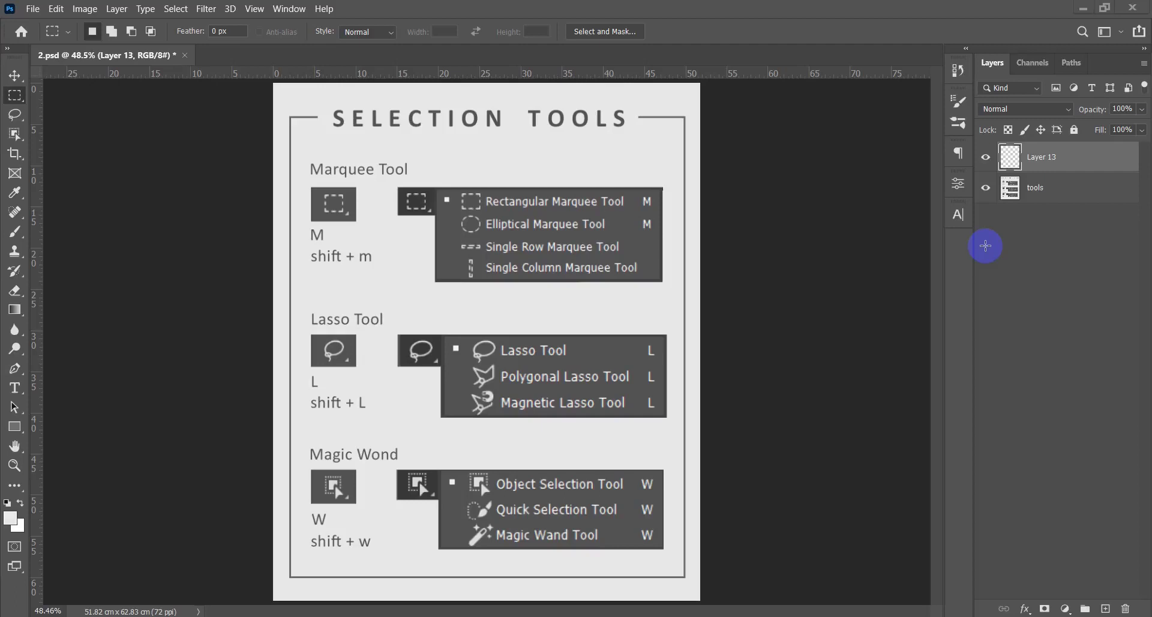
Step: Add two new empty layers directly above the tools layer
left_click(566, 162)
left_click(1092, 193)
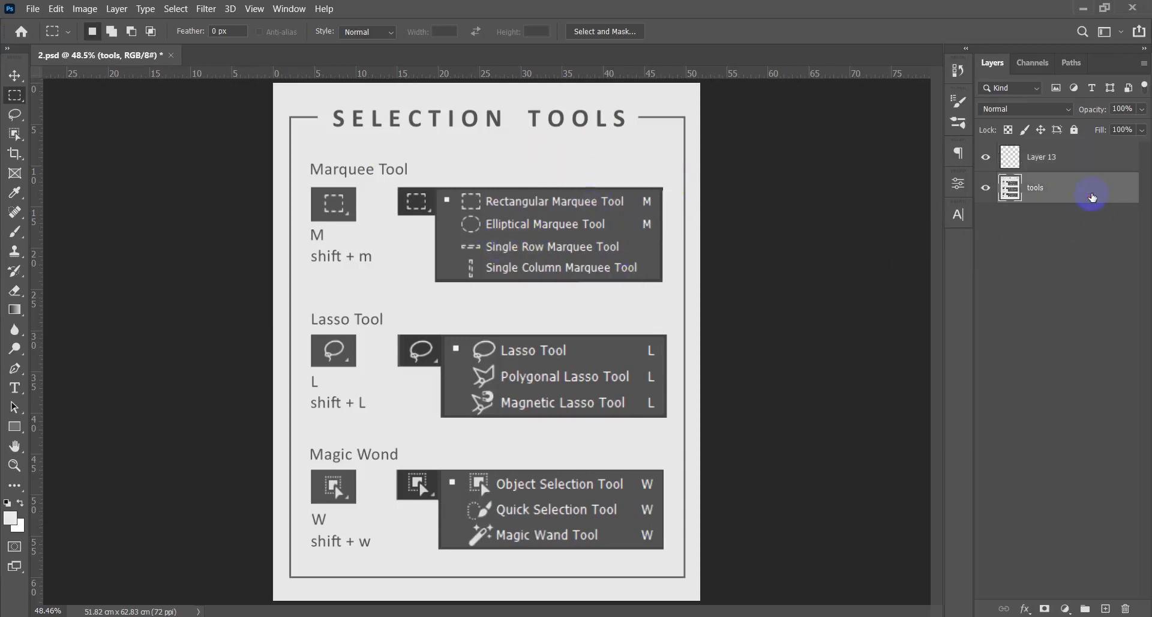
left_click(1083, 161)
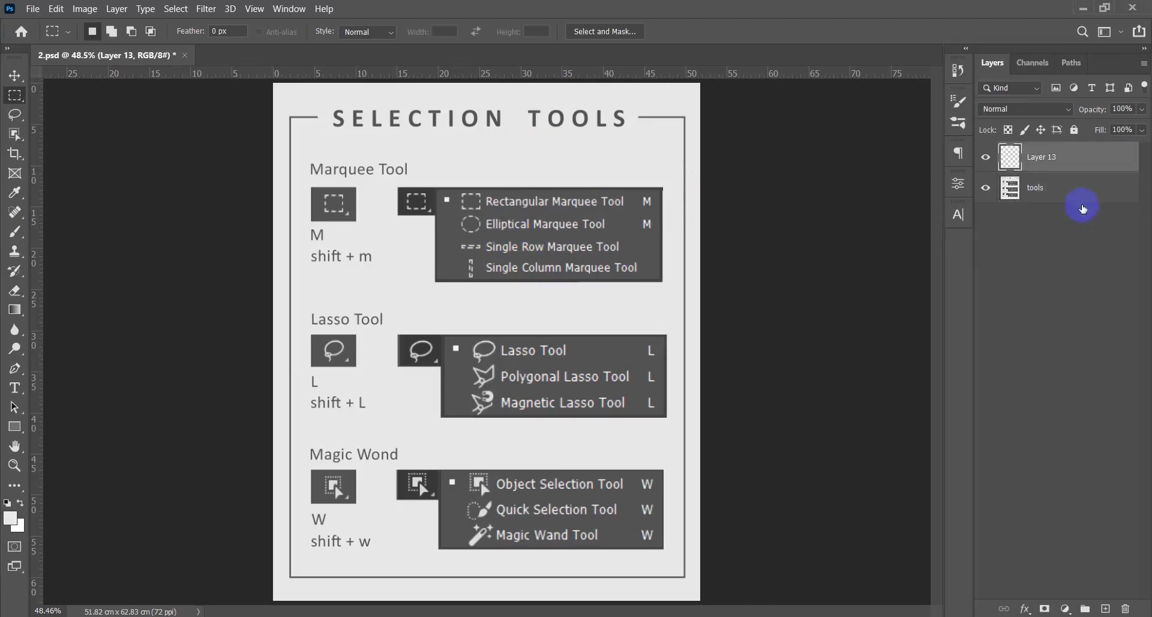
left_click(1085, 190)
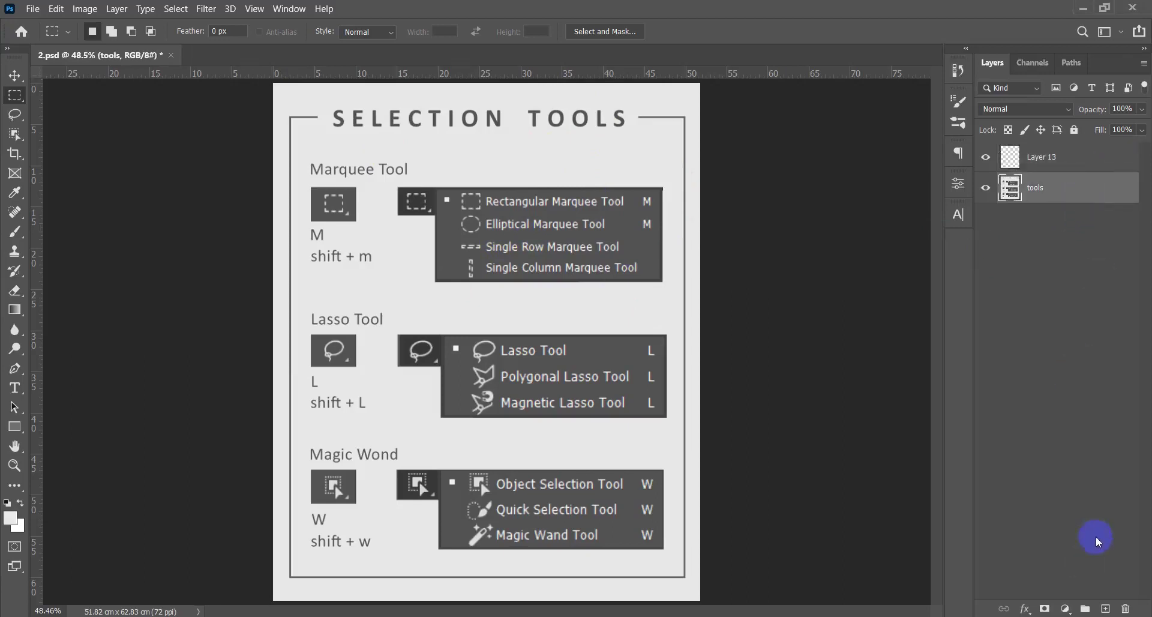
left_click(1106, 609)
left_click(1105, 609)
left_click(1062, 219)
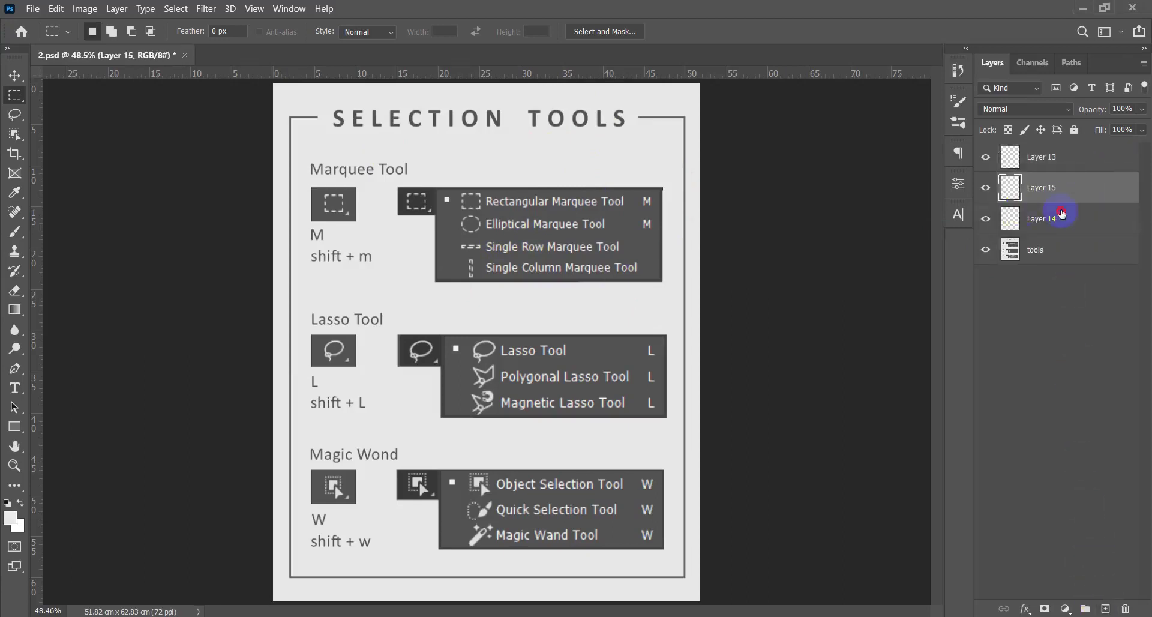
left_click(1074, 188)
left_click(1079, 164)
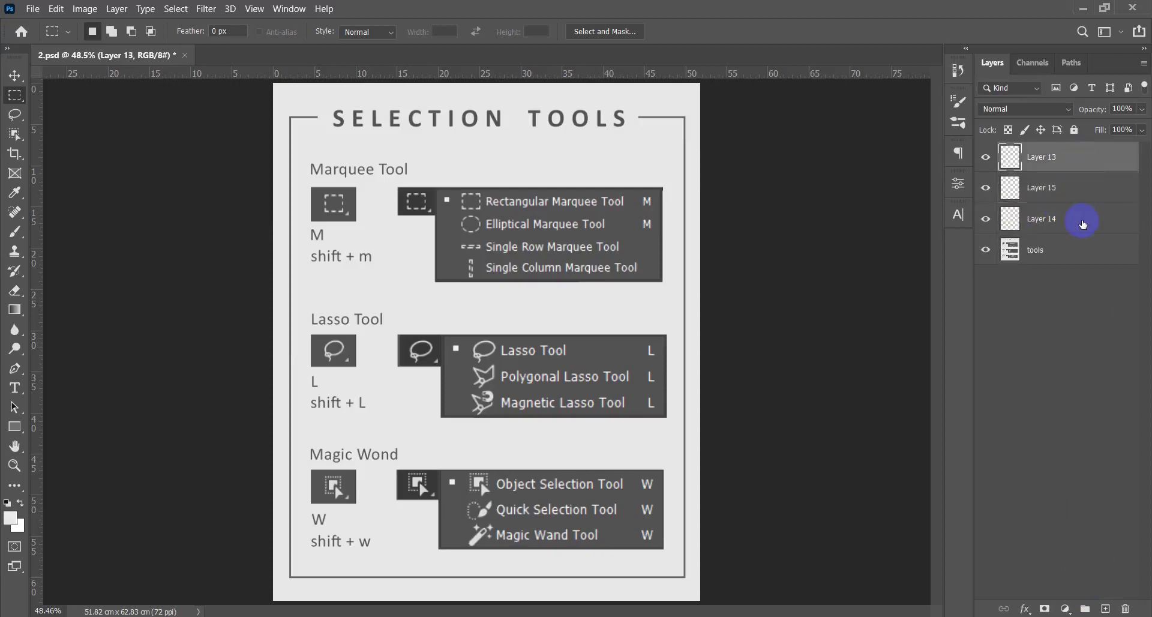
left_click(1086, 189)
left_click(1084, 226)
left_click(1084, 163)
left_click(1087, 191)
left_click(1089, 216)
left_click(1089, 191)
left_click(1088, 159)
left_click(1087, 186)
left_click(1086, 160)
left_click(1085, 188)
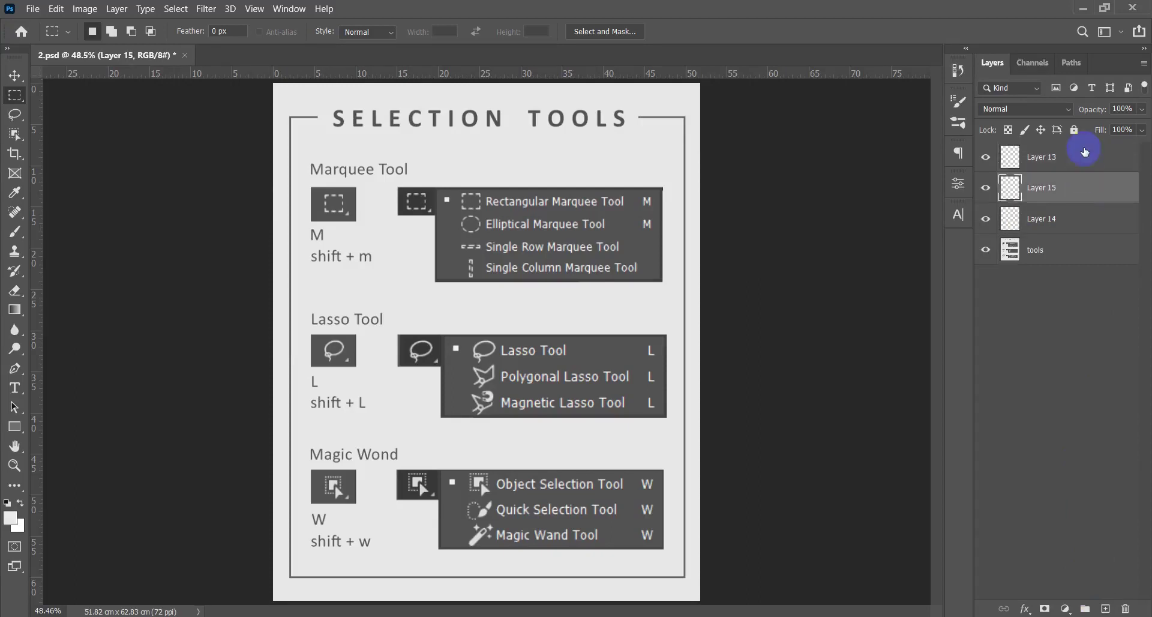
Step: Try merging Layer 13 and Layer 15 into one layer, and undo the merge
left_click(1085, 157)
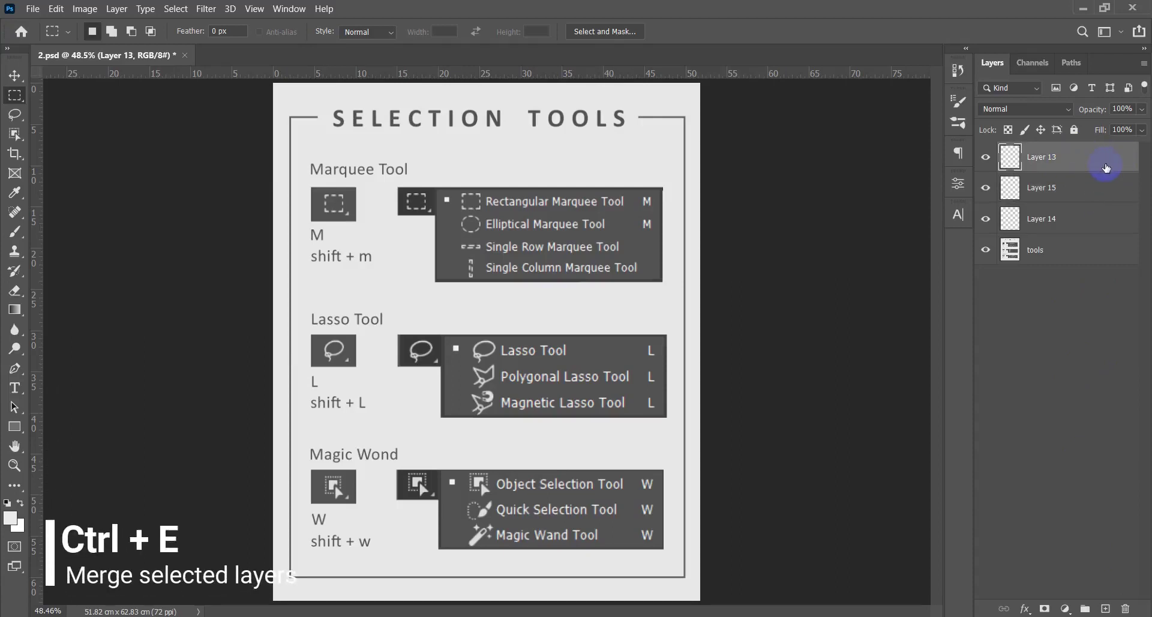
left_click(1081, 190, "ctrl")
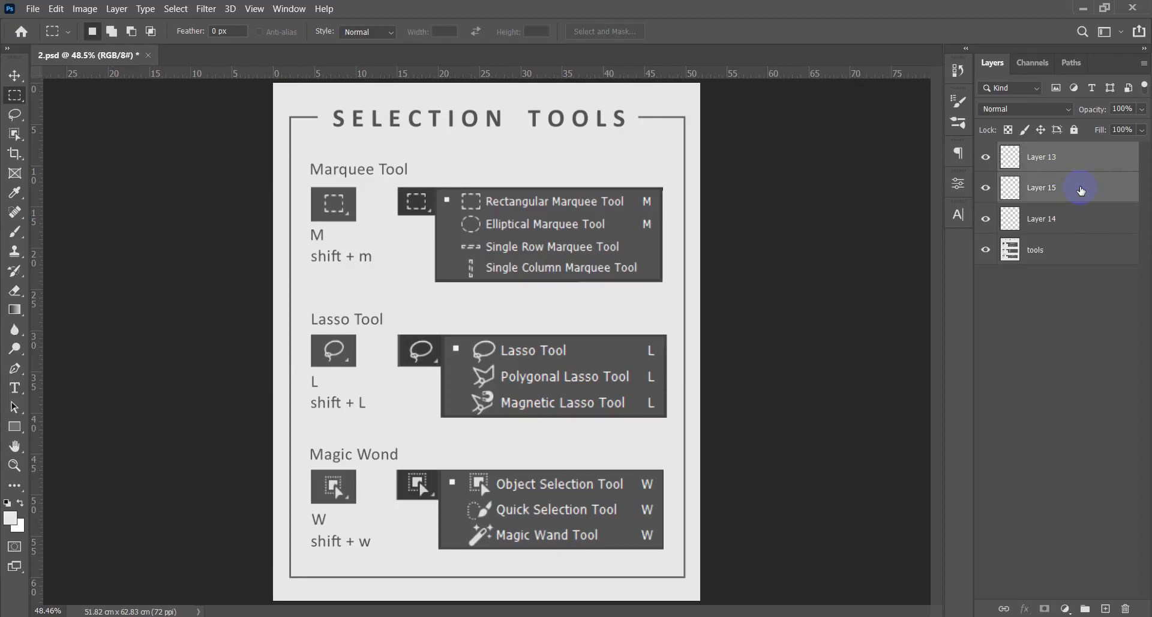
key("ctrl+e")
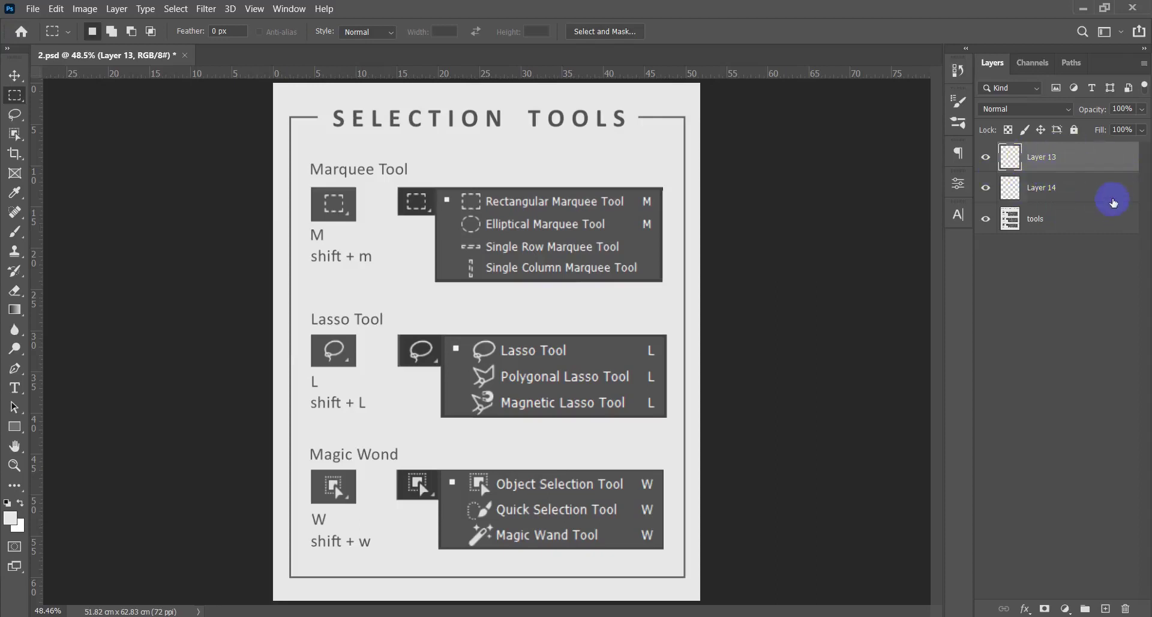
key("ctrl+z")
Step: Paint a wavy red stroke on Layer 13 with a size 87 brush, from the Lasso Tool heading up to the end of the title
key("b")
left_click(1080, 167)
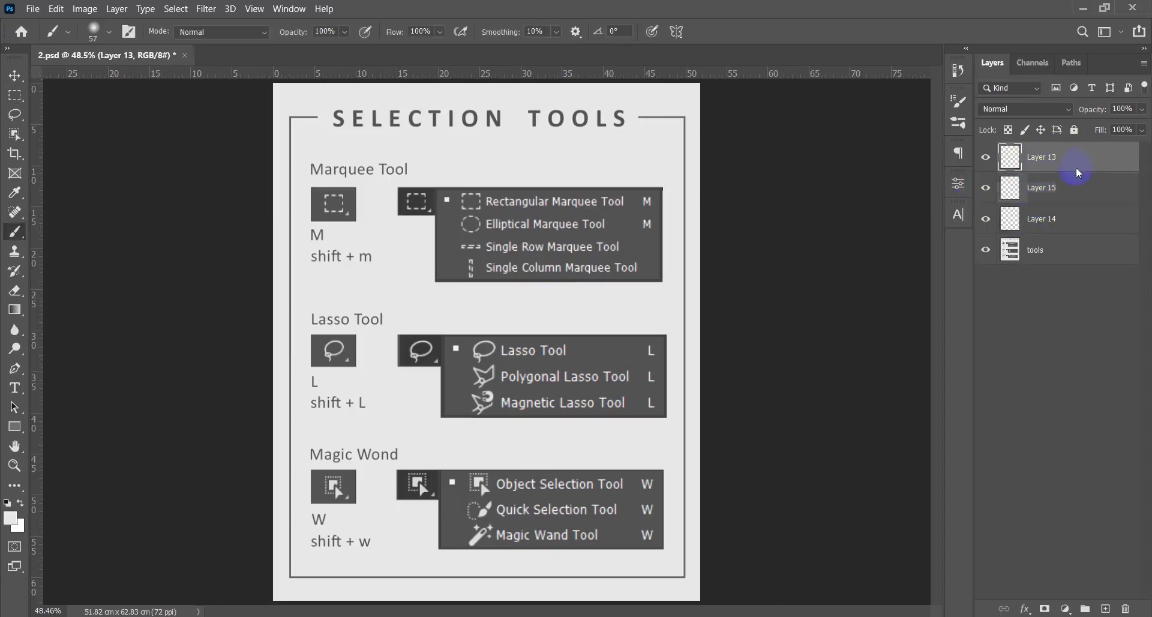
left_click_drag(564, 273, 564, 282)
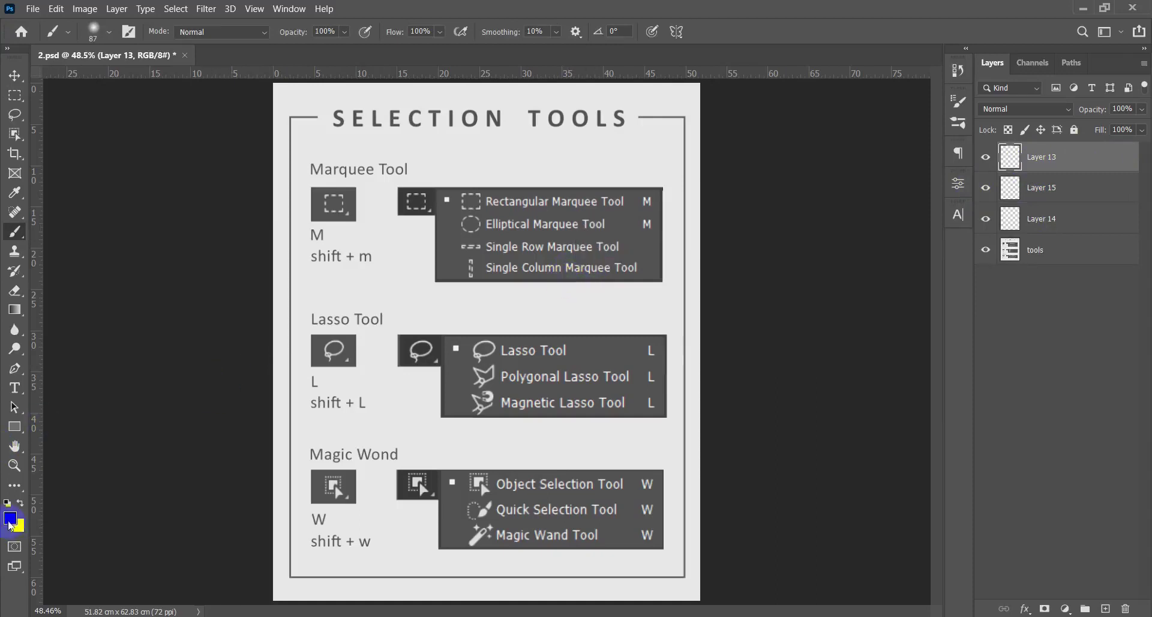
left_click(10, 521)
left_click(750, 243)
left_click(959, 172)
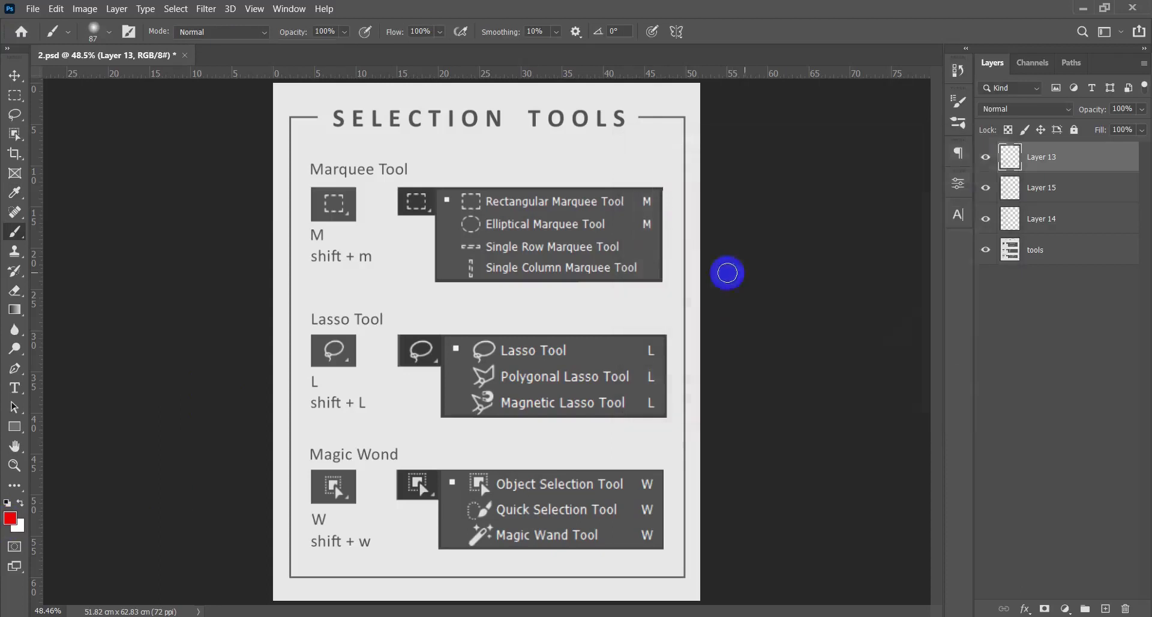
mouse_move(362, 307)
left_mouse_down()
mouse_move(362, 257)
mouse_move(427, 189)
mouse_move(595, 183)
mouse_move(616, 123)
left_mouse_up()
left_click(986, 157)
left_click(985, 157)
Step: Paint a curved violet-blue brush stroke on Layer 15, running from below the lasso tool list up to the title
left_click(1020, 187)
left_click(10, 516)
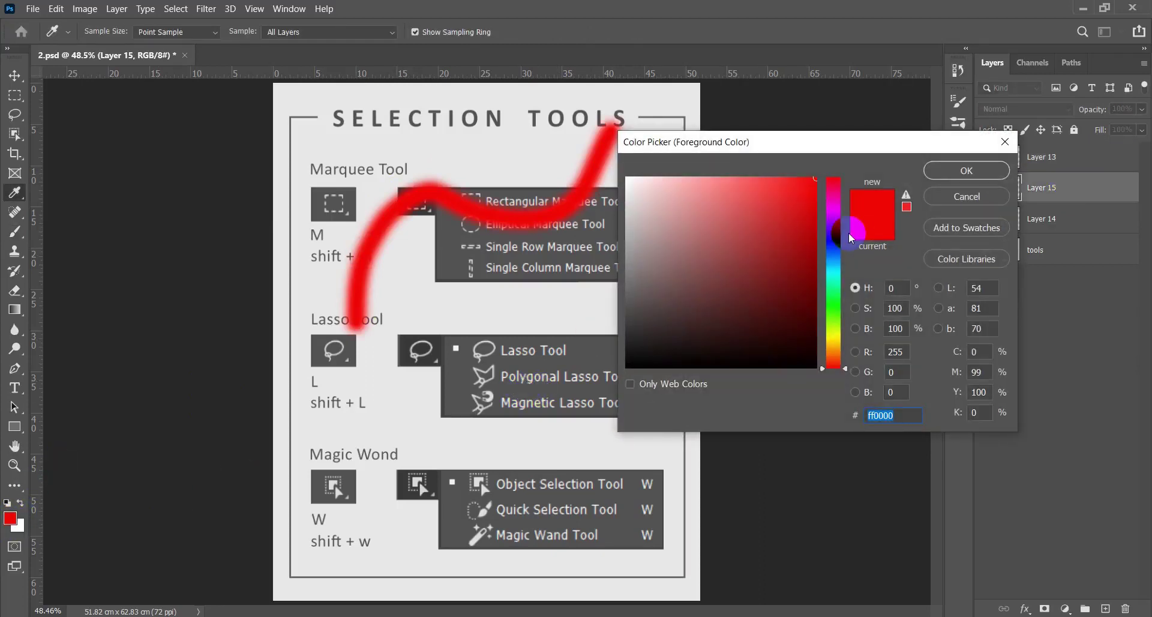
left_click(834, 237)
left_click_drag(771, 232, 812, 159)
left_click(966, 170)
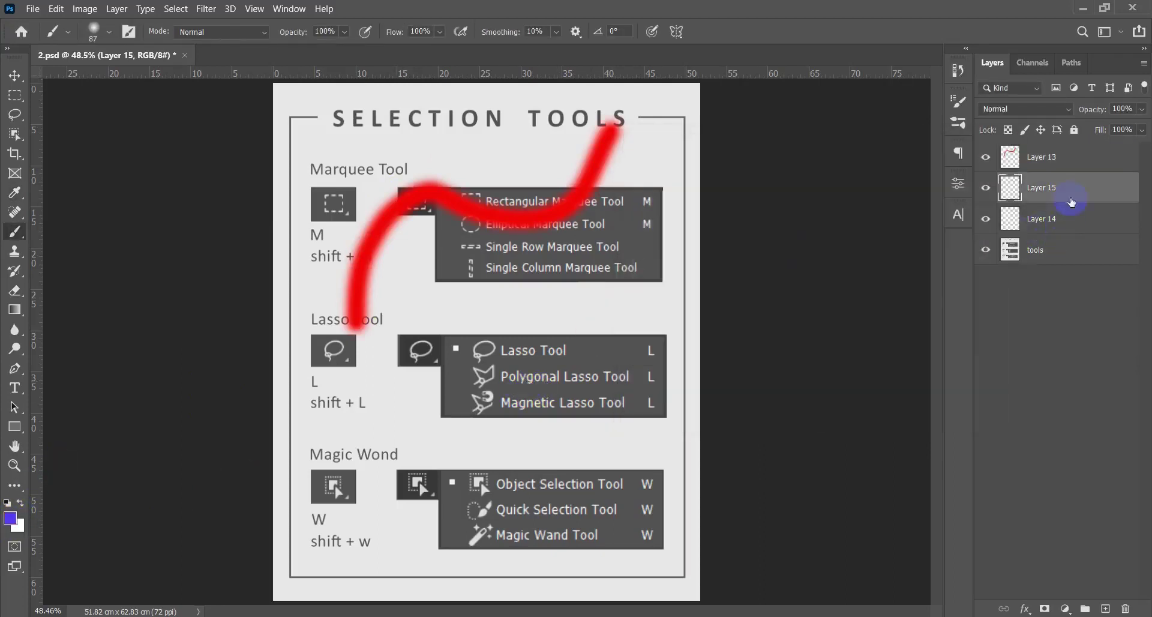
mouse_move(401, 424)
left_mouse_down()
mouse_move(549, 333)
mouse_move(452, 162)
mouse_move(456, 123)
left_mouse_up()
Step: Try moving the blue and red strokes independently of each other, undoing each move
key("v")
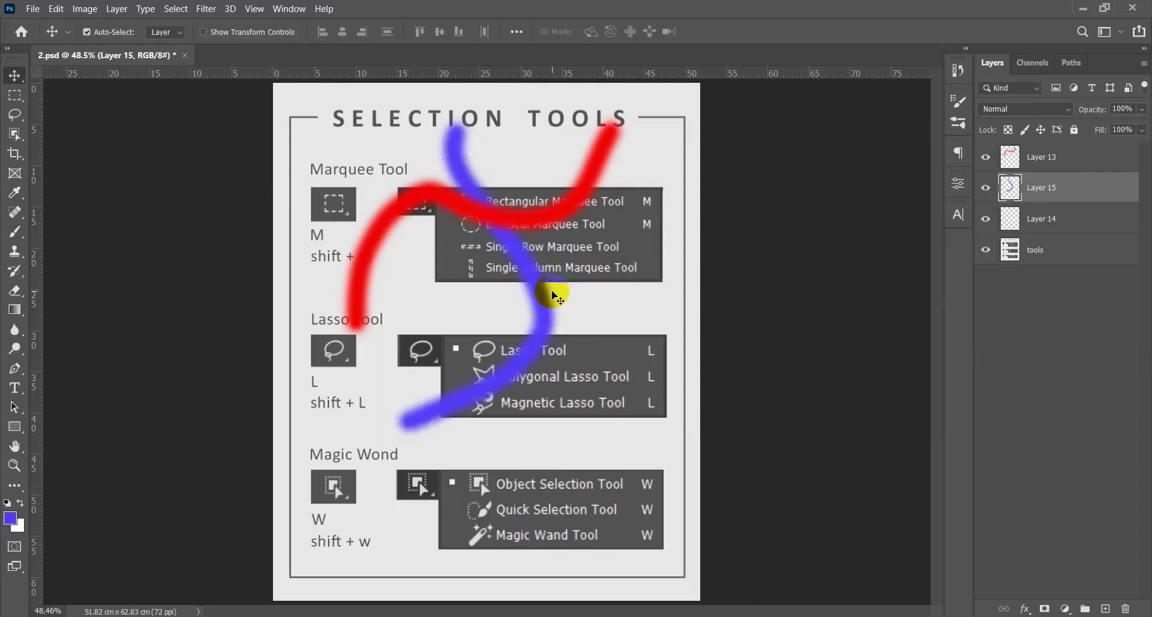
mouse_move(571, 176)
left_mouse_down()
mouse_move(554, 245)
mouse_move(564, 255)
left_mouse_up()
key("ctrl+z")
left_click_drag(535, 309, 600, 314)
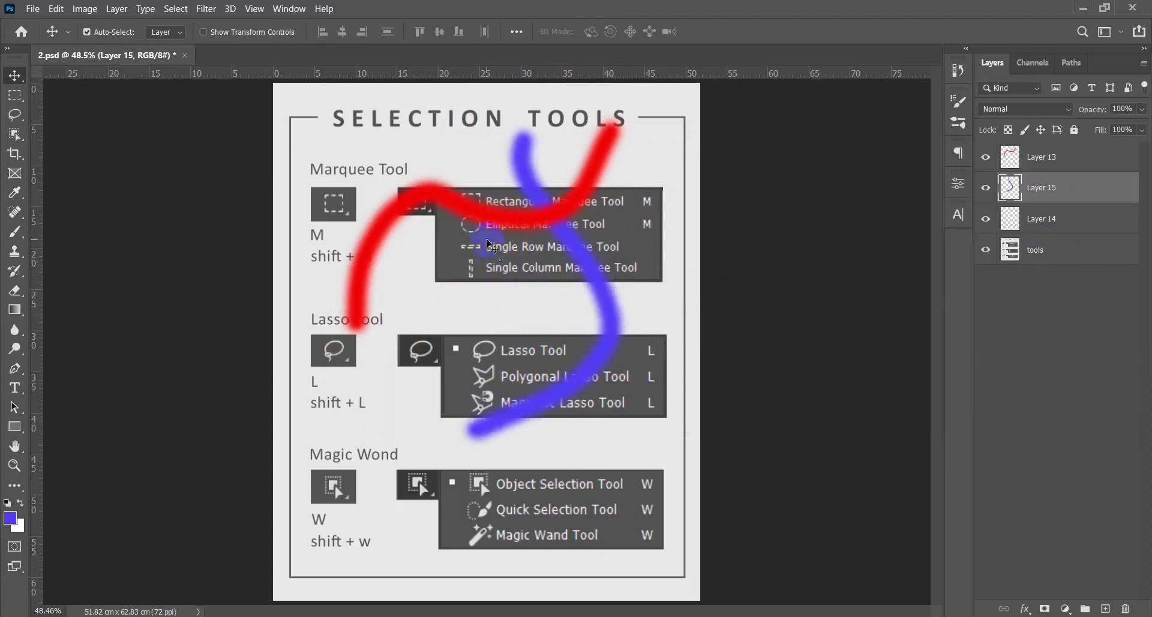
key("ctrl+z")
mouse_move(561, 215)
left_mouse_down()
mouse_move(630, 318)
mouse_move(570, 255)
left_mouse_up()
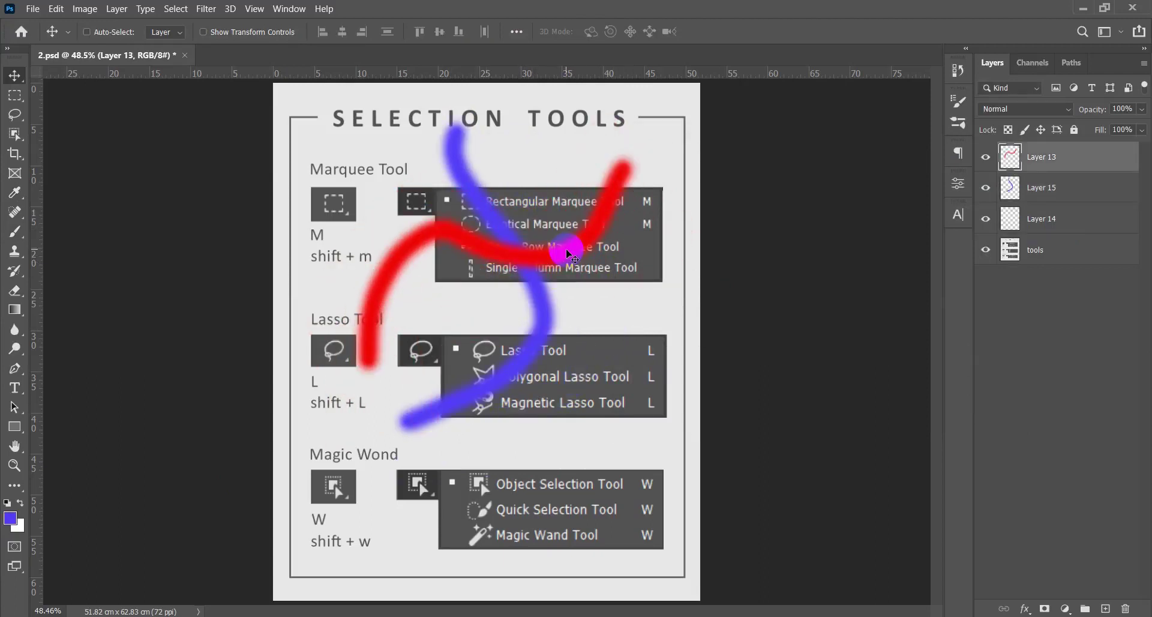
key("ctrl+z")
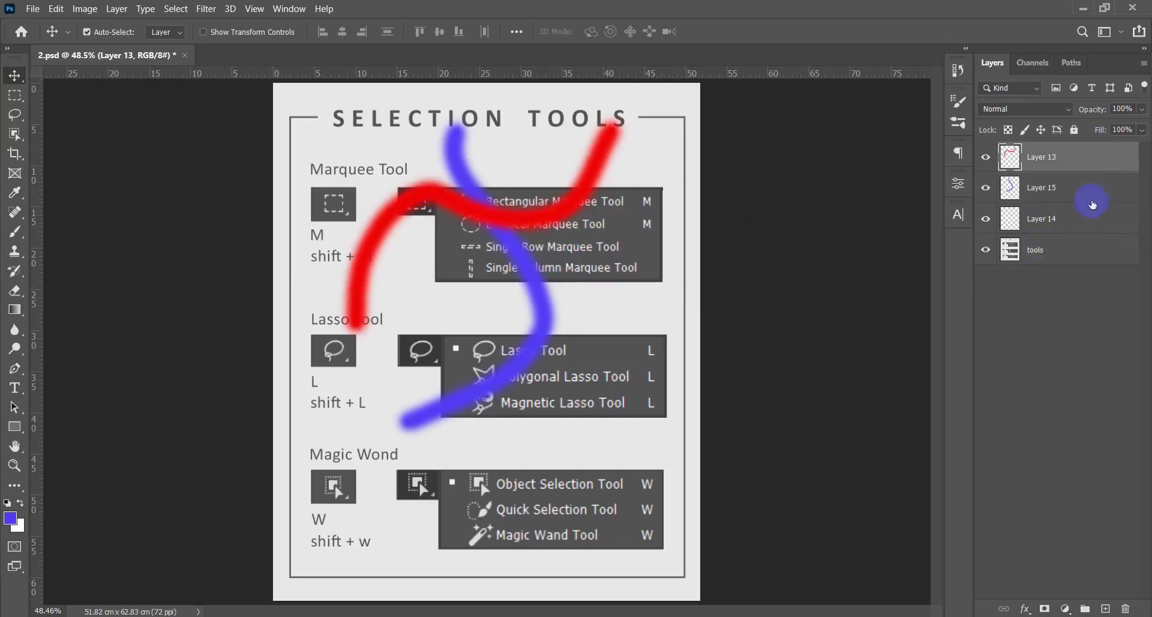
Step: Merge Layer 13 and Layer 15 so both brush strokes share one layer
key("ctrl")
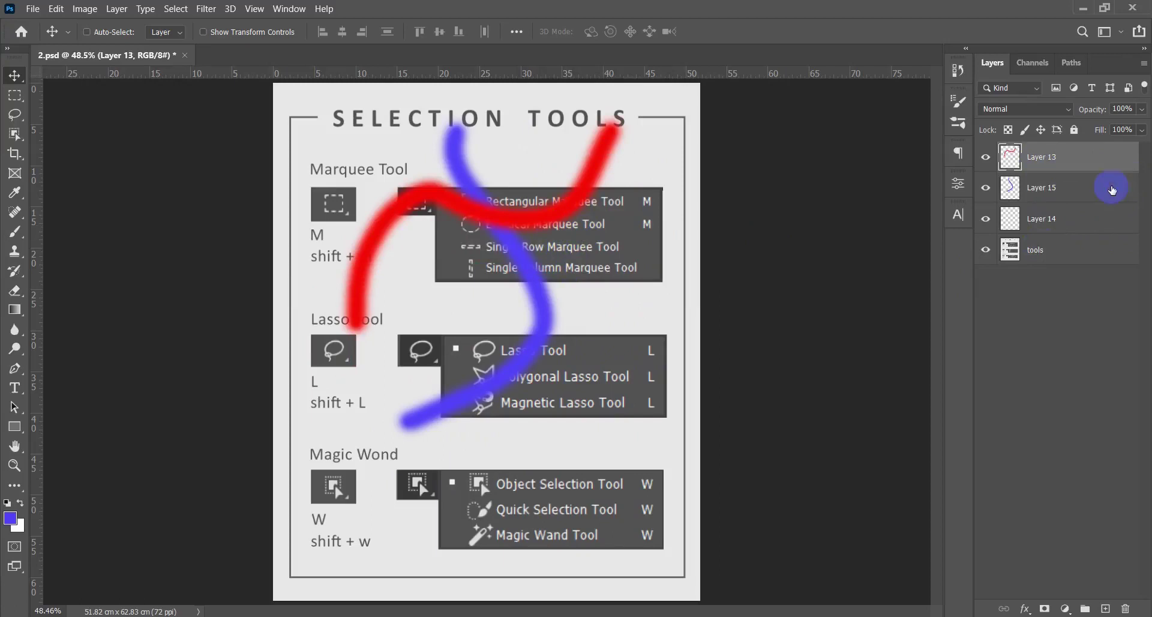
left_click(1111, 190, "ctrl")
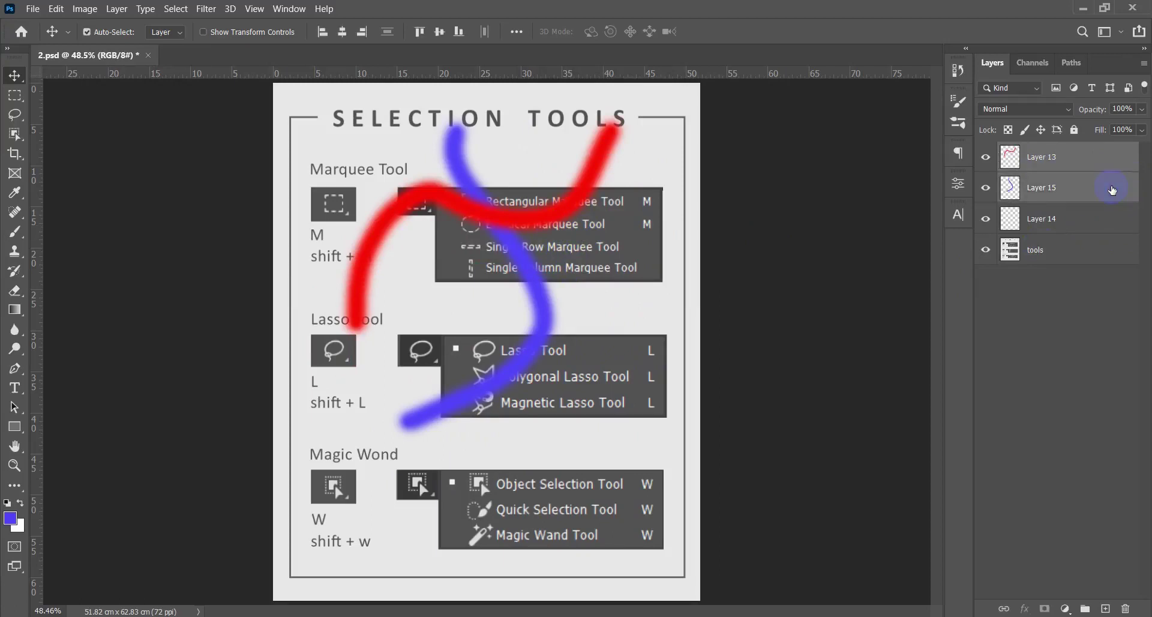
key("ctrl+e")
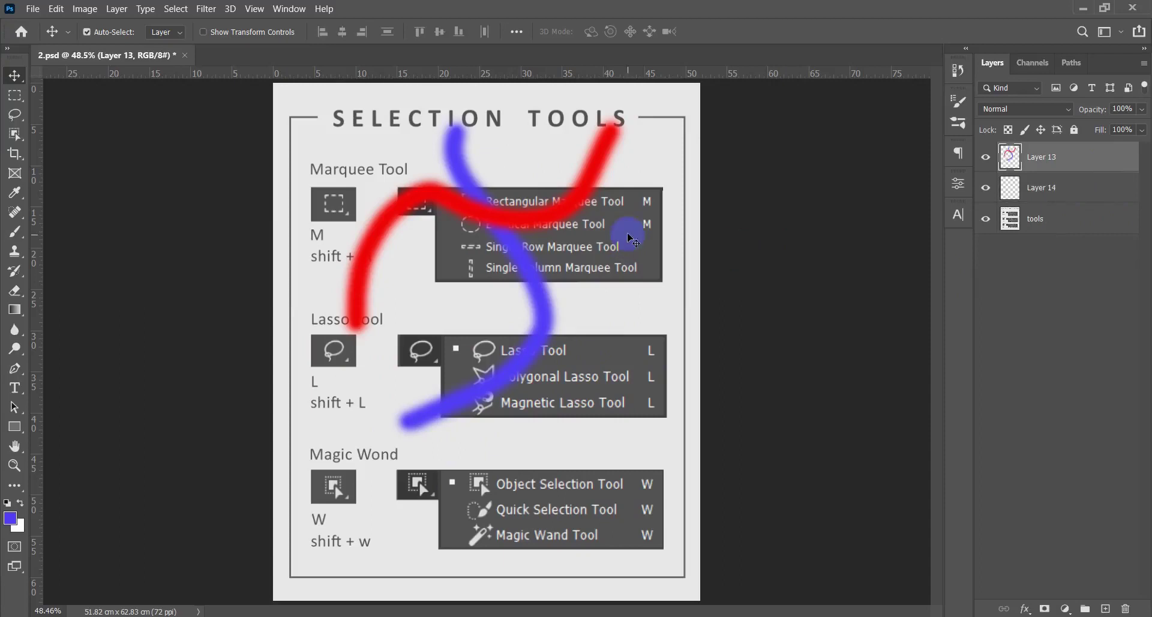
Step: Try moving the merged red and blue strokes together, and undo the move
mouse_move(558, 221)
left_mouse_down()
mouse_move(636, 312)
mouse_move(684, 192)
mouse_move(624, 288)
mouse_move(596, 261)
left_mouse_up()
key("ctrl+z")
key("shift+e")
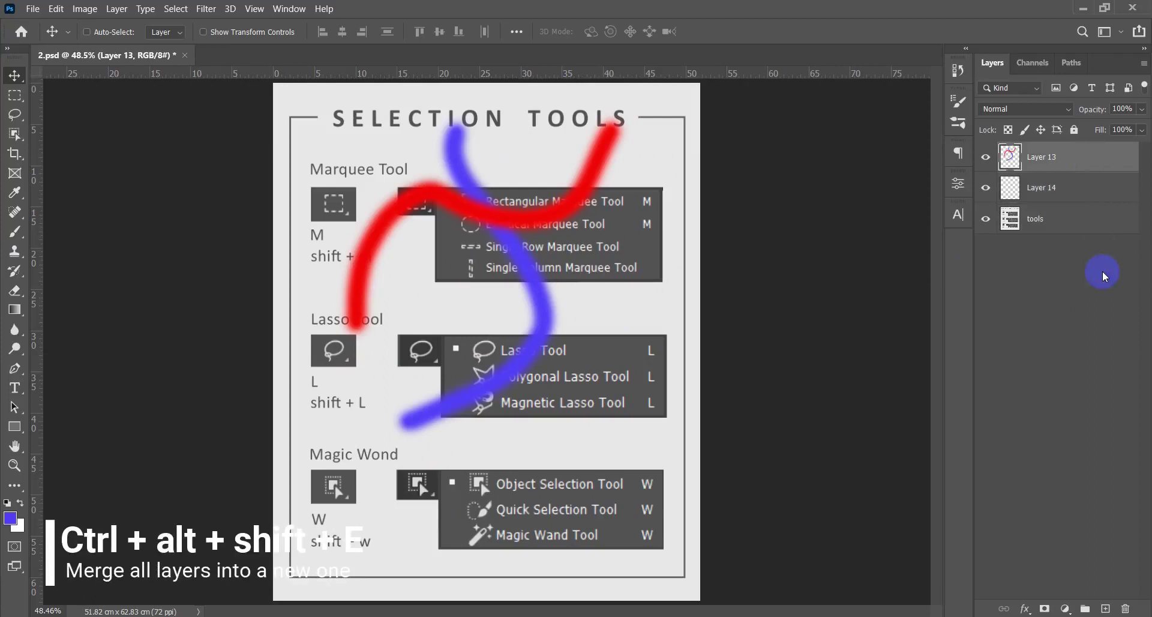
Step: Stamp all visible layers into a new layer, test moving it, undo the move and delete the stamped layer
key("ctrl+alt+shift+e")
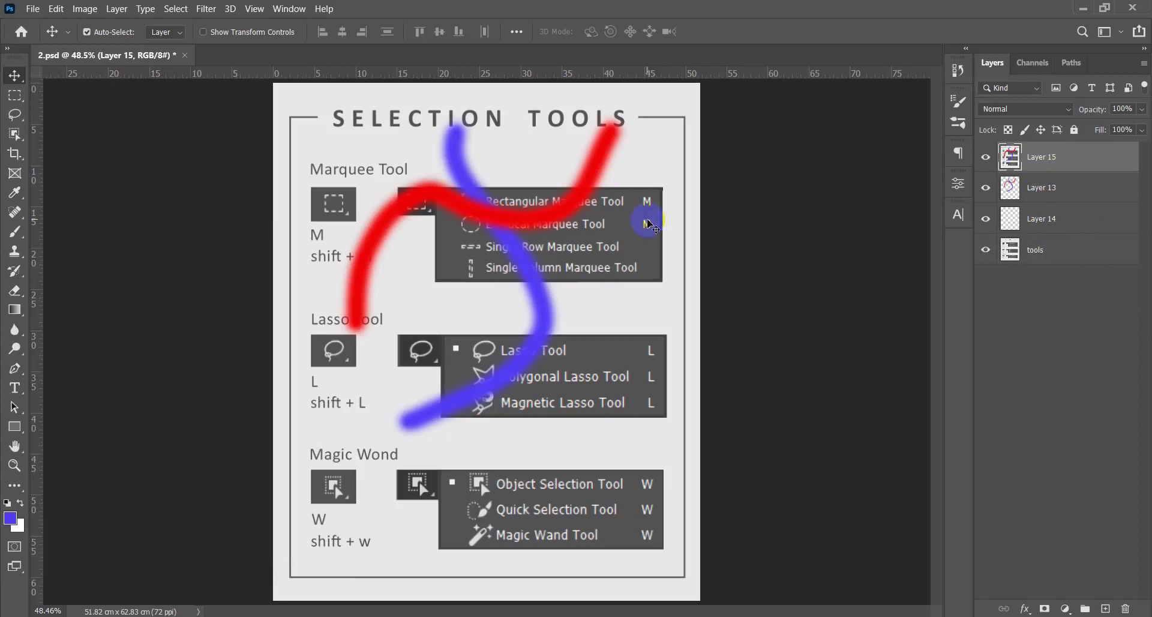
left_click_drag(650, 166, 631, 228)
key("ctrl+z")
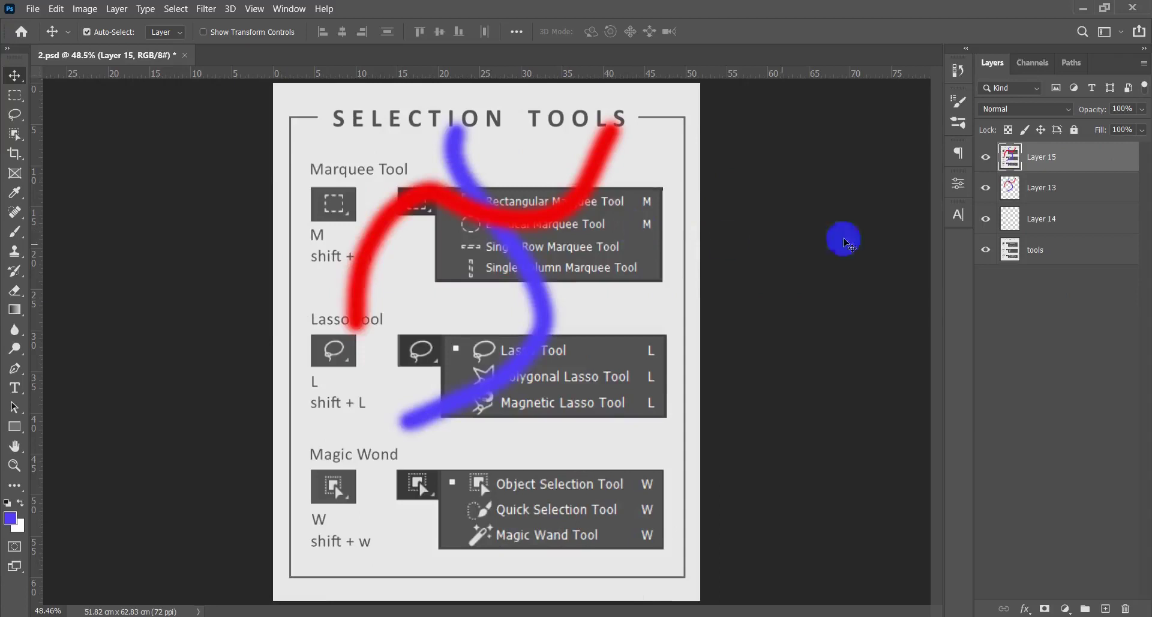
key("Delete")
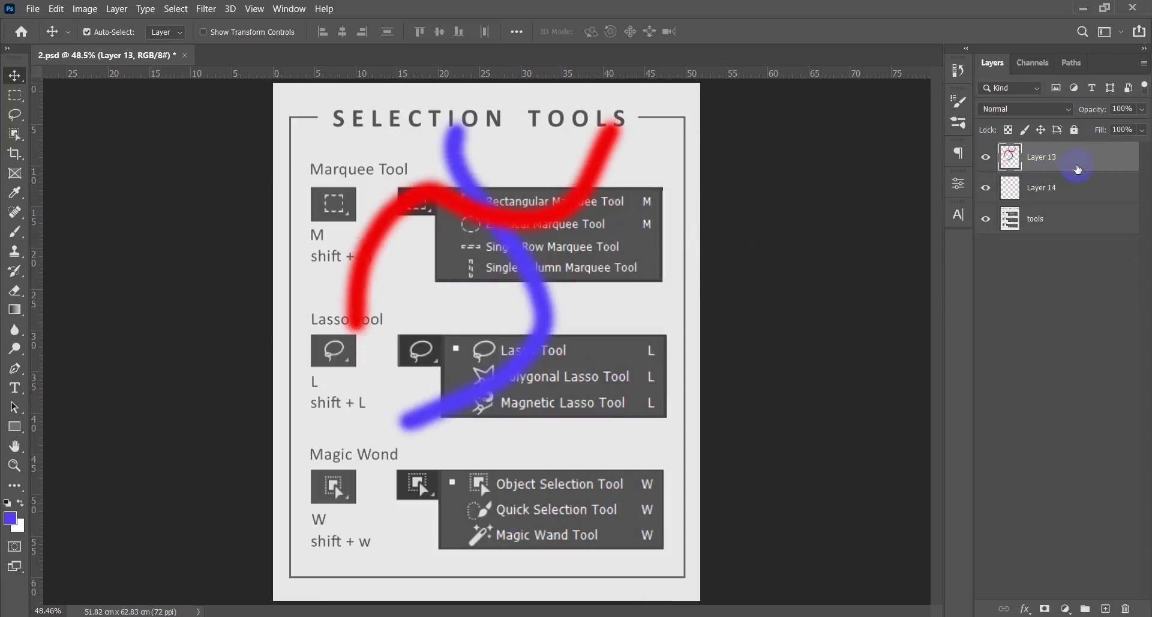
Step: Try merging all visible layers into a single layer, and undo the merge
scroll(552, 314, "down", 3)
scroll(552, 314, "up", 3)
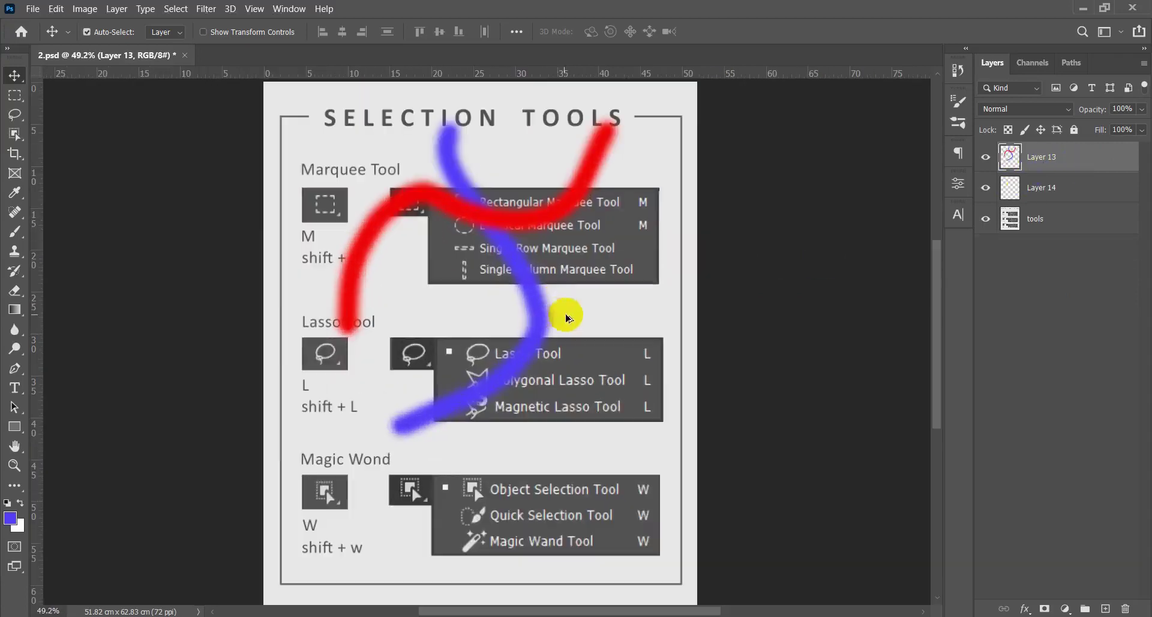
scroll(616, 324, "down", 1)
scroll(617, 324, "up", 1)
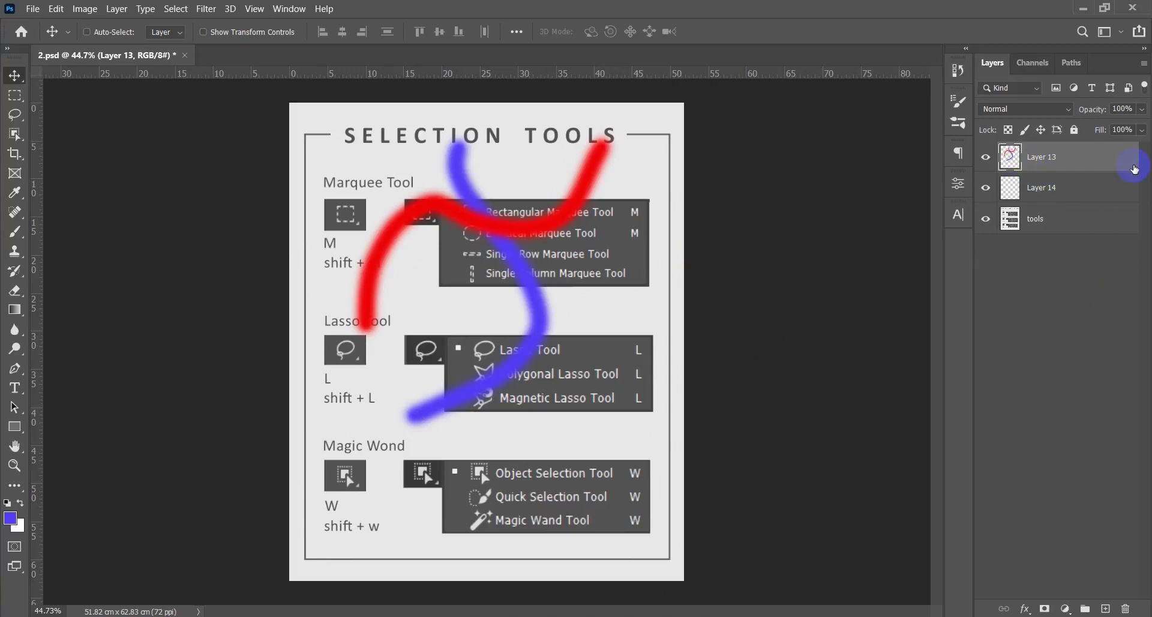
key("ctrl+shift+e")
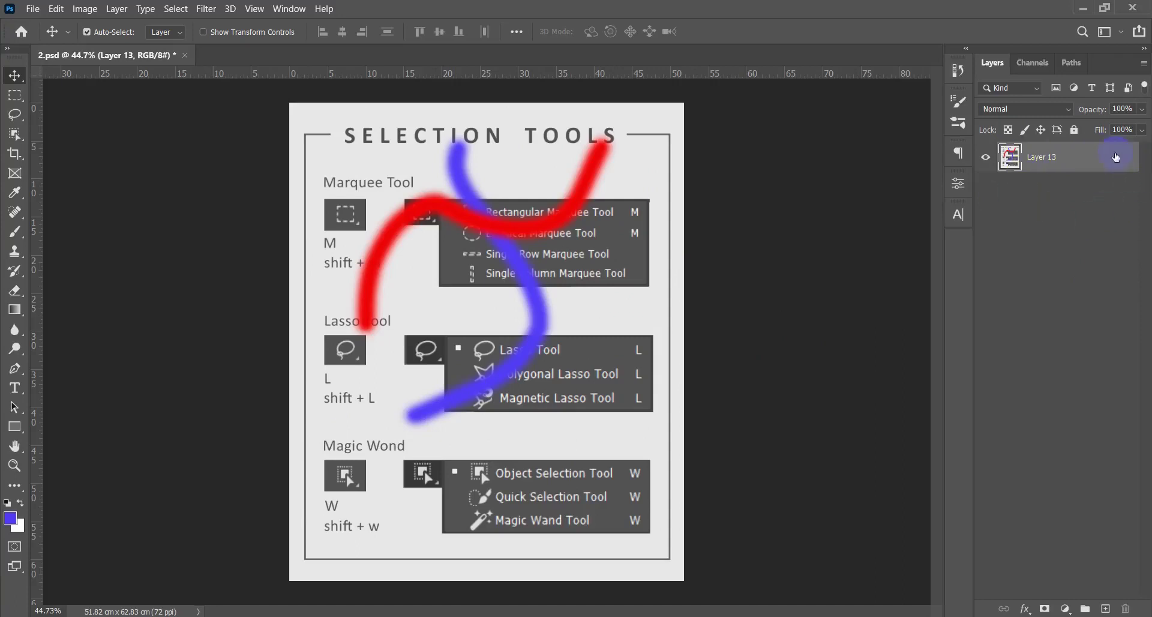
key("ctrl+z")
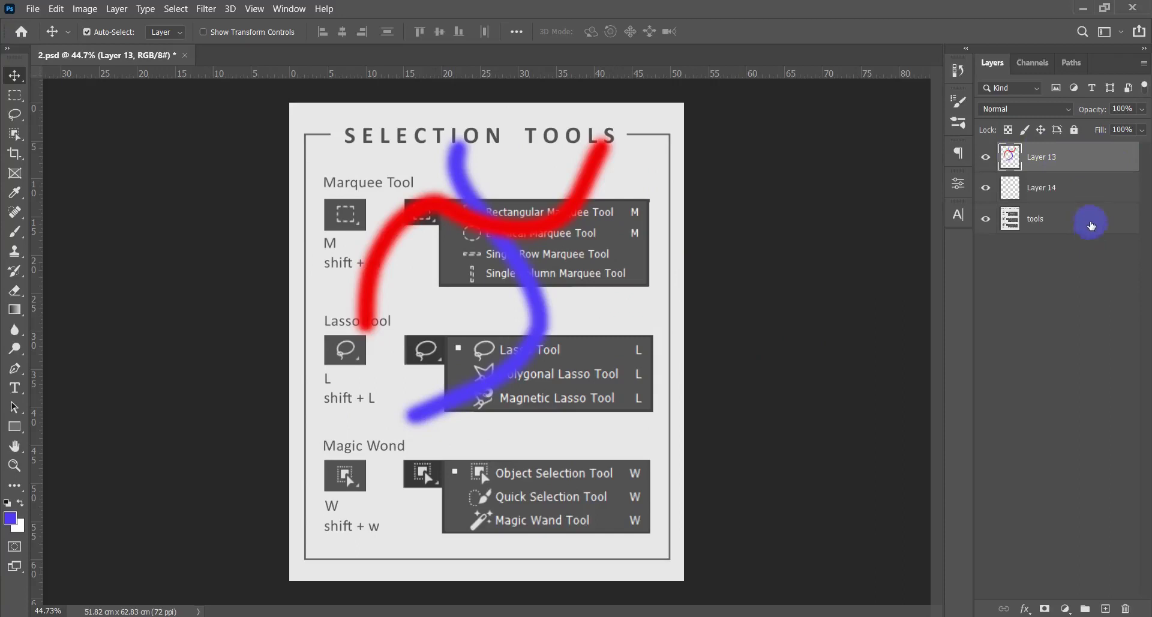
Step: Try merging Layer 13 with Layer 14, and undo the merge
left_click(1105, 189, "ctrl")
left_click(1105, 183, "ctrl")
left_click(1105, 195, "ctrl")
key("ctrl+e")
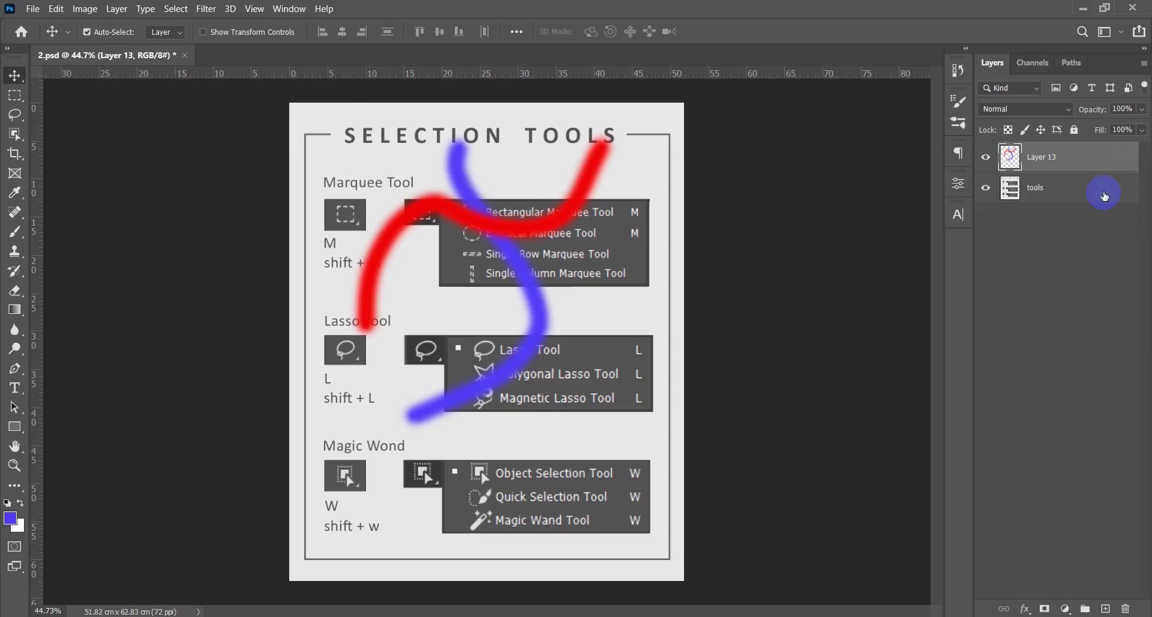
key("ctrl+z")
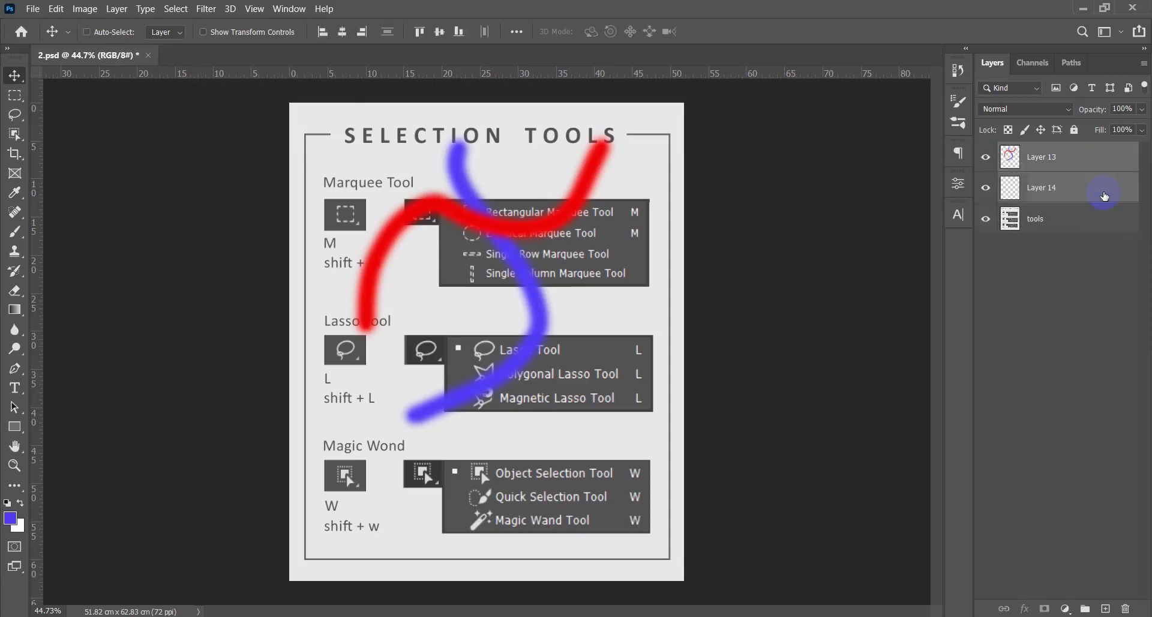
Step: Select all three layers, stamp them into a new merged layer, and delete that merged layer
left_click(1096, 162)
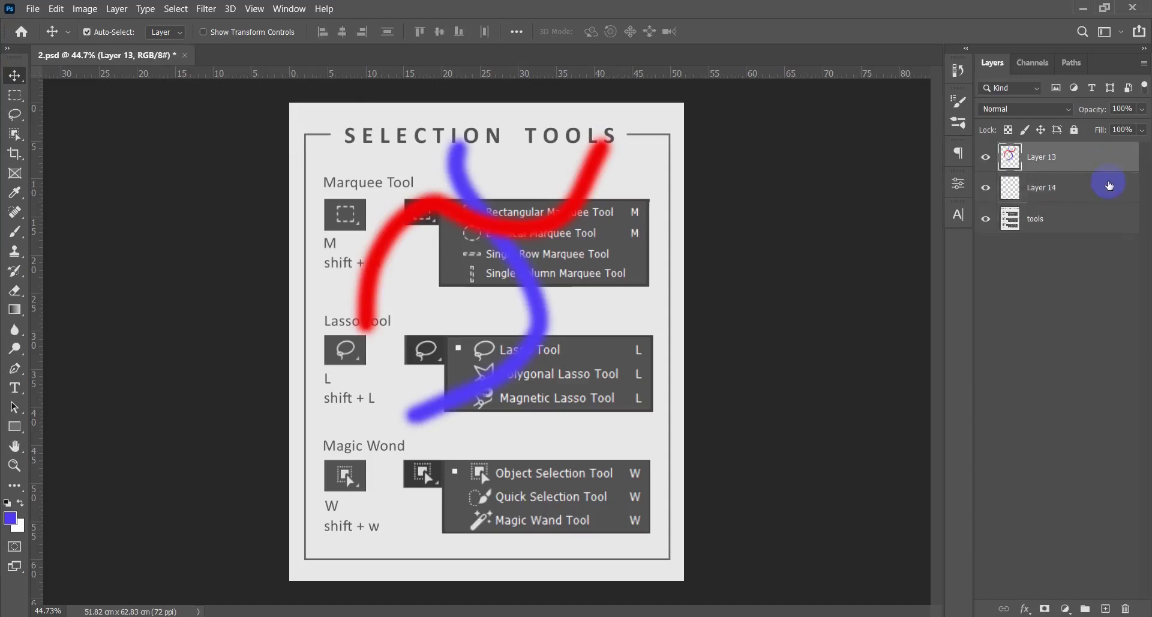
left_click(1106, 218, "shift")
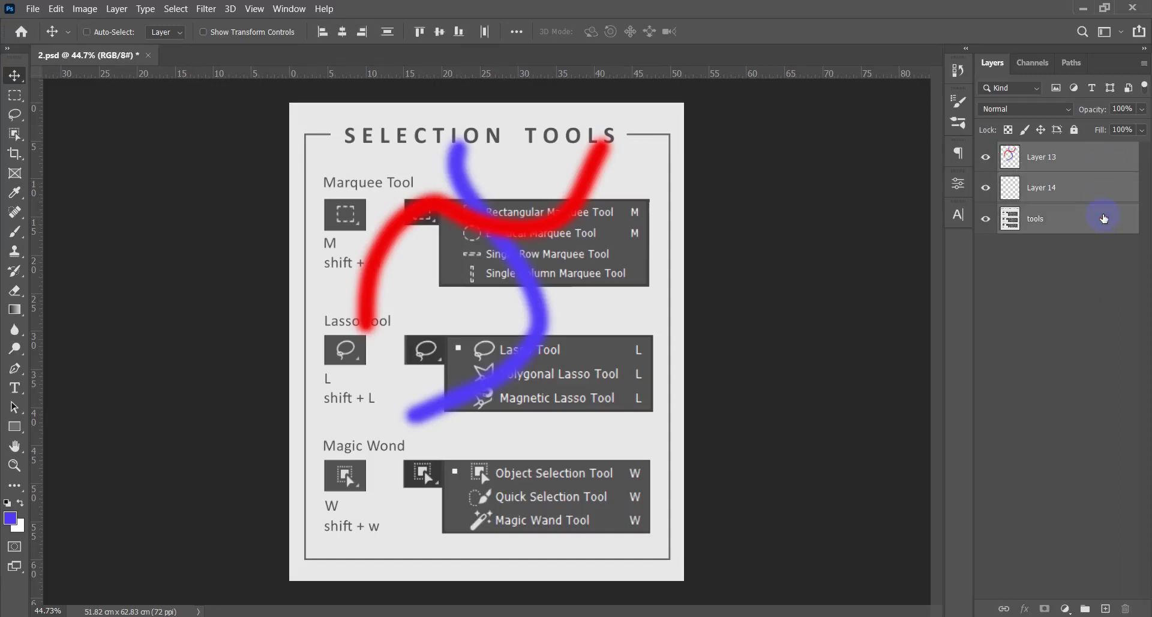
key("ctrl+shift+alt+e")
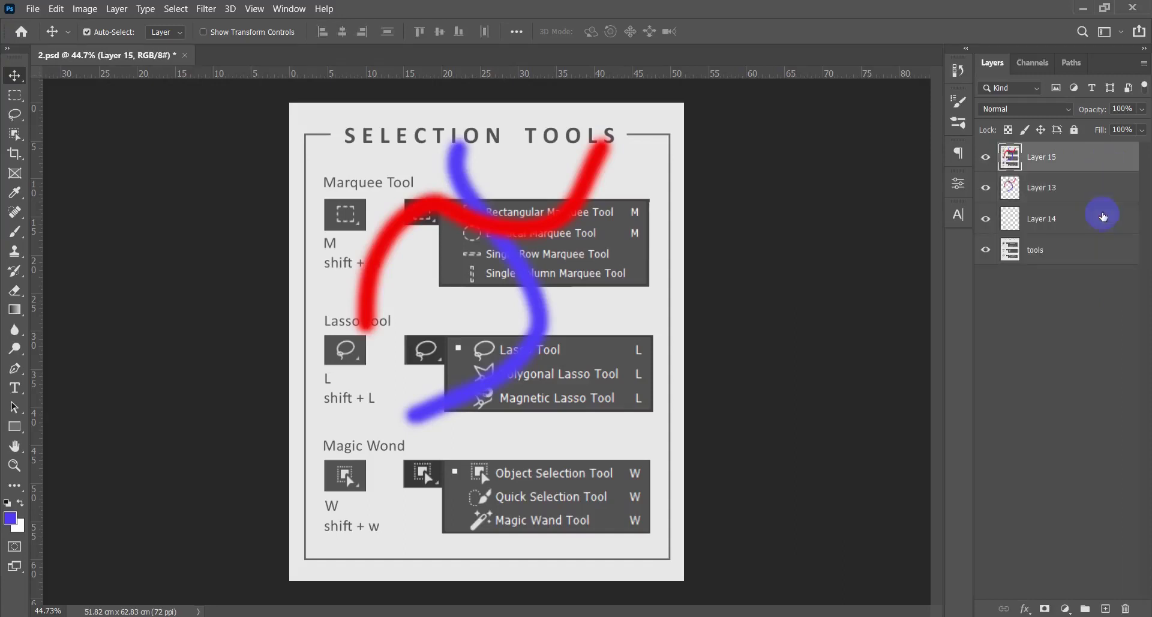
left_click(1084, 168)
key("Delete")
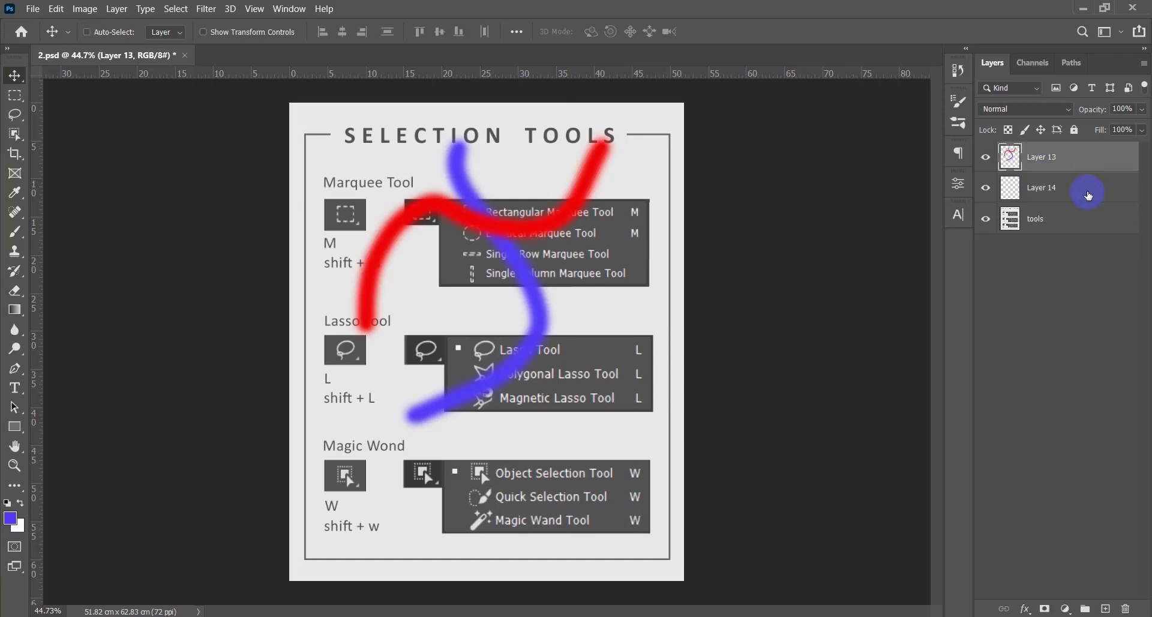
Step: Delete Layer 13 and Layer 14 with their red and blue strokes, keeping only the tools layer
key("ctrl+shift+e")
key("Delete")
key("Delete")
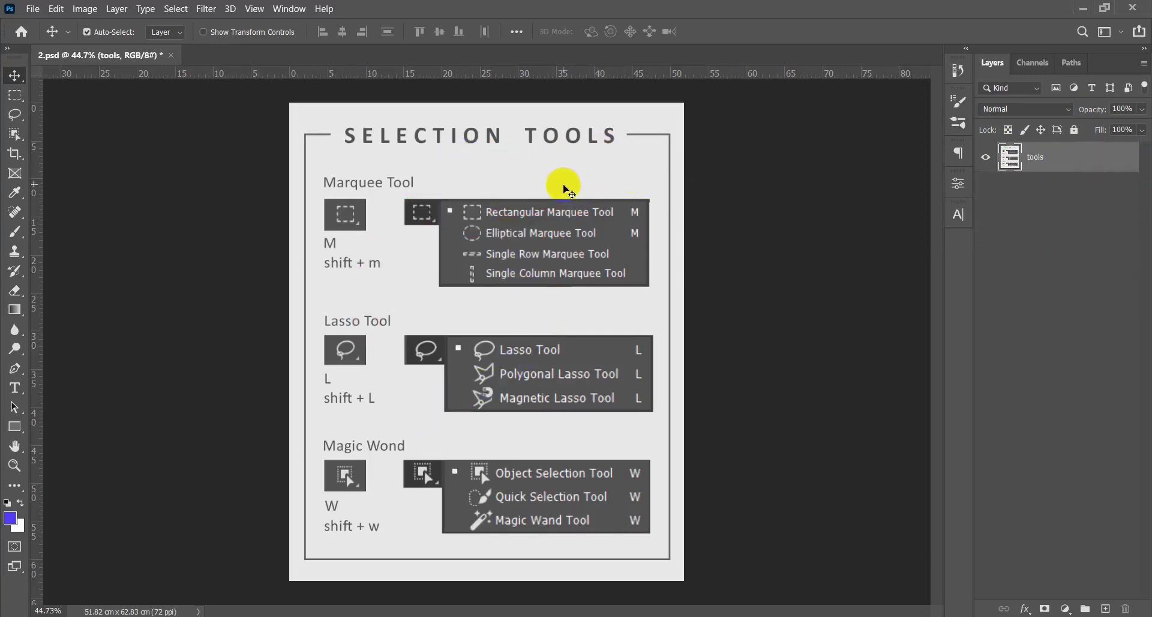
key("ctrl+minus")
key("ctrl+plus")
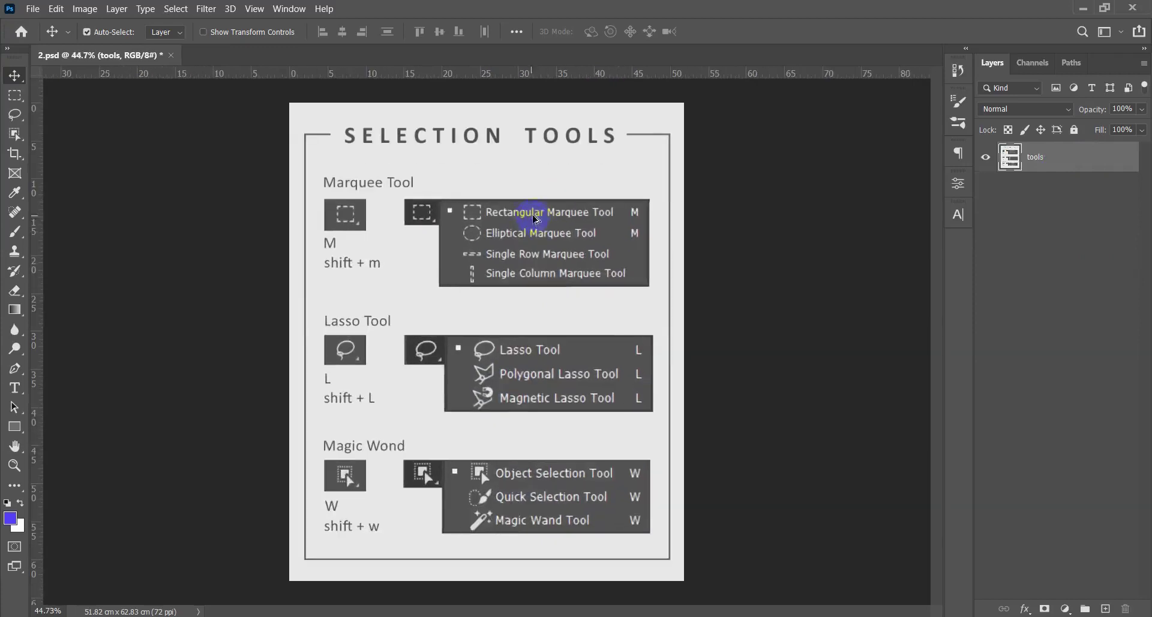
key("ctrl+plus")
scroll(423, 244, "up", 2)
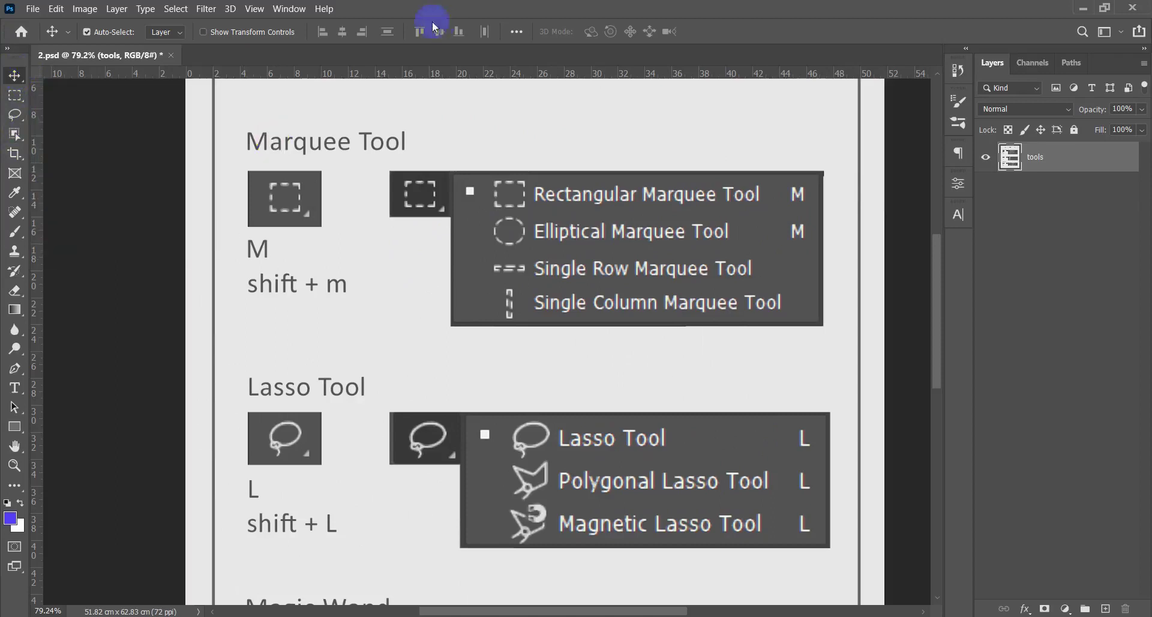
scroll(437, 175, "down", 4)
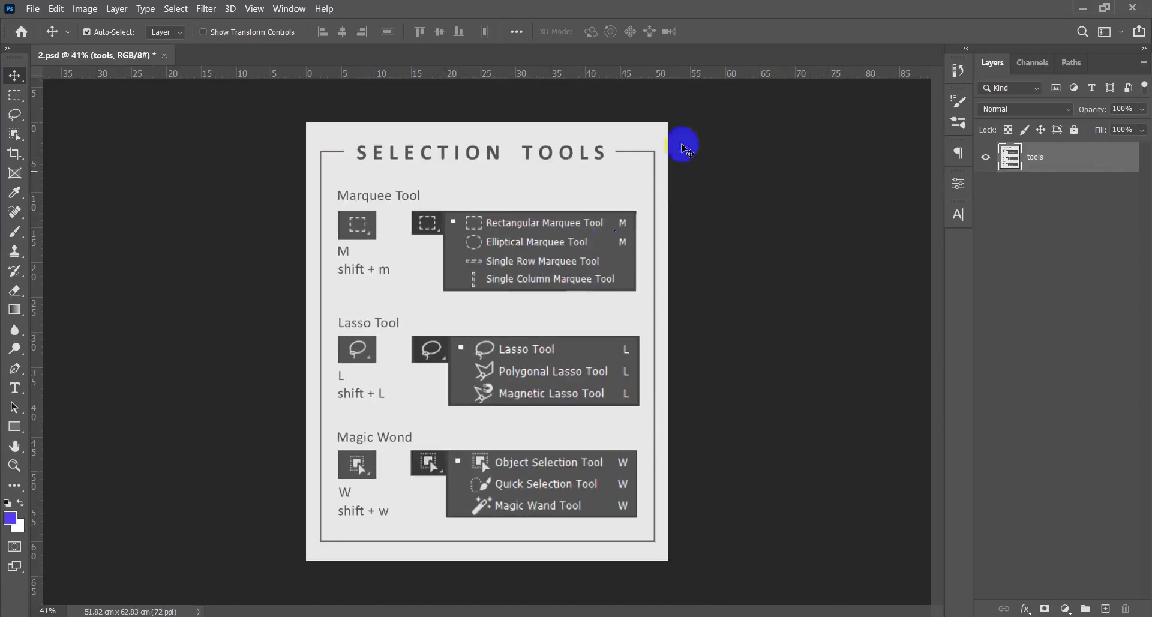
Step: Add a new empty layer above the tools layer and choose the Brush tool with a red foreground colour
left_click(1105, 609)
key("b")
scroll(380, 160, "up", 5)
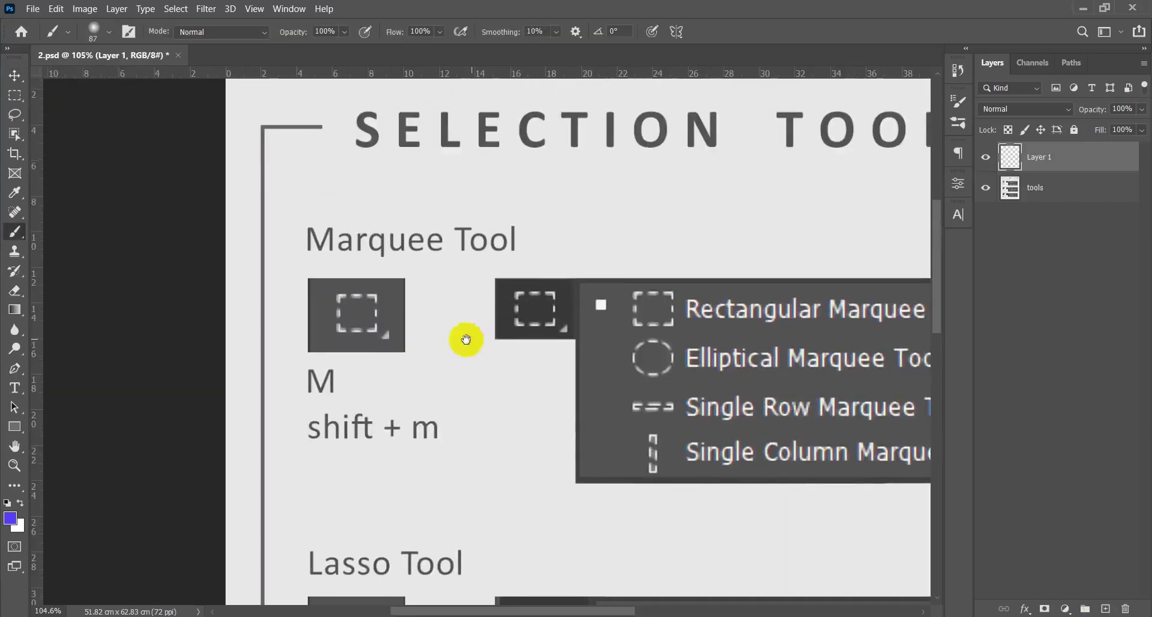
left_click(29, 512)
left_click_drag(833, 218, 895, 149)
key("Return")
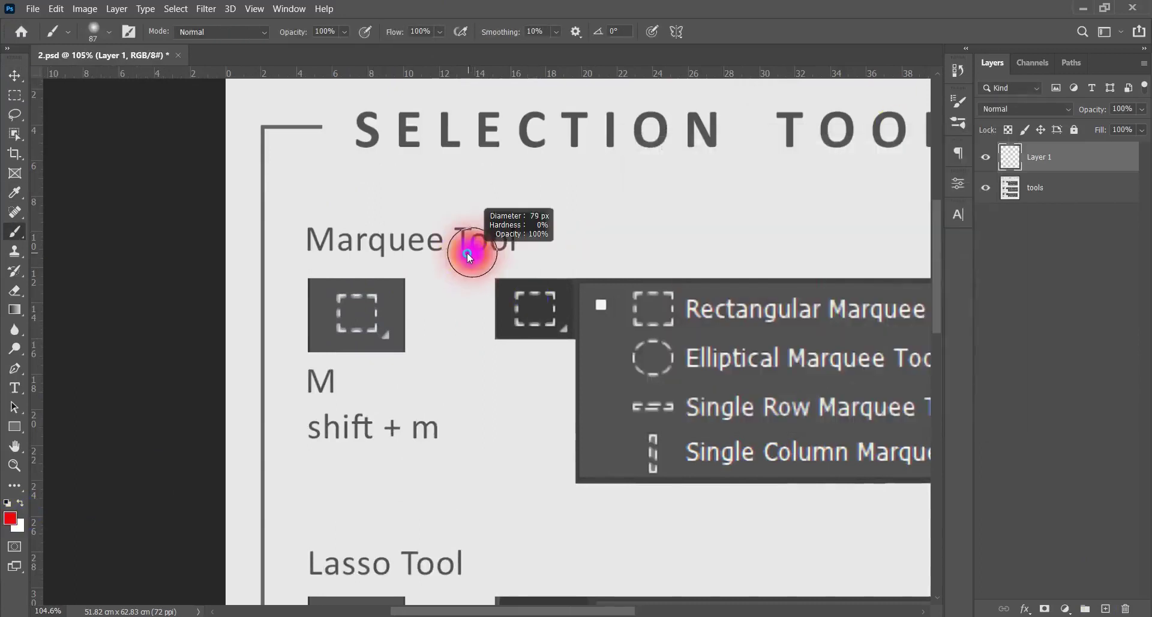
Step: Set the brush size to 10 px and its hardness to 100%
right_click(459, 287, "alt")
right_click(456, 331, "alt")
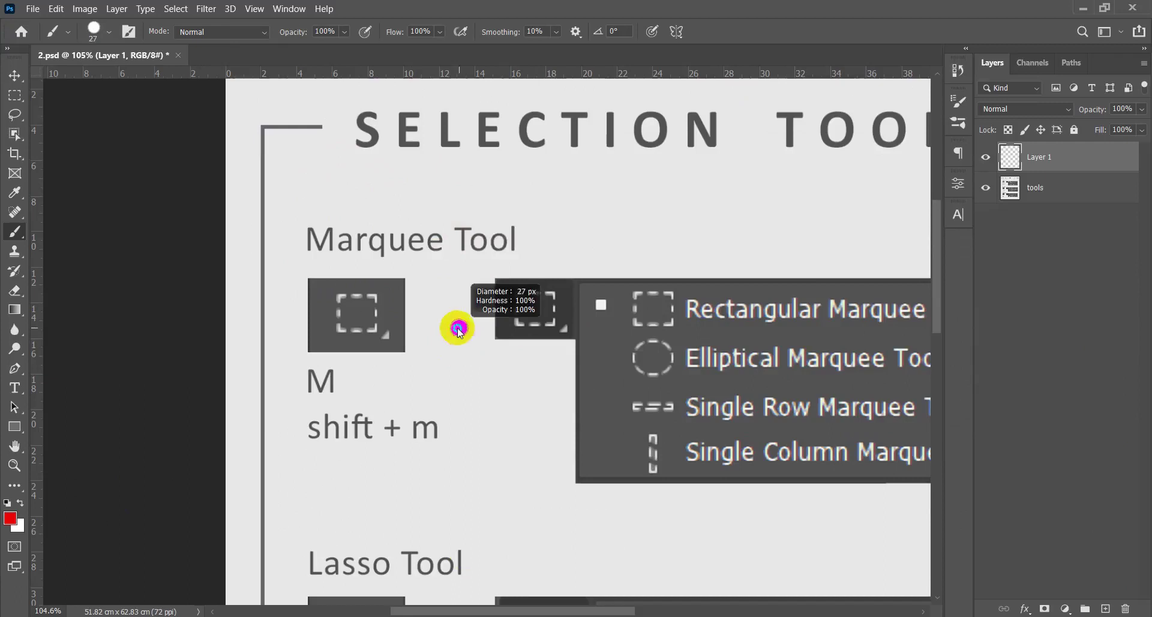
scroll(451, 329, "down", 4)
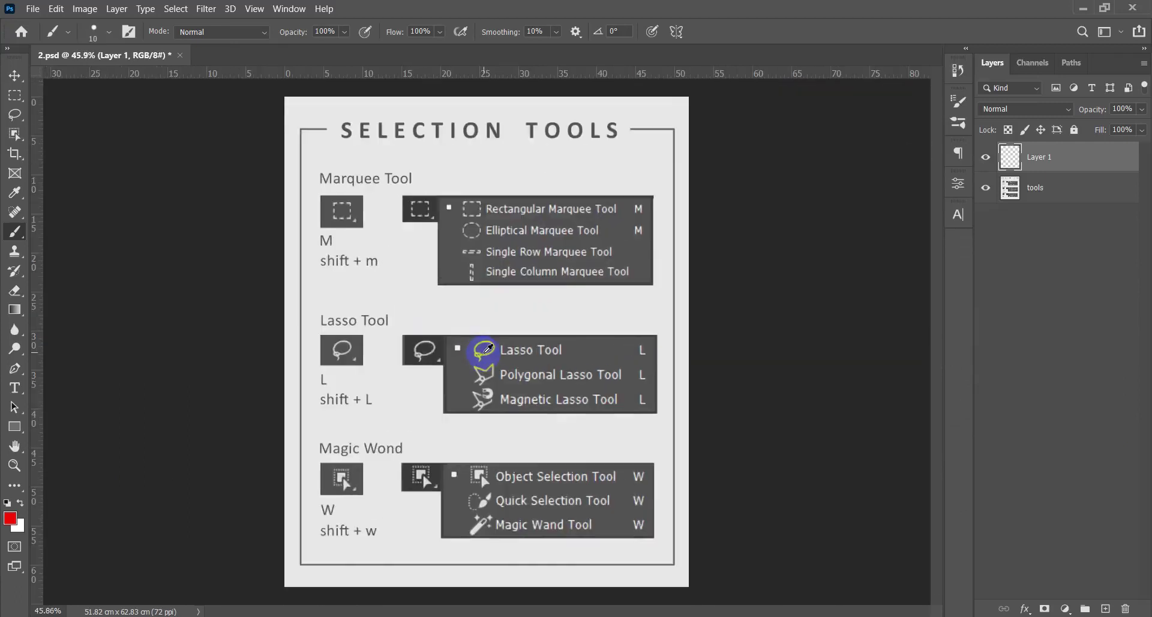
Step: Try circling the Marquee Tool icon under its heading with the red brush, and undo the stroke
scroll(487, 348, "up", 1)
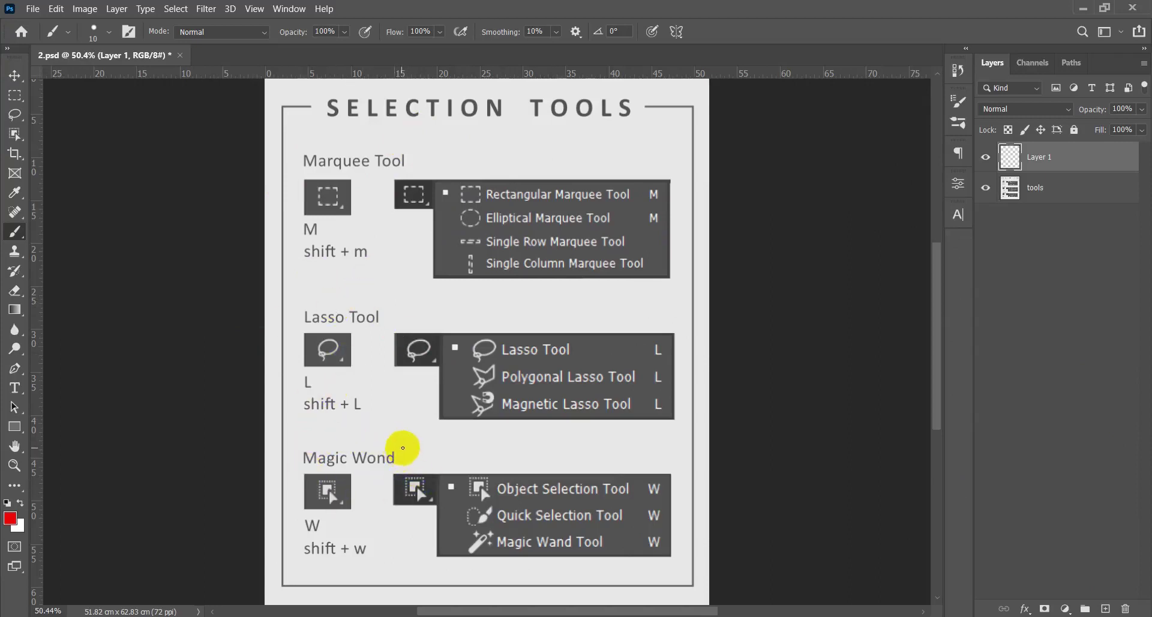
scroll(488, 198, "up", 5)
left_click_drag(491, 198, 458, 327)
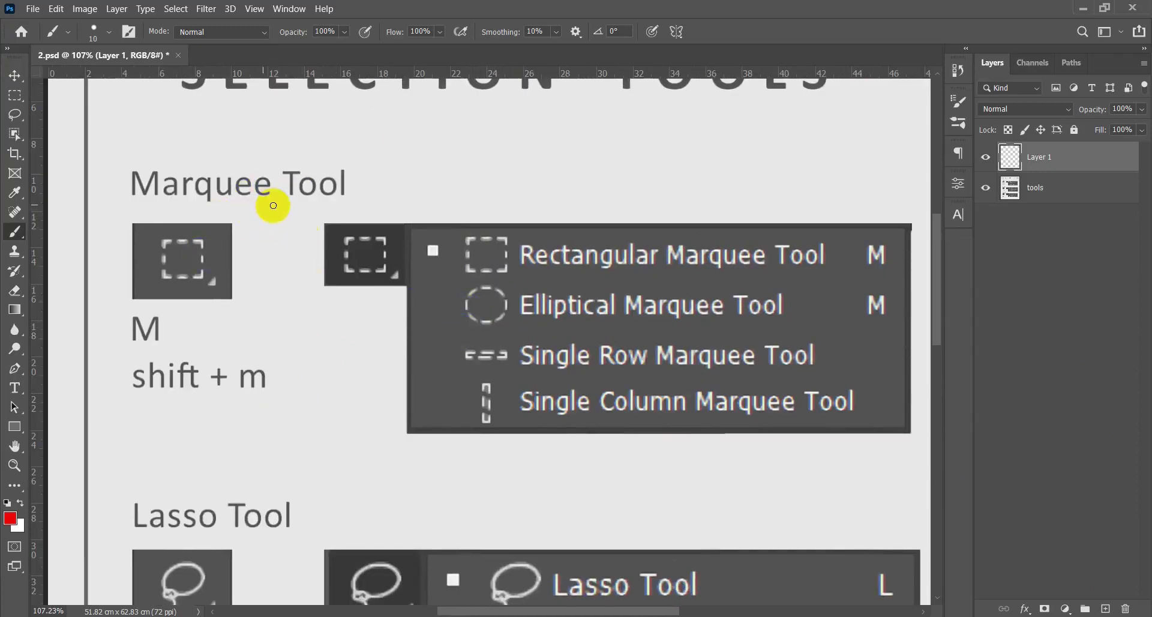
left_click(223, 275)
left_click_drag(199, 281, 226, 293)
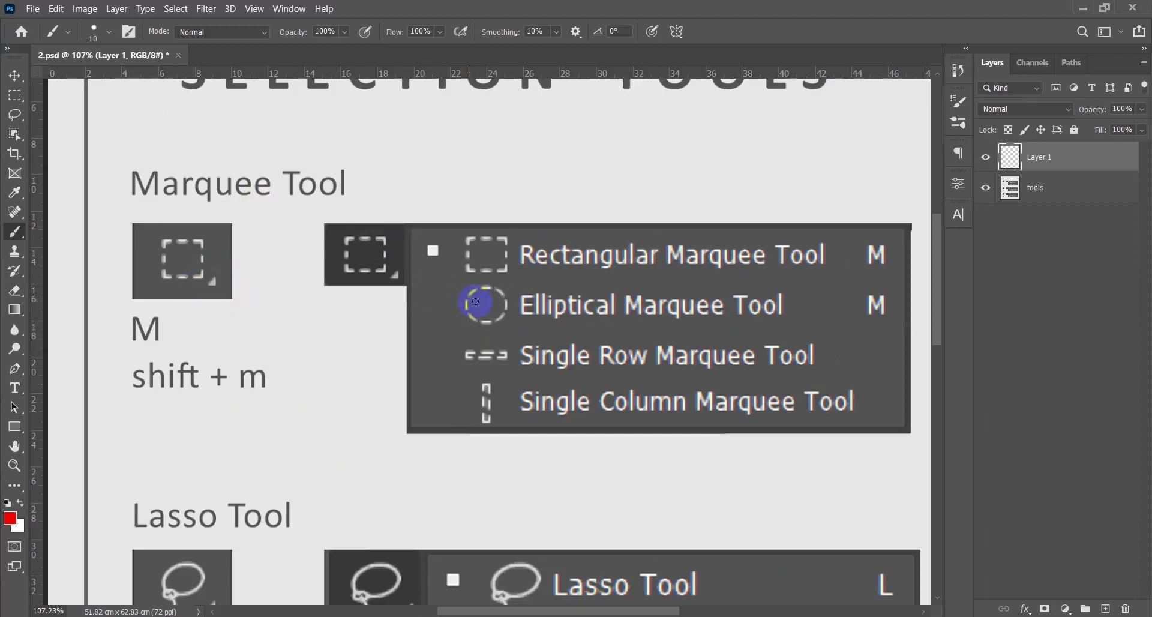
mouse_move(378, 215)
left_mouse_down()
mouse_move(325, 302)
mouse_move(399, 262)
mouse_move(363, 210)
left_mouse_up()
key("ctrl+z")
left_click_drag(378, 318, 368, 326)
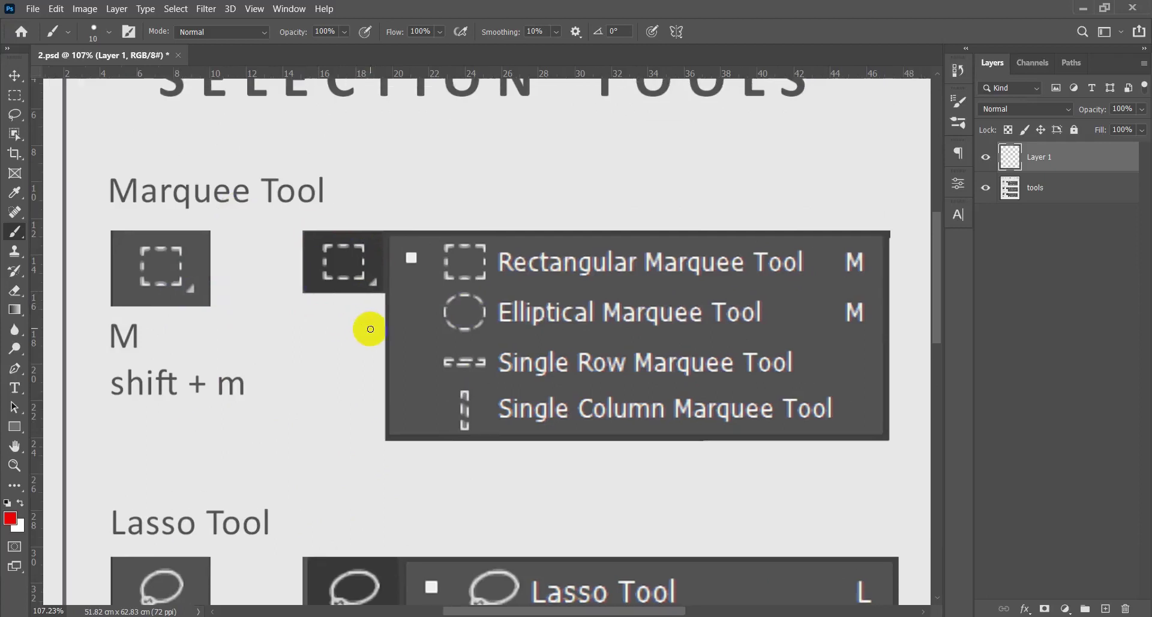
mouse_move(222, 233)
left_mouse_down()
mouse_move(143, 212)
mouse_move(107, 226)
mouse_move(97, 273)
mouse_move(122, 292)
mouse_move(186, 304)
mouse_move(216, 291)
mouse_move(219, 227)
left_mouse_up()
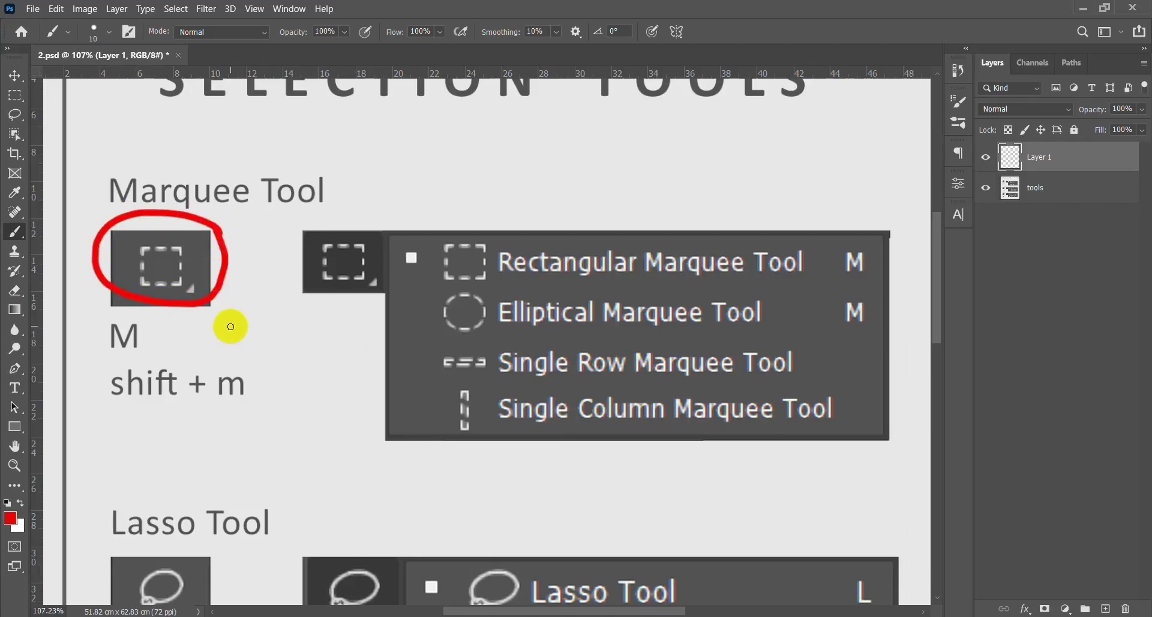
key("ctrl+z")
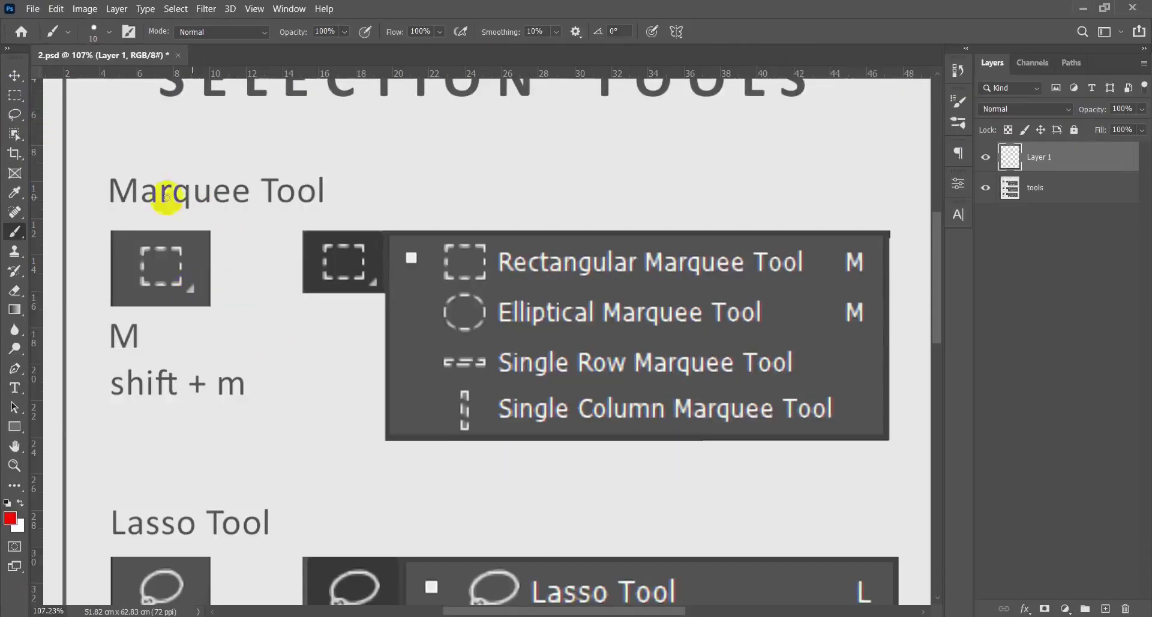
Step: Try marking the listed marquee tools with short dashes and circling the rectangular and elliptical icons, and undo the strokes
left_click_drag(418, 313, 427, 308)
left_click_drag(411, 353, 431, 352)
left_click_drag(411, 403, 428, 400)
left_click_drag(400, 270, 415, 268)
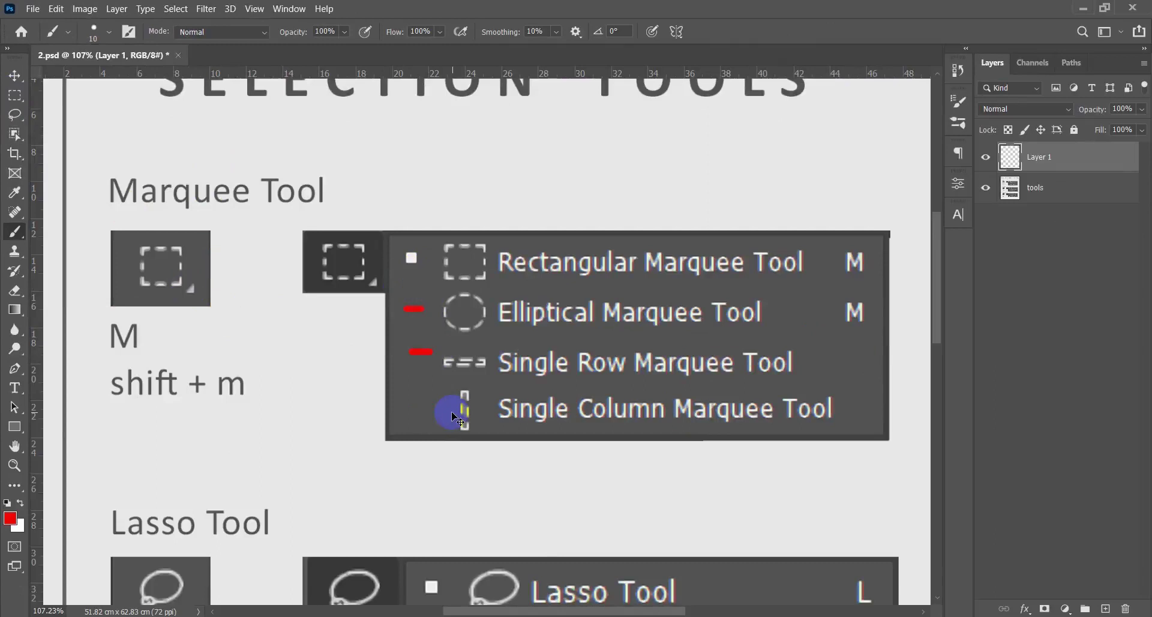
mouse_move(495, 221)
left_mouse_down()
mouse_move(484, 211)
mouse_move(412, 262)
mouse_move(468, 330)
mouse_move(486, 207)
left_mouse_up()
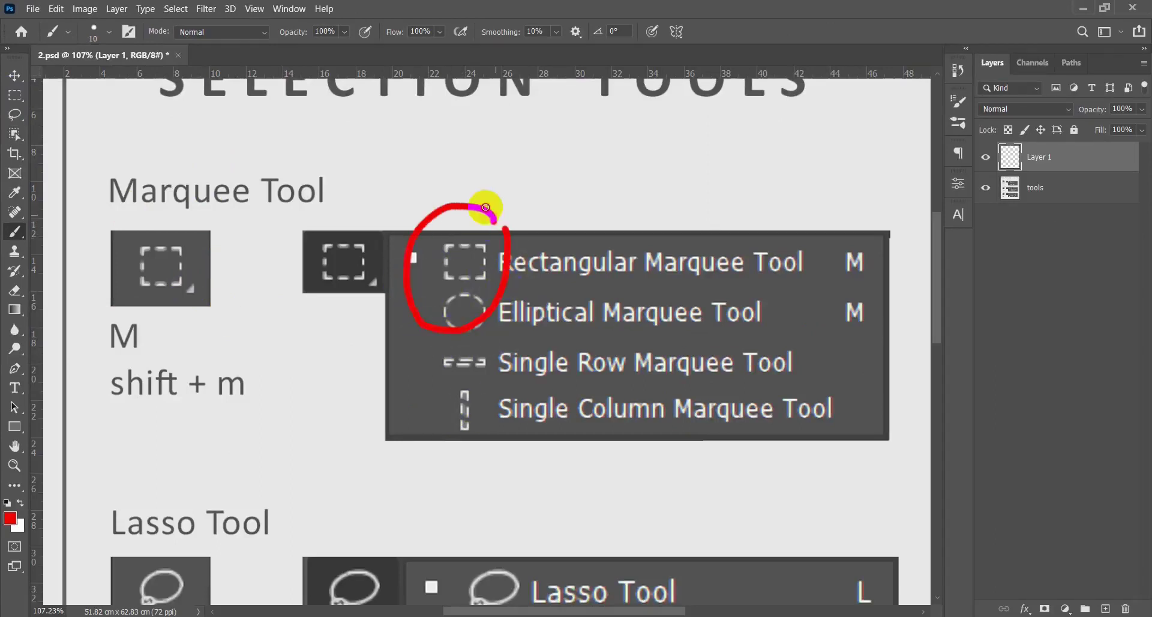
key("ctrl+z")
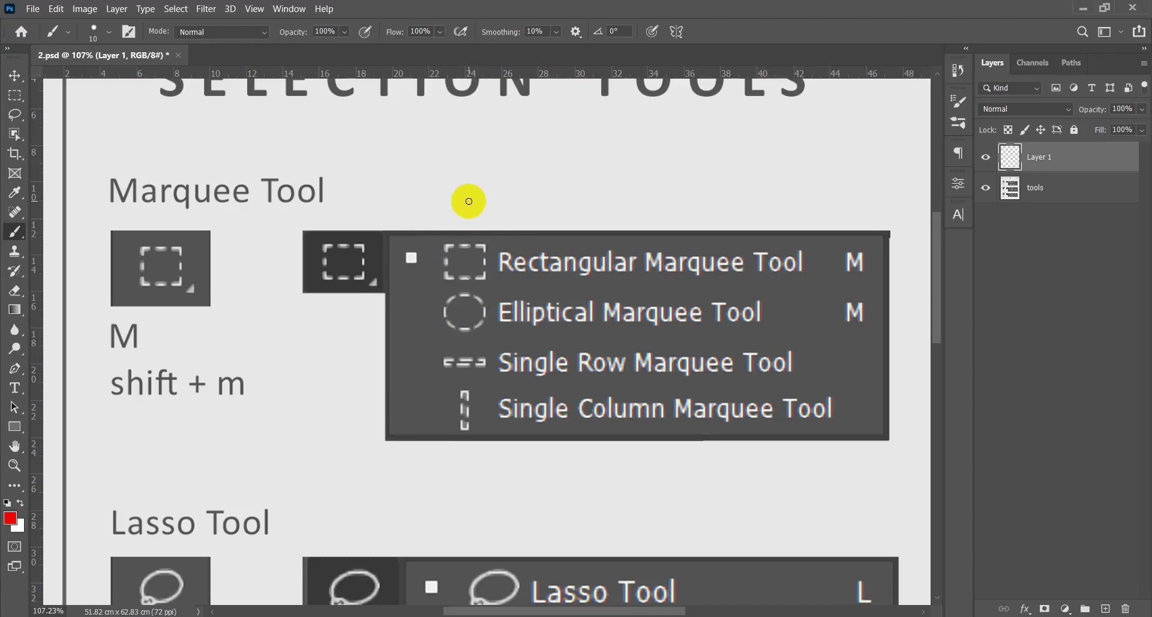
Step: Underline the Marquee Tool heading in red and circle the letter M below its icon
scroll(206, 288, "down", 3)
scroll(195, 257, "up", 4)
mouse_move(306, 333)
left_mouse_down()
mouse_move(299, 343)
mouse_move(298, 331)
left_mouse_up()
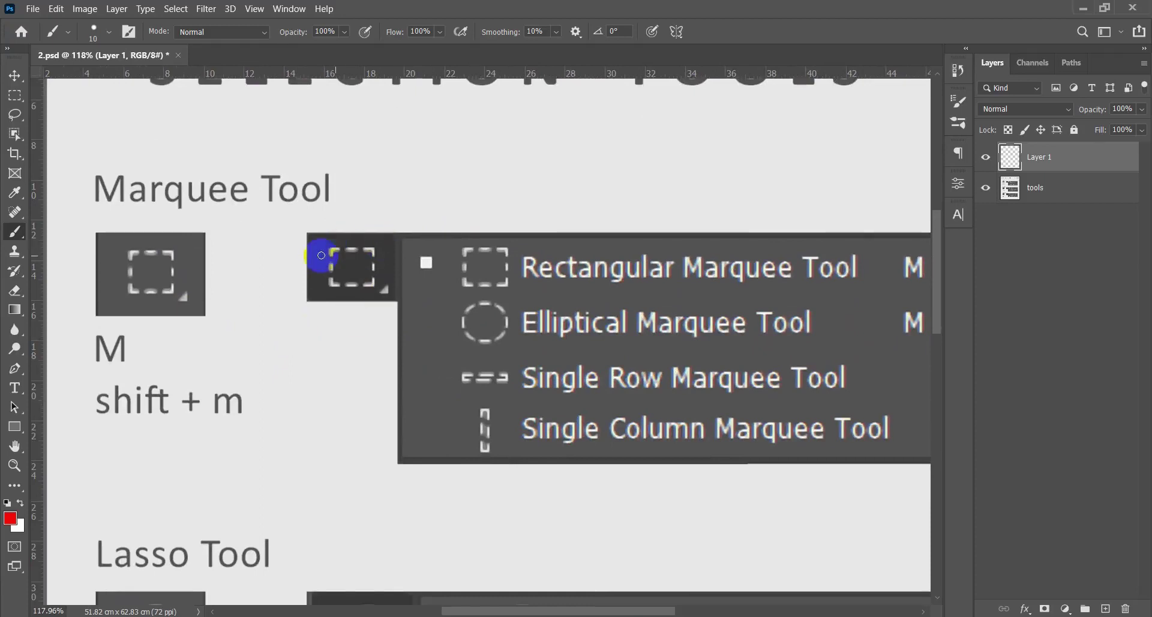
left_click_drag(115, 215, 359, 219)
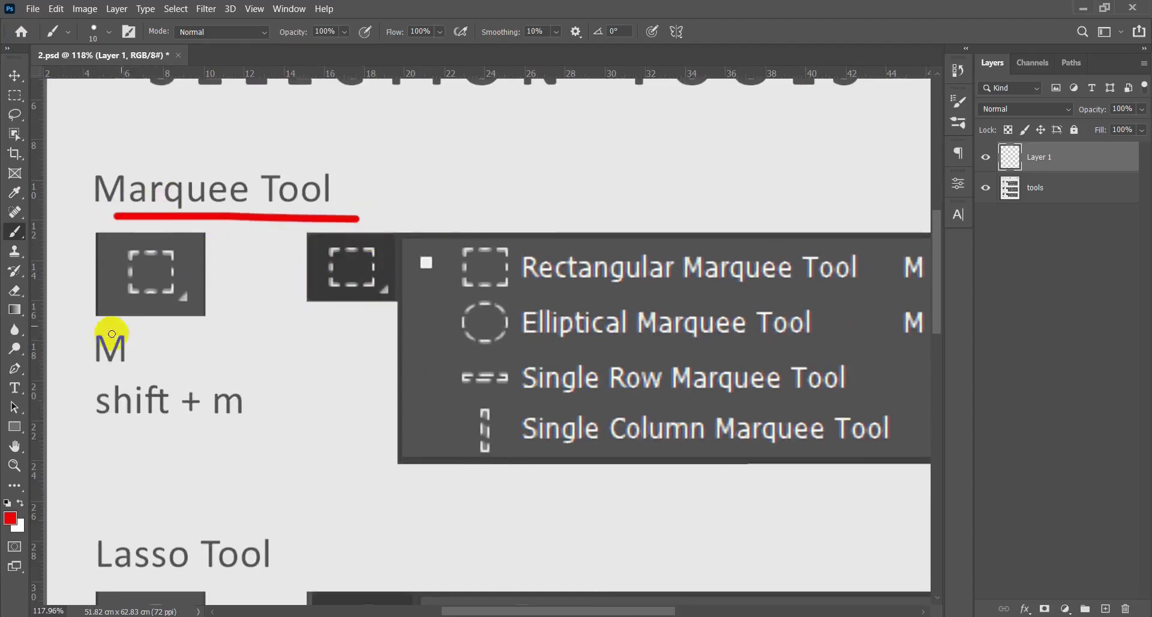
mouse_move(130, 326)
left_mouse_down()
mouse_move(73, 327)
mouse_move(83, 370)
mouse_move(138, 362)
mouse_move(134, 335)
left_mouse_up()
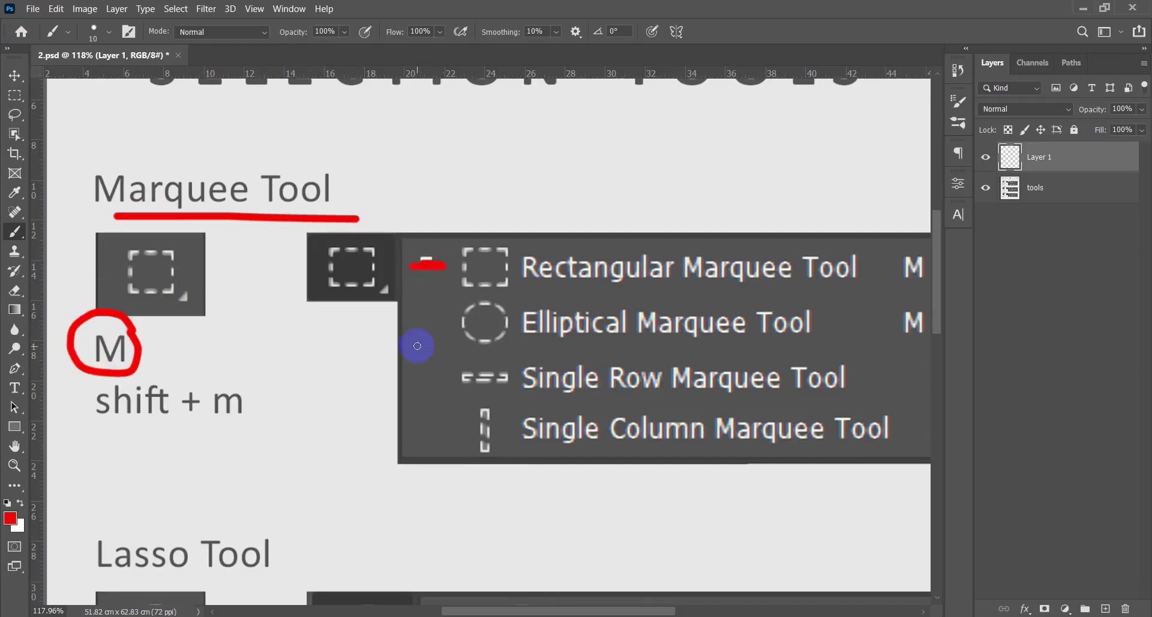
Step: Underline the word "shift" in the "shift + m" shortcut and draw a red arrow from the circled M toward its "m"
mouse_move(456, 280)
left_mouse_down()
mouse_move(427, 286)
mouse_move(445, 327)
left_mouse_up()
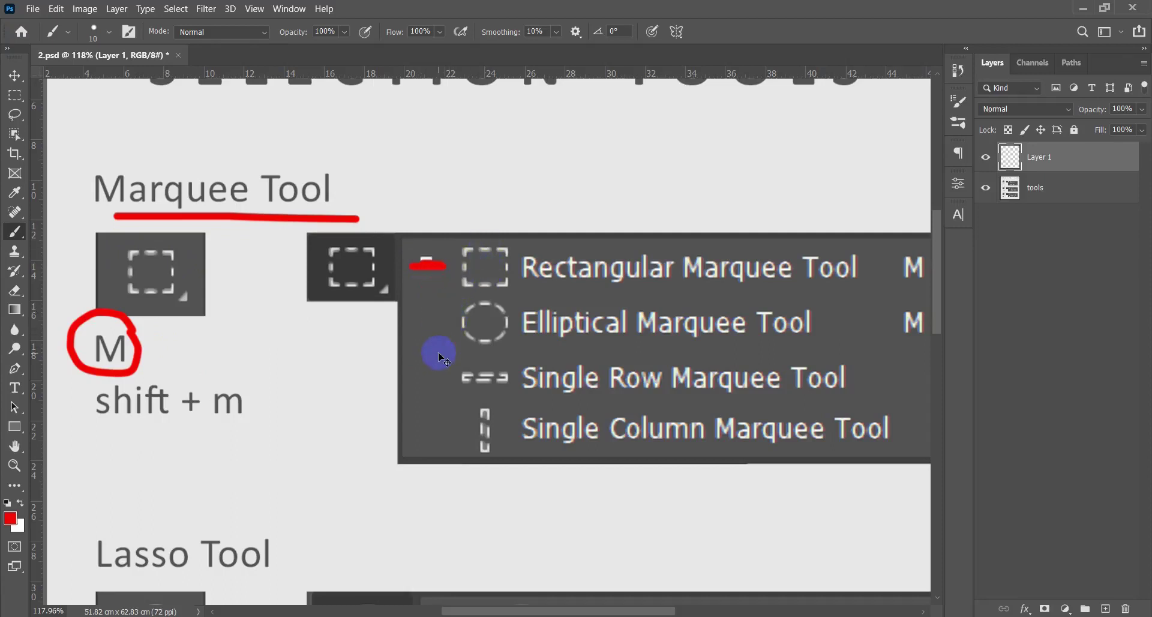
left_click_drag(87, 427, 170, 426)
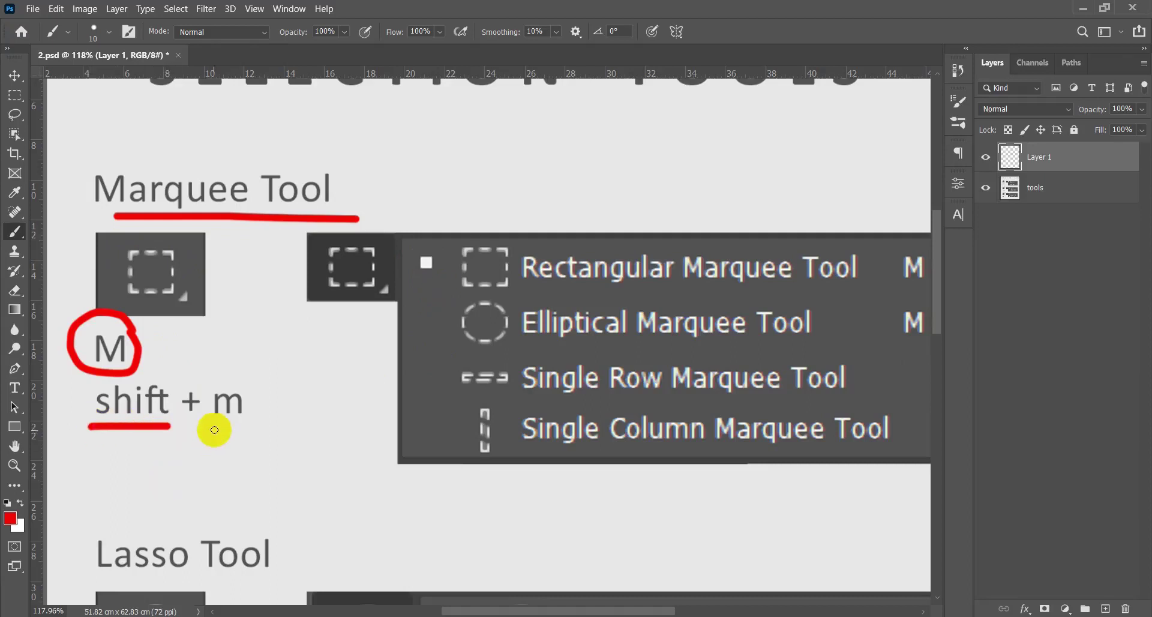
mouse_move(144, 348)
left_mouse_down()
mouse_move(222, 368)
mouse_move(195, 377)
left_mouse_up()
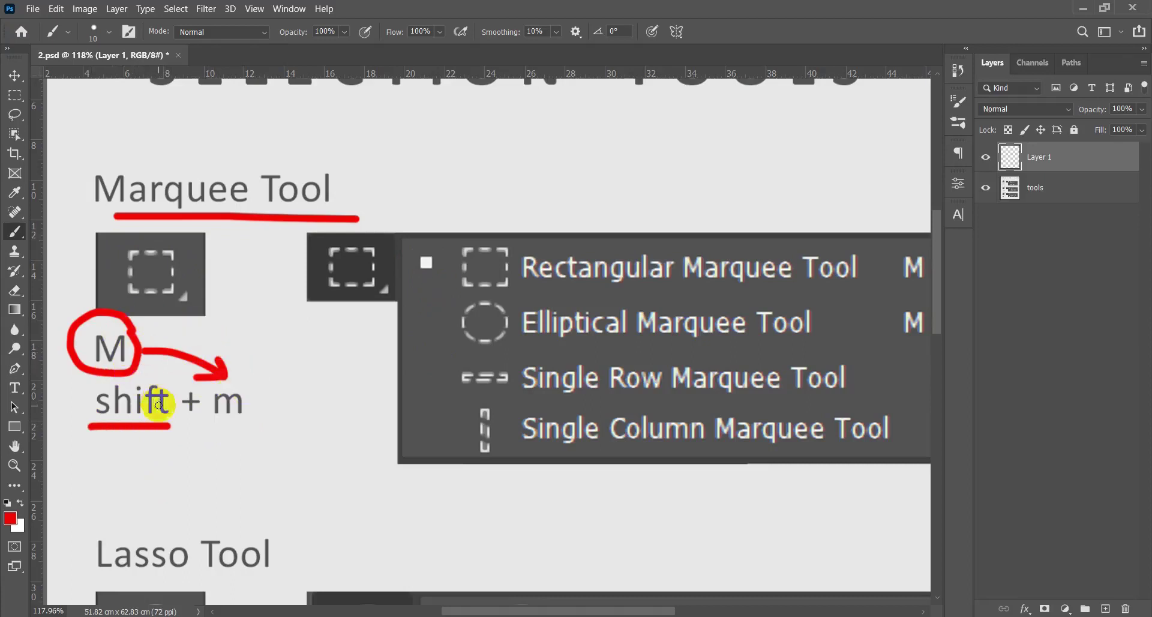
Step: Draw curved red arrows in both directions between the Rectangular and Elliptical Marquee Tool entries
mouse_move(390, 281)
left_mouse_down()
mouse_move(437, 278)
mouse_move(430, 316)
mouse_move(444, 320)
mouse_move(434, 308)
mouse_move(444, 306)
mouse_move(452, 317)
mouse_move(418, 332)
left_mouse_up()
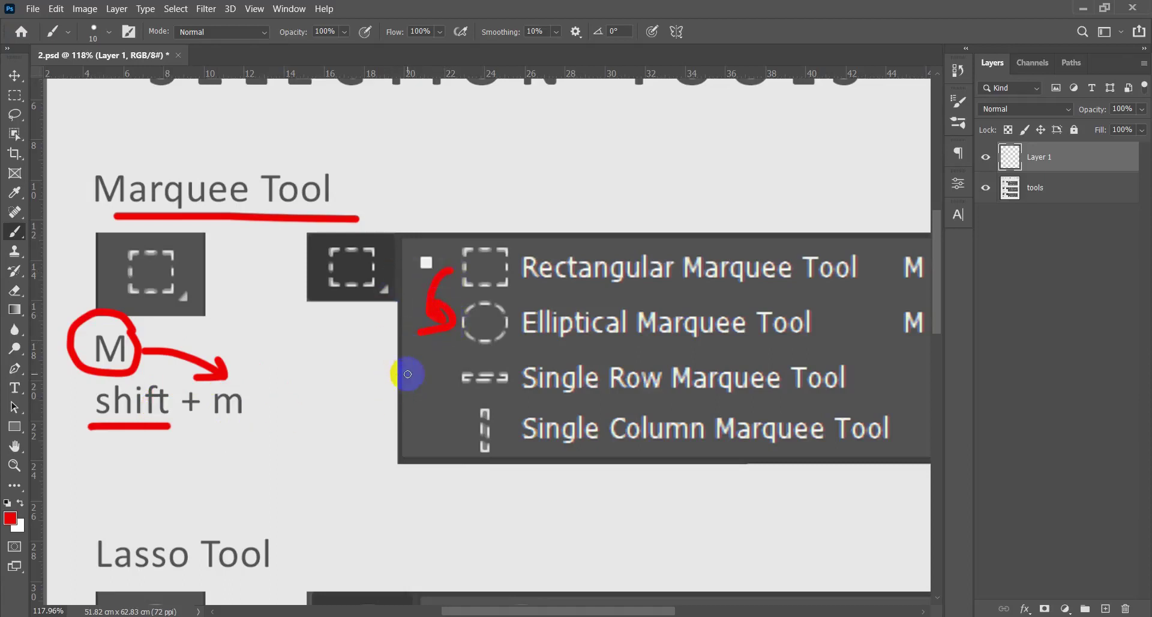
left_click_drag(496, 354, 466, 353)
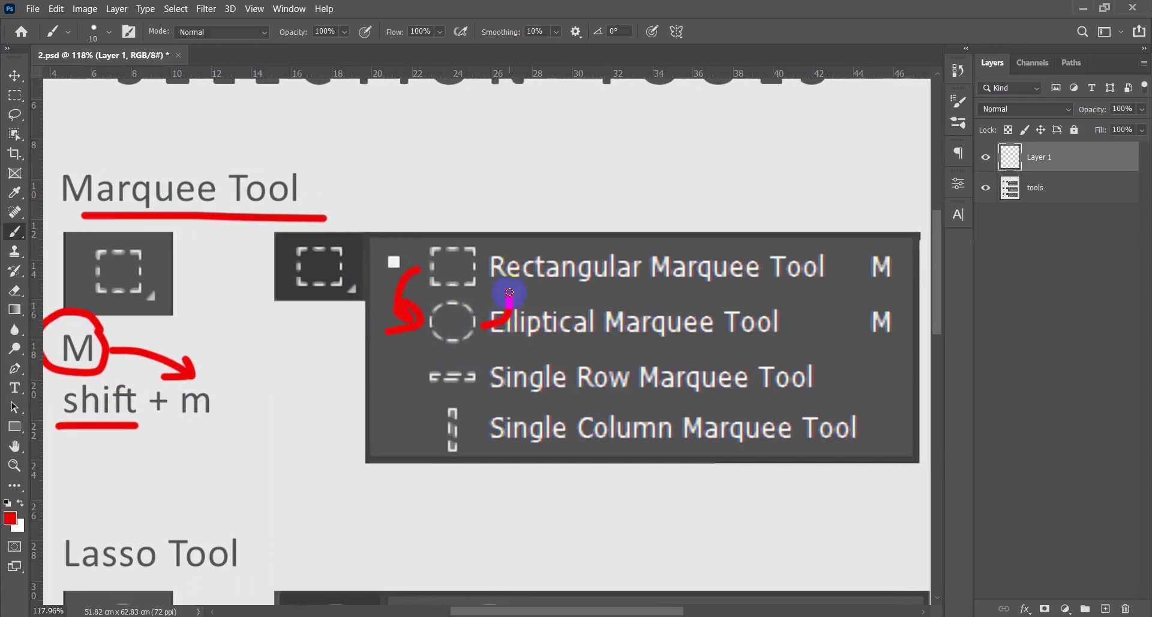
left_click_drag(489, 293, 472, 318)
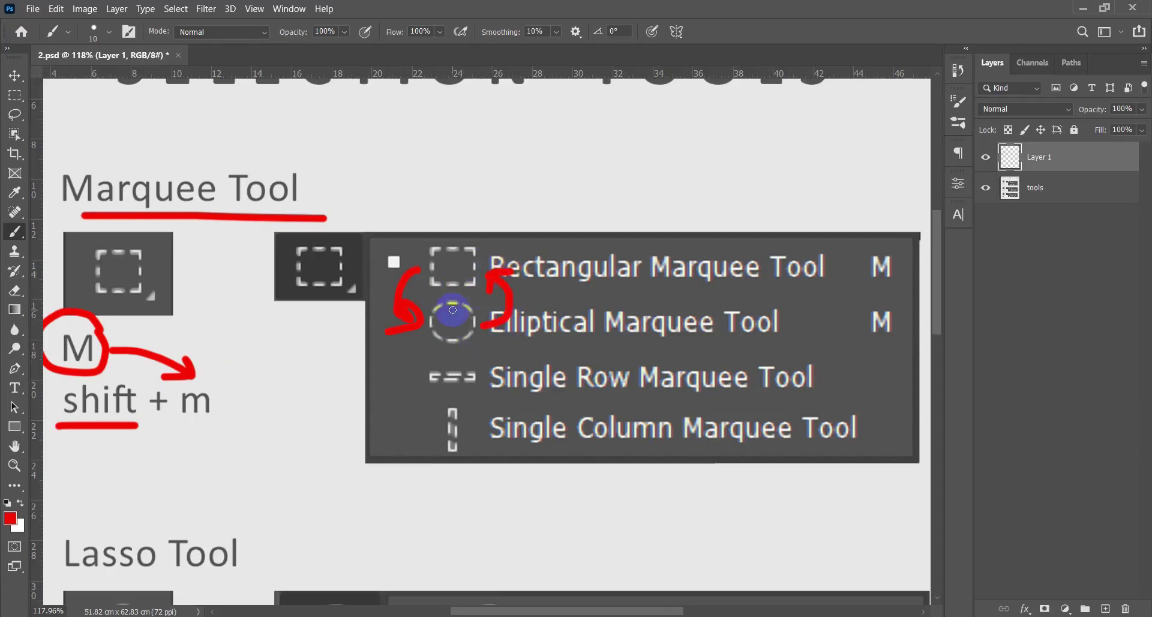
left_click_drag(342, 386, 394, 380)
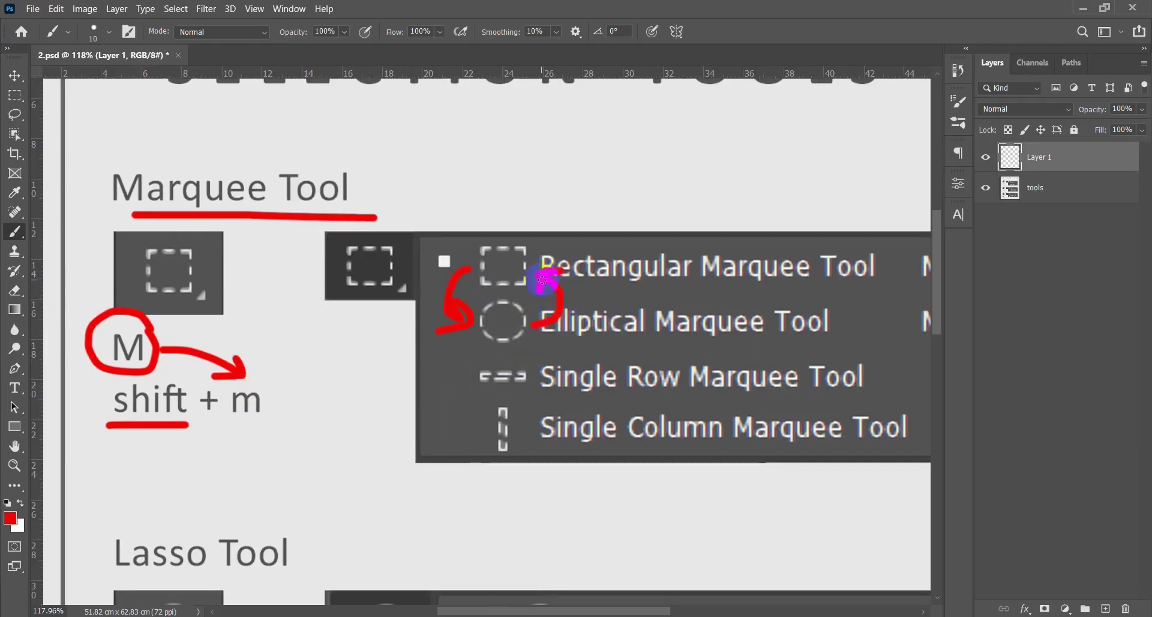
mouse_move(552, 329)
left_mouse_down()
mouse_move(507, 347)
mouse_move(479, 301)
mouse_move(545, 303)
left_mouse_up()
Step: Box the Single Row and Single Column Marquee Tool entries in red and cross them out
scroll(545, 303, "down", 1)
scroll(552, 301, "right", 2)
left_click_drag(786, 303, 576, 303)
mouse_move(504, 300)
left_mouse_down()
mouse_move(368, 424)
mouse_move(733, 432)
mouse_move(888, 391)
mouse_move(855, 293)
mouse_move(754, 294)
left_mouse_up()
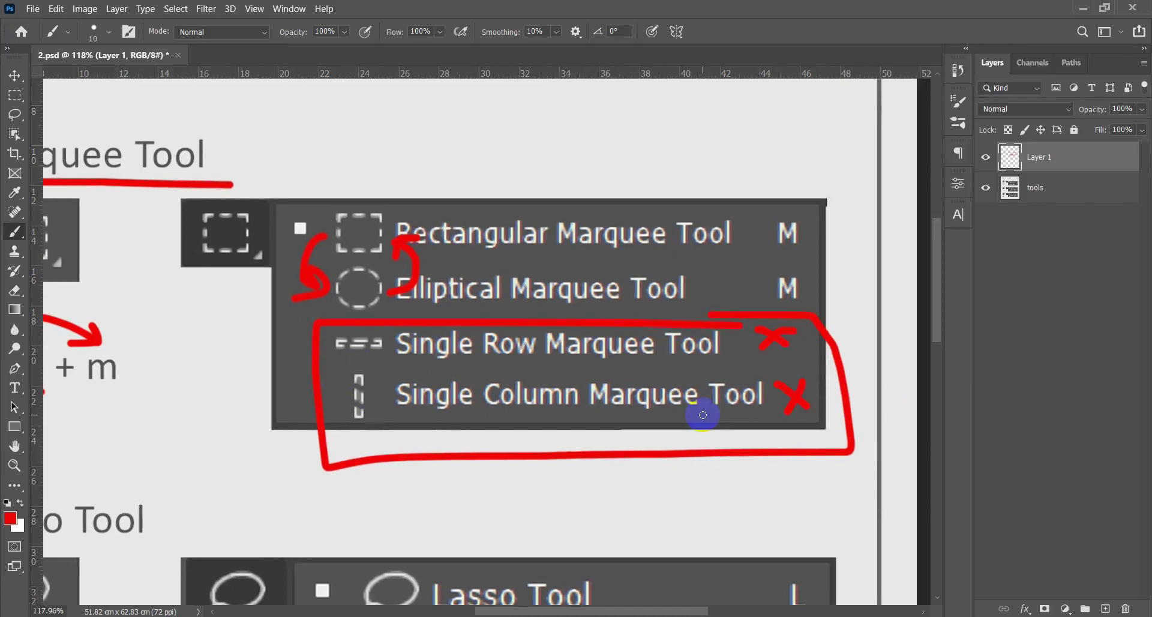
left_click_drag(845, 320, 399, 417)
left_click_drag(300, 350, 660, 405)
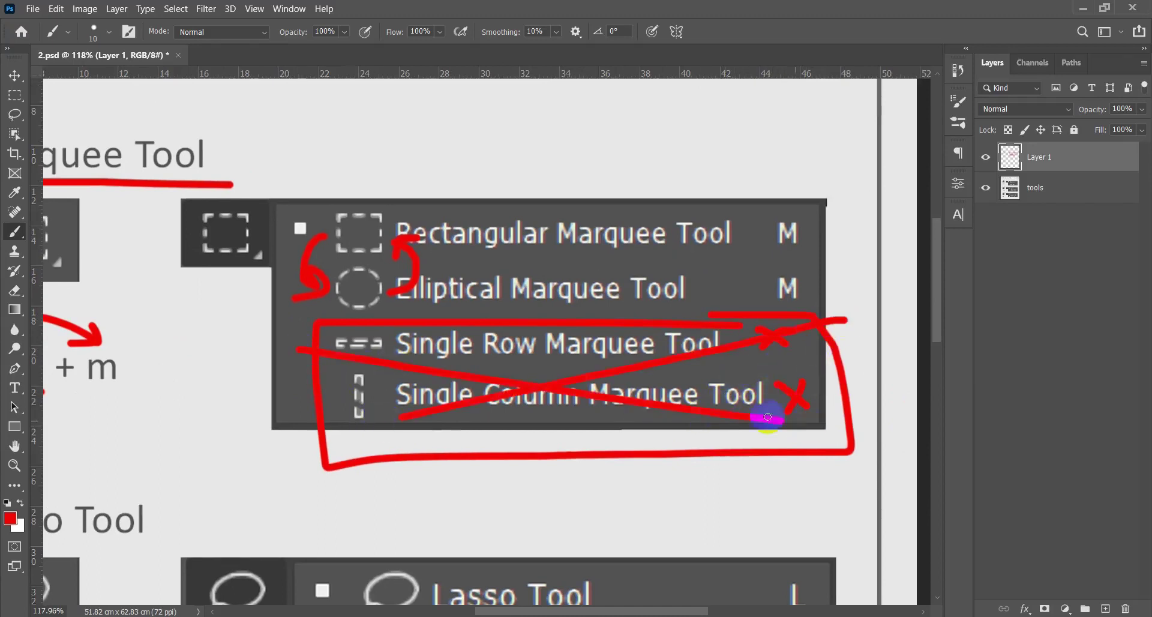
left_click_drag(506, 428, 728, 391)
Step: Underline the Lasso Tool heading with a red brush stroke
scroll(516, 367, "down", 3)
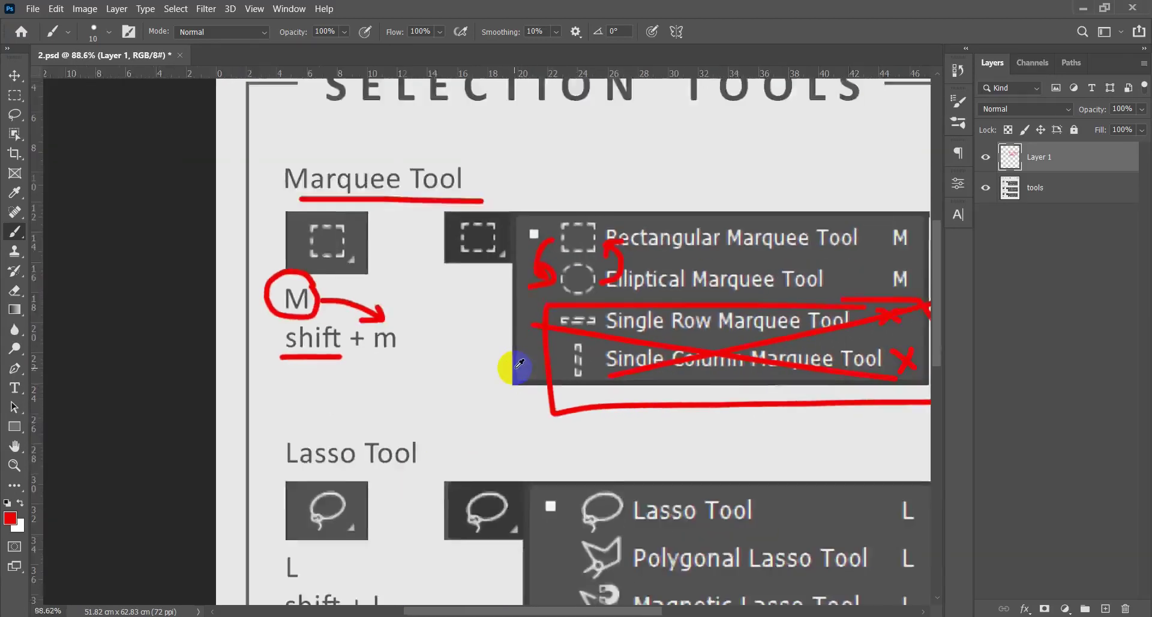
scroll(516, 368, "up", 2)
left_click_drag(462, 378, 439, 264)
scroll(460, 385, "up", 2)
left_click_drag(402, 384, 392, 371)
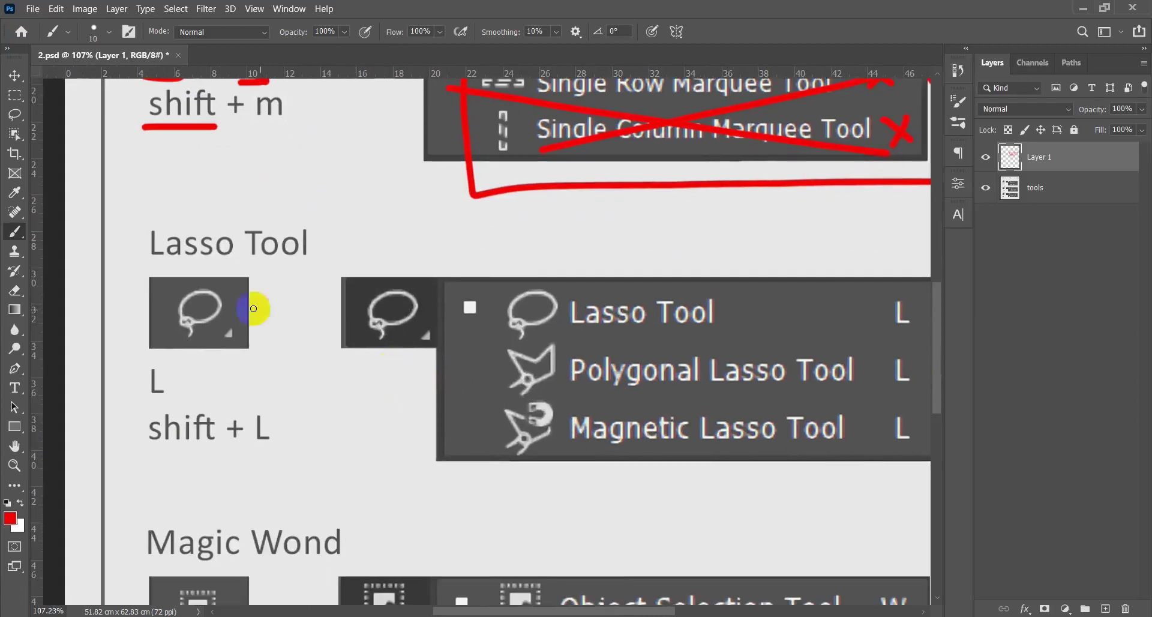
left_click_drag(149, 269, 322, 268)
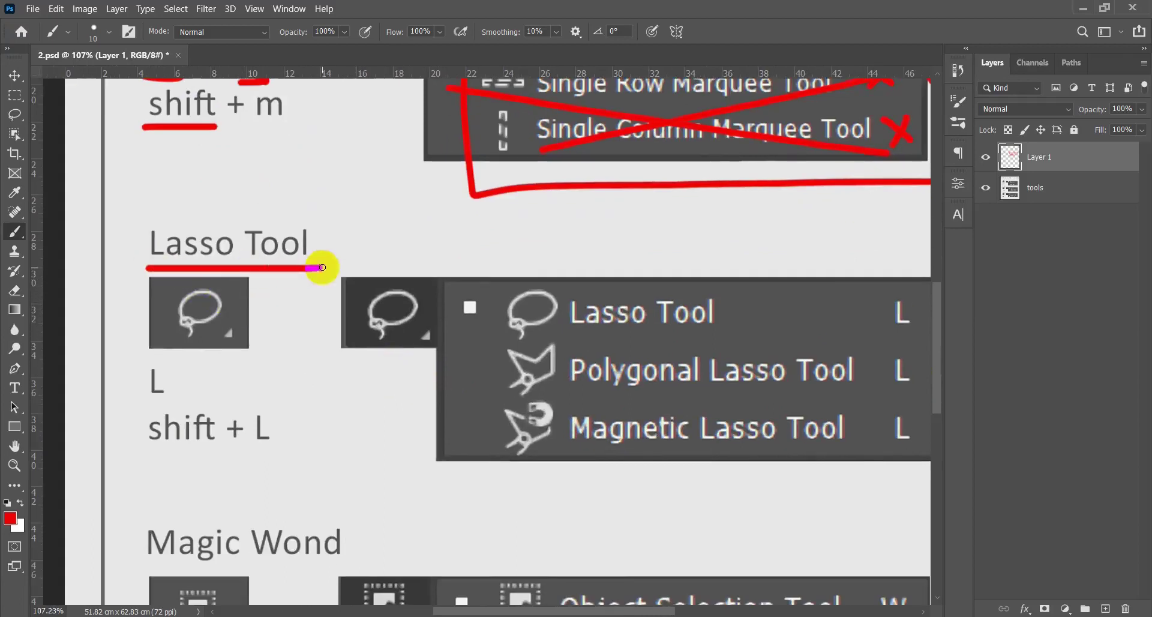
Step: Mark the Lasso, Polygonal Lasso and Magnetic Lasso entries with short red dashes and circle the letter L
scroll(426, 321, "right", 1)
left_click_drag(405, 316, 428, 315)
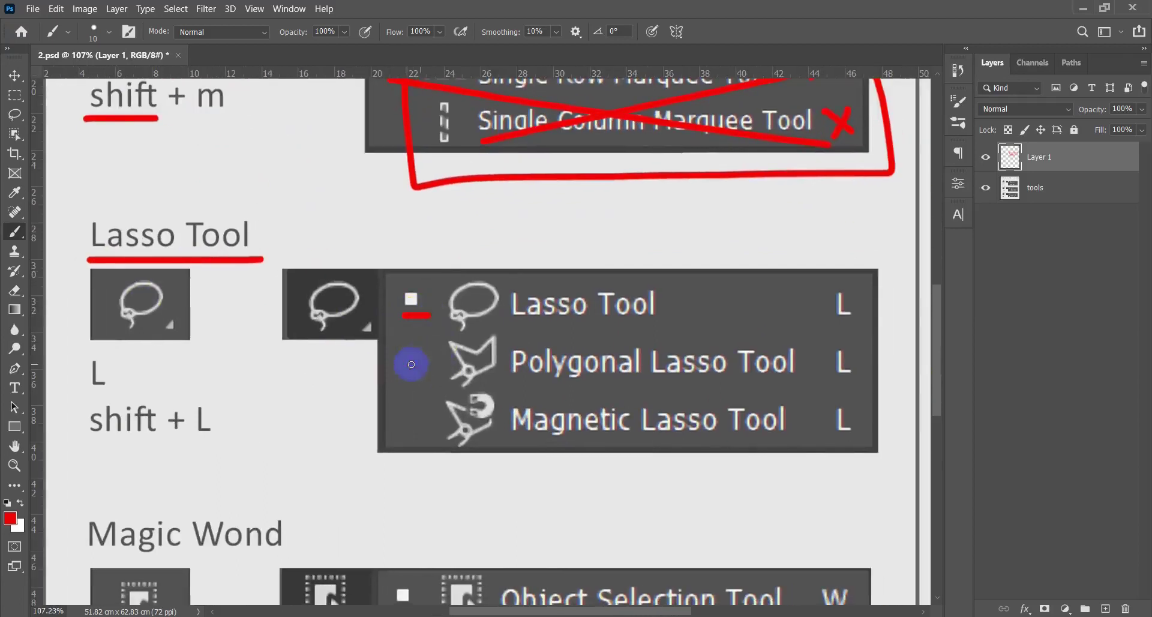
left_click_drag(405, 419, 434, 418)
left_click_drag(500, 430, 523, 420)
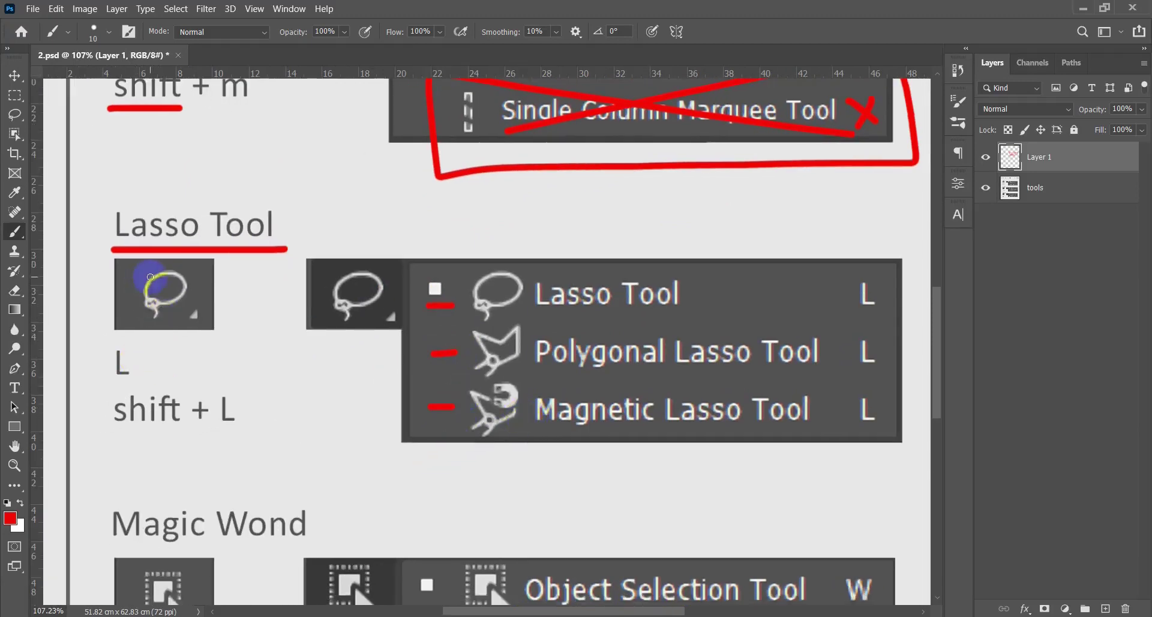
mouse_move(124, 336)
left_mouse_down()
mouse_move(103, 380)
mouse_move(133, 385)
mouse_move(132, 342)
left_mouse_up()
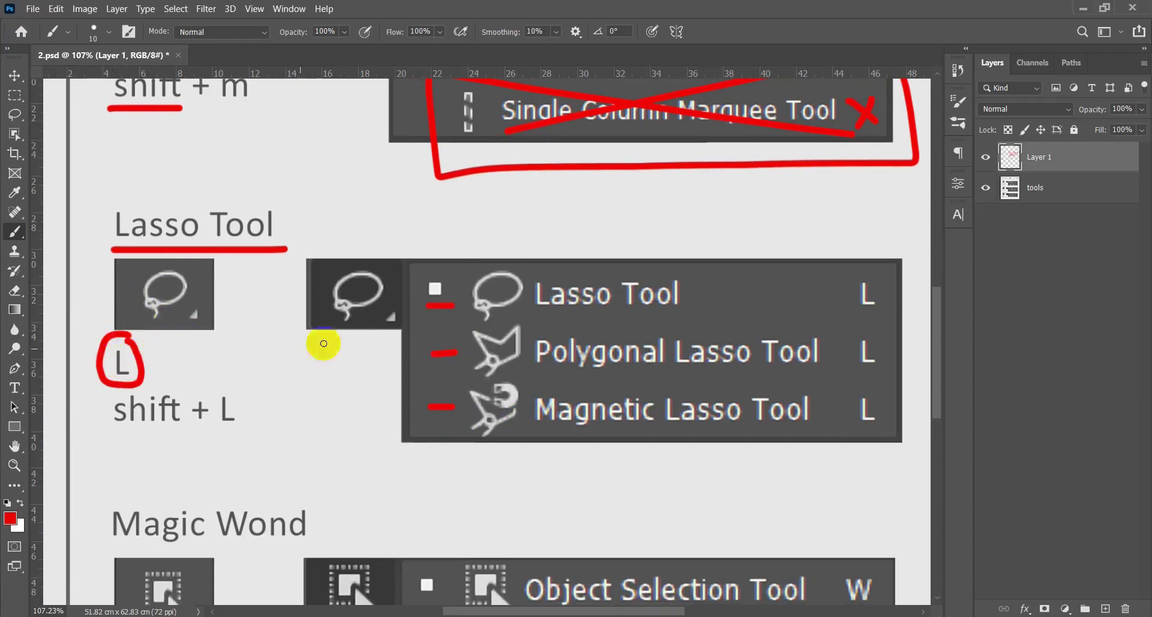
Step: Circle the Lasso entry's white marker, underline shift + L, and draw red arrows cycling through the three lasso entries
mouse_move(459, 315)
left_mouse_down()
mouse_move(419, 272)
mouse_move(424, 309)
mouse_move(460, 282)
mouse_move(421, 269)
mouse_move(430, 311)
mouse_move(451, 264)
mouse_move(425, 323)
mouse_move(426, 311)
mouse_move(410, 324)
mouse_move(401, 362)
left_mouse_up()
left_click_drag(110, 433, 238, 430)
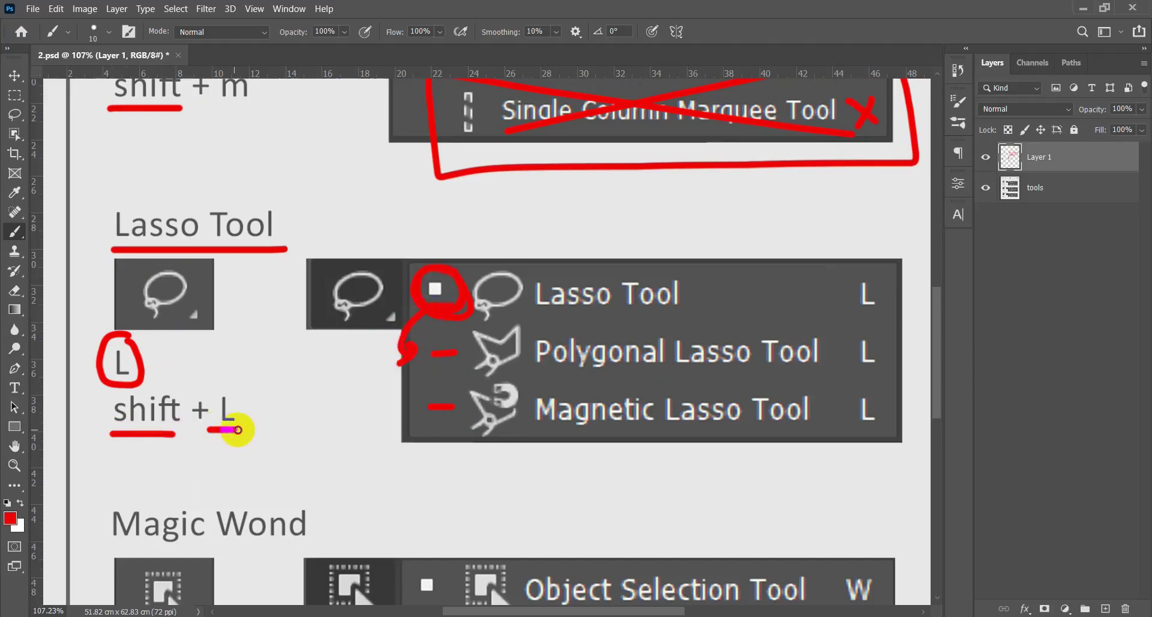
mouse_move(425, 367)
left_mouse_down()
mouse_move(400, 377)
mouse_move(413, 407)
left_mouse_up()
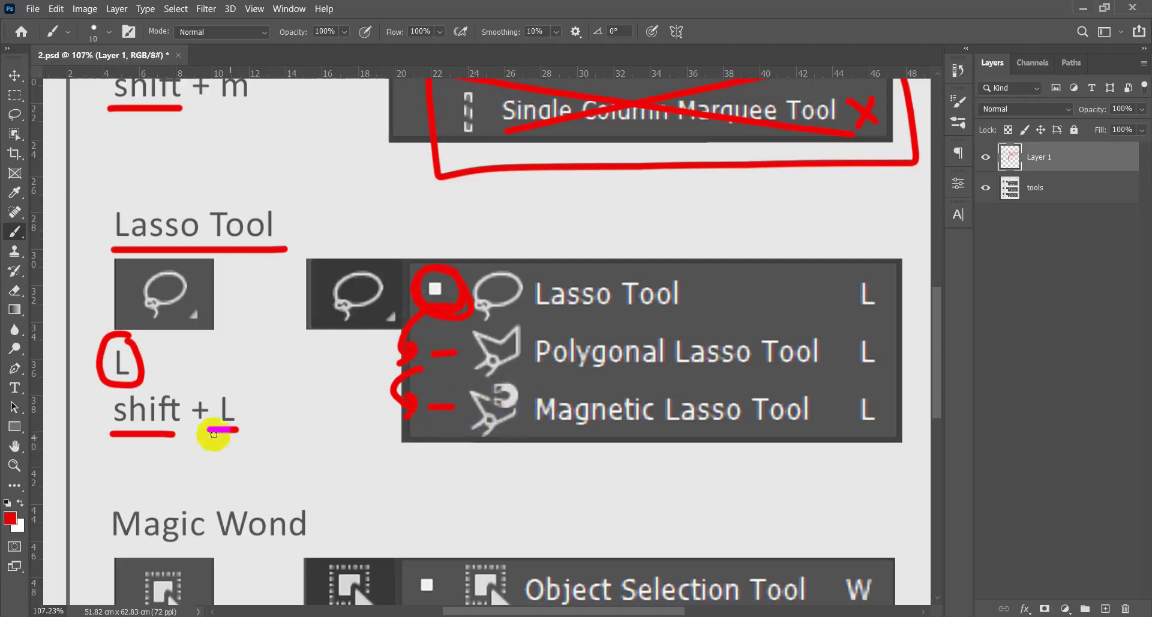
left_click_drag(133, 443, 119, 435)
left_click_drag(207, 428, 224, 431)
mouse_move(494, 409)
left_mouse_down()
mouse_move(529, 385)
mouse_move(534, 332)
mouse_move(488, 280)
mouse_move(516, 278)
mouse_move(488, 296)
left_mouse_up()
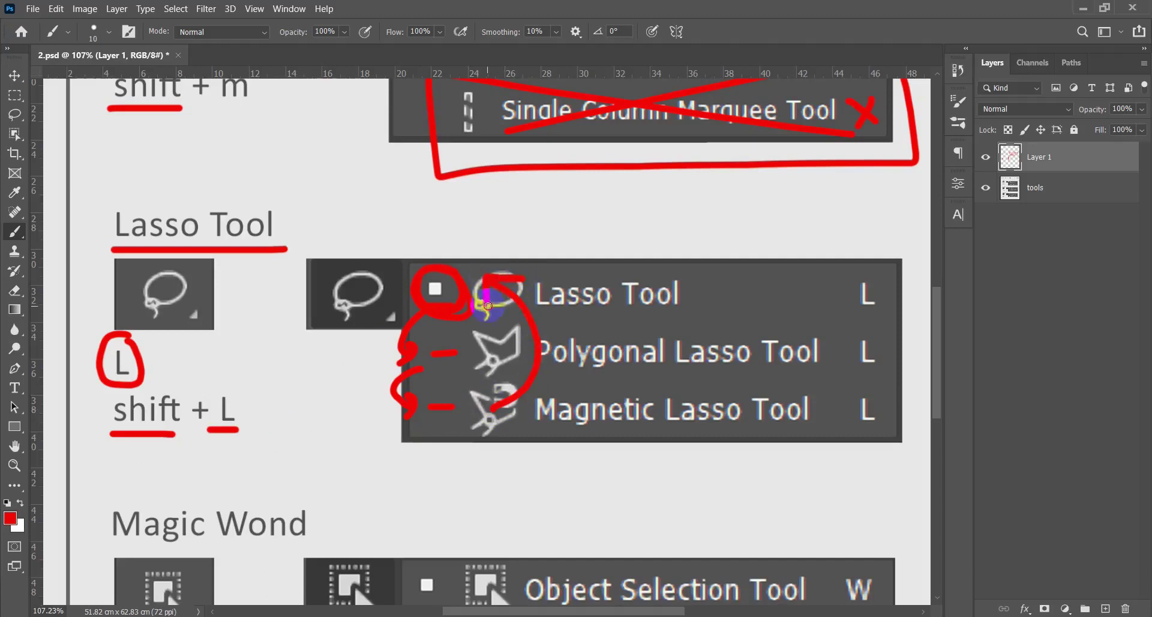
left_click_drag(444, 408, 460, 410)
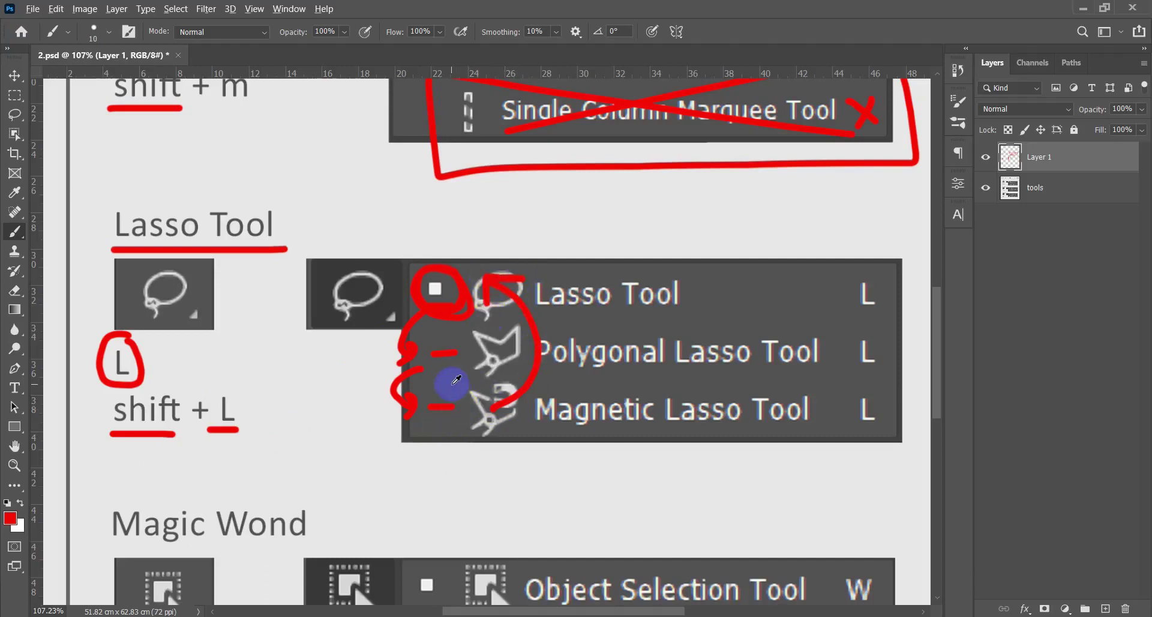
Step: Try a long downward red arrow through the icons of the Marquee Tool entries
scroll(456, 379, "down", 3)
left_click_drag(378, 252, 381, 481)
scroll(369, 348, "up", 2)
left_click_drag(348, 354, 344, 400)
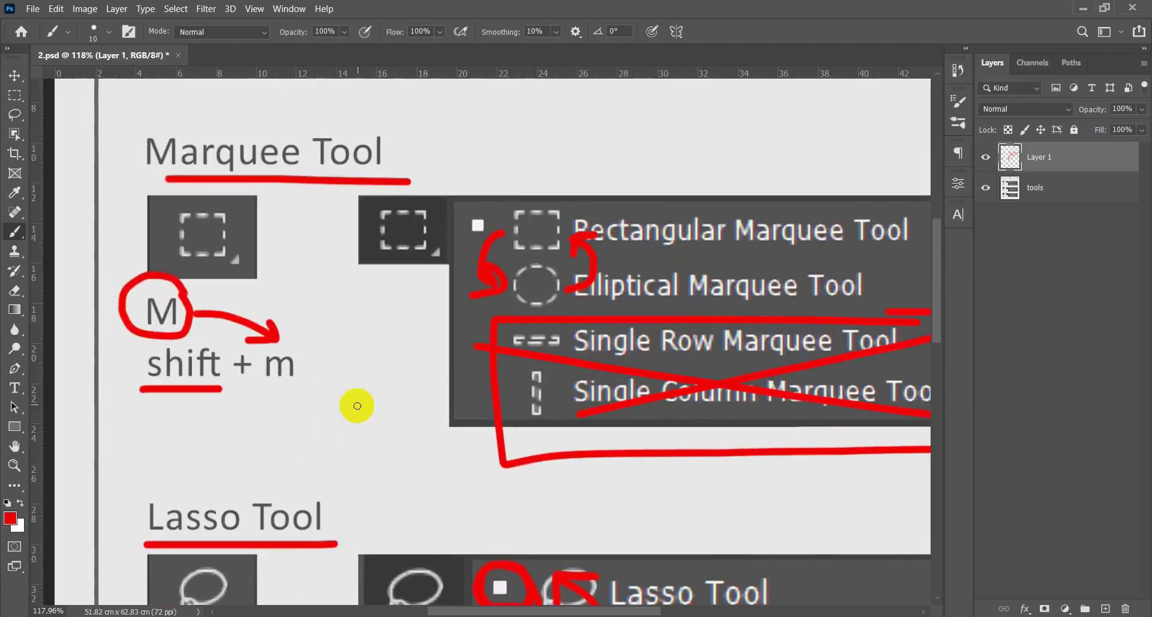
mouse_move(528, 163)
left_mouse_down()
mouse_move(524, 485)
mouse_move(561, 373)
mouse_move(488, 419)
left_mouse_up()
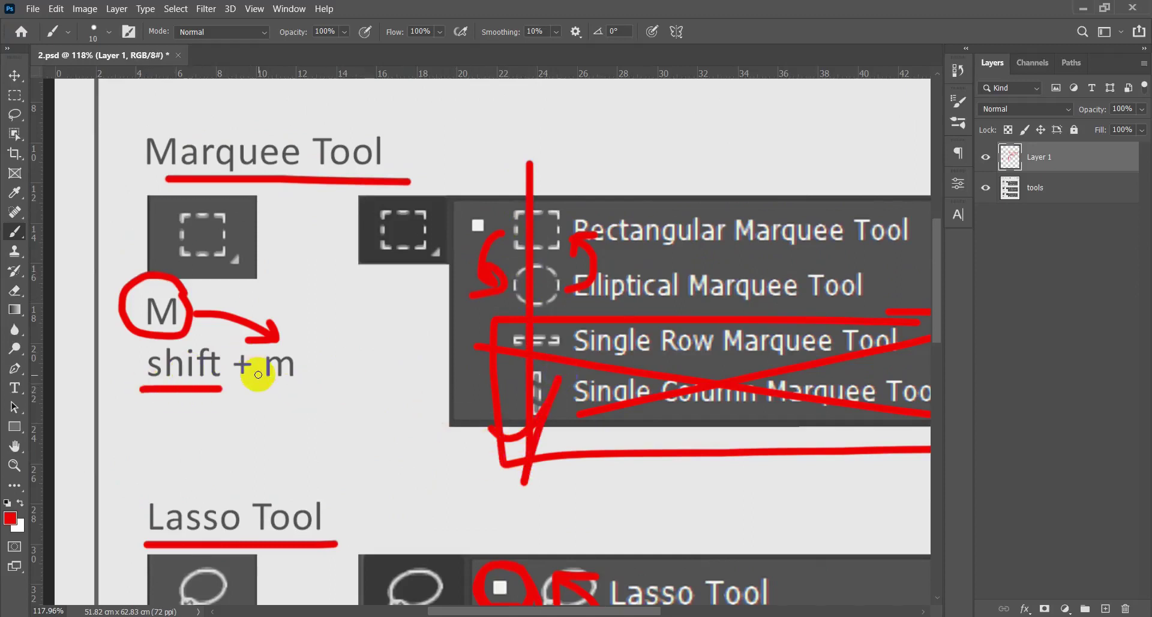
left_click(206, 230)
Step: Underline the Magic Wond heading, the letter W and the Object Selection entry's white marker in red
scroll(344, 310, "down", 5)
left_click_drag(411, 385, 421, 186)
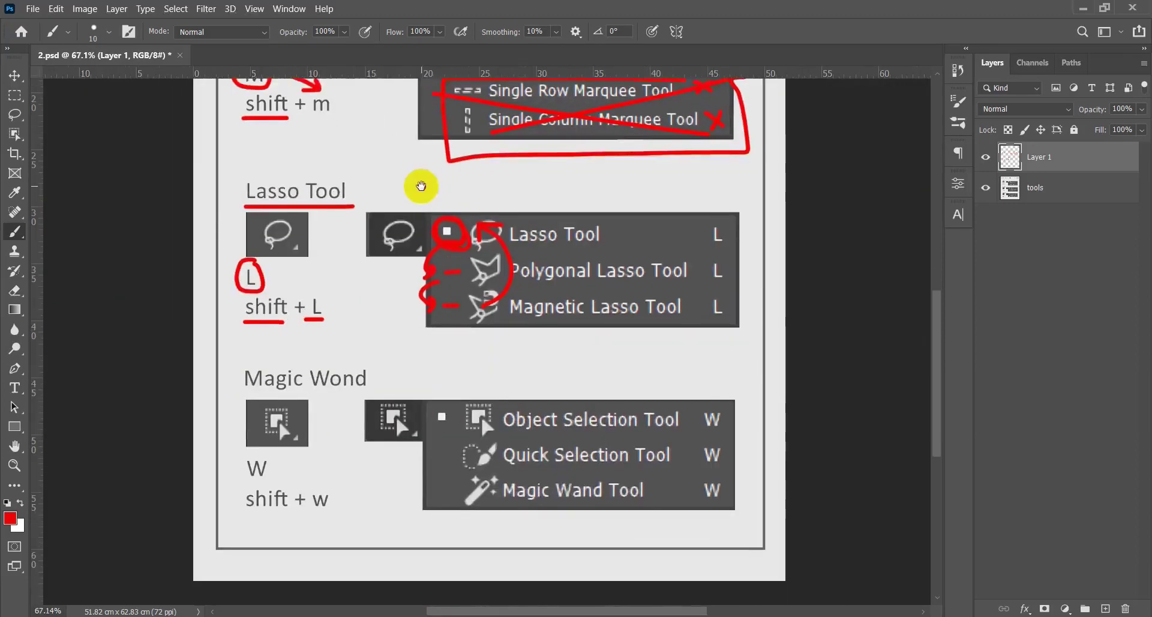
mouse_move(436, 416)
left_mouse_down()
mouse_move(437, 437)
mouse_move(390, 436)
left_mouse_up()
left_click_drag(108, 312, 318, 317)
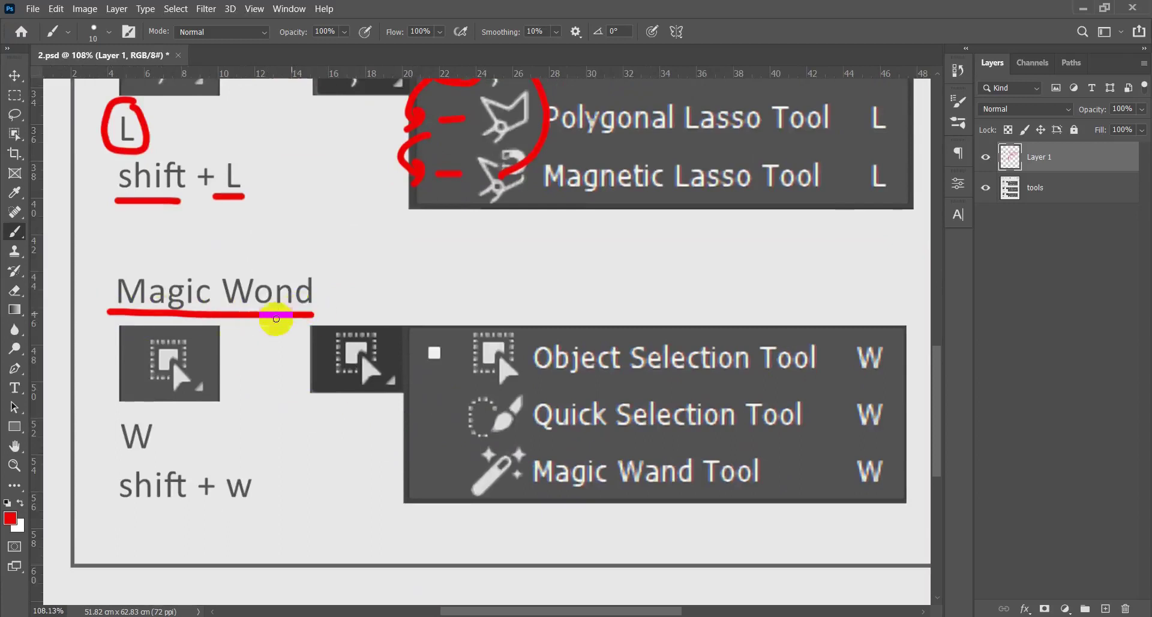
left_click_drag(119, 456, 163, 453)
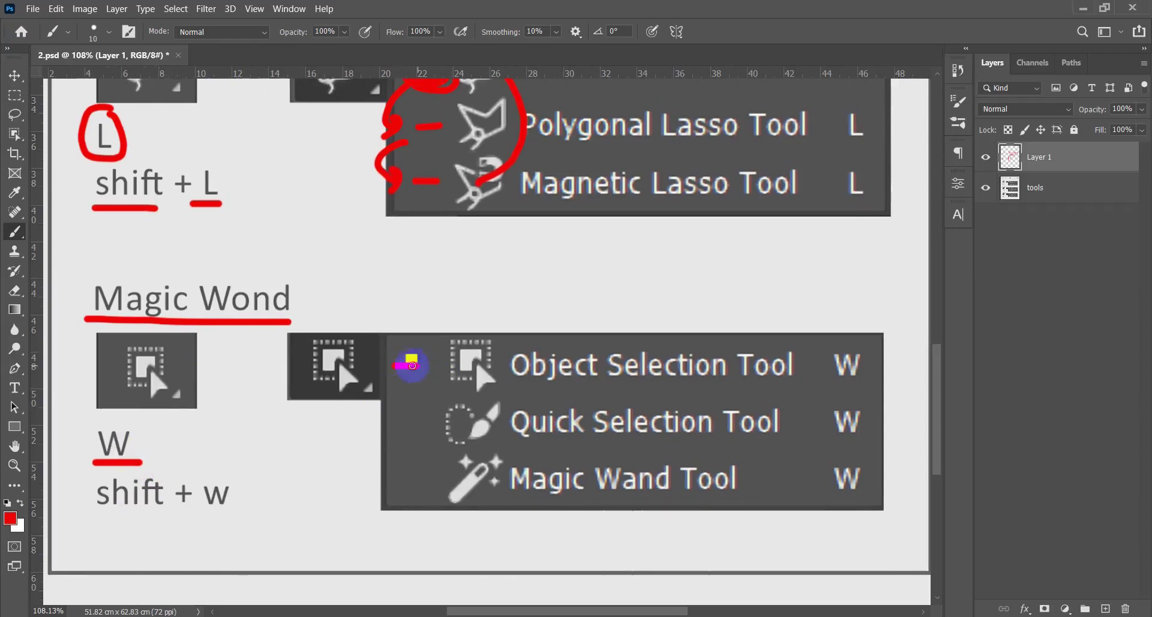
left_click_drag(425, 364, 427, 364)
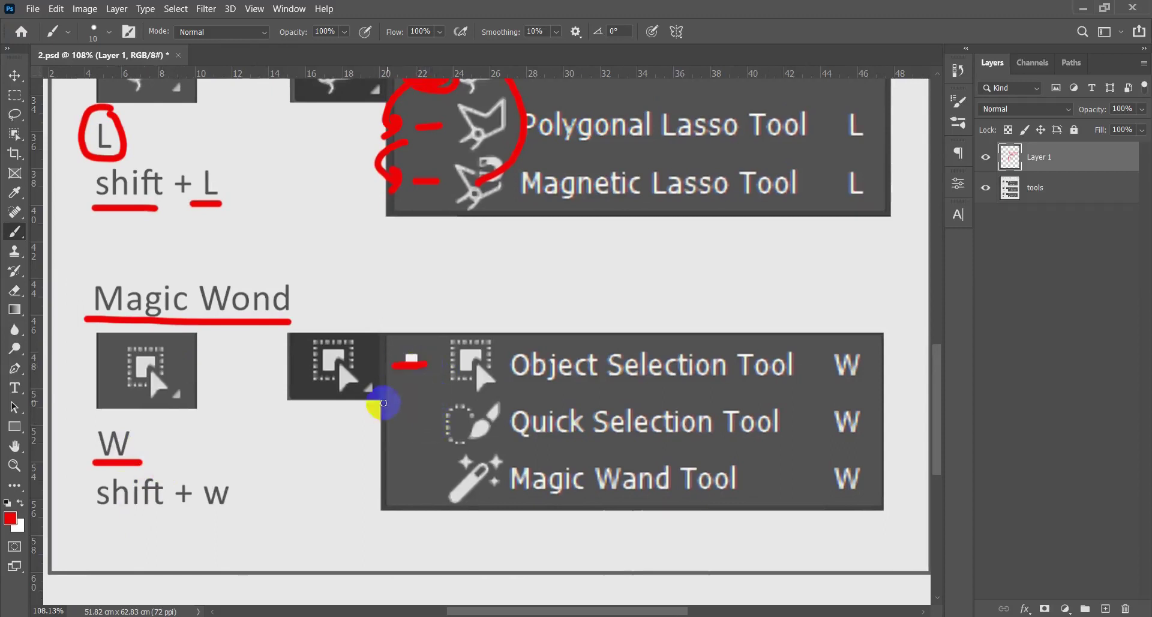
Step: Draw red arrows cycling through the Object Selection, Quick Selection and Magic Wand entries, and underline shift + w
mouse_move(420, 378)
left_mouse_down()
mouse_move(408, 410)
mouse_move(428, 423)
left_mouse_up()
left_click_drag(427, 443, 415, 492)
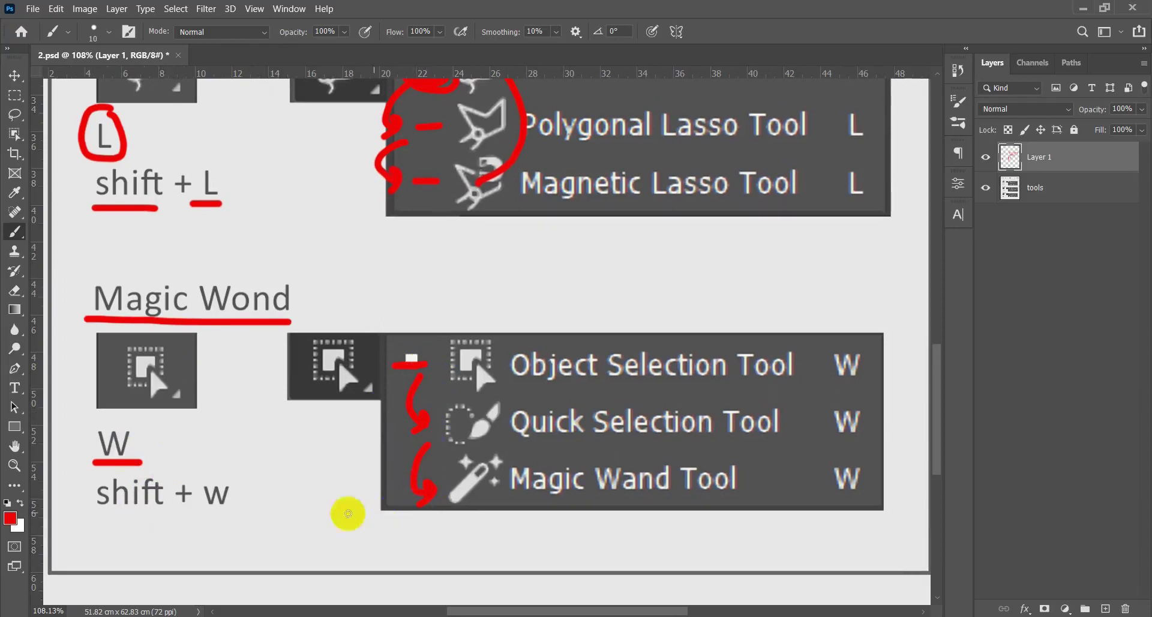
left_click_drag(95, 513, 229, 515)
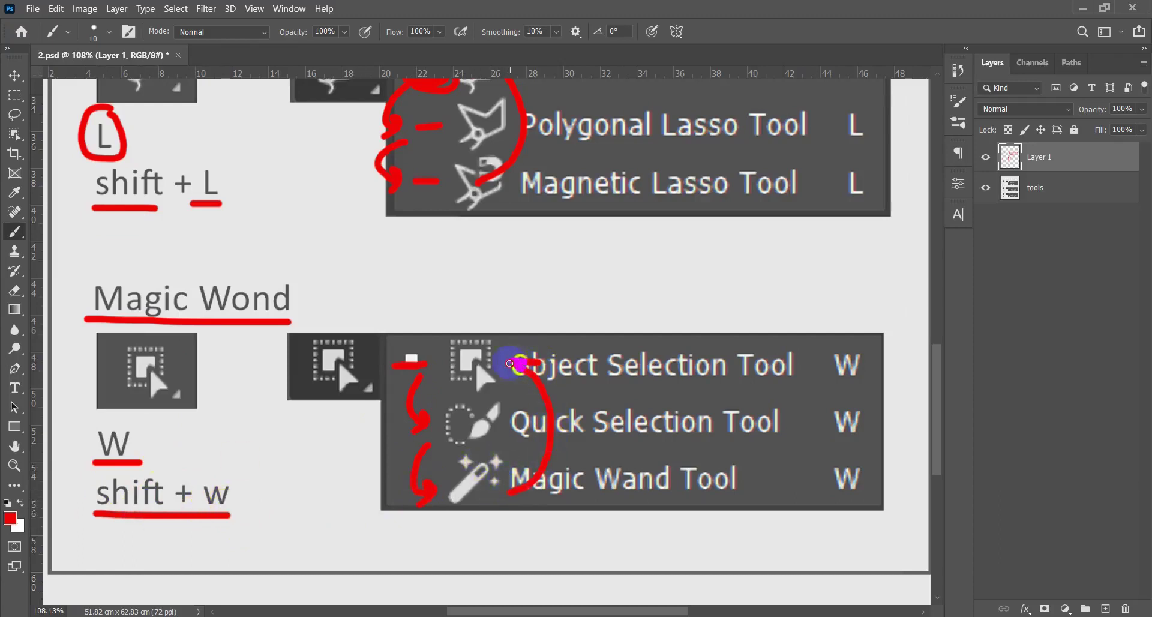
Step: Outline the chart's left column of tool headings and shortcuts with one tall red loop
scroll(499, 418, "down", 5)
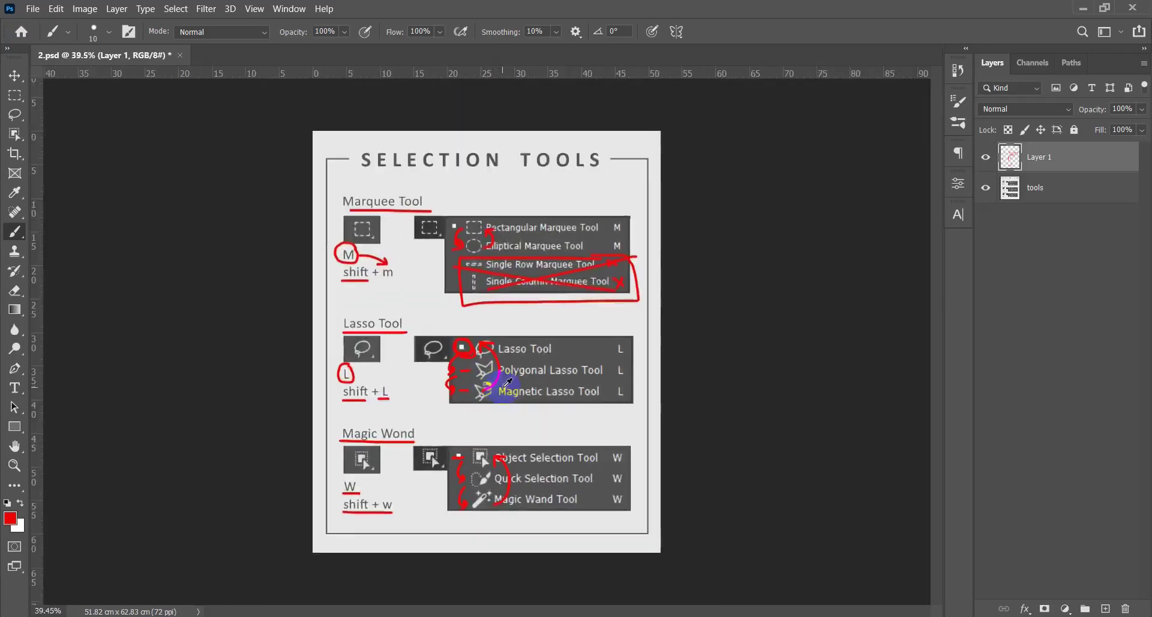
scroll(511, 391, "up", 2)
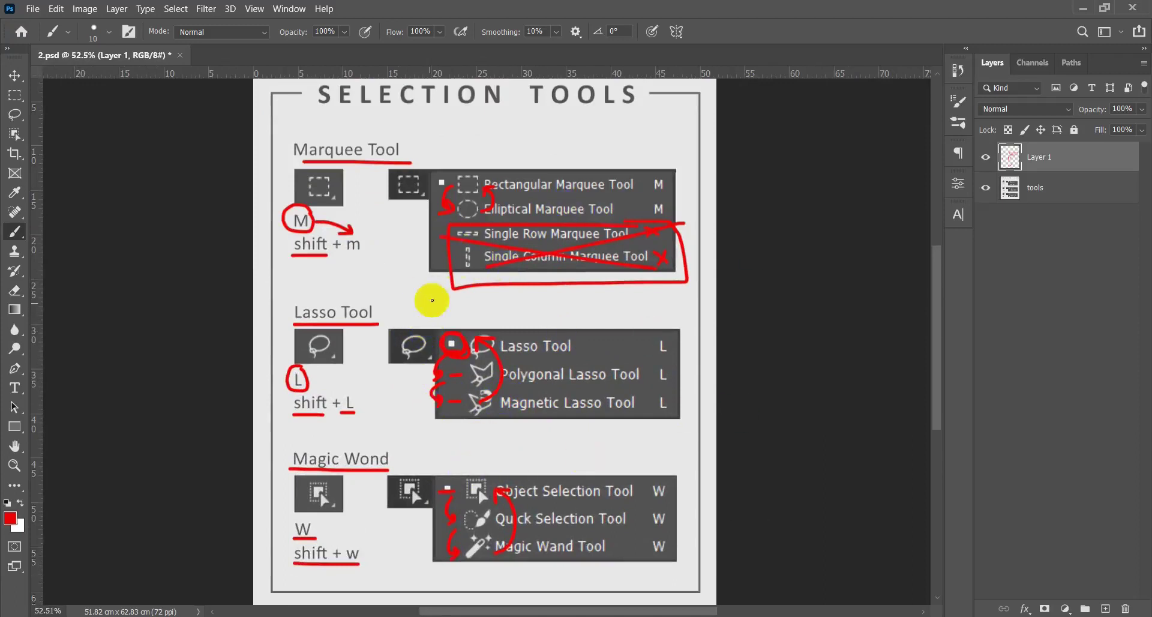
scroll(469, 207, "up", 5)
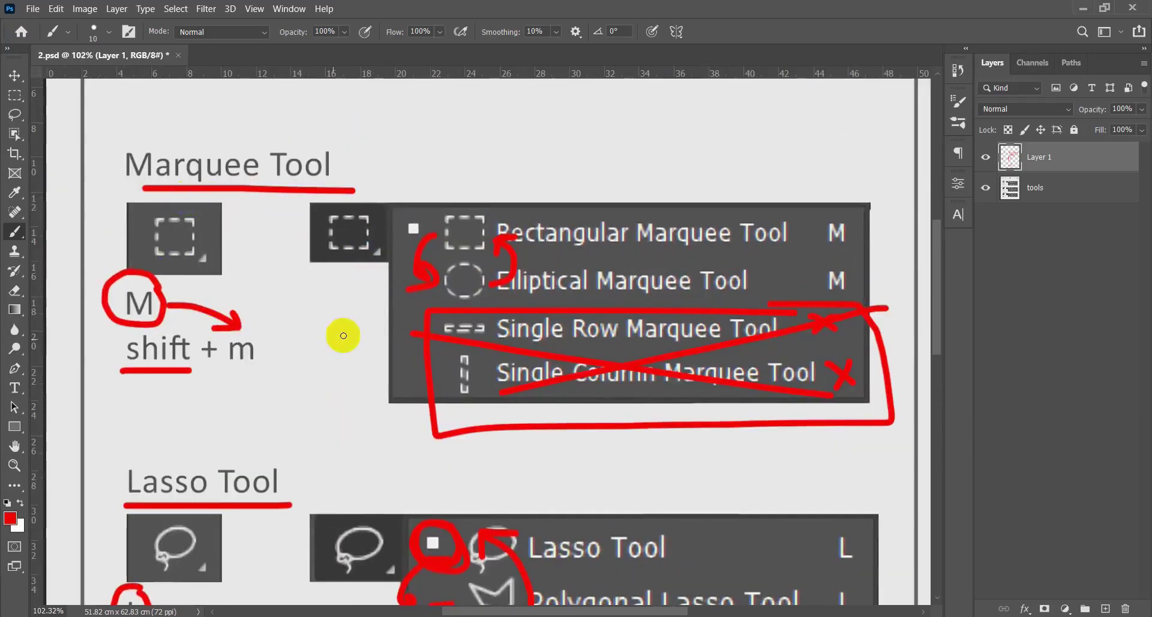
scroll(515, 296, "down", 5)
scroll(436, 309, "up", 1)
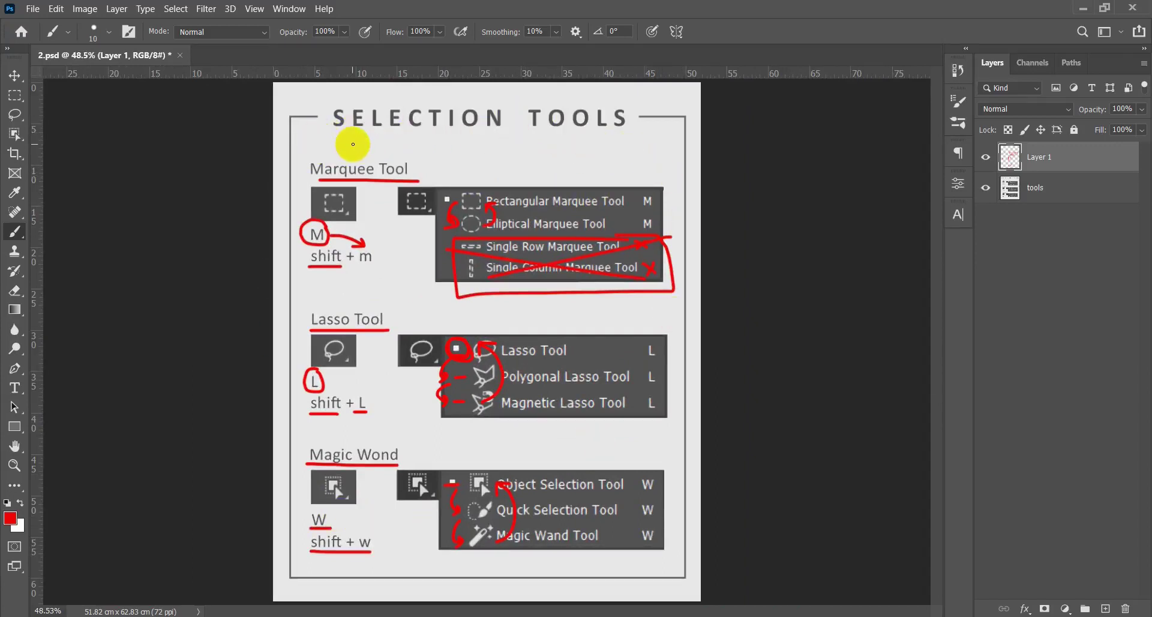
left_click(253, 151)
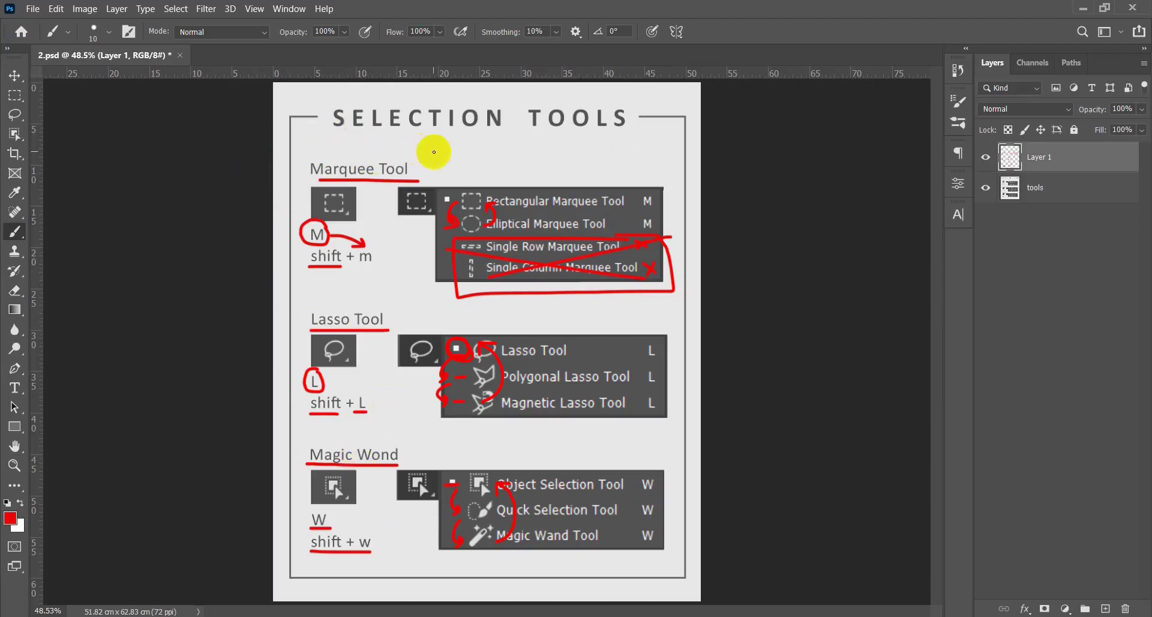
mouse_move(434, 154)
left_mouse_down()
mouse_move(389, 148)
mouse_move(282, 187)
mouse_move(285, 438)
mouse_move(302, 560)
mouse_move(400, 556)
mouse_move(436, 396)
mouse_move(428, 108)
left_mouse_up()
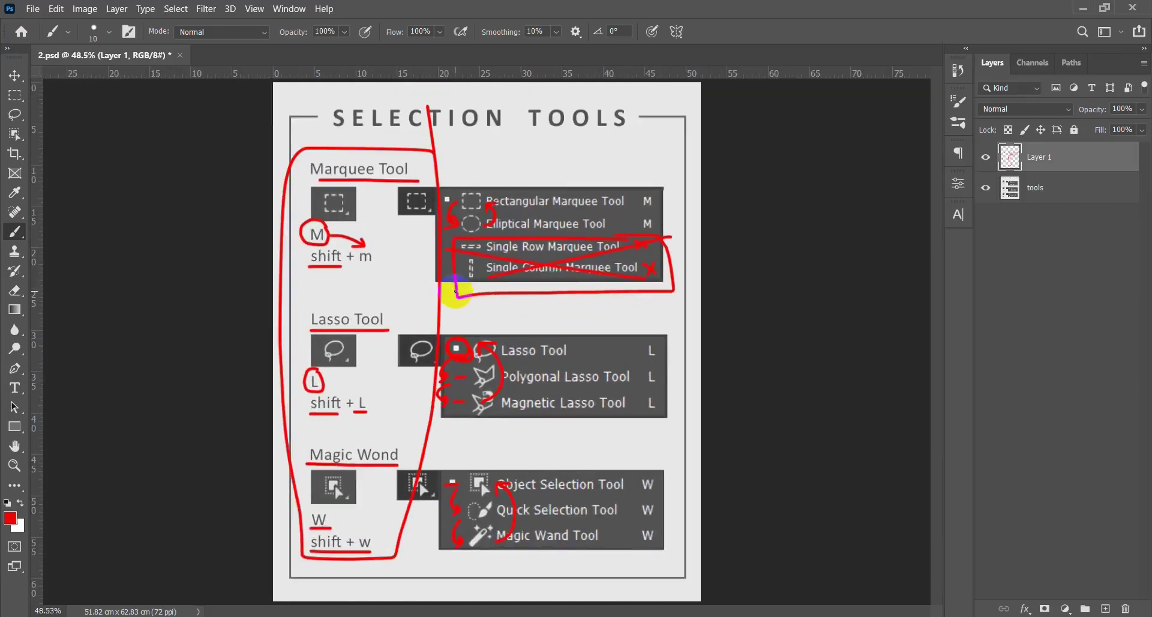
Step: Open Full moon.jpg in Photoshop from folder 2 in File Explorer and unlock its Background layer
left_click(1085, 6)
key("alt+Tab")
left_click(733, 337)
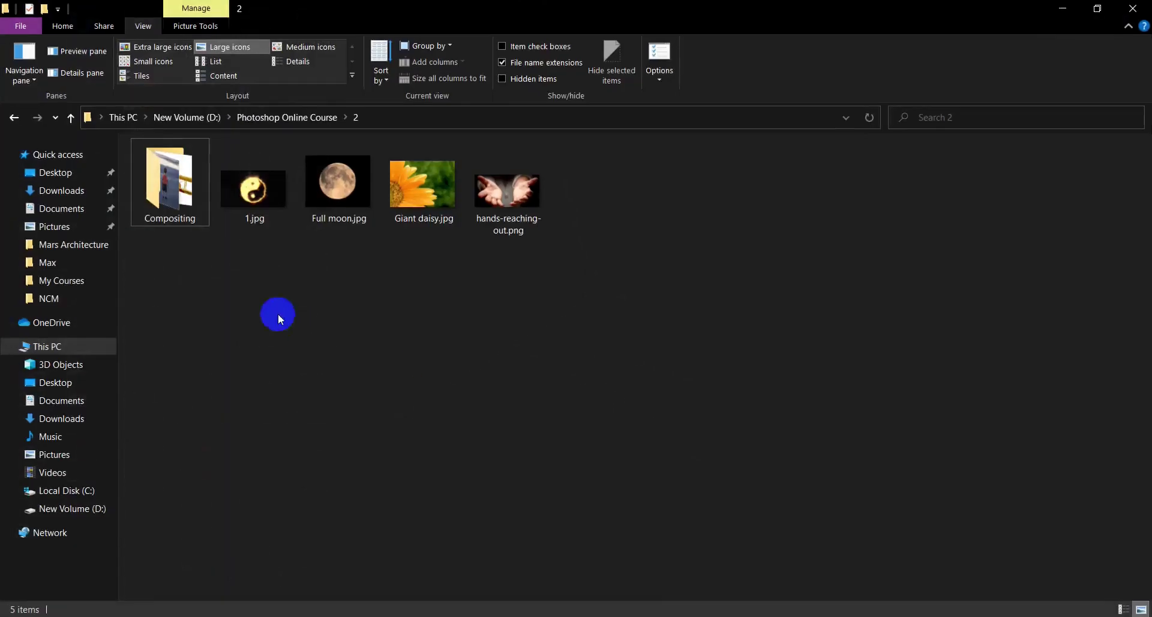
left_click_drag(339, 198, 327, 60)
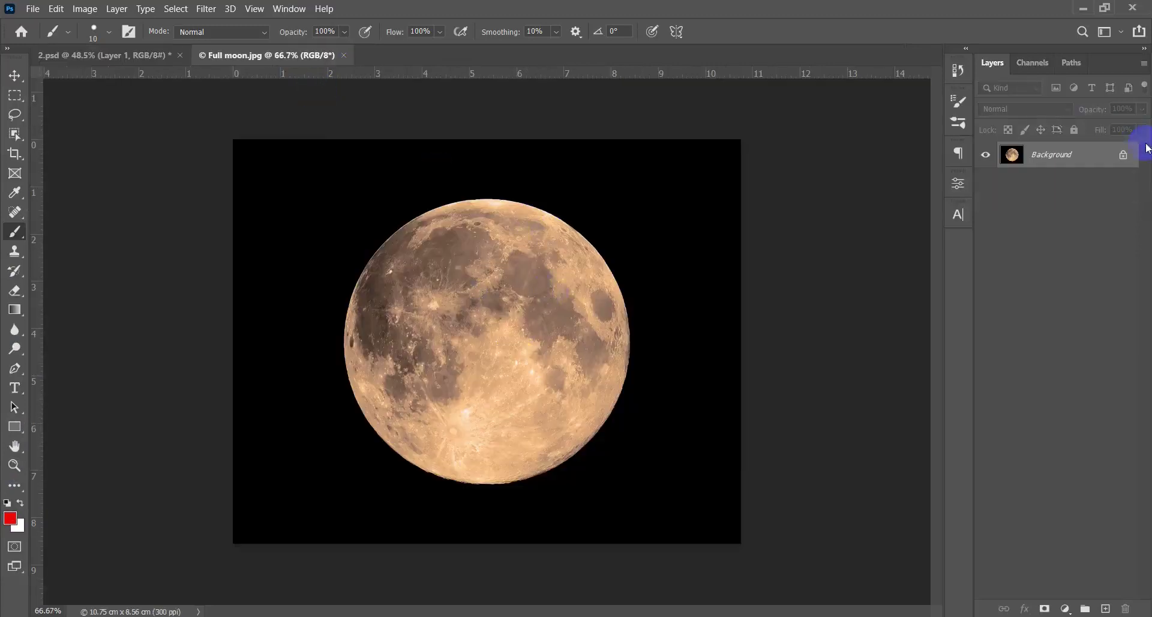
left_click(1122, 157)
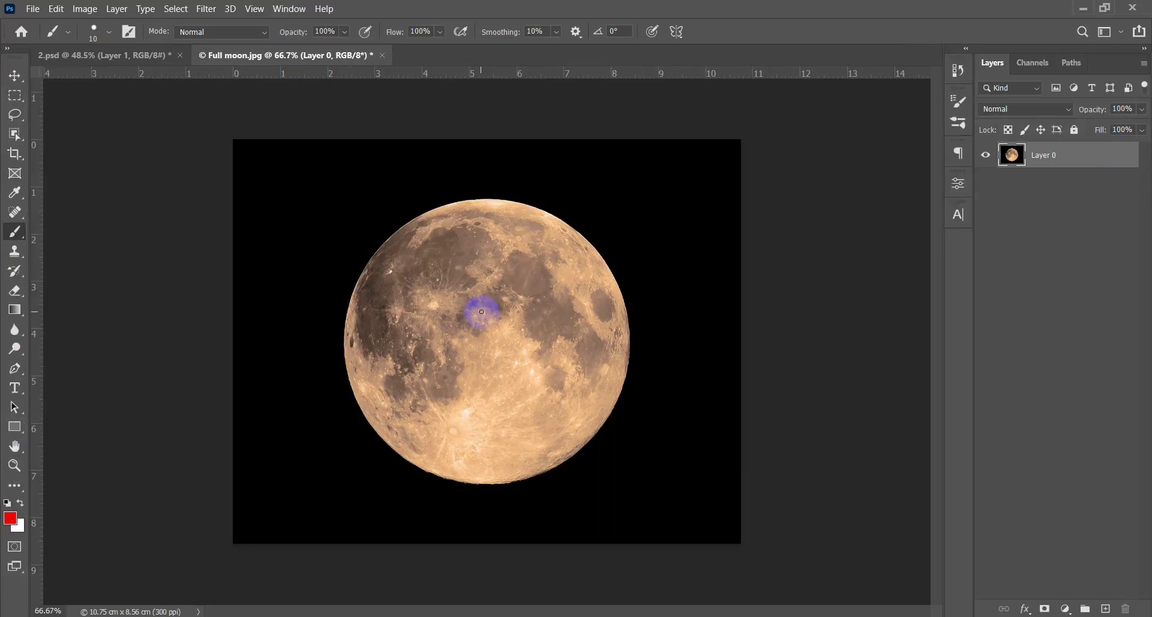
scroll(481, 310, "up", 2)
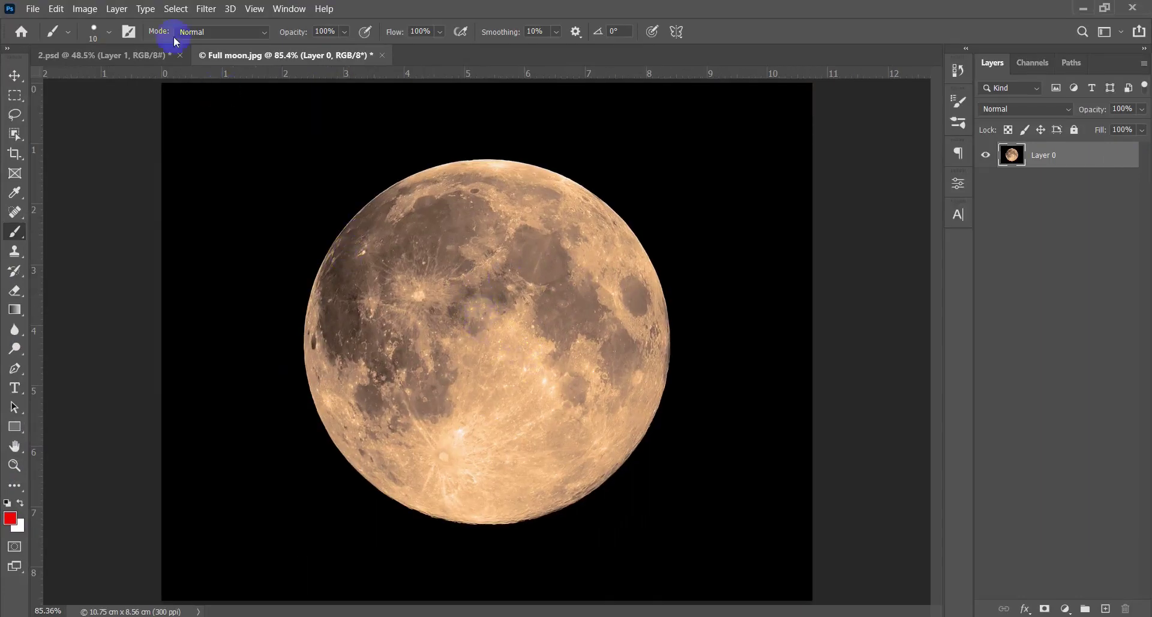
Step: Hide the red annotation layer in 2.psd and activate the Rectangular Marquee Tool in Full moon.jpg
left_click(138, 55)
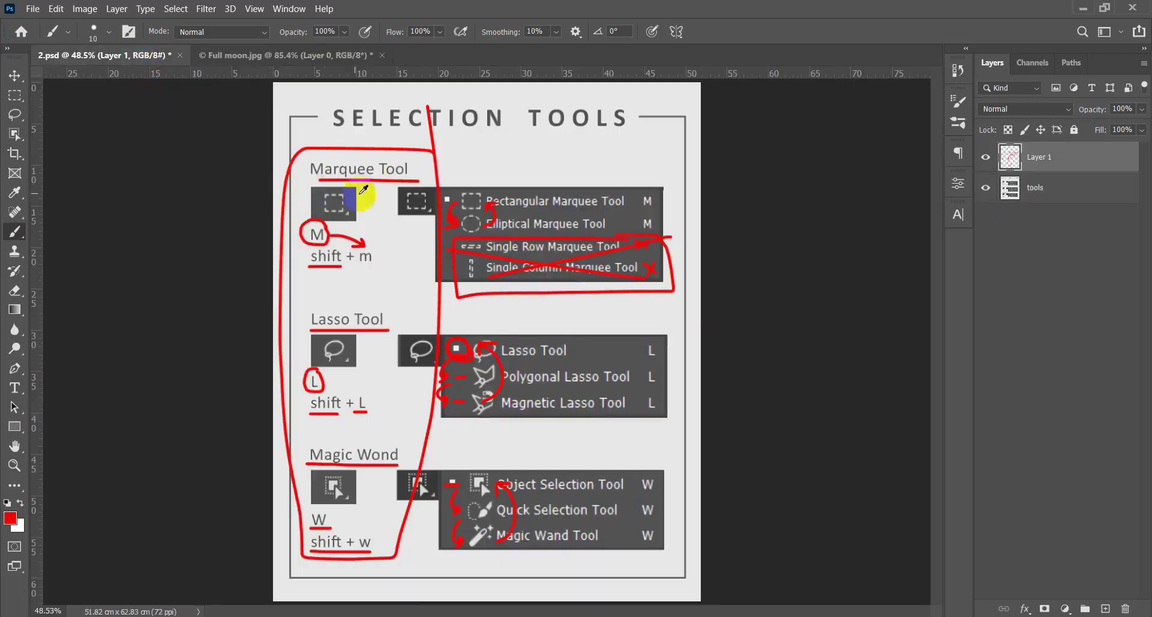
scroll(363, 191, "up", 4)
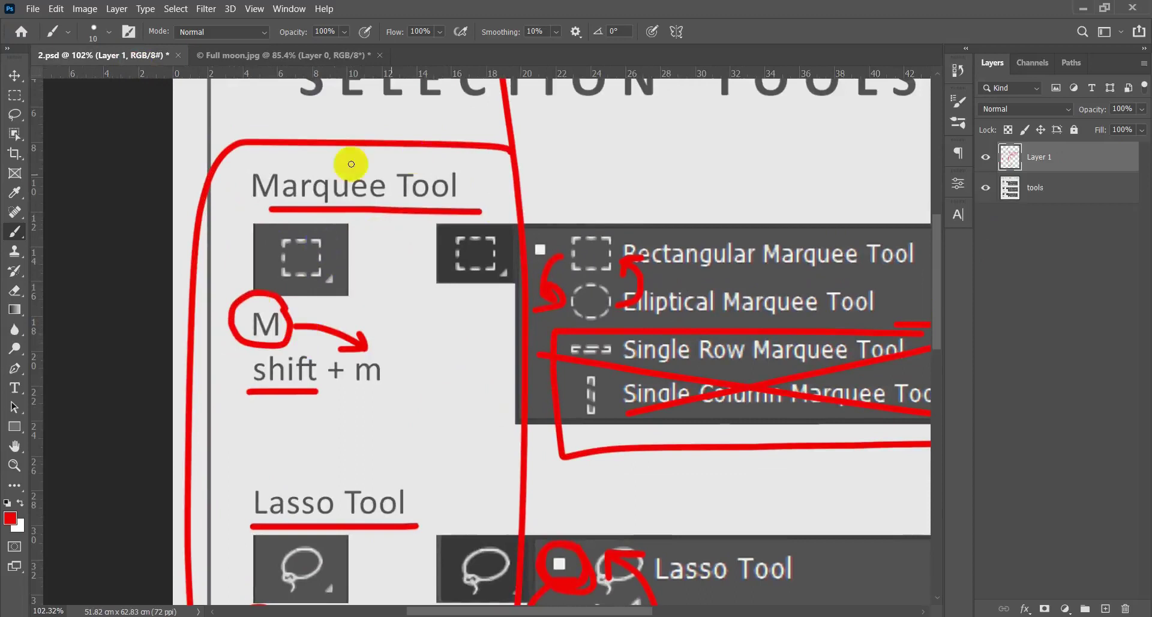
scroll(336, 192, "down", 4)
scroll(351, 198, "up", 1)
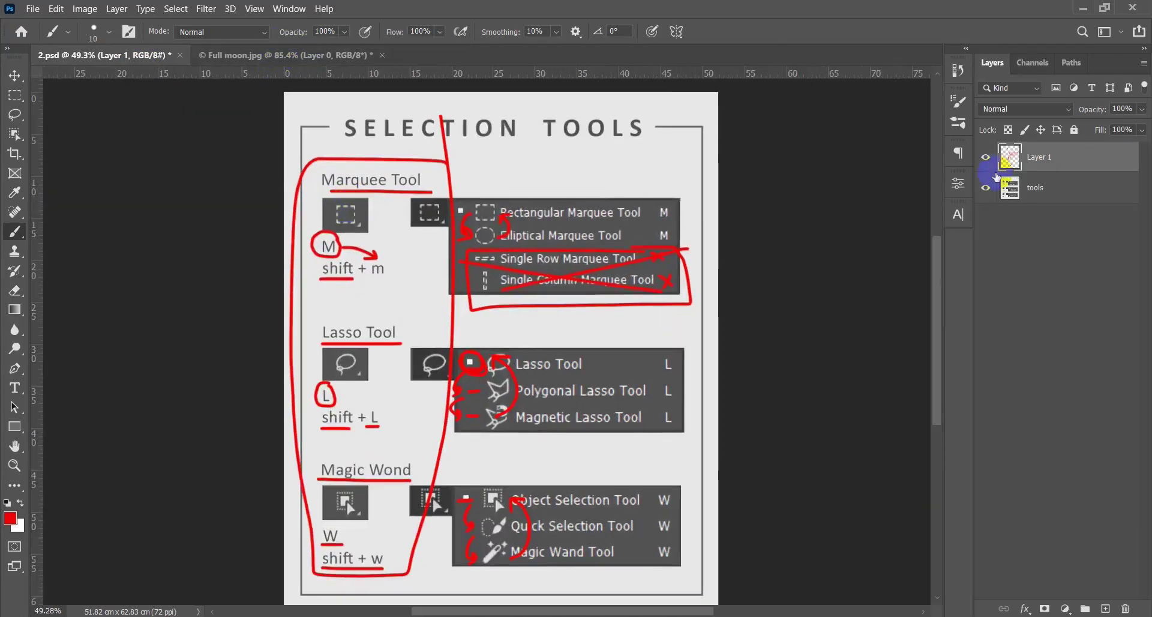
left_click(986, 157)
left_click(316, 59)
scroll(481, 313, "down", 4)
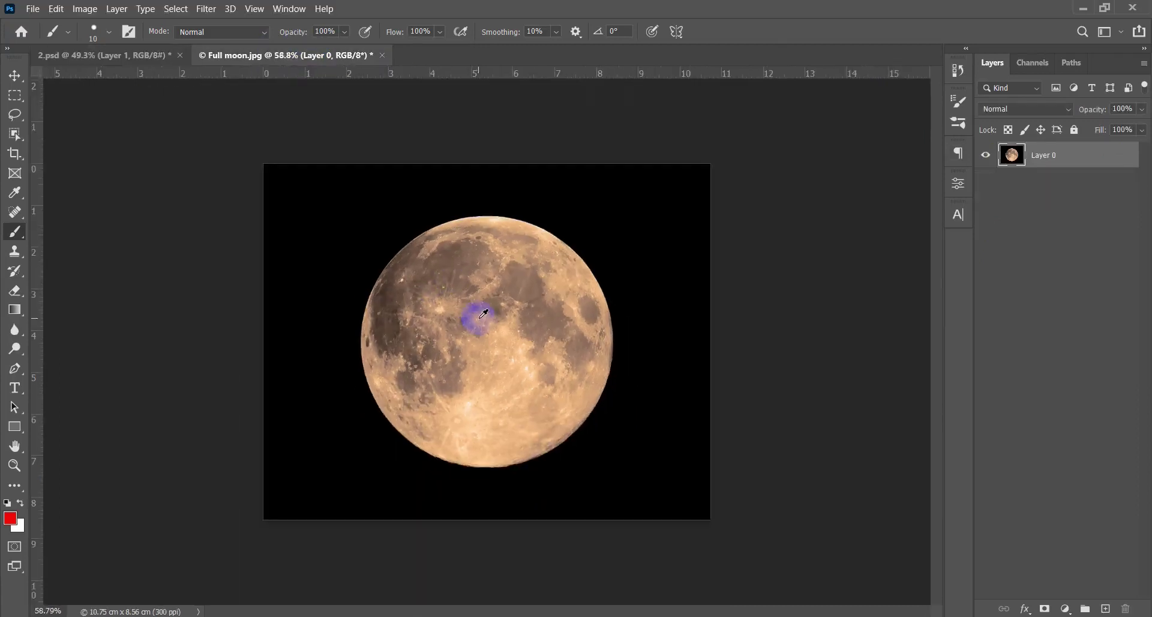
scroll(480, 319, "up", 2)
key("m")
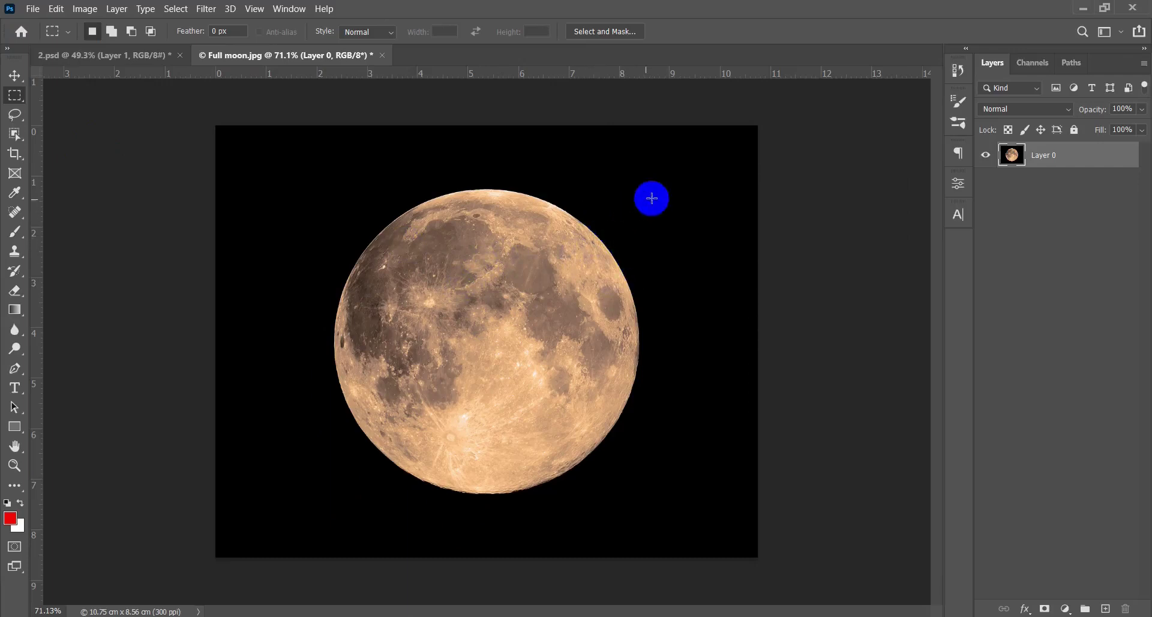
Step: Draw a series of separate rectangular marquee selections over different corners and sides of the moon
left_click_drag(686, 172, 511, 387)
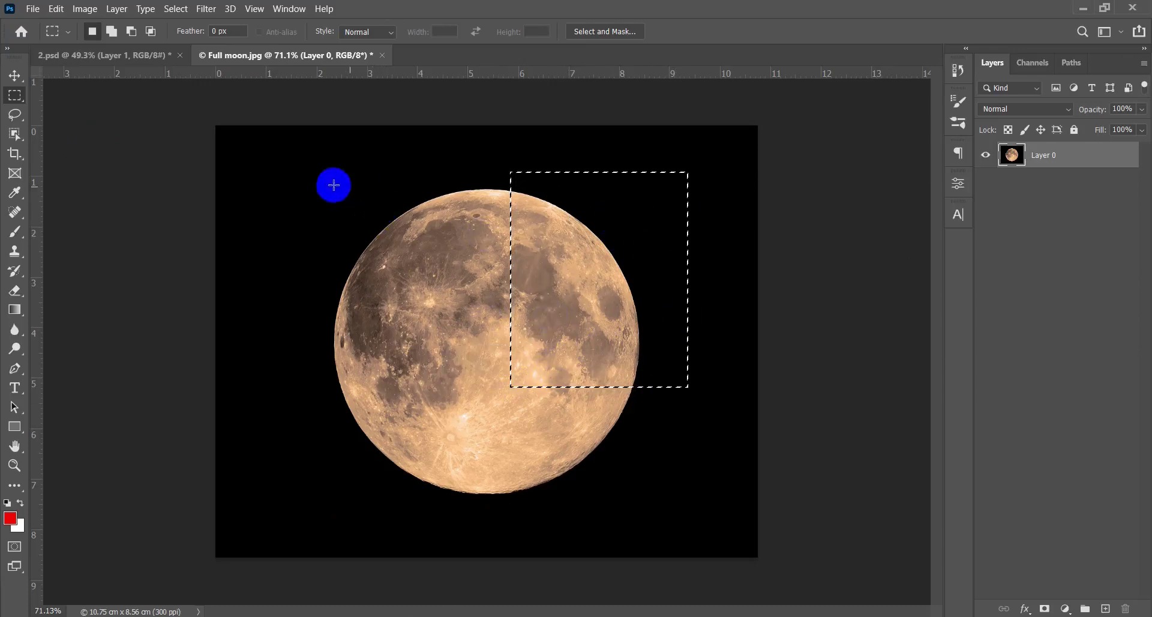
left_click_drag(238, 152, 433, 374)
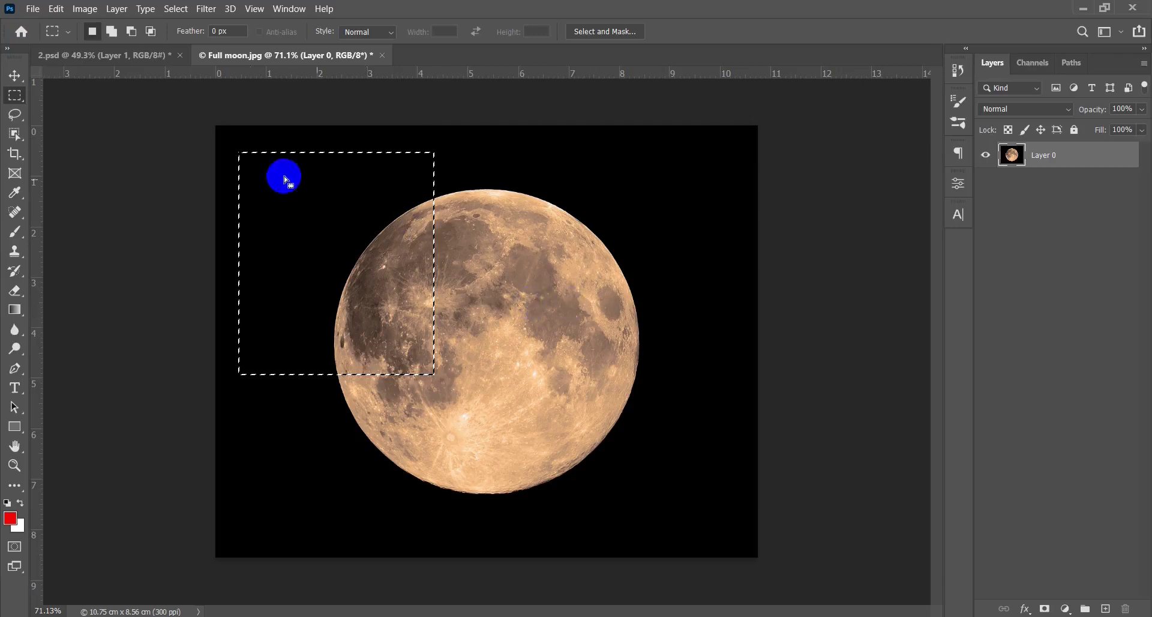
left_click_drag(696, 514, 522, 349)
left_click_drag(422, 528, 260, 314)
left_click_drag(418, 169, 277, 279)
left_click_drag(726, 160, 574, 337)
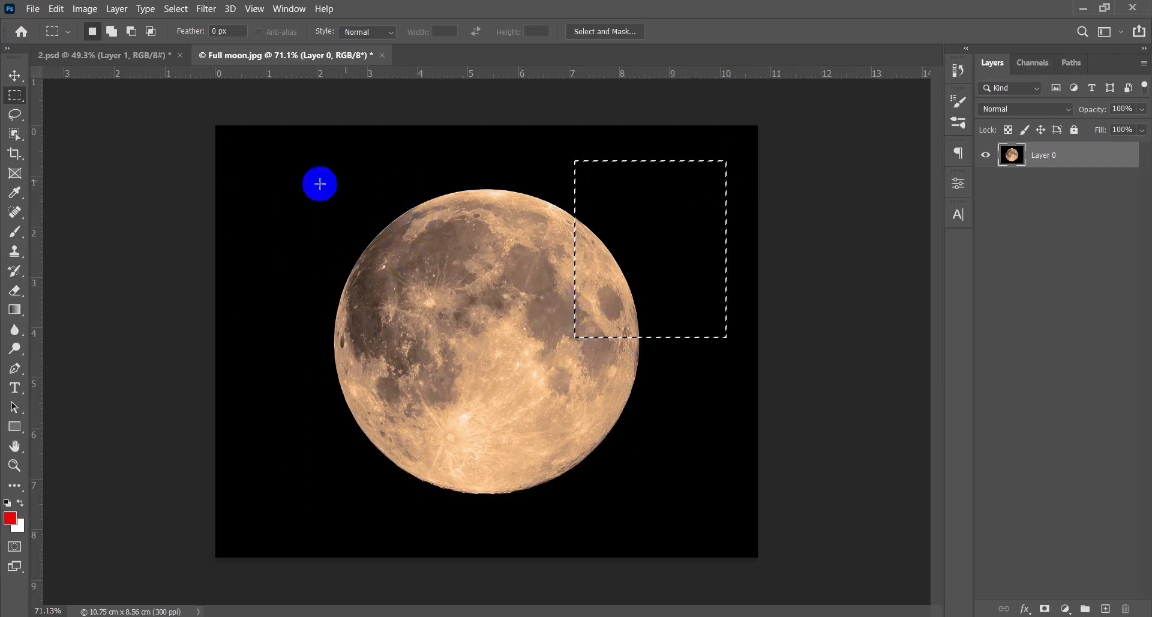
left_click_drag(683, 473, 555, 146)
left_click_drag(439, 176, 311, 468)
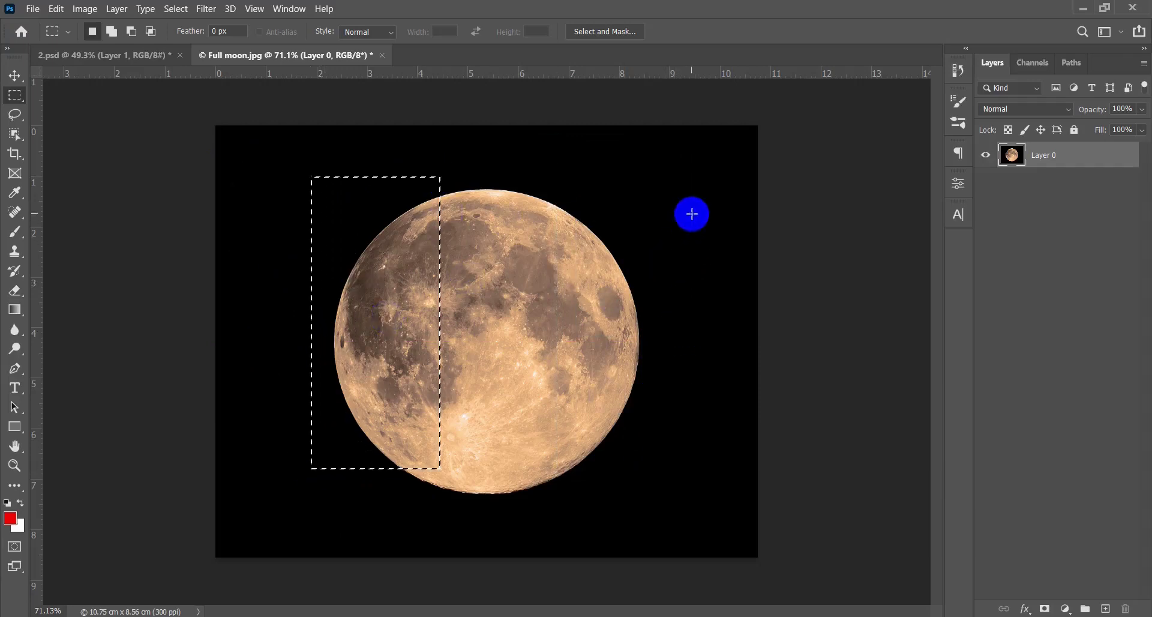
Step: Select a tall rectangle over the moon's right side and add a second tall rectangle over its left side
left_click_drag(719, 154, 538, 510)
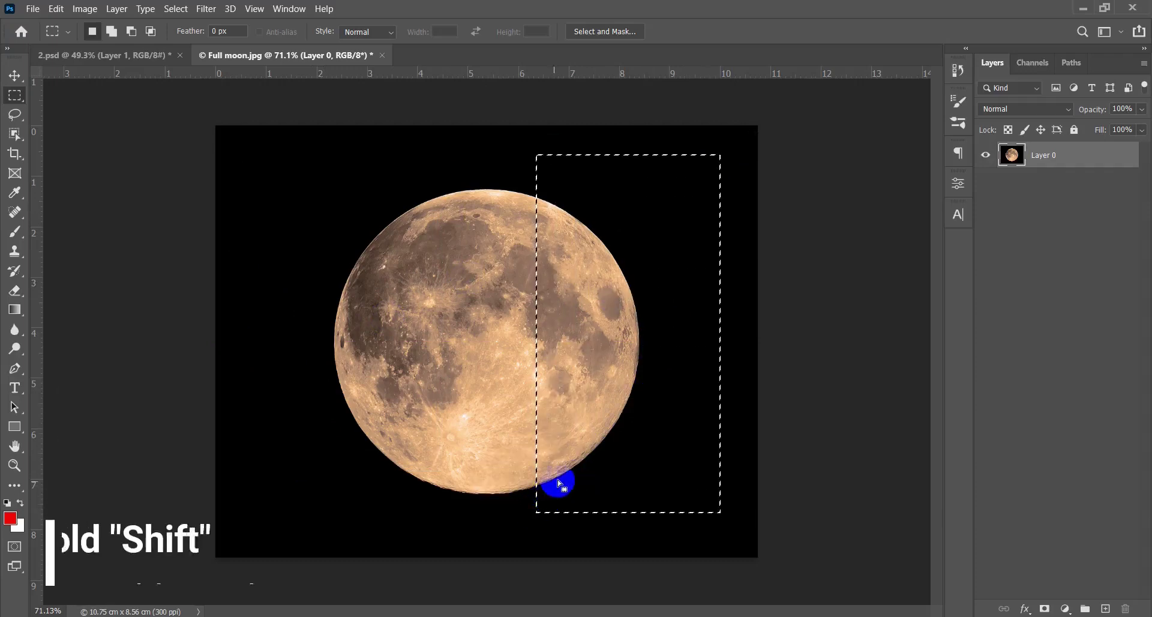
key("shift")
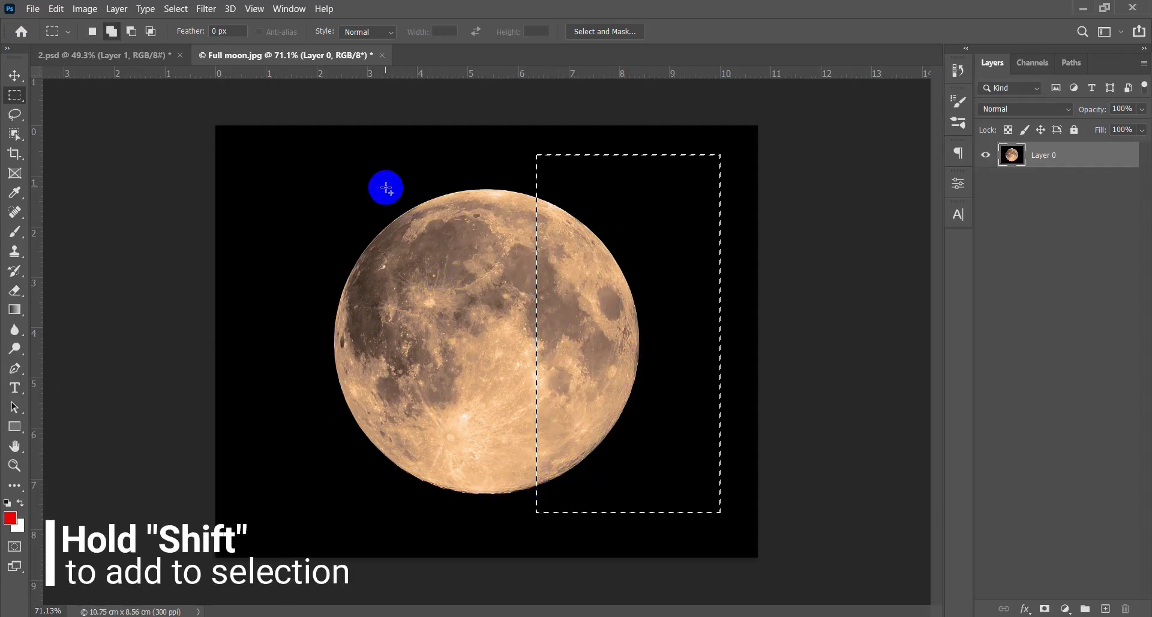
left_click_drag(402, 160, 261, 500)
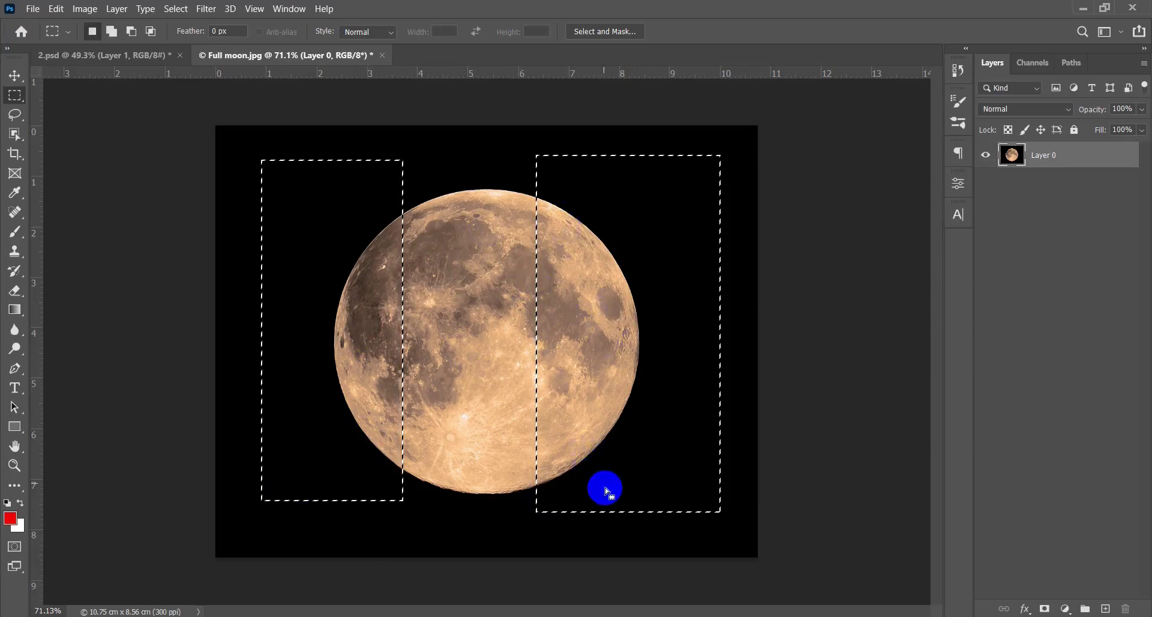
Step: Add a rectangle joining both selections across the moon's bottom and a small square near the moon's centre
key("shift")
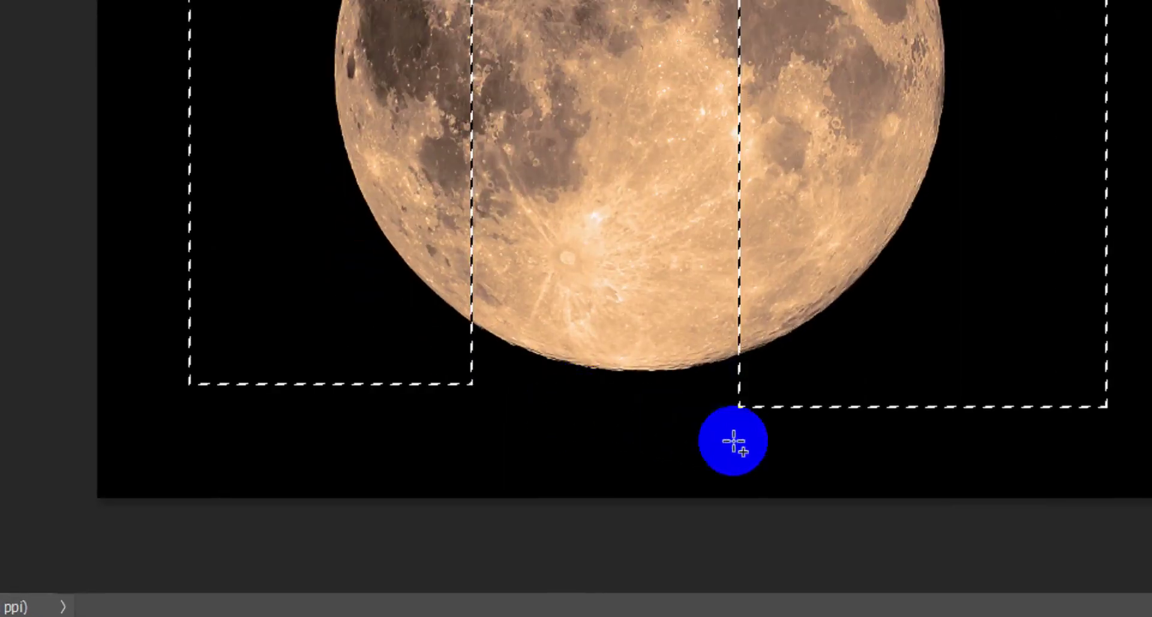
left_click_drag(785, 450, 418, 261)
left_click(378, 219)
left_click_drag(688, 34, 642, 87)
left_click_drag(641, 188, 498, 318)
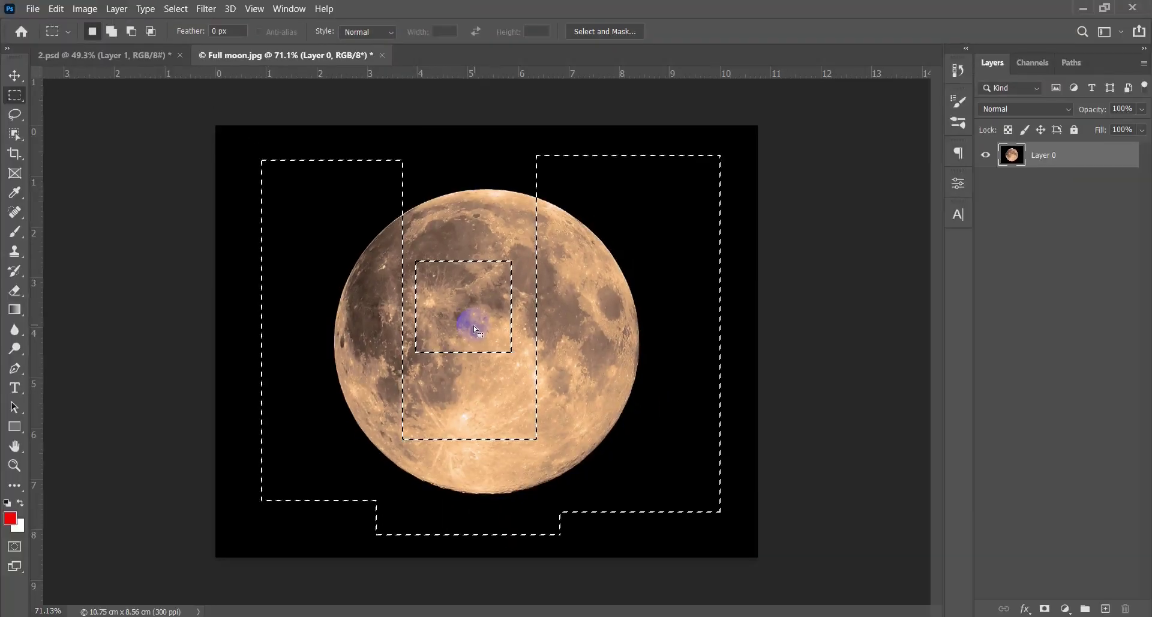
Step: Add a tall rectangle that merges the small central square with the selection on the moon's left side
scroll(473, 326, "down", 3)
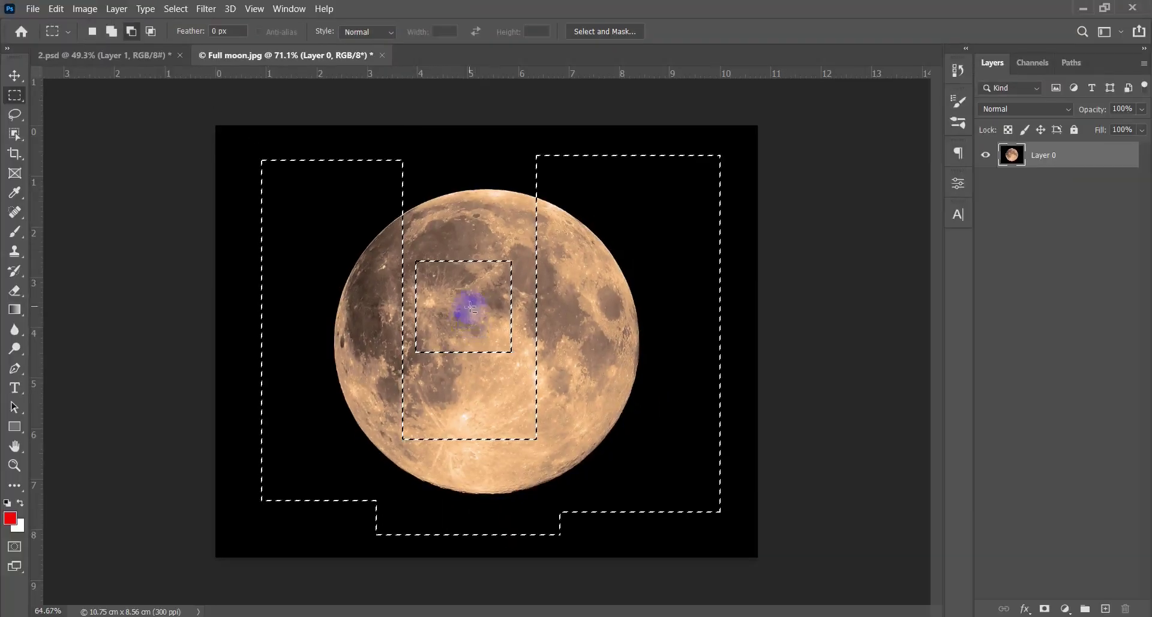
scroll(486, 339, "up", 4)
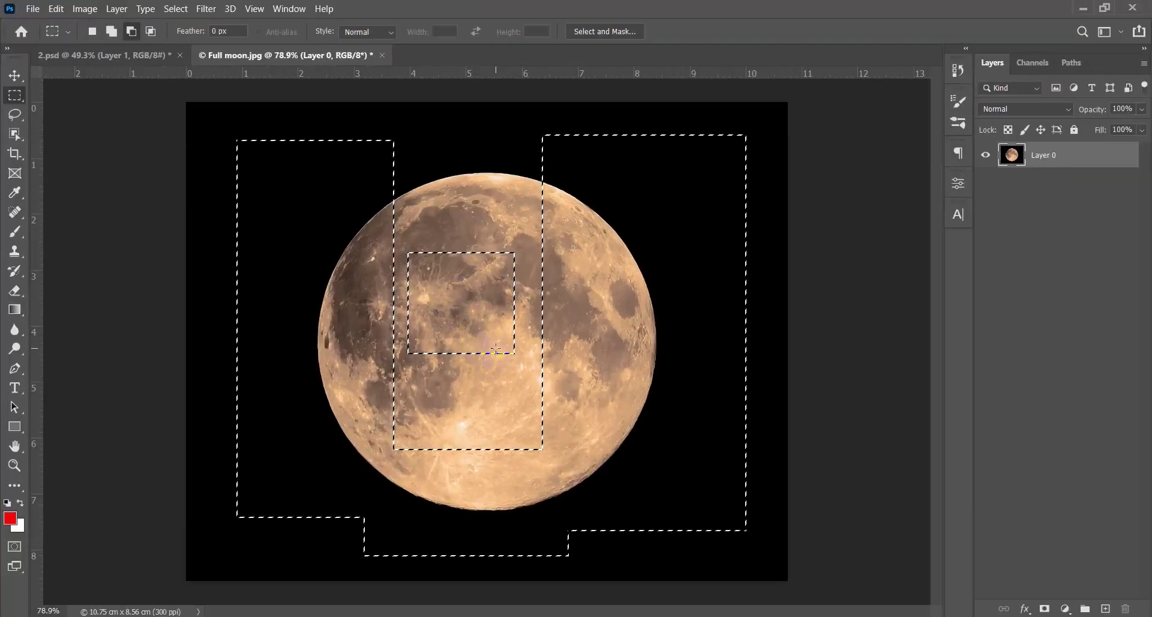
scroll(495, 349, "down", 1)
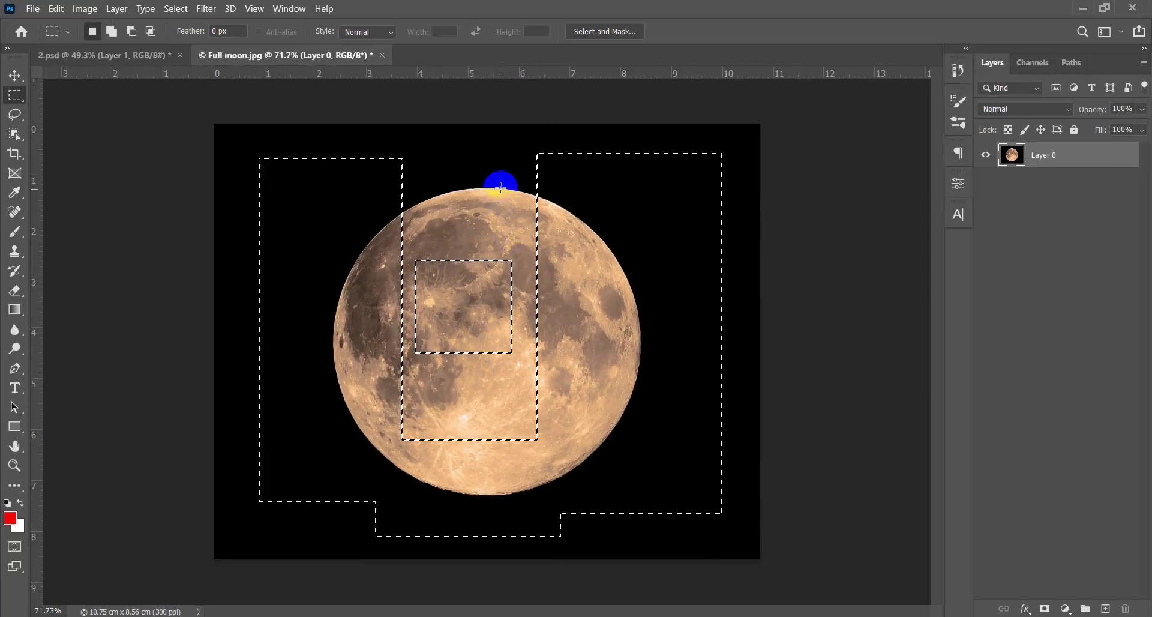
left_click_drag(475, 244, 401, 423)
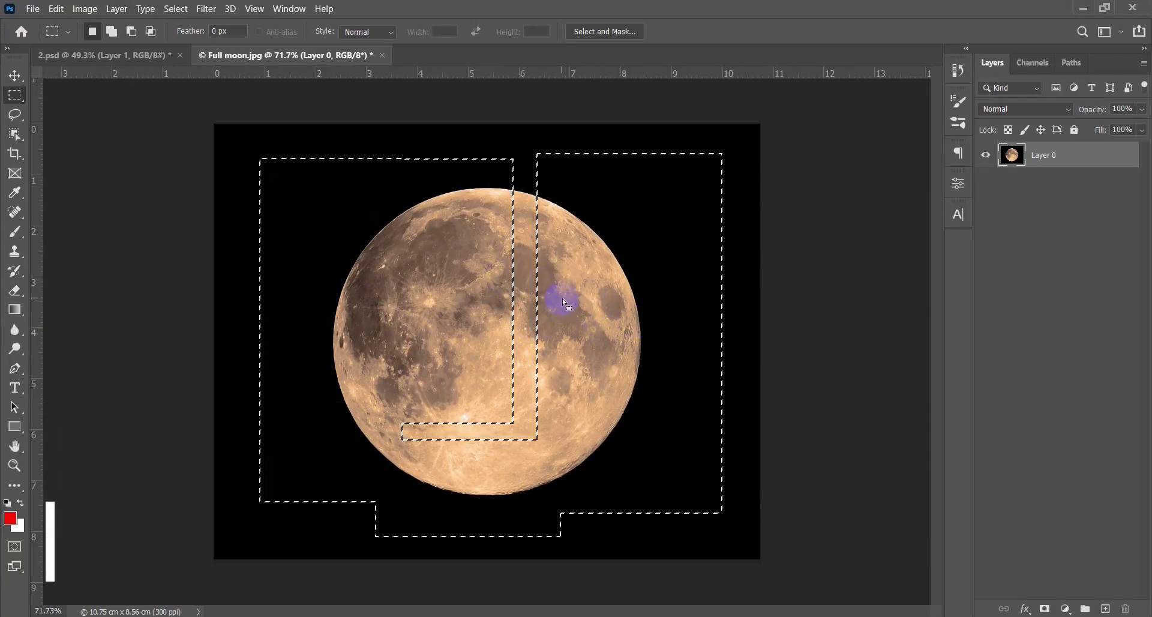
Step: Subtract a large rectangle over the moon's centre and smaller ones at its top, lower left and bottom from the selection
key("alt")
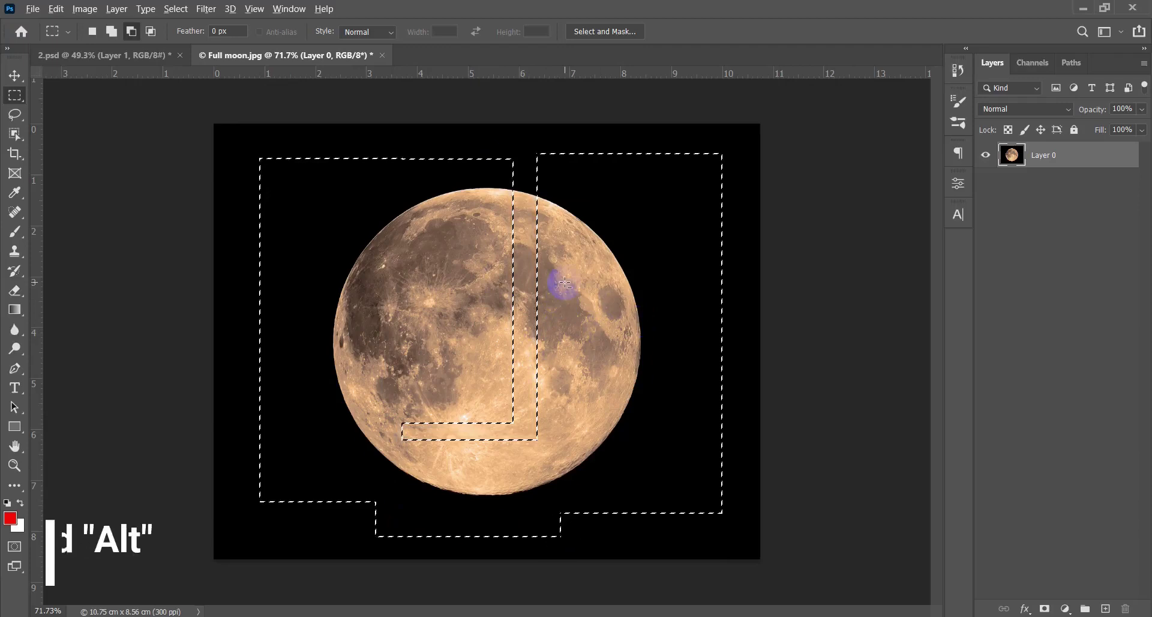
left_click(621, 234)
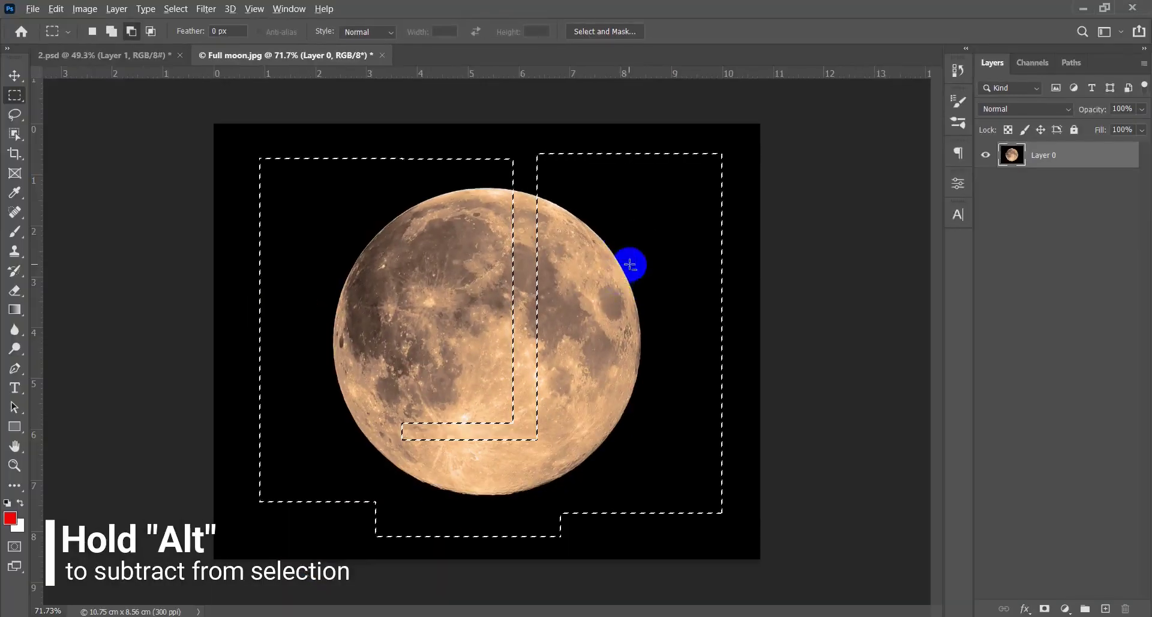
left_click_drag(619, 219, 368, 460)
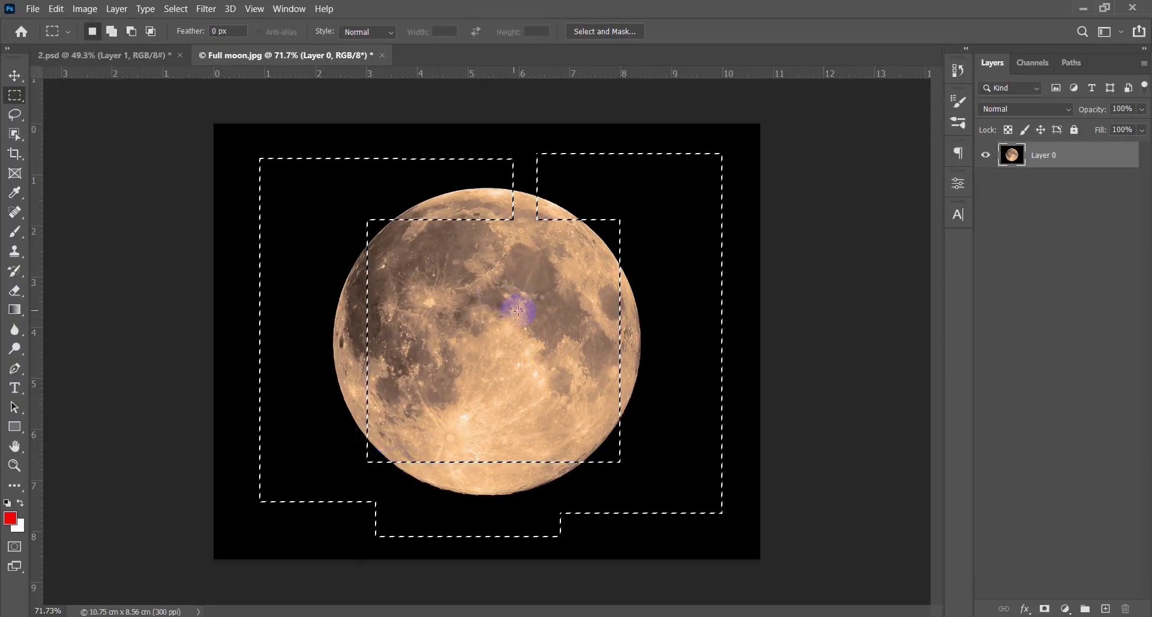
left_click_drag(569, 219, 412, 139)
left_click_drag(456, 405, 298, 538)
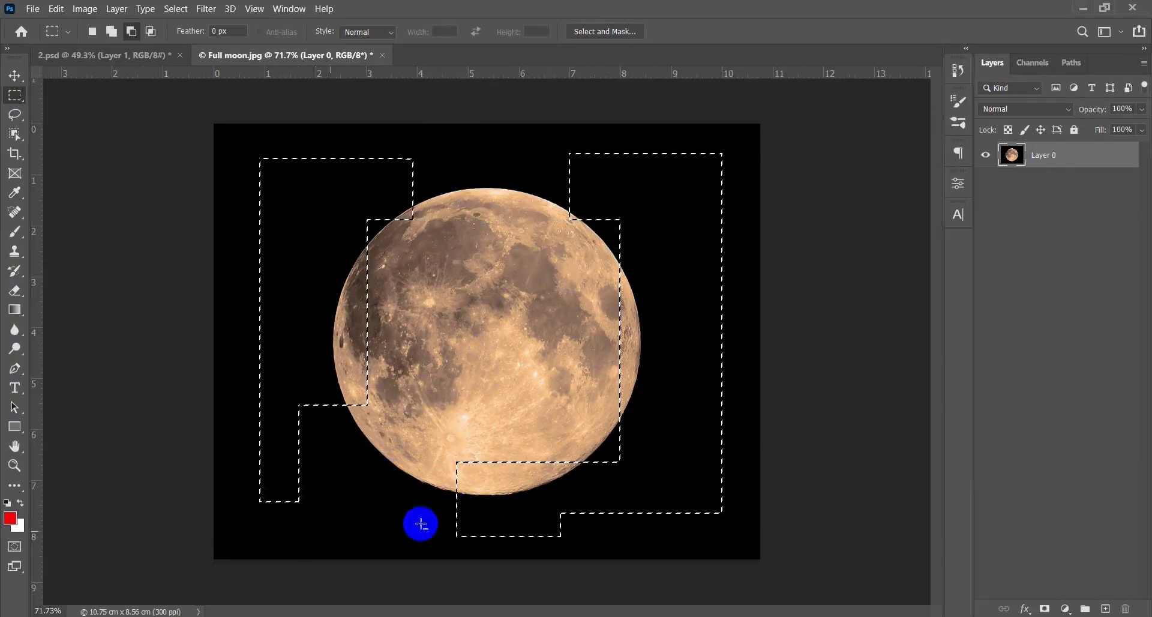
left_click_drag(596, 547, 420, 429)
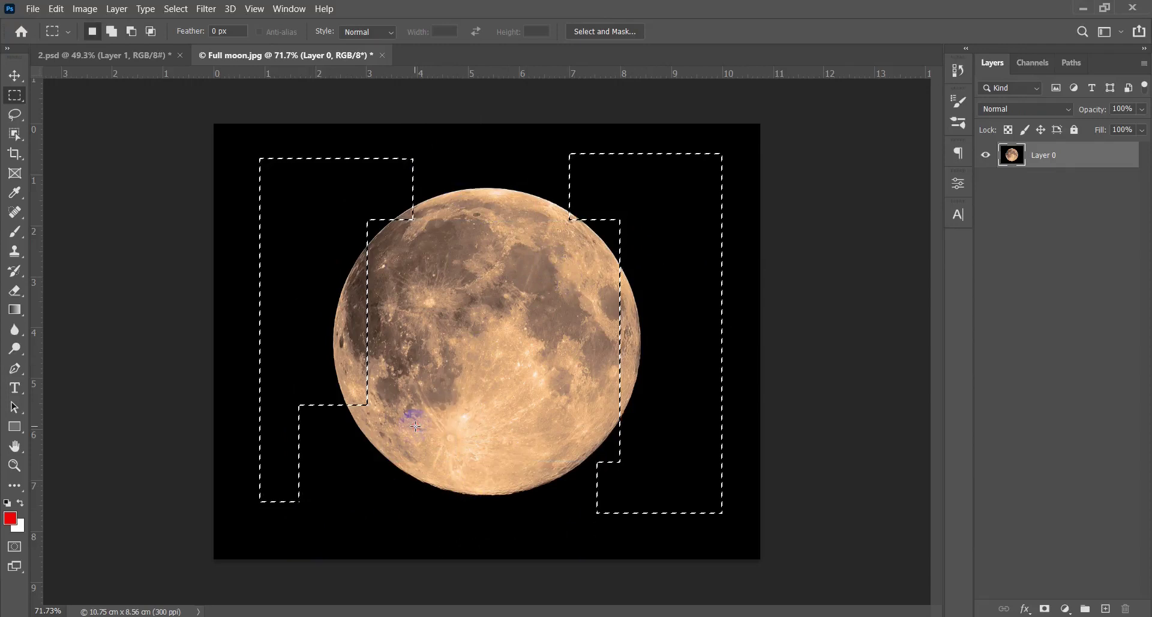
Step: Replace the selection with two separate tall rectangular strips over the moon's left and right sides
scroll(493, 308, "down", 2)
scroll(494, 308, "up", 4)
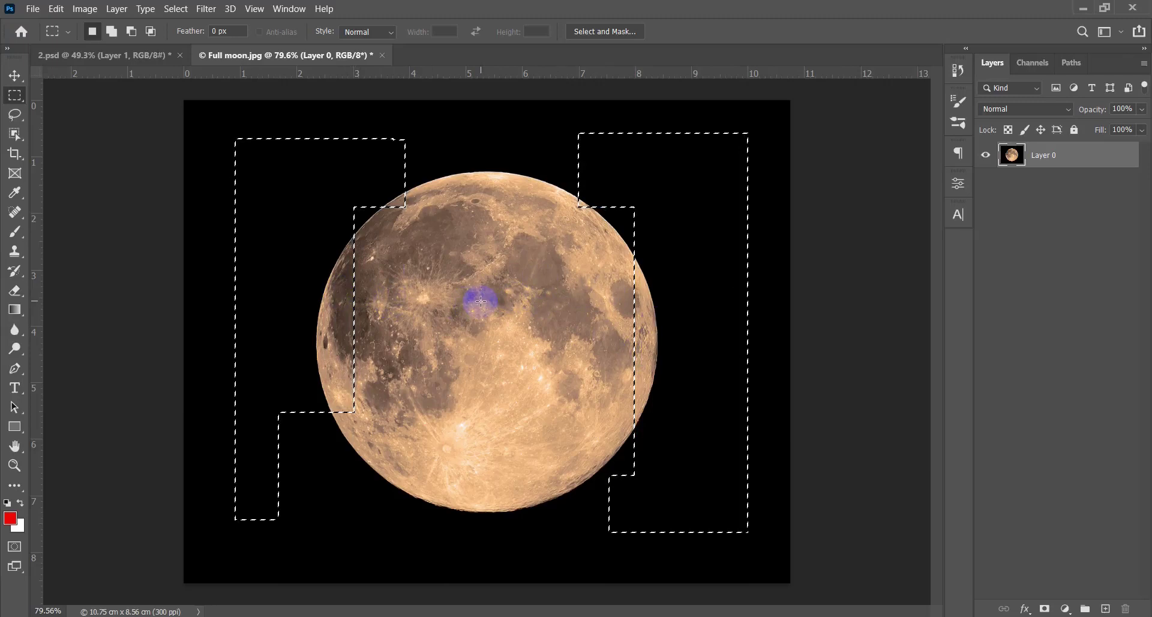
left_click_drag(643, 157, 537, 499)
left_click_drag(441, 158, 361, 508)
left_click_drag(664, 159, 555, 502)
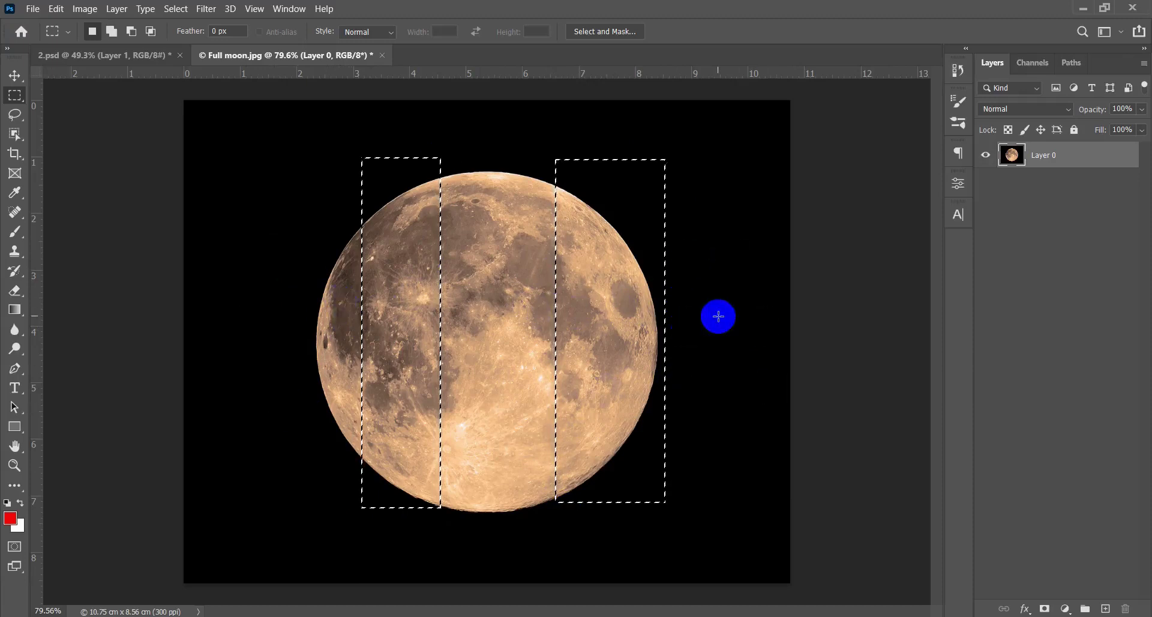
Step: Intersect the two strips with a horizontal band about 7.32 by 1.92 cm across the moon's middle, and deselect
key("shift")
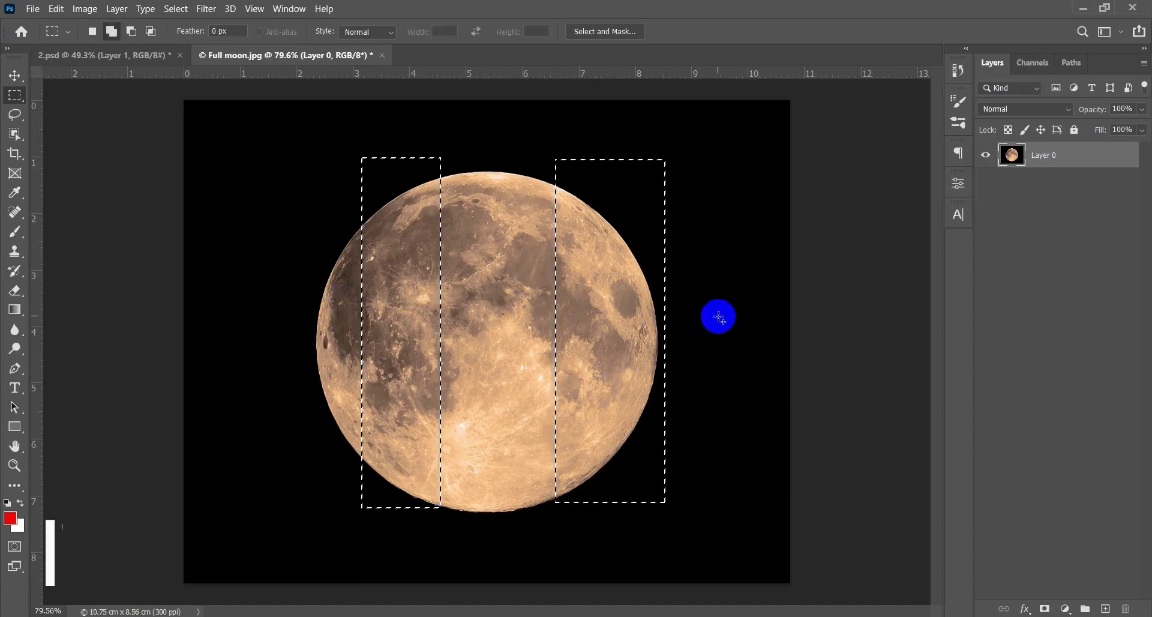
key("alt")
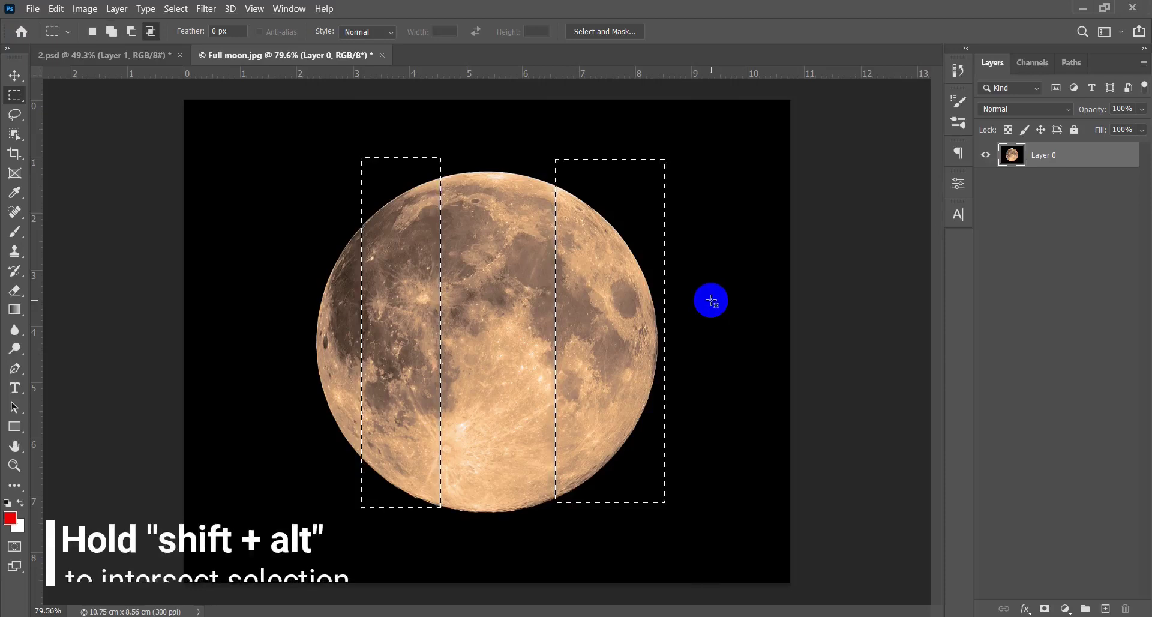
left_click_drag(734, 269, 322, 377)
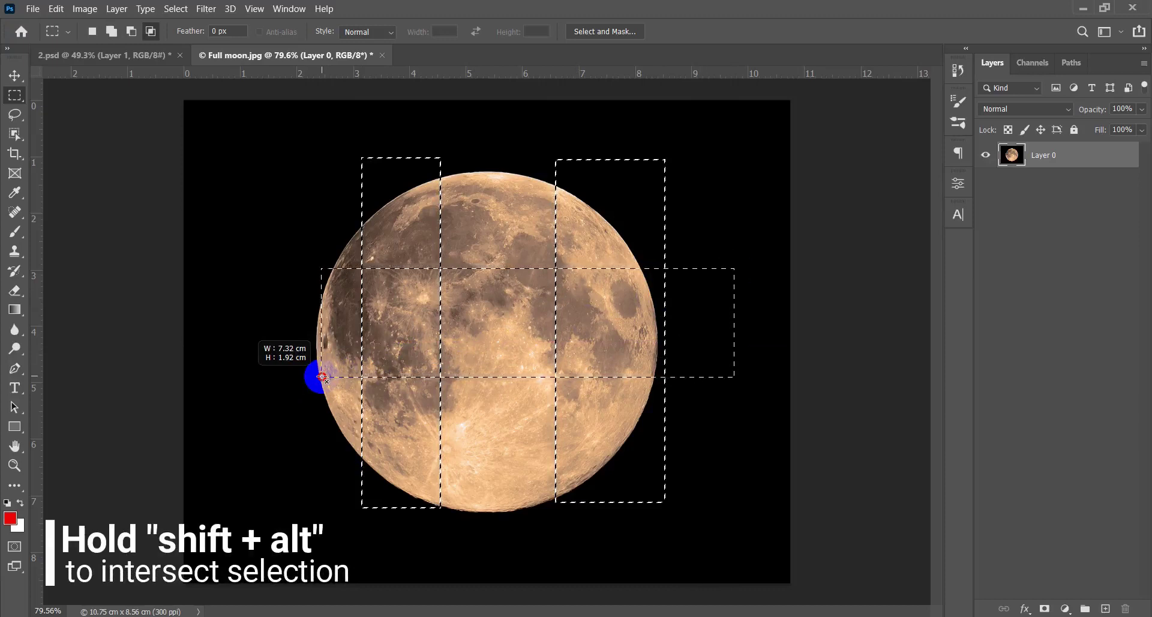
left_click_drag(323, 376, 322, 378)
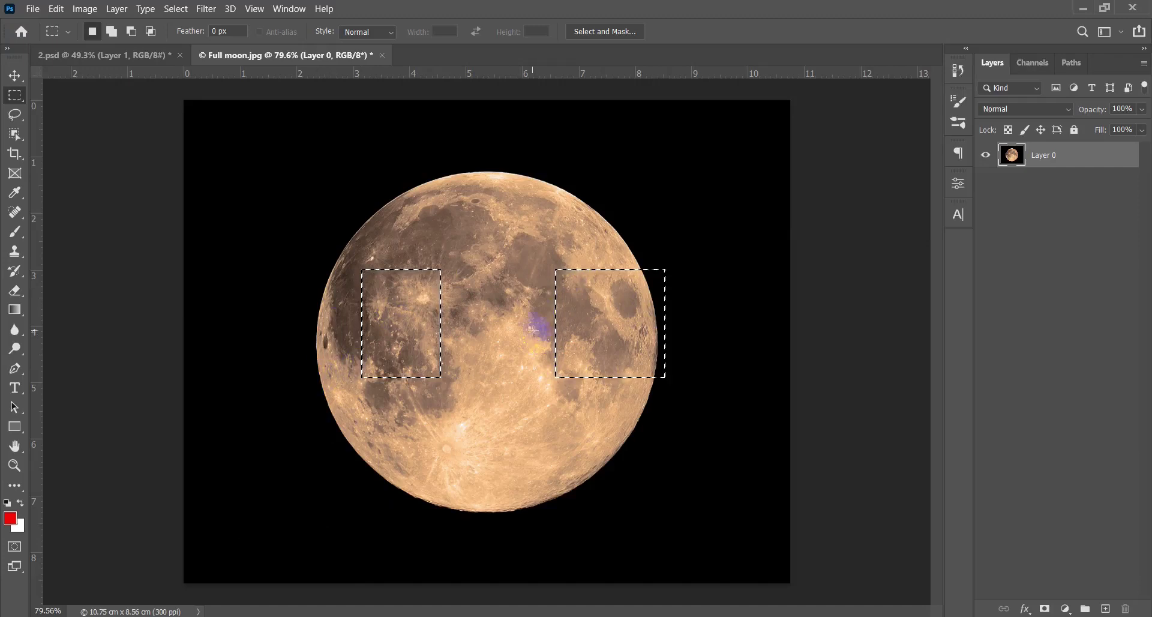
scroll(540, 306, "down", 2)
scroll(537, 311, "up", 2)
scroll(531, 318, "down", 1)
scroll(527, 322, "up", 1)
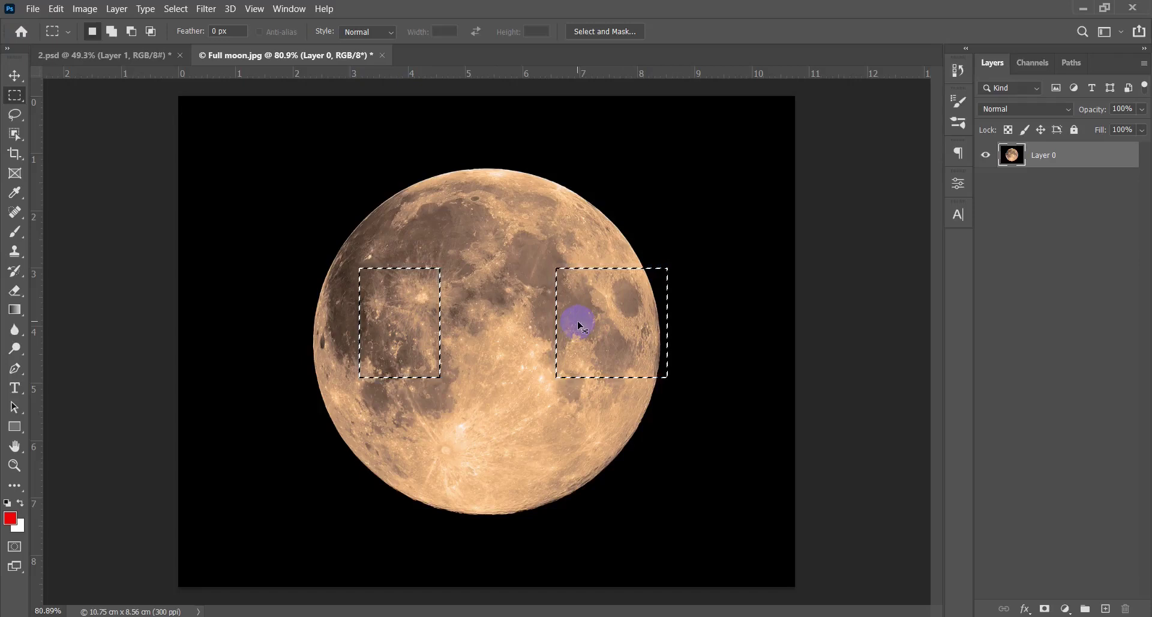
key("ctrl+d")
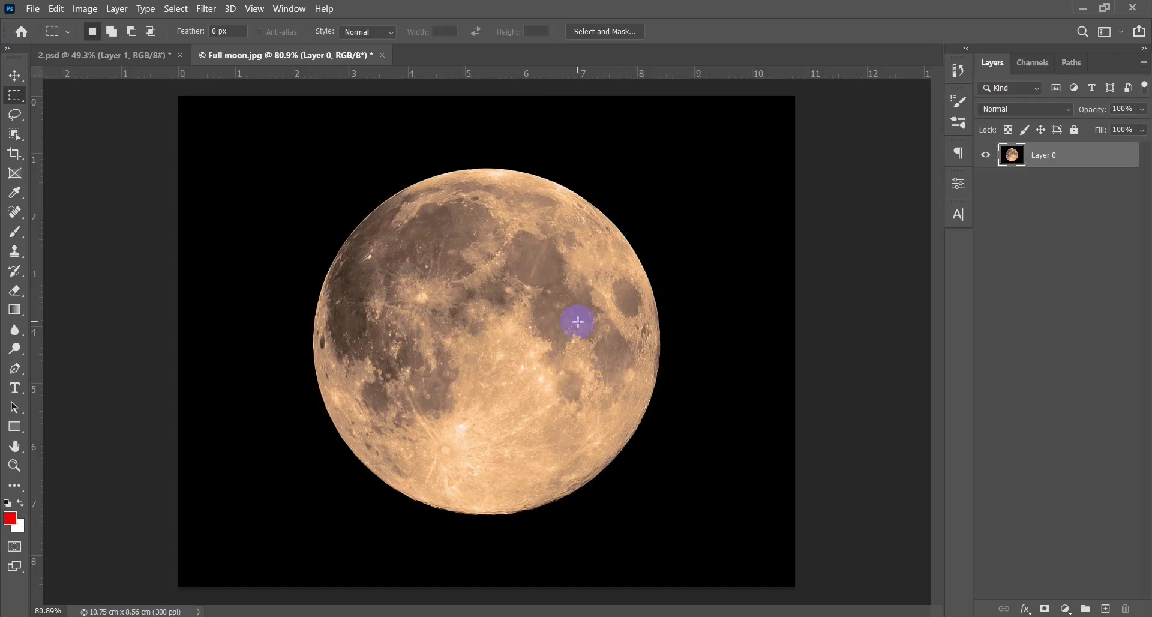
Step: Draw tall rectangular marquees alternately over the moon's right and left sides, finishing with one over the left half
scroll(611, 294, "down", 2)
scroll(611, 295, "up", 2)
left_click_drag(686, 203, 582, 423)
left_click_drag(476, 149, 304, 462)
left_click_drag(678, 178, 570, 497)
left_click_drag(459, 155, 303, 481)
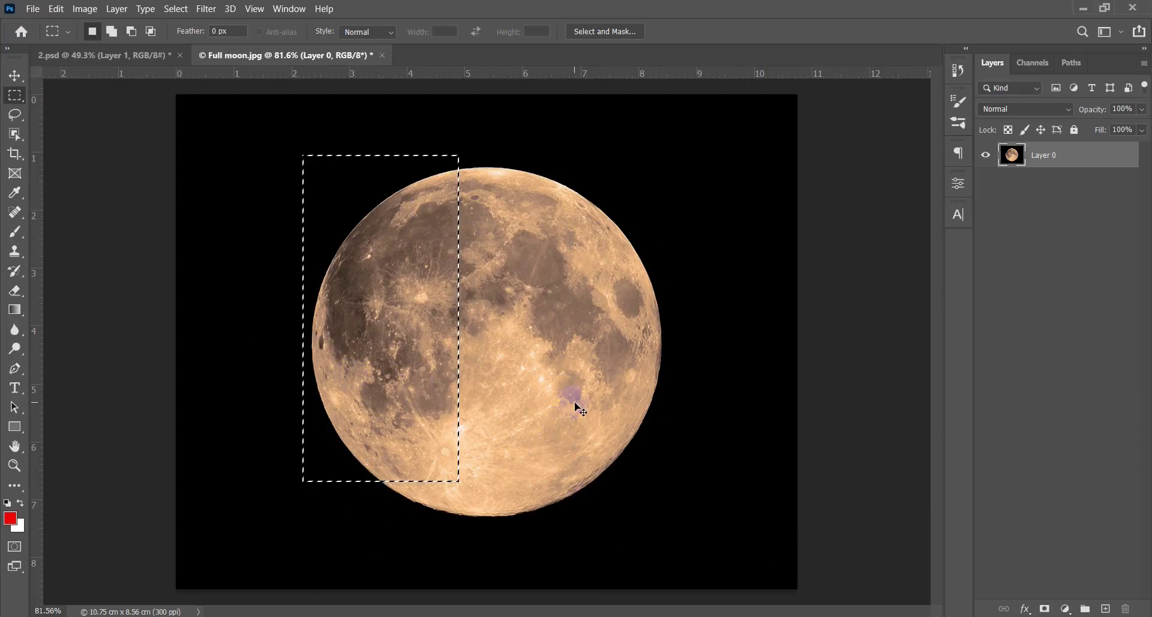
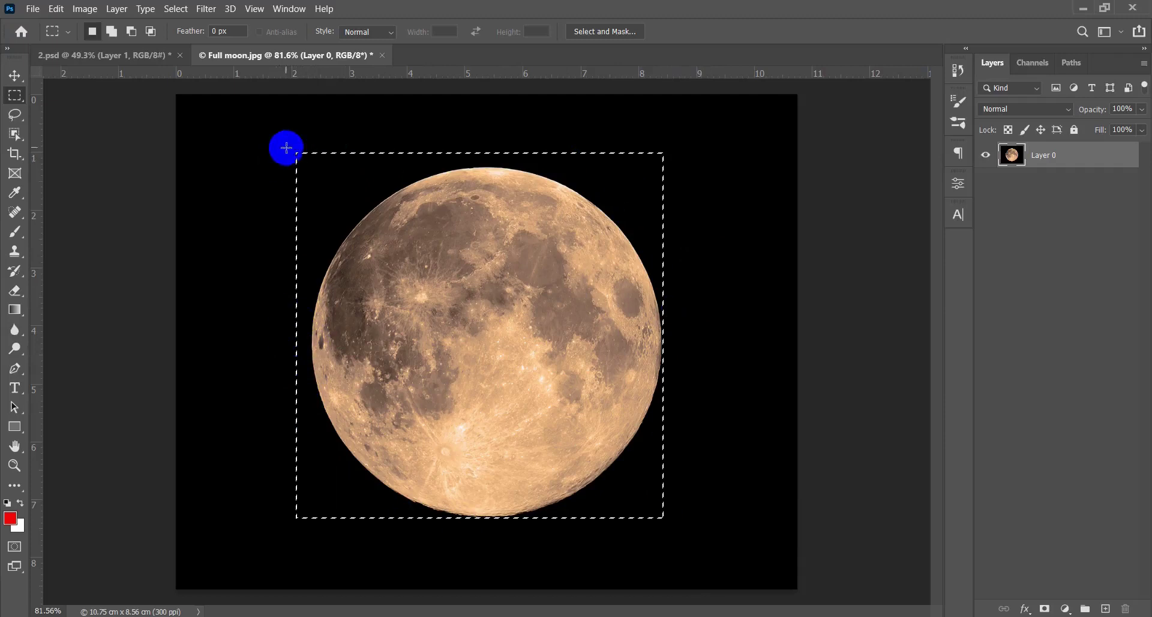
Step: Try to enclose the whole moon with rectangular marquees started from its upper-left and lower-right corners
left_click(655, 448)
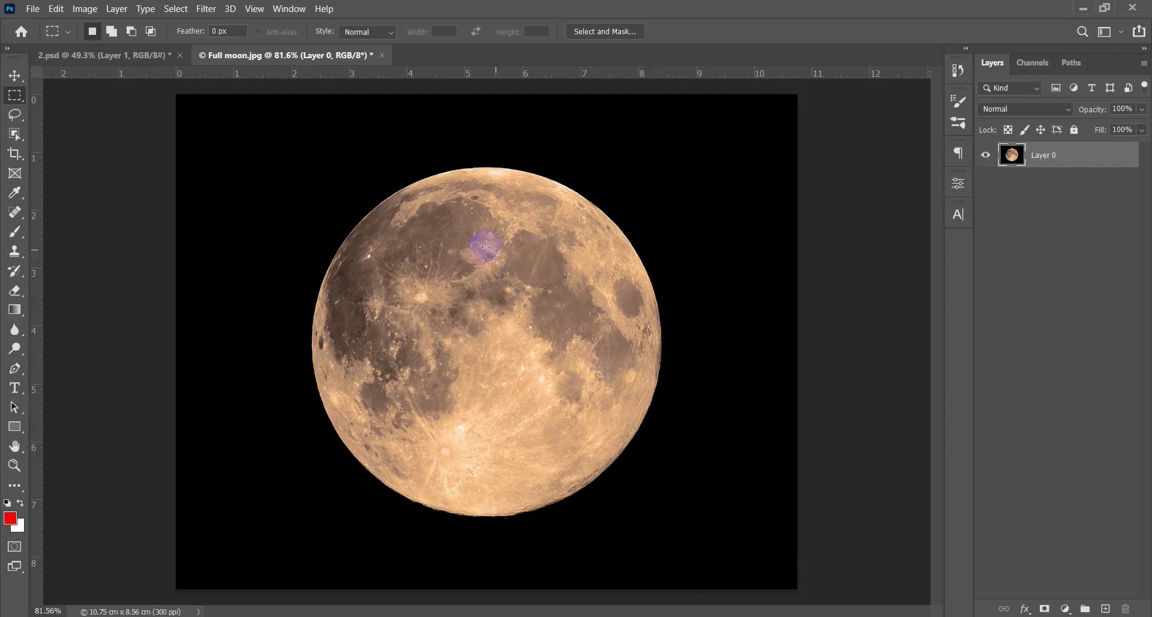
left_click_drag(300, 160, 659, 488)
left_click_drag(287, 167, 610, 419)
left_click_drag(657, 519, 311, 168)
scroll(505, 293, "down", 1)
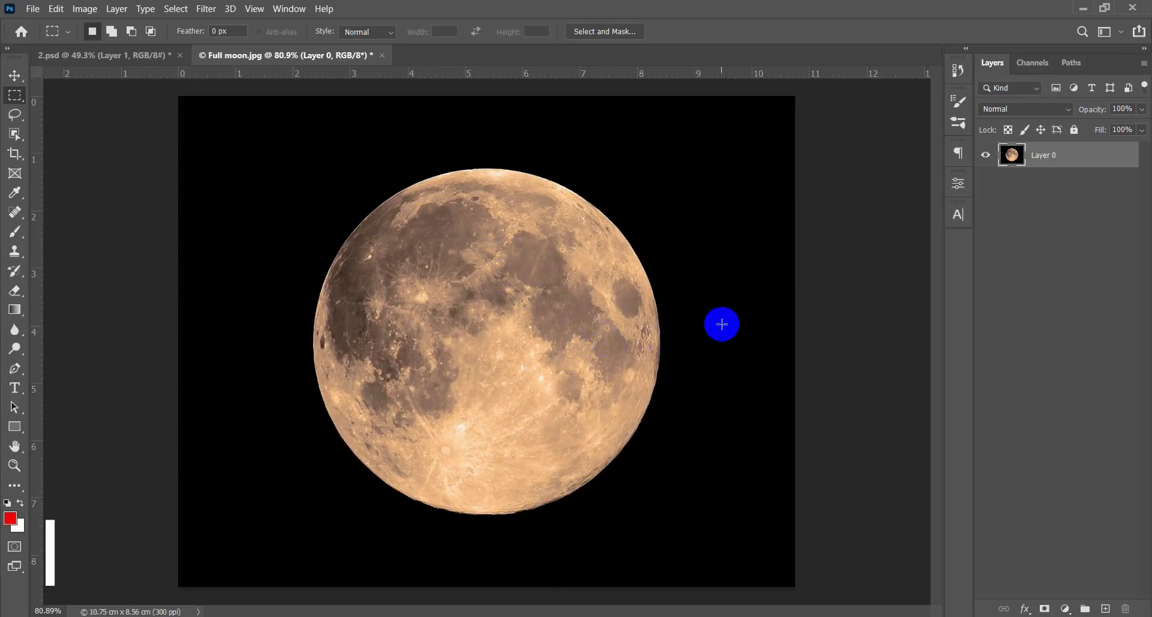
Step: Draw a marquee about 4.34 by 4.28 cm over the moon's lower-right quarter and reposition it mid-draw to meet the moon's edges
left_click_drag(474, 292, 720, 543)
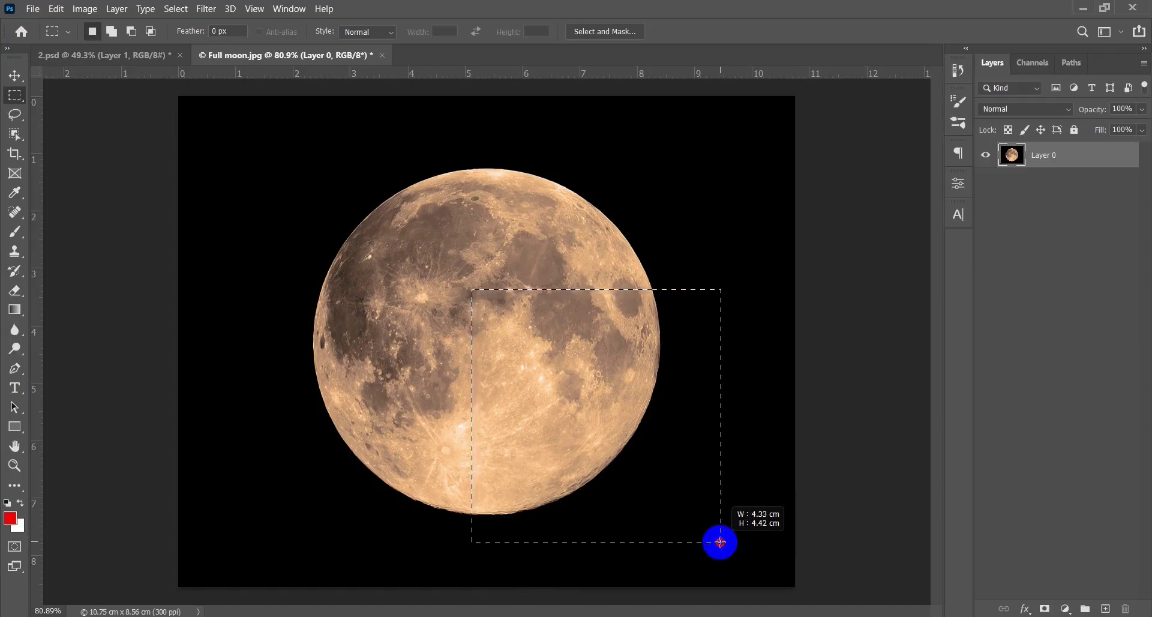
left_click_drag(719, 543, 720, 534)
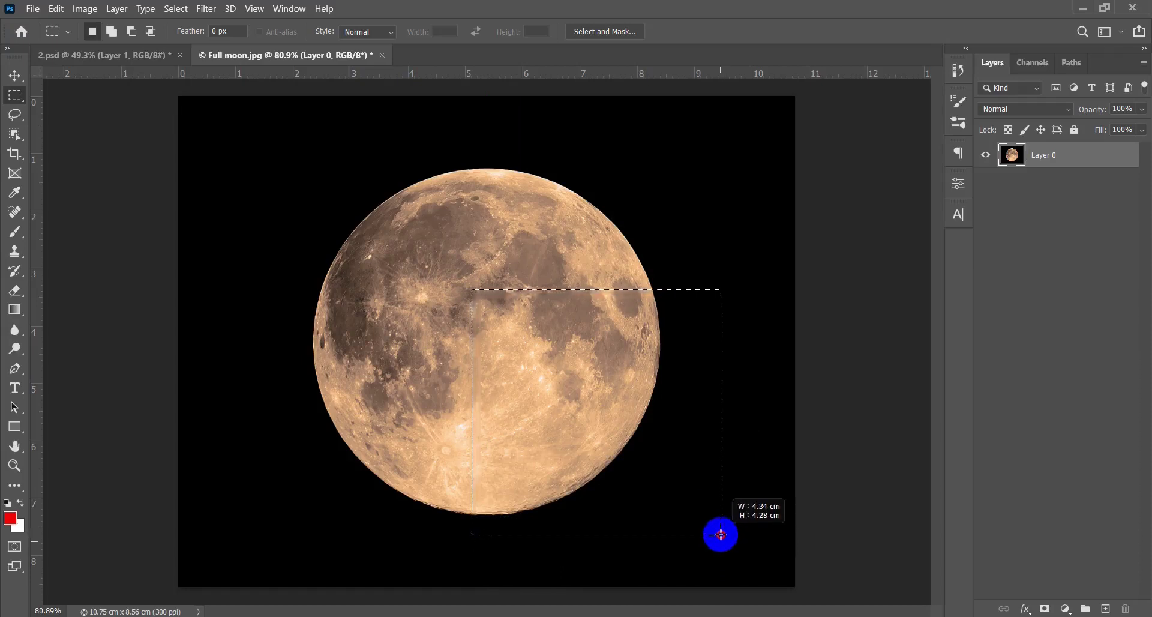
key("space")
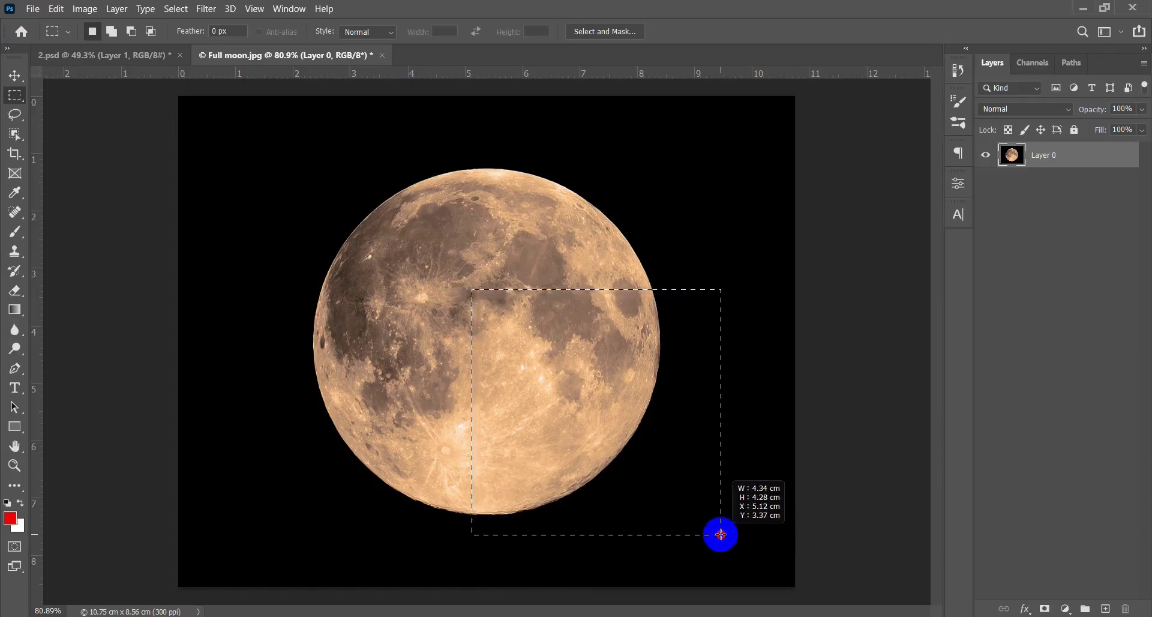
left_click_drag(720, 534, 660, 513)
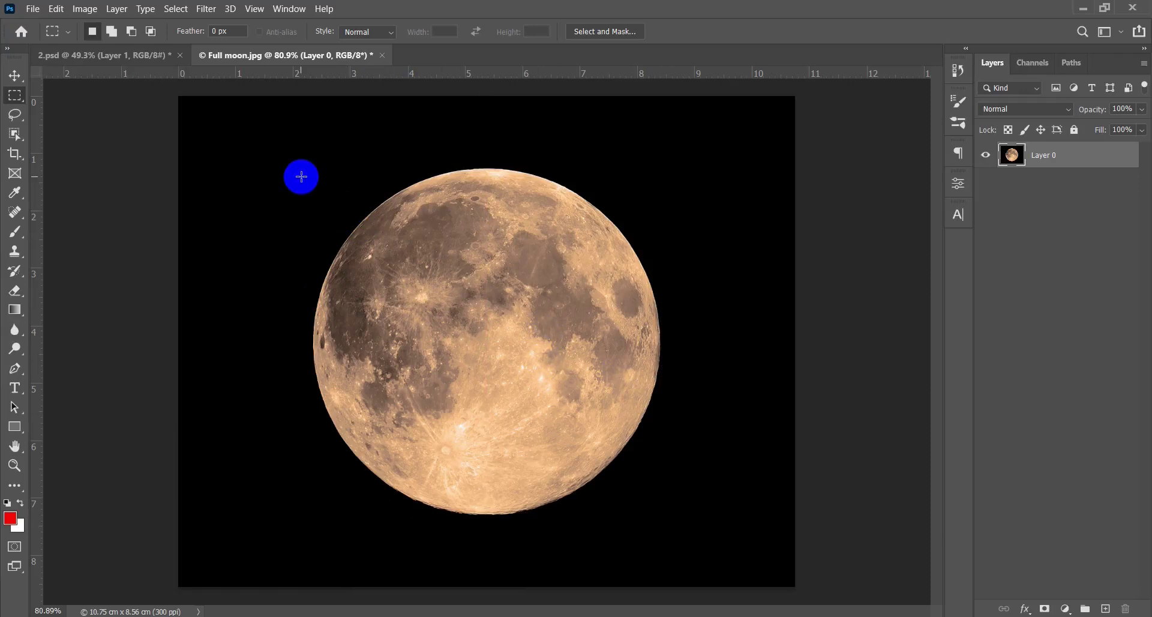
Step: Draw a marquee from the moon's upper left, shift its starting corner while drawing, and extend it to the moon's lower-right edge
left_click_drag(298, 177, 487, 374)
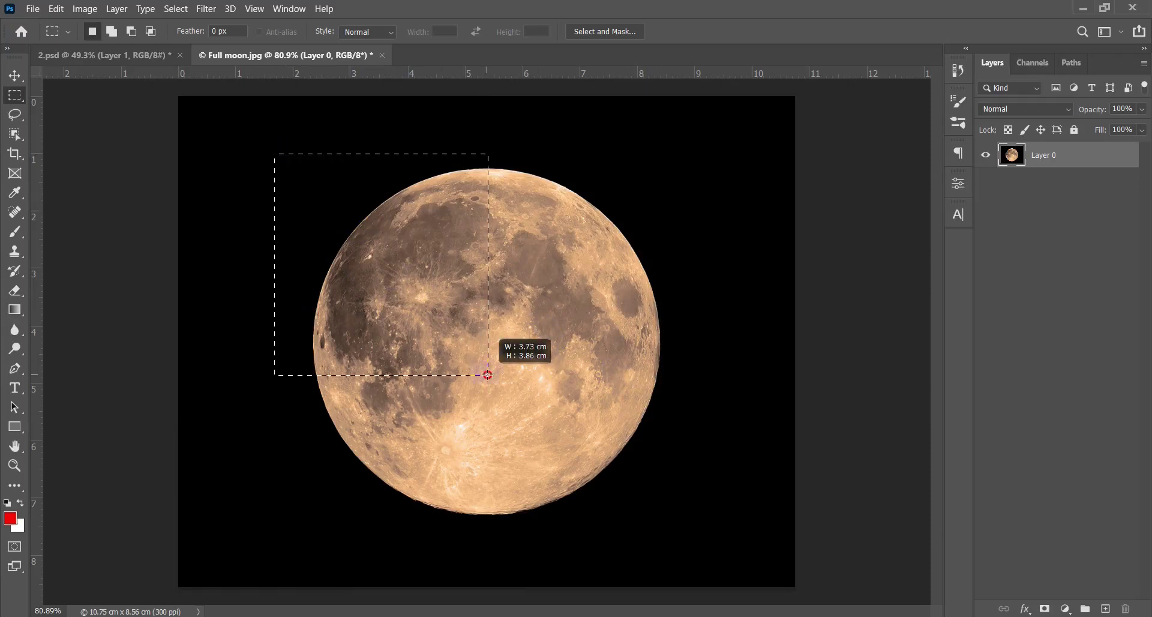
left_click_drag(488, 375, 659, 513)
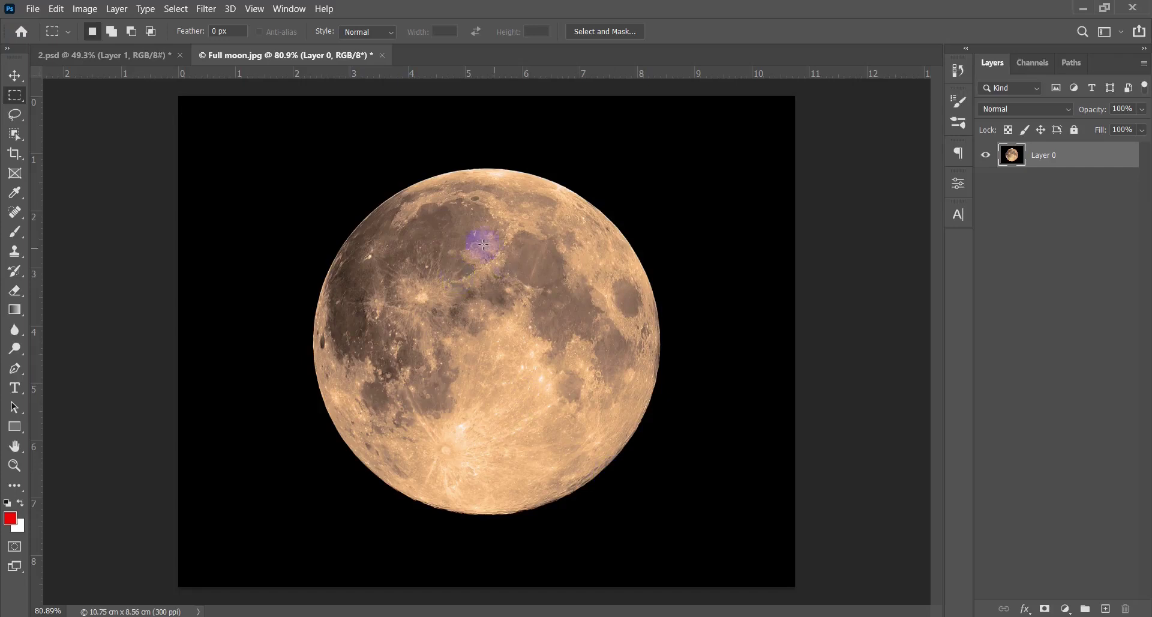
Step: Select the moon with a rectangular marquee, move the selected pixels to the lower-left part of the canvas, and deselect
left_click_drag(306, 171, 688, 533)
key("v")
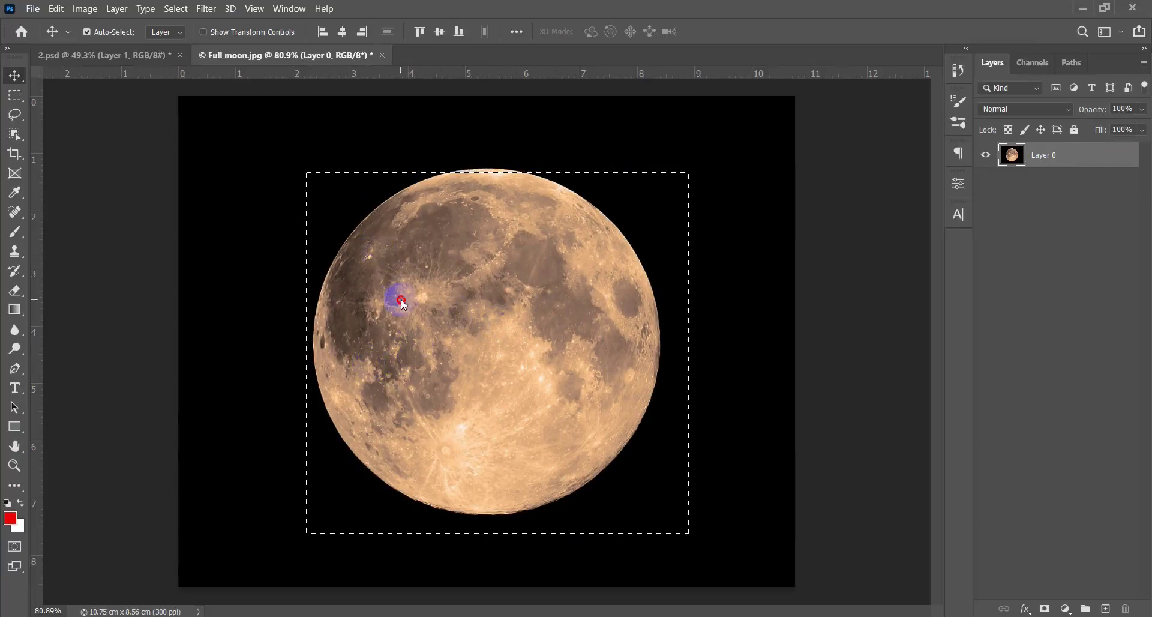
left_click_drag(401, 300, 294, 345)
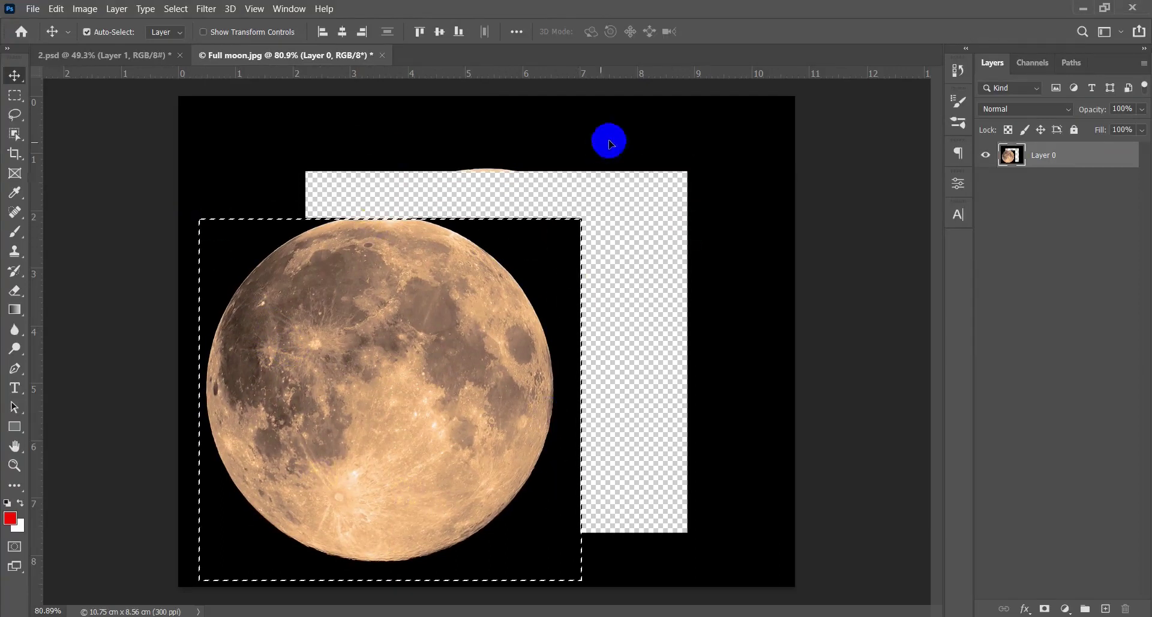
key("ctrl")
key("ctrl+d")
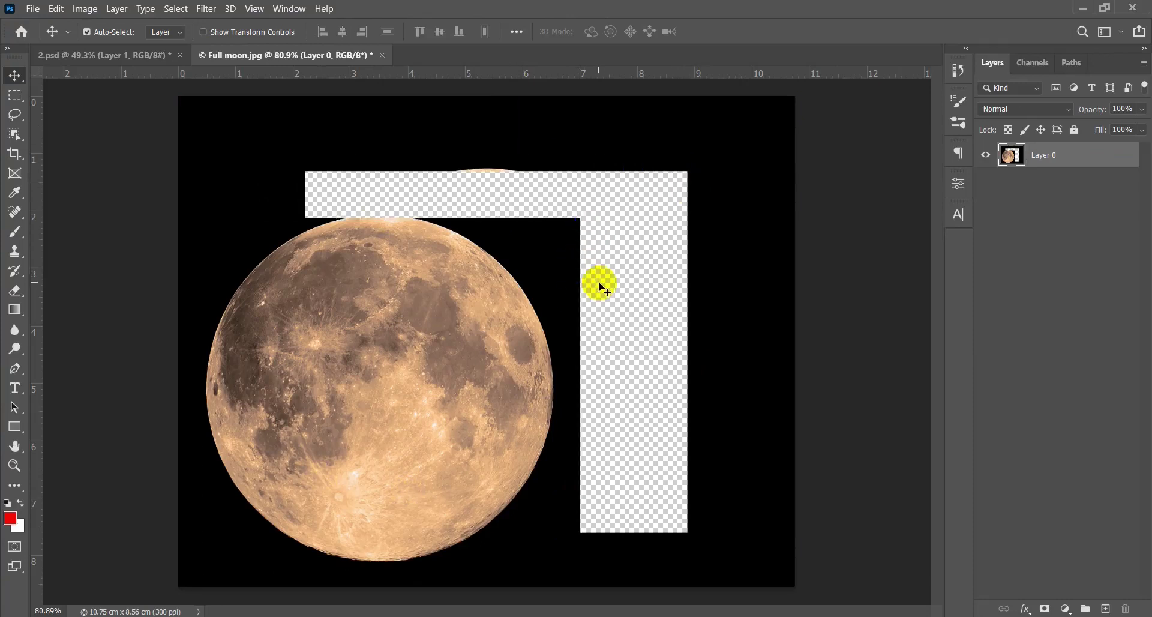
Step: Undo the deselection and the move of the moon's pixels, and clear the restored selection
key("ctrl+z")
key("ctrl+z")
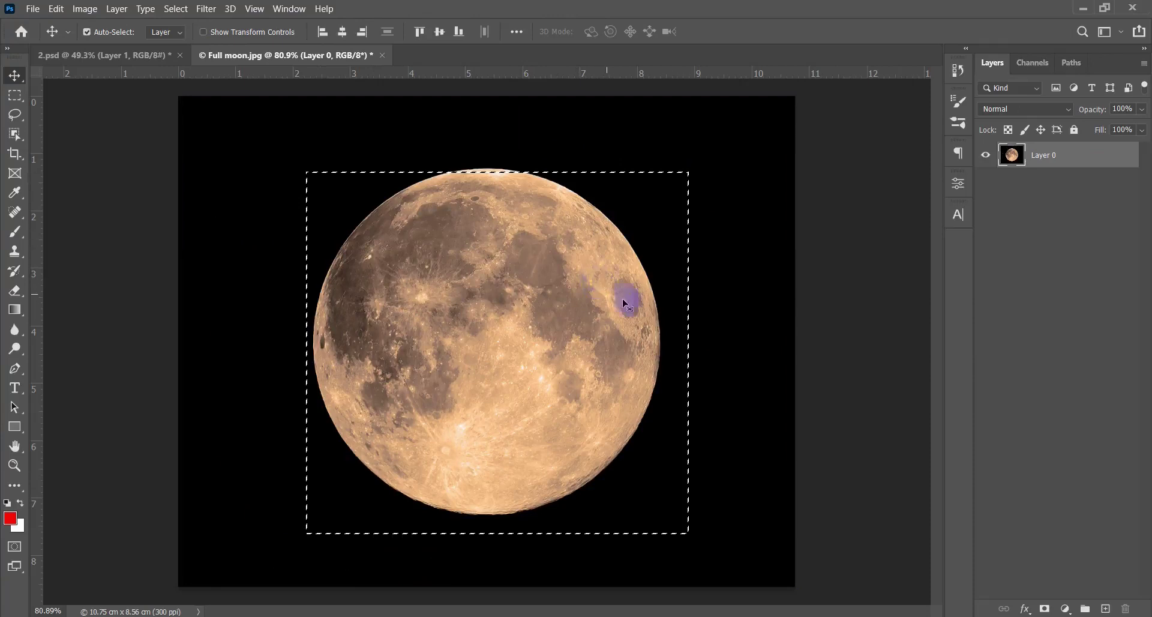
key("ctrl+d")
Step: Move a rectangular selection of the moon's upper centre toward the canvas's lower left, undo the move, and deselect
key("m")
left_click_drag(638, 158, 386, 407)
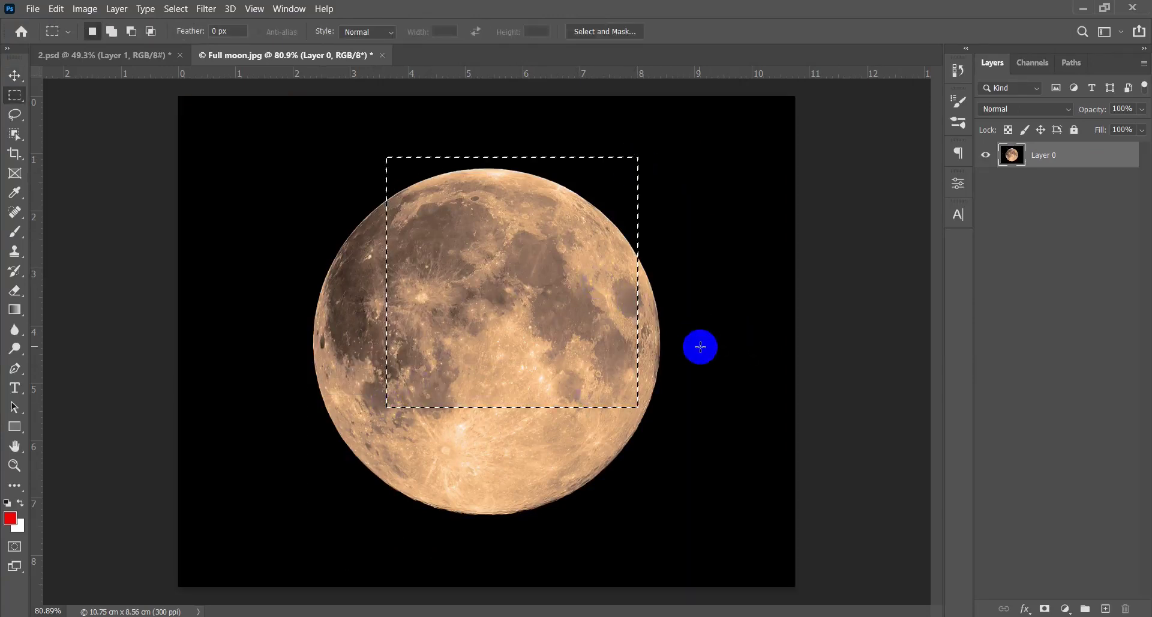
key("v")
left_click_drag(591, 228, 452, 368)
left_click(590, 341)
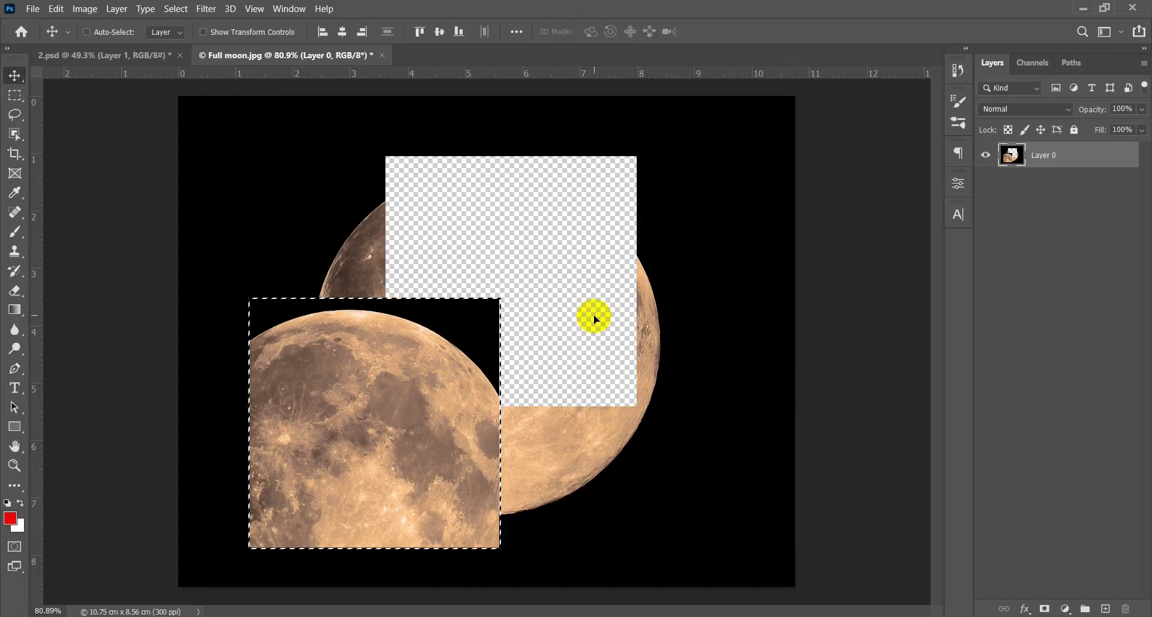
key("ctrl+z")
key("ctrl+d")
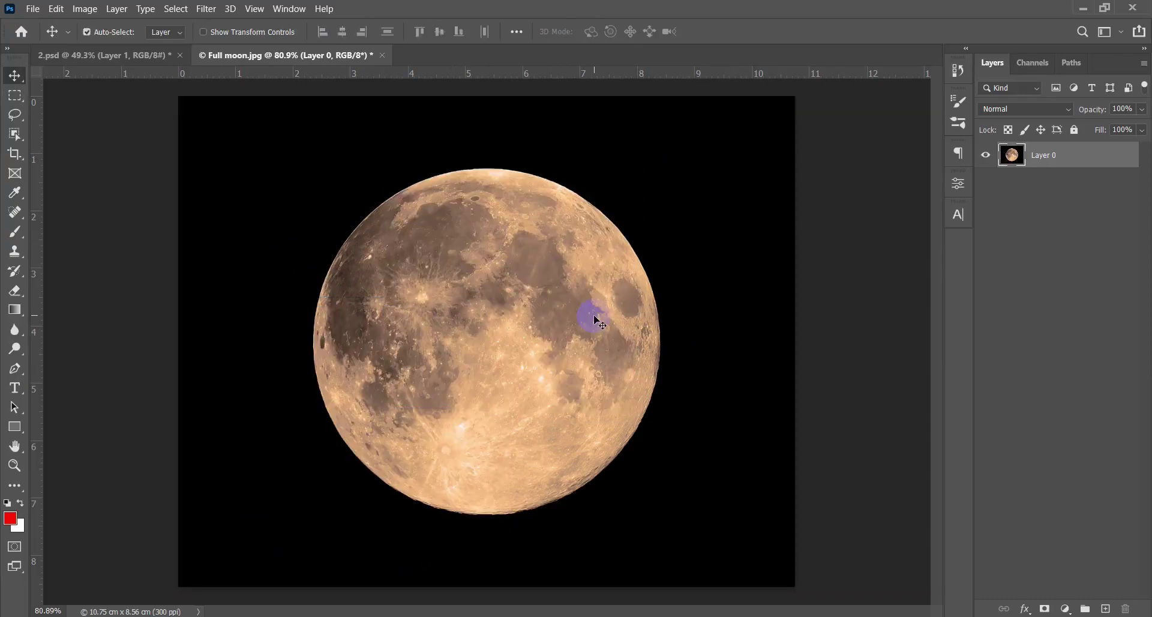
Step: Select most of the moon with a wide marquee, copy it to a new layer, and undo the copy
key("m")
left_click_drag(654, 182, 299, 462)
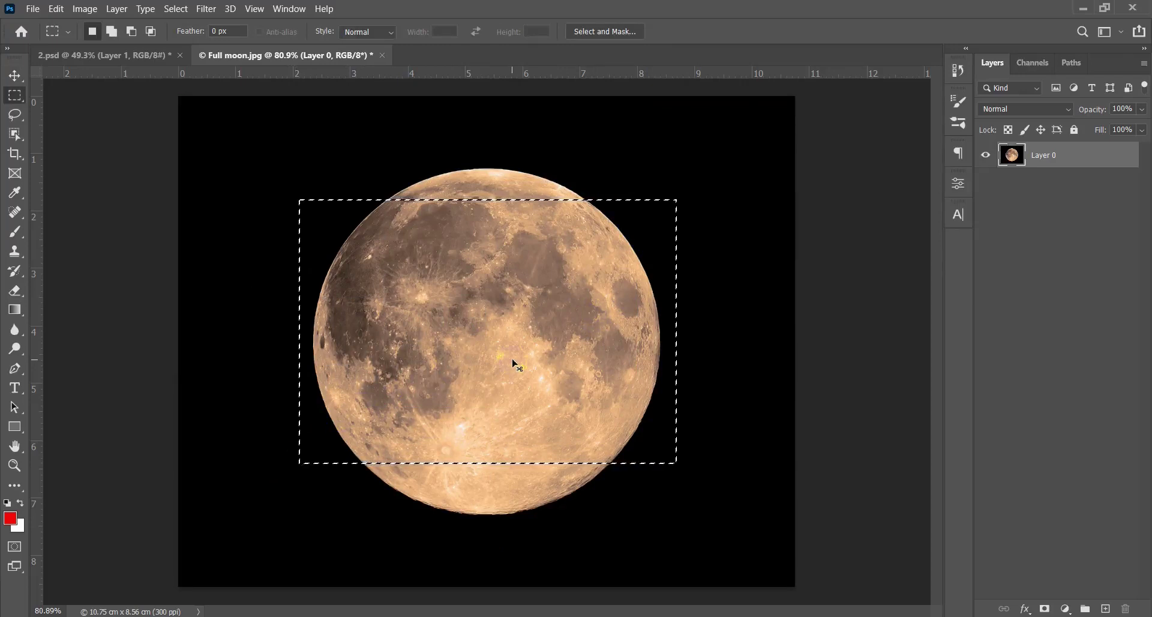
key("ctrl+j")
left_click(841, 250)
left_click(1047, 175)
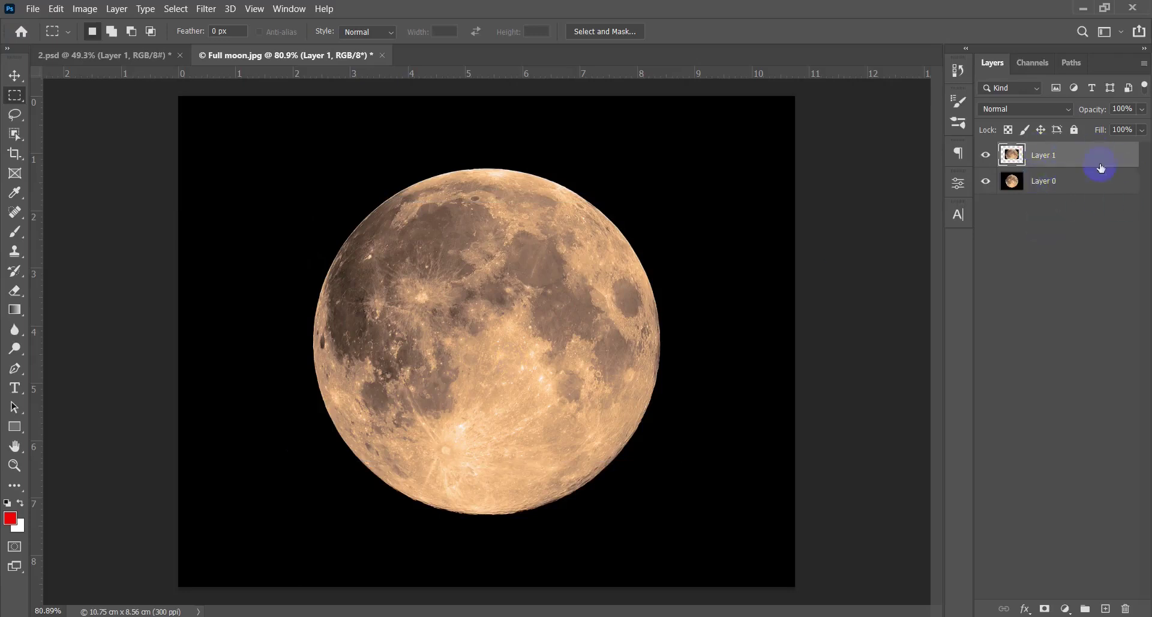
key("ctrl+z")
Step: Clear the selection, duplicate the whole Layer 0, and undo the duplication
left_click(792, 267)
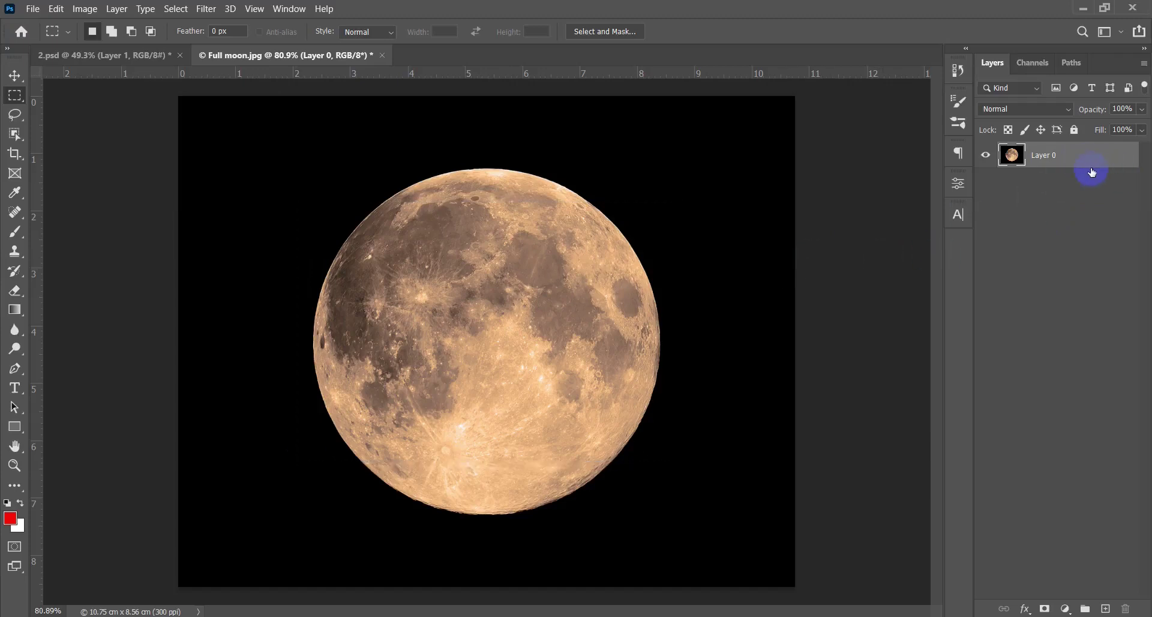
key("ctrl+j")
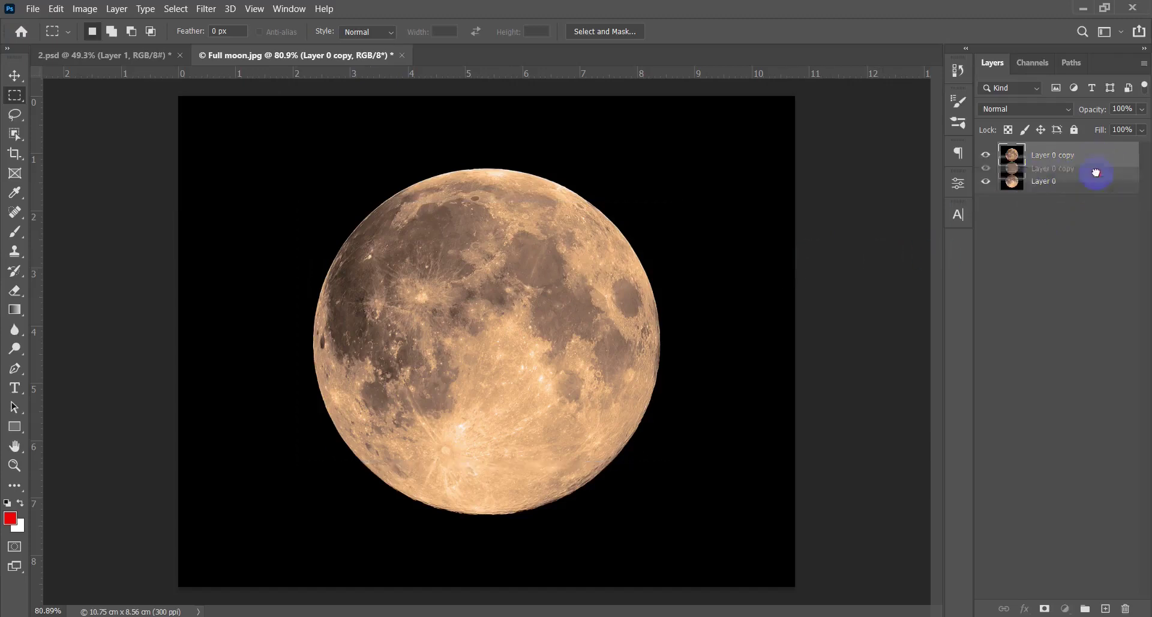
key("ctrl+z")
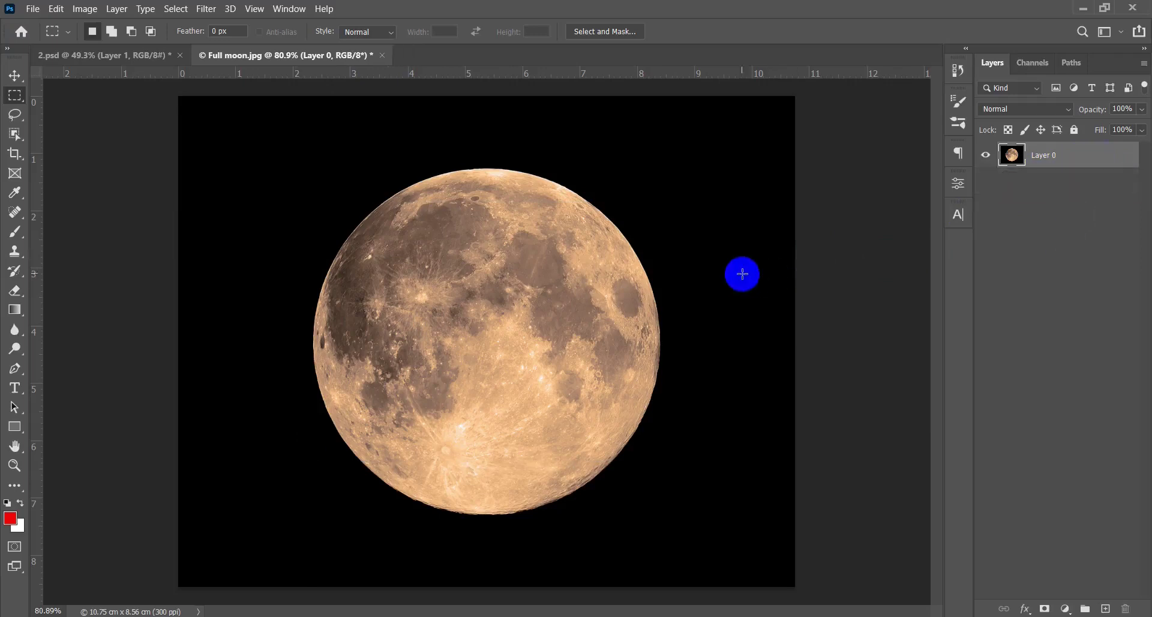
Step: Copy a wide band across the moon's middle to a new layer and move the copy toward the lower left
left_click_drag(691, 242, 270, 438)
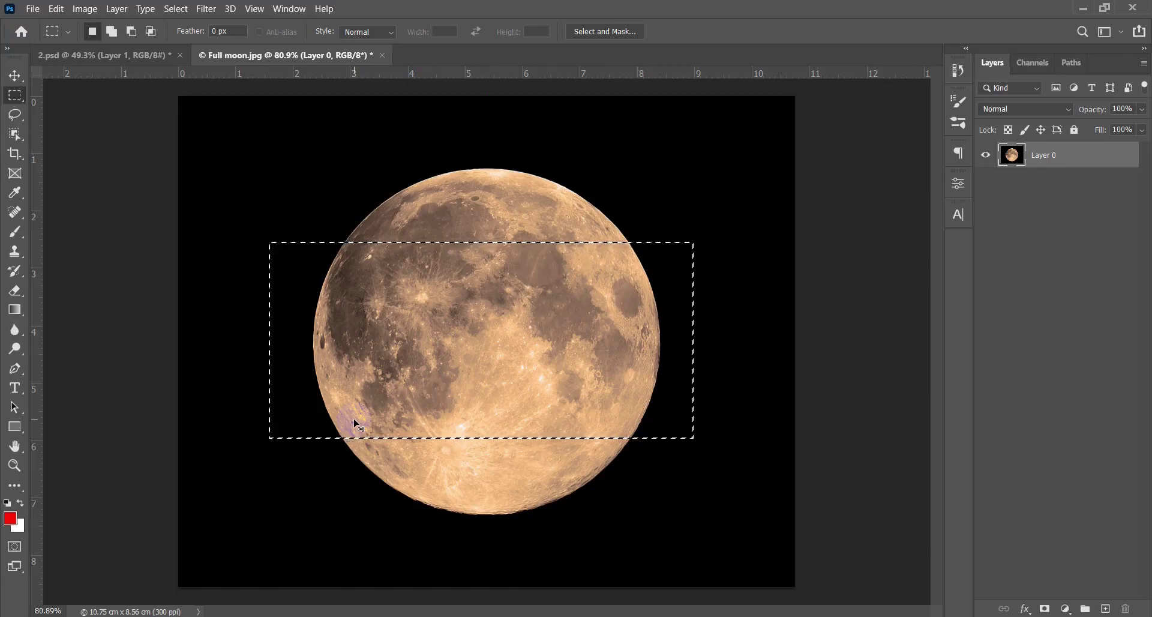
key("ctrl+j")
key("ctrl")
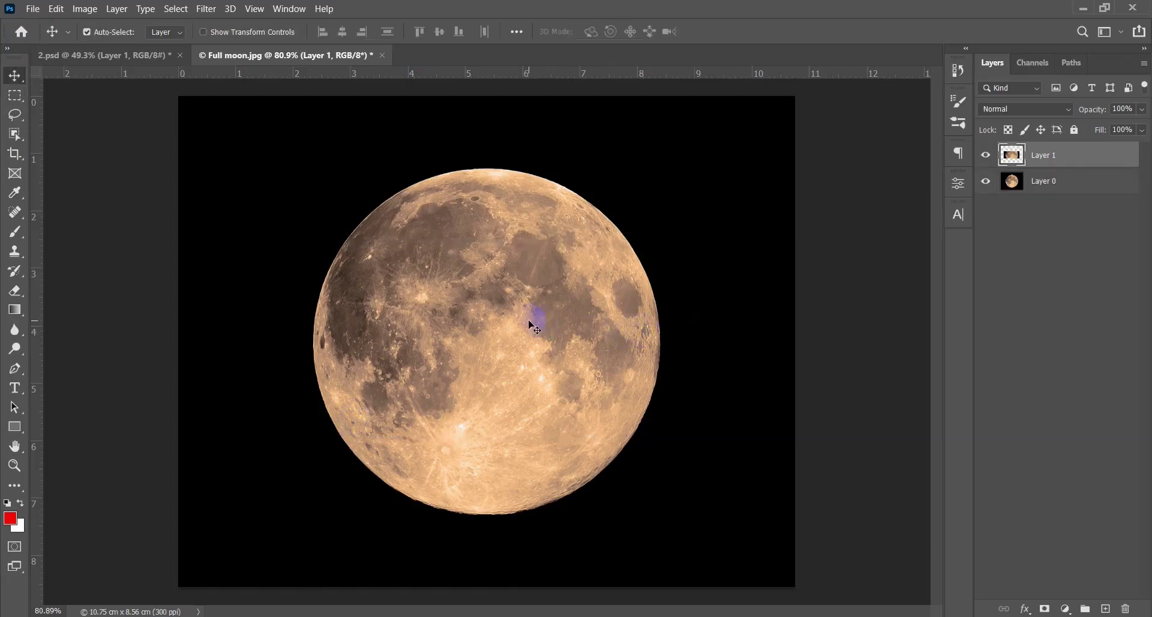
left_click_drag(522, 319, 445, 330)
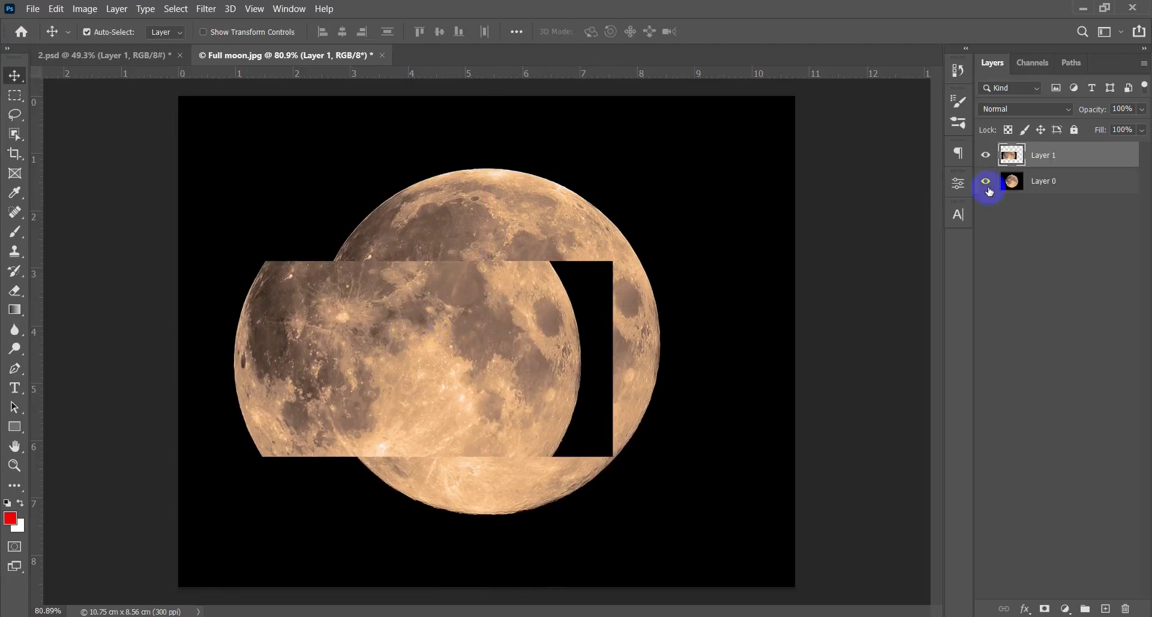
Step: Toggle the copied band layer's visibility, shift the band back toward the moon, and delete its layer
left_click(986, 156)
left_click(986, 156)
left_click(986, 156)
left_click(986, 156)
left_click_drag(509, 342, 581, 342)
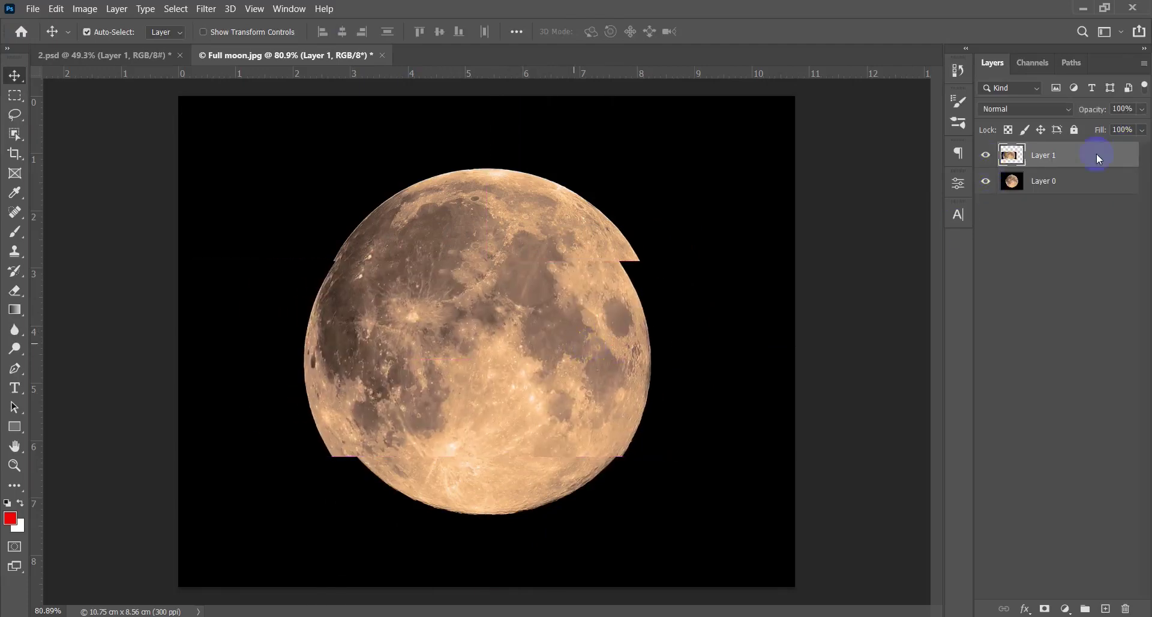
key("Delete")
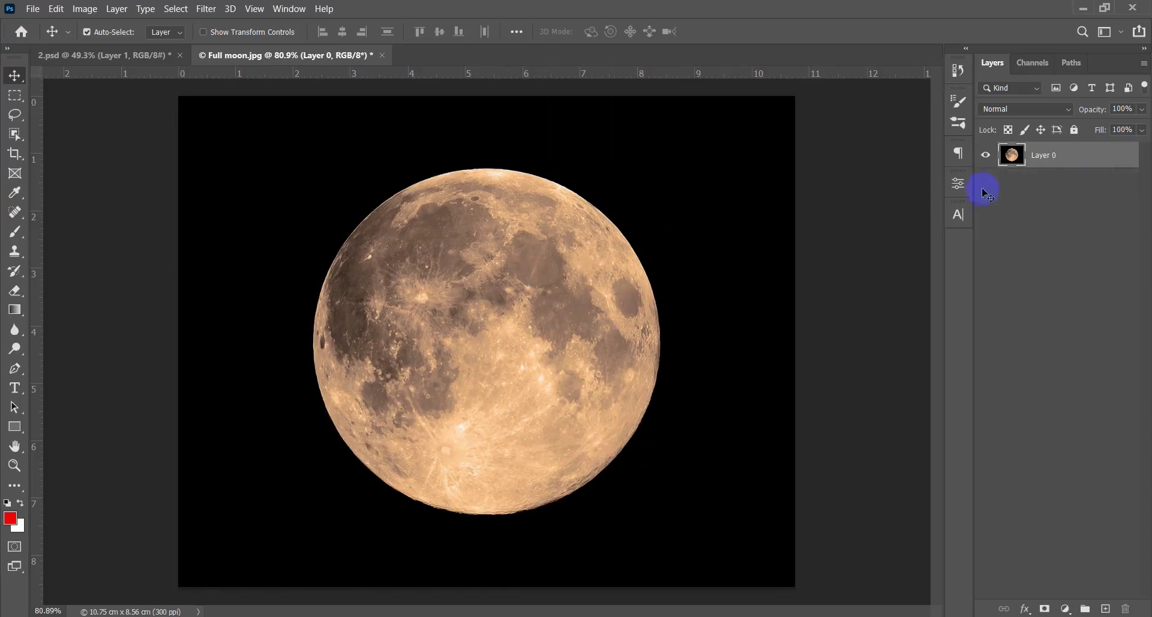
Step: Select a wide band across the moon's middle with a marquee and cut it to a new layer
key("m")
left_click_drag(696, 233, 273, 443)
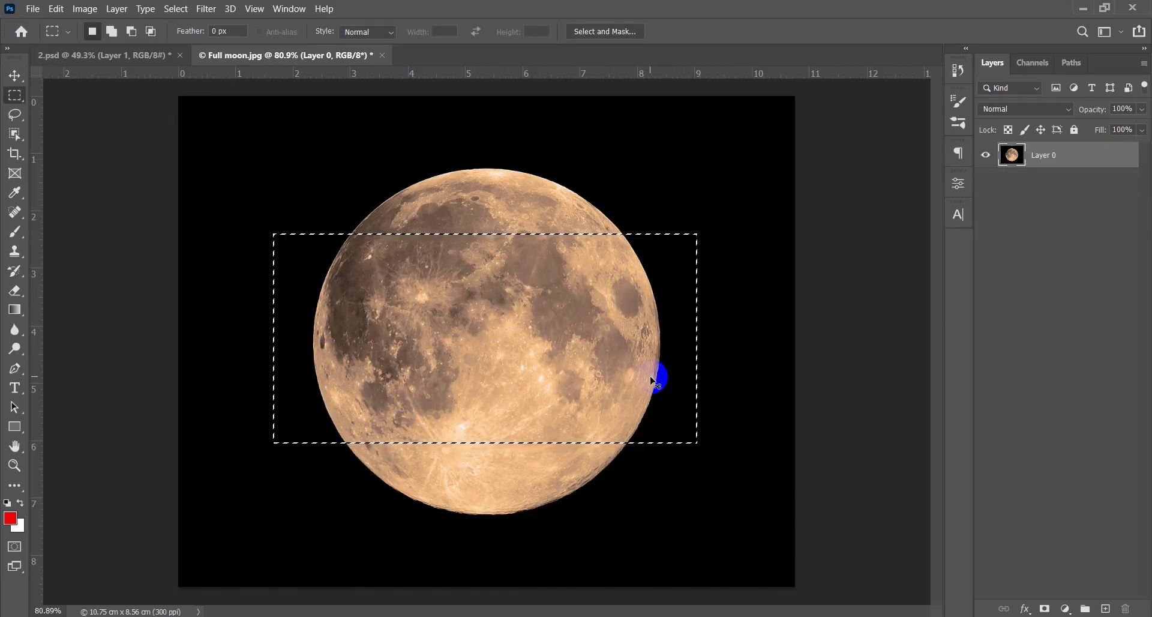
key("ctrl+j")
key("v")
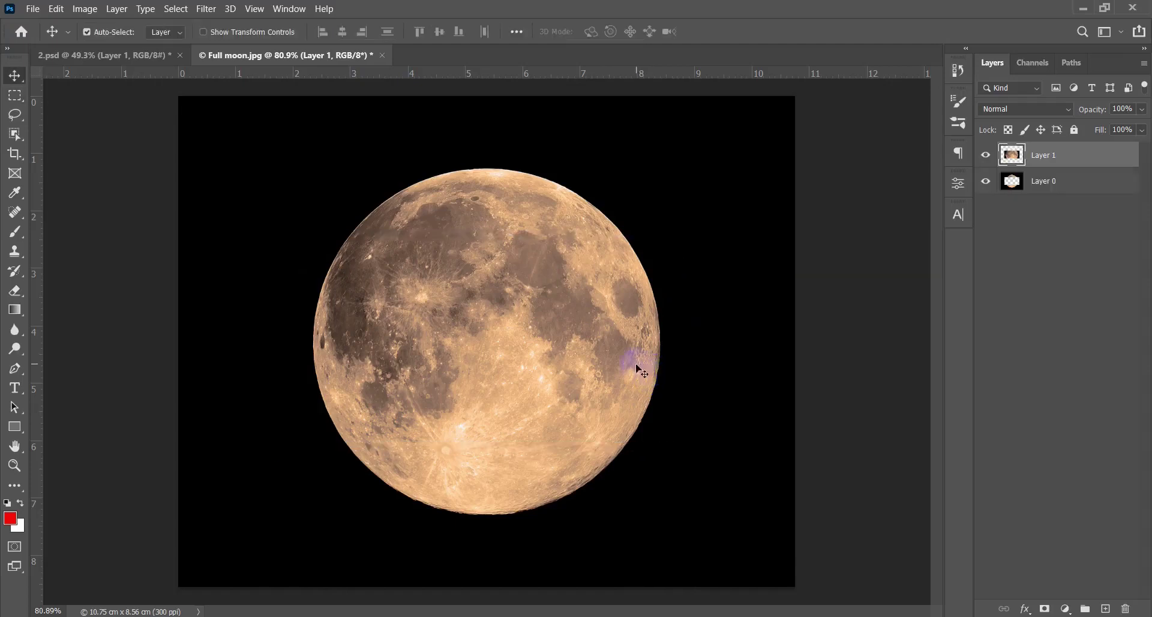
Step: Move the cut band toward the canvas's lower right to expose the transparent gap in Layer 0, and undo the moves
left_click_drag(580, 330, 561, 360)
left_click(600, 205)
left_click_drag(599, 206, 710, 249)
key("ctrl+z")
left_click(1107, 155)
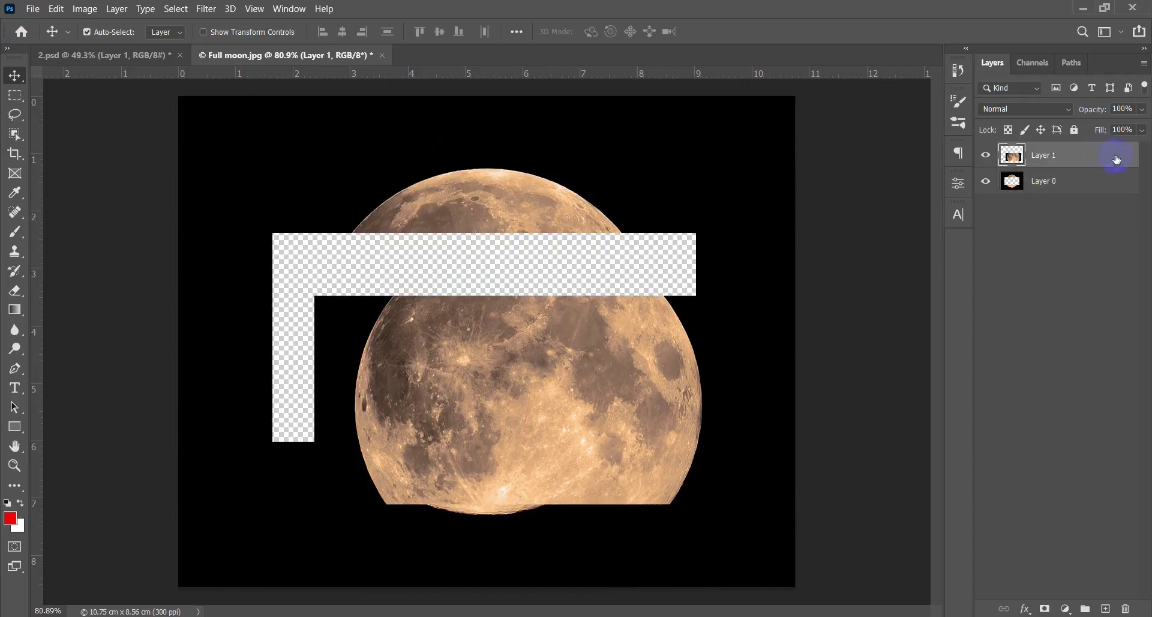
left_click_drag(592, 387, 646, 375)
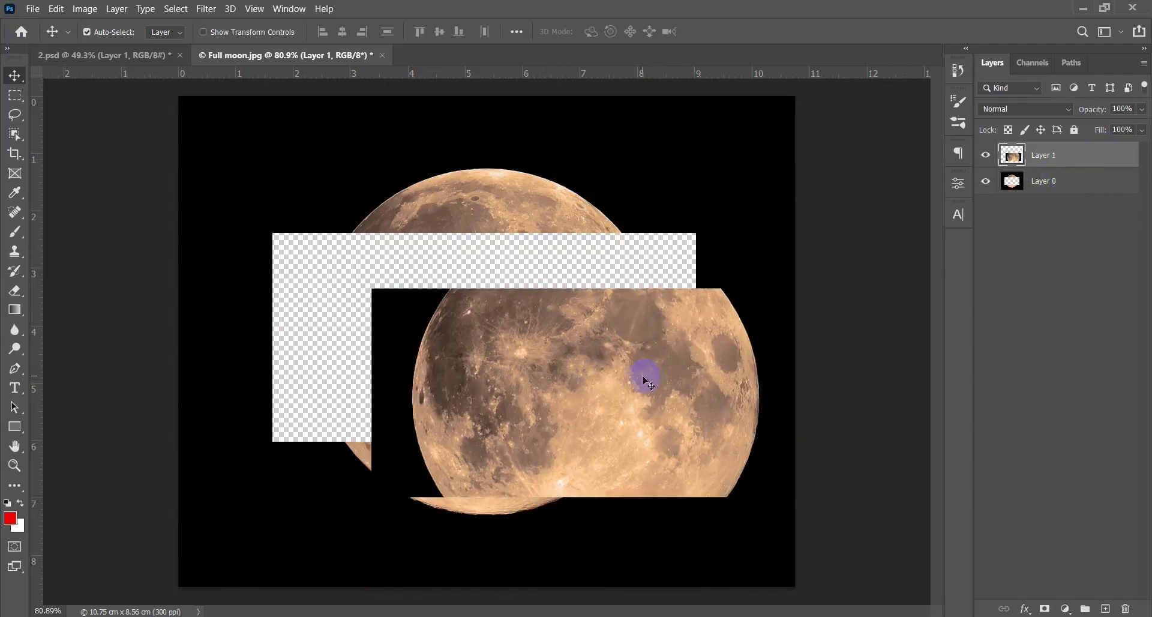
key("ctrl+z")
key("ctrl+z")
key("ctrl")
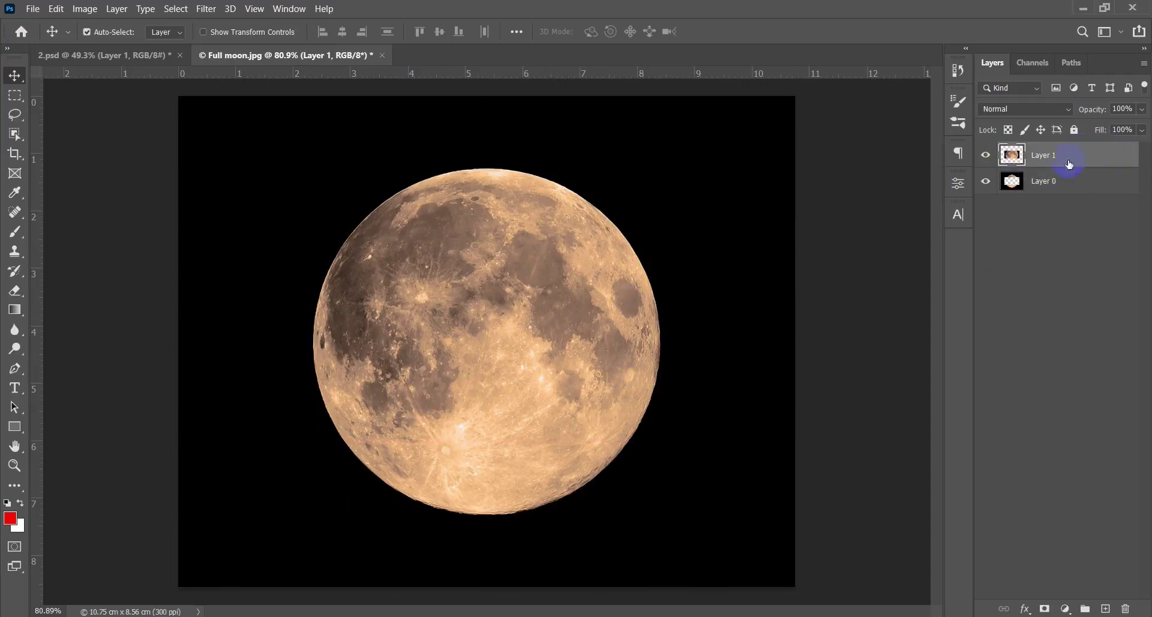
Step: Move the cut band downward, undo both the move and the layer cut, and deselect
left_click_drag(557, 327, 481, 496)
key("ctrl+z")
key("ctrl+z")
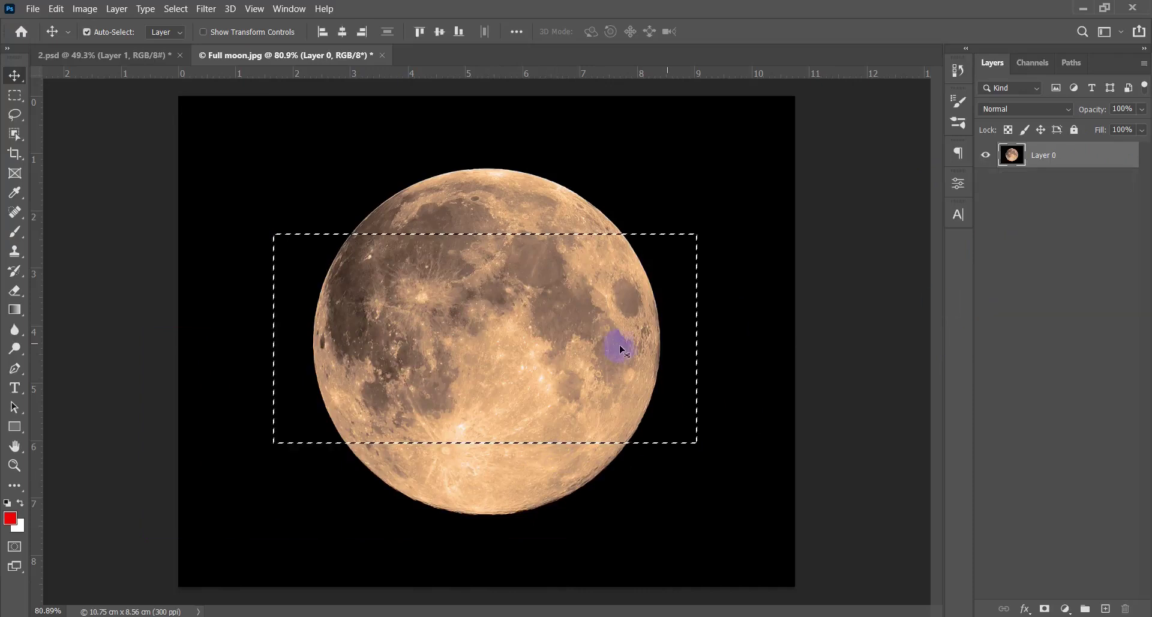
key("ctrl+d")
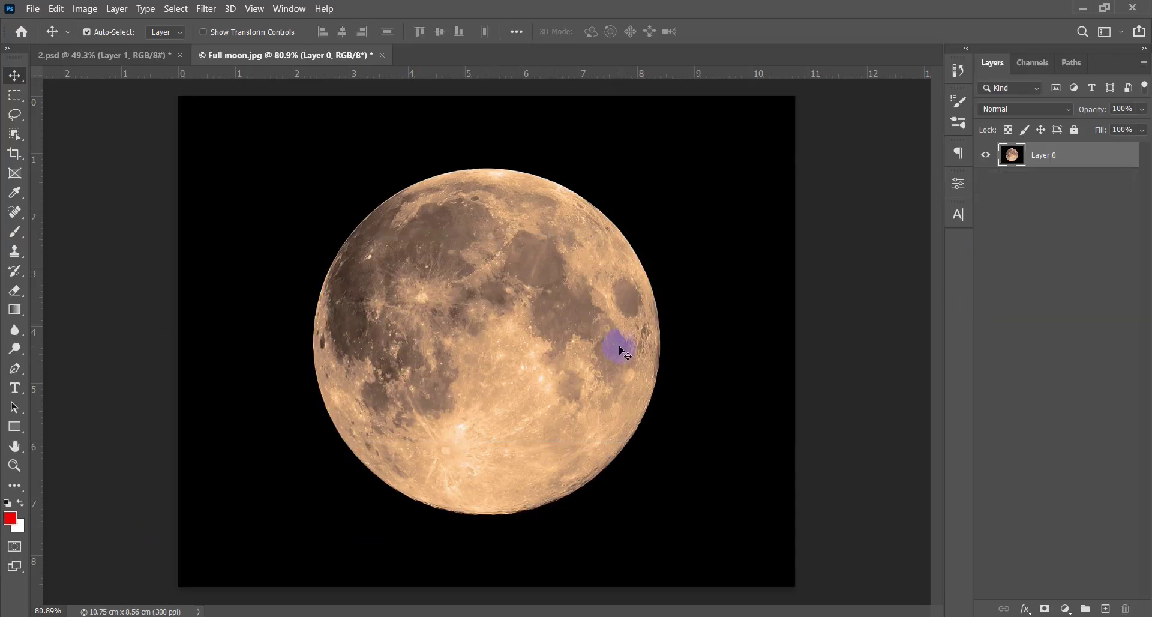
Step: Select most of the moon with a rectangular marquee and set the Brush to a 141 px diameter with a softer edge
key("m")
left_click_drag(685, 186, 303, 475)
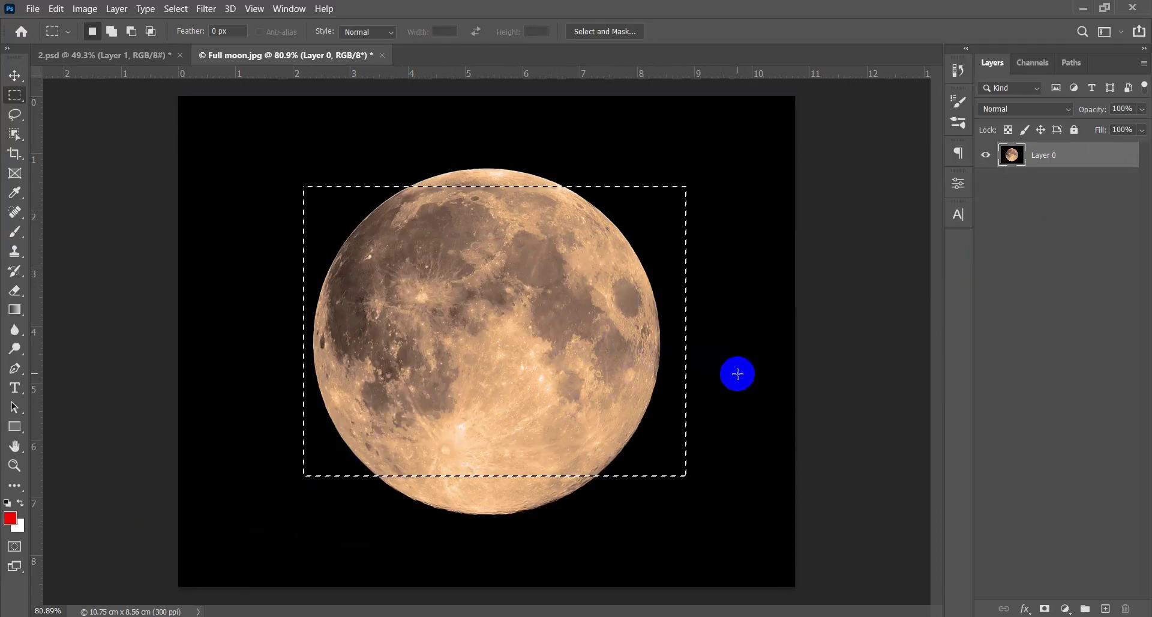
key("b")
left_click_drag(739, 352, 784, 345)
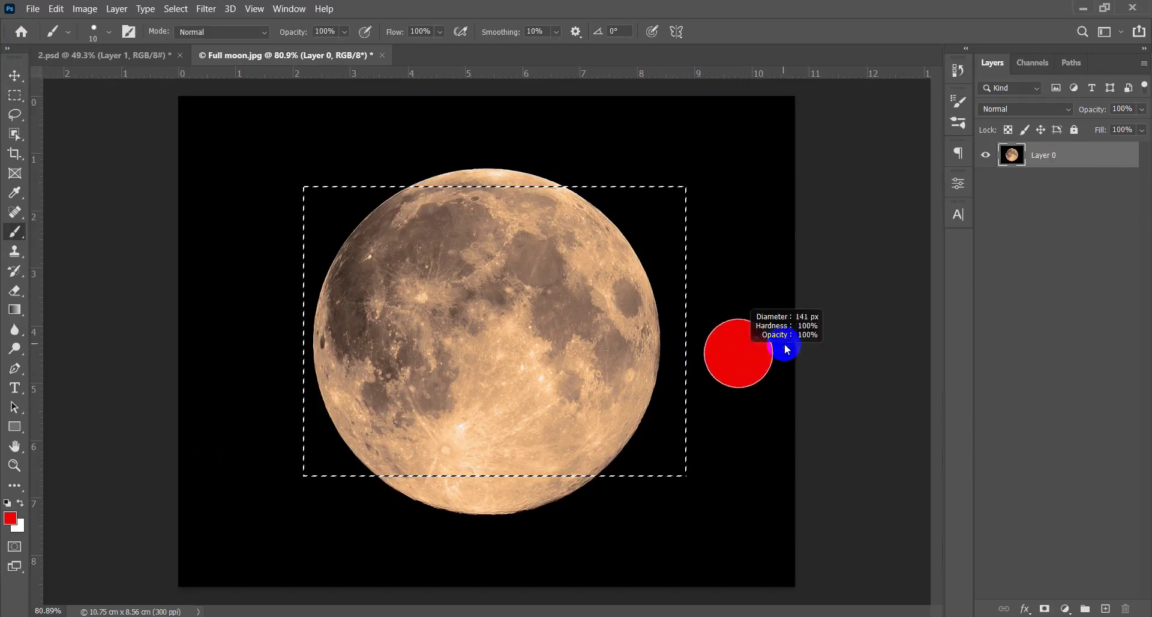
left_click_drag(754, 236, 761, 272)
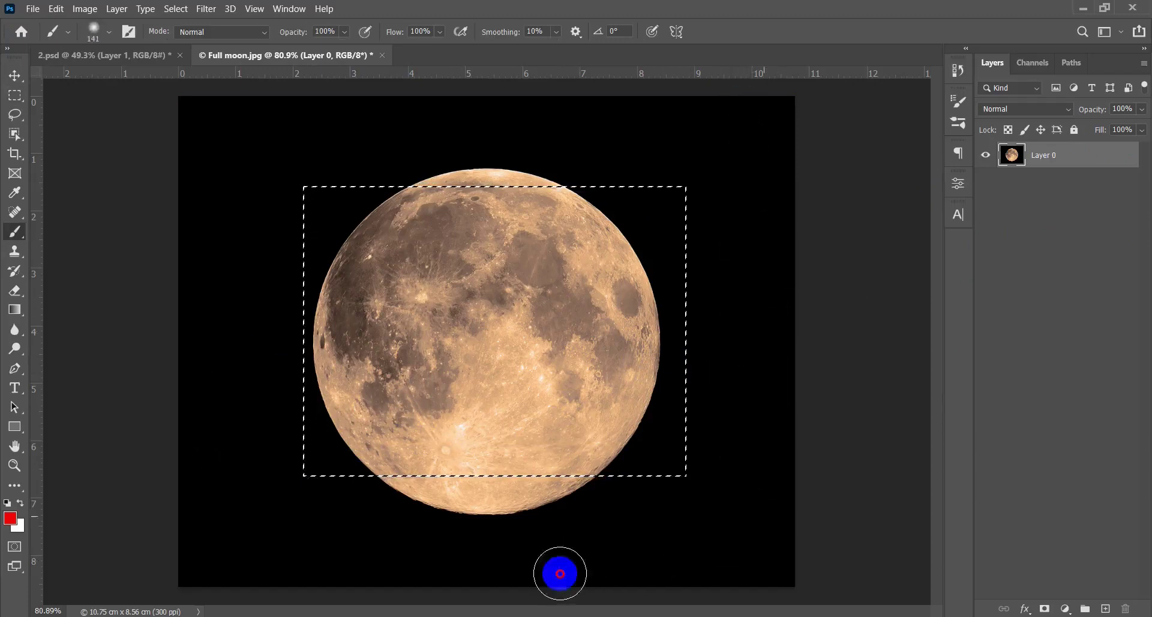
Step: Paint red across the selected part of the moon, deselect, and undo the deselection and painting
mouse_move(570, 138)
left_mouse_down()
mouse_move(758, 288)
mouse_move(756, 451)
mouse_move(732, 475)
mouse_move(618, 403)
mouse_move(673, 560)
mouse_move(596, 539)
mouse_move(352, 311)
mouse_move(250, 270)
mouse_move(306, 478)
mouse_move(472, 499)
mouse_move(478, 318)
mouse_move(566, 437)
mouse_move(412, 283)
left_mouse_up()
key("ctrl+d")
key("ctrl+z")
key("ctrl+z")
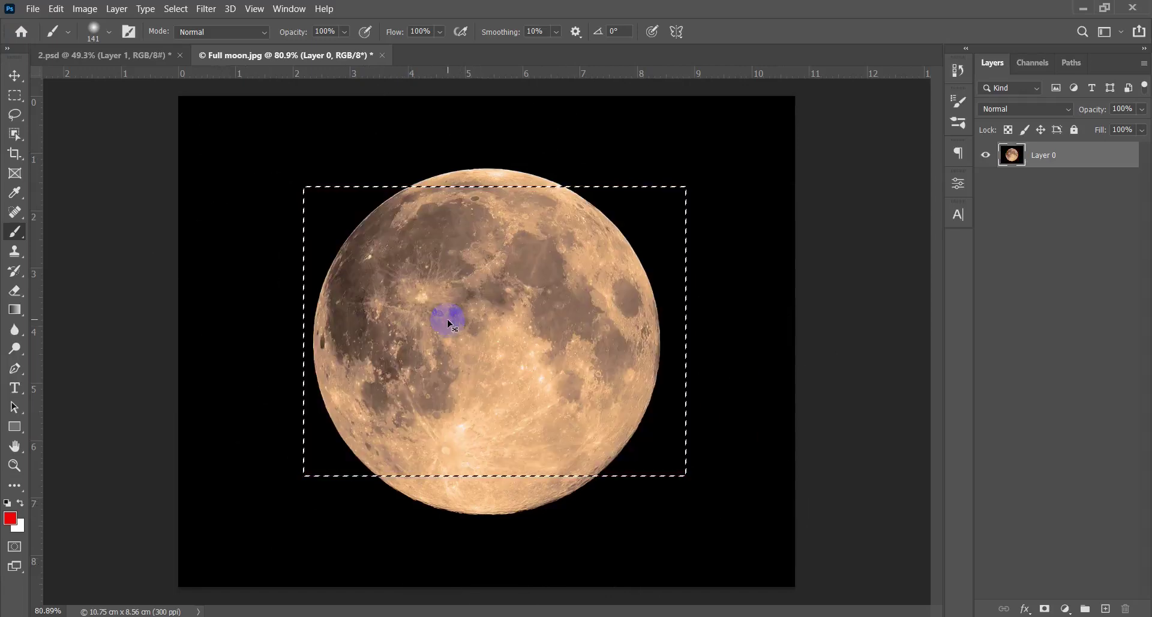
Step: Select a small rectangle over the moon's upper-left edge, paint it completely red, and undo the painting
key("m")
left_click_drag(354, 228, 450, 314)
mouse_move(462, 131)
left_mouse_down()
mouse_move(330, 273)
mouse_move(121, 424)
left_mouse_up()
scroll(350, 324, "down", 5)
key("b")
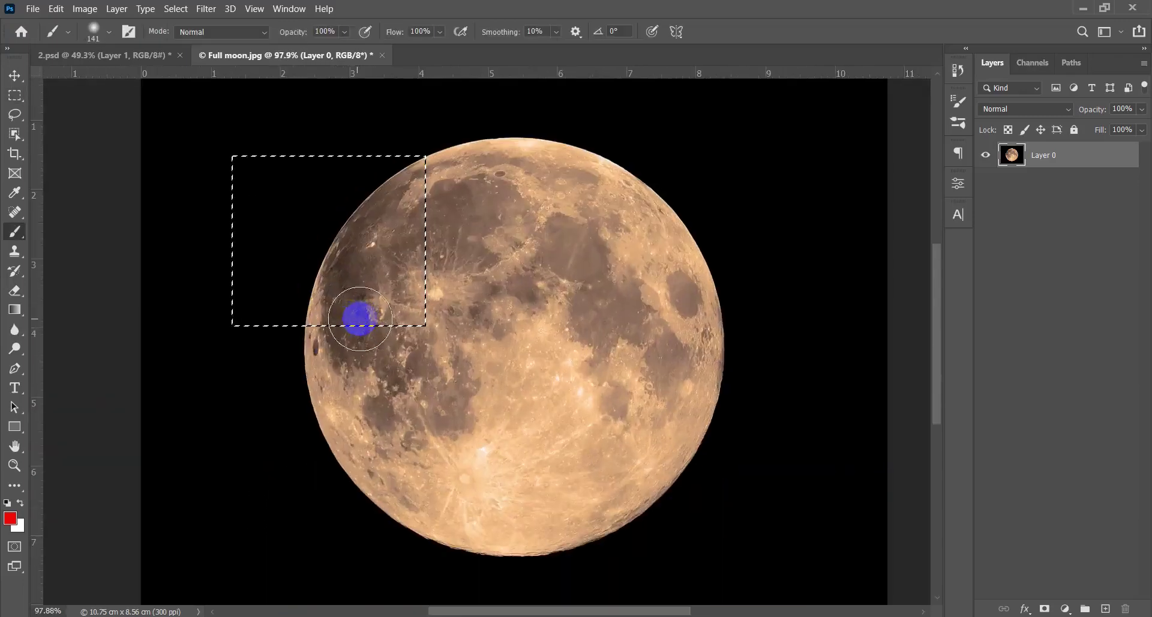
mouse_move(419, 364)
left_mouse_down()
mouse_move(246, 380)
mouse_move(501, 129)
mouse_move(268, 292)
mouse_move(363, 124)
mouse_move(237, 180)
mouse_move(242, 166)
left_mouse_up()
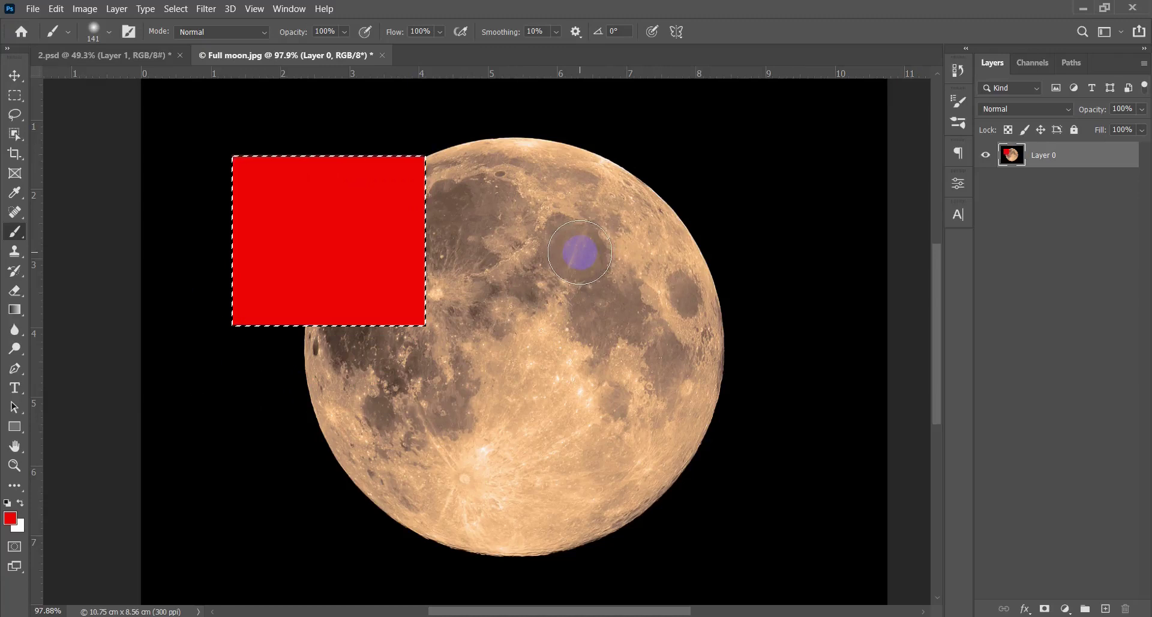
key("ctrl+z")
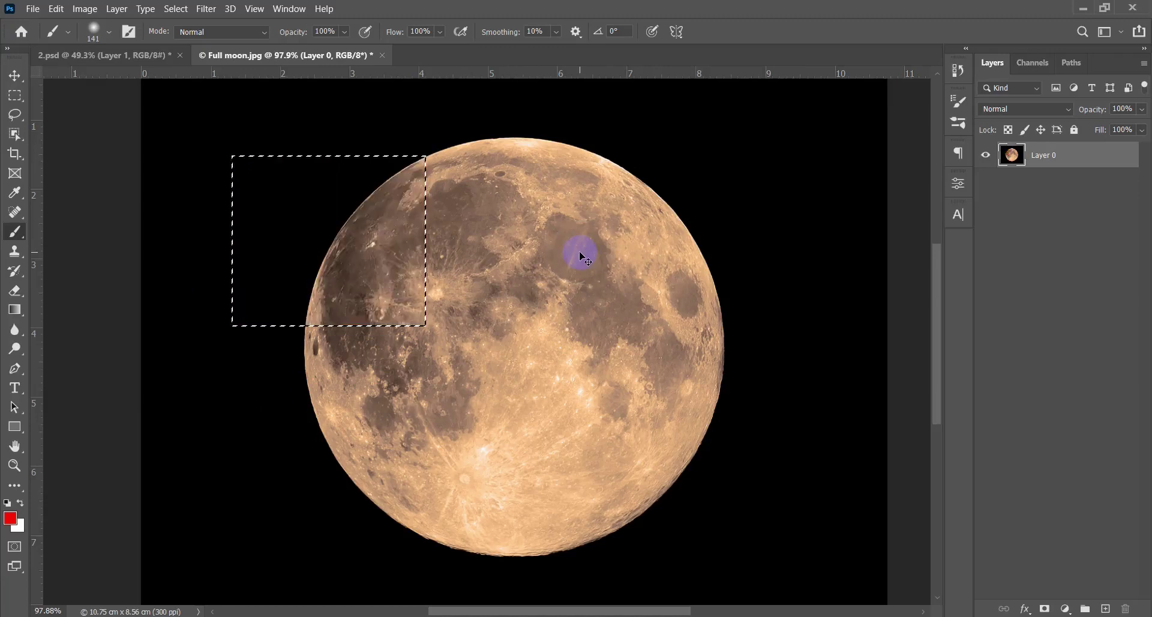
Step: Dismiss the Discover window and clear the rectangular selection
key("ctrl+f")
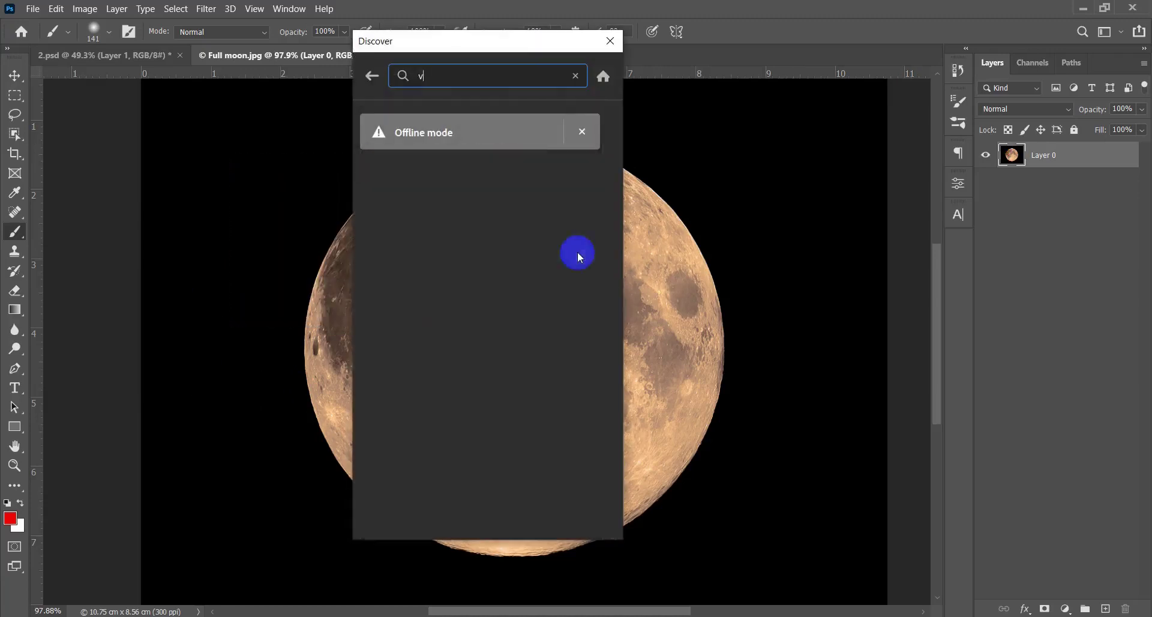
left_click(610, 38)
key("v")
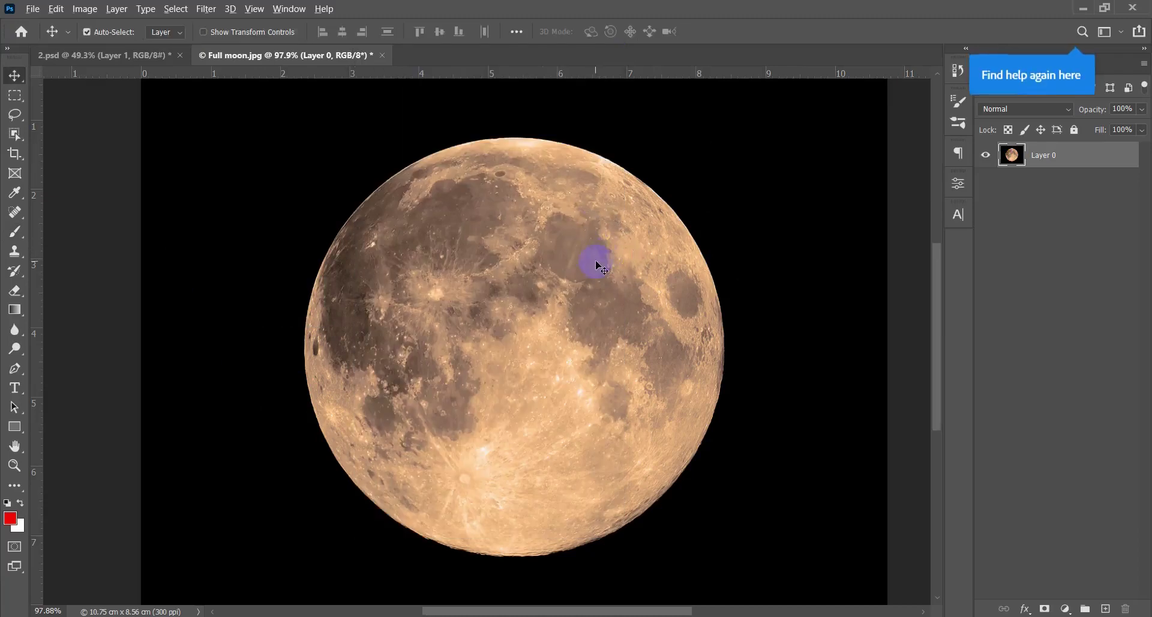
scroll(603, 278, "down", 3)
scroll(592, 287, "up", 1)
scroll(586, 288, "up", 1)
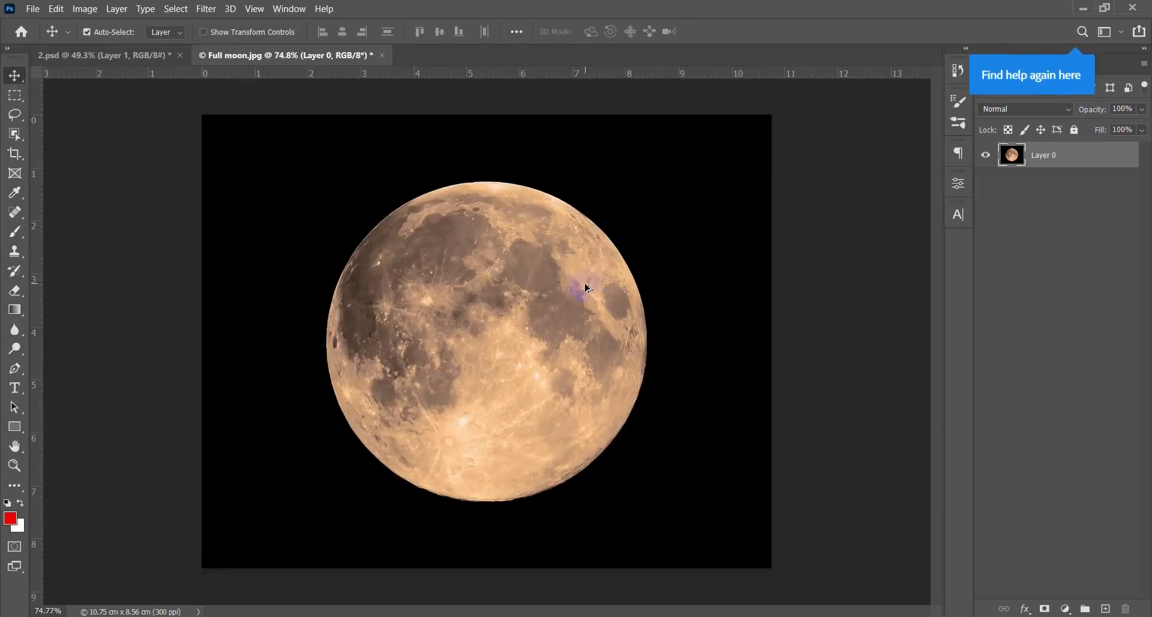
Step: Enclose the whole moon tightly with a rectangular marquee and enlarge the Brush to 209 px
key("m")
mouse_move(318, 179)
left_mouse_down()
mouse_move(556, 406)
mouse_move(590, 406)
mouse_move(622, 486)
mouse_move(646, 502)
left_mouse_up()
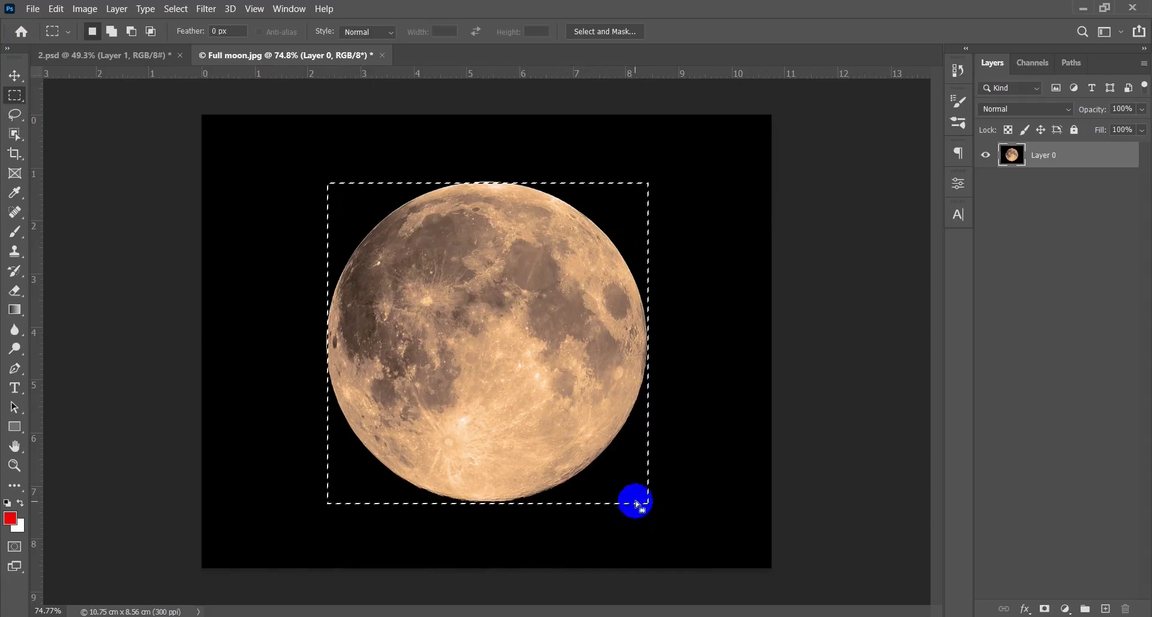
key("b")
right_click(637, 480, "alt")
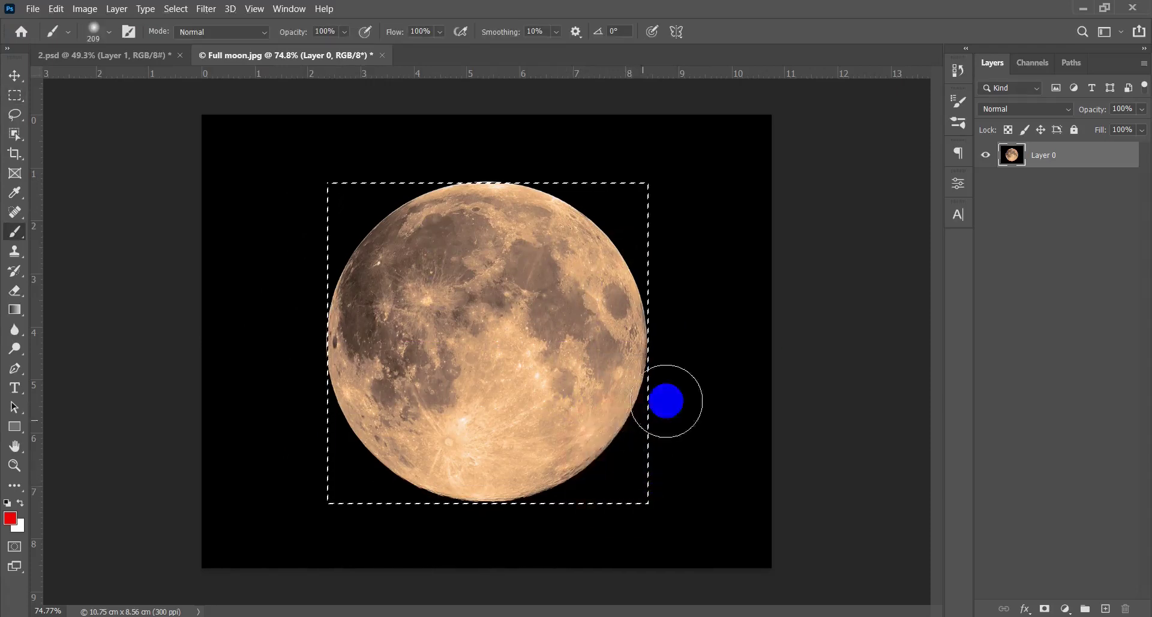
Step: Invert the selection so it covers the background outside the moon's rectangle
left_click_drag(666, 401, 633, 451)
mouse_move(779, 489)
left_mouse_down()
mouse_move(270, 475)
mouse_move(379, 462)
left_mouse_up()
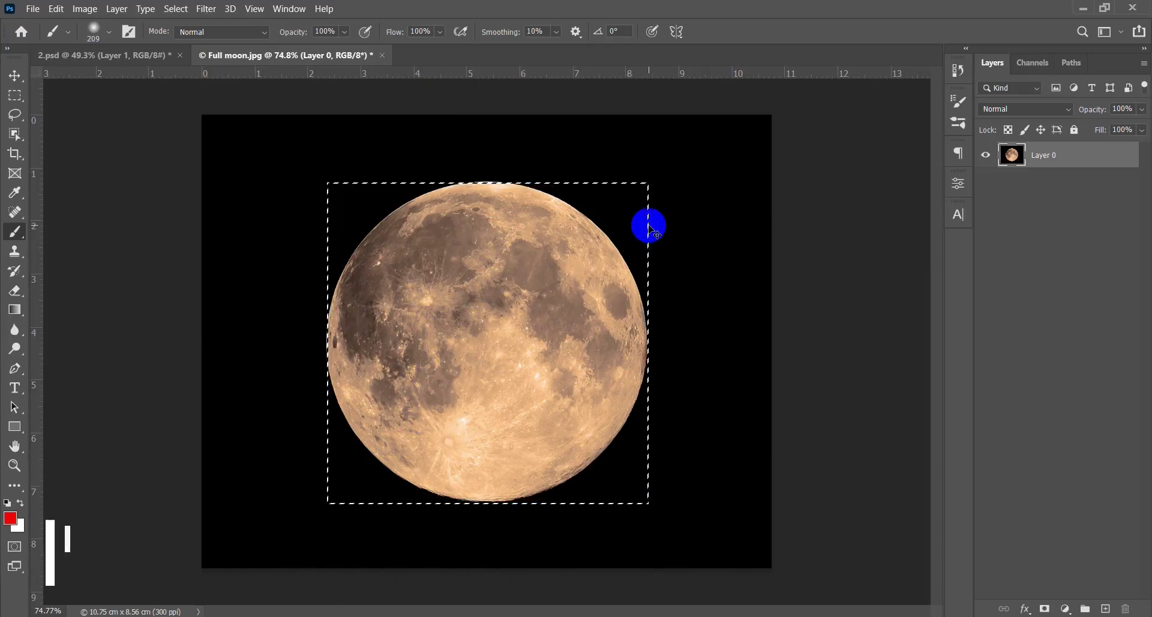
key("ctrl+shift+i")
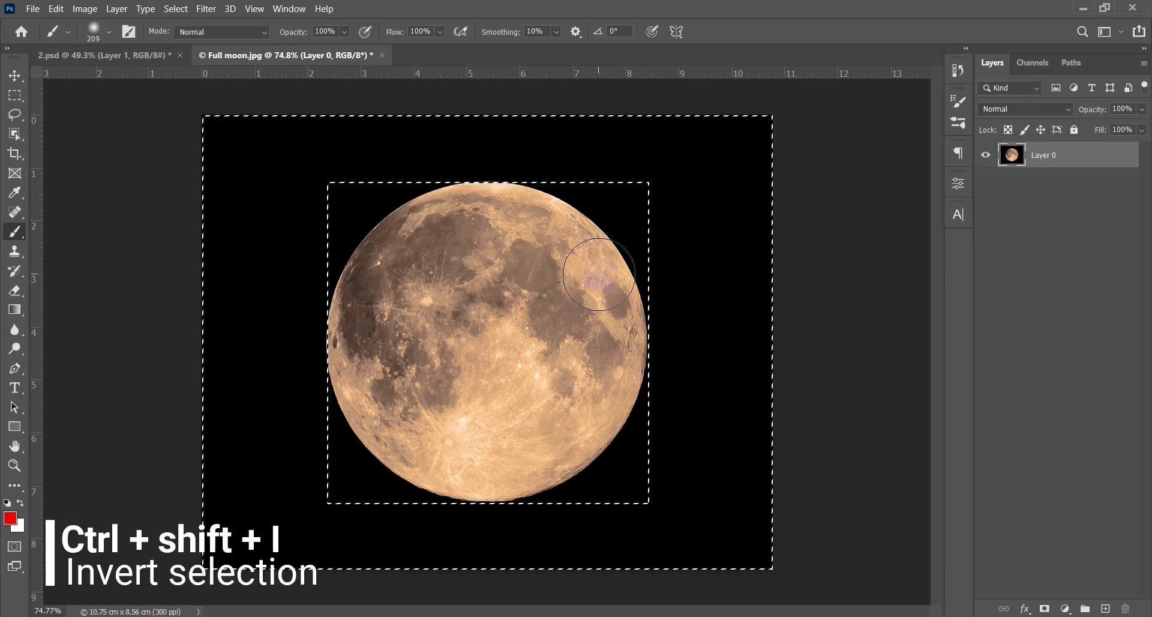
Step: Paint the background outside the moon's rectangle red within the inverted selection, and undo the painting
left_click_drag(549, 255, 553, 266)
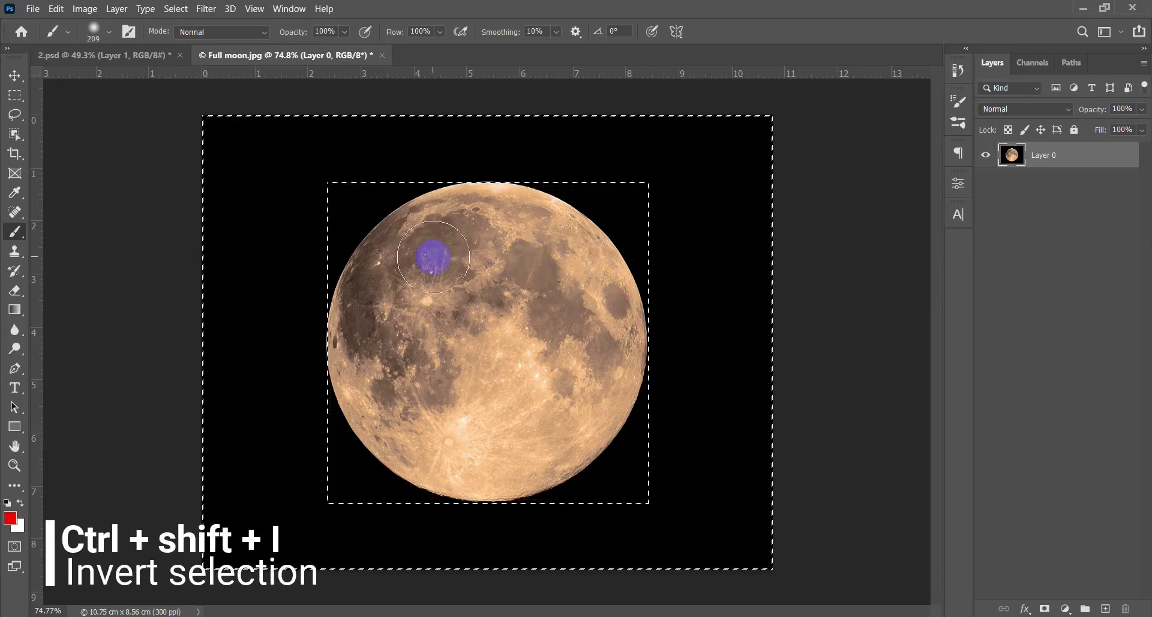
mouse_move(362, 321)
left_mouse_down()
mouse_move(322, 390)
mouse_move(244, 409)
mouse_move(546, 180)
mouse_move(30, 473)
mouse_move(777, 92)
mouse_move(524, 465)
mouse_move(660, 528)
mouse_move(594, 257)
mouse_move(463, 391)
left_mouse_up()
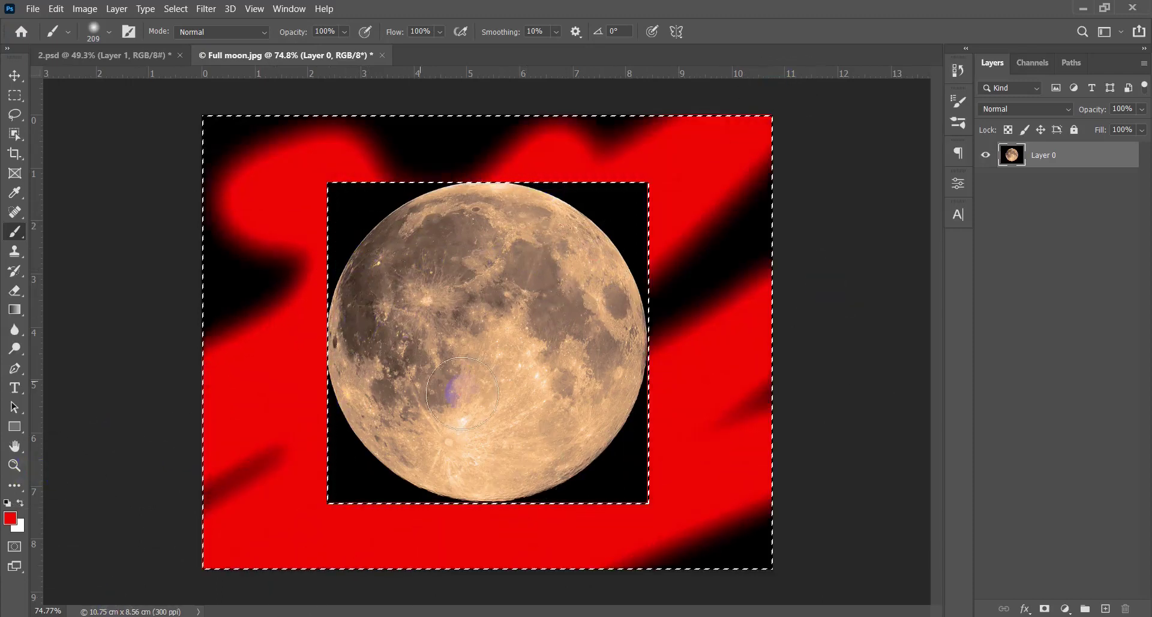
key("ctrl+z")
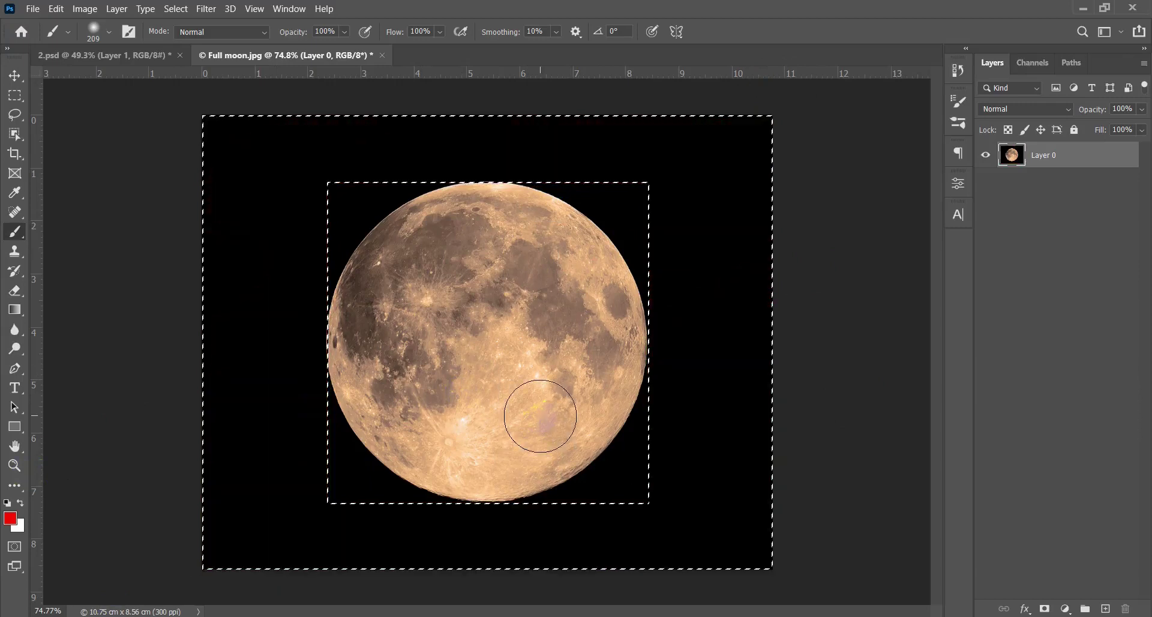
Step: Clear the inverted selection around the moon
key("ctrl+d")
key("v")
scroll(529, 360, "down", 1)
scroll(529, 360, "up", 1)
scroll(530, 359, "up", 1)
Step: Select a wide rectangle across the middle of the moon and fill it with red brush strokes
key("m")
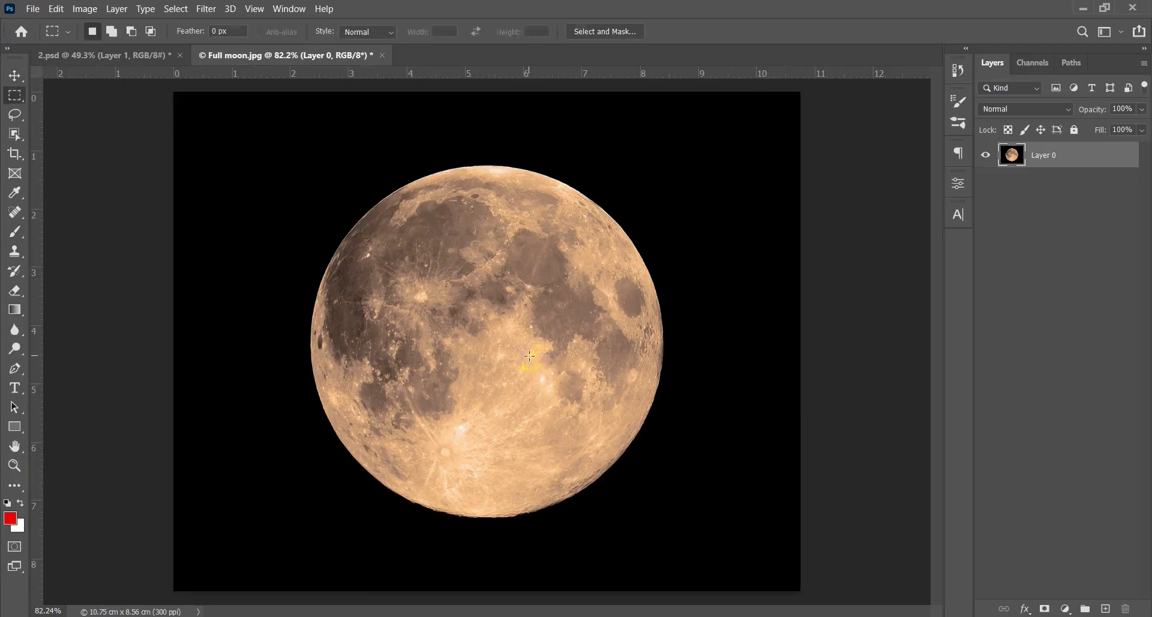
scroll(556, 329, "down", 2)
scroll(555, 332, "up", 1)
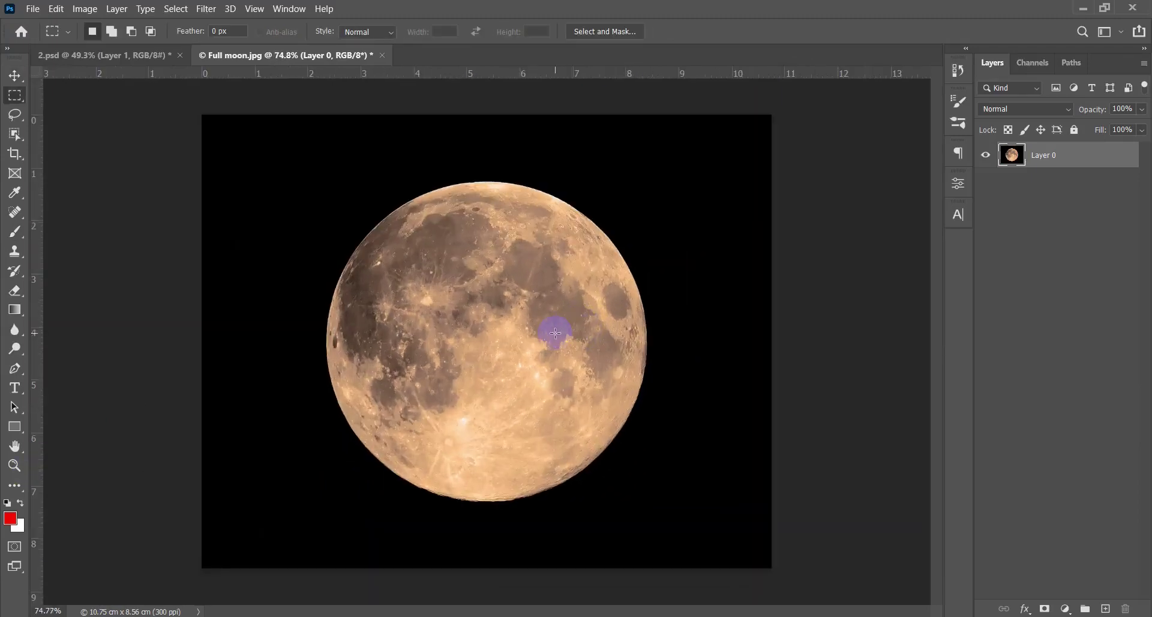
left_click_drag(666, 220, 281, 440)
key("b")
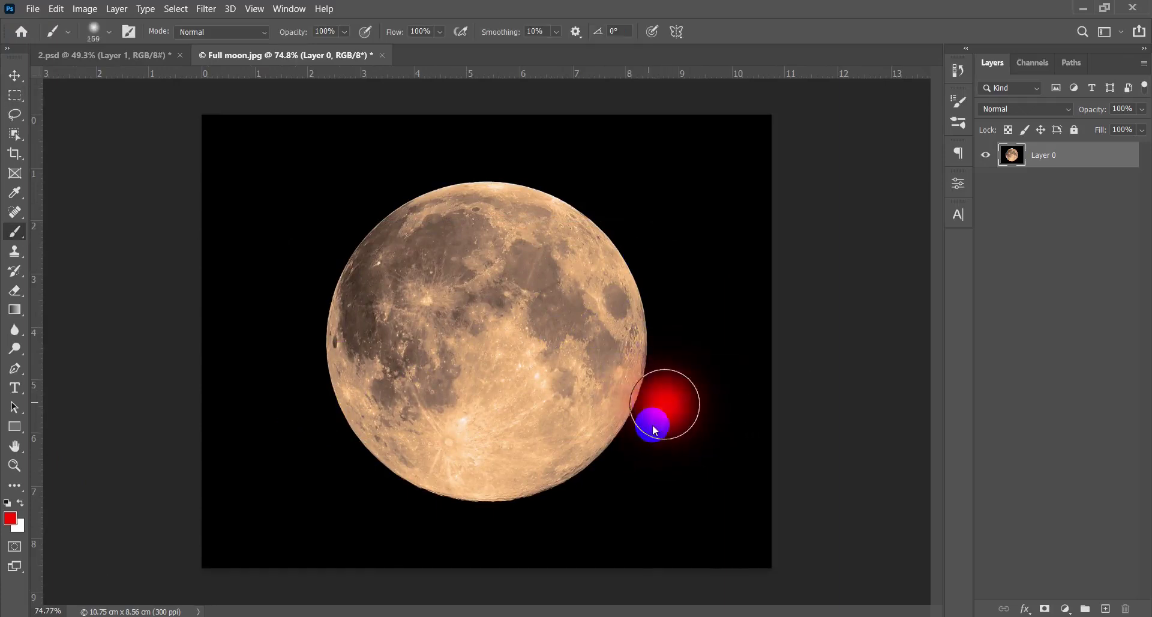
mouse_move(565, 509)
left_mouse_down()
mouse_move(879, 207)
mouse_move(804, 228)
mouse_move(570, 388)
mouse_move(134, 582)
mouse_move(19, 581)
mouse_move(26, 444)
mouse_move(329, 250)
mouse_move(234, 234)
left_mouse_up()
scroll(491, 324, "up", 2)
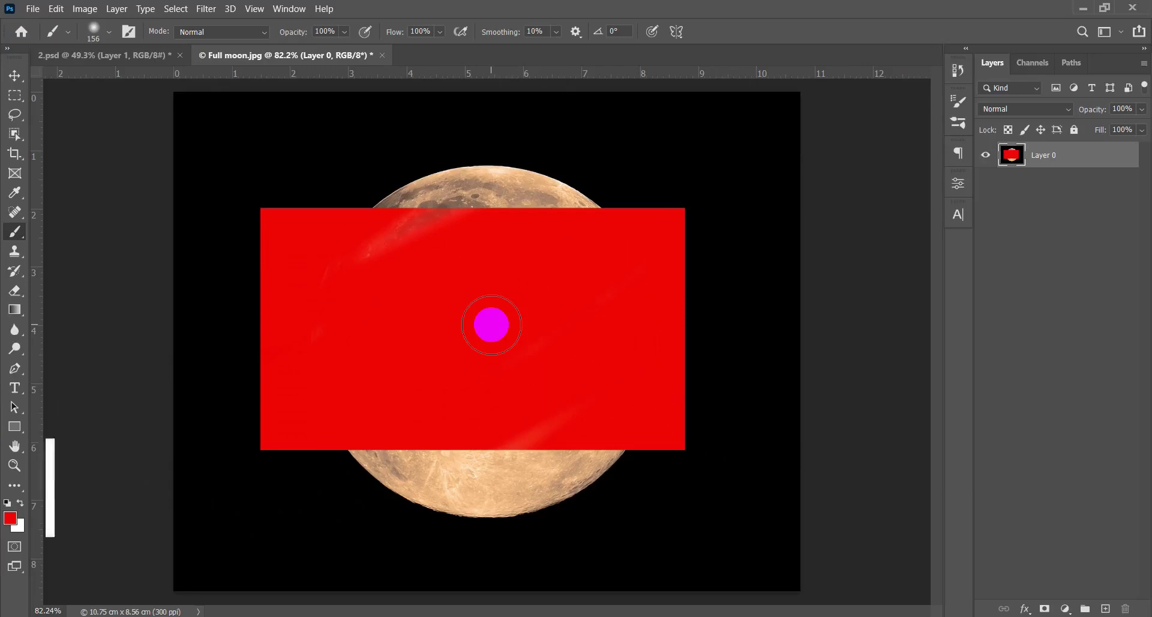
Step: Toggle the visibility of the selection outline around the red rectangle, and clear the selection
key("ctrl+h")
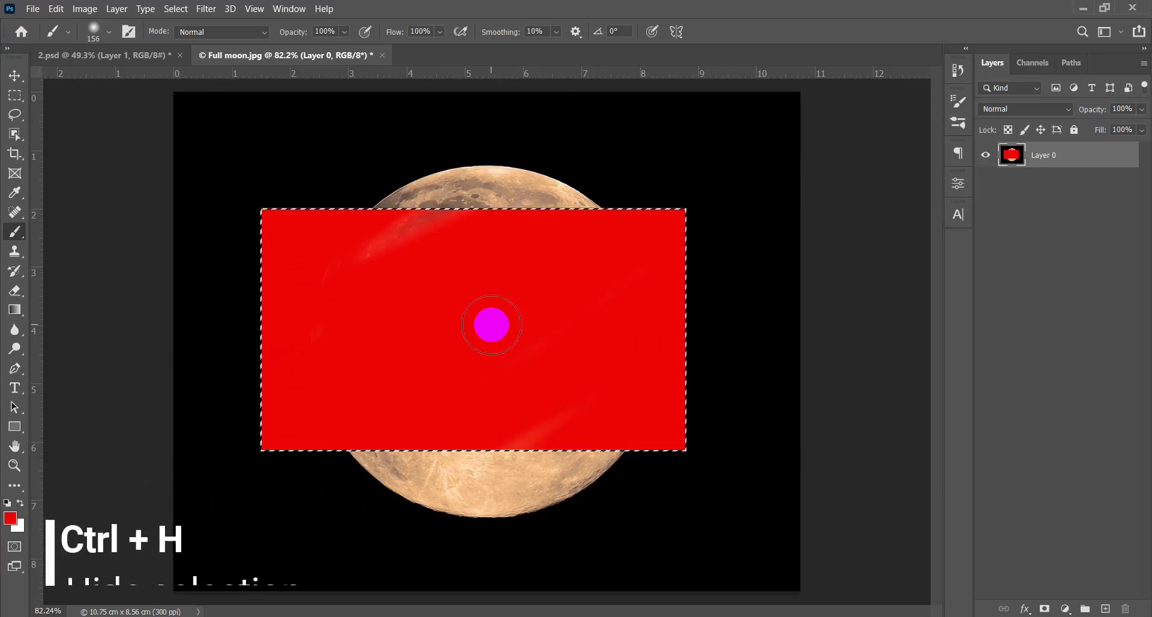
mouse_move(755, 250)
left_mouse_down()
mouse_move(257, 342)
mouse_move(640, 204)
mouse_move(282, 206)
mouse_move(366, 219)
mouse_move(571, 442)
mouse_move(527, 322)
mouse_move(585, 343)
mouse_move(599, 303)
mouse_move(655, 300)
left_mouse_up()
key("ctrl+d")
key("ctrl+h")
key("ctrl+d")
Step: Paint a thick red loop around the red rectangle, and undo all the red painting
mouse_move(738, 312)
left_mouse_down()
mouse_move(769, 260)
mouse_move(722, 169)
mouse_move(744, 492)
left_mouse_up()
mouse_move(718, 532)
left_mouse_down()
mouse_move(790, 398)
mouse_move(239, 514)
mouse_move(348, 149)
mouse_move(768, 337)
mouse_move(770, 379)
mouse_move(580, 396)
left_mouse_up()
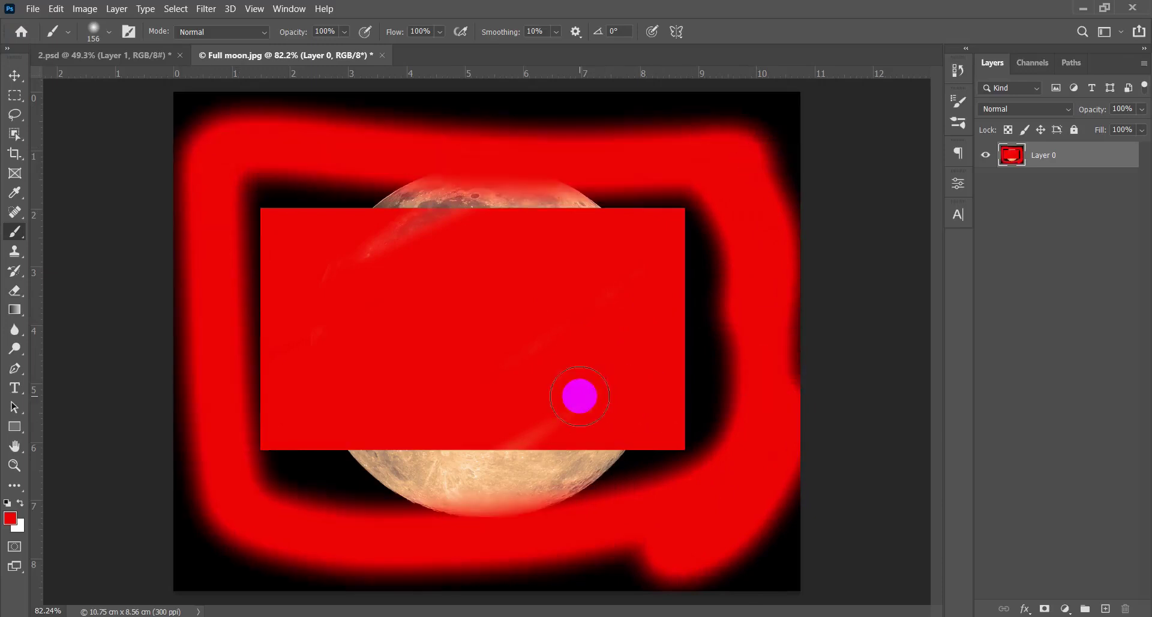
key("ctrl+z")
key("ctrl+z")
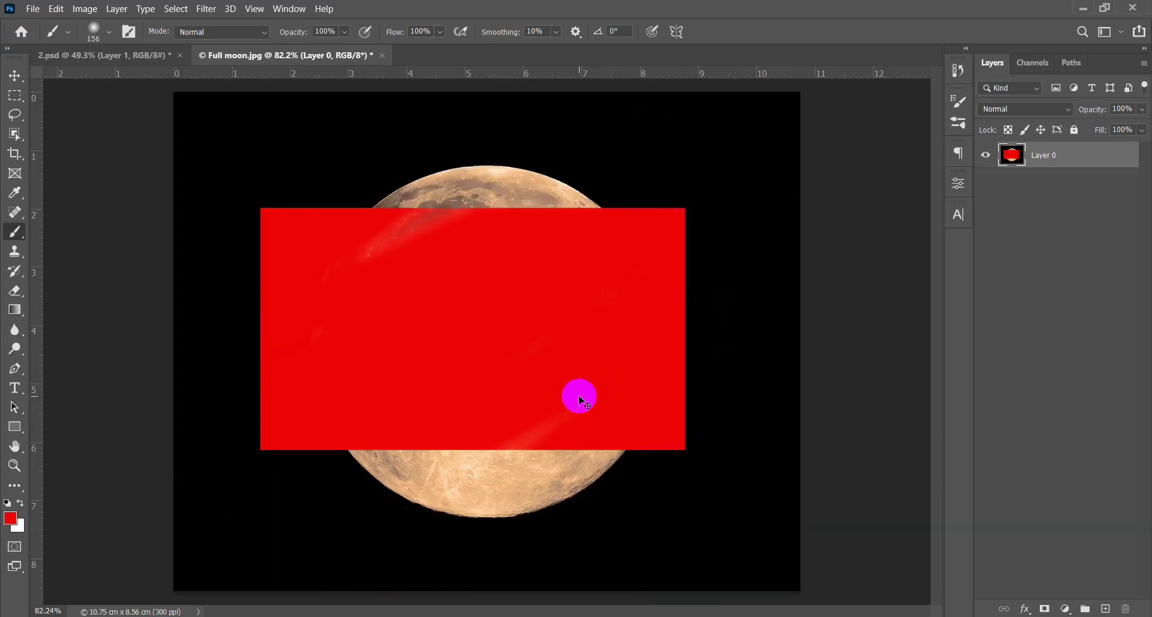
key("ctrl+z")
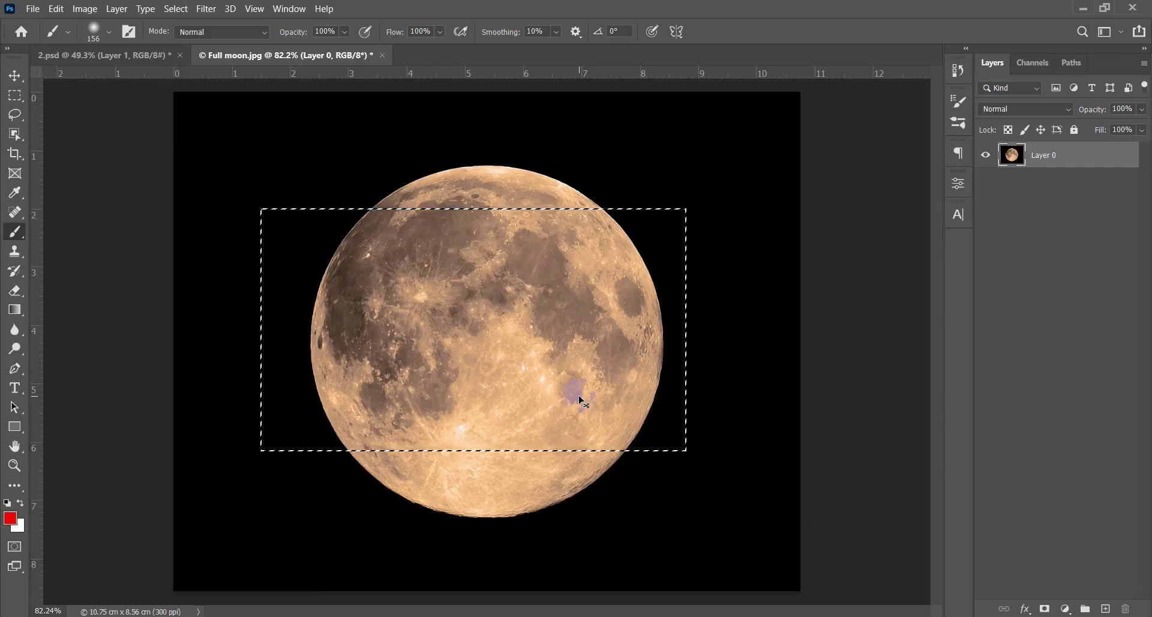
Step: Clear the rectangular selection across the moon
key("v")
scroll(573, 384, "down", 3)
scroll(573, 381, "up", 3)
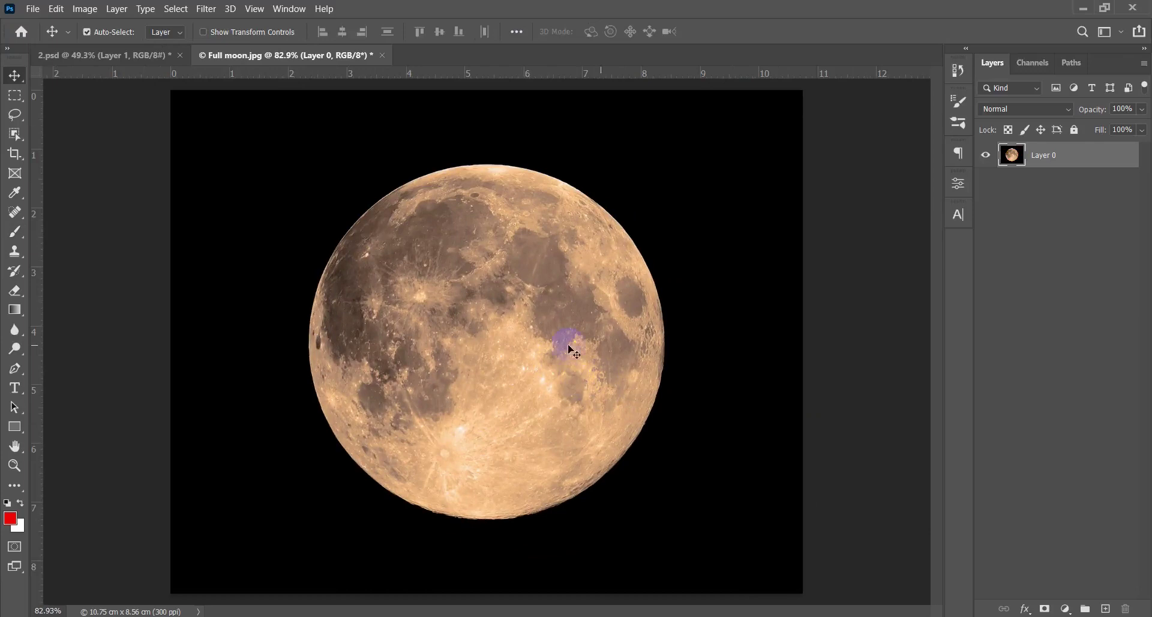
Step: Go to the 2.psd document, keep Layer 1 hidden, and add a new empty layer above it
left_click(120, 55)
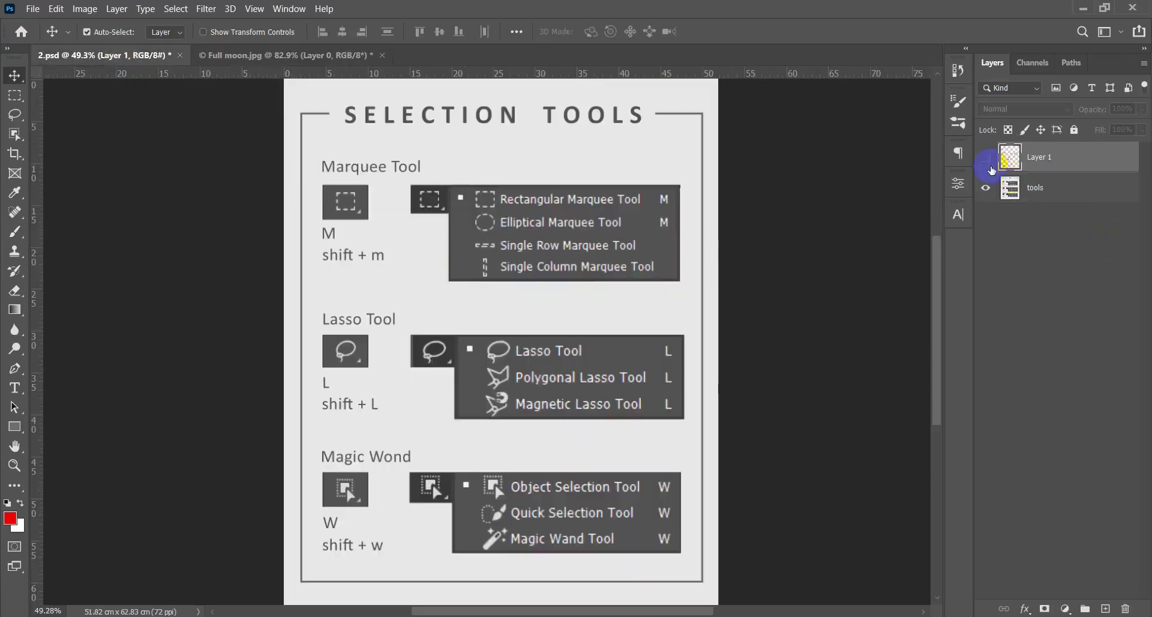
left_click(986, 158)
left_click(1105, 609)
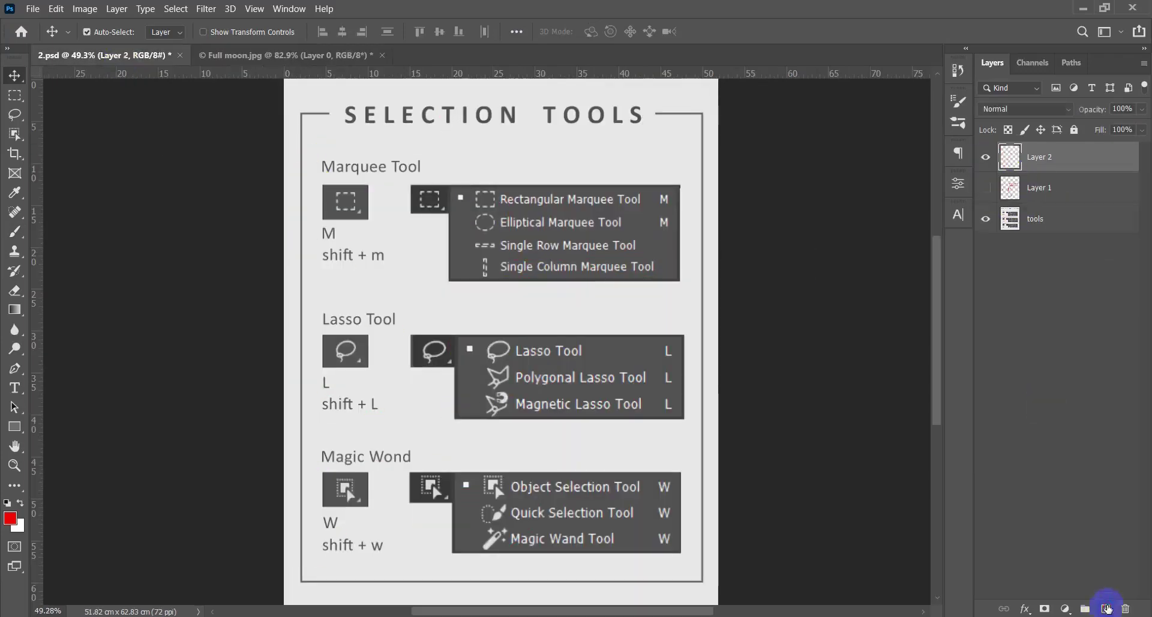
Step: Reduce the Brush to 58 px and paint a red freehand frame around the Marquee Tool section on Layer 2
key("m")
key("b")
right_click(513, 207, "alt")
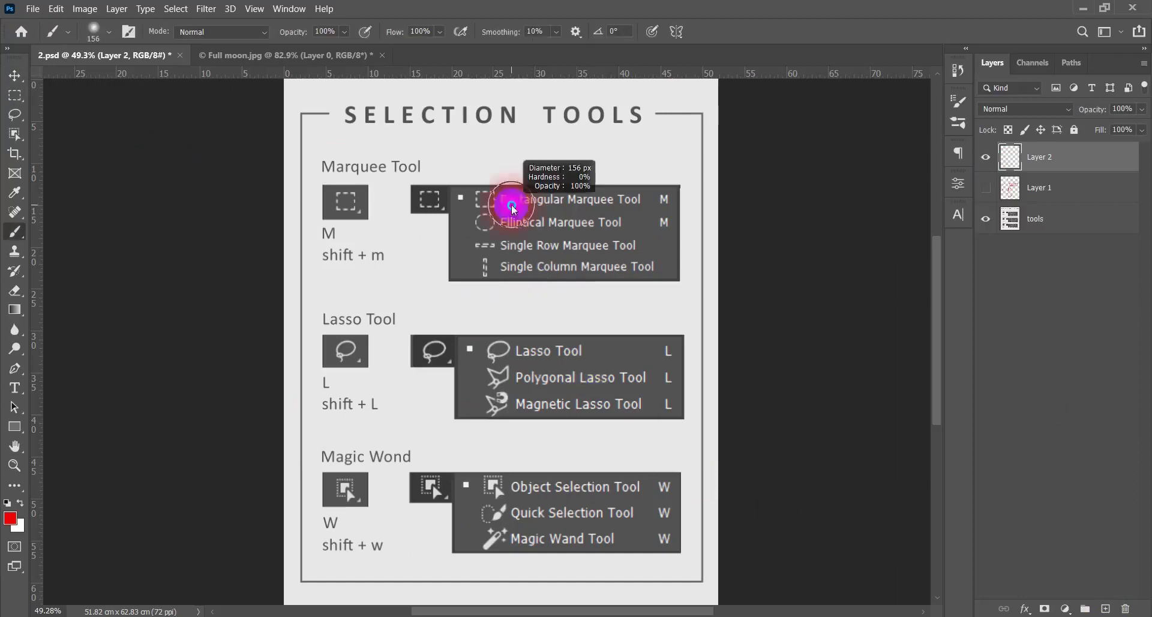
mouse_move(294, 142)
left_mouse_down()
mouse_move(401, 144)
mouse_move(700, 197)
mouse_move(461, 300)
mouse_move(290, 283)
mouse_move(313, 150)
left_mouse_up()
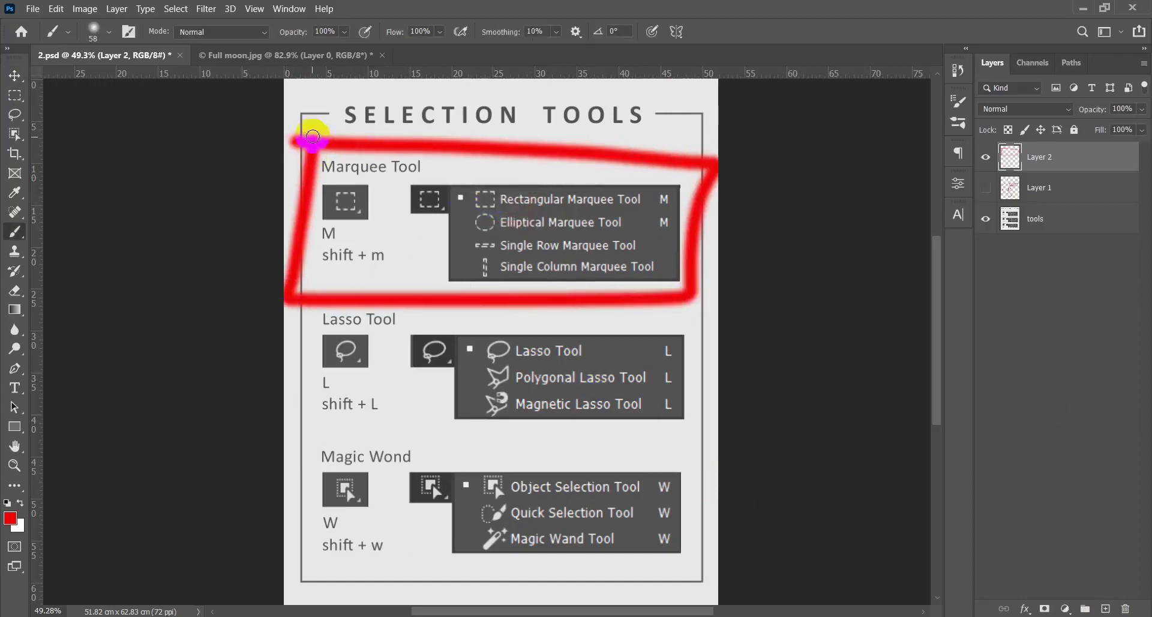
mouse_move(427, 147)
left_mouse_down()
mouse_move(278, 168)
mouse_move(438, 171)
mouse_move(435, 148)
left_mouse_up()
Step: Return to Full moon.jpg and try an unconstrained rectangular marquee over most of the moon
left_click(231, 55)
scroll(529, 342, "down", 1)
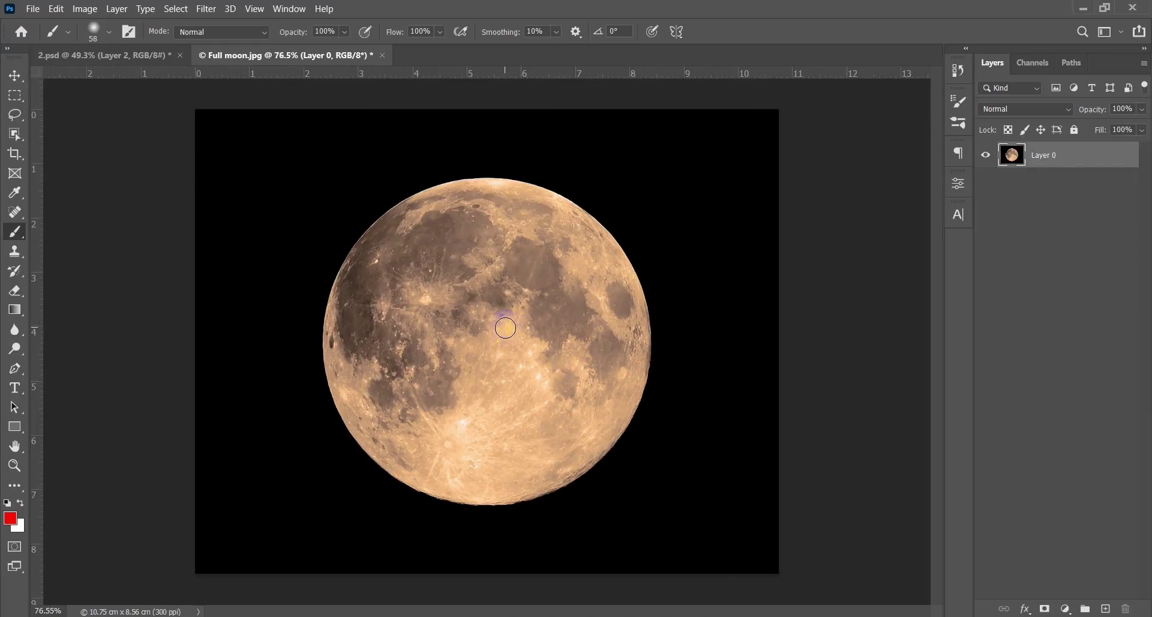
key("m")
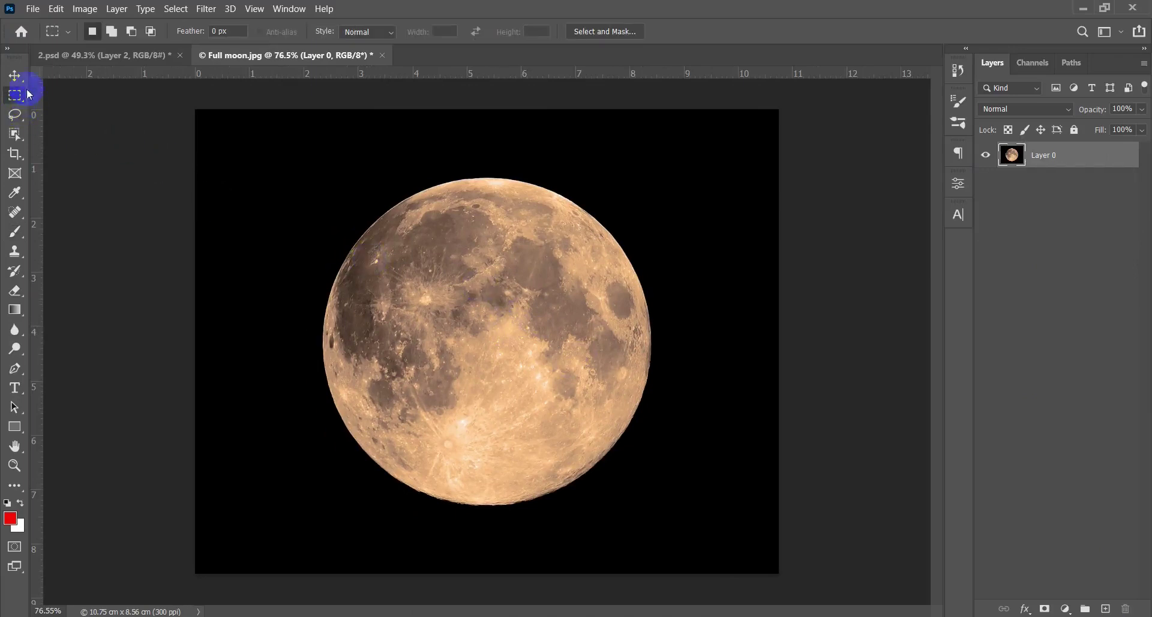
left_click_drag(21, 96, 93, 97)
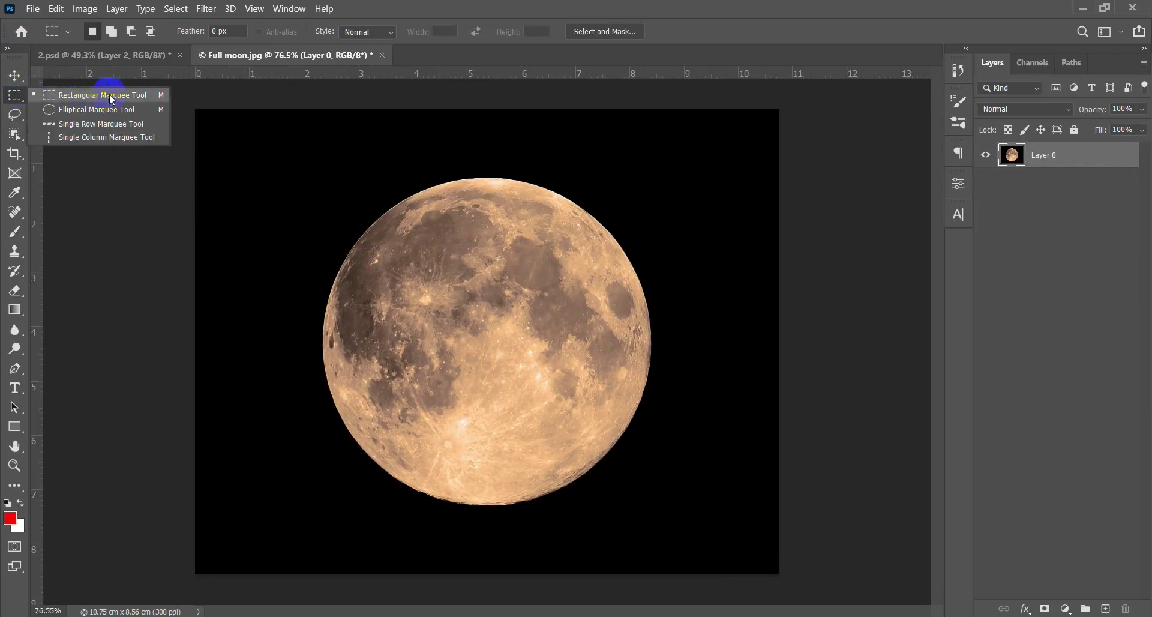
left_click(642, 5)
left_click_drag(304, 191, 704, 478)
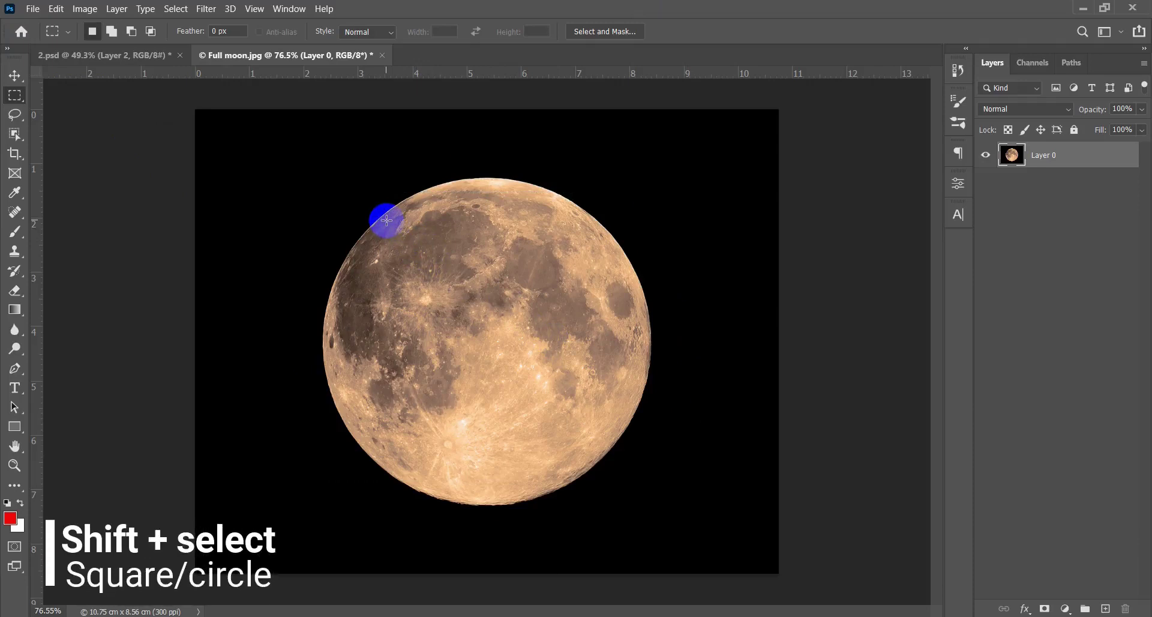
Step: Enclose the moon in a rectangular marquee constrained to a square, and clear the selection
left_click_drag(323, 167, 681, 474)
left_click_drag(709, 514, 688, 529)
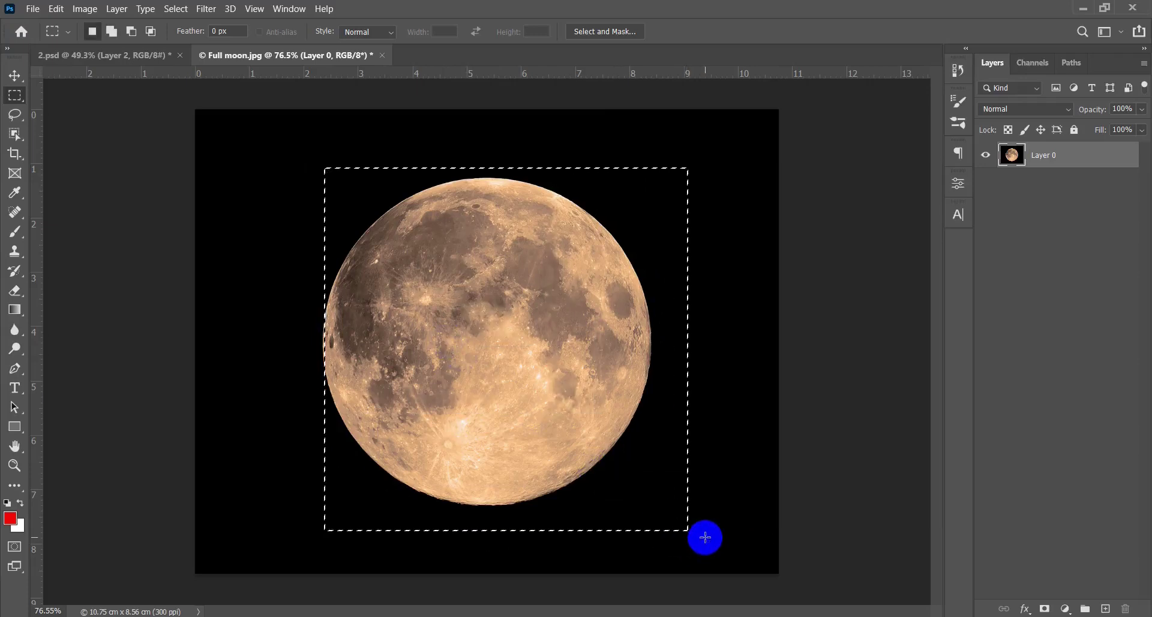
left_click(687, 531)
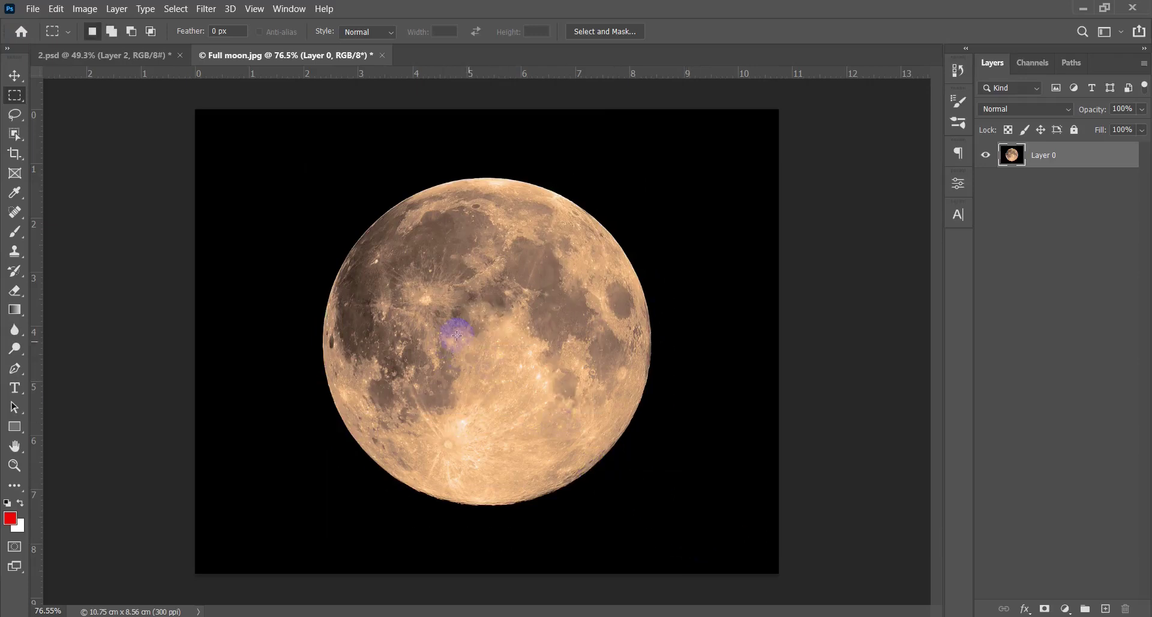
left_click(326, 217)
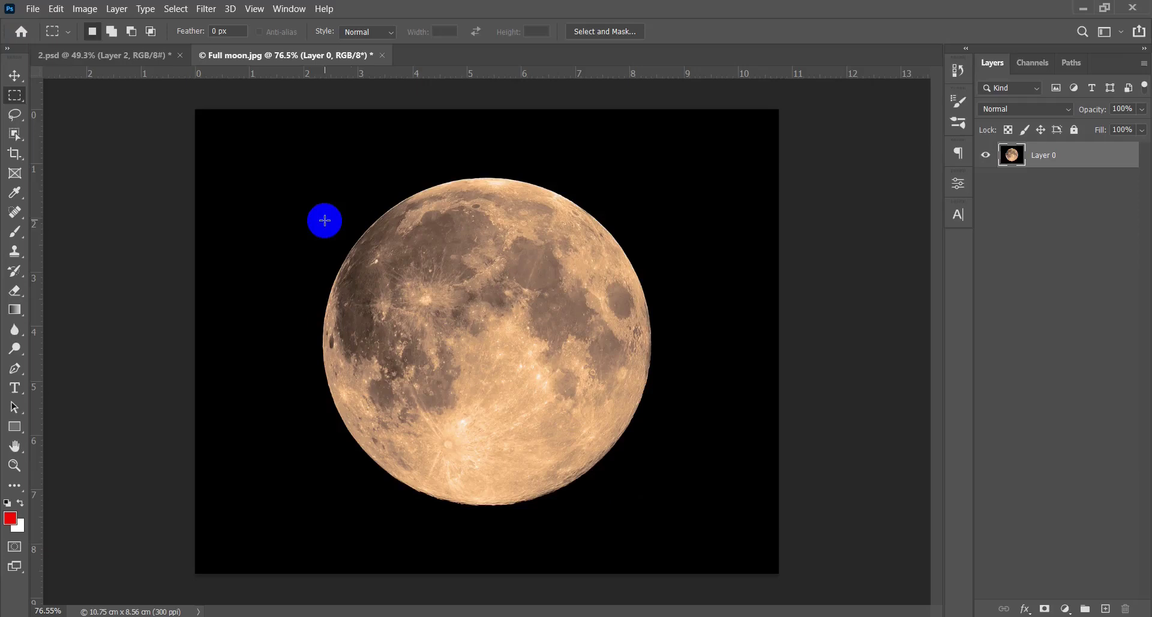
Step: Draw another marquee around the moon while repositioning it mid-draw, and clear the selection
left_click_drag(315, 167, 693, 565)
key("space")
left_click(692, 300)
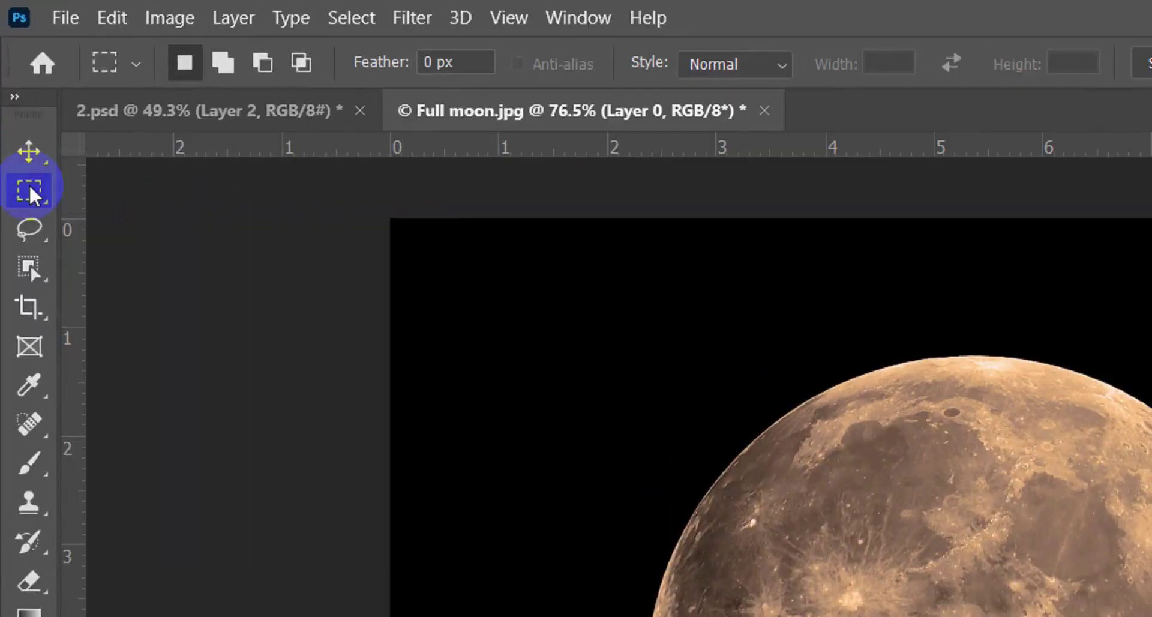
Step: Cycle through the marquee tool variants and activate the Elliptical Marquee tool
right_click(30, 192)
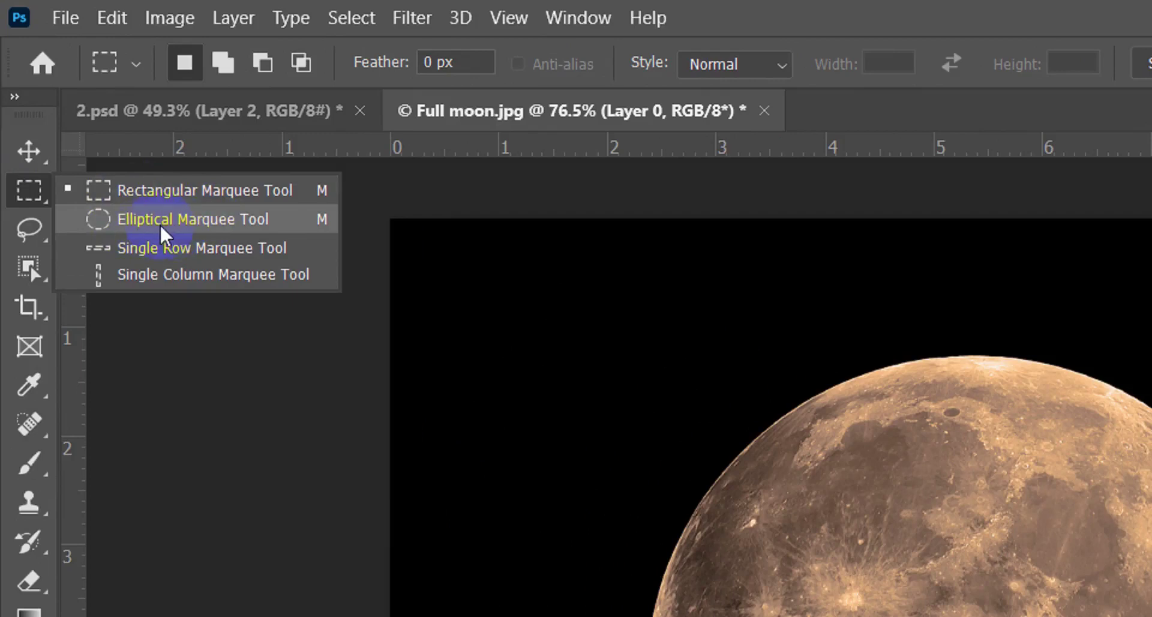
key("Escape")
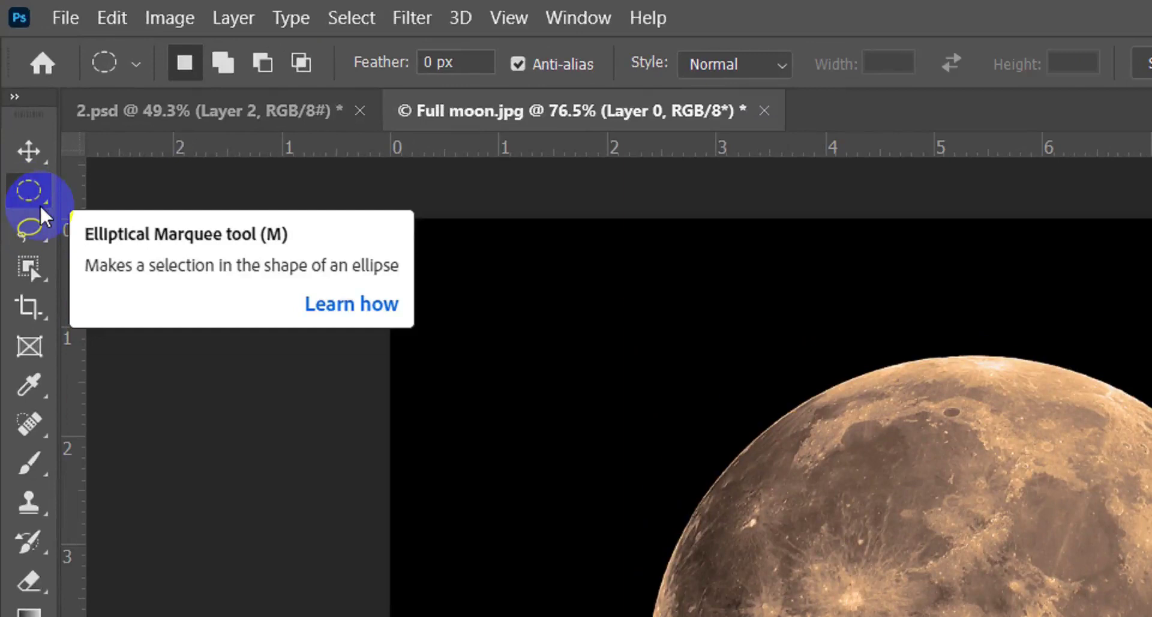
key("shift+m")
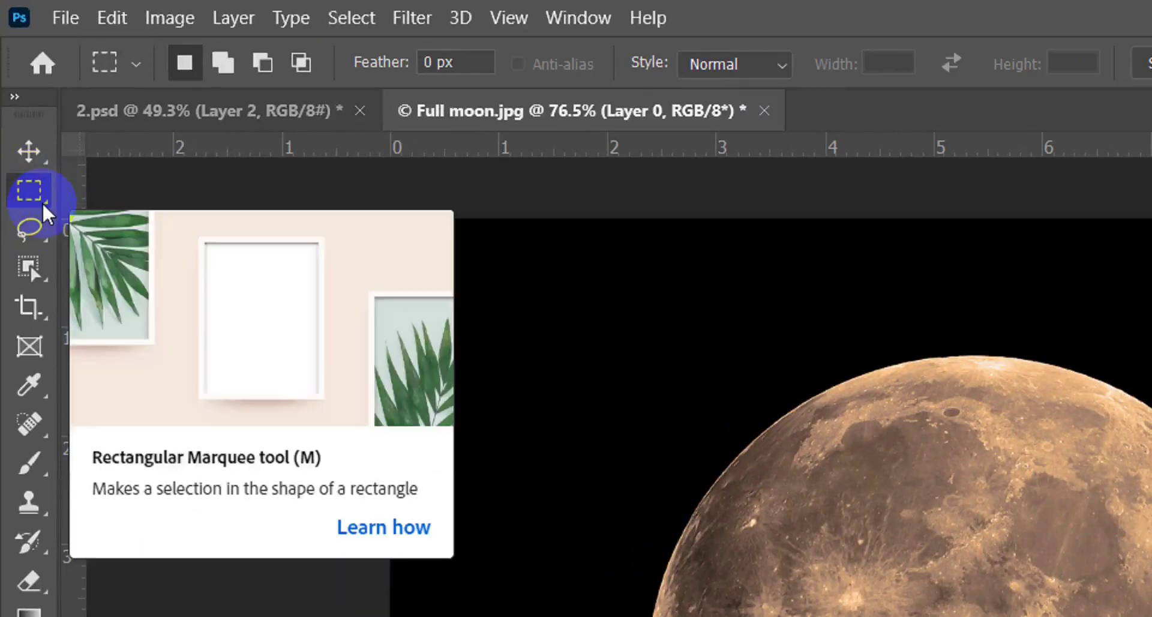
key("shift+m")
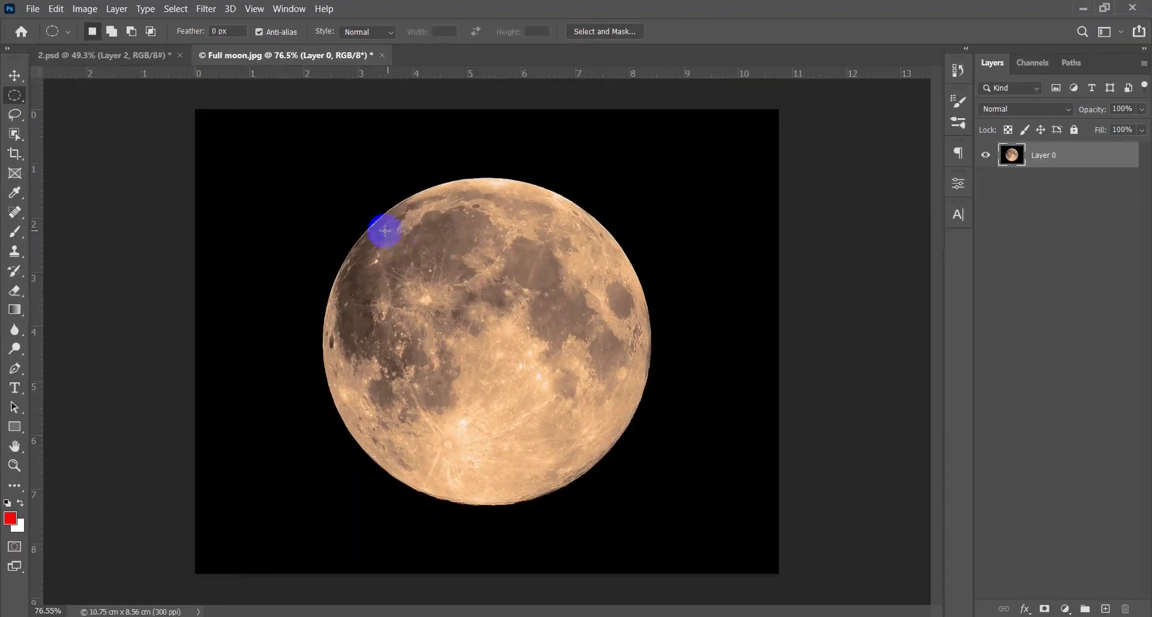
Step: Draw an elliptical marquee across the moon's lower-left area, reposition it, and clear the selection
left_click_drag(329, 260, 593, 436)
left_click_drag(446, 328, 490, 408)
left_click(601, 393)
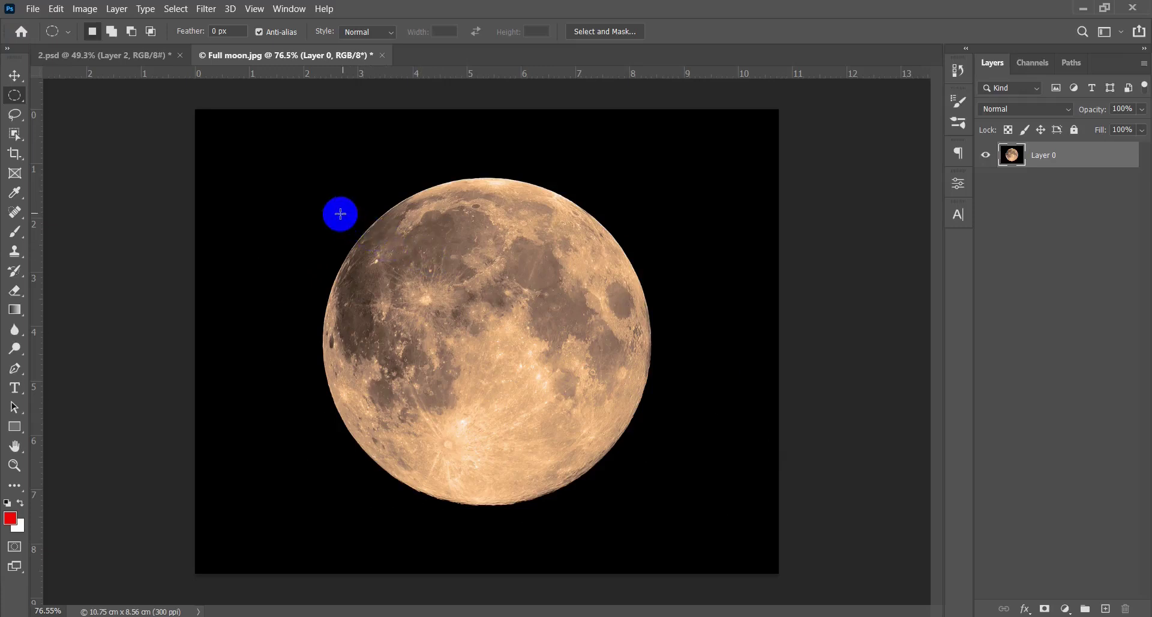
Step: Fit a circular elliptical marquee to the moon's edge and paint it fully red with a 223 px Brush
mouse_move(328, 184)
left_mouse_down()
mouse_move(589, 437)
mouse_move(624, 438)
mouse_move(716, 505)
left_mouse_up()
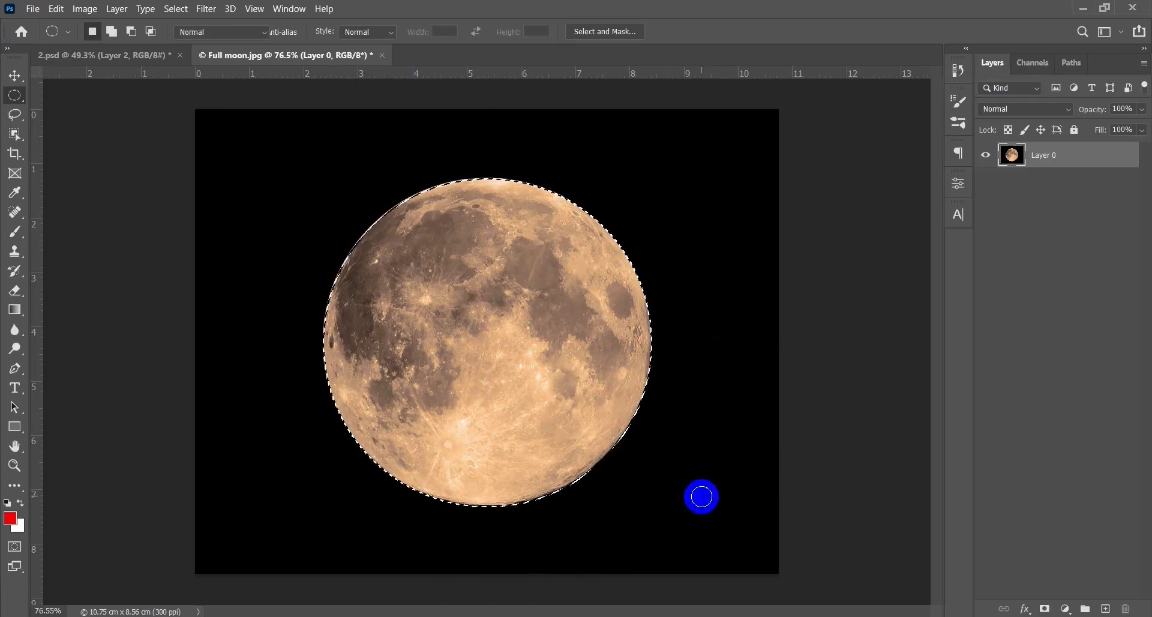
key("b")
mouse_move(666, 476)
left_mouse_down()
mouse_move(713, 482)
mouse_move(387, 567)
mouse_move(378, 552)
mouse_move(695, 331)
mouse_move(507, 342)
mouse_move(678, 215)
mouse_move(639, 190)
mouse_move(352, 279)
mouse_move(567, 132)
mouse_move(654, 282)
mouse_move(544, 192)
mouse_move(610, 398)
left_mouse_up()
key("ctrl+d")
key("ctrl+shift+d")
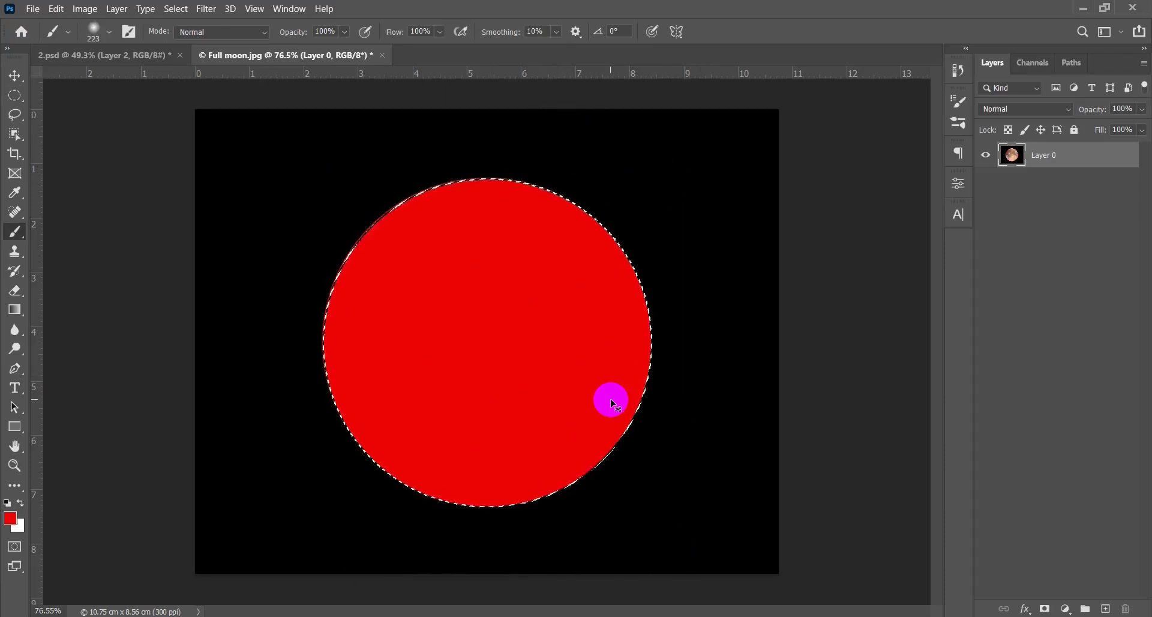
Step: Discard the red painting on the moon and clear the circular selection
key("F12")
key("ctrl+d")
key("v")
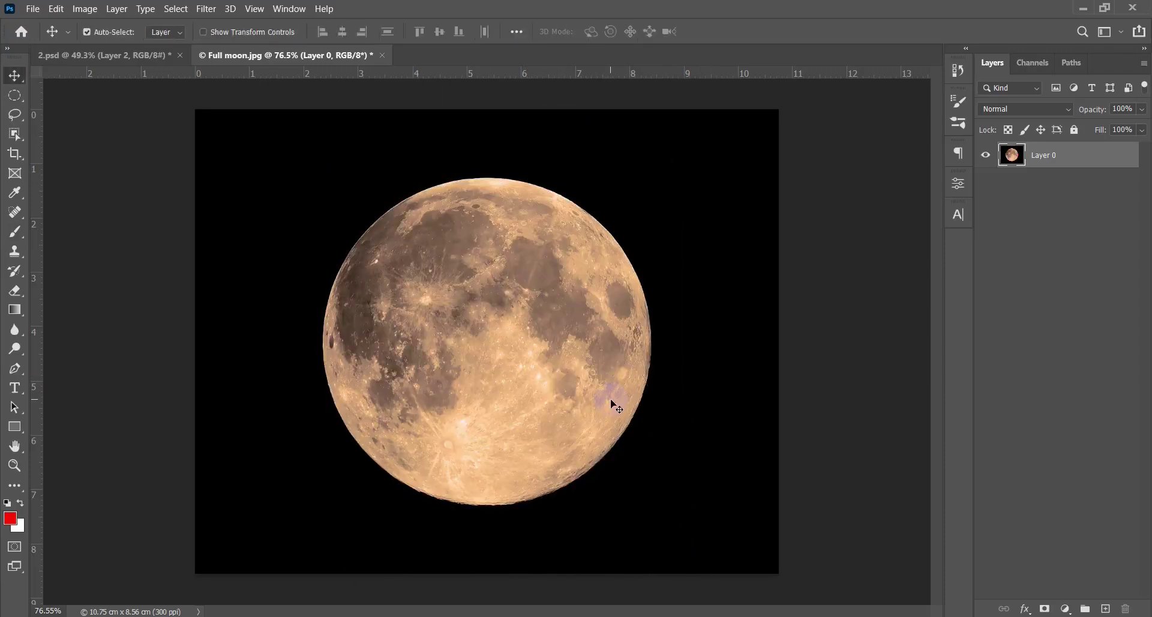
Step: Select a one-pixel-high row just above the moon with the Single Row Marquee tool, and inspect it at pixel level
left_click_drag(503, 356, 535, 375)
scroll(536, 375, "down", 4)
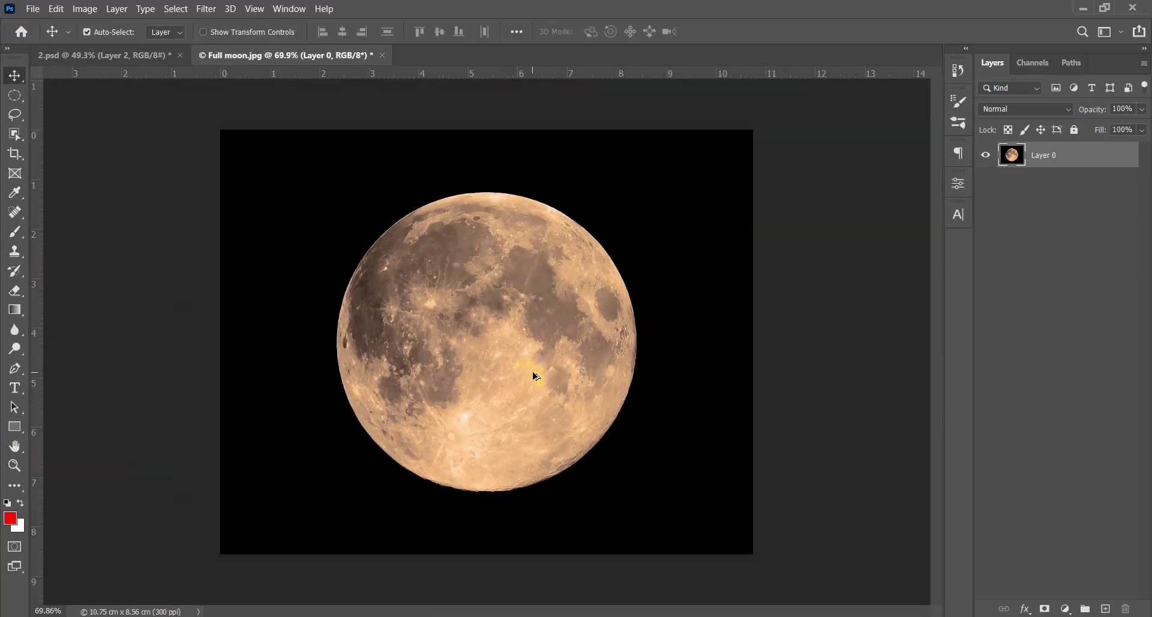
left_click_drag(19, 97, 118, 127)
left_click(511, 173)
scroll(270, 155, "up", 10)
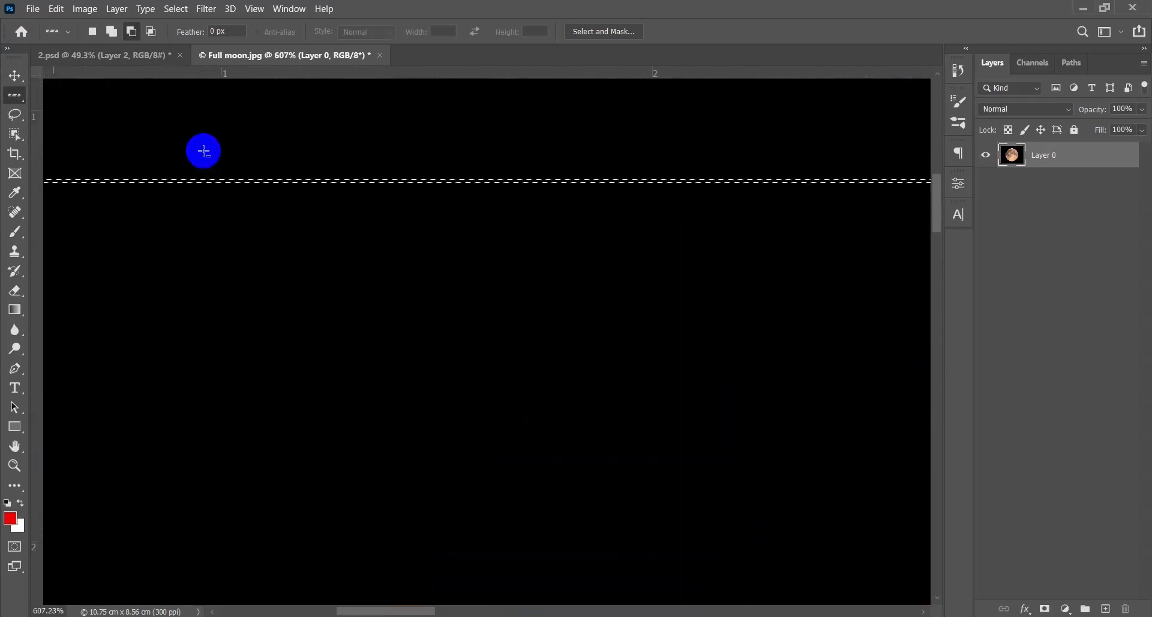
scroll(450, 267, "up", 8)
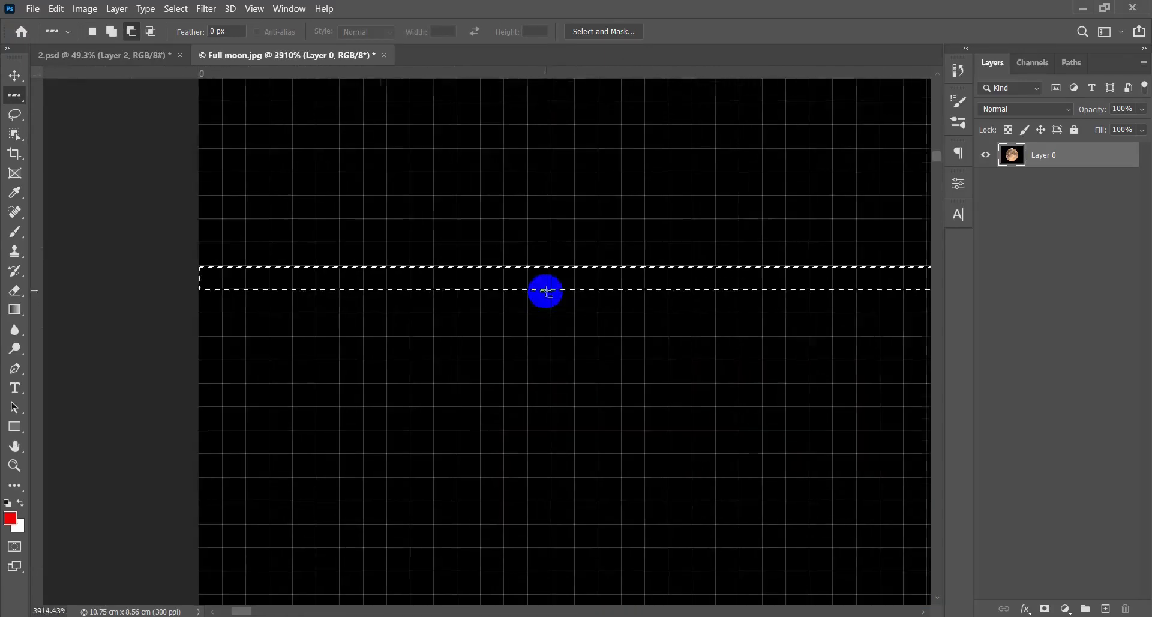
Step: Clear the single-row selection, restore the Rectangular Marquee tool as the active marquee, and switch to the Move tool
scroll(488, 269, "down", 15)
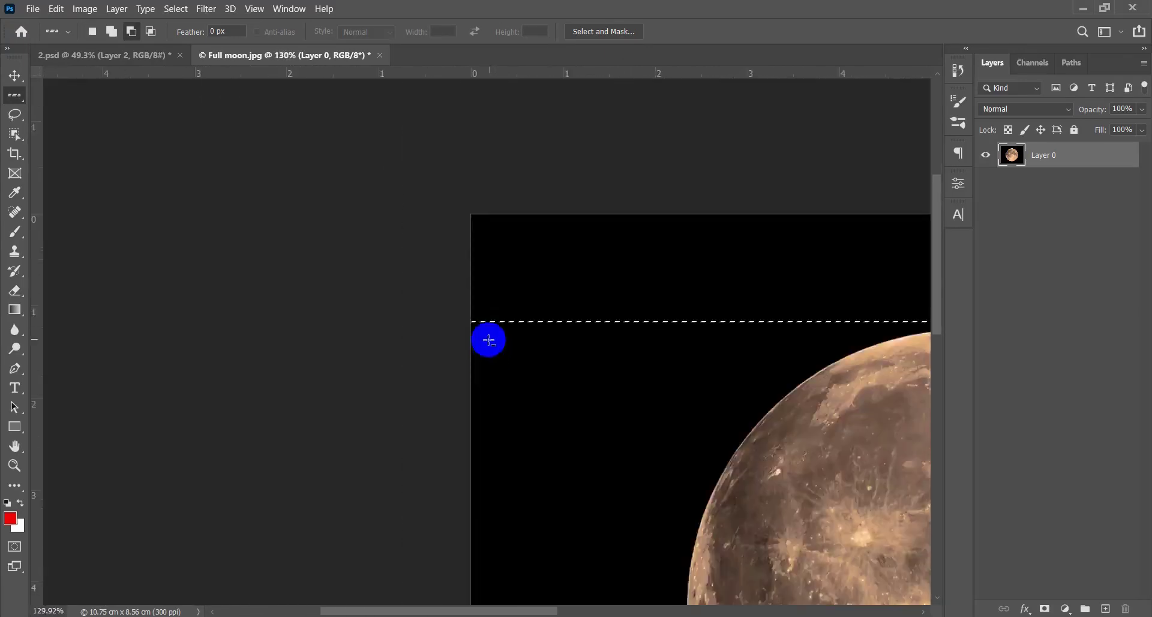
scroll(468, 324, "down", 4)
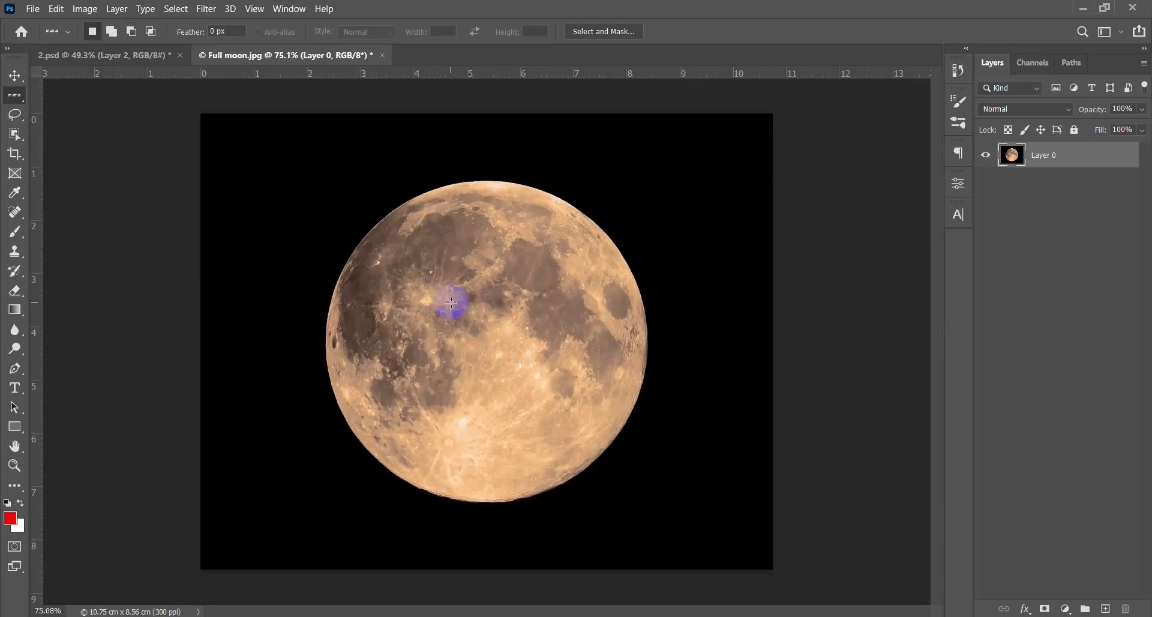
scroll(340, 246, "up", 1)
right_click(14, 95)
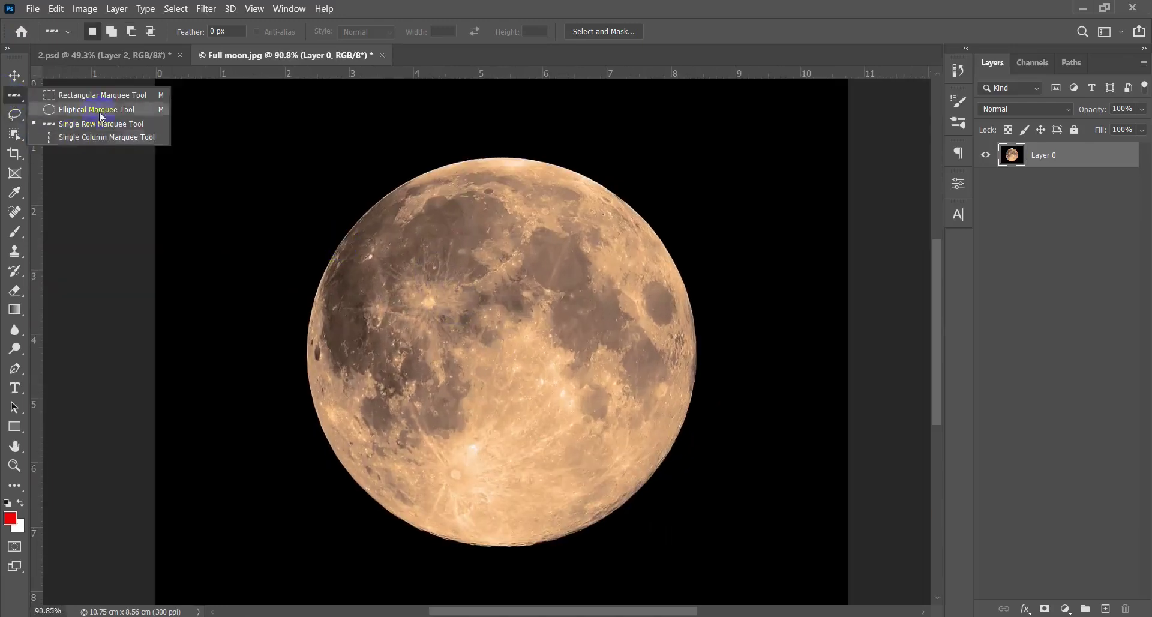
left_click(90, 95)
key("v")
scroll(192, 213, "down", 2)
scroll(265, 238, "up", 1)
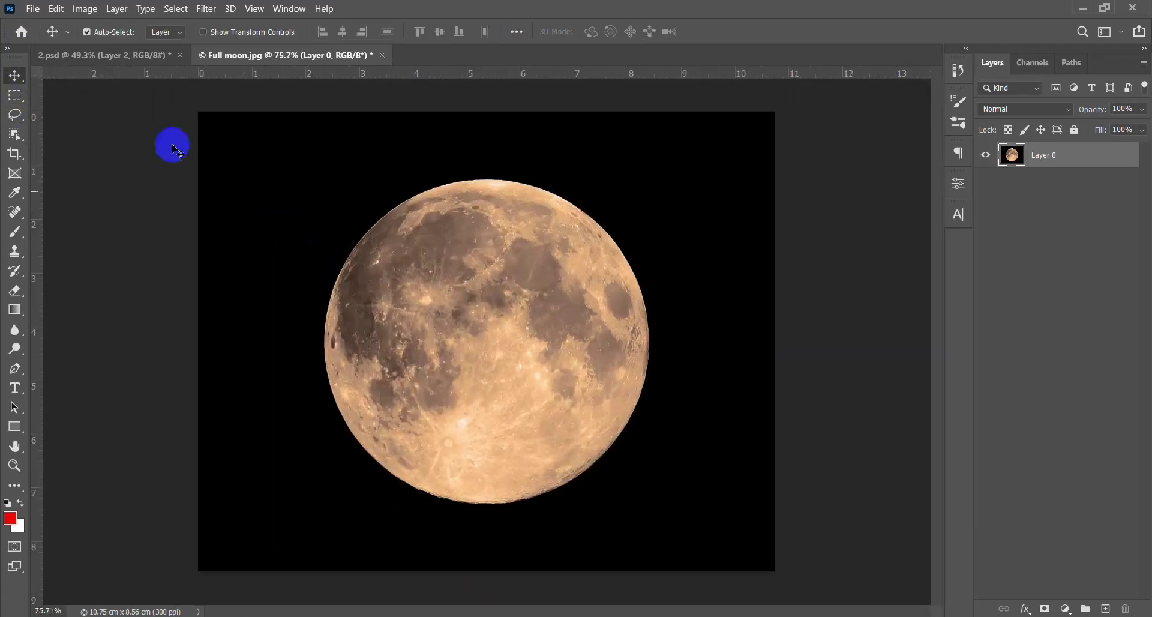
Step: In 2.psd, hide Layer 2 with the red marquee markings and add a new empty layer above it
left_click(124, 56)
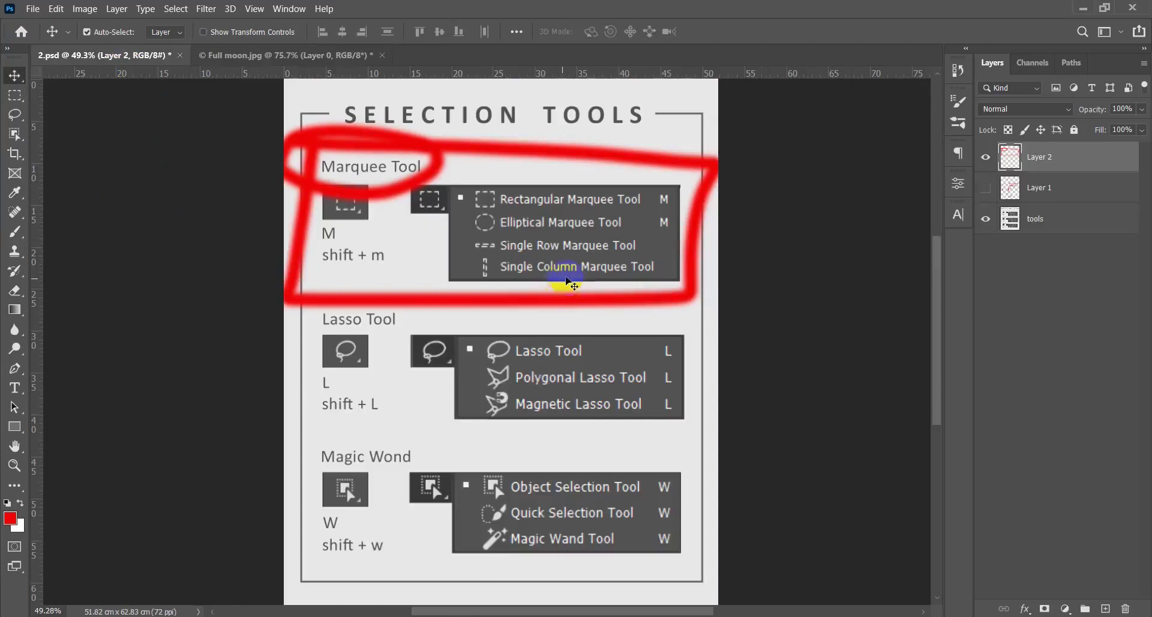
left_click(311, 55)
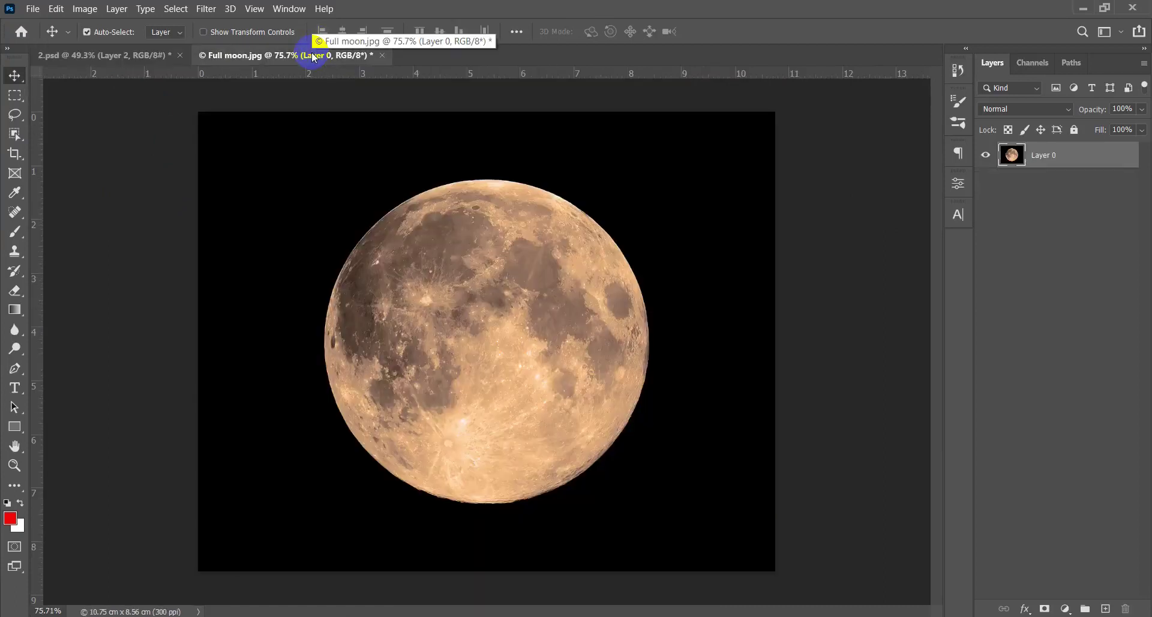
left_click(115, 53)
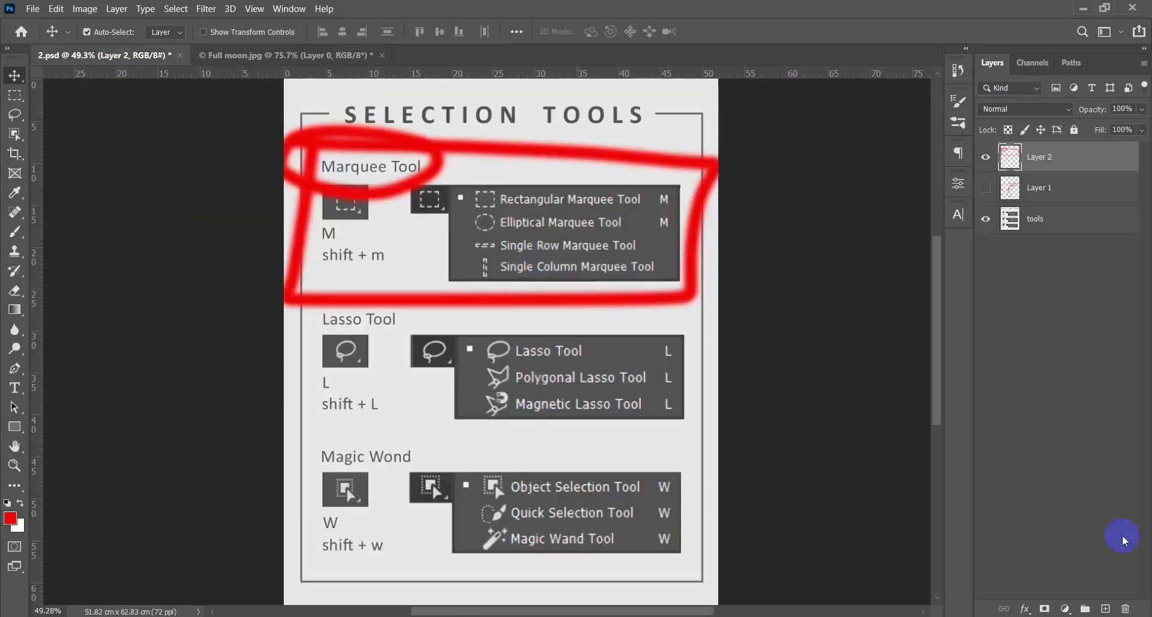
left_click(986, 168)
left_click(1106, 608)
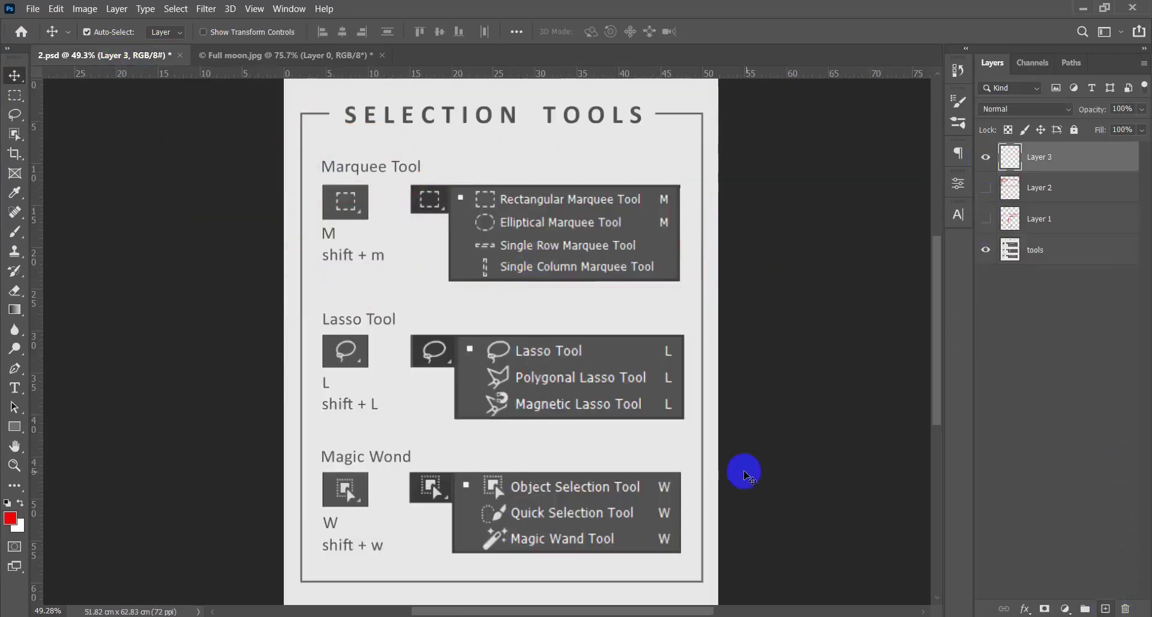
Step: Frame the Lasso Tool section in red on the new layer with a 74 px Brush and start circling its heading
key("m")
key("b")
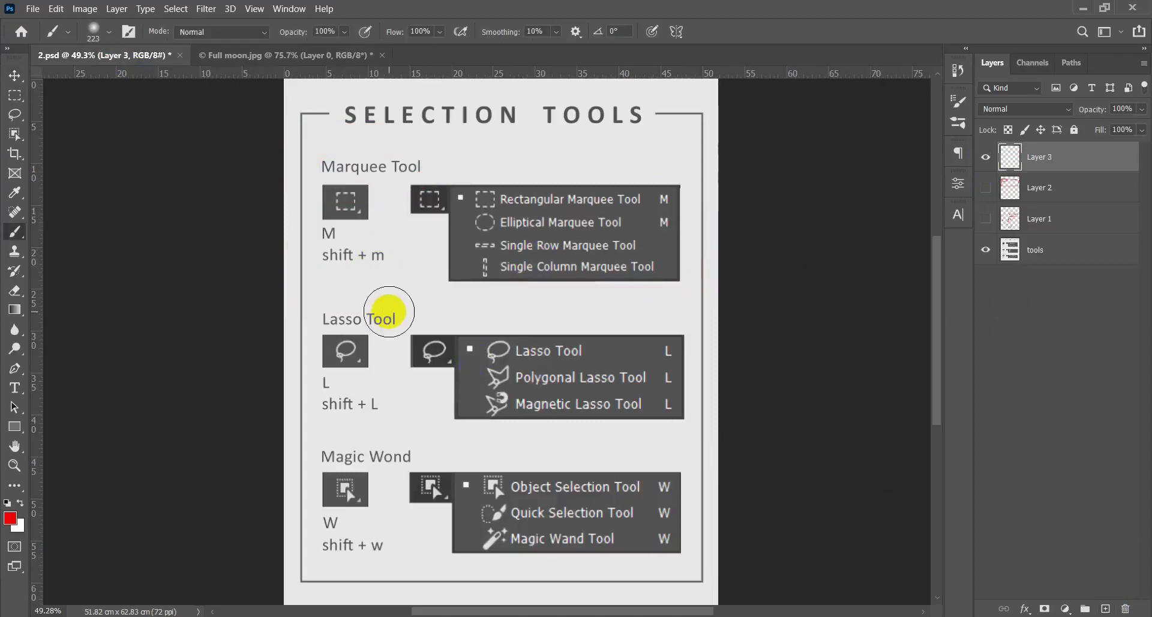
right_click(403, 297, "alt")
mouse_move(441, 296)
left_mouse_down()
mouse_move(275, 354)
mouse_move(290, 428)
mouse_move(700, 437)
mouse_move(705, 294)
mouse_move(412, 288)
mouse_move(401, 337)
left_mouse_up()
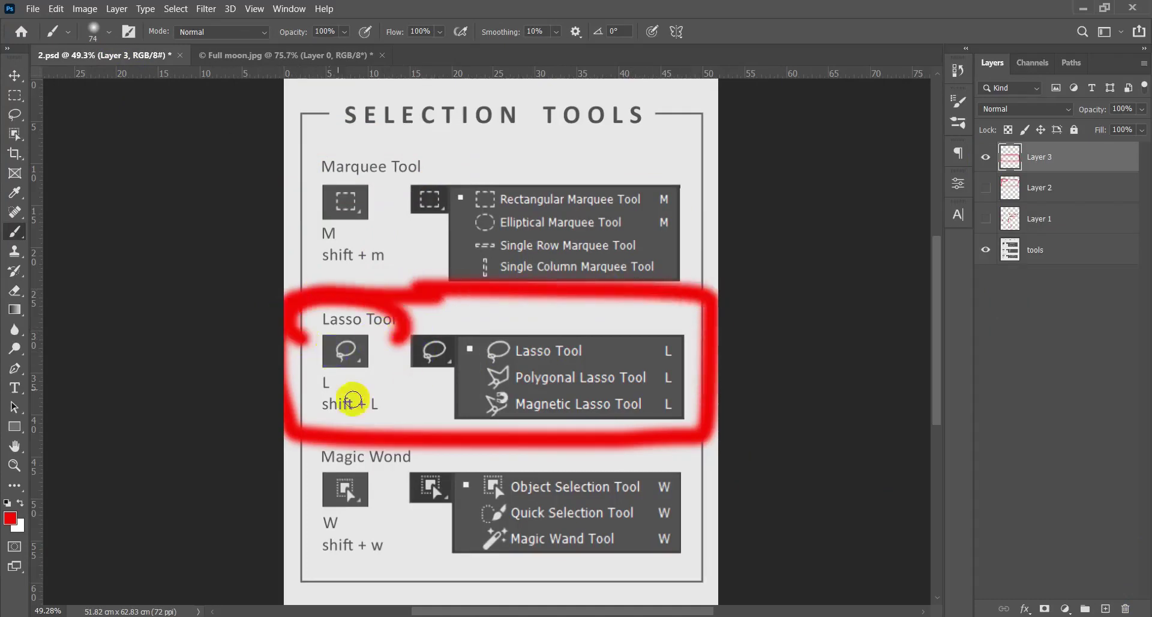
Step: Return to the Full moon.jpg document and activate the standard Lasso Tool
left_click(288, 55)
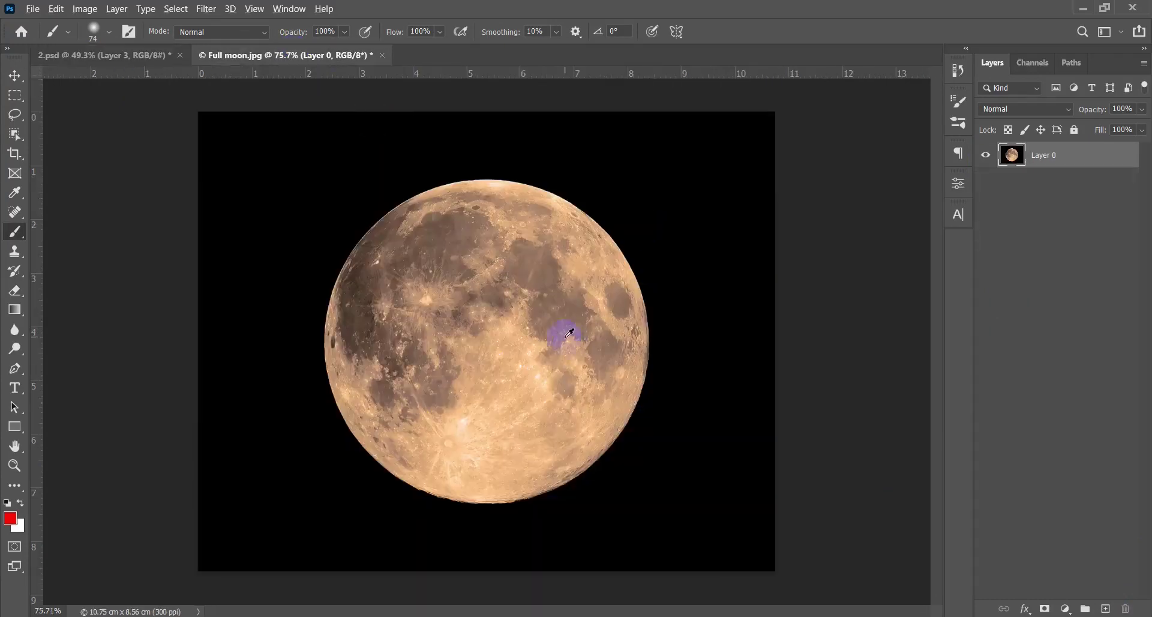
left_click(334, 289)
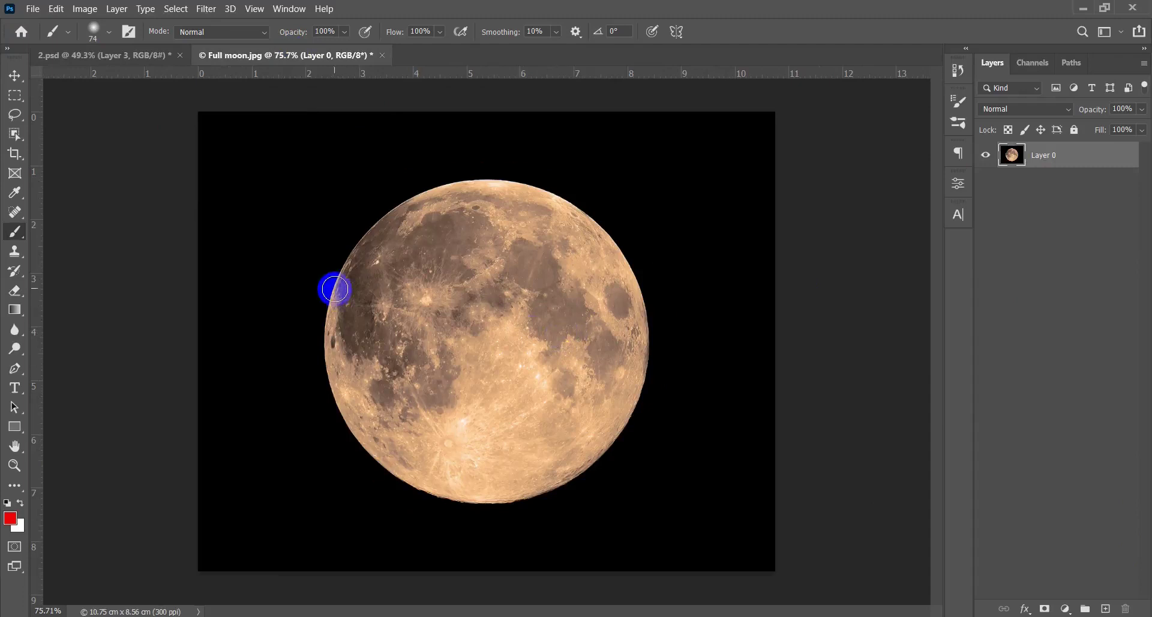
key("l")
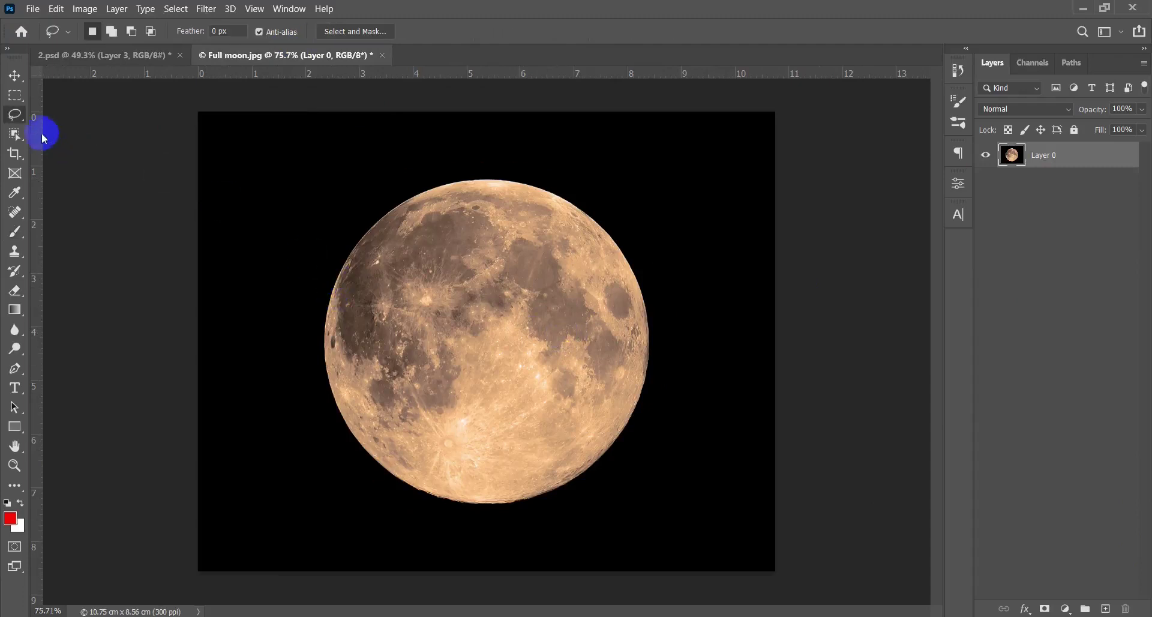
left_click_drag(16, 124, 78, 120)
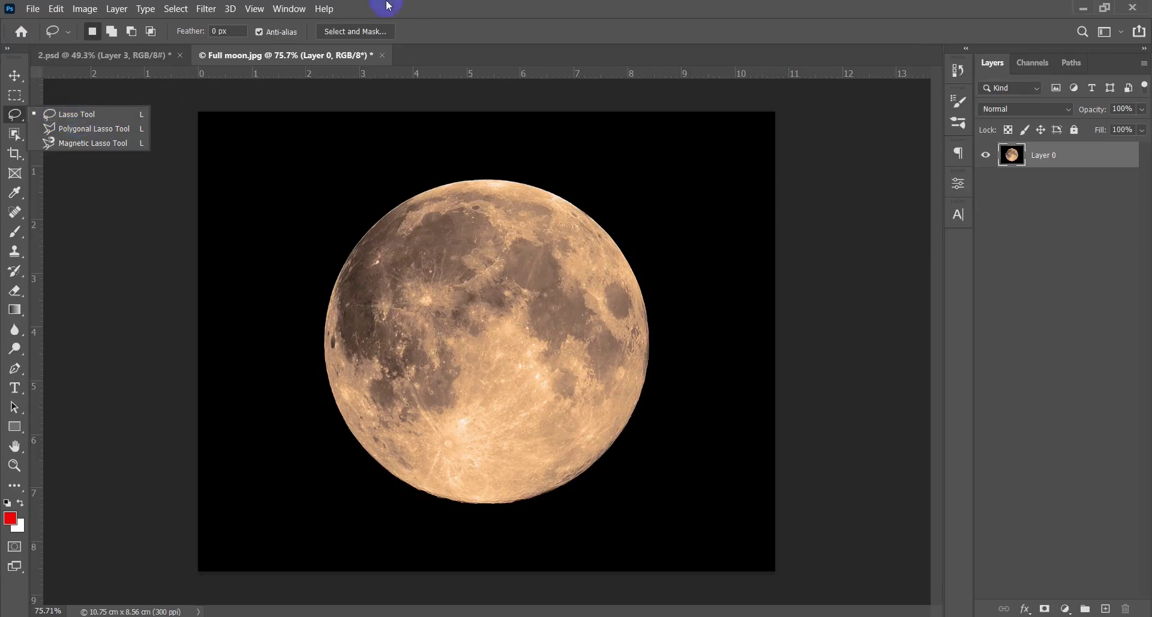
left_click(102, 114)
scroll(454, 311, "up", 1)
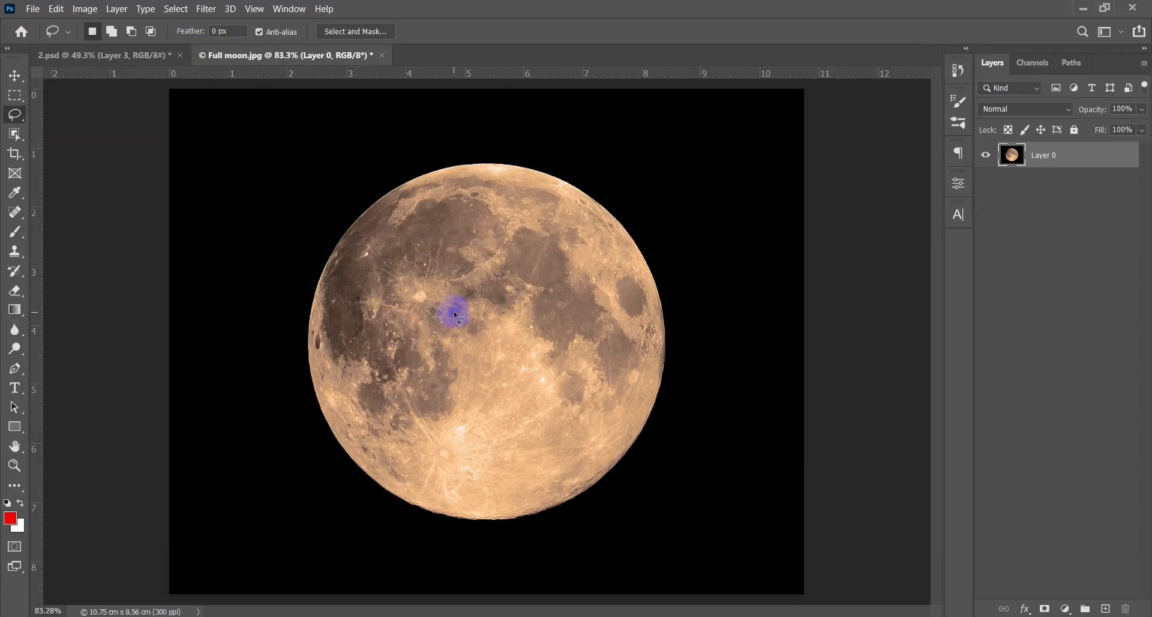
Step: Draw loose freehand Lasso selections around the moon and clear them
mouse_move(362, 208)
left_mouse_down()
mouse_move(293, 231)
mouse_move(264, 274)
mouse_move(309, 334)
mouse_move(318, 391)
mouse_move(305, 535)
mouse_move(368, 555)
mouse_move(577, 538)
mouse_move(658, 508)
mouse_move(682, 435)
mouse_move(722, 390)
mouse_move(693, 297)
mouse_move(630, 235)
mouse_move(575, 155)
mouse_move(409, 144)
left_mouse_up()
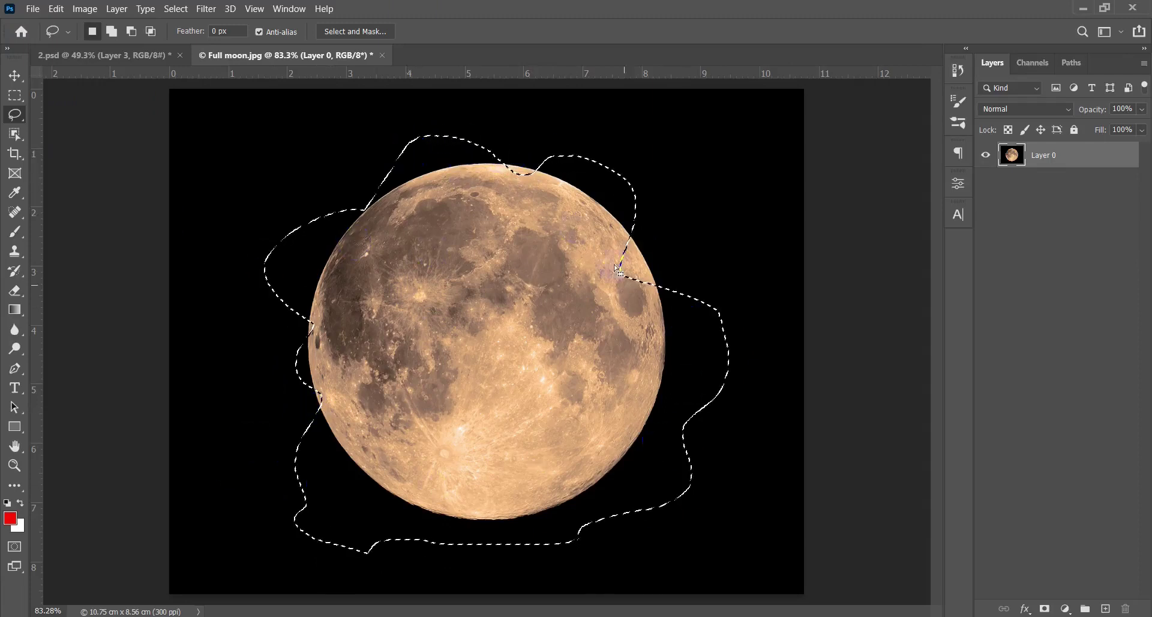
mouse_move(420, 171)
left_mouse_down()
mouse_move(516, 538)
mouse_move(546, 144)
left_mouse_up()
left_click(718, 165)
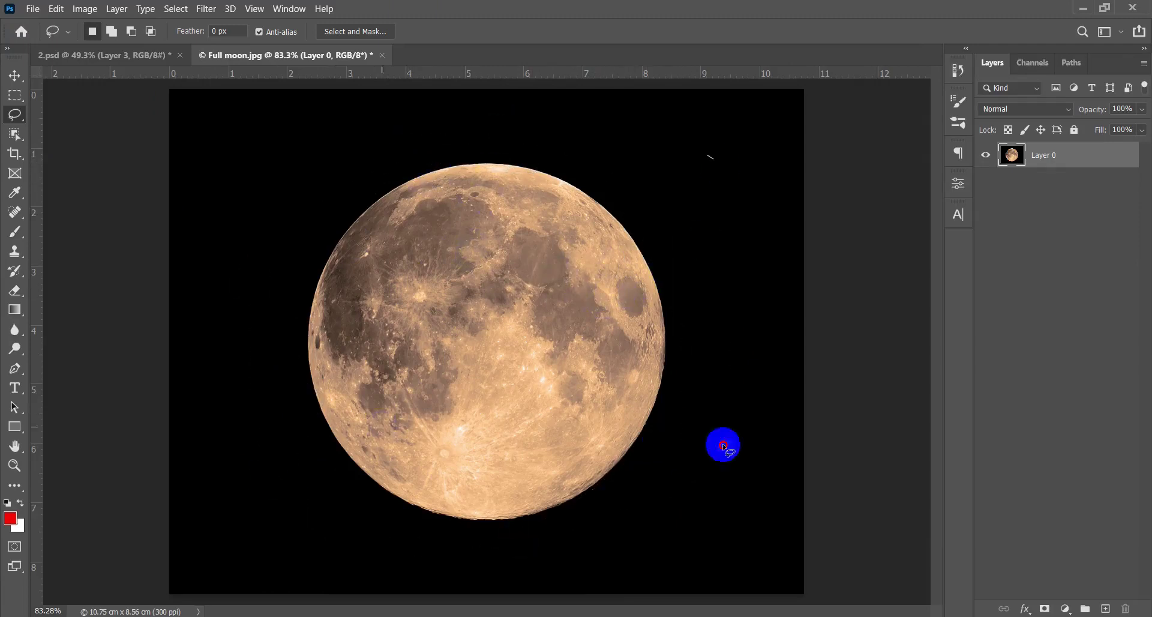
mouse_move(666, 239)
left_mouse_down()
mouse_move(462, 200)
mouse_move(386, 501)
mouse_move(537, 233)
left_mouse_up()
left_click(667, 240)
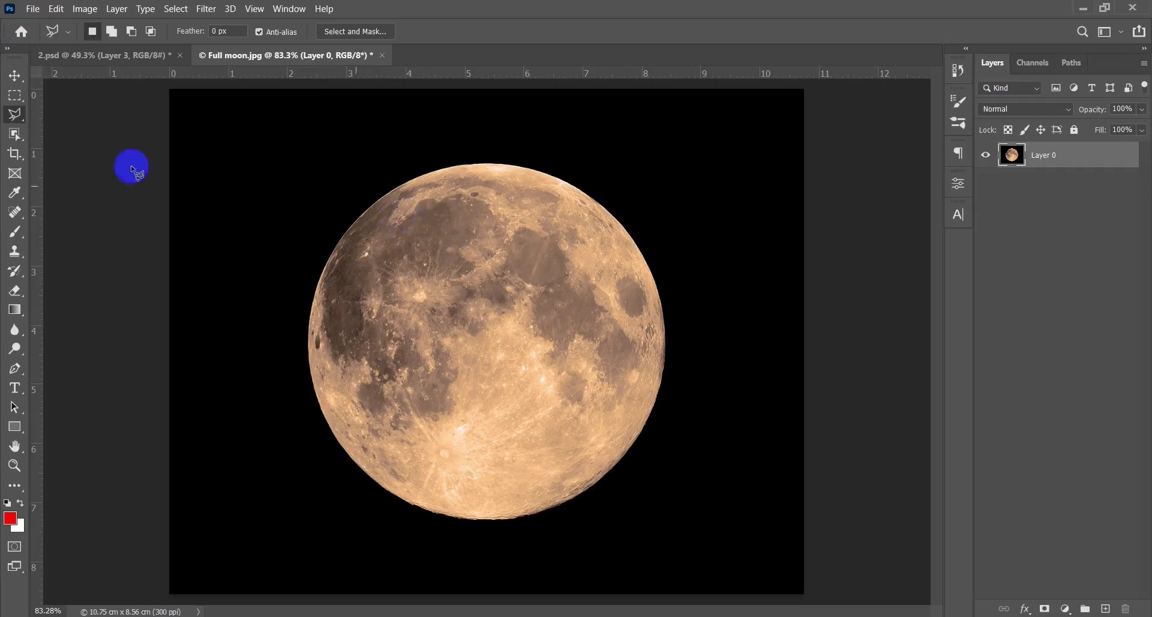
Step: Activate the Polygonal Lasso Tool and inspect the moon's upper-left edge up close
right_click(24, 117)
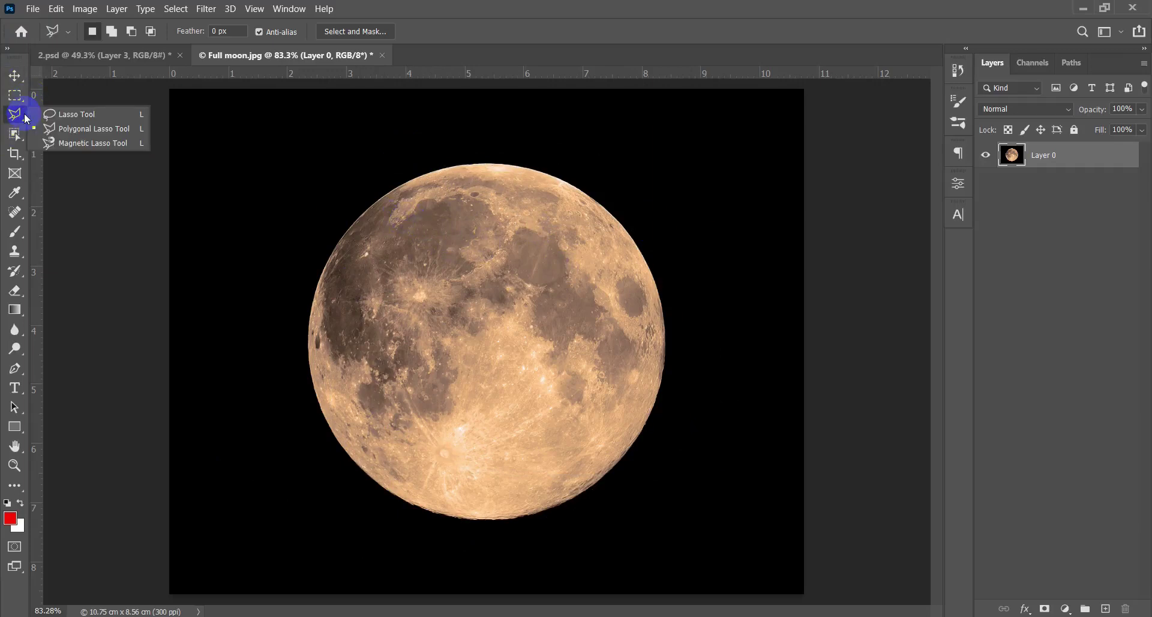
left_click(90, 128)
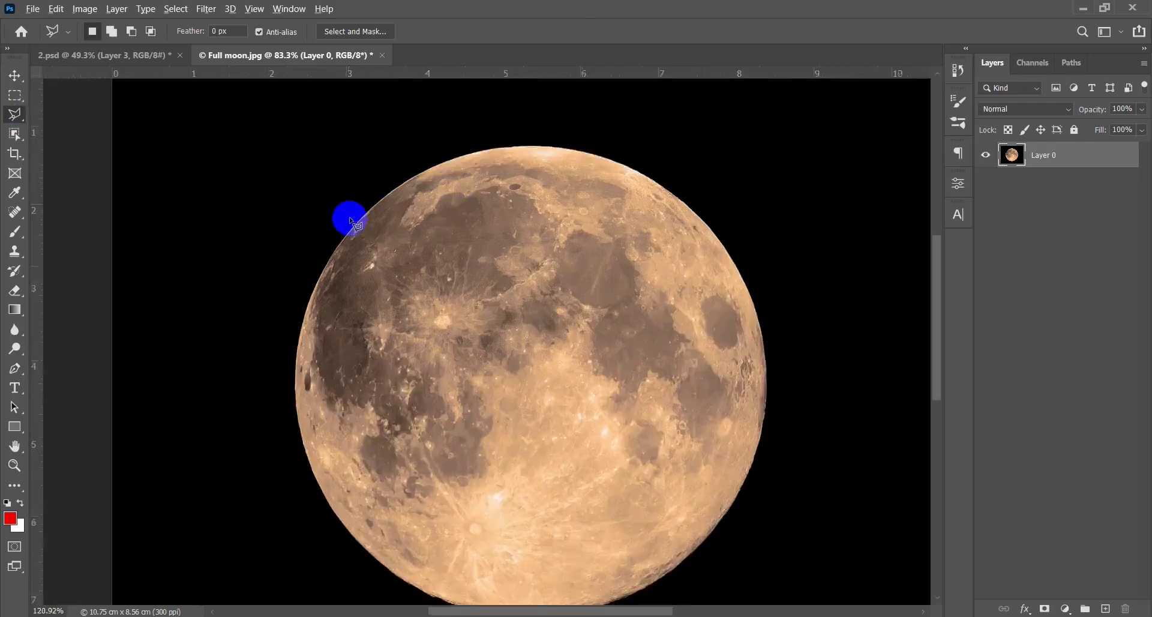
scroll(378, 219, "up", 3)
left_click_drag(378, 219, 380, 336)
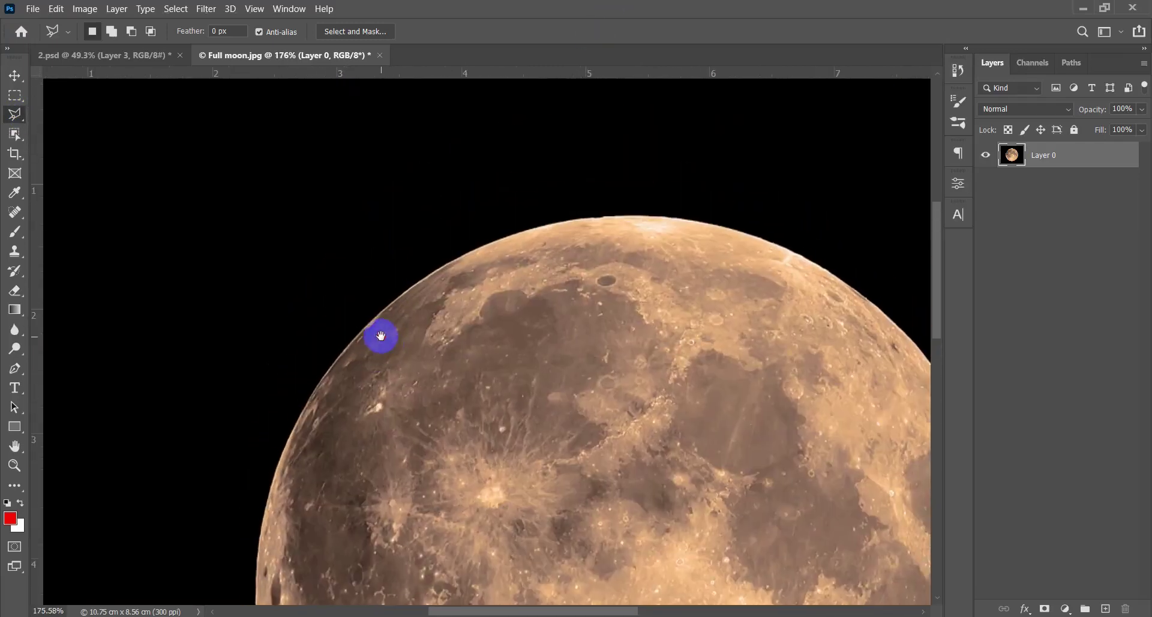
scroll(420, 327, "up", 1)
scroll(420, 319, "up", 1)
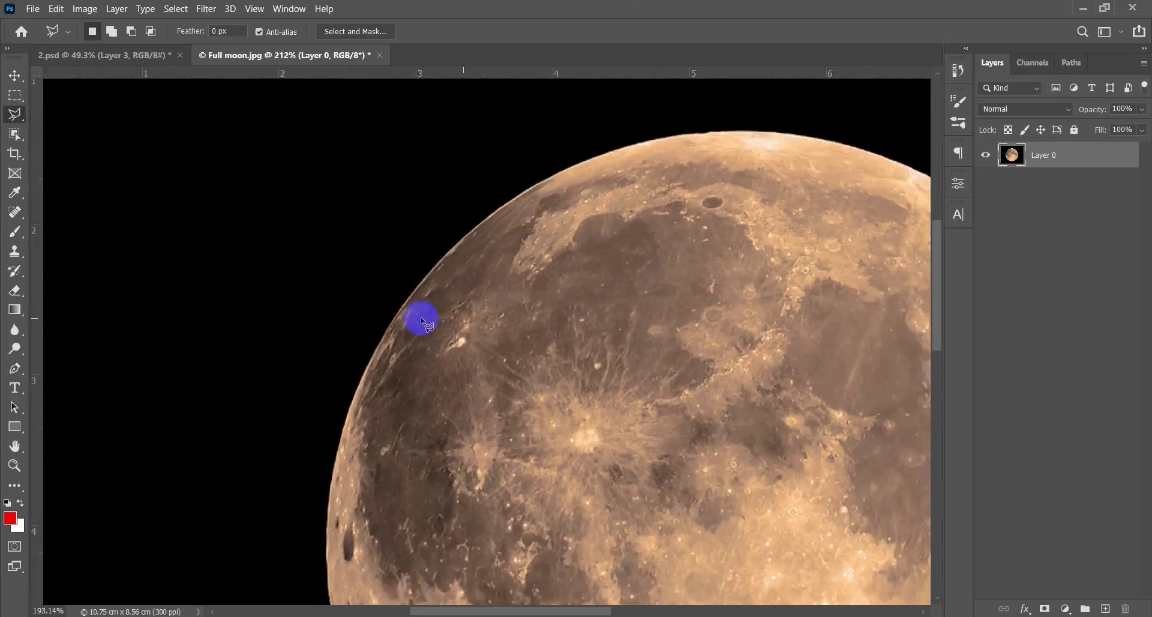
scroll(422, 321, "down", 6)
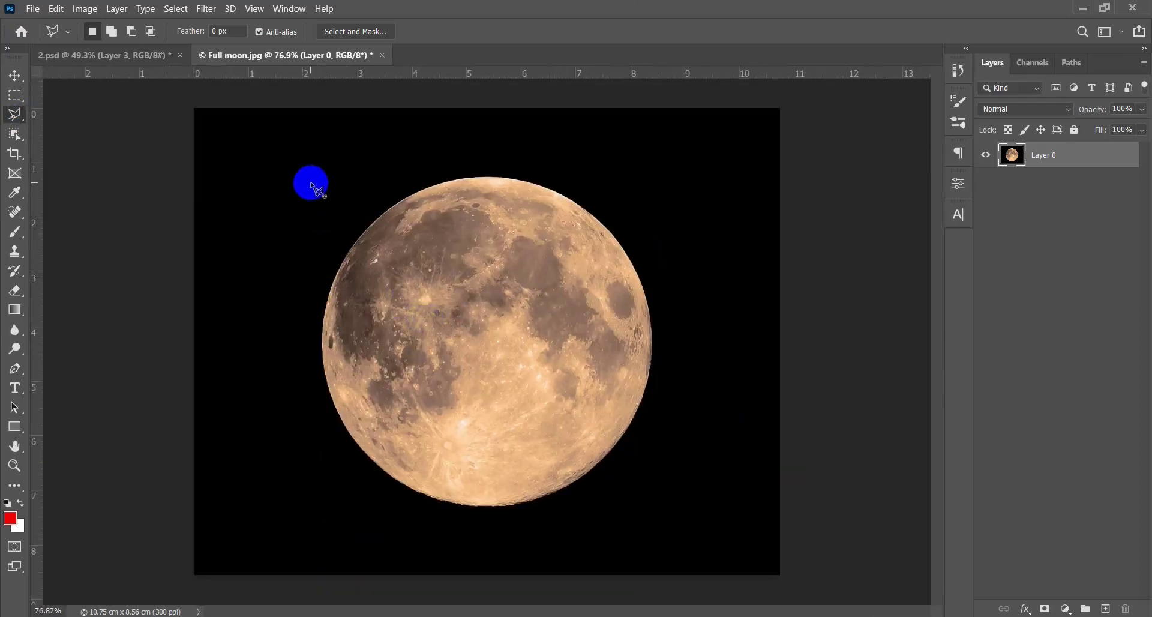
Step: Enclose the whole moon in a nine-point polygonal selection closed at its starting point, and clear it
left_click(311, 182)
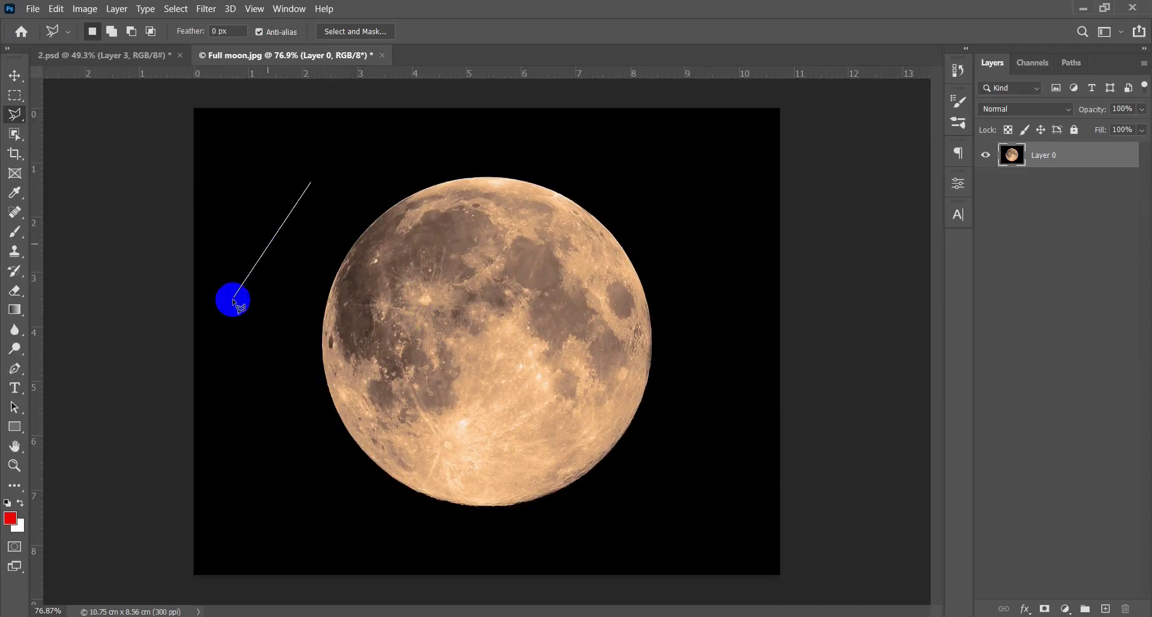
left_click(233, 300)
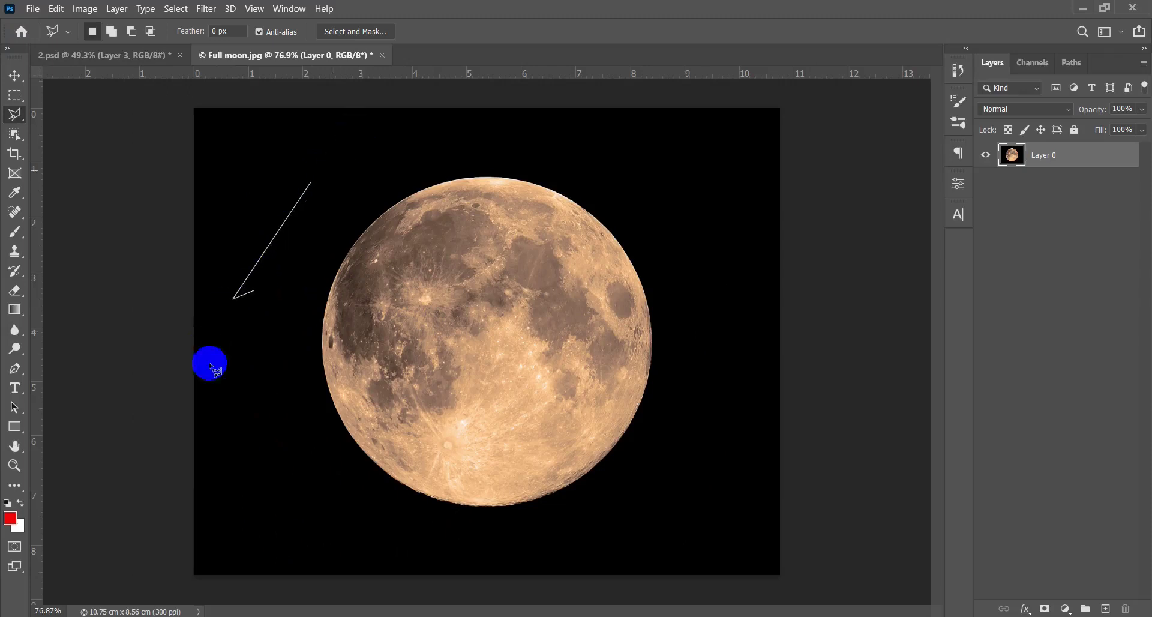
left_click(251, 425)
left_click(381, 504)
left_click(585, 524)
left_click(715, 411)
left_click(709, 219)
left_click(619, 155)
left_click(474, 134)
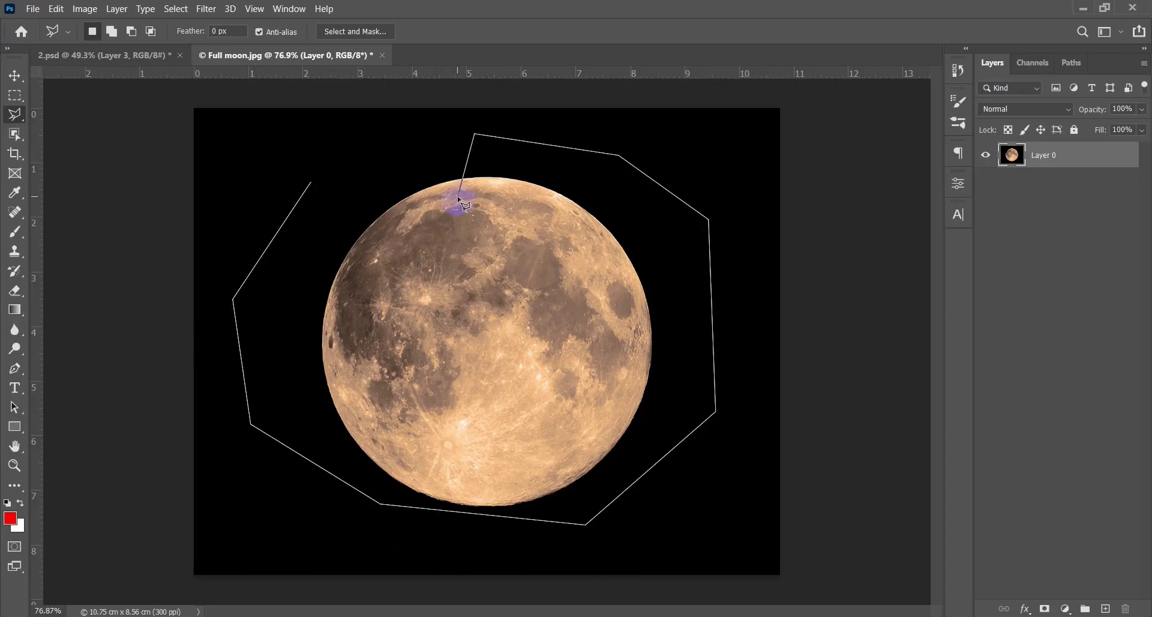
mouse_move(441, 202)
left_mouse_down()
mouse_move(347, 150)
mouse_move(313, 182)
left_mouse_up()
left_click(313, 182)
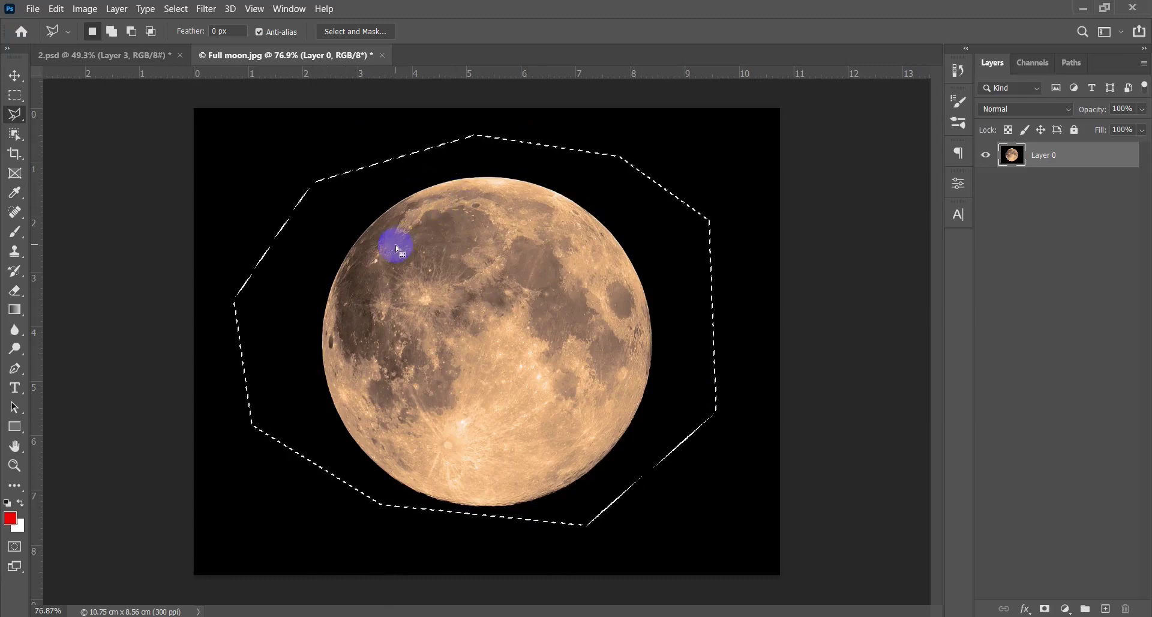
left_click(330, 198)
Step: Enclose the moon in a six-point polygonal selection, closing it straight from the last corner near the upper right, and clear it
left_click(310, 159)
left_click(239, 388)
left_click(413, 526)
left_click(680, 521)
left_click(728, 289)
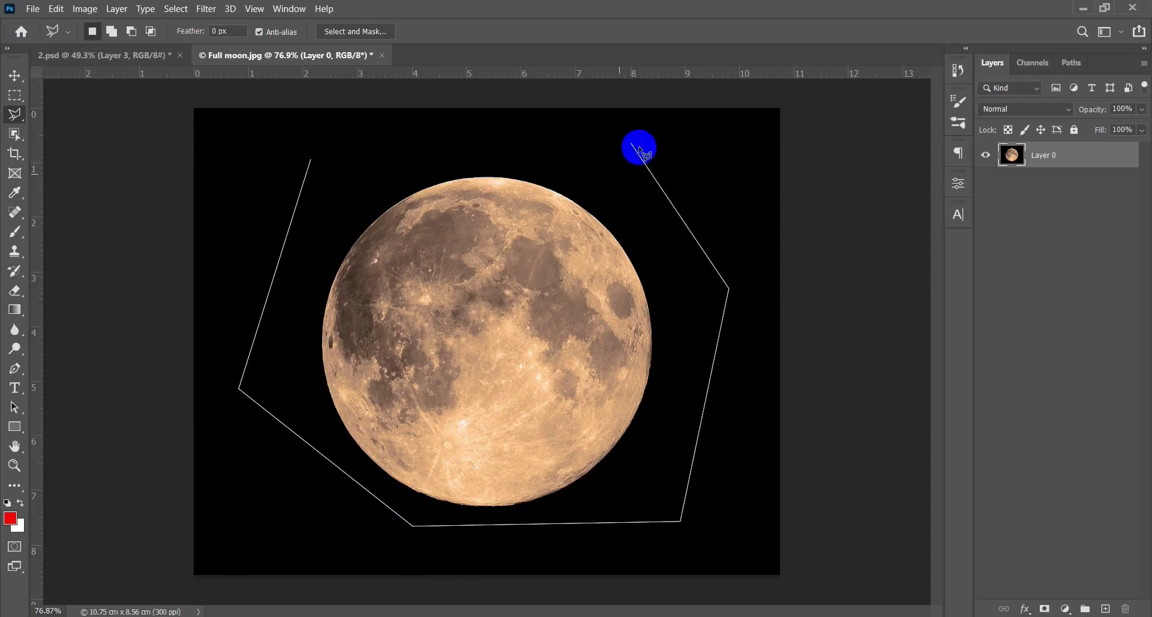
double_click(640, 136)
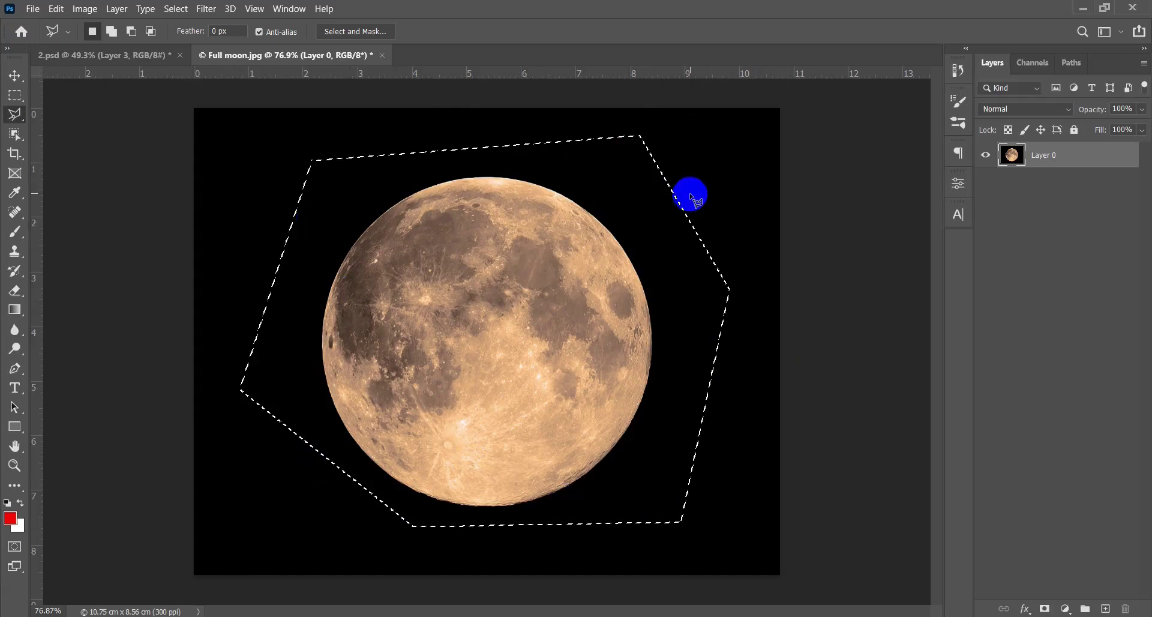
key("ctrl+d")
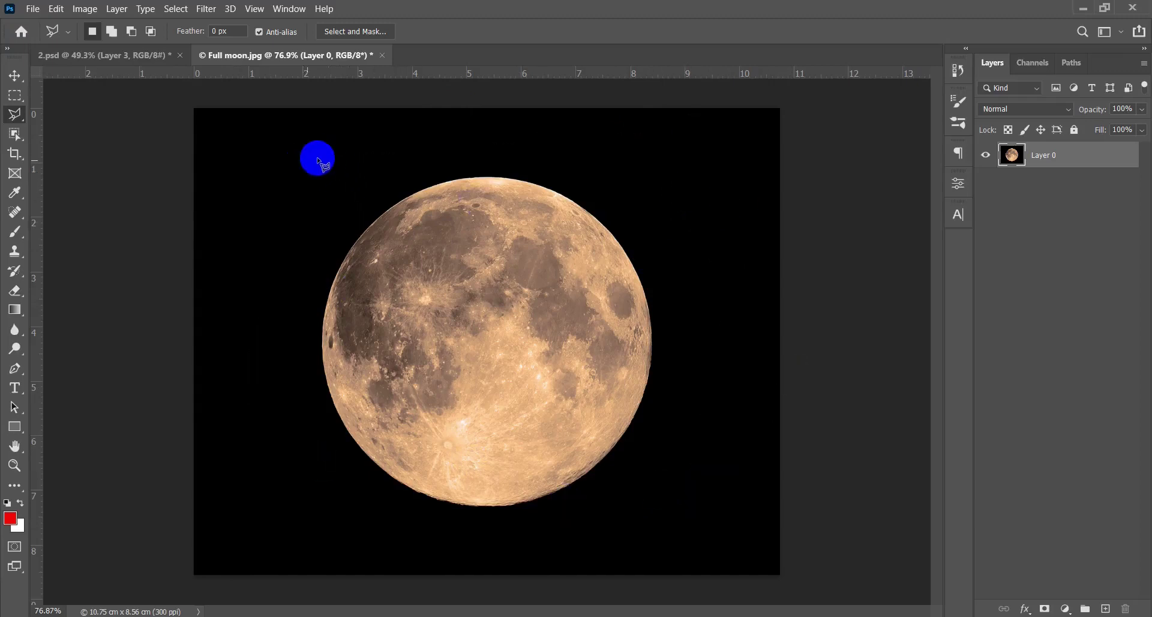
Step: Place Polygonal Lasso points around the moon's left, lower and right sides, letting some segments cut into its right half
left_click(330, 150)
left_click(268, 258)
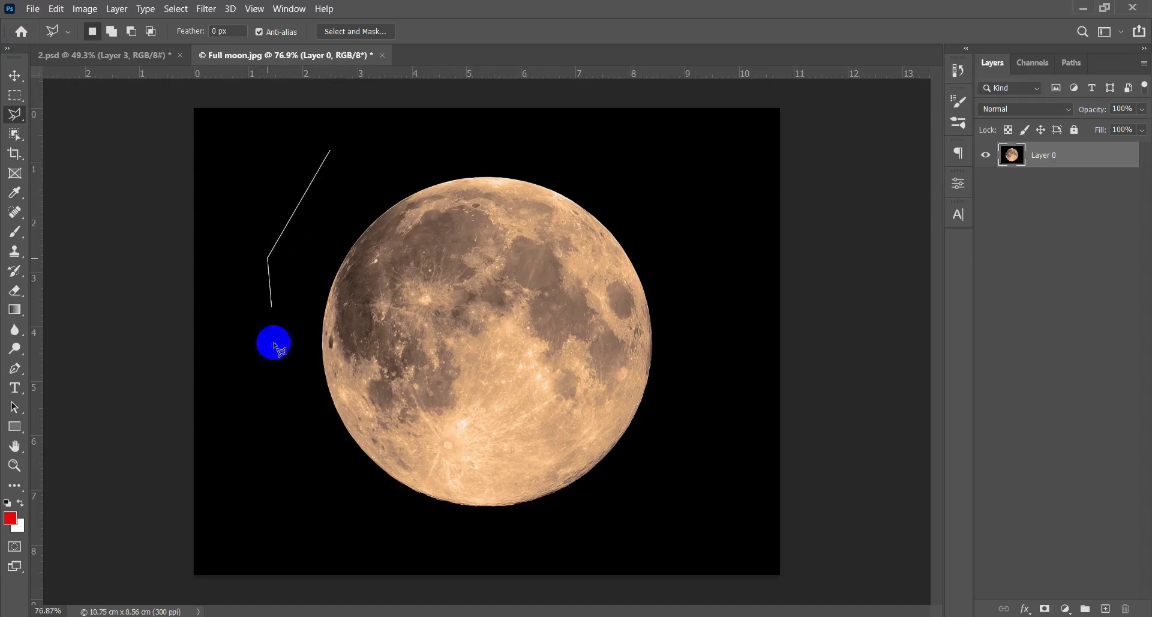
left_click(260, 394)
left_click(338, 530)
left_click(500, 547)
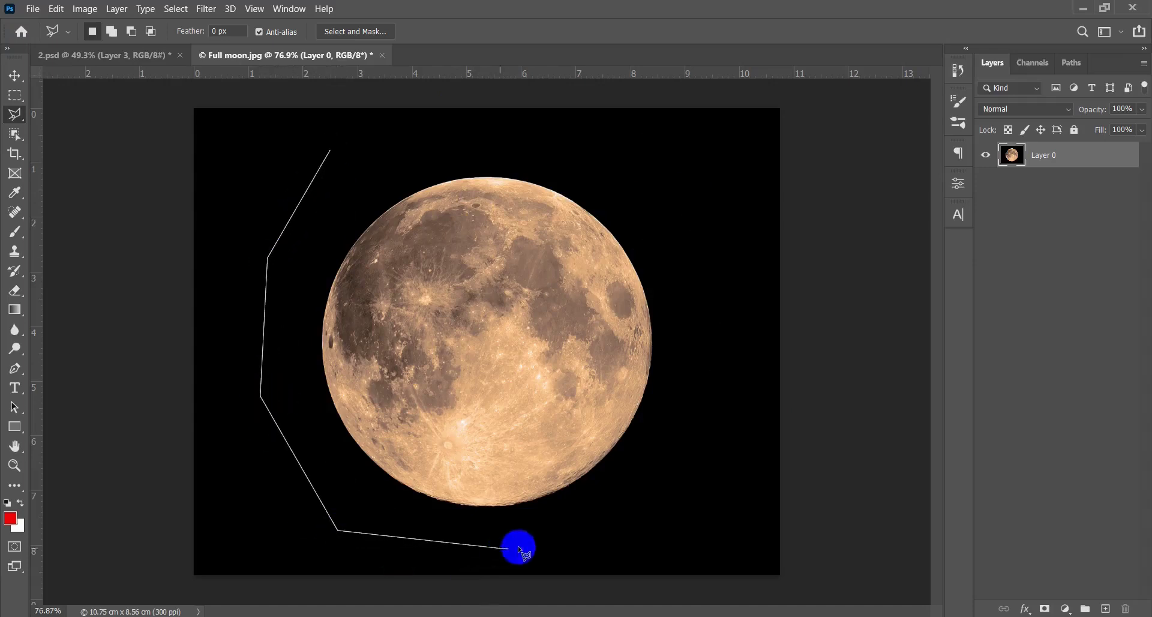
left_click(618, 513)
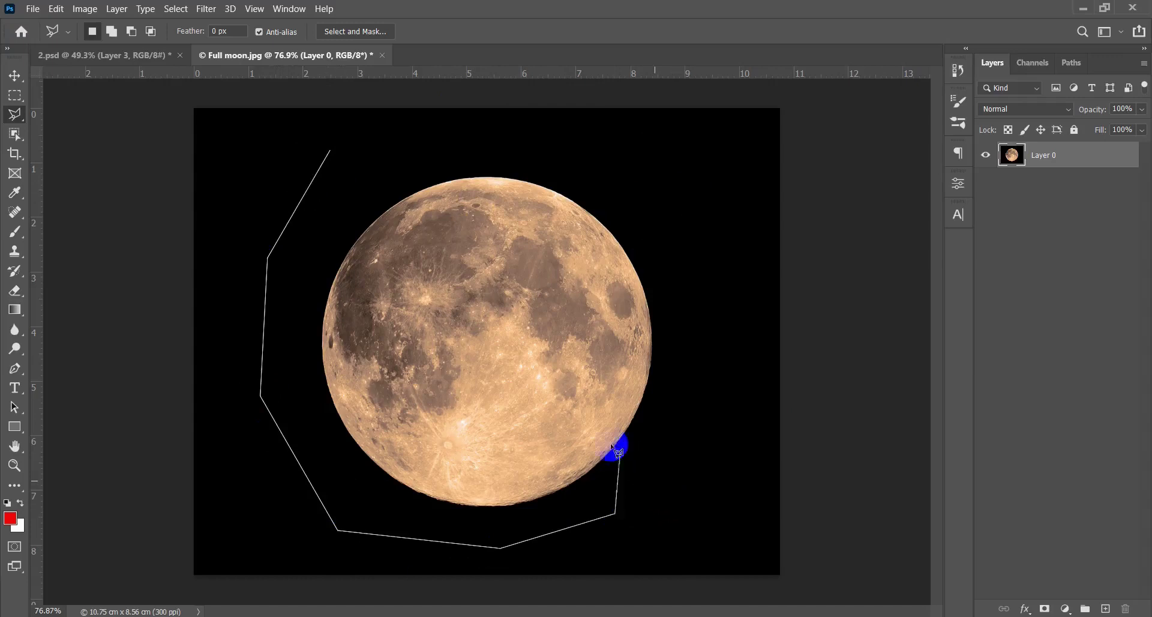
left_click(696, 336)
left_click(694, 192)
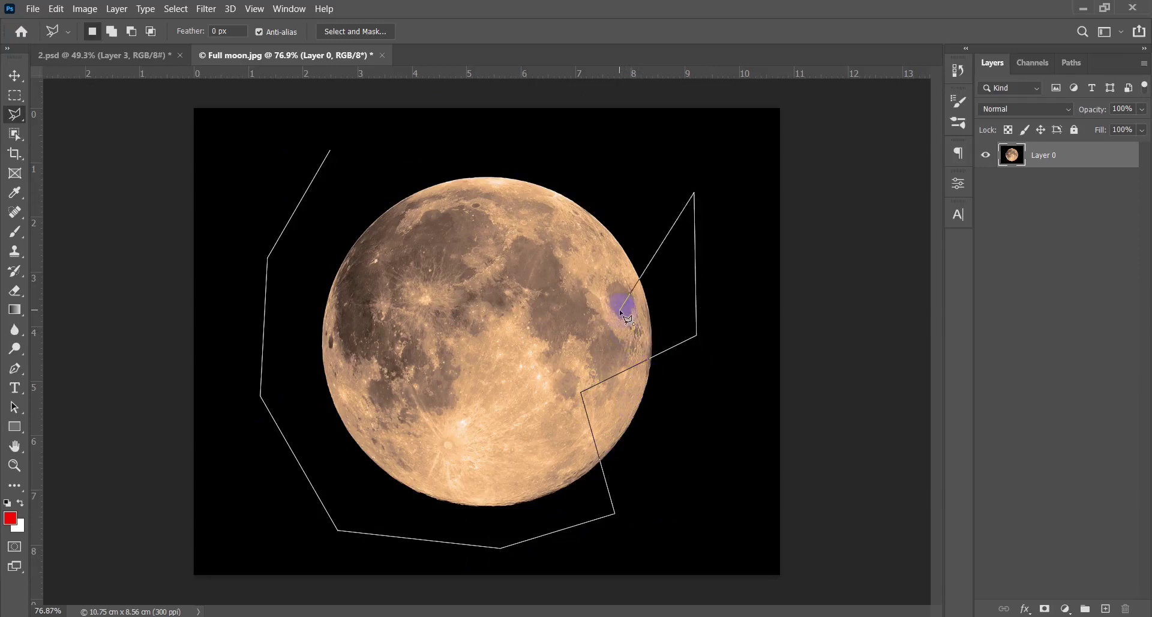
left_click(641, 287)
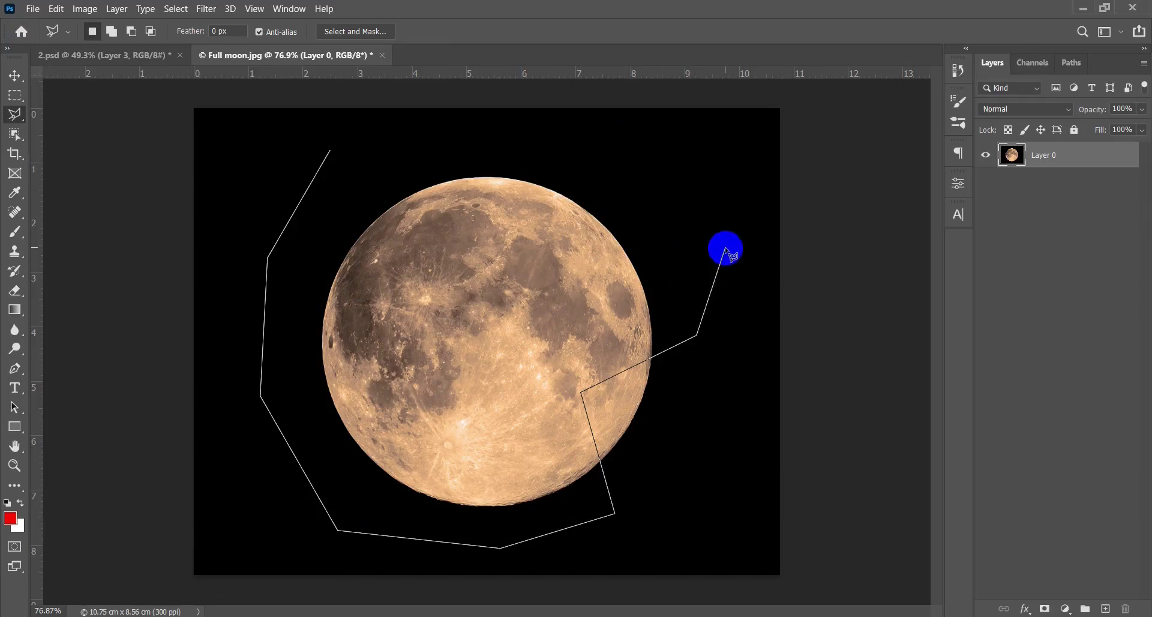
Step: Remove the placed Polygonal Lasso points one by one, back to the starting point at the moon's upper left
key("BackSpace")
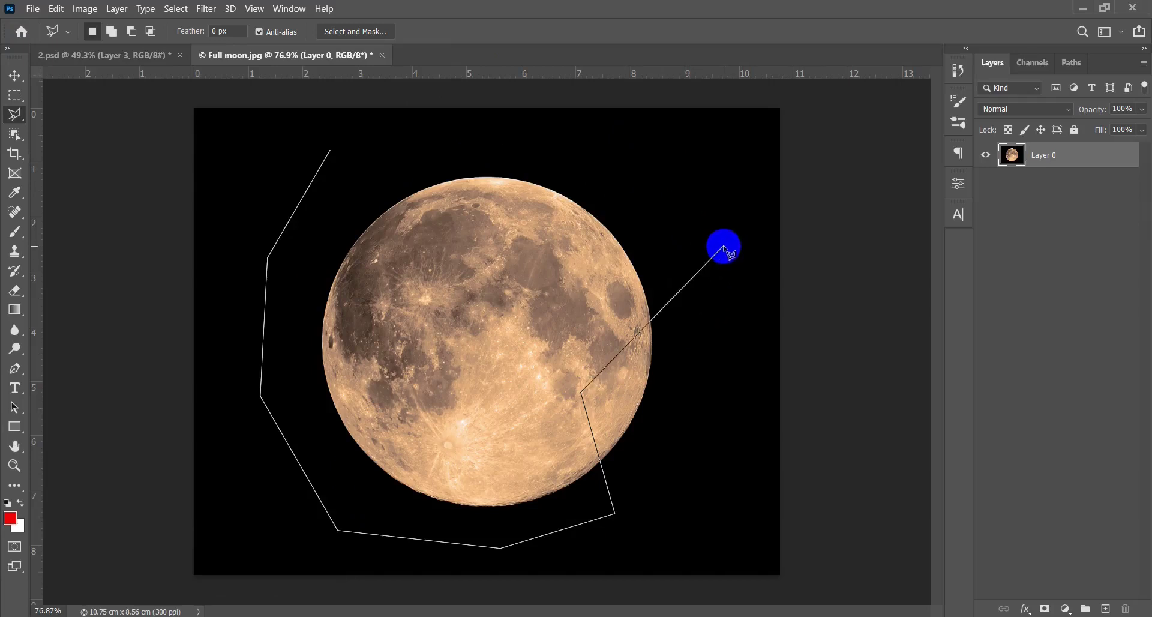
key("BackSpace")
key("BackSpace")
key("BackSpace")
key("BackSpace")
key("BackSpace")
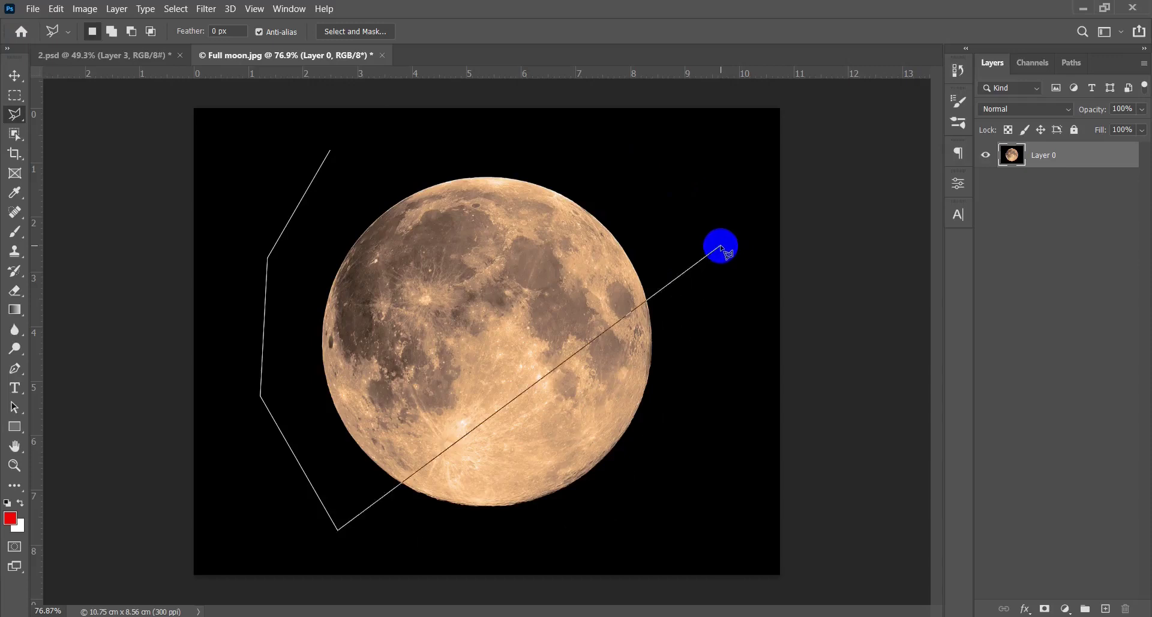
key("BackSpace")
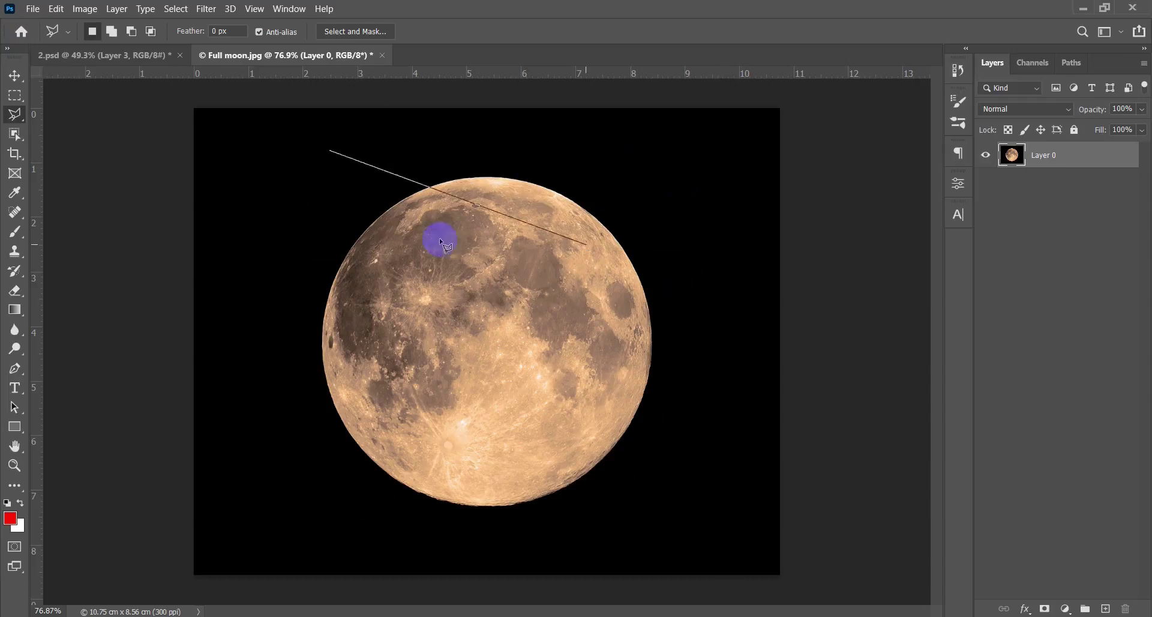
Step: Enclose the moon with new polygon corners from the remaining starting point, close the selection from the upper right, and clear it
left_click(231, 237)
left_click(264, 450)
left_click(414, 514)
left_click(602, 534)
left_click(665, 456)
left_click(699, 333)
double_click(688, 170)
left_click(616, 255)
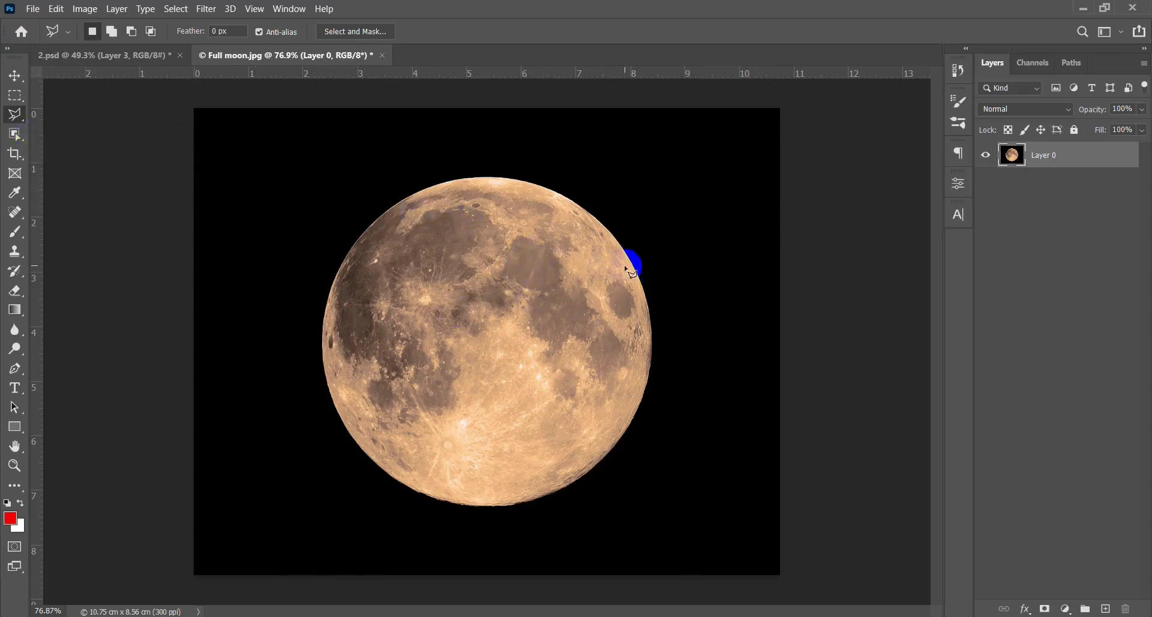
Step: Try a polygonal outline from the moon's upper right, adding segments constrained to 45° across the moon, and cancel it
left_click(683, 166)
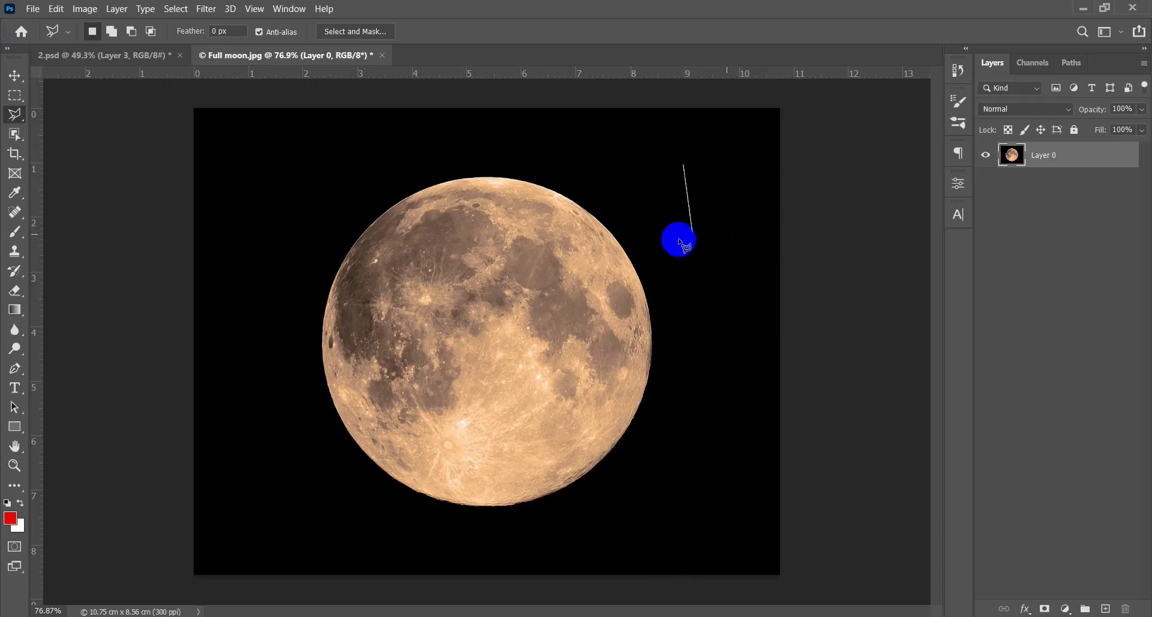
left_click(372, 156)
left_click(283, 292)
left_click(249, 450)
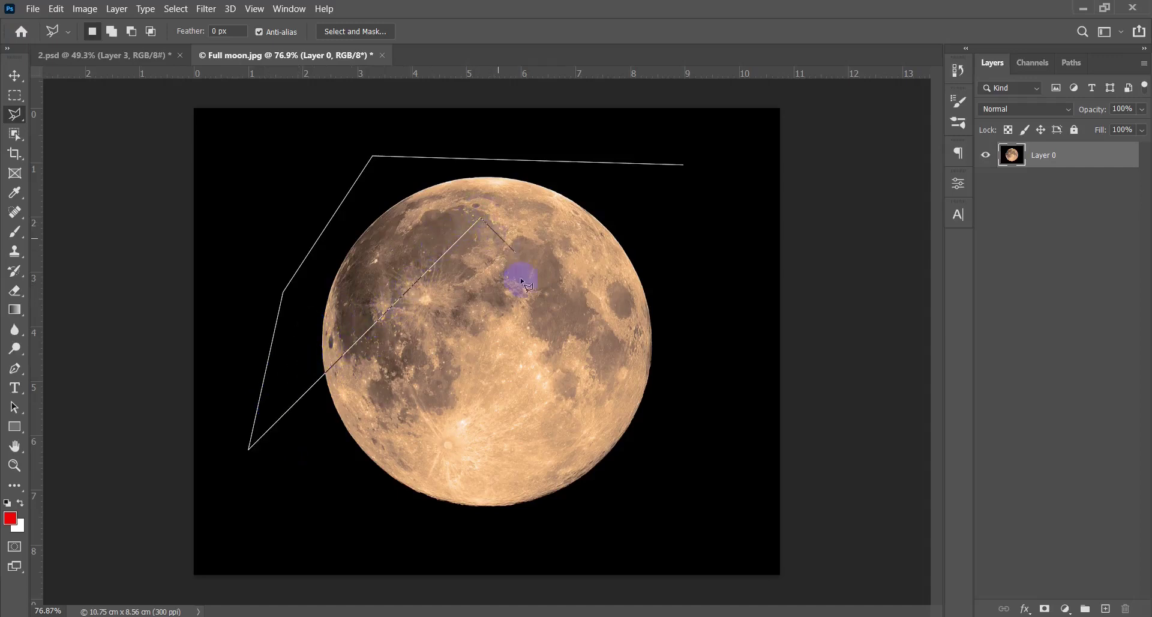
mouse_move(672, 427)
left_mouse_down()
mouse_move(708, 450)
mouse_move(619, 509)
mouse_move(581, 553)
mouse_move(371, 553)
mouse_move(601, 481)
mouse_move(506, 514)
mouse_move(493, 487)
left_mouse_up()
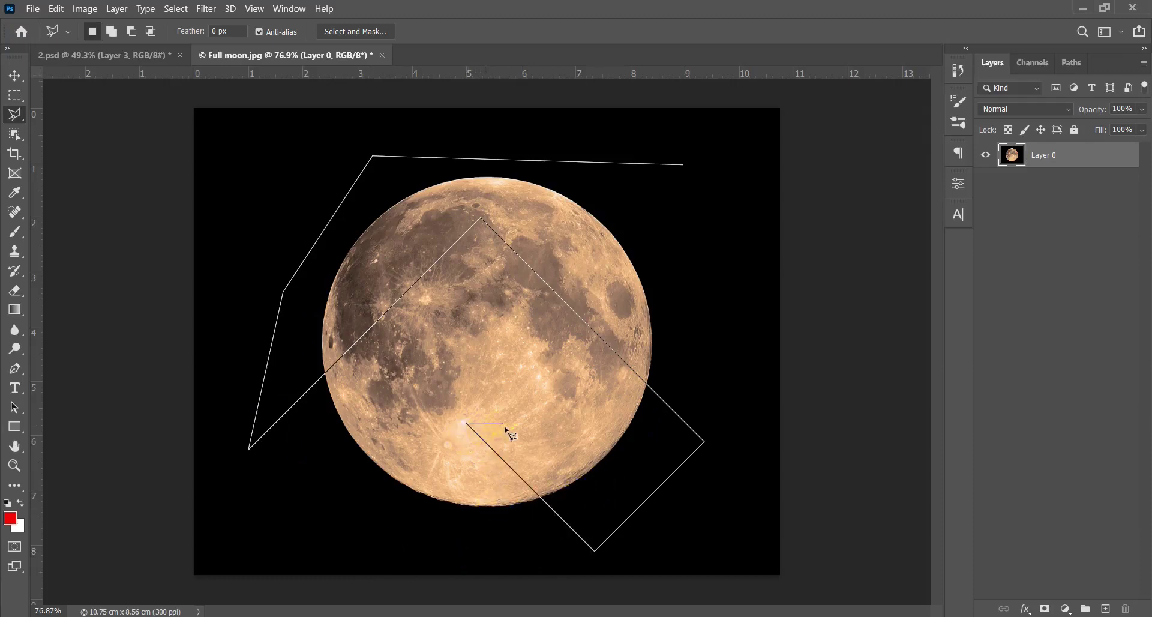
left_click_drag(680, 427, 643, 423)
left_click(312, 434)
left_click(470, 533)
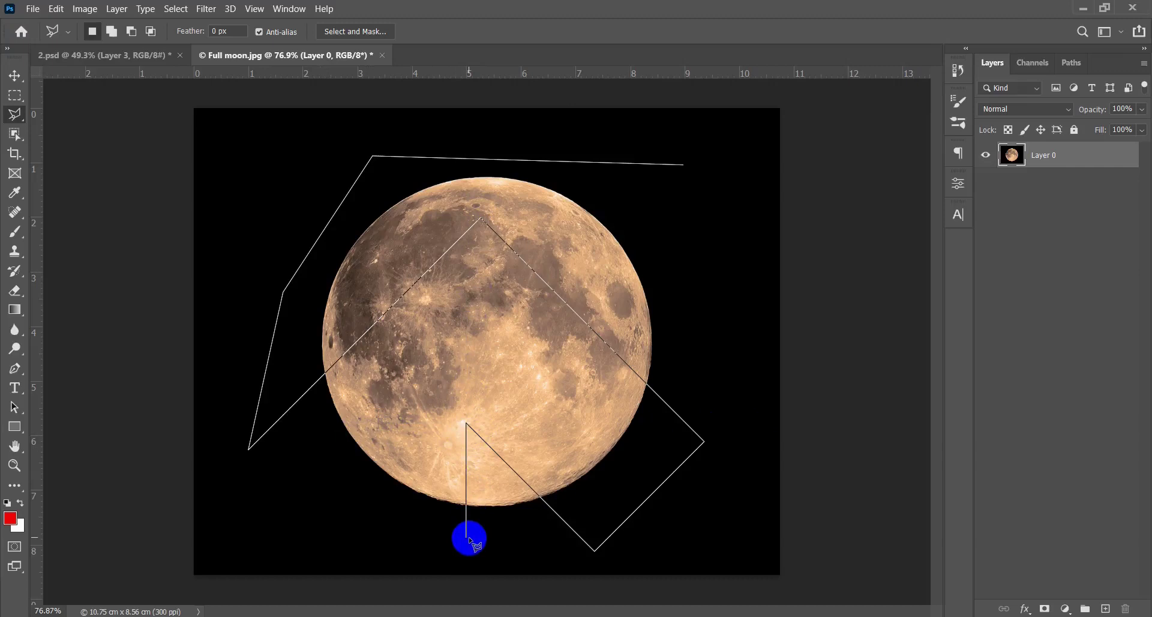
key("Escape")
Step: Draw a rectangular selection around the moon with perfectly vertical and horizontal Polygonal Lasso segments, and clear it
left_click_drag(334, 329, 318, 239)
left_click(316, 237)
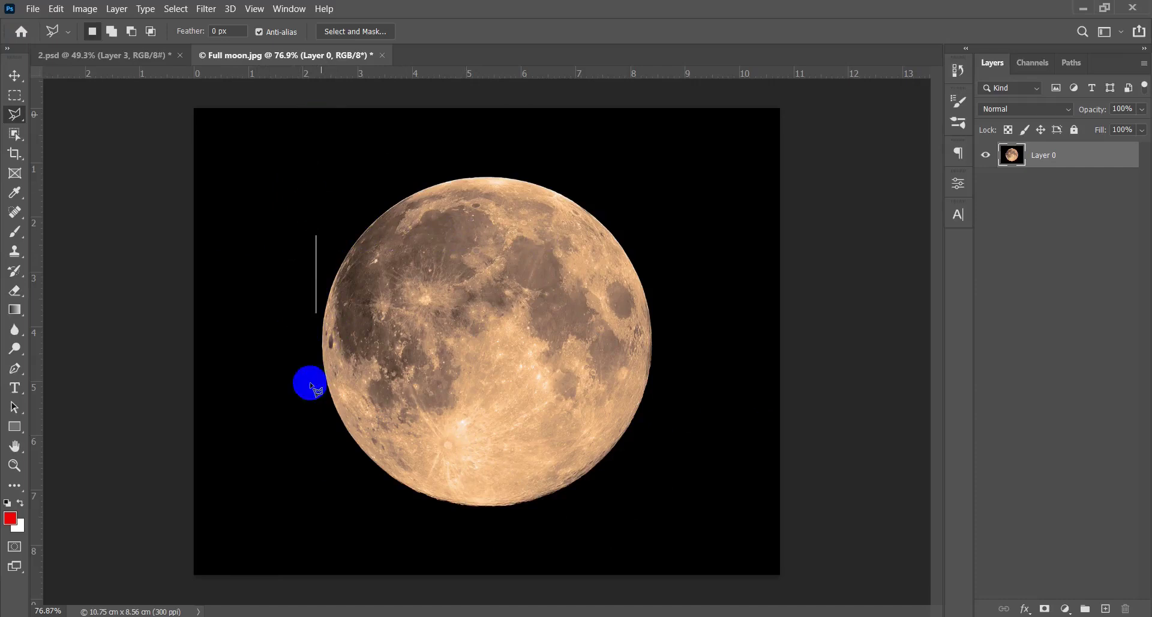
left_click(315, 520)
left_click(654, 520)
left_click(654, 188)
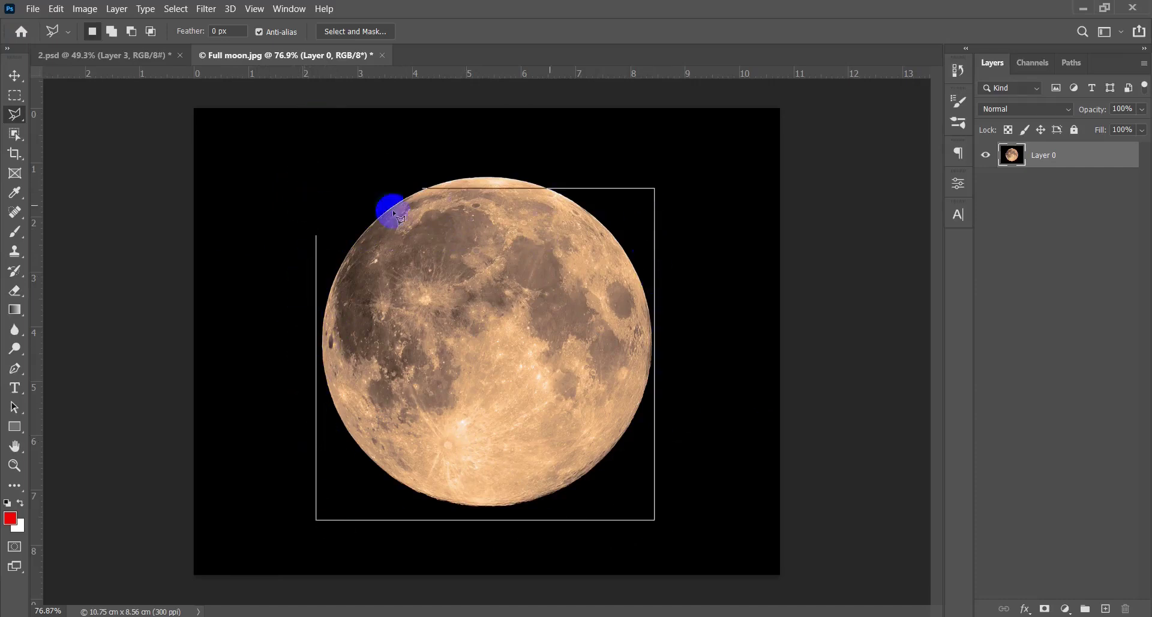
double_click(316, 190)
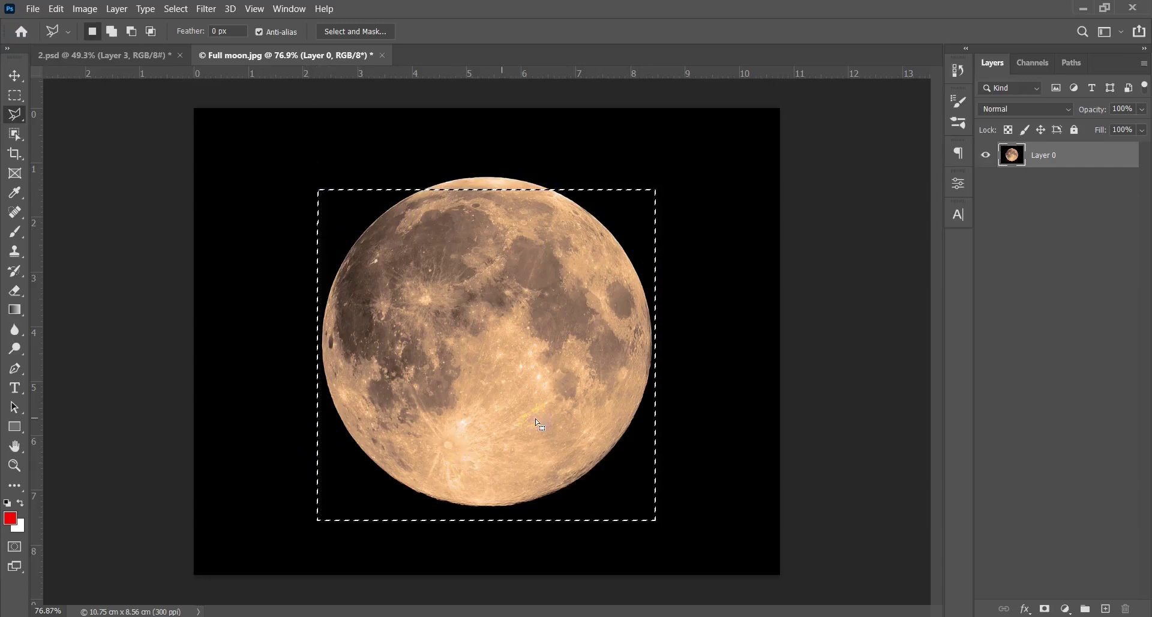
scroll(552, 399, "down", 3)
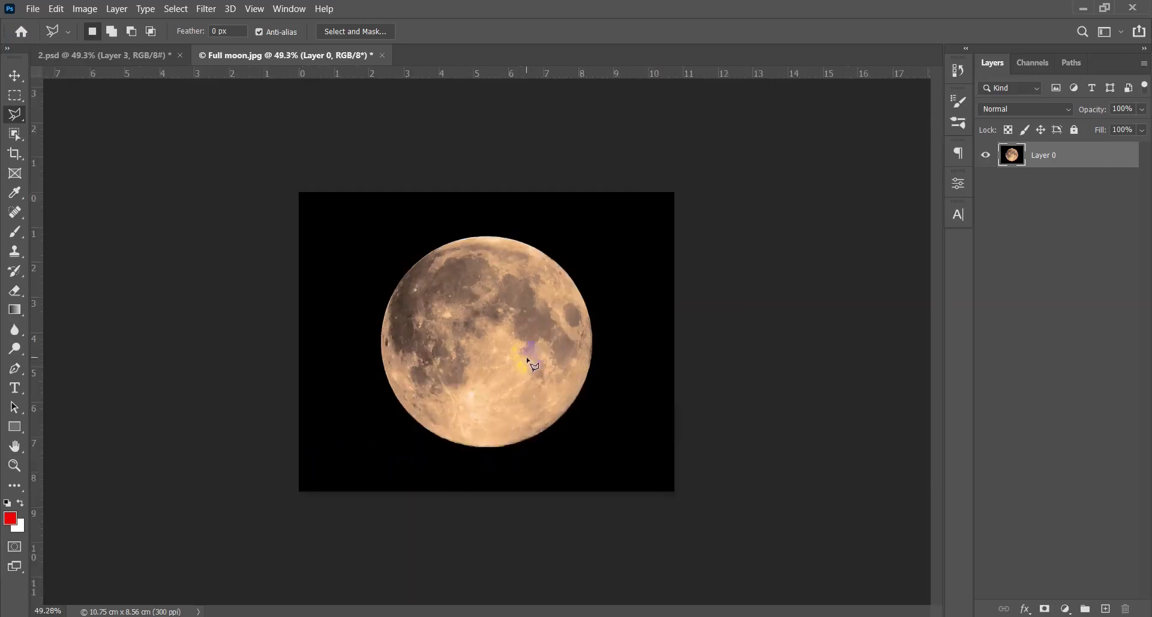
scroll(495, 360, "up", 3)
scroll(492, 359, "up", 3)
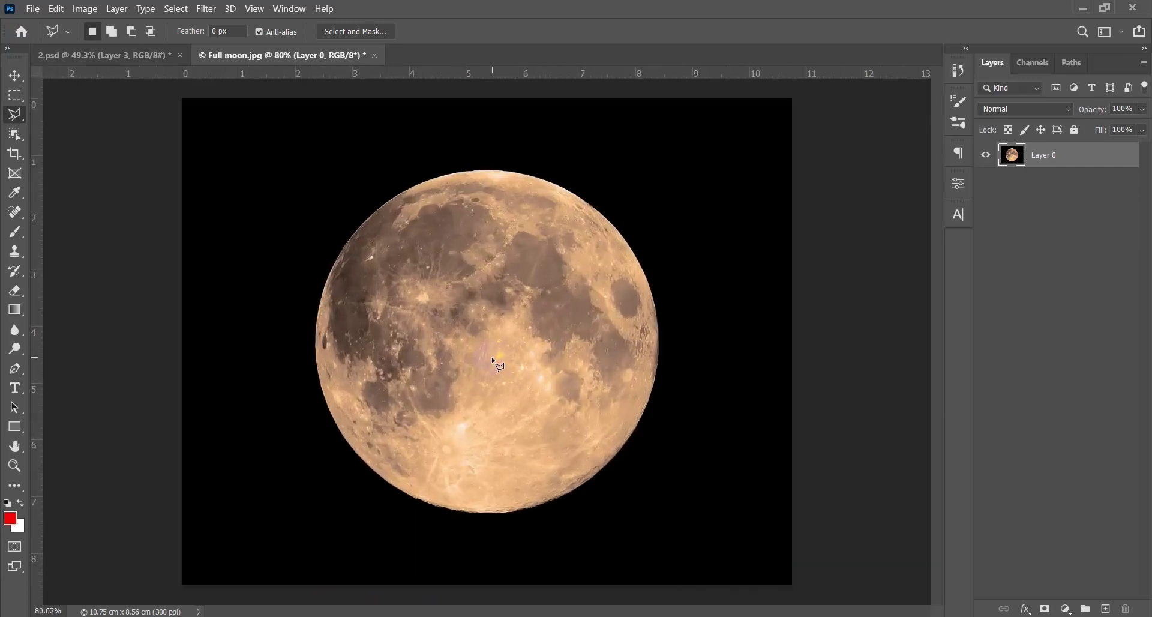
scroll(492, 354, "down", 3)
scroll(491, 341, "up", 1)
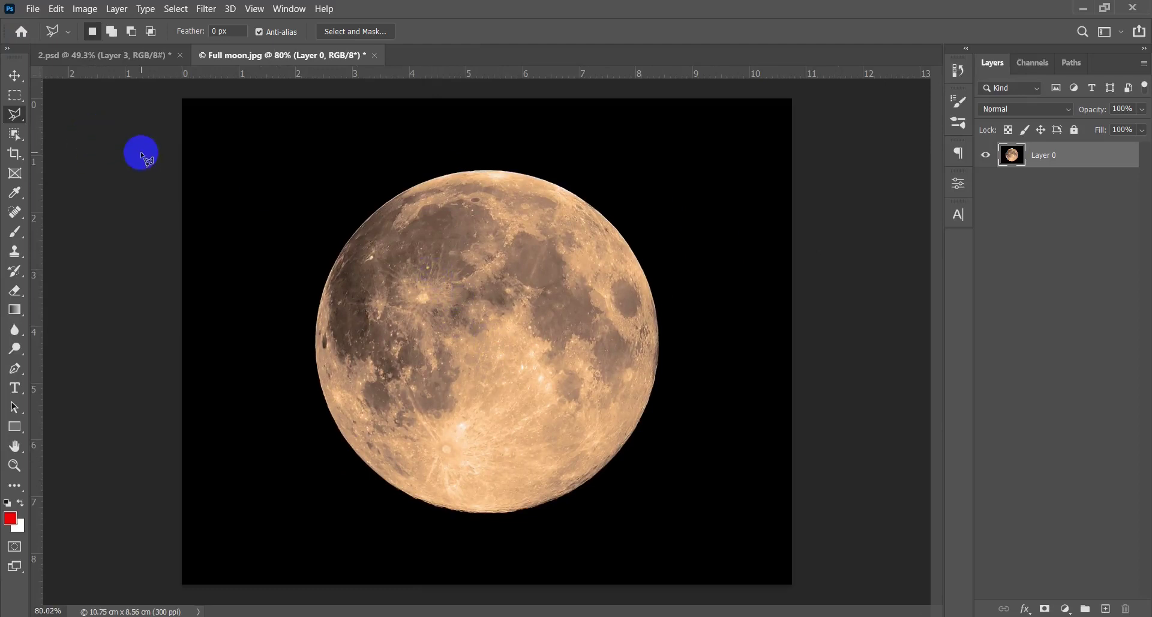
Step: Activate the Magnetic Lasso Tool and inspect the Lasso Tool group on the chart in 2.psd up close
key("shift+l")
right_click(22, 118)
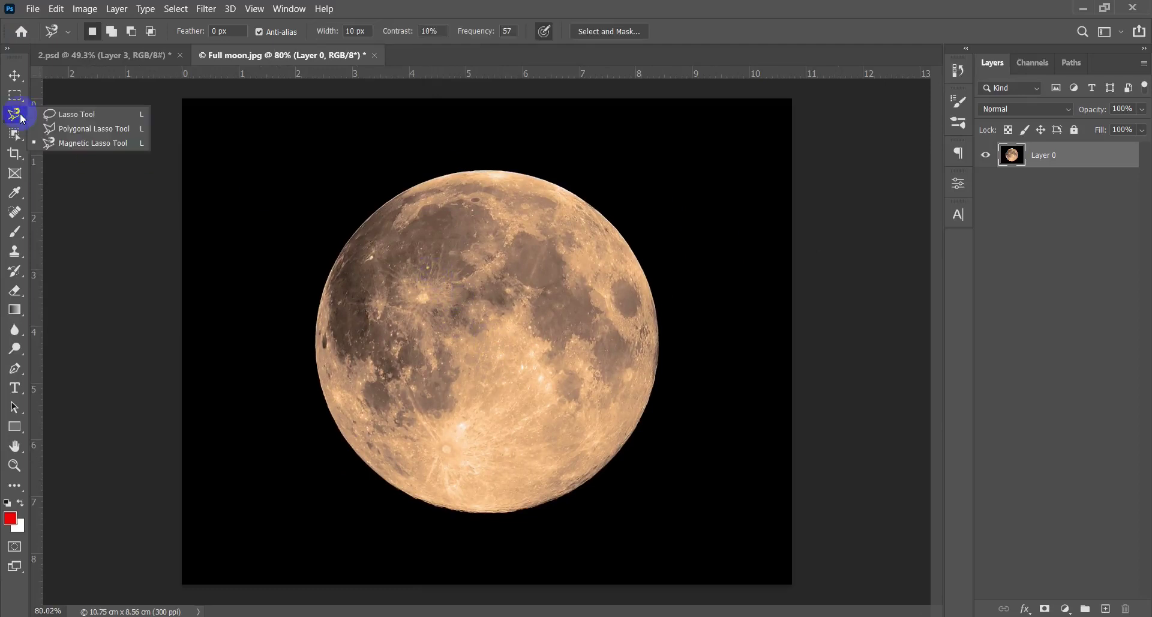
left_click(71, 144)
left_click(96, 57)
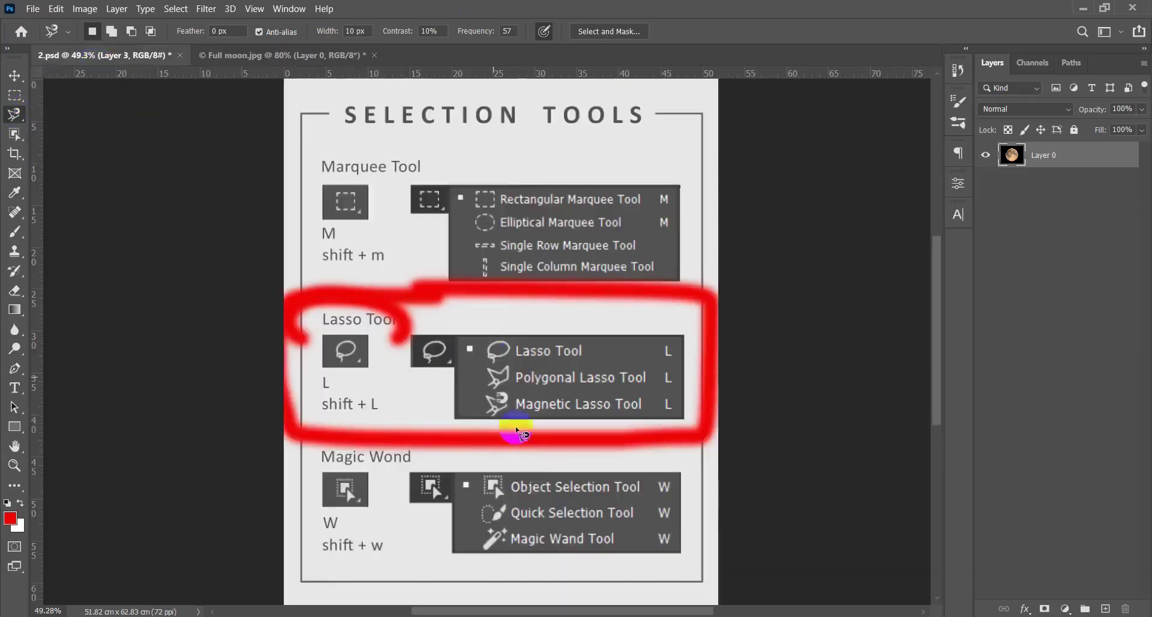
scroll(512, 436, "up", 2)
scroll(477, 366, "up", 2)
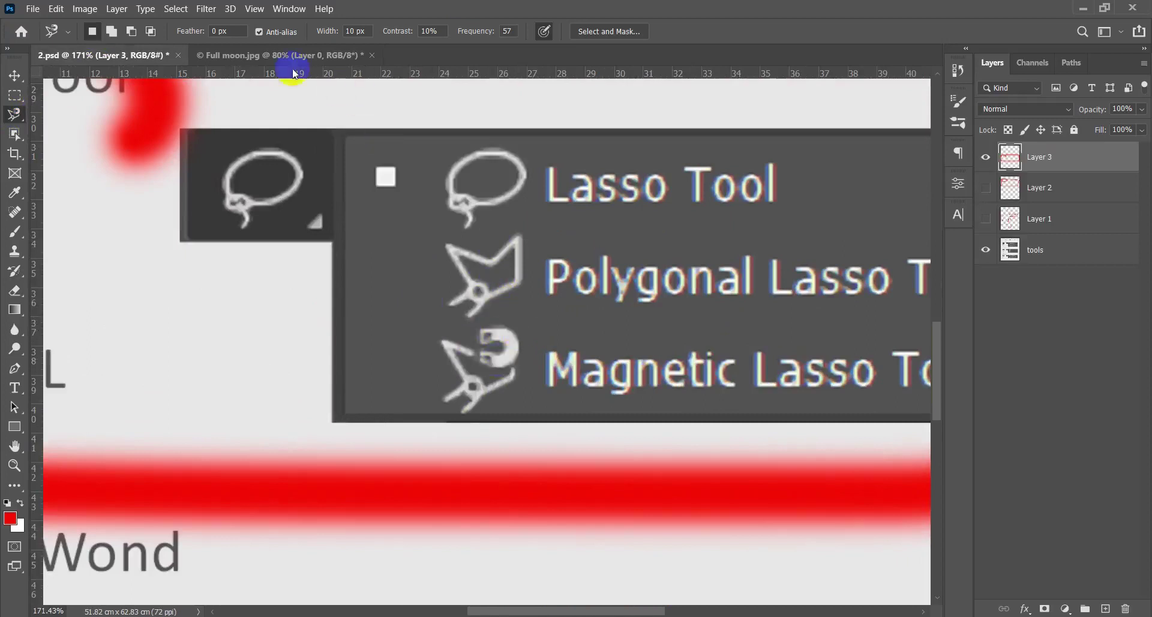
Step: In Full moon.jpg, trace the moon's left edge downward with the Magnetic Lasso and abandon the outline
left_click(327, 55)
scroll(398, 321, "down", 2)
scroll(369, 242, "up", 3)
scroll(366, 240, "up", 8)
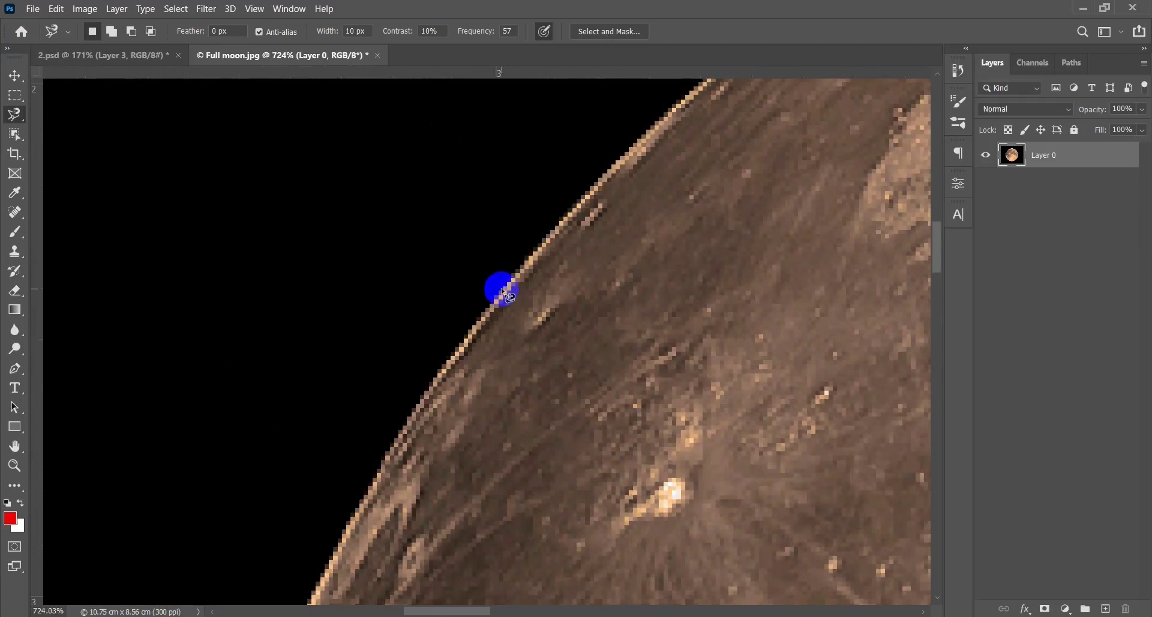
left_click(498, 286)
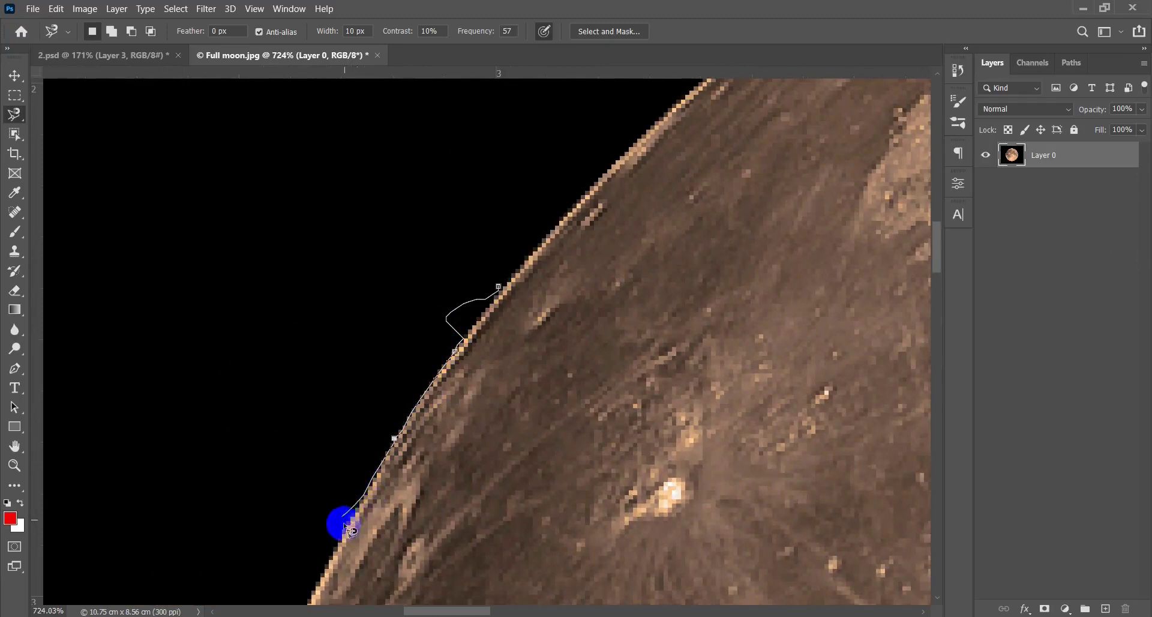
mouse_move(336, 551)
left_mouse_down()
mouse_move(458, 244)
mouse_move(447, 289)
left_mouse_up()
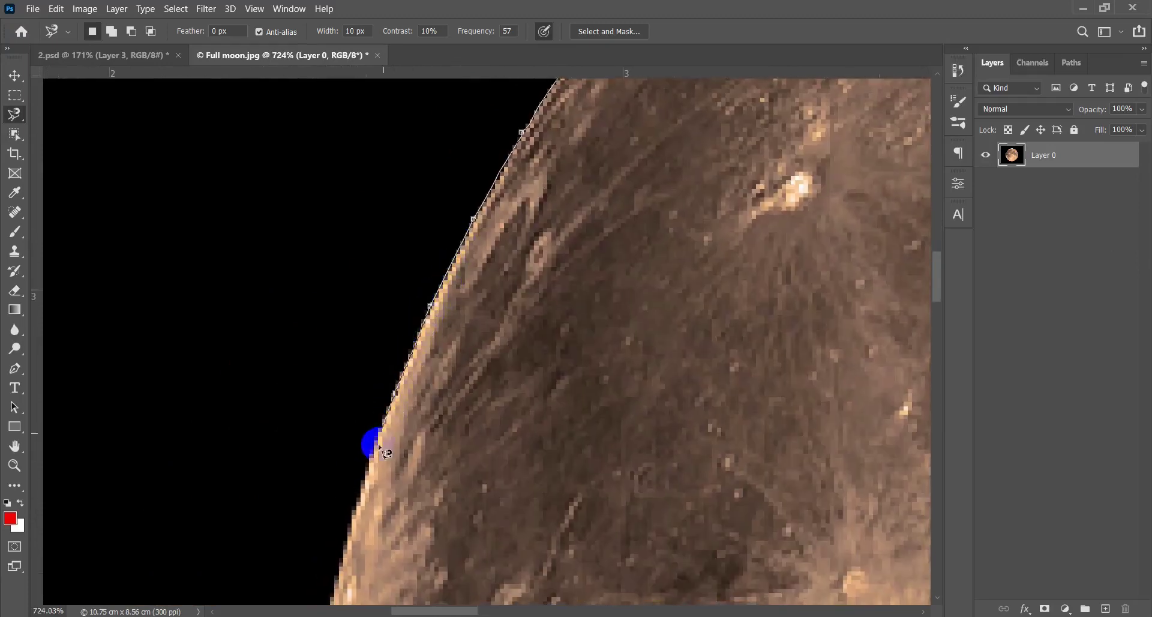
left_click_drag(353, 514, 390, 339)
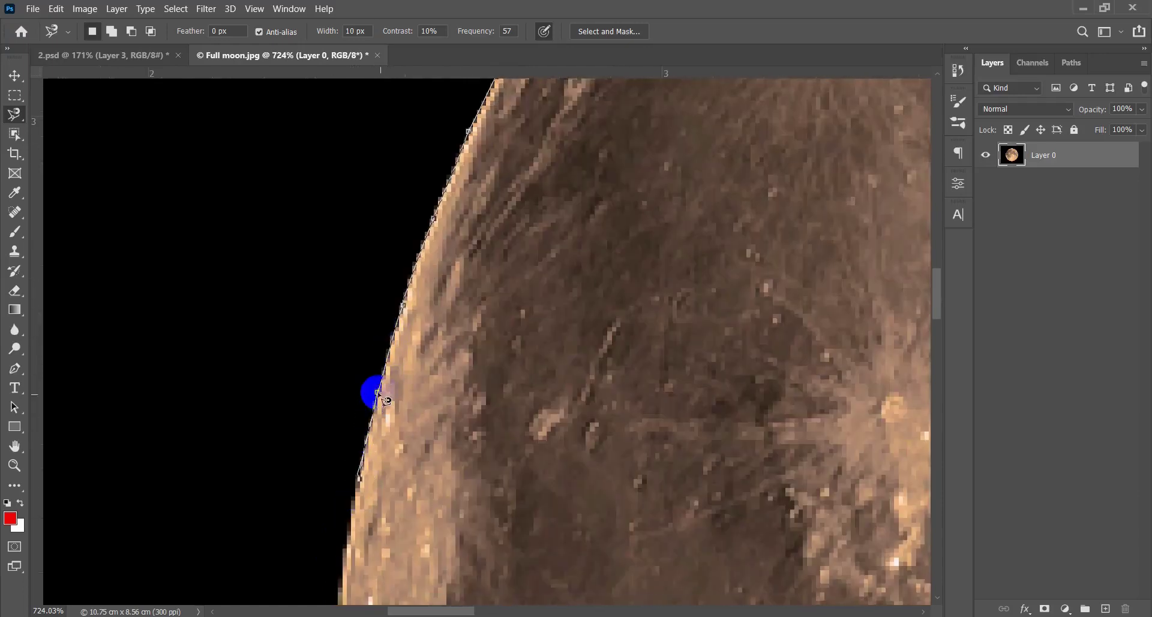
mouse_move(358, 378)
left_mouse_down()
mouse_move(394, 249)
mouse_move(211, 290)
mouse_move(215, 371)
mouse_move(296, 362)
mouse_move(360, 388)
mouse_move(349, 324)
mouse_move(372, 516)
mouse_move(352, 310)
mouse_move(393, 484)
left_mouse_up()
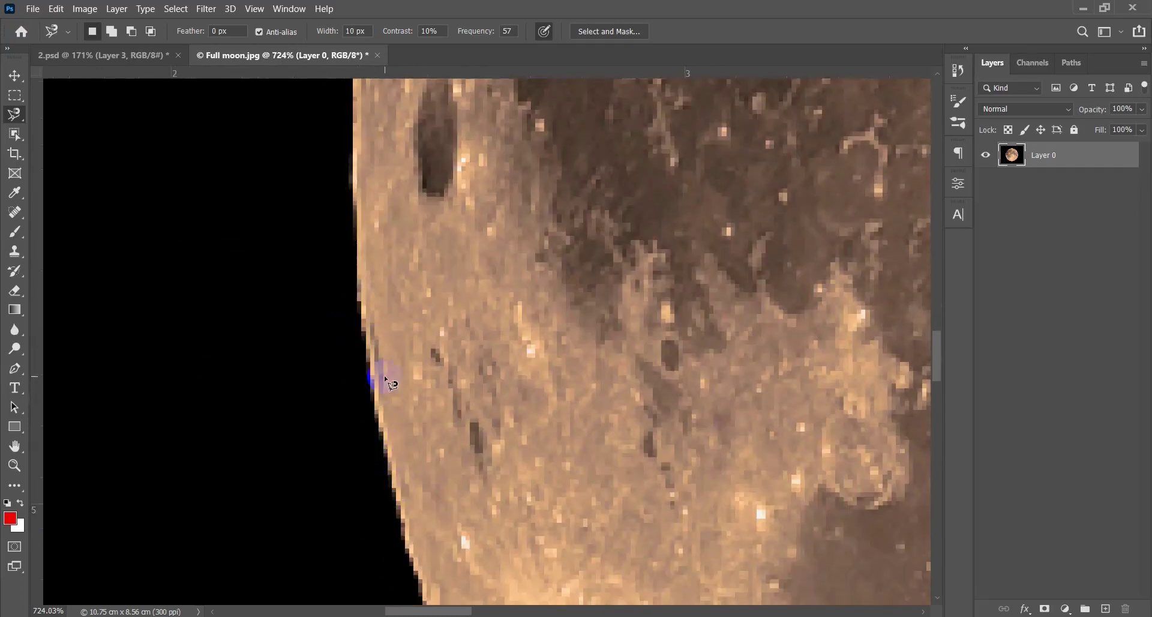
key("v")
scroll(387, 378, "down", 10)
scroll(391, 368, "up", 2)
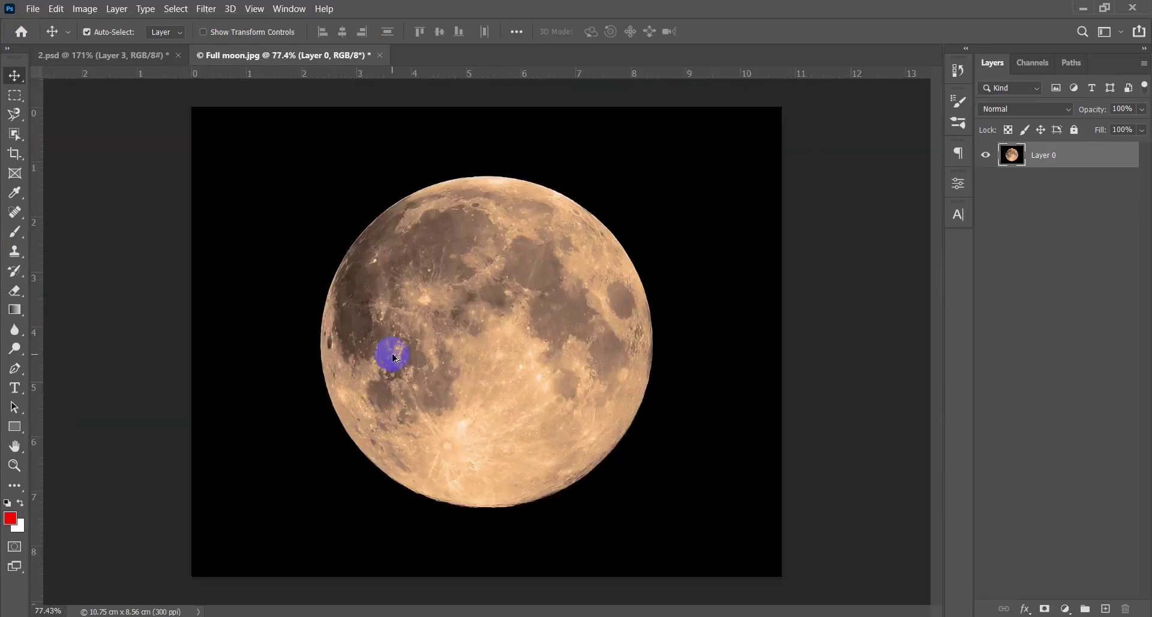
scroll(394, 358, "up", 1)
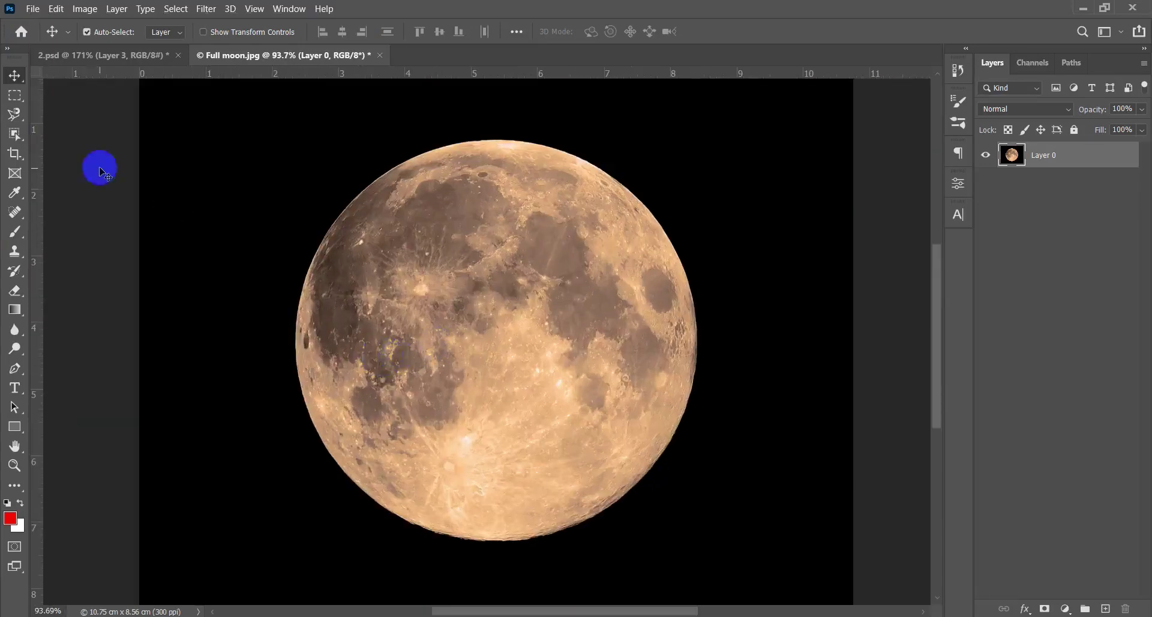
Step: Start a close Polygonal Lasso outline along the moon's upper-left edge, placing short segments from the top downward
left_click(14, 114)
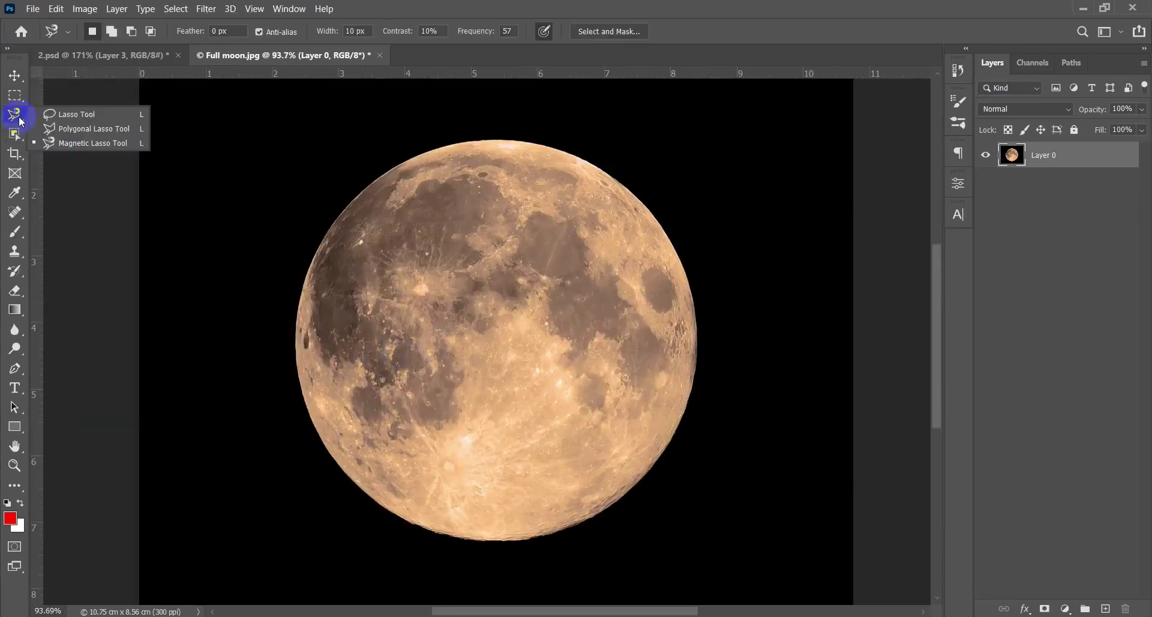
left_click(94, 129)
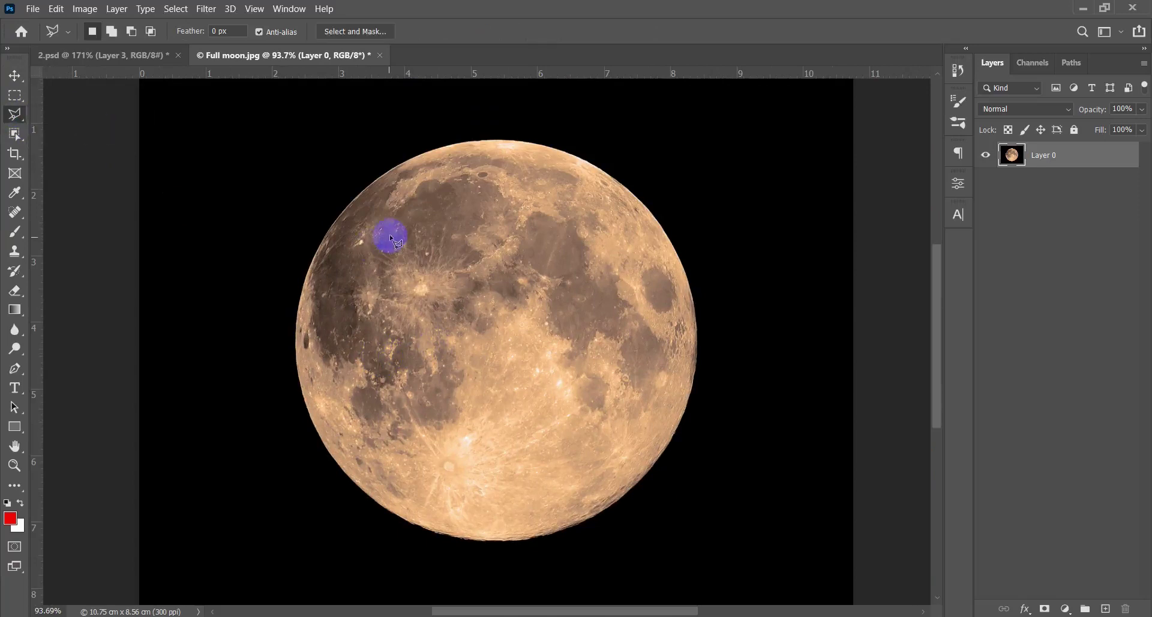
scroll(322, 195, "up", 5)
scroll(322, 195, "up", 8)
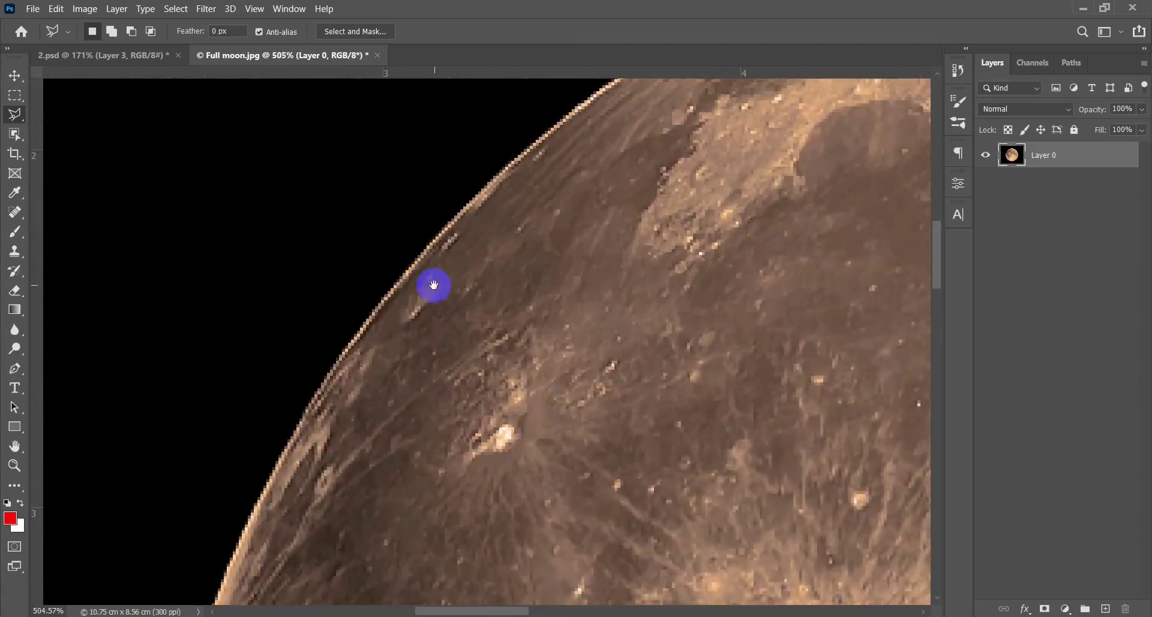
left_click(515, 158)
mouse_move(525, 148)
left_mouse_down()
mouse_move(455, 200)
mouse_move(369, 328)
mouse_move(342, 347)
mouse_move(227, 567)
left_mouse_up()
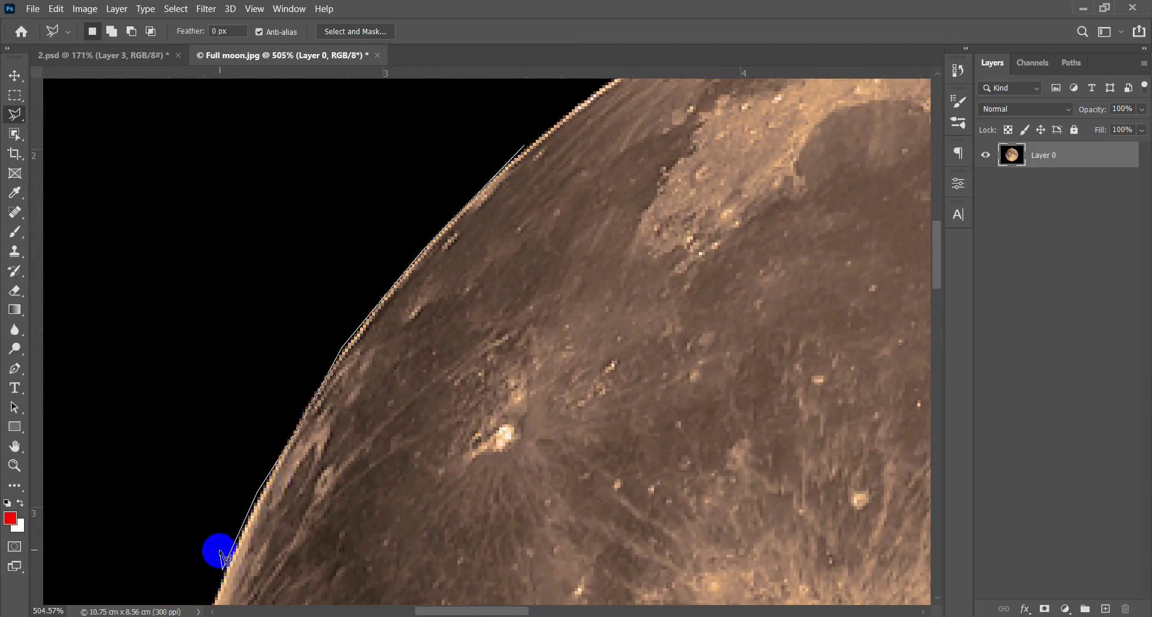
mouse_move(220, 530)
left_mouse_down()
mouse_move(206, 606)
mouse_move(200, 521)
mouse_move(167, 556)
mouse_move(159, 517)
mouse_move(162, 333)
mouse_move(211, 262)
mouse_move(172, 354)
mouse_move(163, 444)
left_mouse_up()
mouse_move(272, 415)
left_mouse_down()
mouse_move(207, 414)
mouse_move(132, 462)
left_mouse_up()
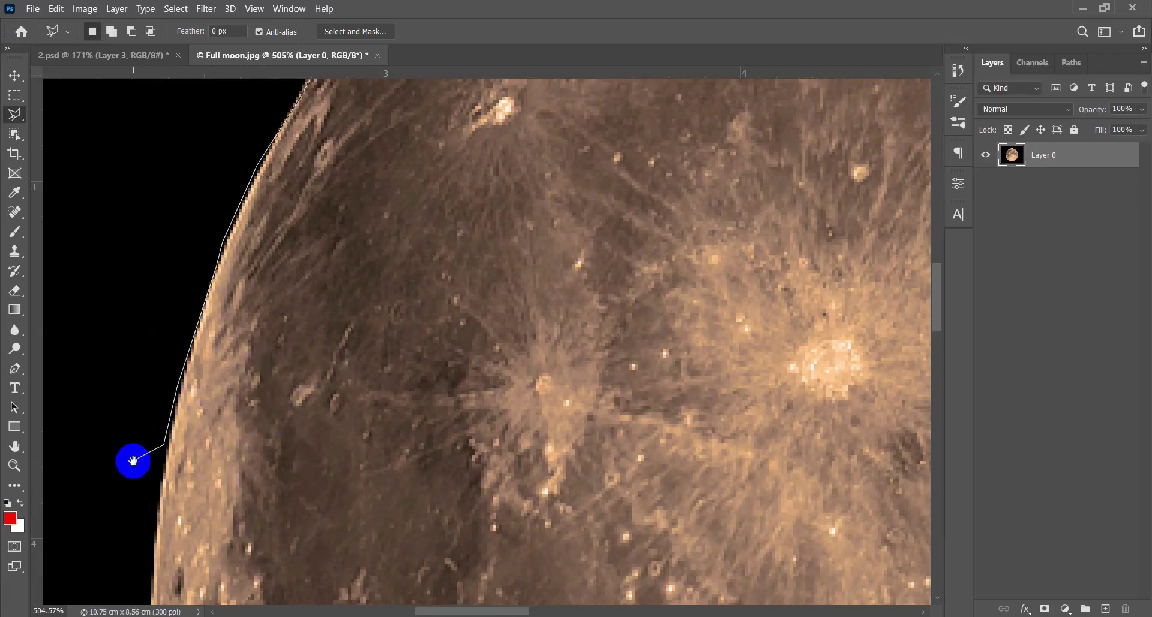
left_click_drag(141, 533, 376, 233)
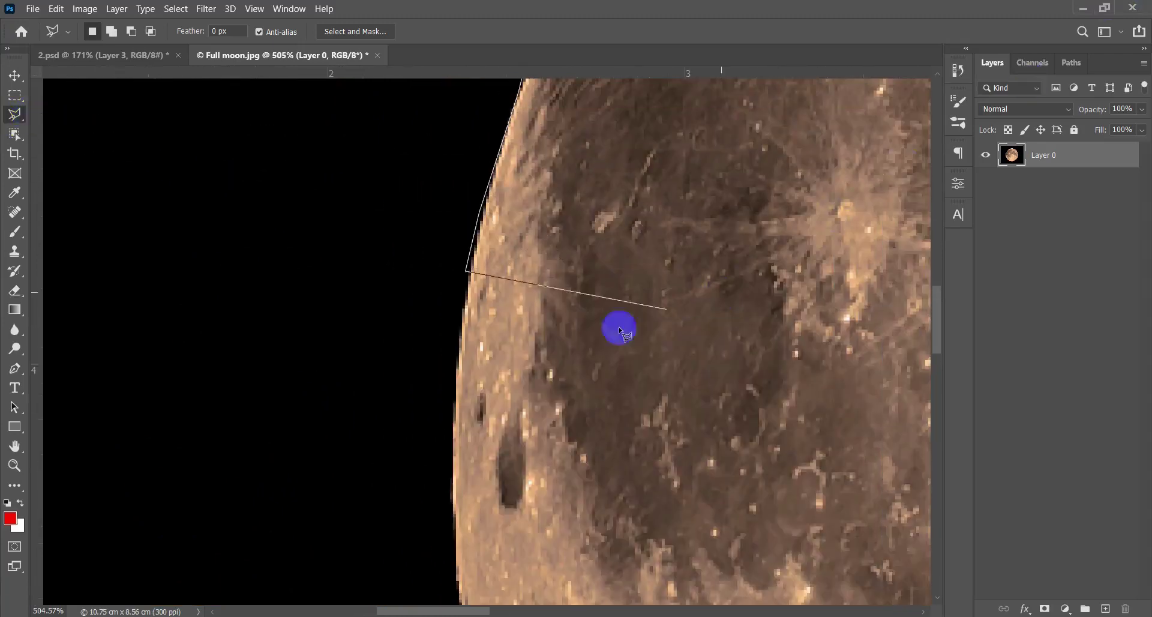
Step: Continue the polygonal outline with closely spaced points down the moon's left edge past its widest part
left_click(447, 463)
left_click(459, 577)
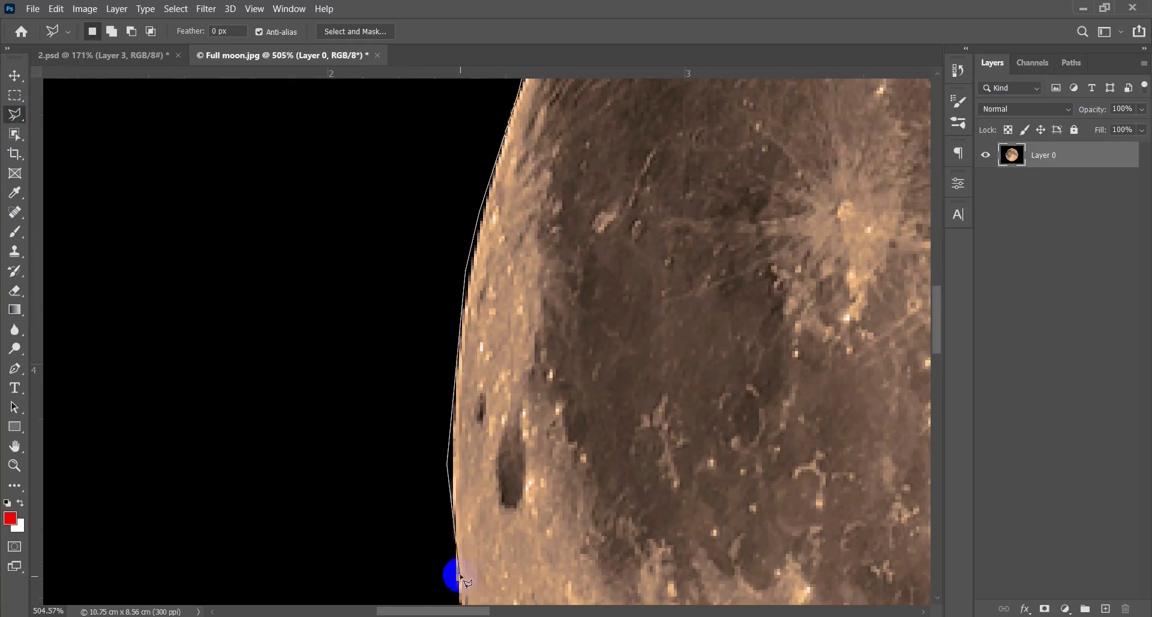
left_click_drag(459, 578, 350, 162)
left_click(373, 307)
left_click(389, 368)
left_click(427, 463)
left_click(467, 530)
Step: Extend the polygonal outline with four more points along the moon's lower-left edge
left_click_drag(471, 535, 252, 100)
left_click(281, 214)
left_click(338, 303)
left_click(416, 391)
left_click(471, 434)
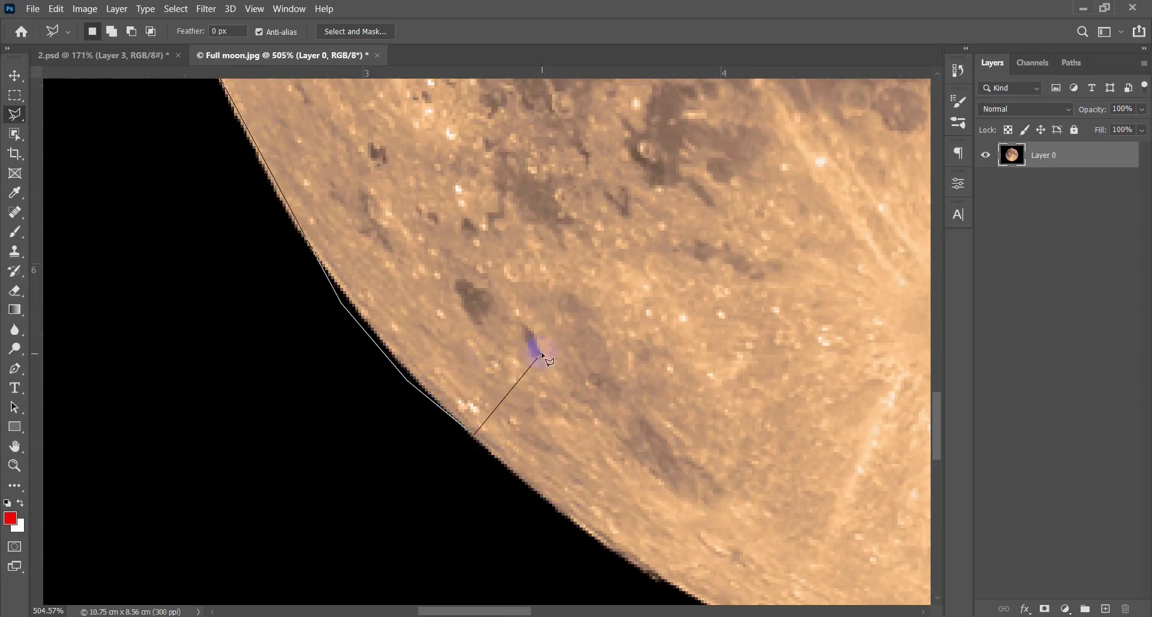
scroll(542, 354, "down", 10)
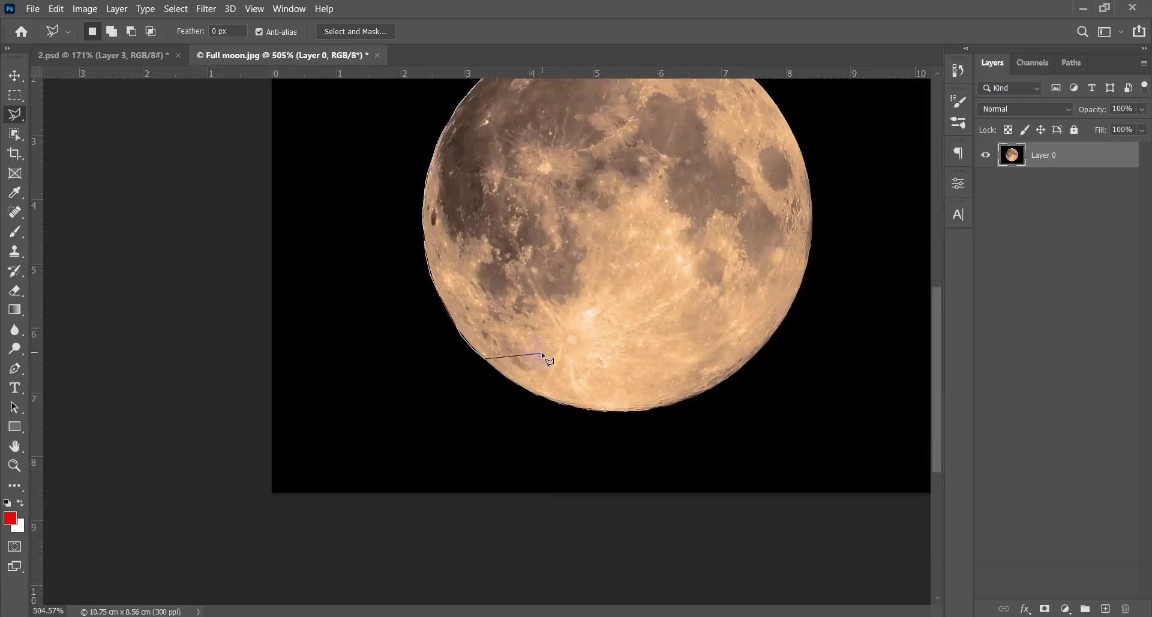
scroll(404, 437, "down", 2)
scroll(412, 420, "up", 12)
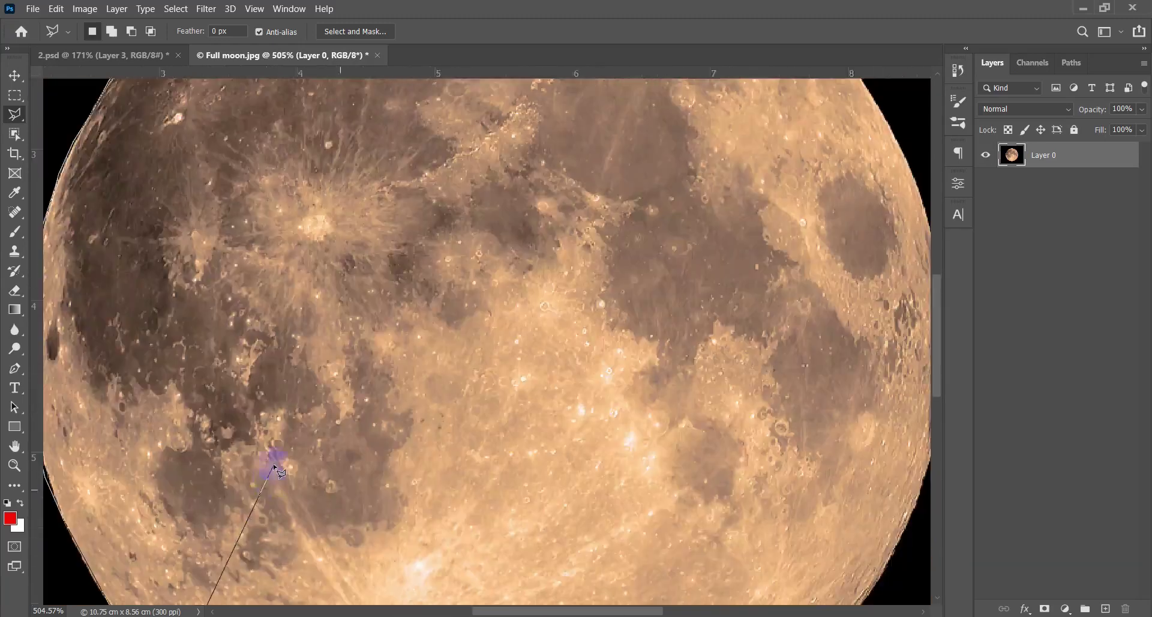
scroll(278, 460, "down", 3)
scroll(298, 488, "up", 1)
left_click(196, 491)
left_click(144, 339)
left_click(153, 231)
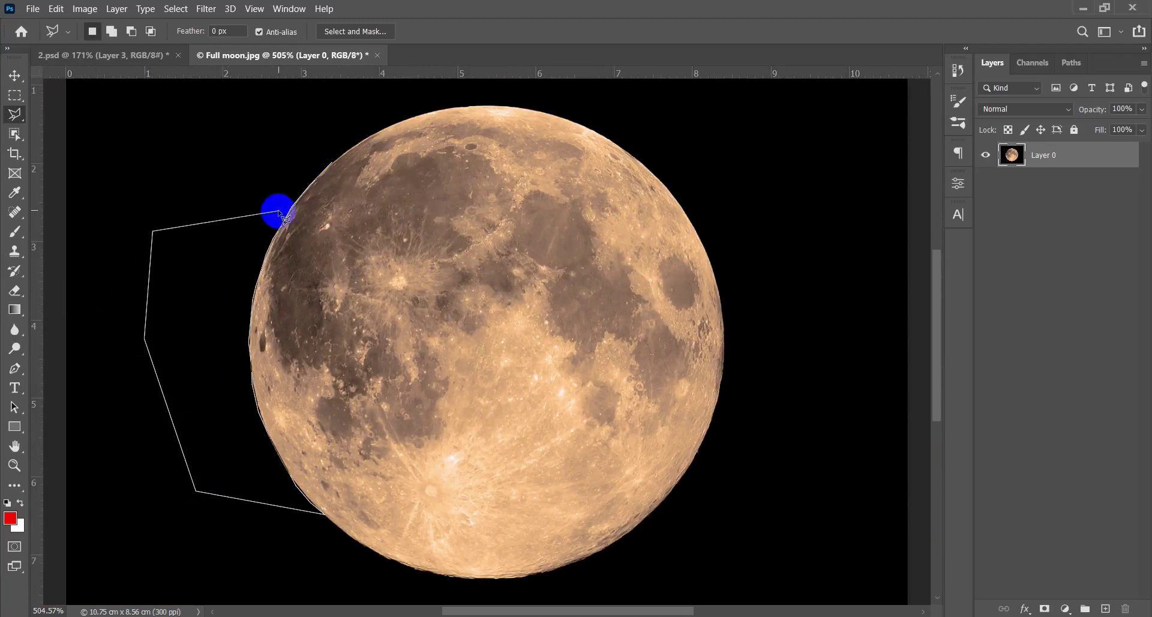
key("Escape")
key("v")
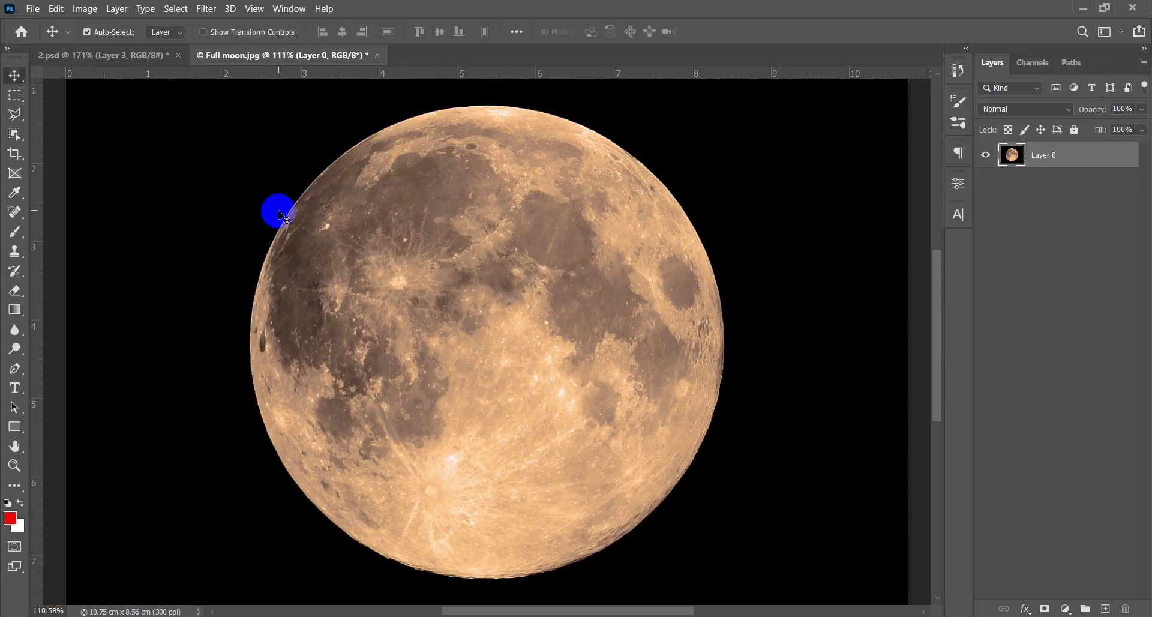
scroll(232, 227, "up", 1)
scroll(339, 267, "down", 4)
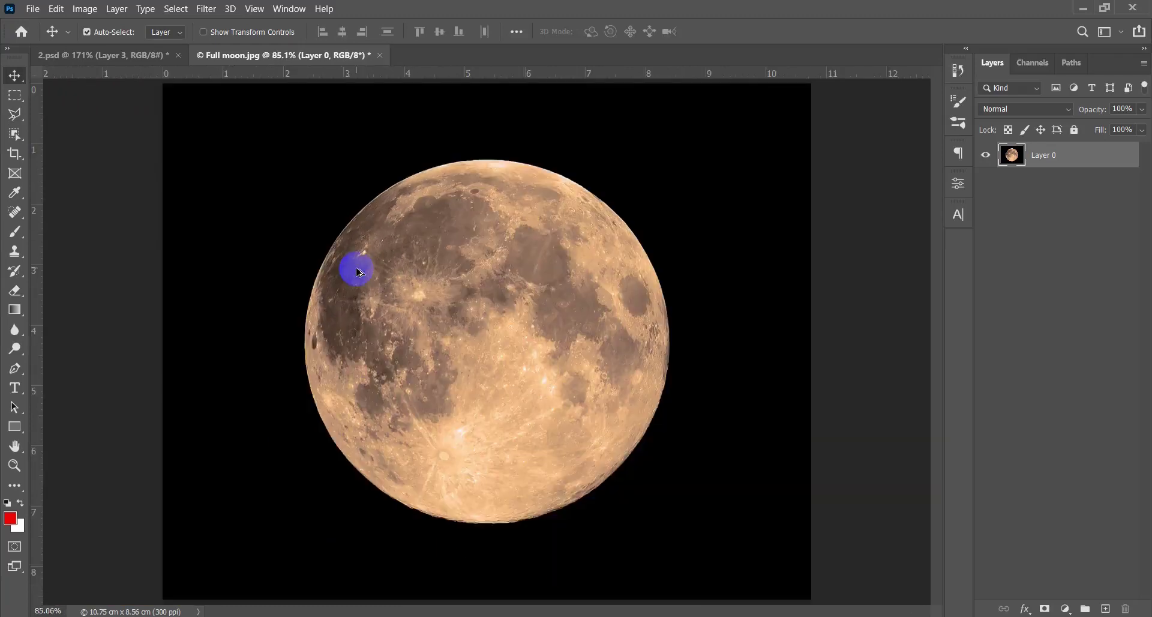
Step: Switch to the 2.psd document and hide Layer 3 to clear its red marking from the selection tools sheet
left_click(91, 57)
scroll(476, 296, "down", 9)
left_click(984, 161)
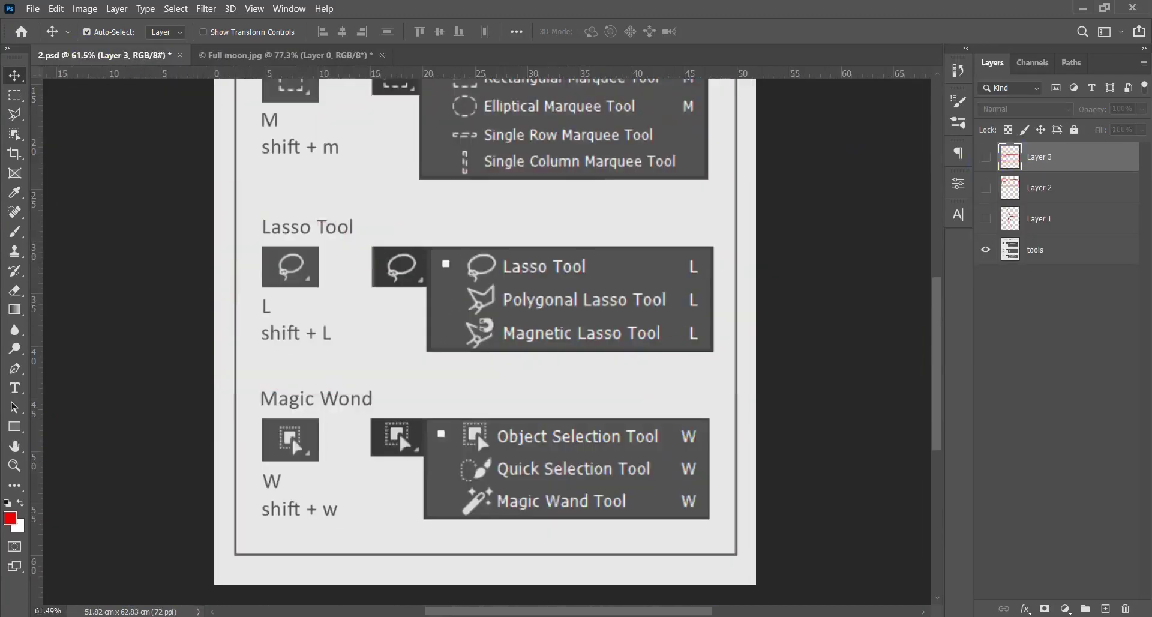
Step: Add a new layer and paint a red brush frame around the Magic Wond section of the tools sheet
left_click(1105, 608)
key("b")
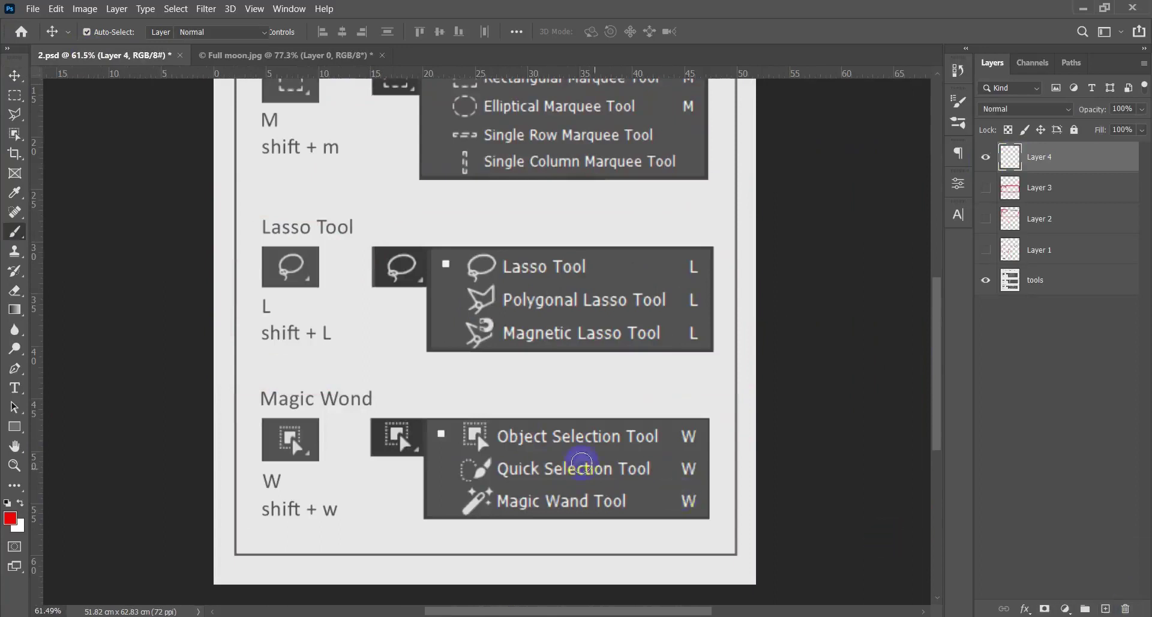
mouse_move(393, 364)
left_mouse_down()
mouse_move(232, 545)
mouse_move(547, 562)
mouse_move(766, 546)
mouse_move(738, 390)
mouse_move(380, 363)
left_mouse_up()
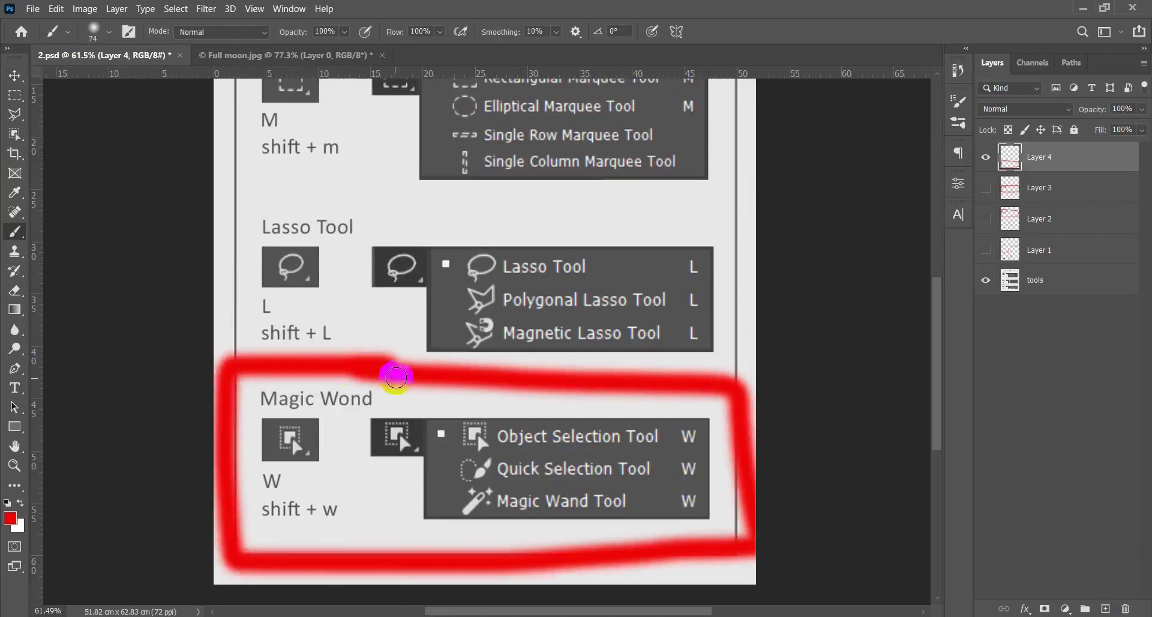
key("v")
scroll(360, 477, "up", 3)
scroll(301, 468, "down", 1)
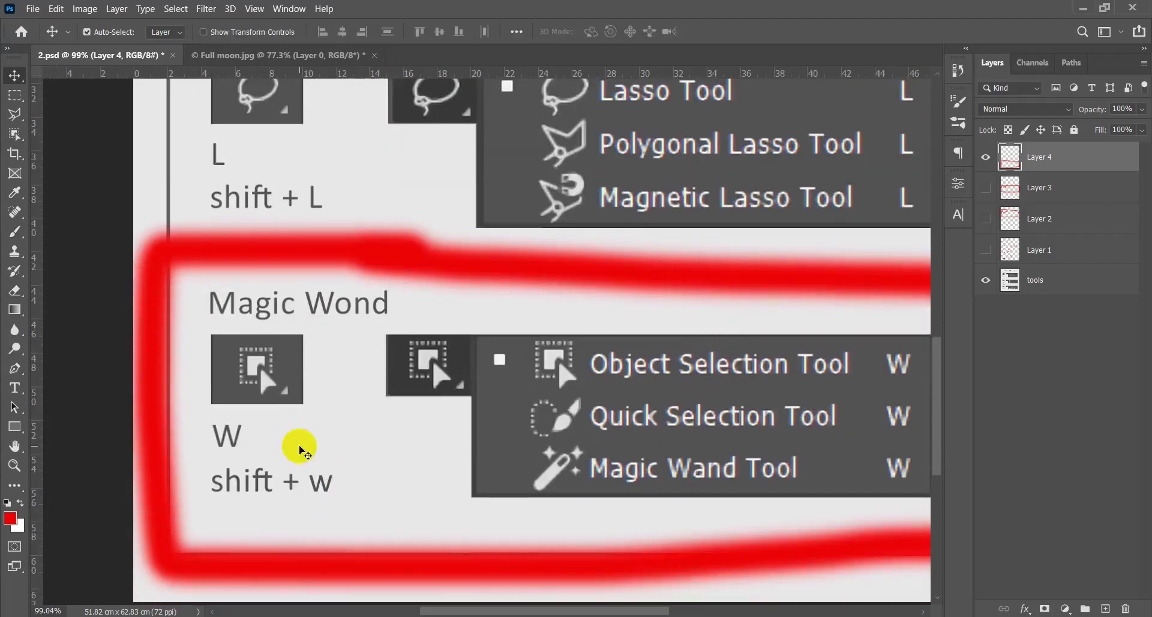
Step: Return to the full moon image and activate the Quick Selection Tool
left_click(245, 56)
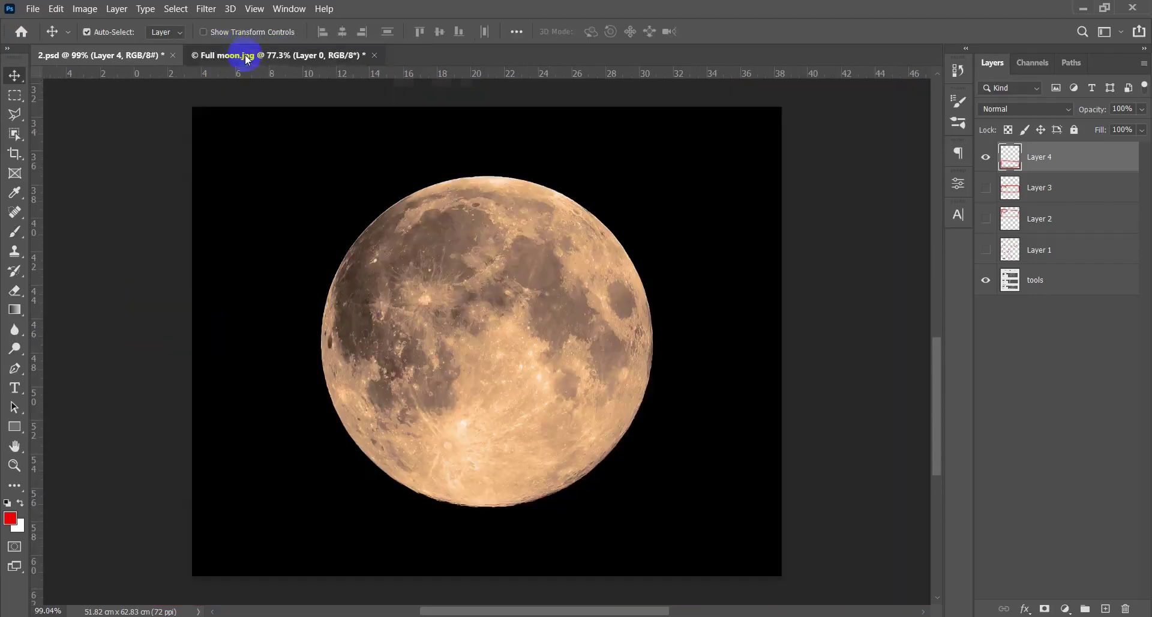
left_click(449, 221)
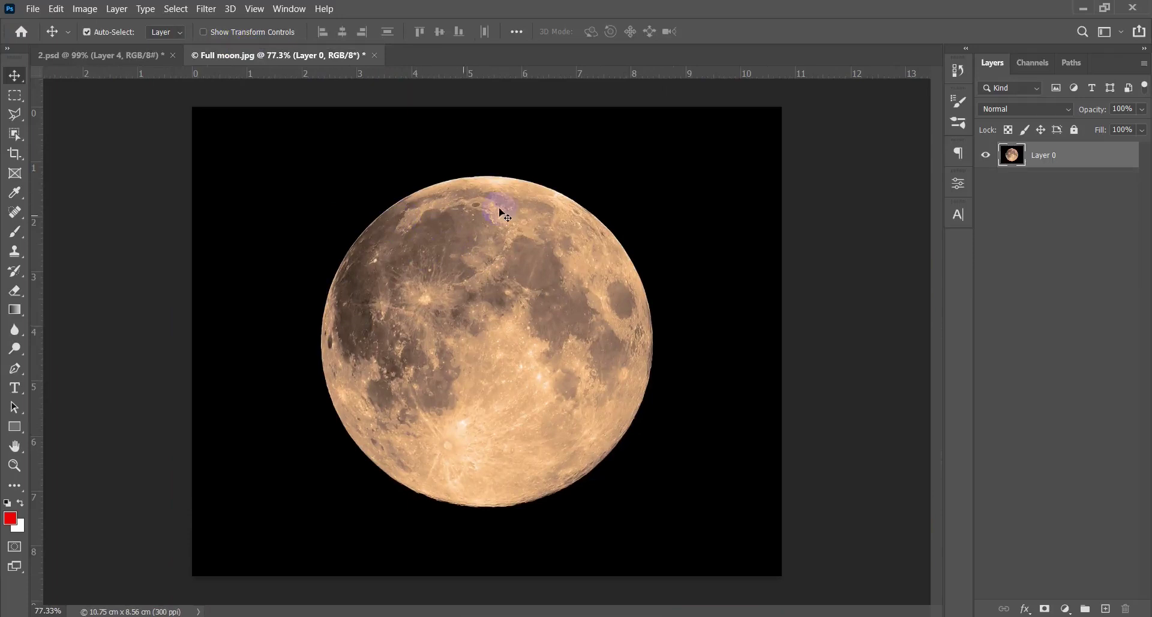
key("w")
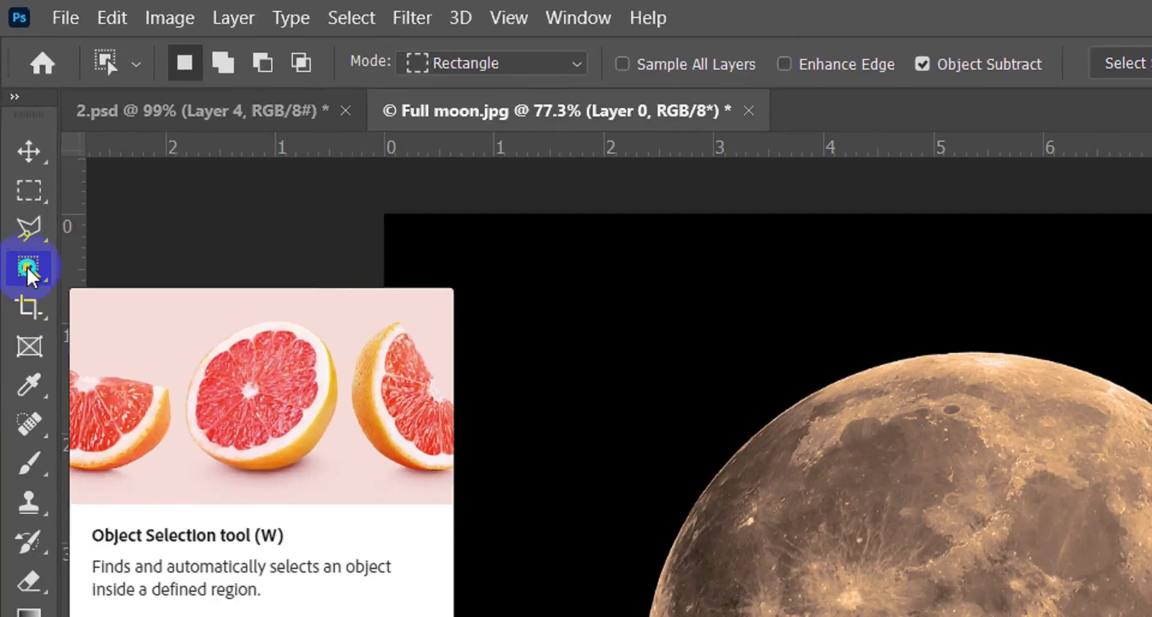
right_click(28, 270)
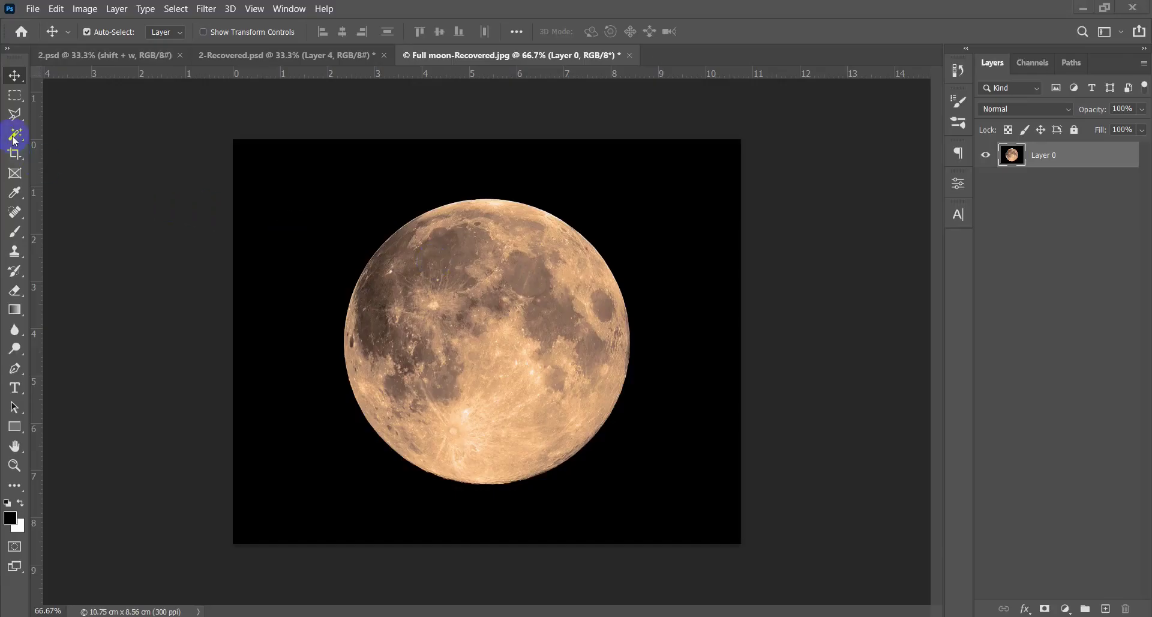
left_click(14, 134)
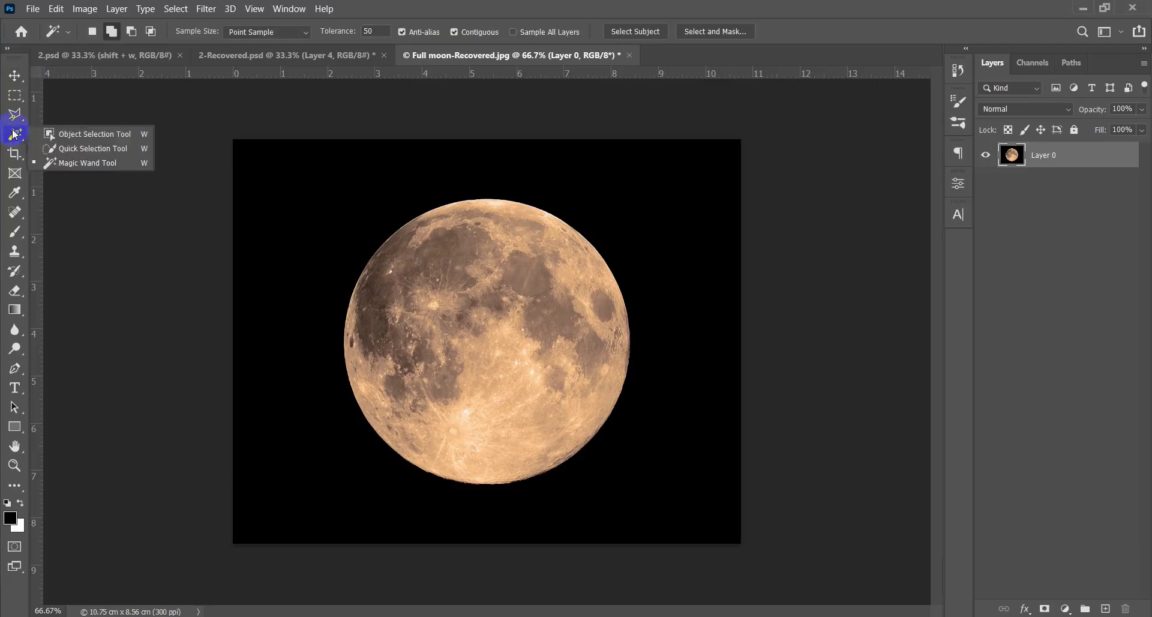
left_click(66, 149)
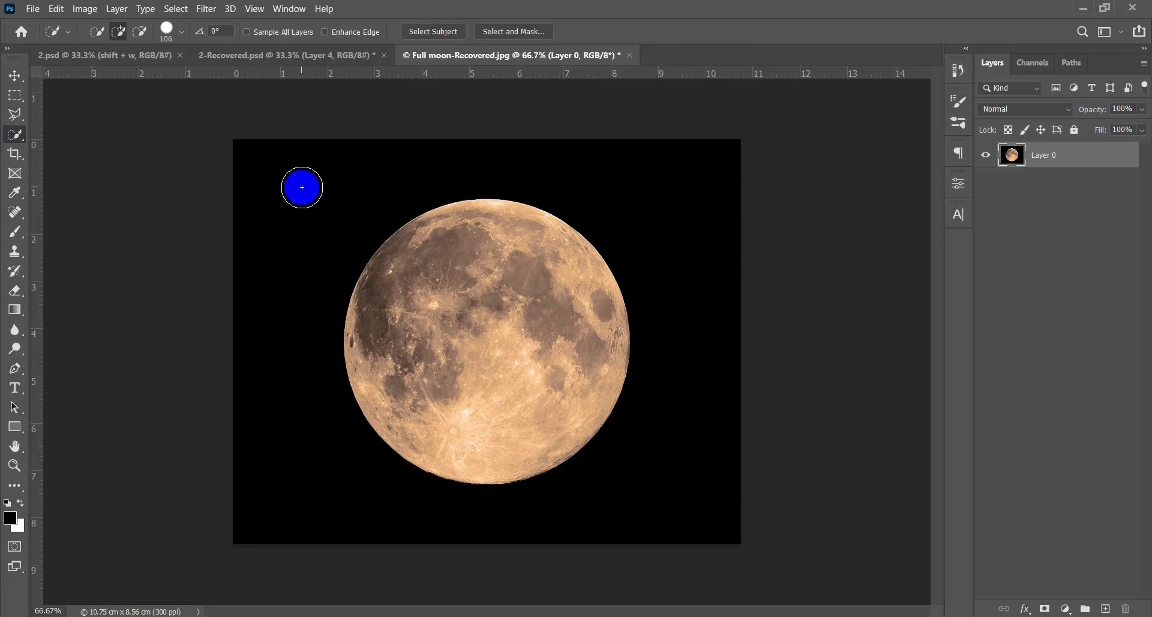
Step: Brush a quick selection over the entire black background around the moon, and then deselect it
left_click(272, 181)
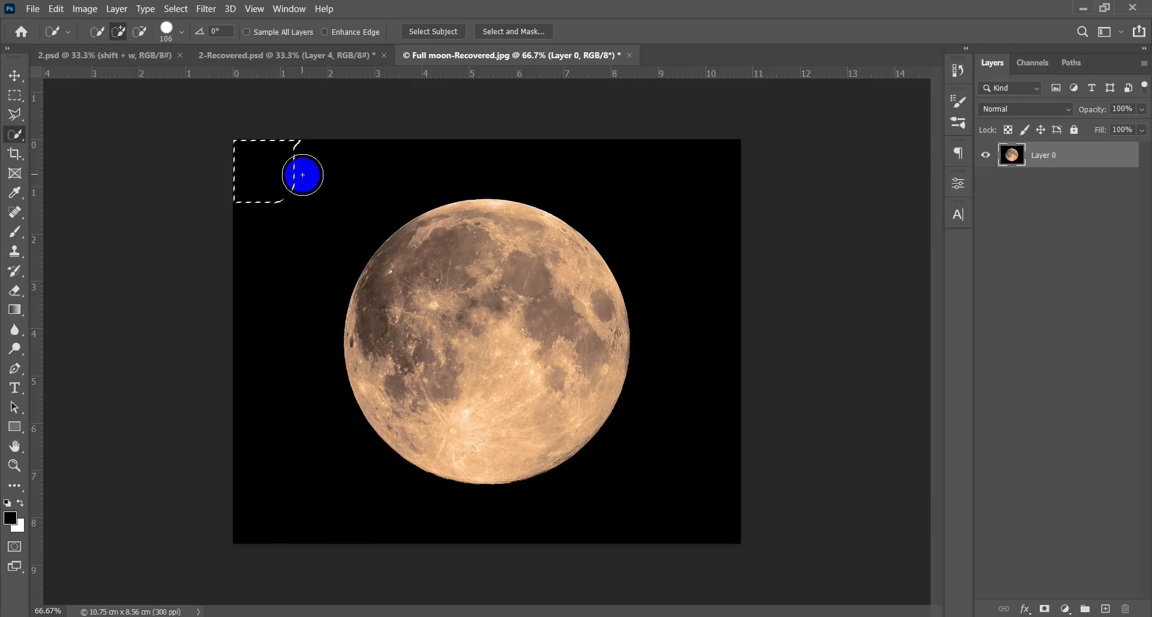
mouse_move(303, 178)
left_mouse_down()
mouse_move(258, 273)
mouse_move(261, 380)
mouse_move(281, 452)
mouse_move(299, 459)
mouse_move(298, 475)
mouse_move(417, 543)
left_mouse_up()
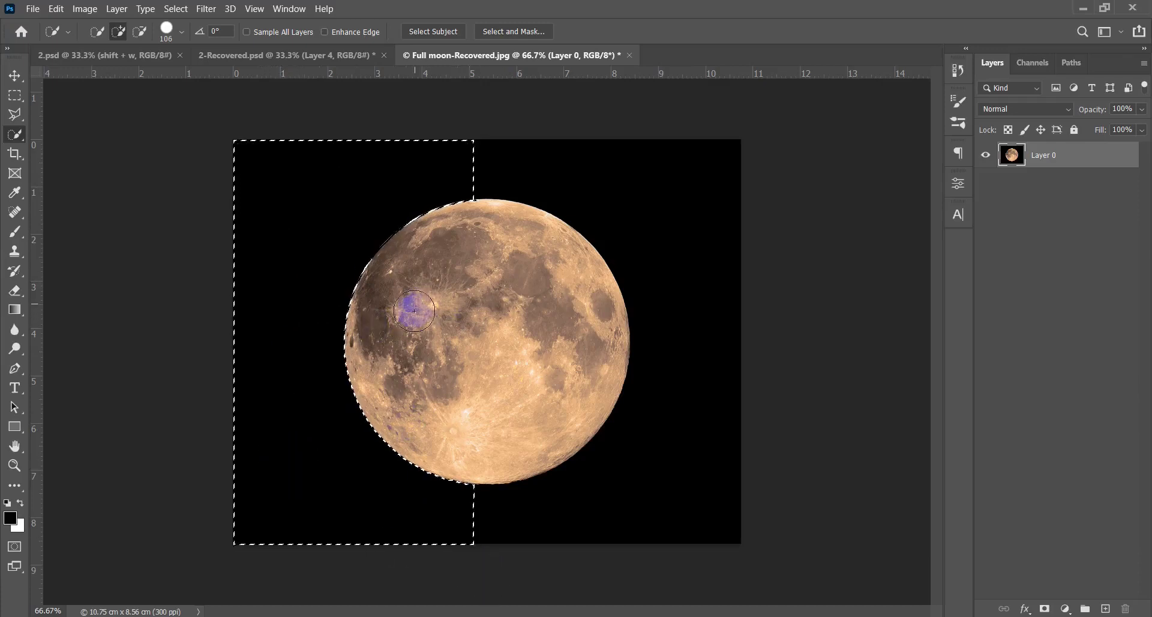
mouse_move(509, 479)
left_mouse_down()
mouse_move(479, 537)
mouse_move(551, 542)
left_mouse_up()
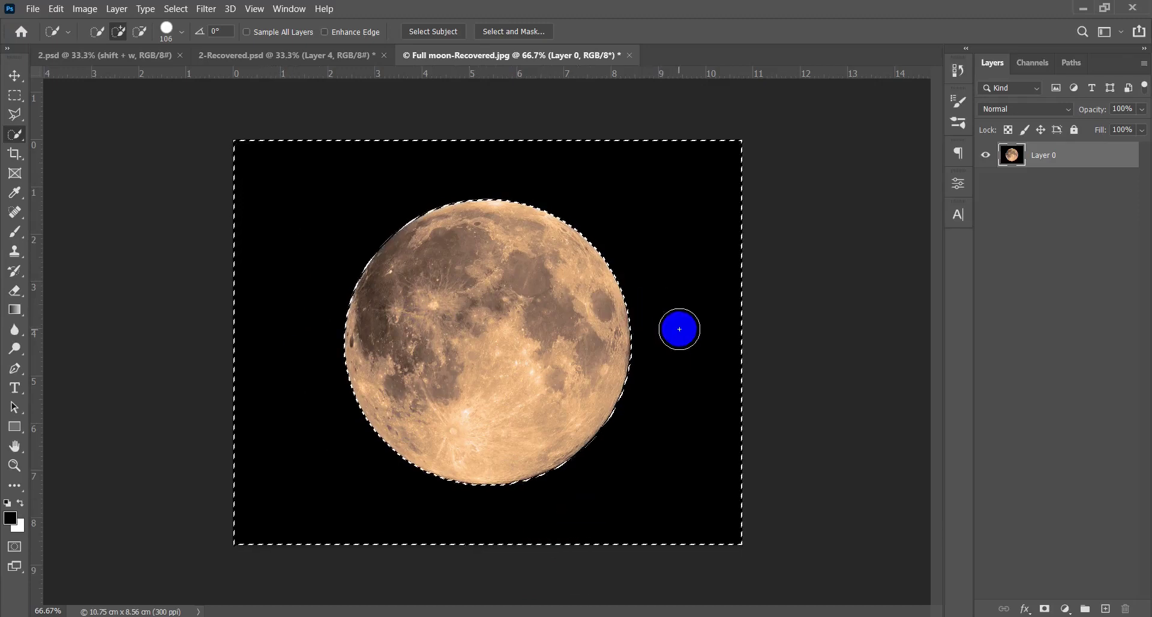
key("ctrl+d")
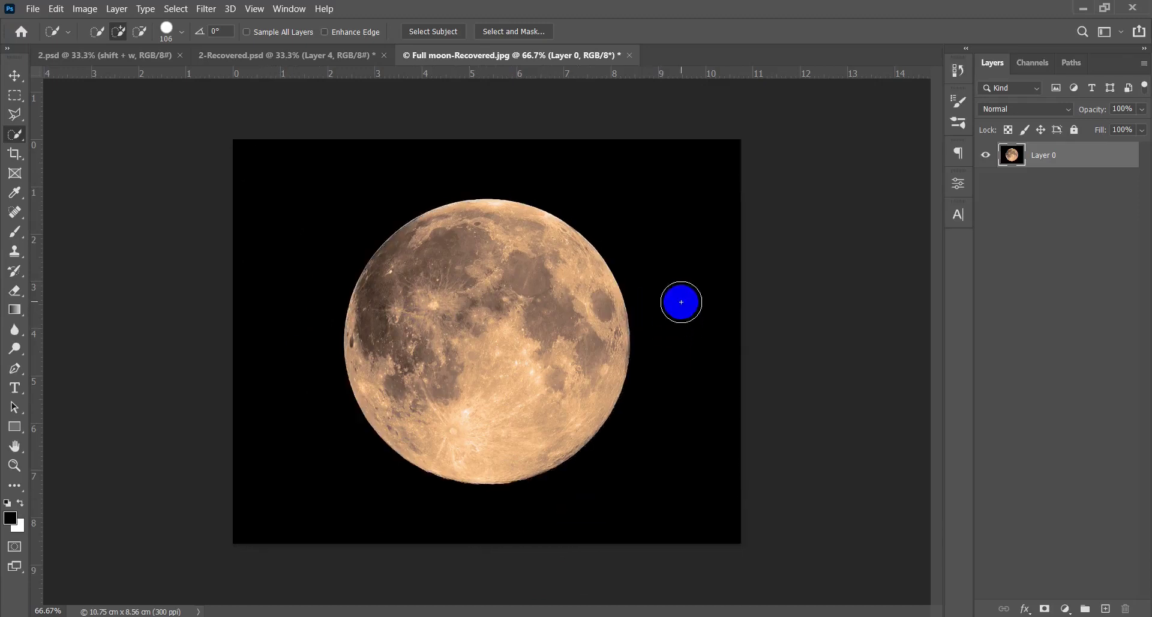
Step: With a 50 px brush, extend a quick selection over the black background and the moon, and then deselect it
left_click_drag(690, 218, 674, 211)
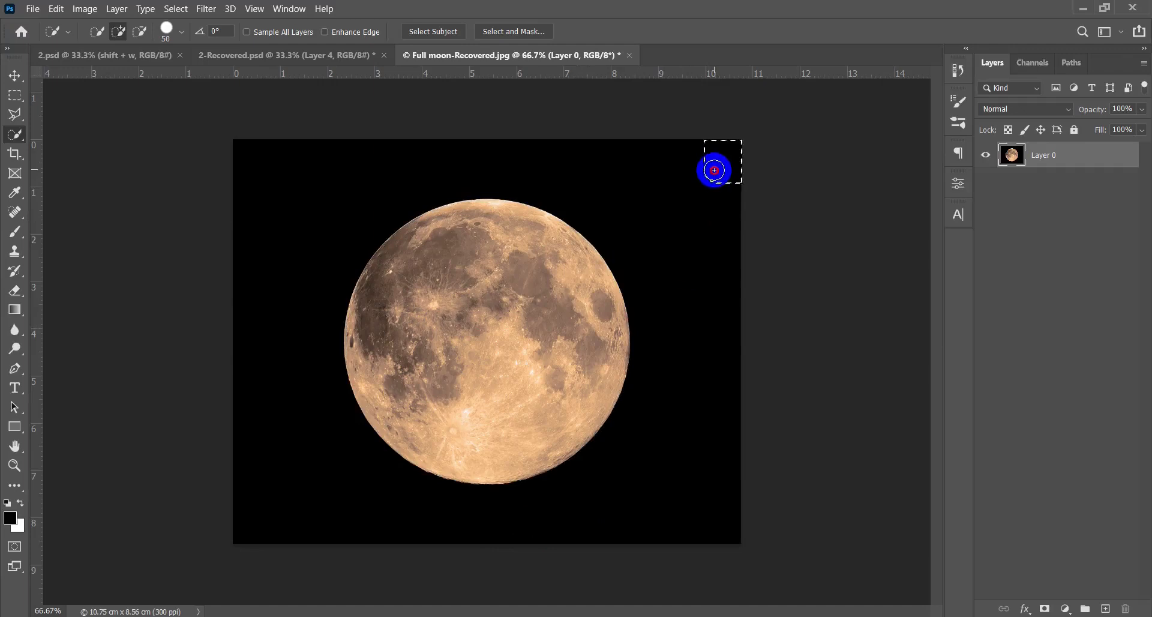
mouse_move(714, 171)
left_mouse_down()
mouse_move(714, 222)
mouse_move(673, 205)
mouse_move(672, 216)
mouse_move(696, 276)
mouse_move(708, 437)
left_mouse_up()
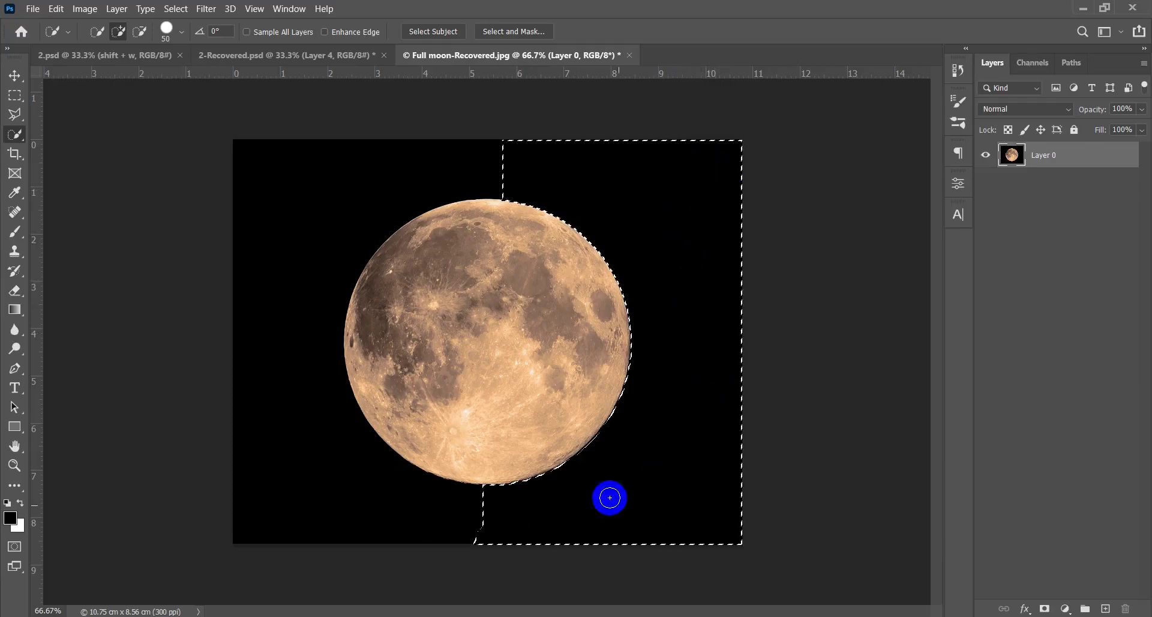
left_click_drag(496, 543, 427, 534)
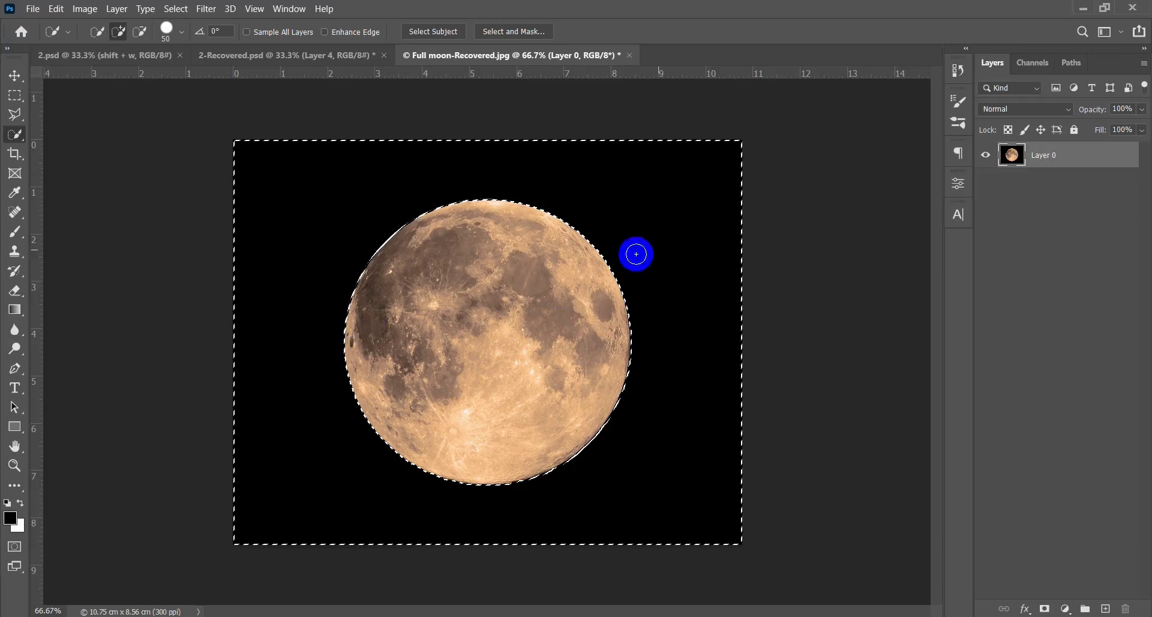
mouse_move(688, 326)
left_mouse_down()
mouse_move(679, 335)
mouse_move(653, 321)
mouse_move(630, 268)
left_mouse_up()
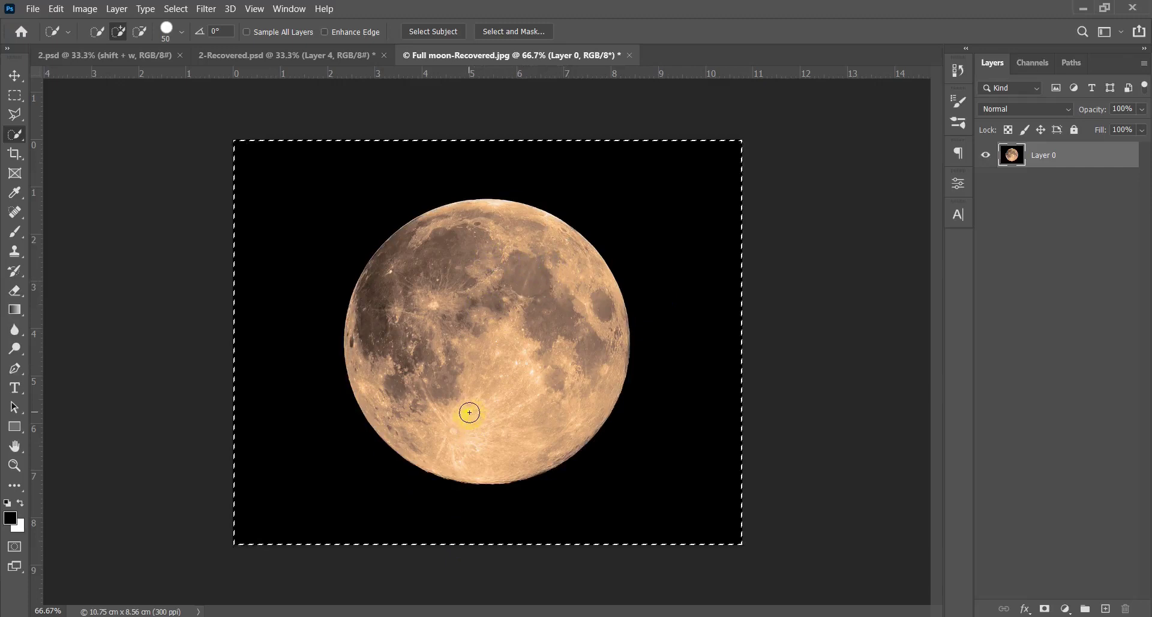
key("ctrl+d")
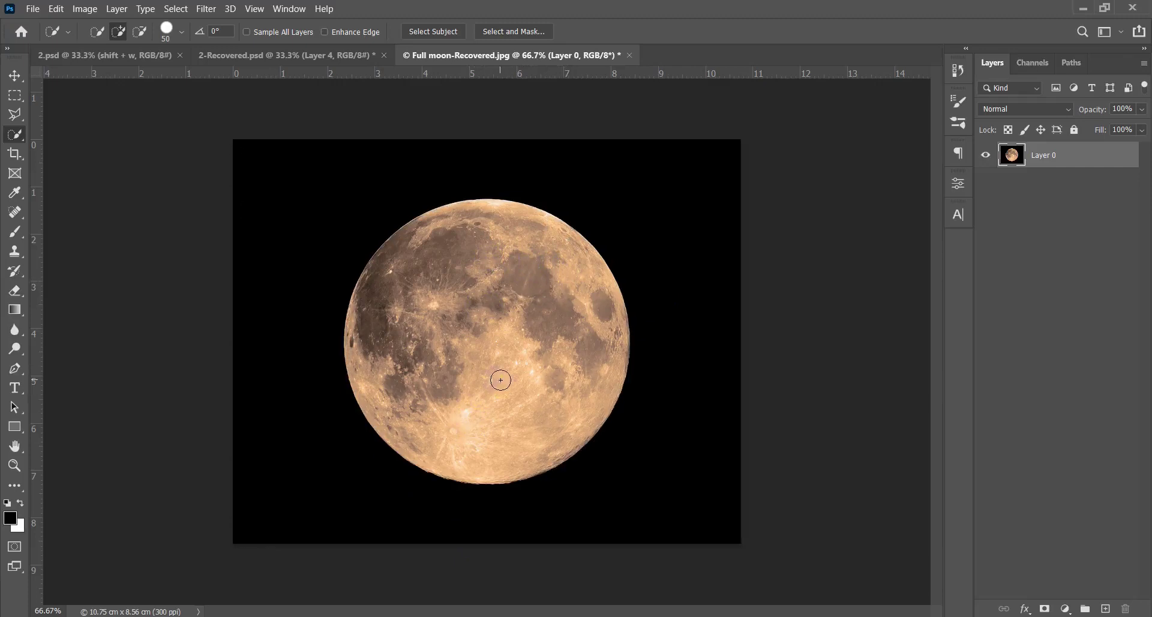
Step: Resize the Quick Selection brush interactively, enlarging it to about 290 px and shrinking it to 36 px
right_click(300, 190, "alt")
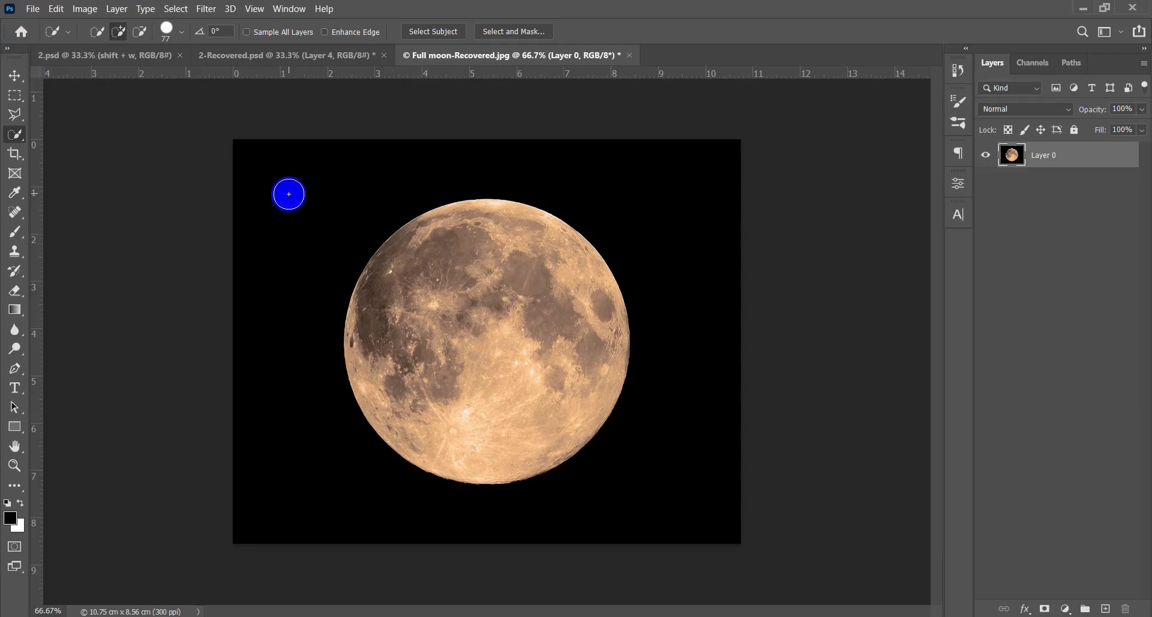
mouse_move(288, 193)
left_mouse_down()
mouse_move(321, 191)
mouse_move(286, 198)
left_mouse_up()
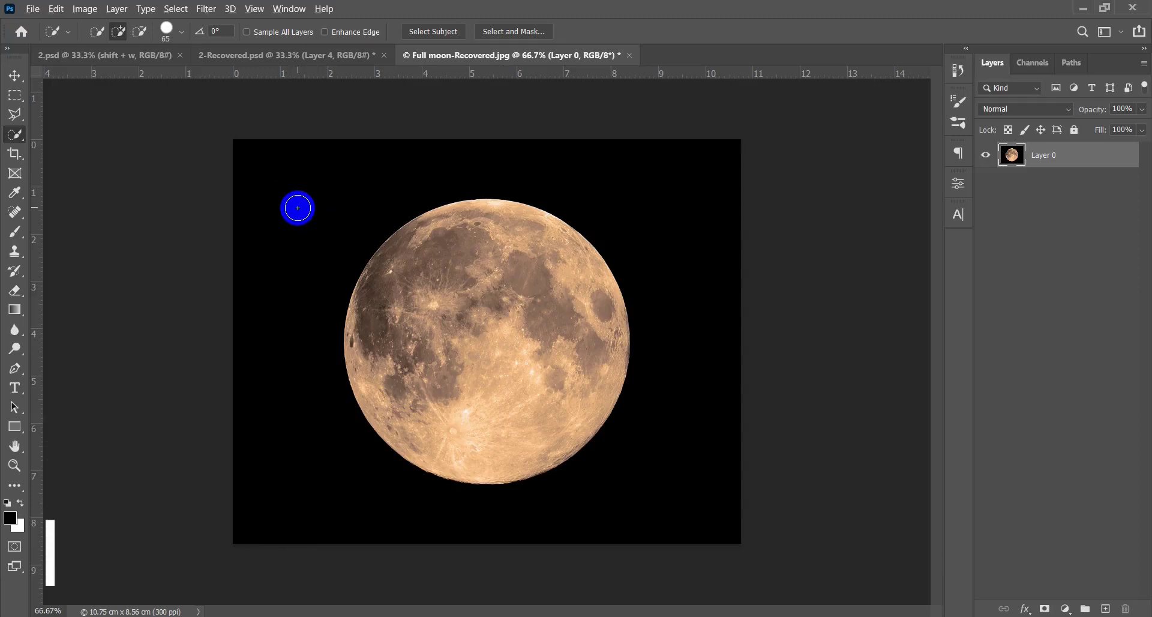
left_click_drag(298, 208, 356, 210)
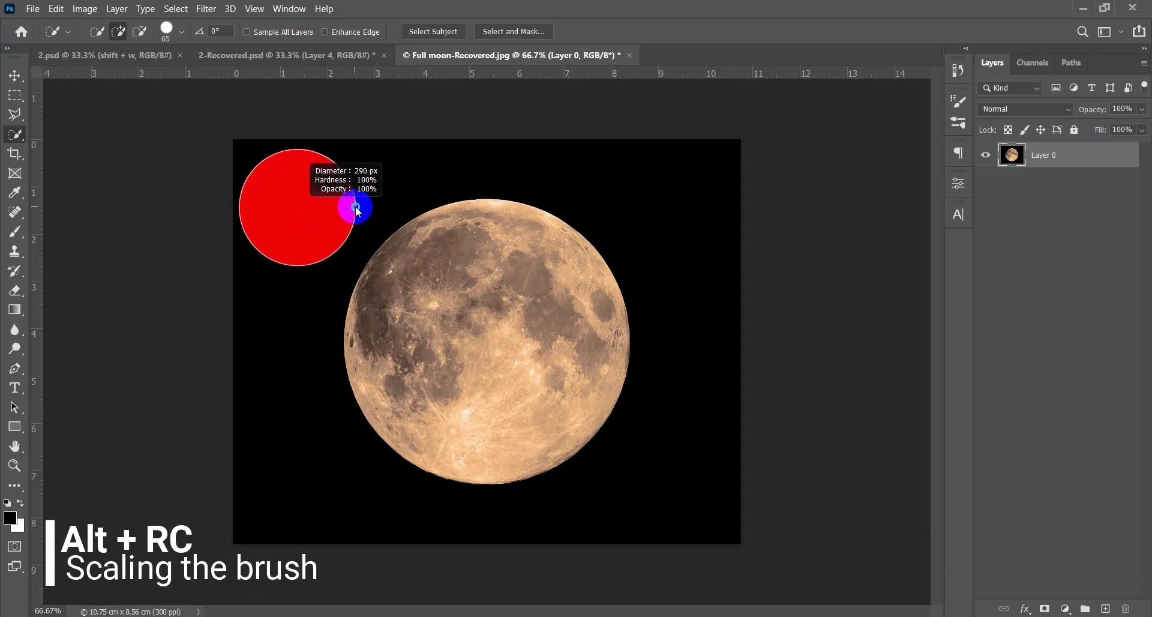
left_click_drag(357, 210, 291, 205)
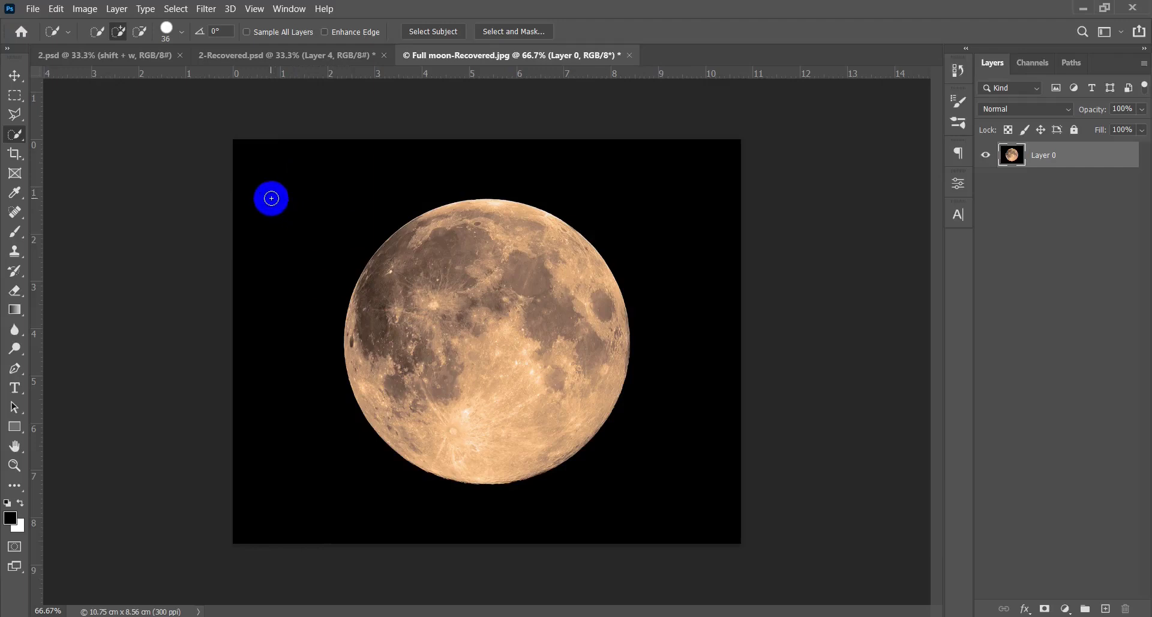
Step: Switch to the Magic Wand Tool, select the black background around the moon, and deselect it
right_click(15, 134)
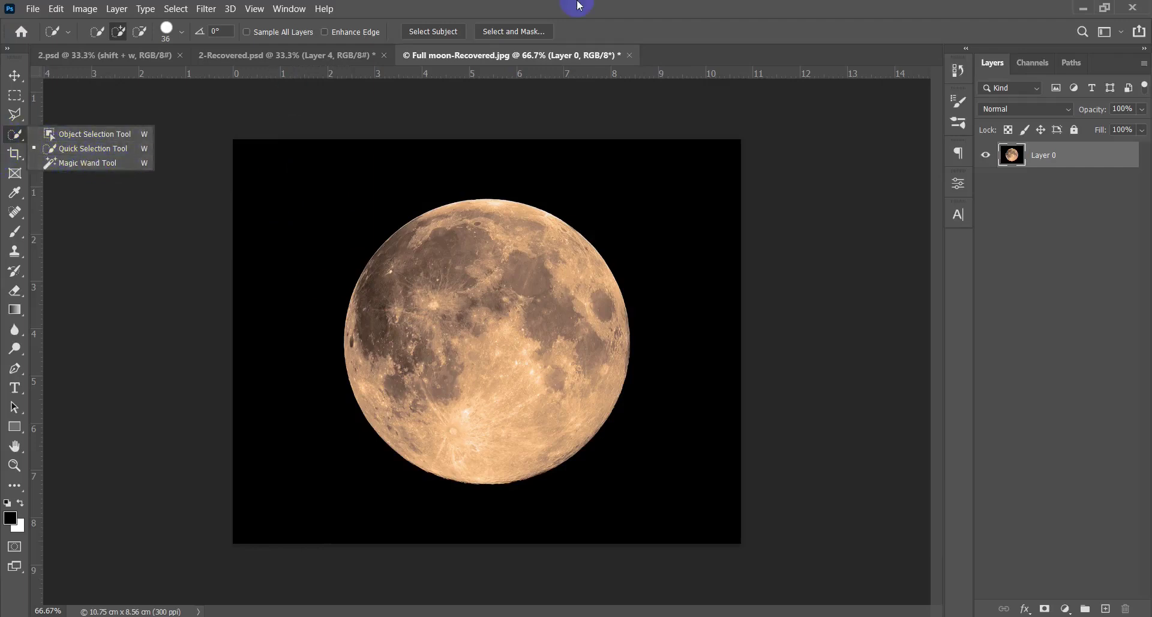
left_click(478, 7)
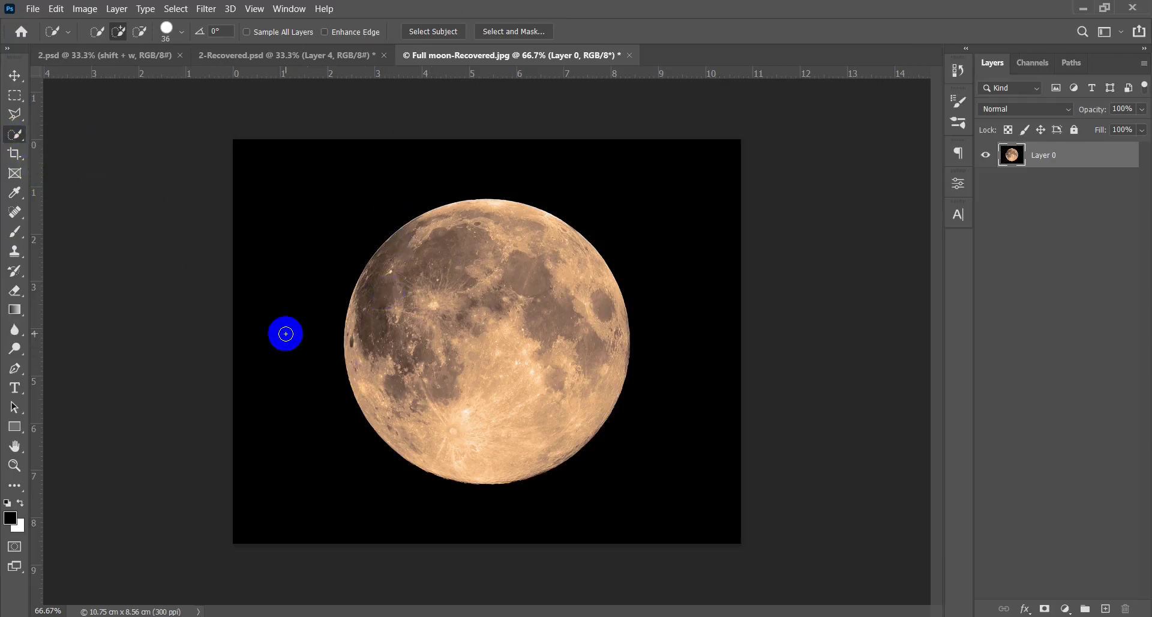
key("shift+w")
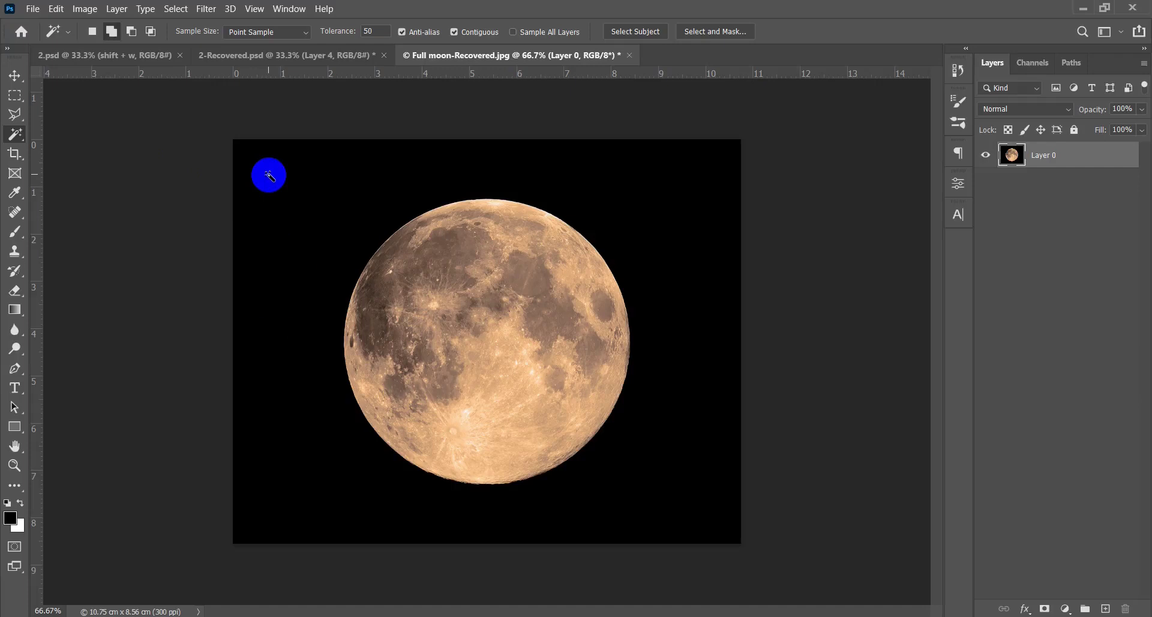
left_click(268, 175)
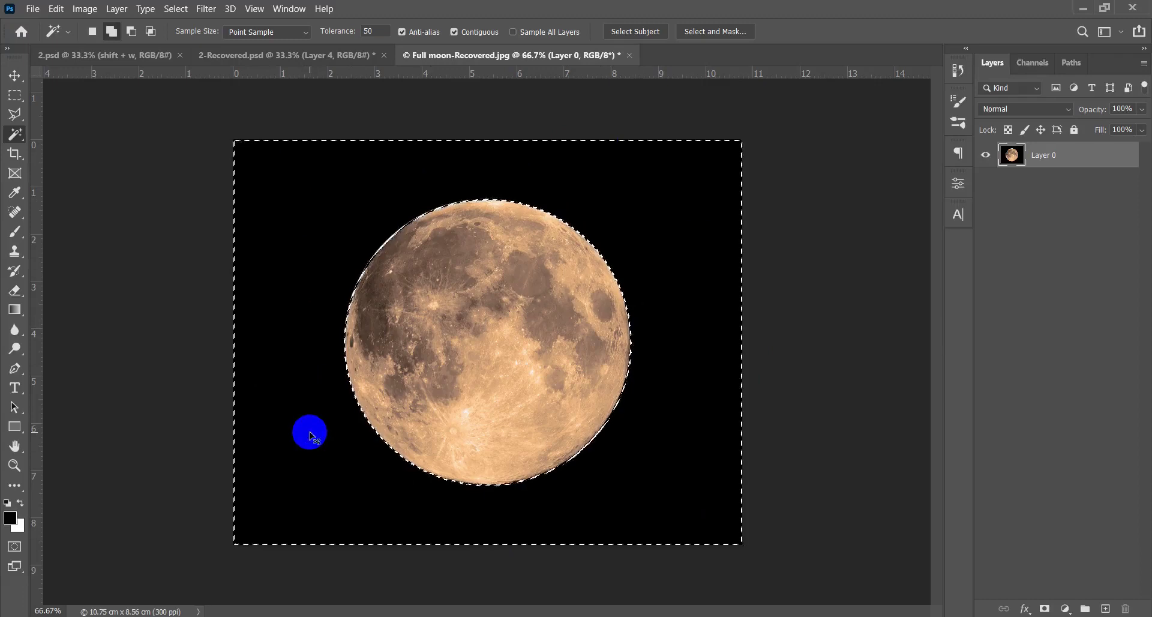
key("ctrl+d")
Step: Select the dark patches on the moon's surface with the Magic Wand and inspect the selection up close
scroll(477, 407, "up", 3)
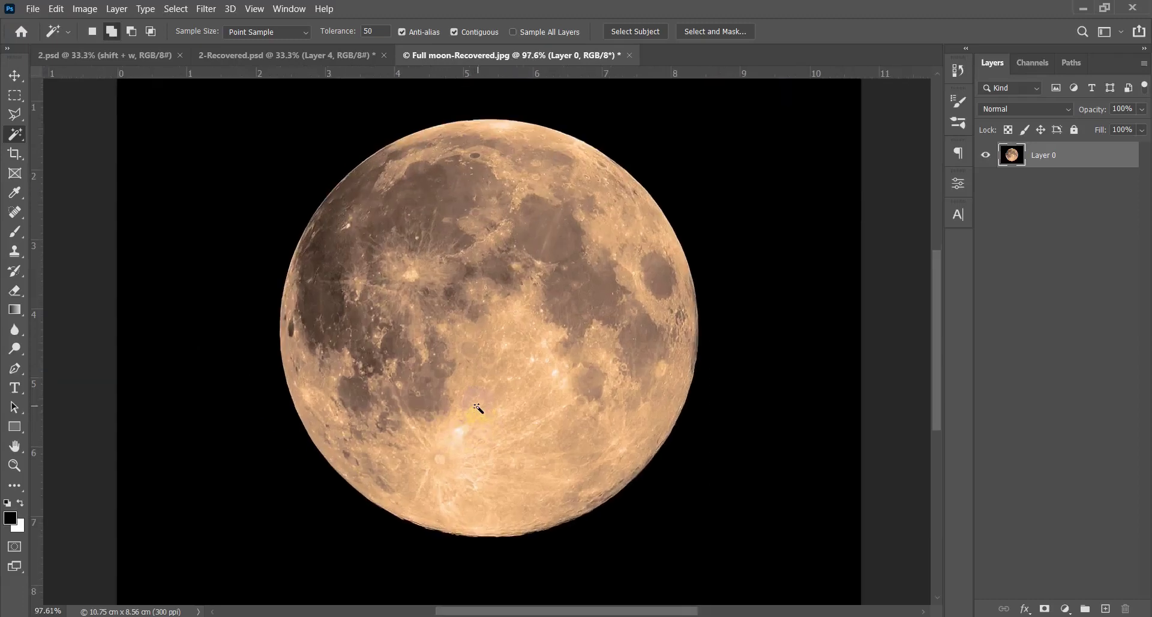
left_click_drag(500, 402, 473, 429)
left_click(540, 263)
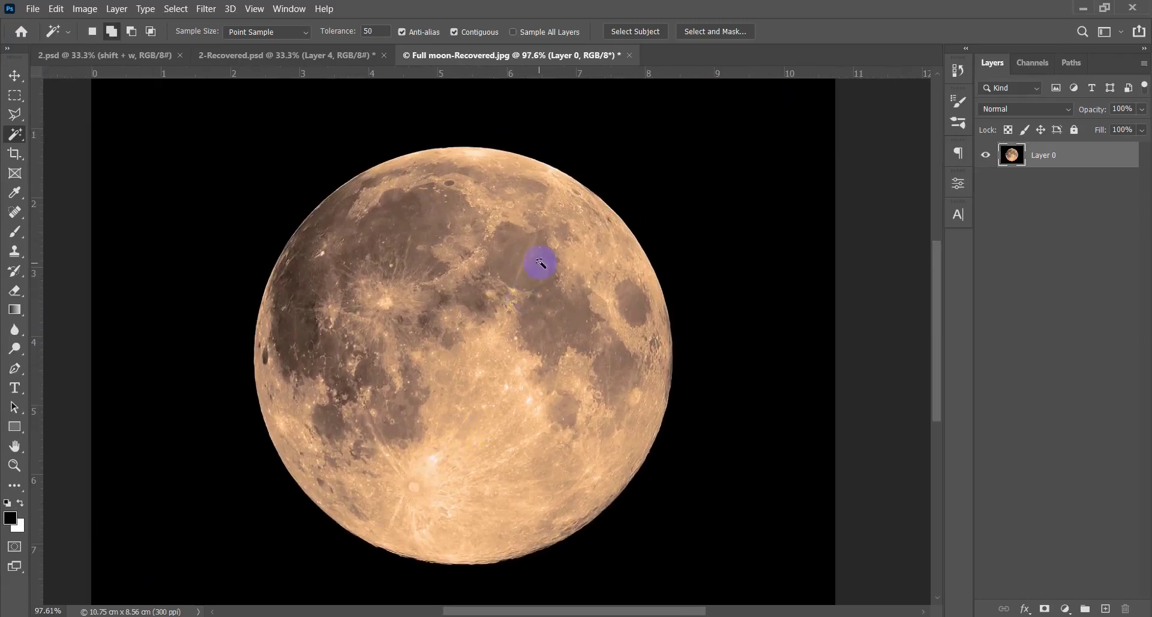
left_click(547, 263)
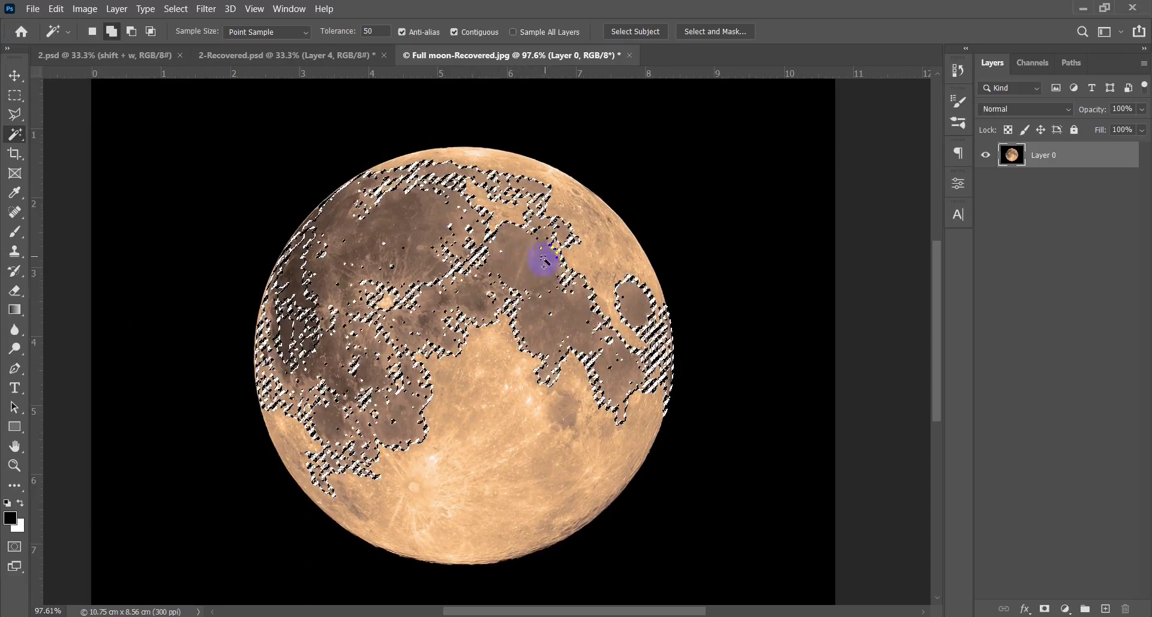
left_click(663, 366)
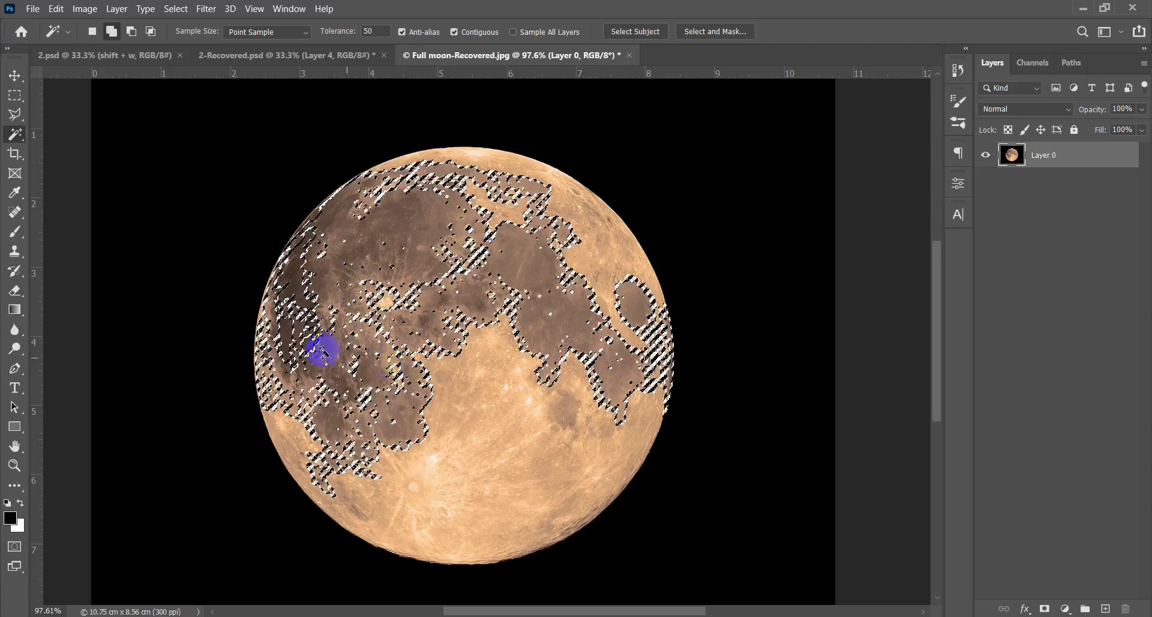
scroll(322, 351, "up", 5)
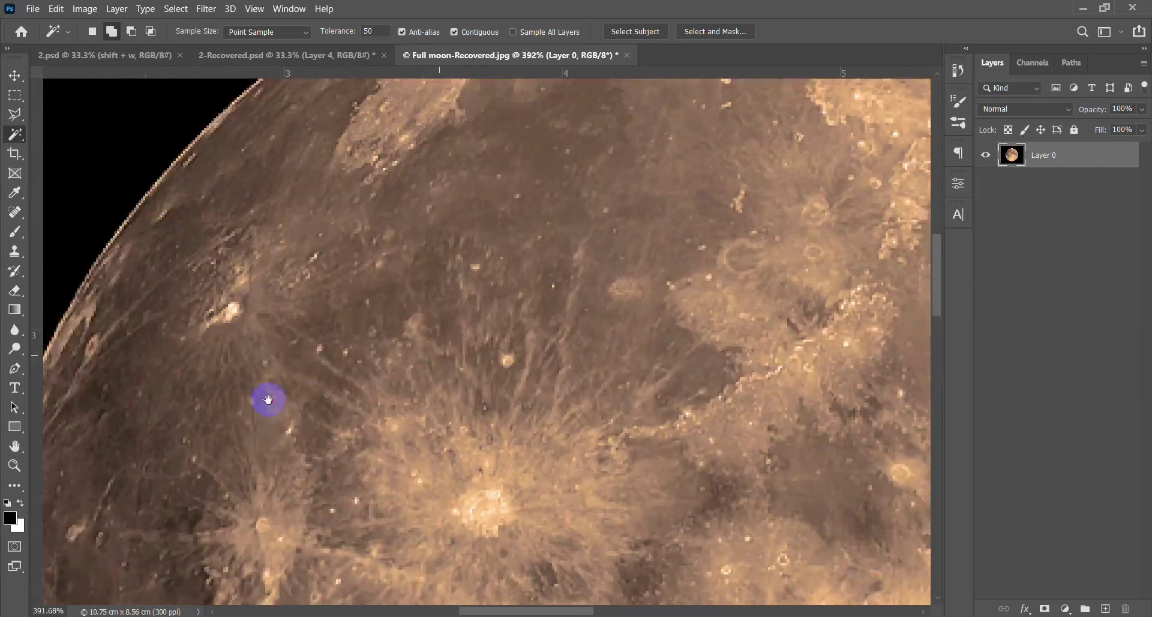
Step: Review the selected dark patches across the whole moon and deselect them
scroll(268, 399, "down", 5)
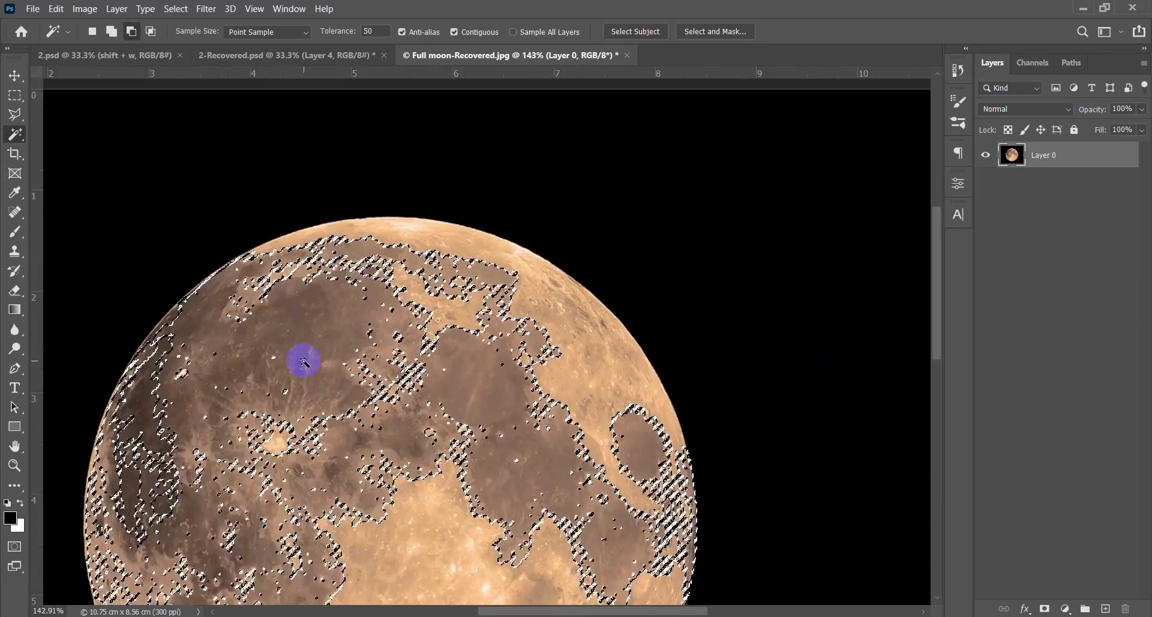
scroll(368, 370, "down", 2)
left_click(482, 213, "shift")
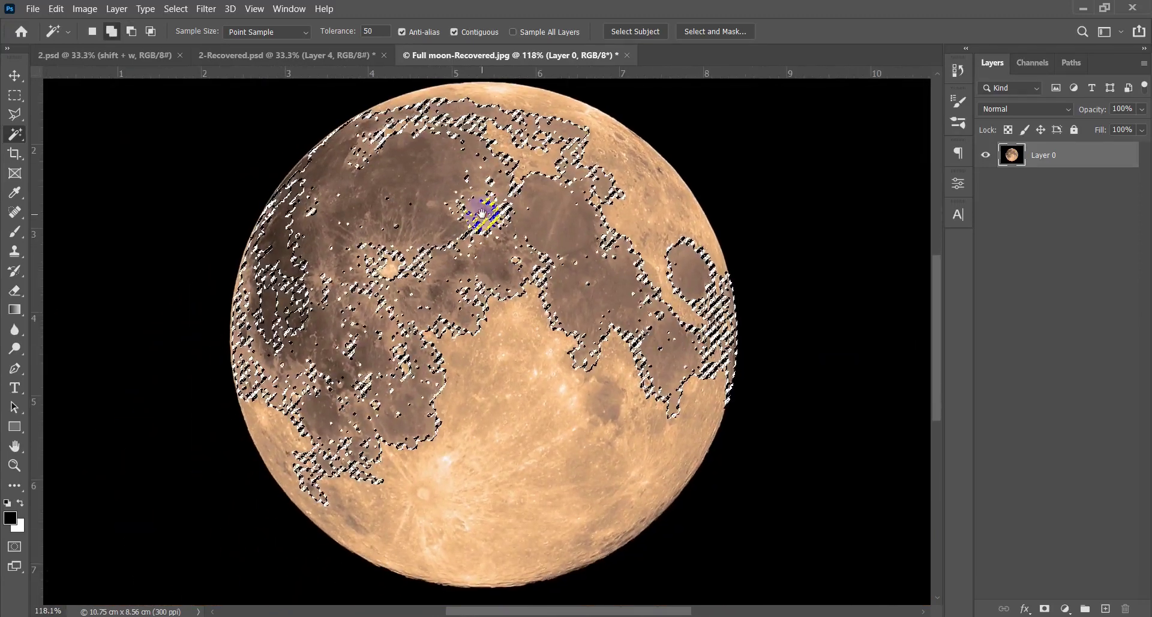
key("ctrl+d")
left_click_drag(491, 316, 509, 331)
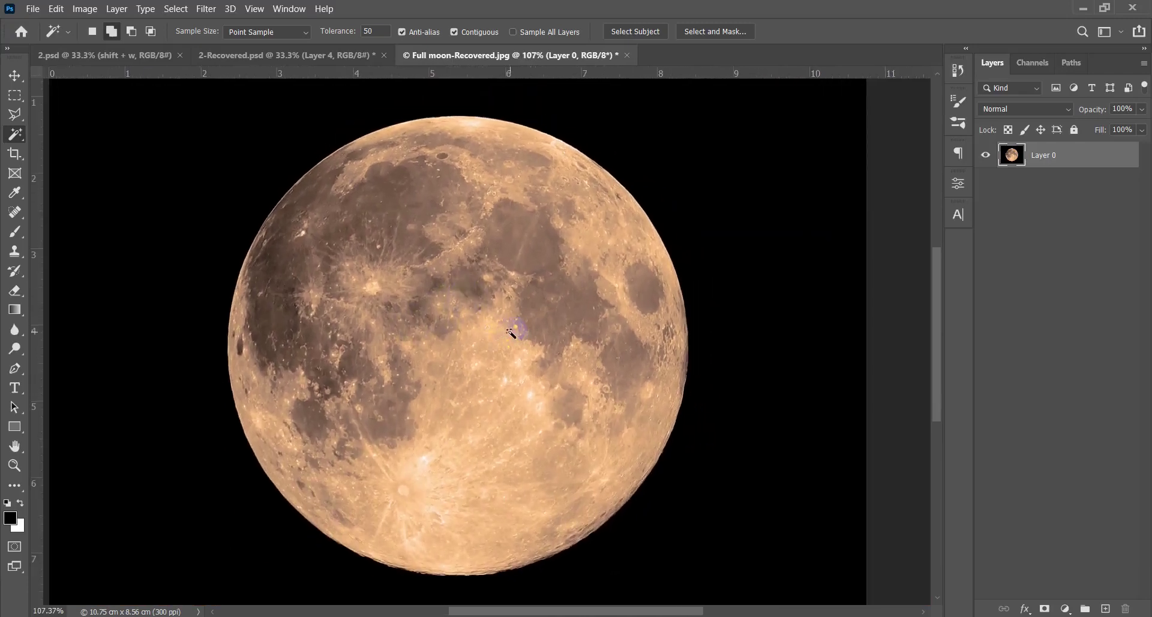
scroll(510, 330, "down", 4)
scroll(510, 333, "up", 1)
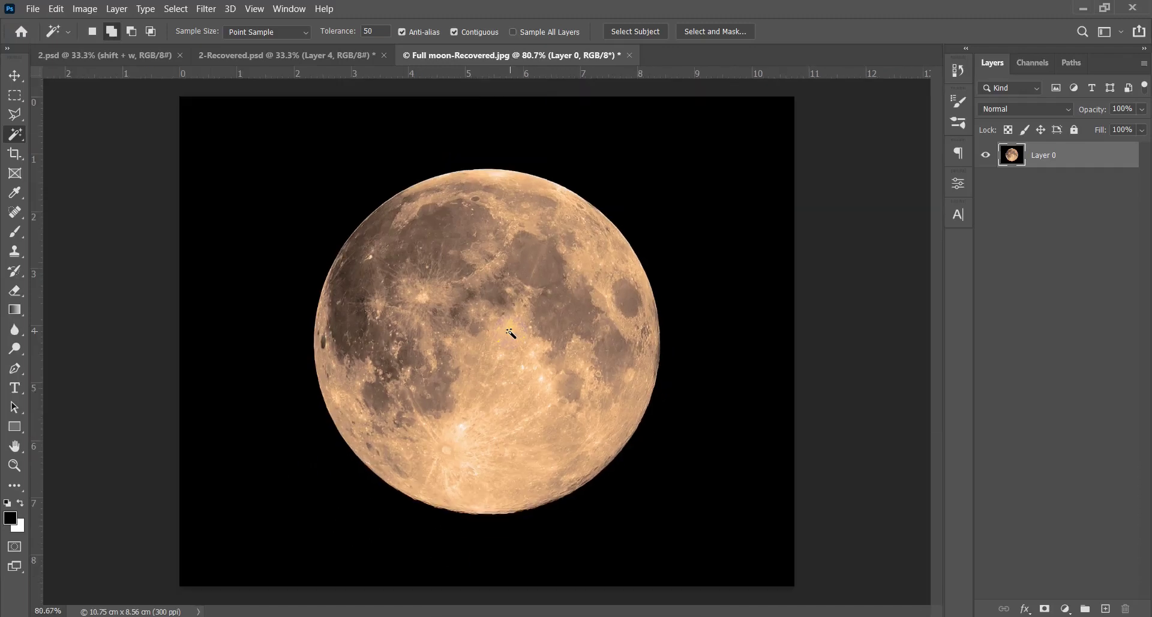
scroll(510, 333, "up", 4)
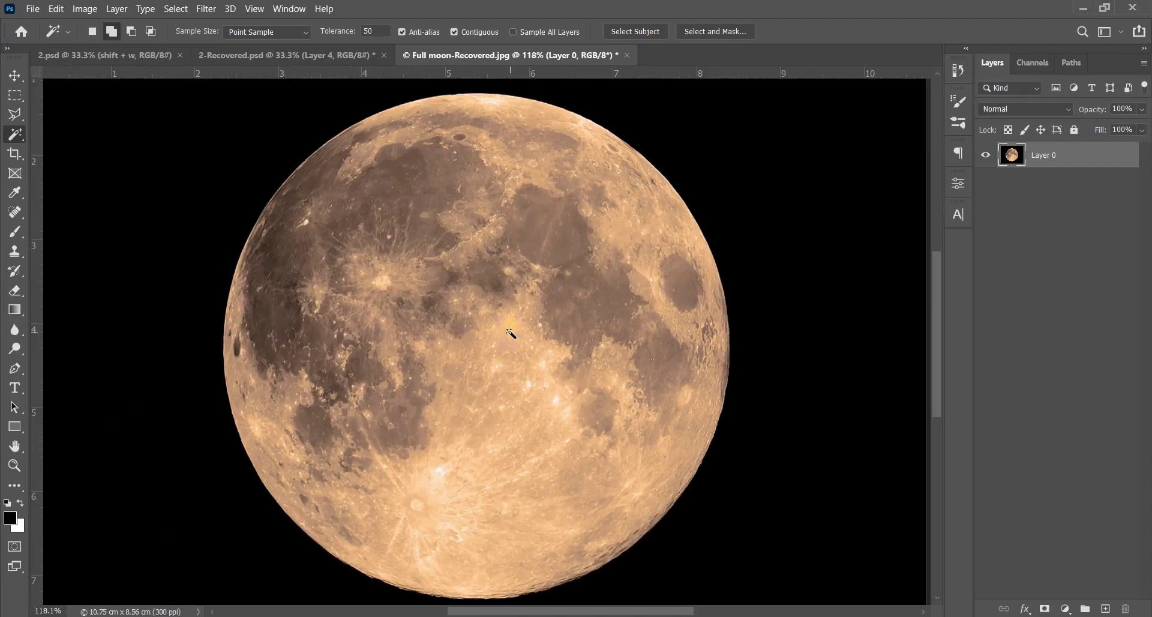
scroll(510, 333, "down", 3)
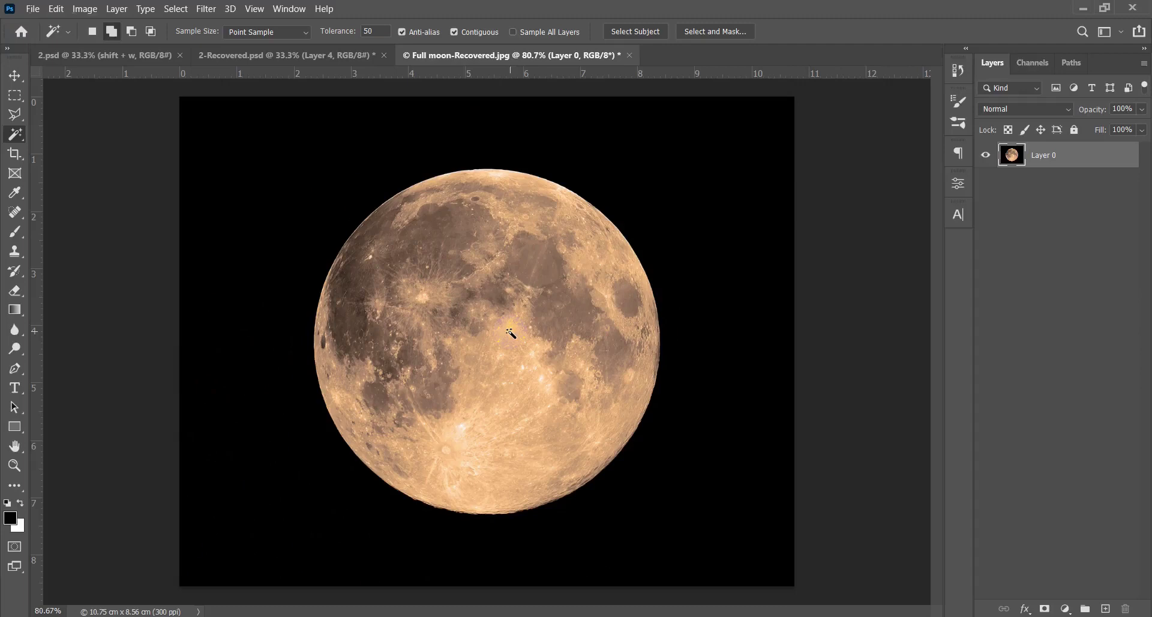
mouse_move(503, 301)
left_mouse_down()
mouse_move(464, 251)
mouse_move(473, 215)
left_mouse_up()
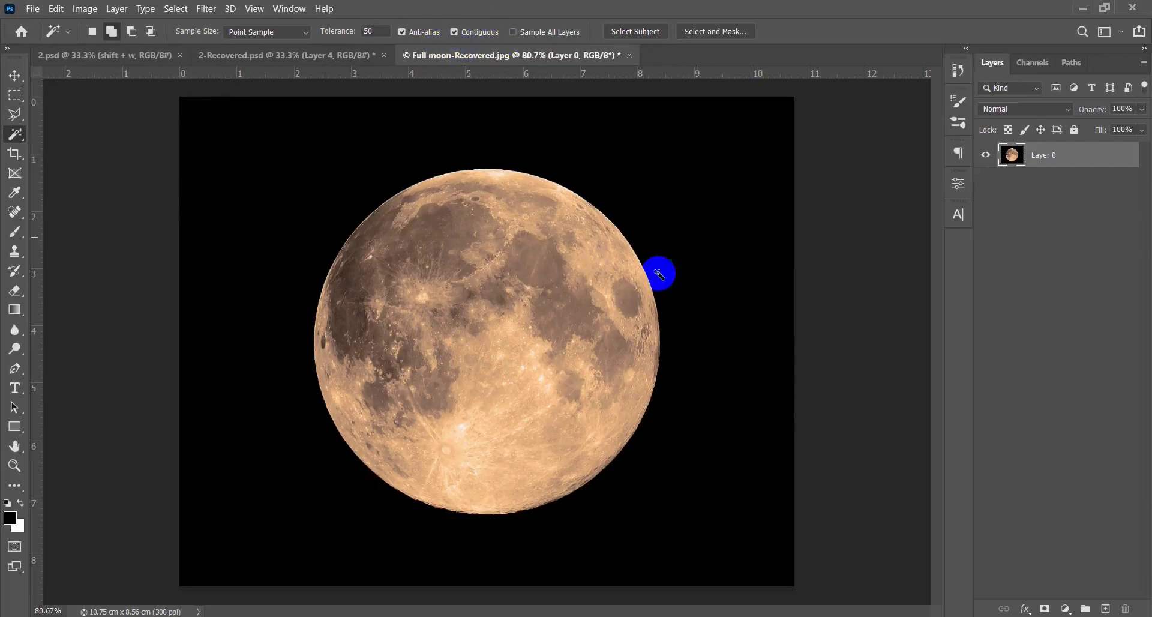
Step: Set the Magic Wand tolerance to 20 and select the bright area in the moon's lower half
left_click(533, 507)
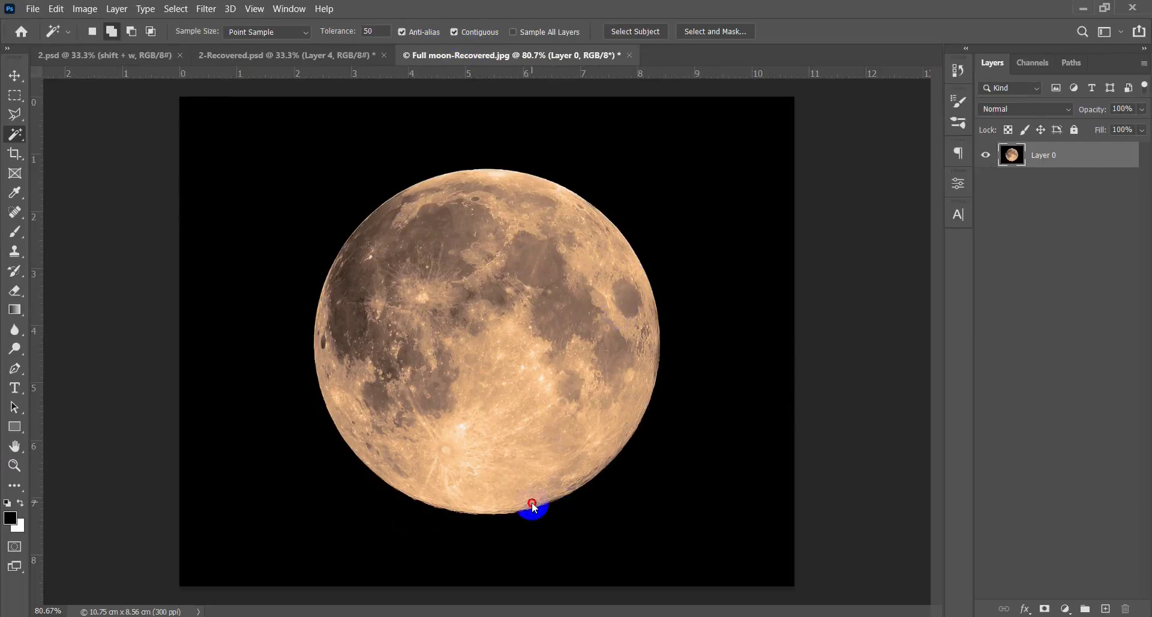
key("ctrl+d")
type("20")
left_click(476, 504)
scroll(530, 481, "up", 3)
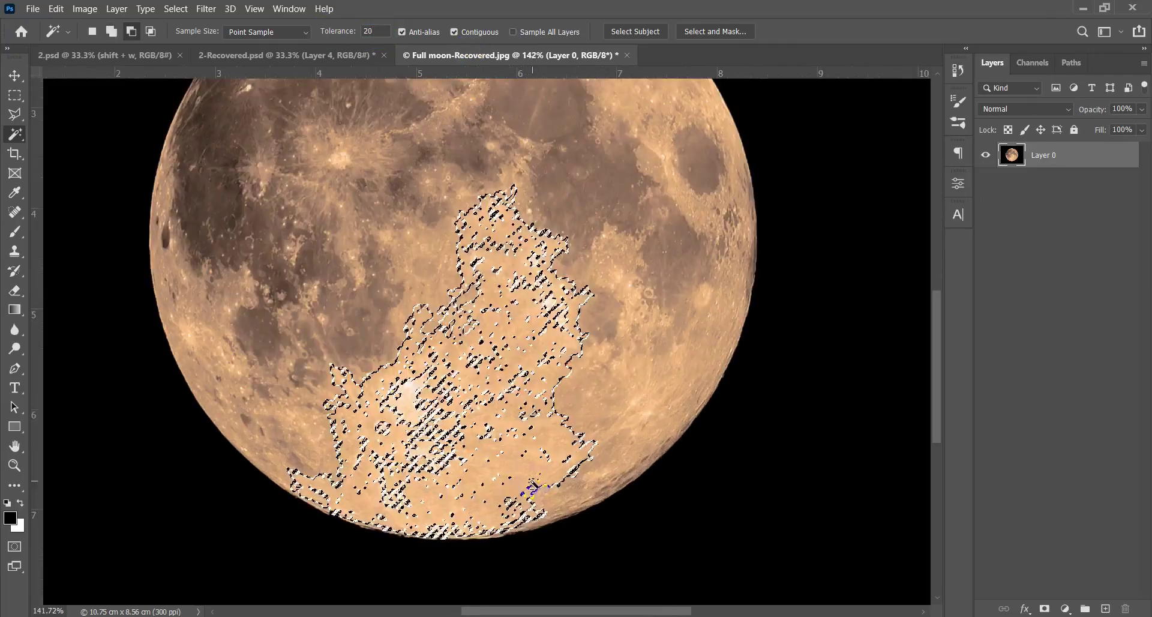
scroll(532, 486, "up", 1)
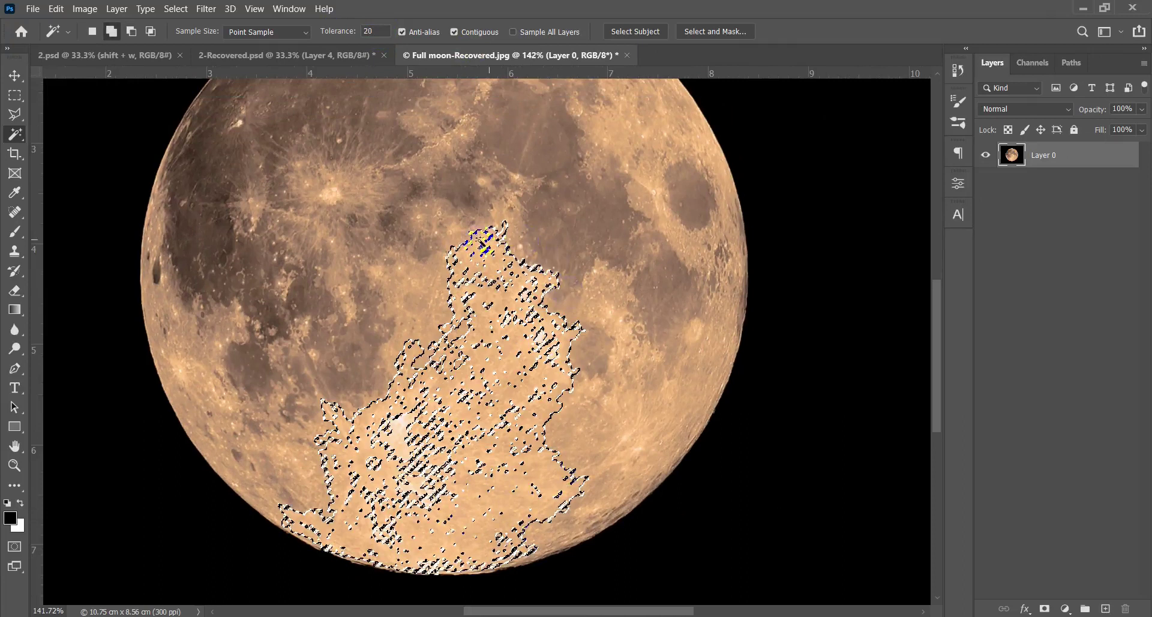
left_click_drag(501, 337, 610, 397)
scroll(610, 398, "down", 4)
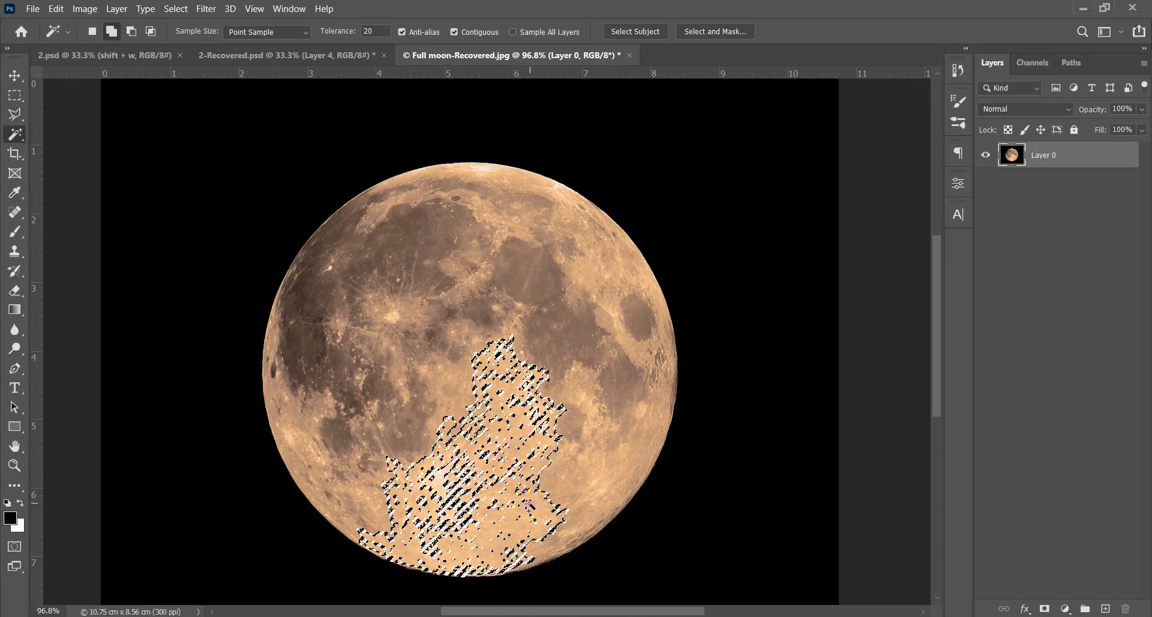
Step: Clear the selection and reselect the bright area from the moon's lower edge with Contiguous enabled
key("ctrl+d")
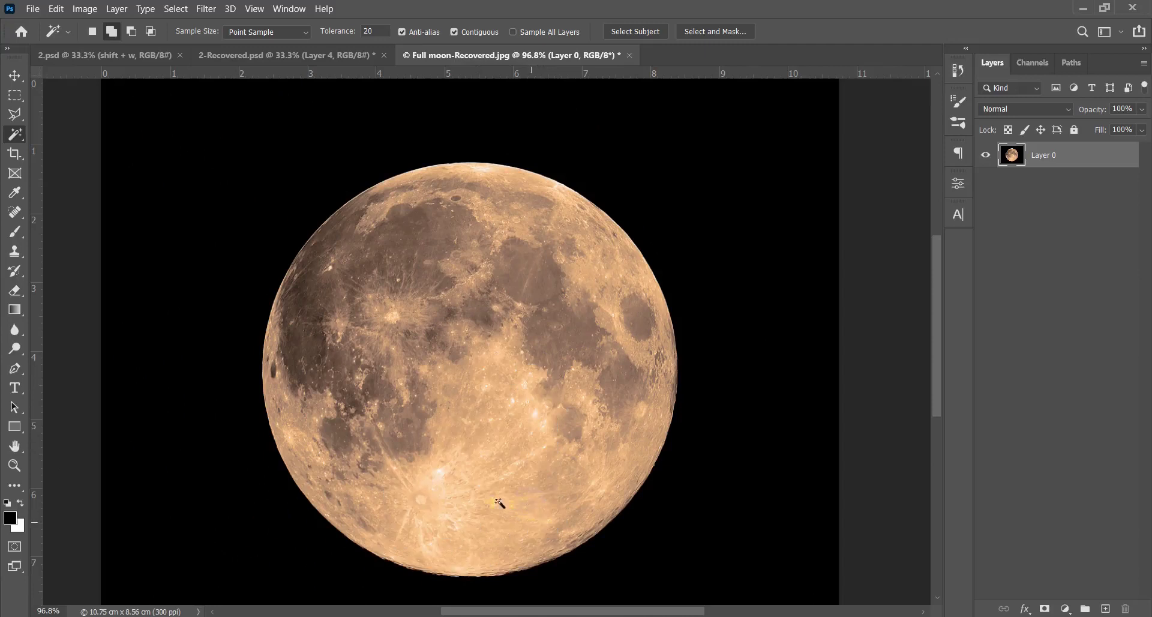
left_click(443, 77)
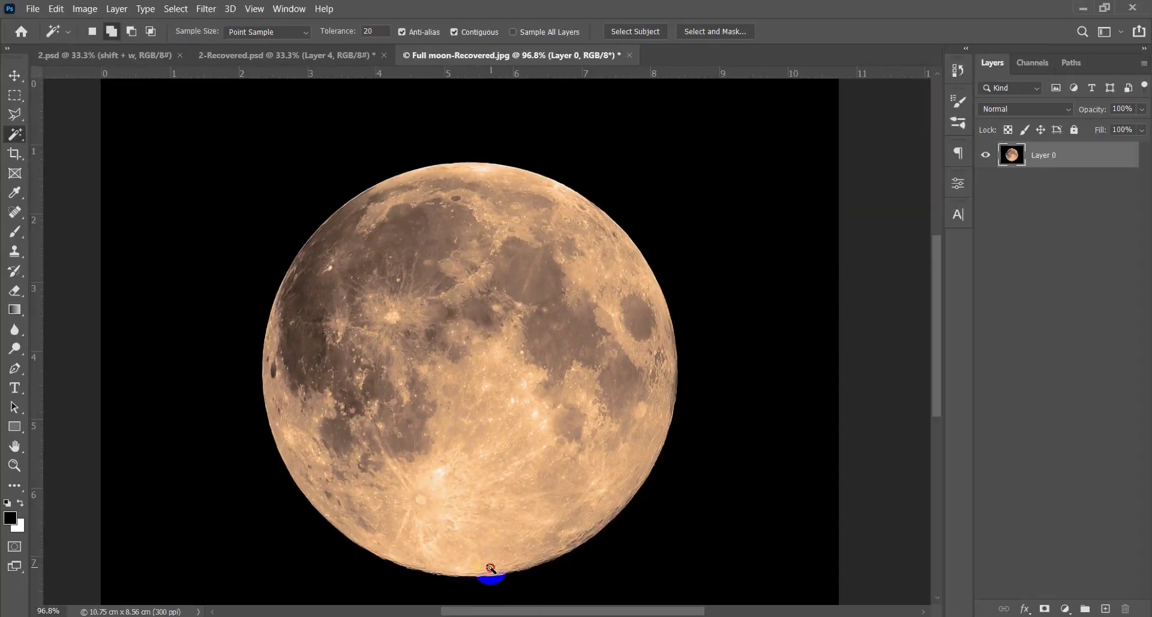
left_click(491, 567)
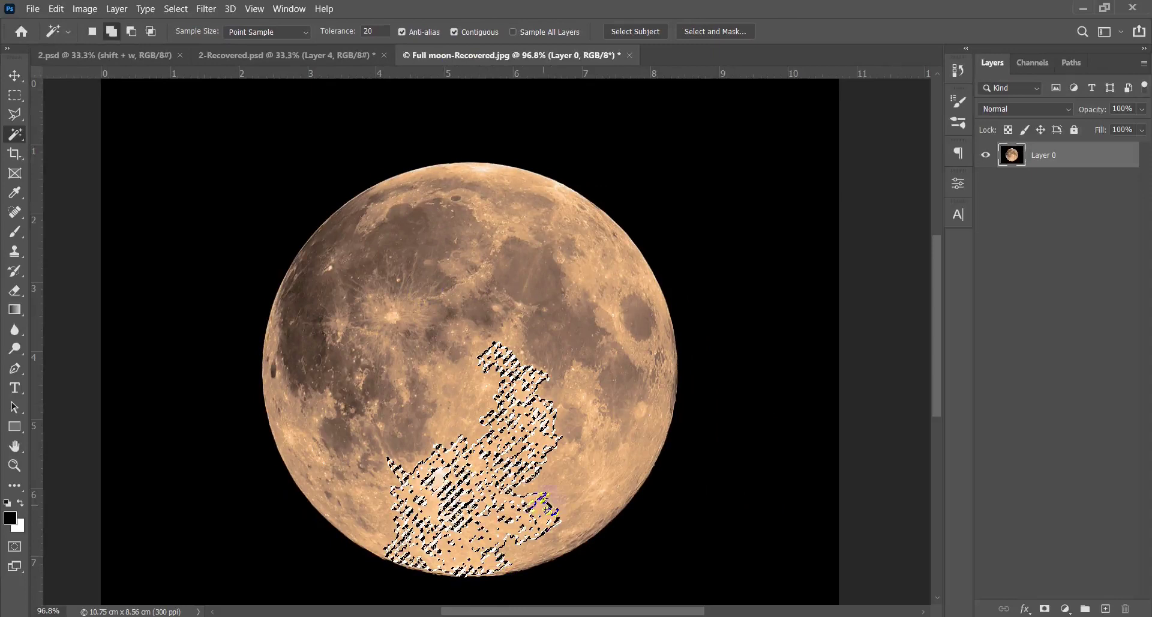
left_click(494, 355)
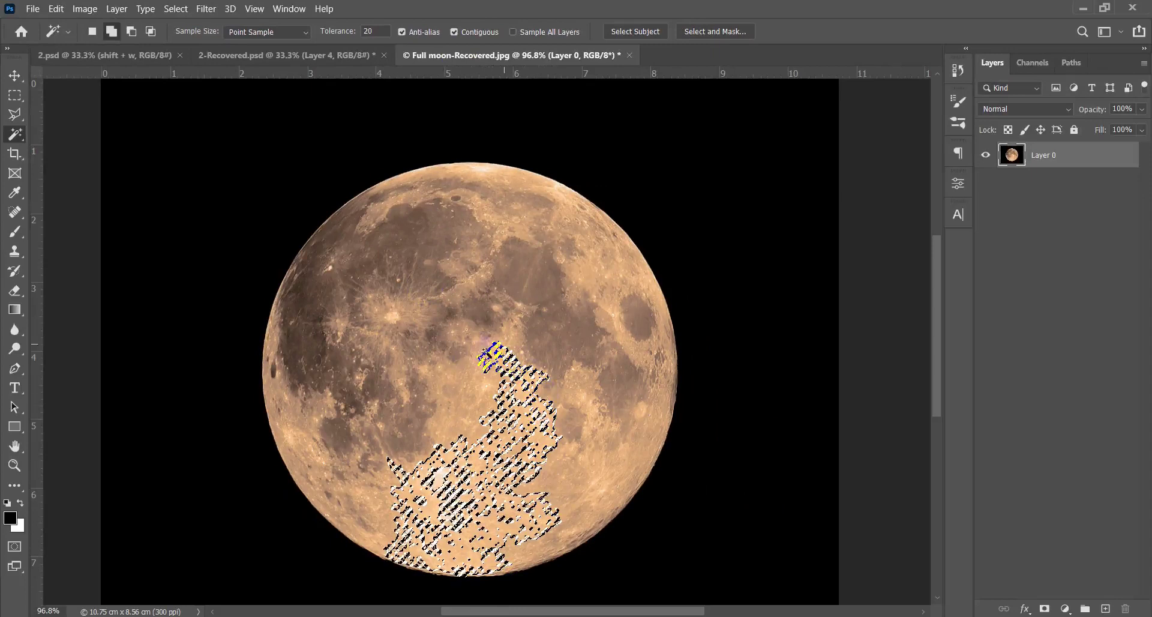
left_click(396, 543)
left_click(540, 576)
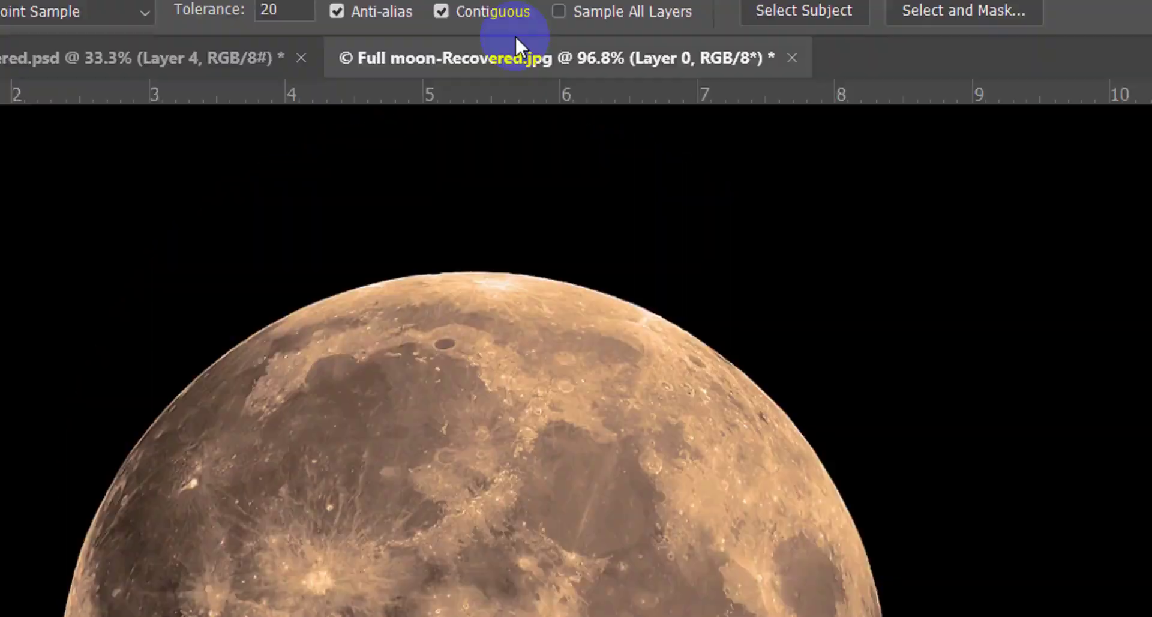
Step: Turn off Contiguous and replace the selection with all matching bright tones across the entire moon
left_click(441, 64)
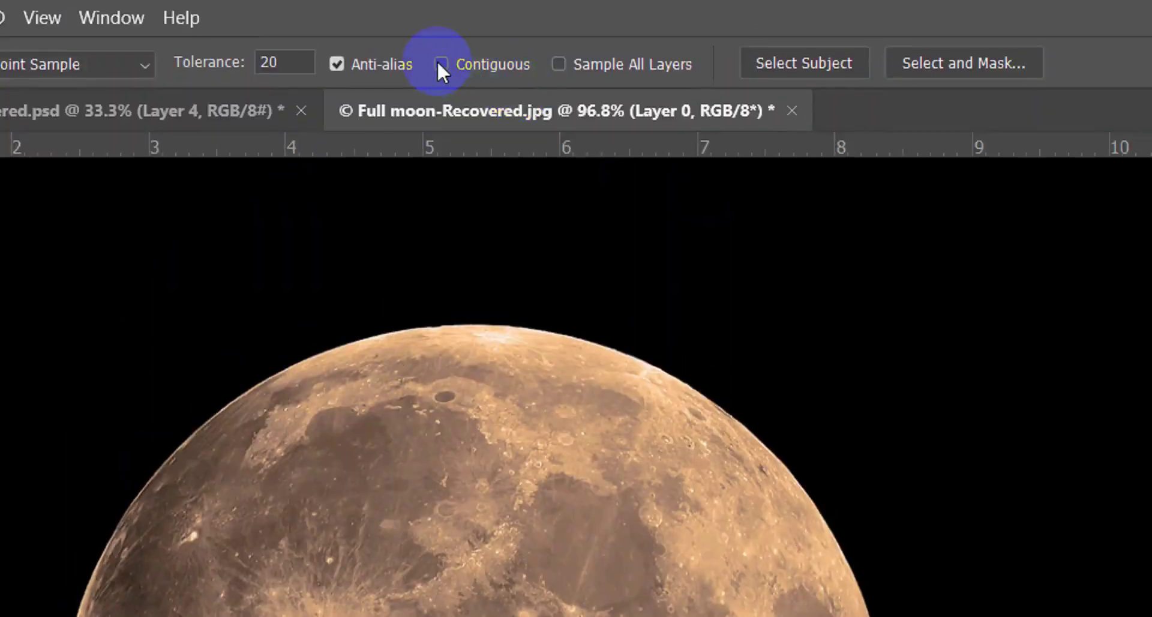
left_click(527, 560)
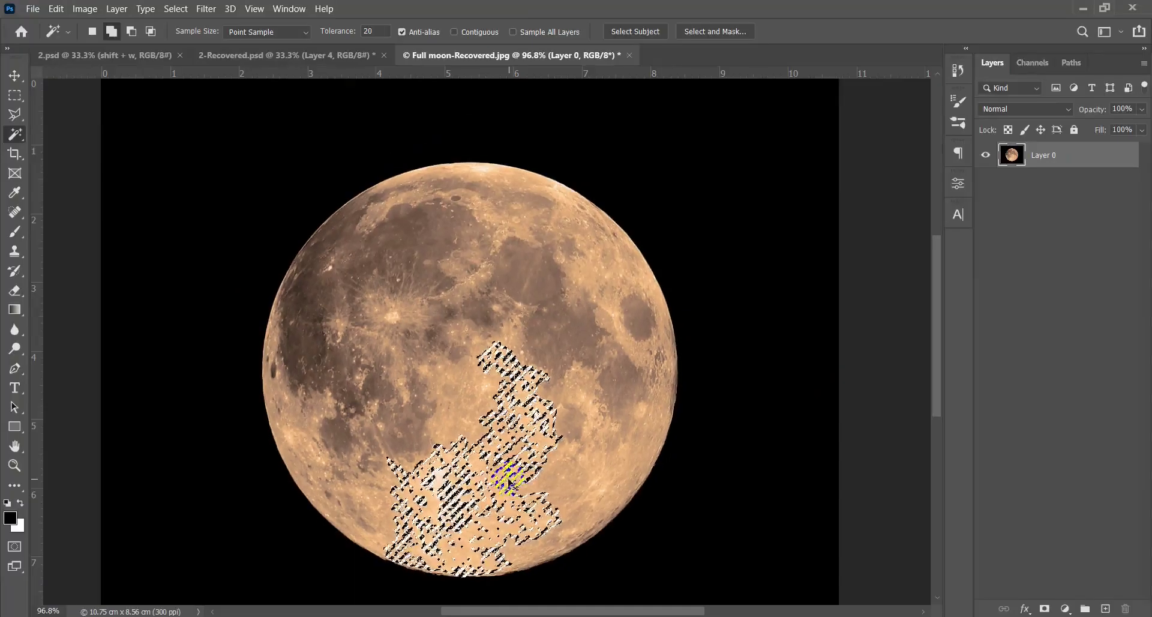
left_click(516, 465)
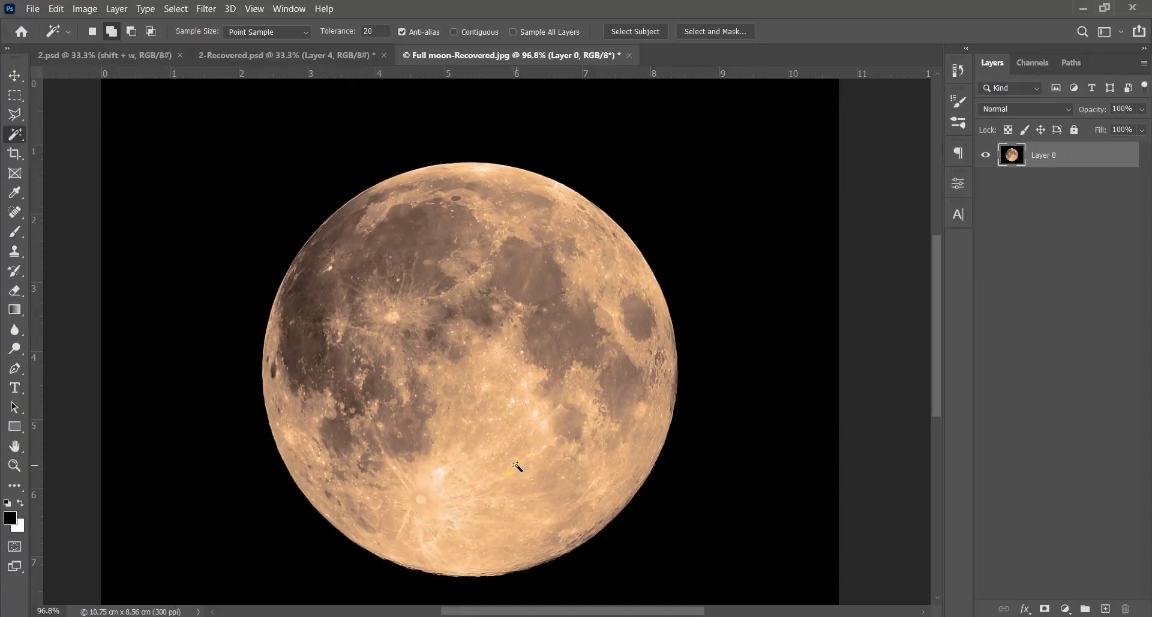
left_click(357, 541)
left_click(380, 545)
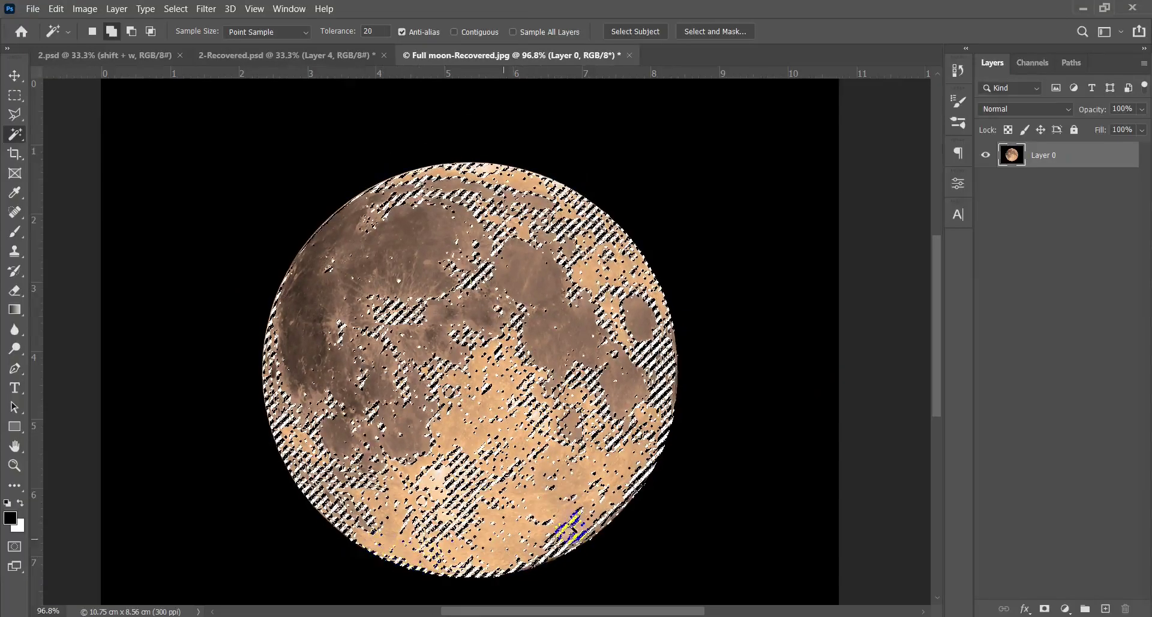
left_click(304, 313)
scroll(347, 465, "up", 6)
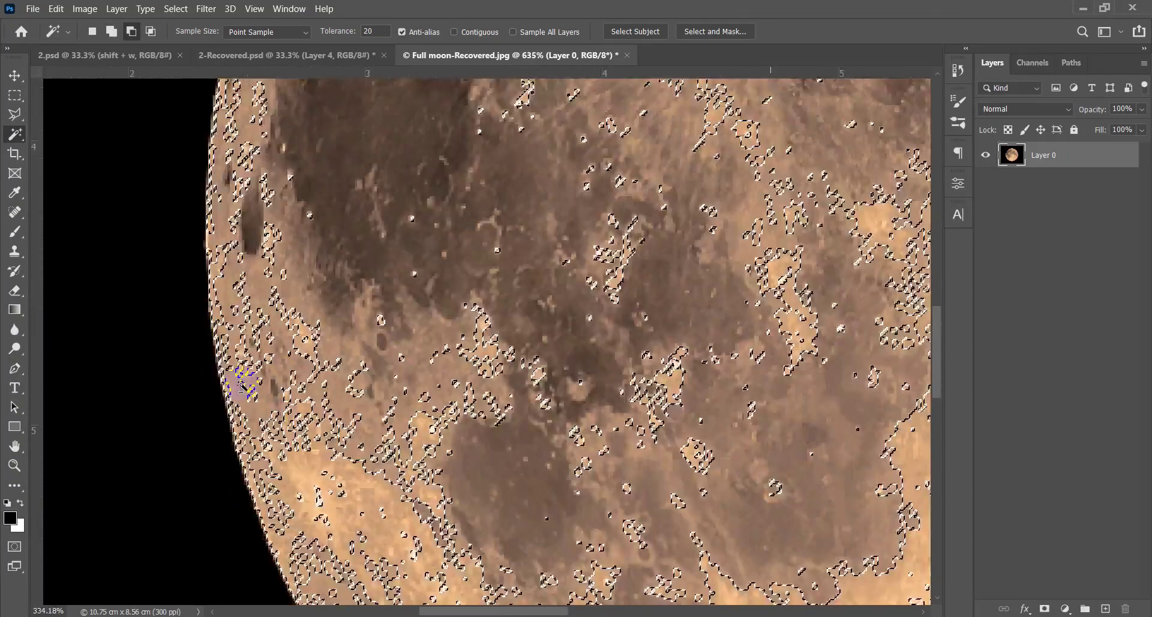
scroll(243, 387, "down", 8)
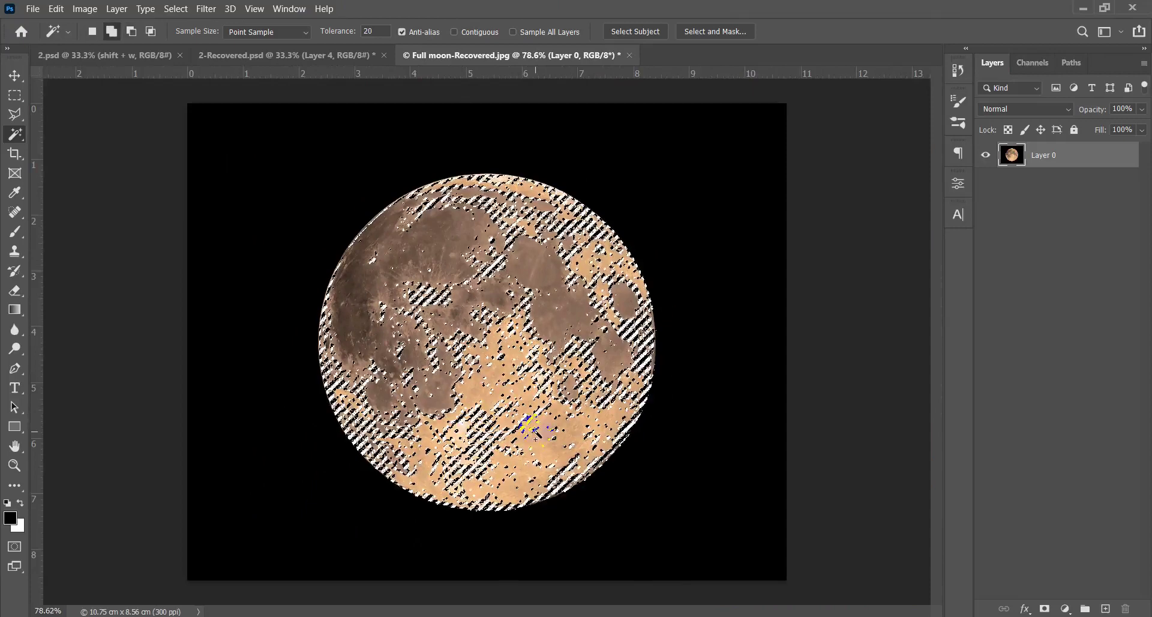
left_click(550, 402)
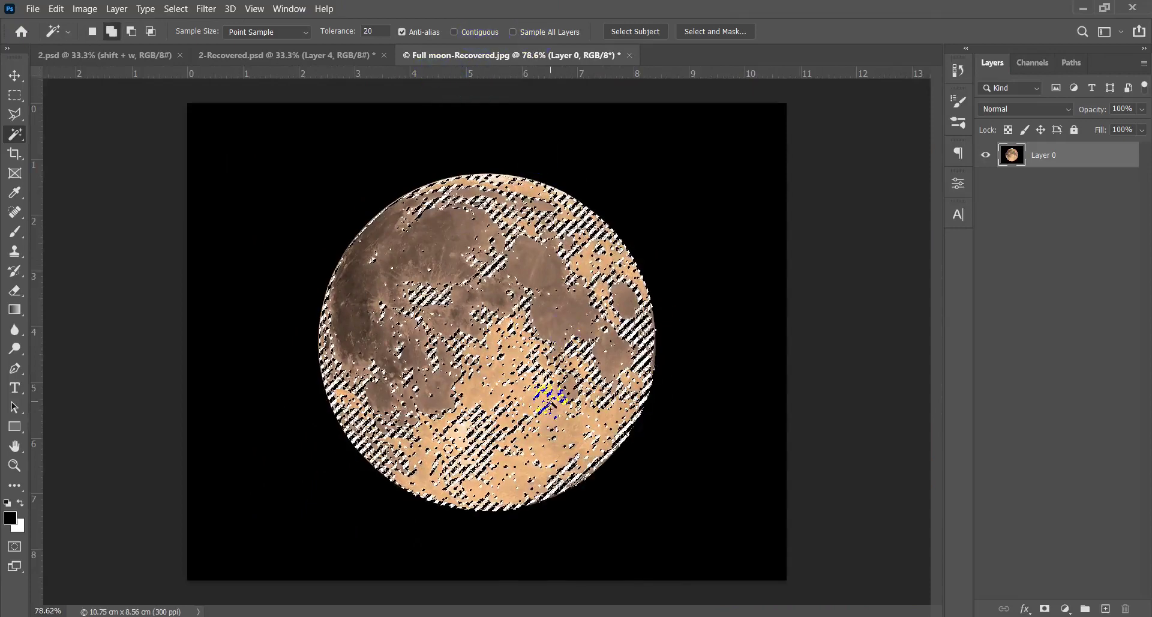
left_click(542, 429, "alt")
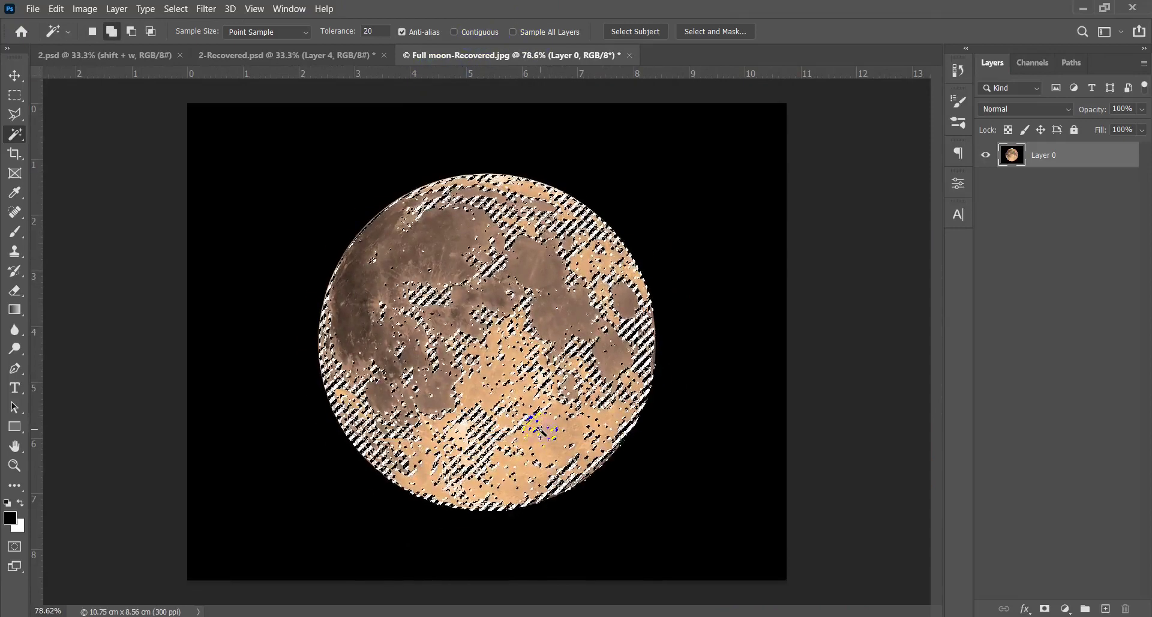
Step: Dismiss the Save As dialog without saving and deselect the bright tones on the moon
key("ctrl+shift+s")
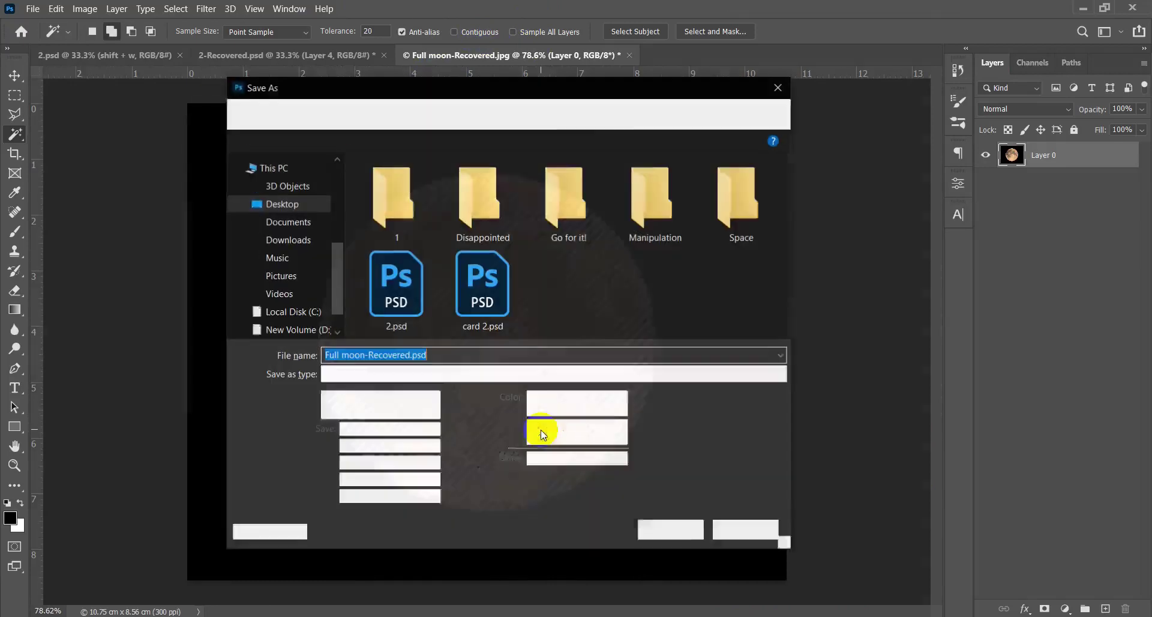
left_click(750, 529)
key("ctrl+d")
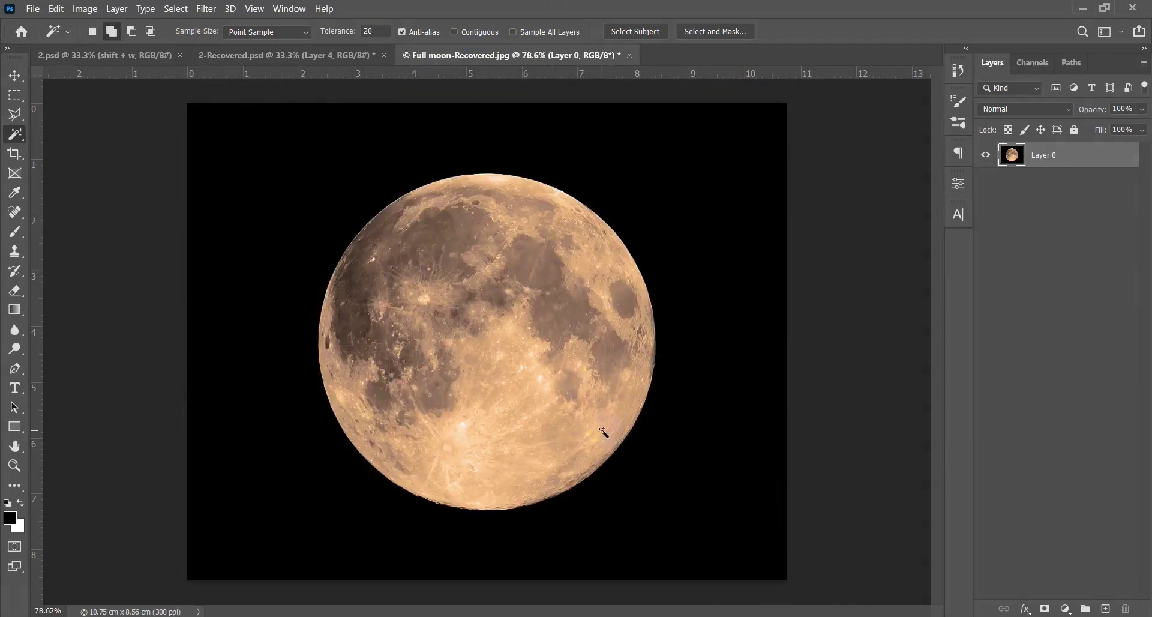
Step: Switch to File Explorer and open Giant daisy.jpg in Photoshop as a separate document
left_click(1083, 8)
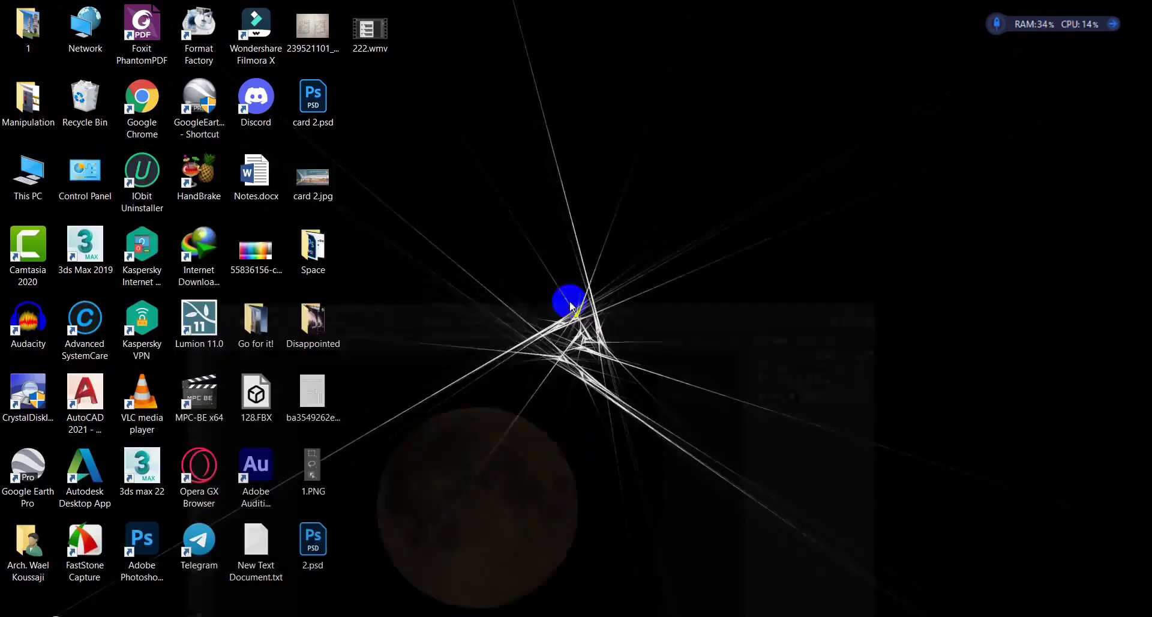
key("alt+Tab")
left_click(657, 509)
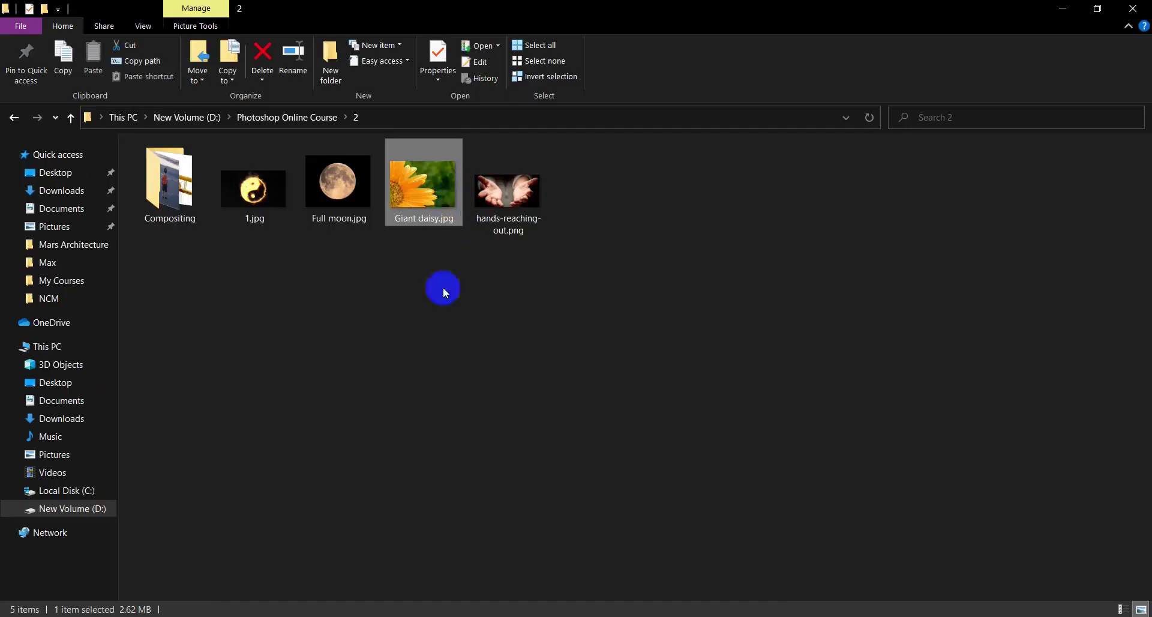
left_click_drag(425, 184, 672, 59)
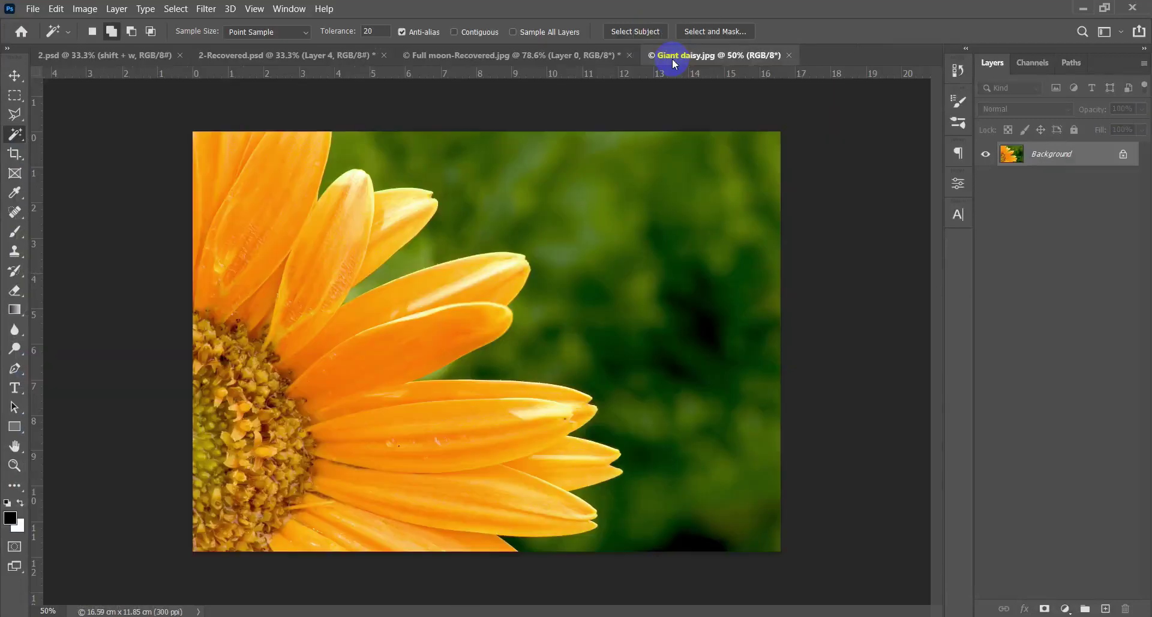
Step: Unlock the daisy image's Background layer to make it a regular layer
left_click(1123, 157)
scroll(607, 326, "down", 1)
scroll(556, 334, "up", 2)
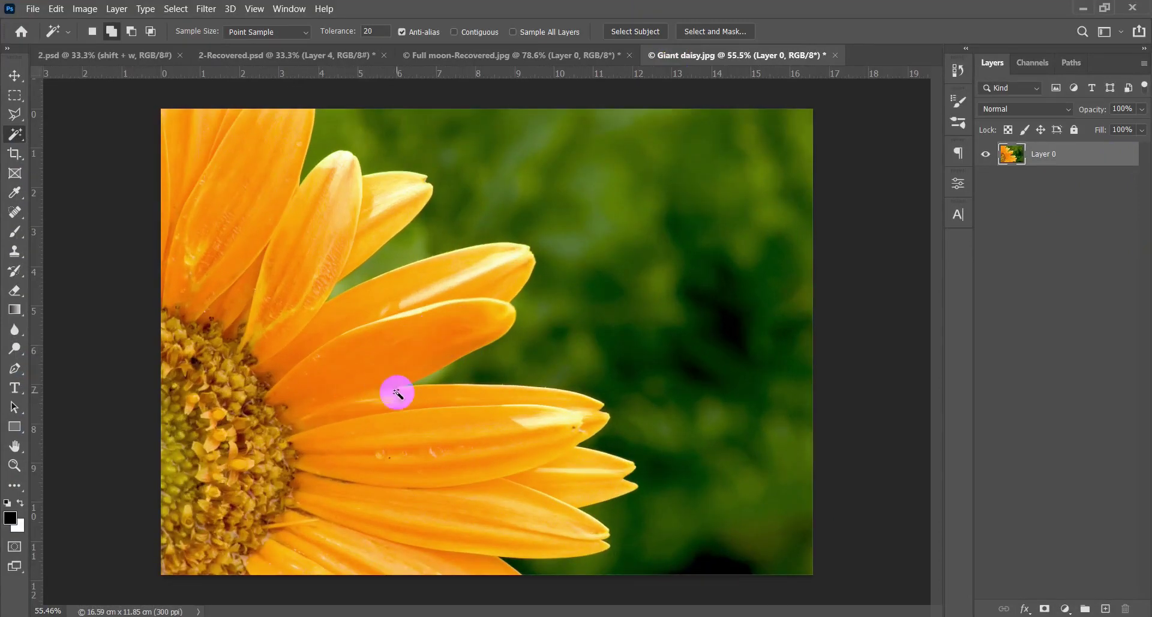
Step: With Contiguous enabled, select the orange strip along the edge of a lower petal with the Magic Wand, and deselect it
left_click(455, 34)
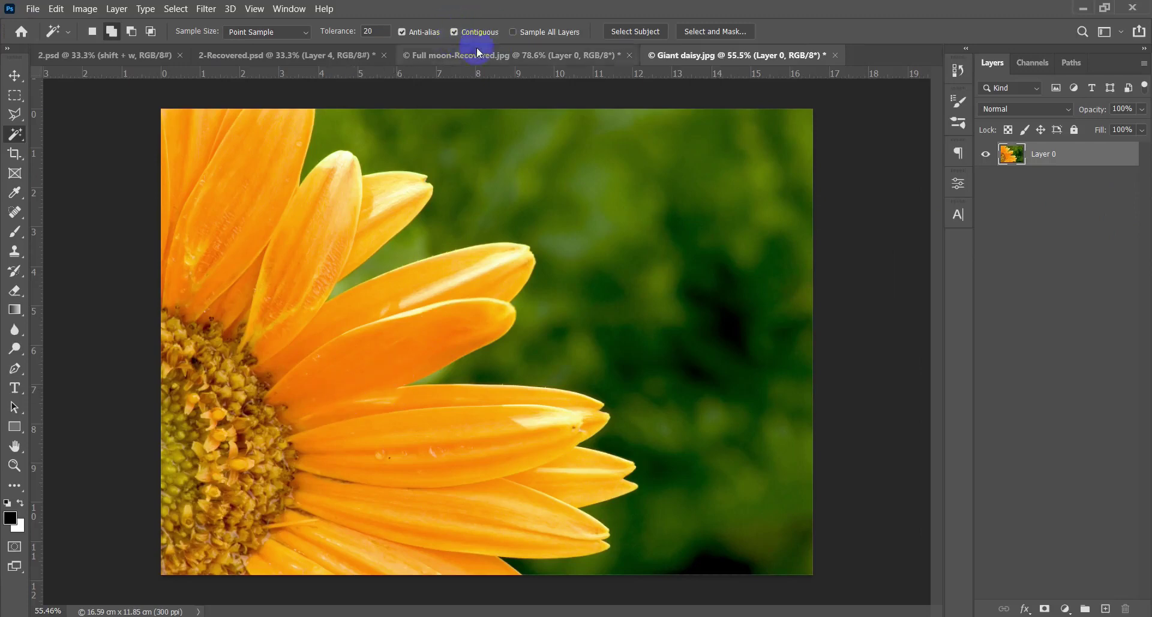
left_click(486, 466)
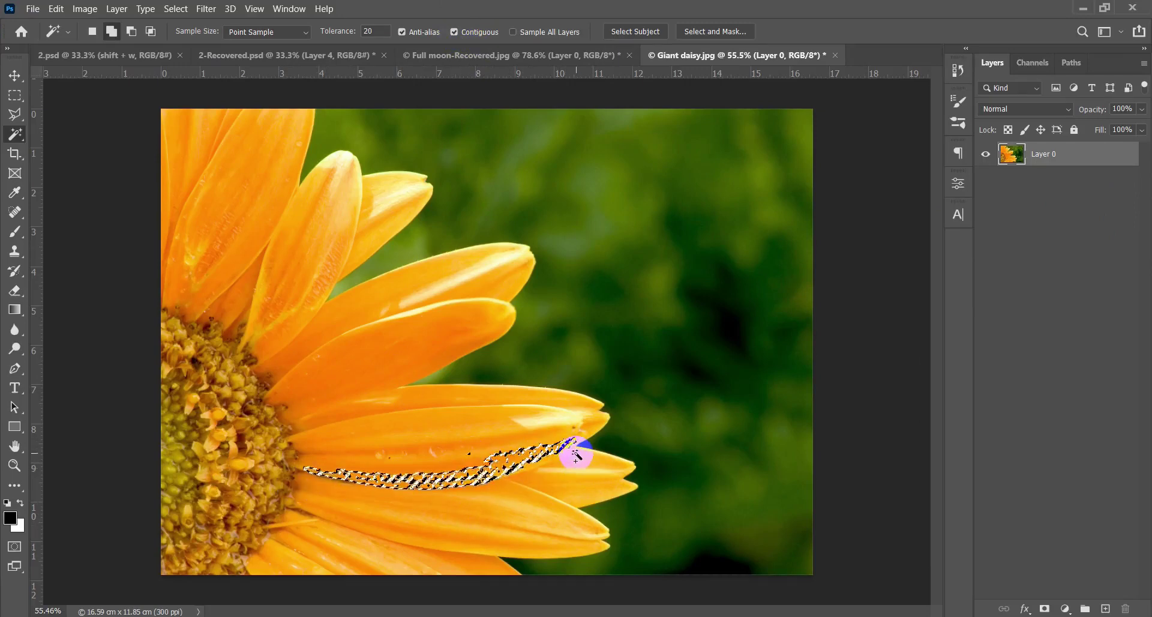
key("ctrl+d")
Step: With Contiguous disabled, select the matching orange tones across all the daisy's petals, and deselect them
left_click(454, 32)
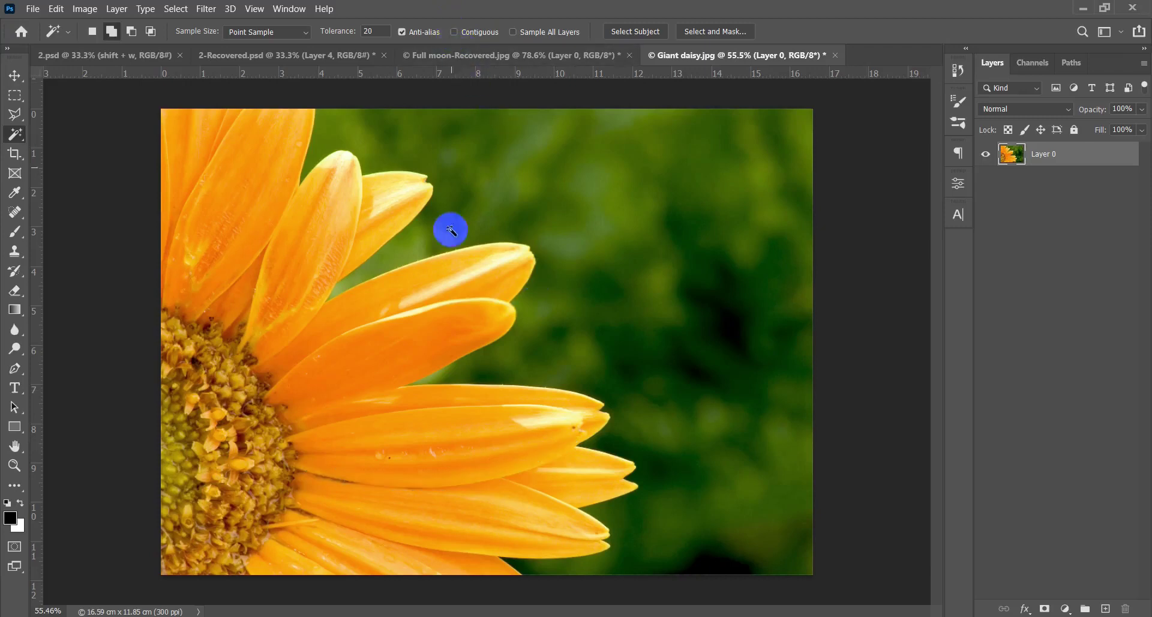
left_click(485, 478)
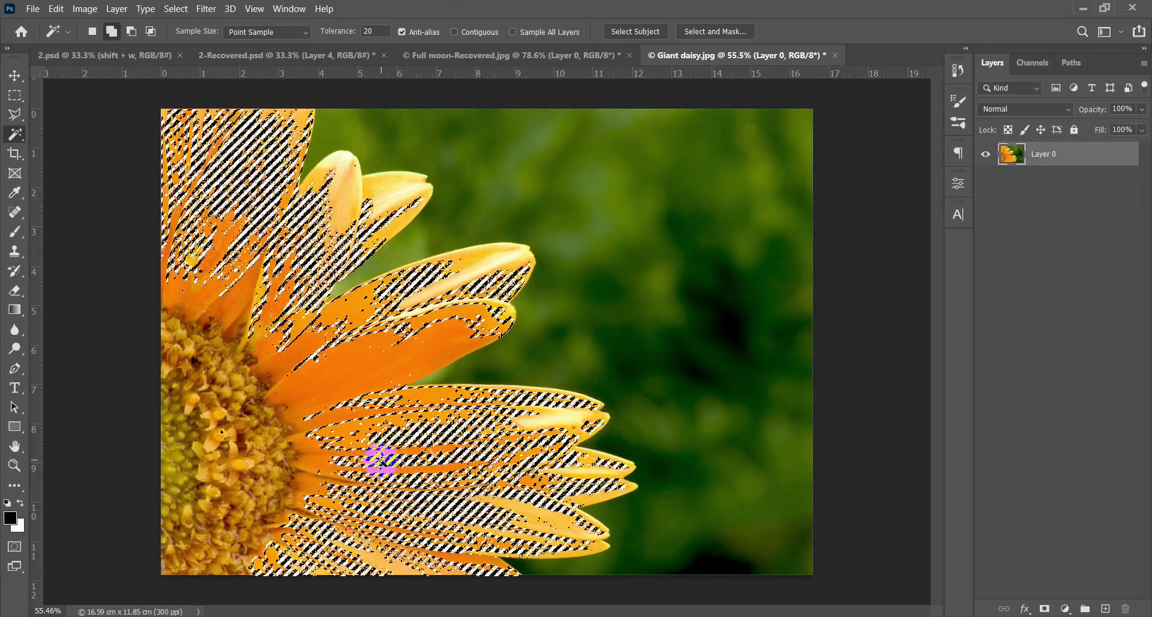
key("ctrl+d")
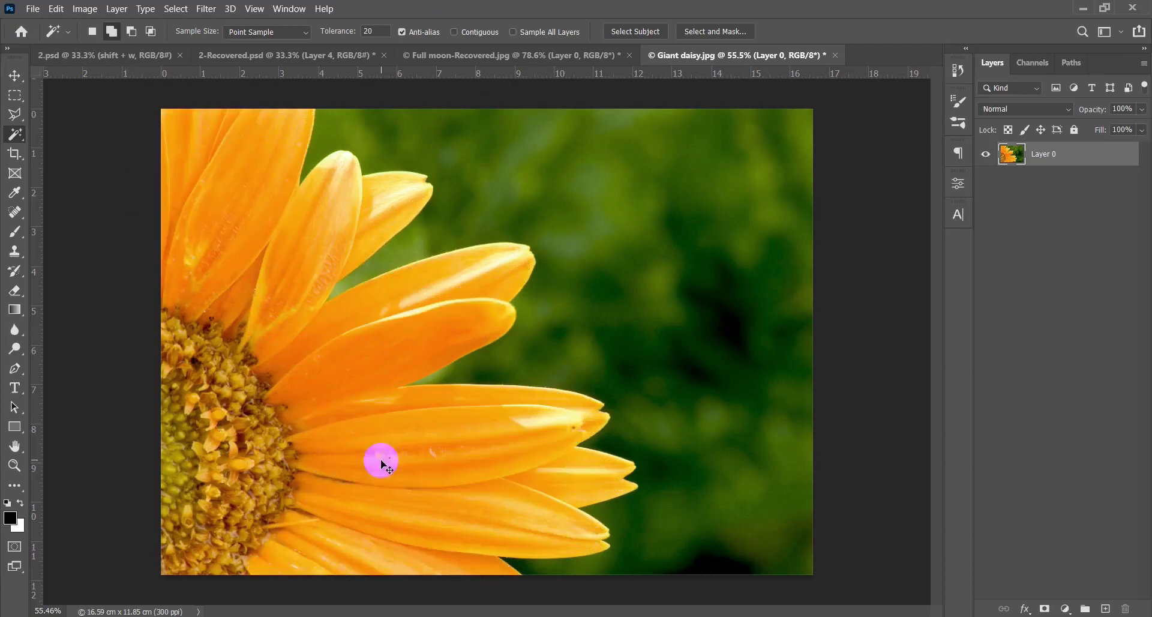
scroll(375, 412, "up", 5)
scroll(380, 368, "up", 3)
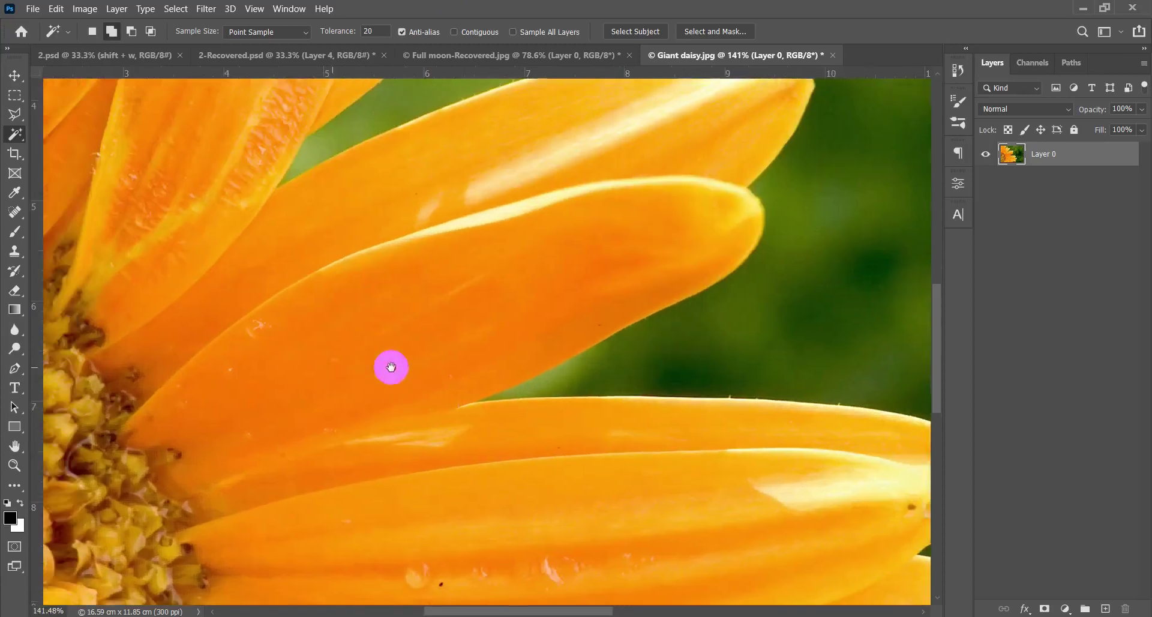
left_click_drag(390, 368, 412, 378)
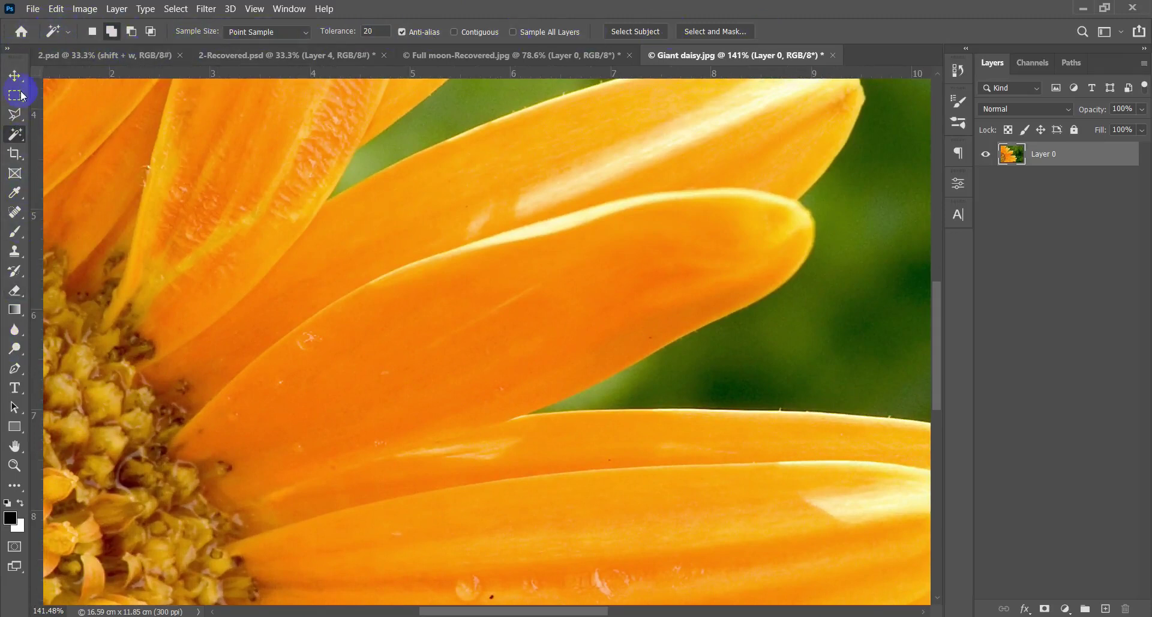
left_click(16, 177)
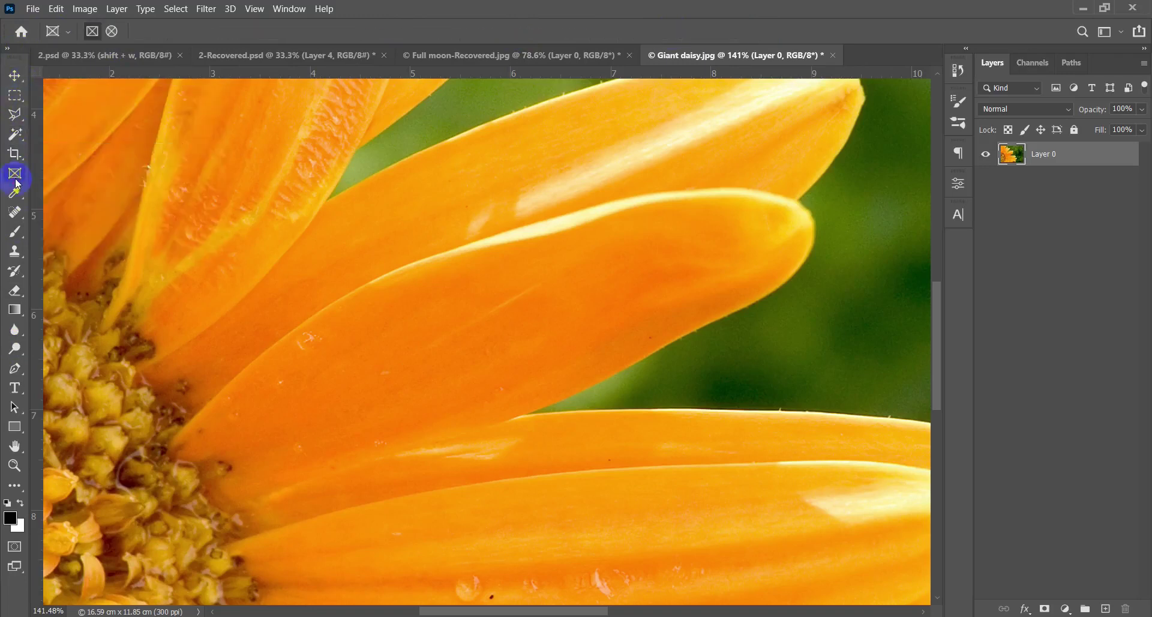
left_click(15, 95)
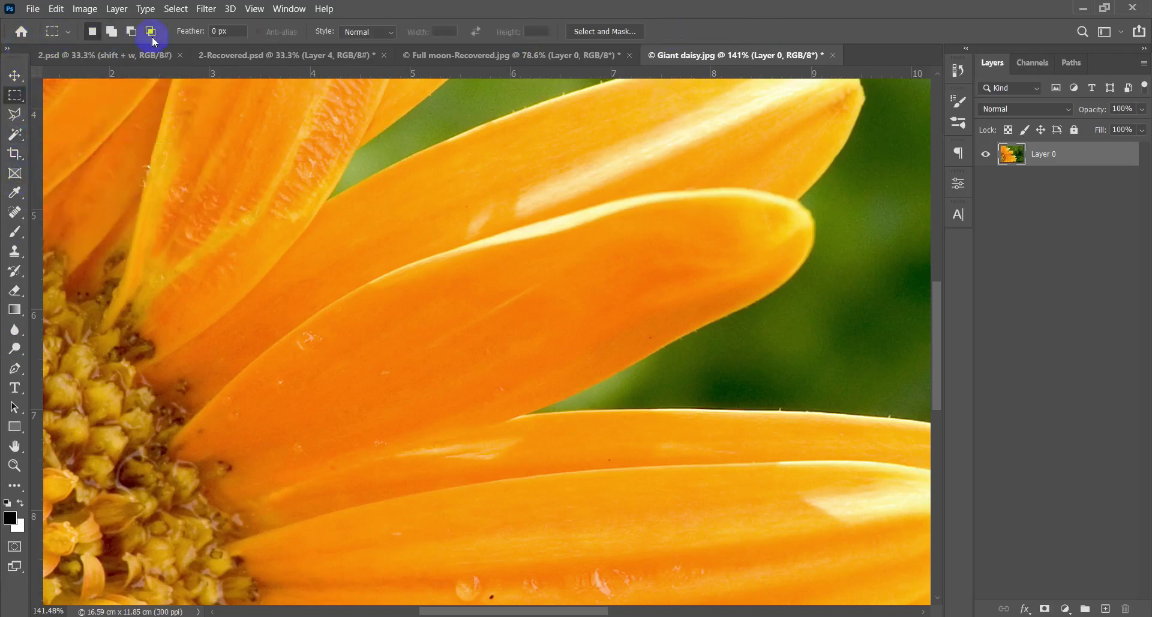
left_click(15, 116)
left_click(15, 134)
left_click(16, 155)
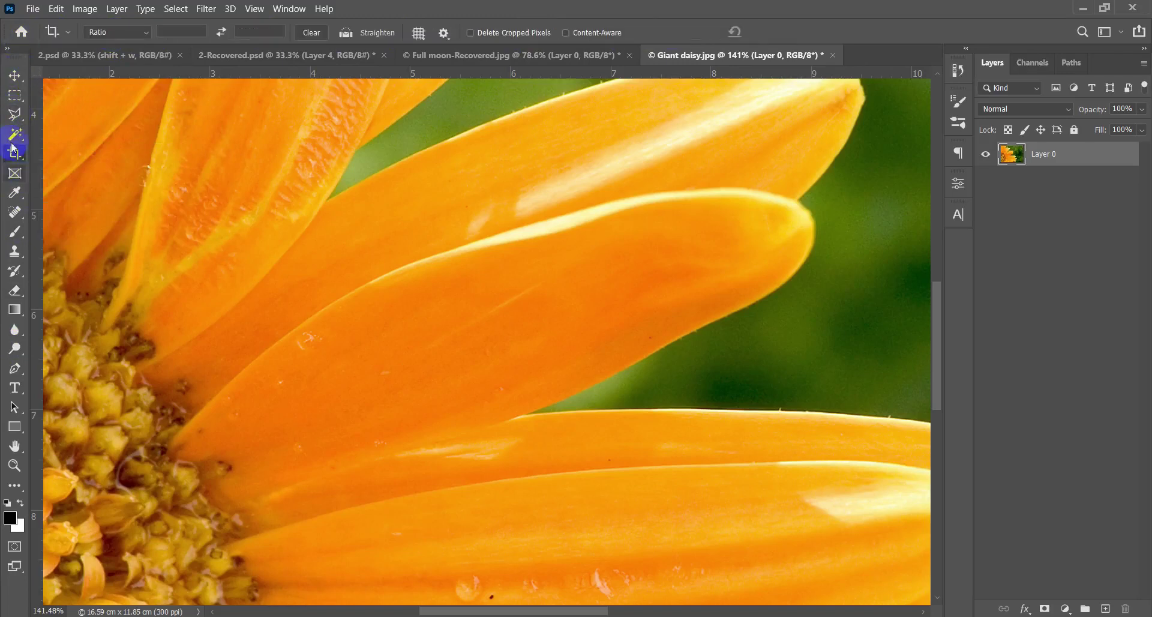
left_click(12, 175)
left_click(15, 193)
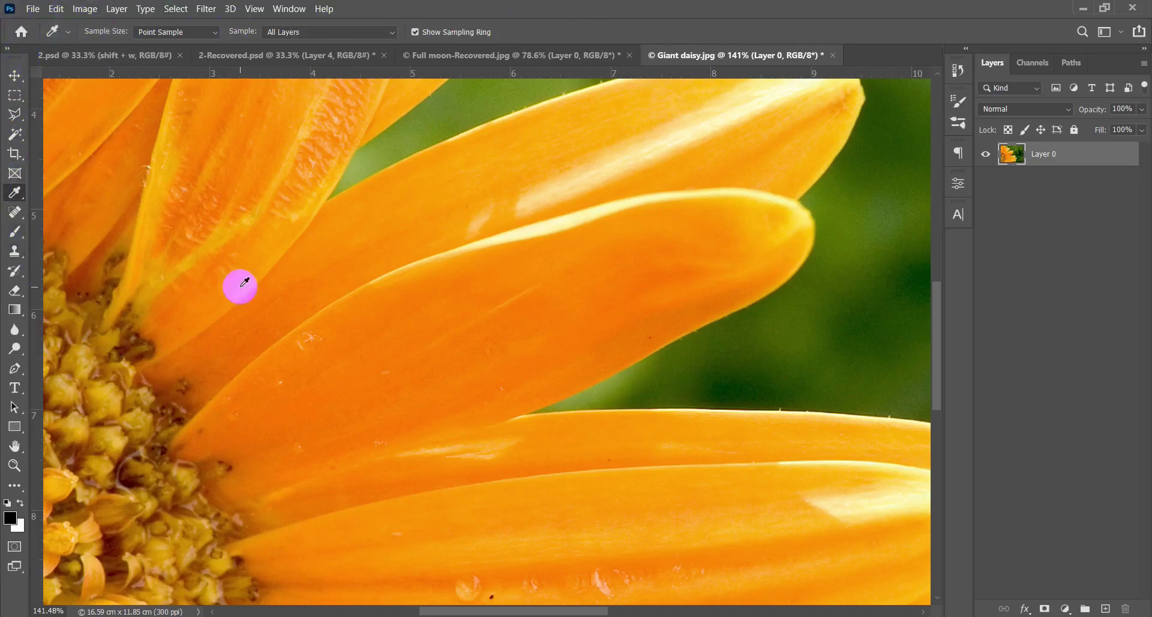
left_click(15, 134)
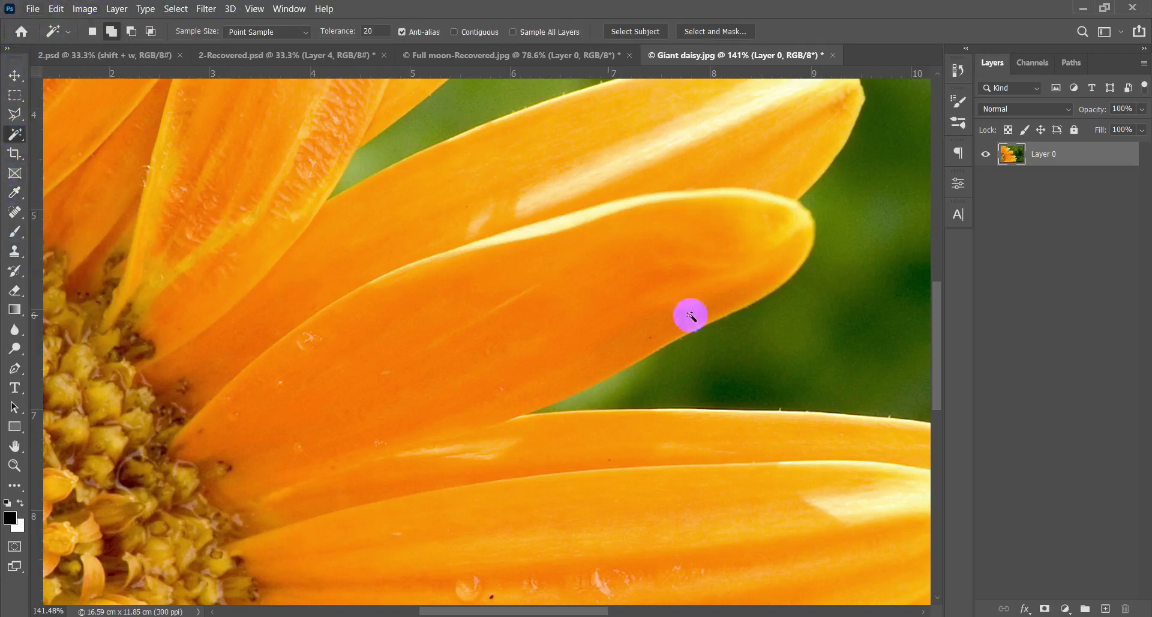
Step: With Contiguous off and Tolerance at 20, select the orange tones across the daisy's petals with the Magic Wand, and deselect them
scroll(542, 299, "down", 5)
scroll(398, 343, "up", 3)
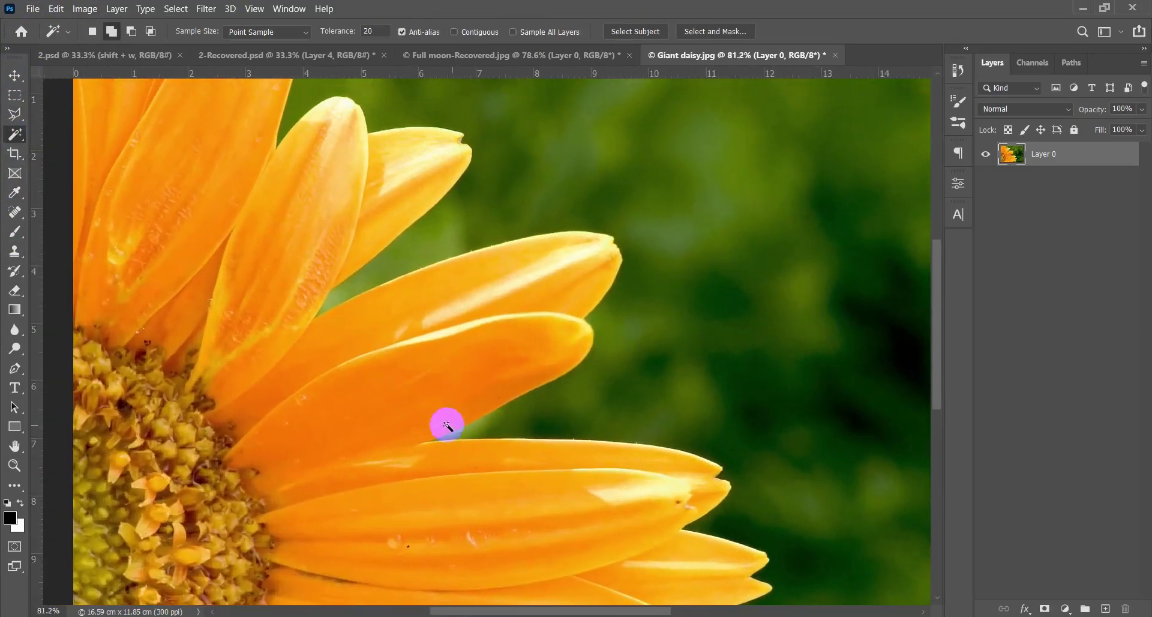
left_click(471, 377)
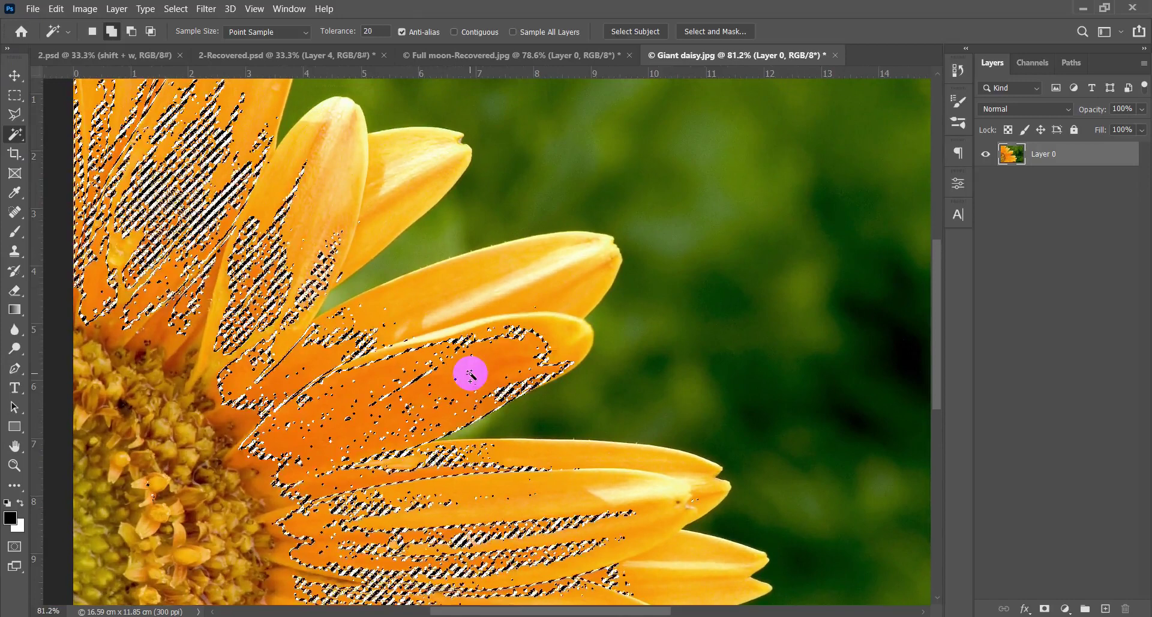
scroll(471, 377, "up", 4)
scroll(472, 376, "up", 4)
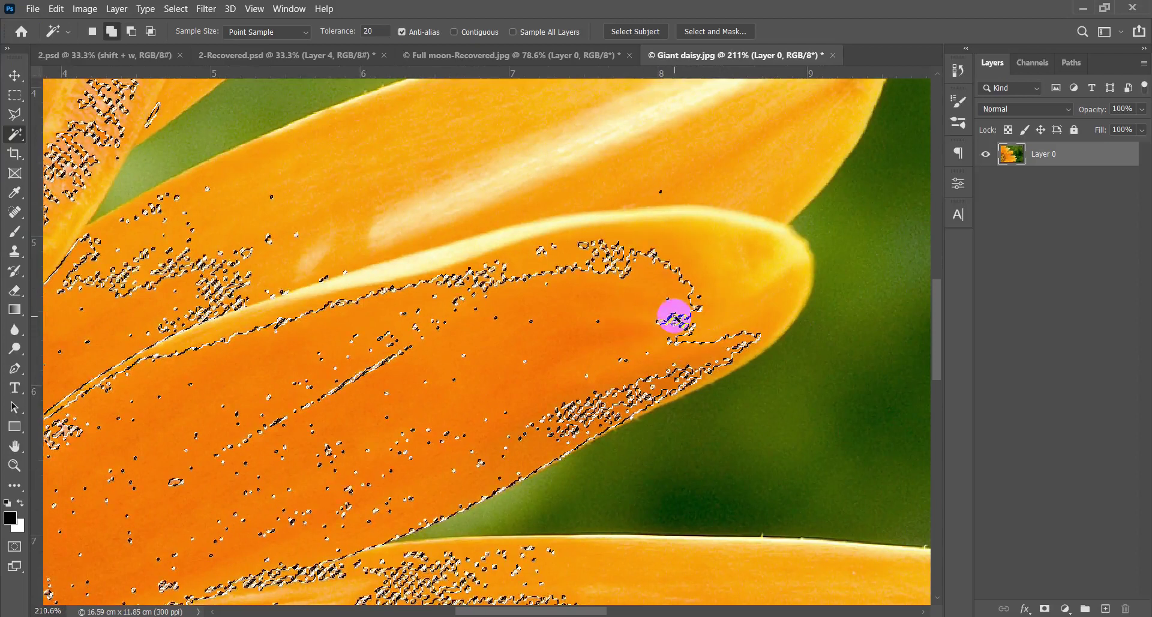
key("ctrl+d")
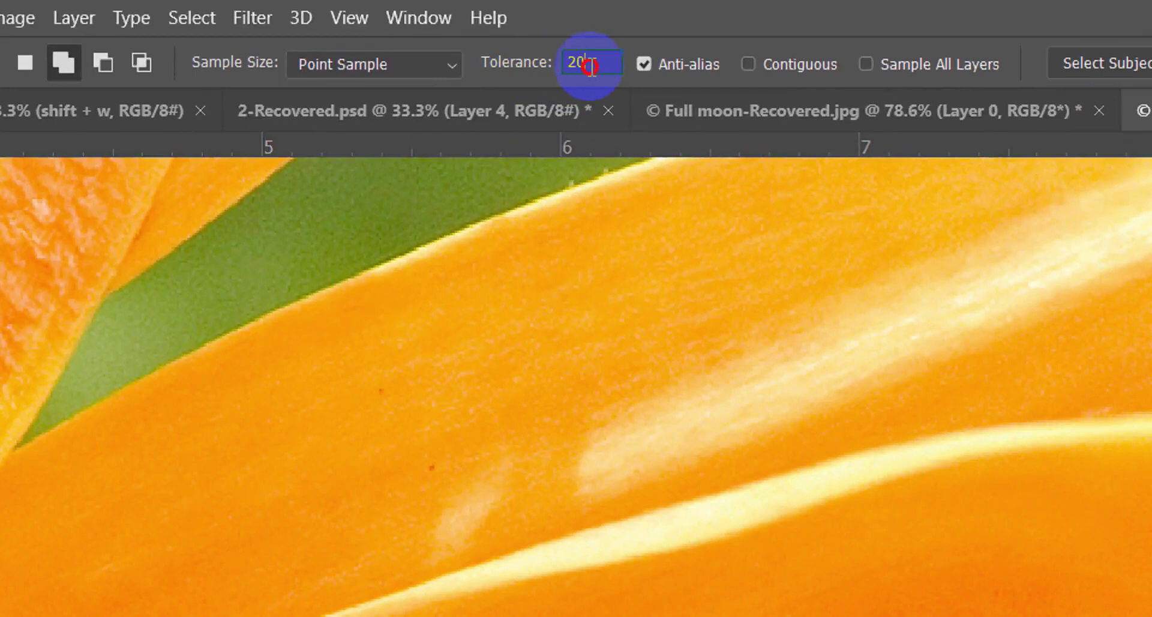
Step: Set the Magic Wand Tolerance to 50, select the orange tones across the whole daisy from the middle petal, and deselect them
left_click_drag(578, 65, 548, 72)
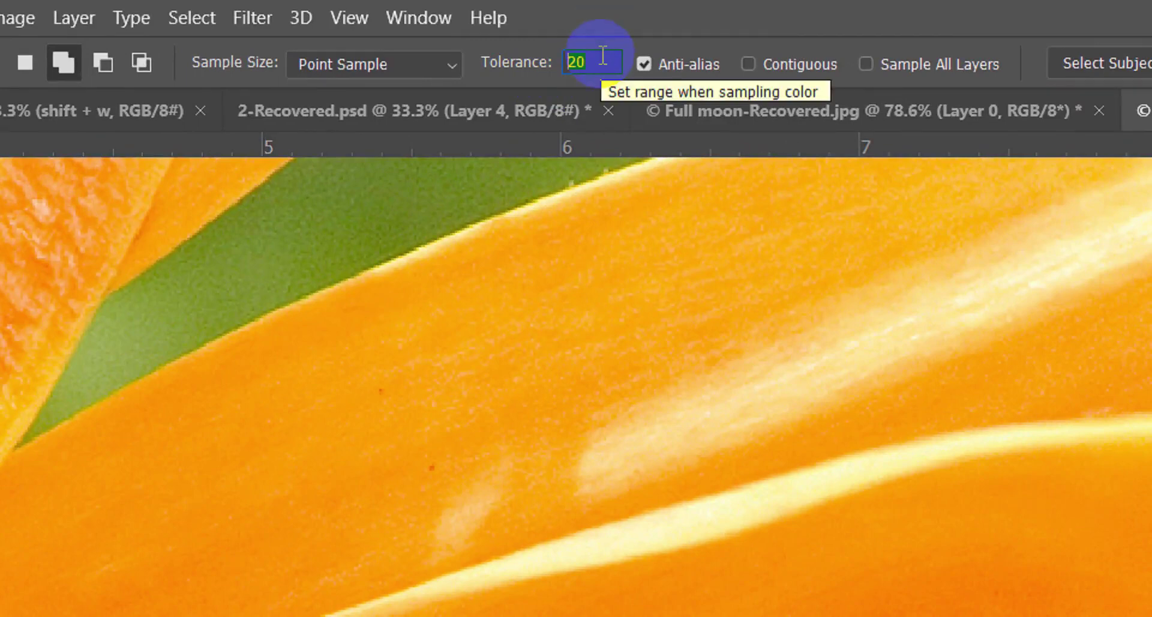
type("5")
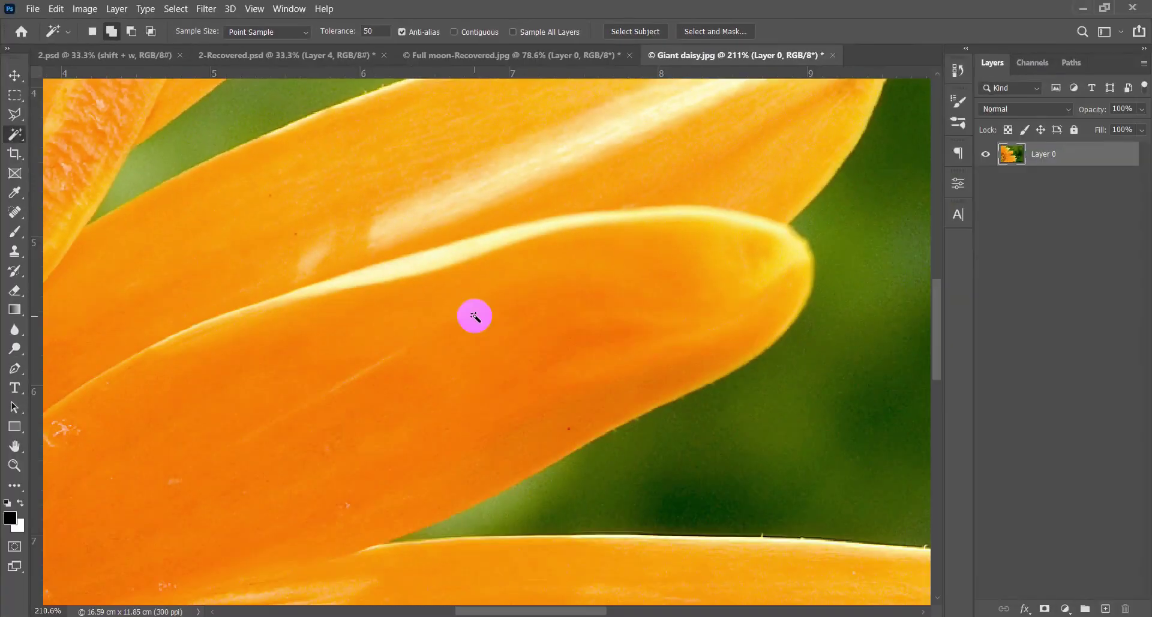
left_click(474, 378)
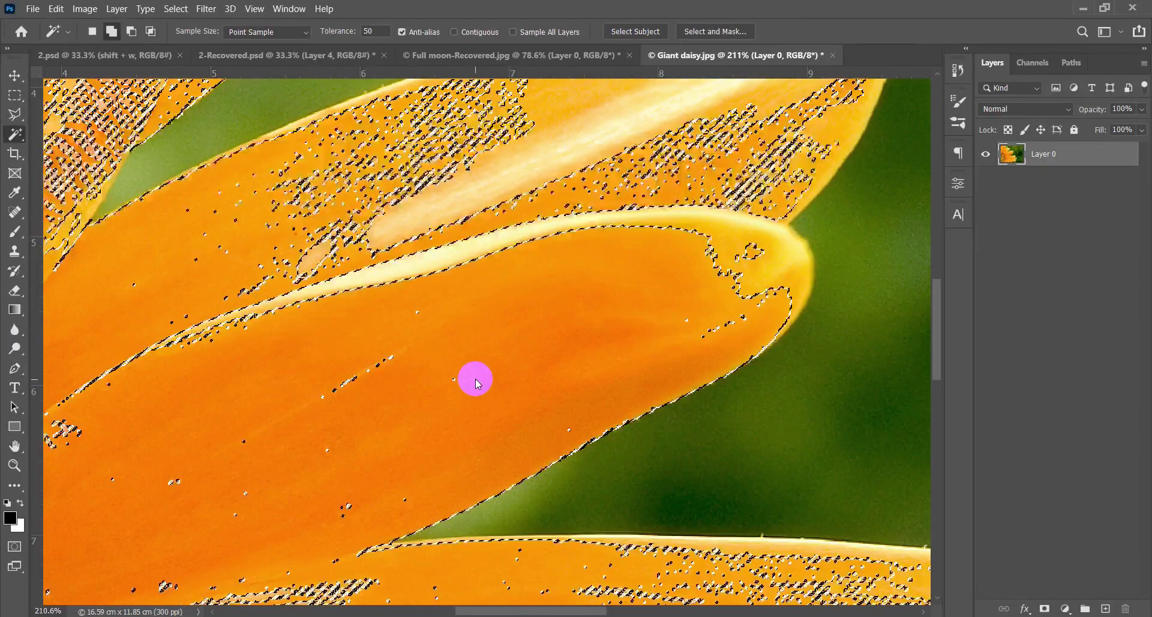
key("ctrl+0")
scroll(443, 425, "down", 3)
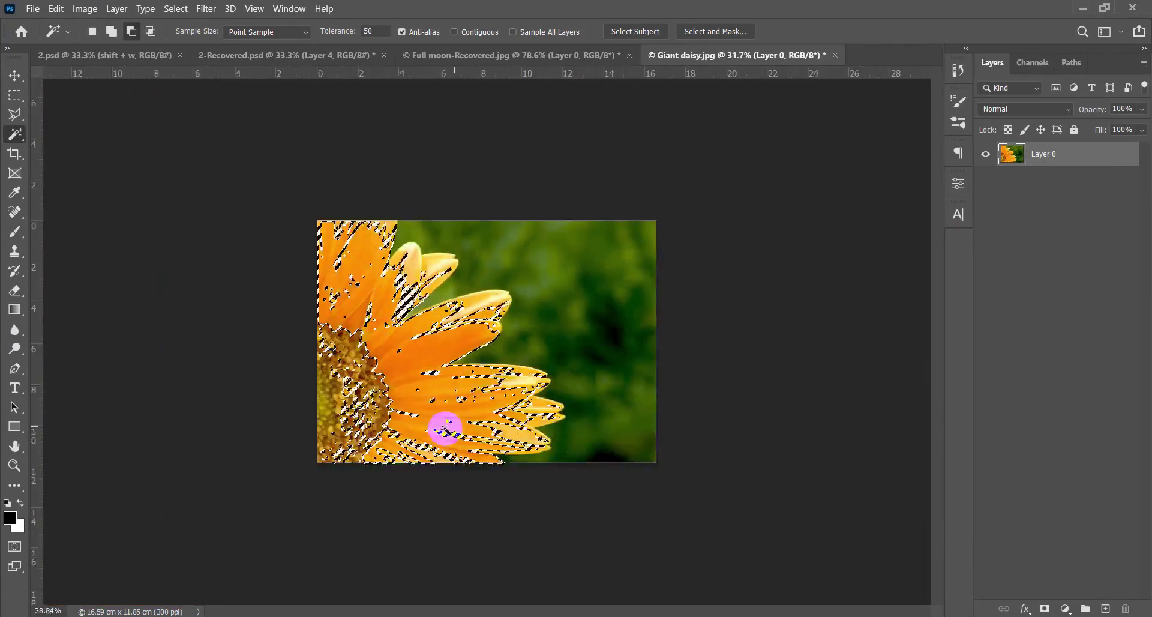
scroll(479, 453, "up", 5)
scroll(465, 383, "up", 4)
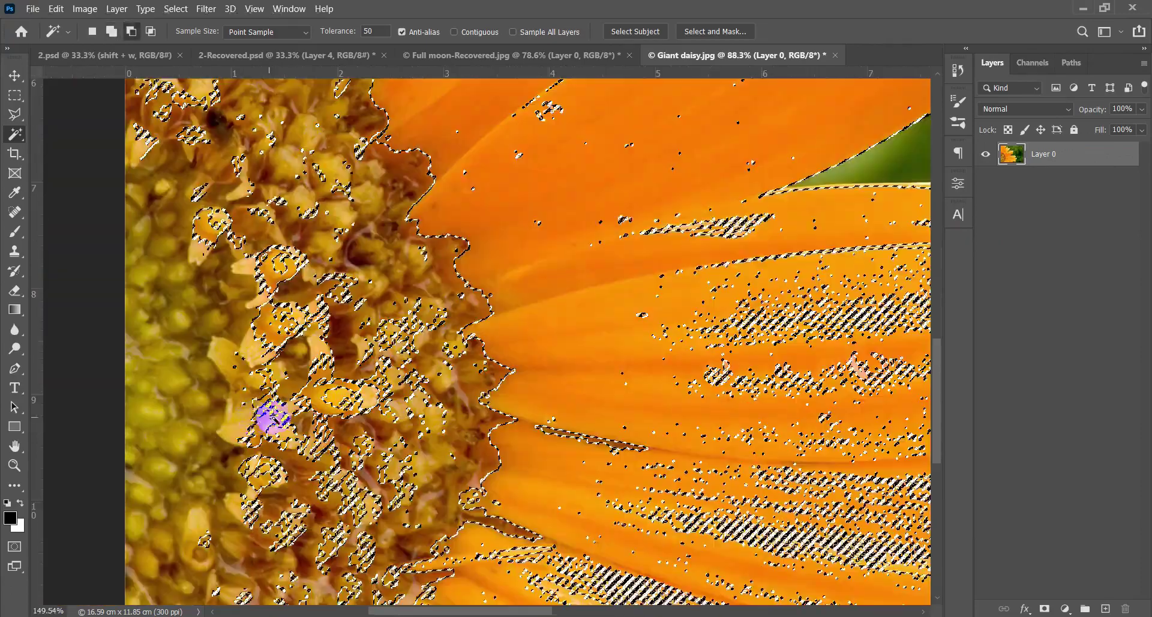
scroll(380, 391, "down", 1)
scroll(433, 370, "down", 2)
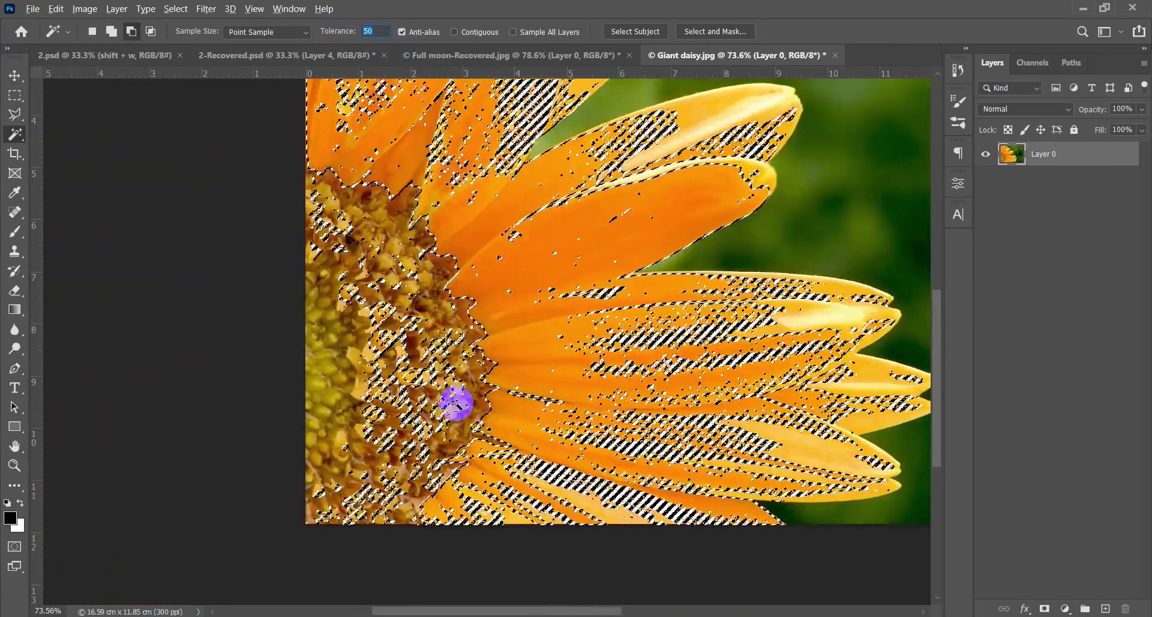
left_click(502, 347)
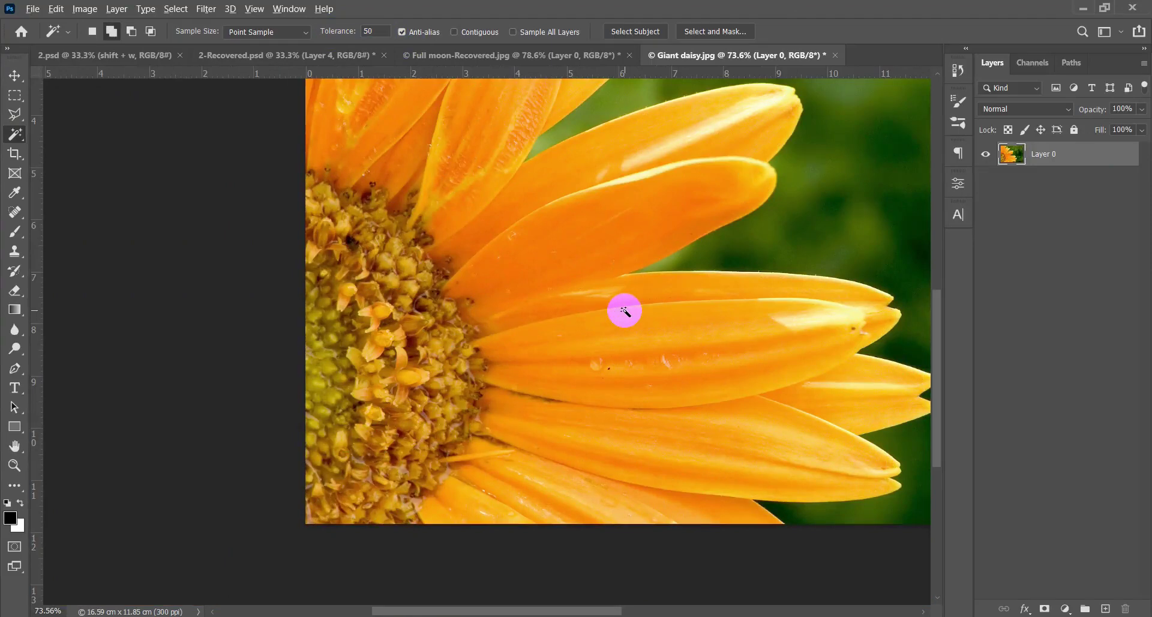
Step: Select the green background around the daisy with the Quick Selection tool at brush size 59, delete it, and clear the selection
scroll(624, 310, "down", 3)
scroll(485, 396, "up", 3)
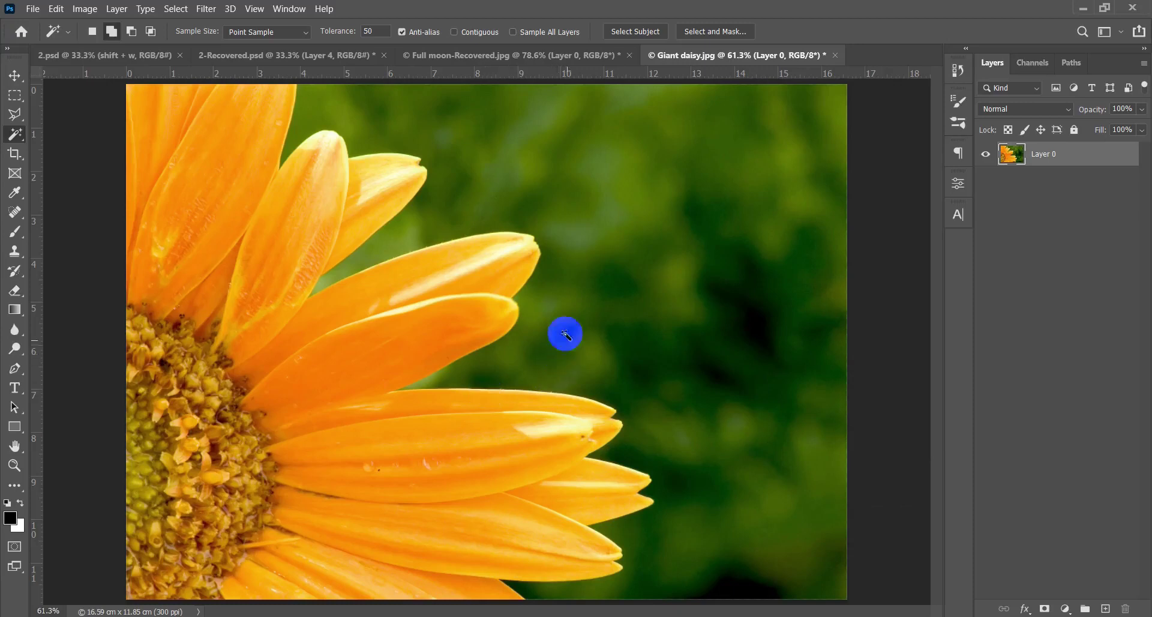
left_click(25, 138)
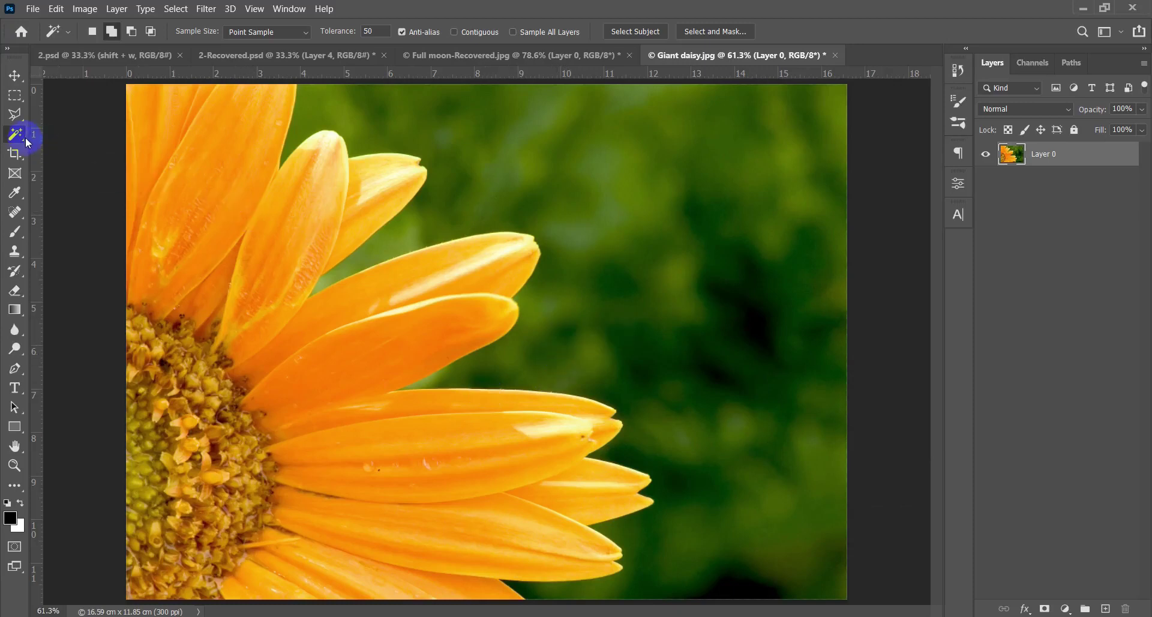
left_click(40, 137)
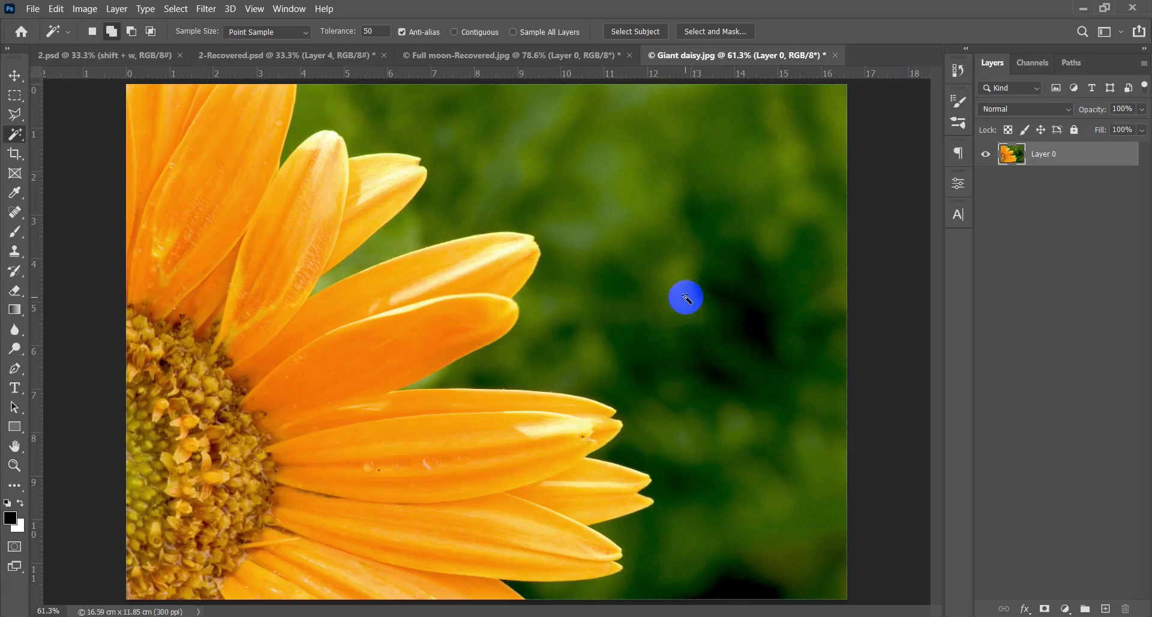
key("shift+w")
key("shift+w")
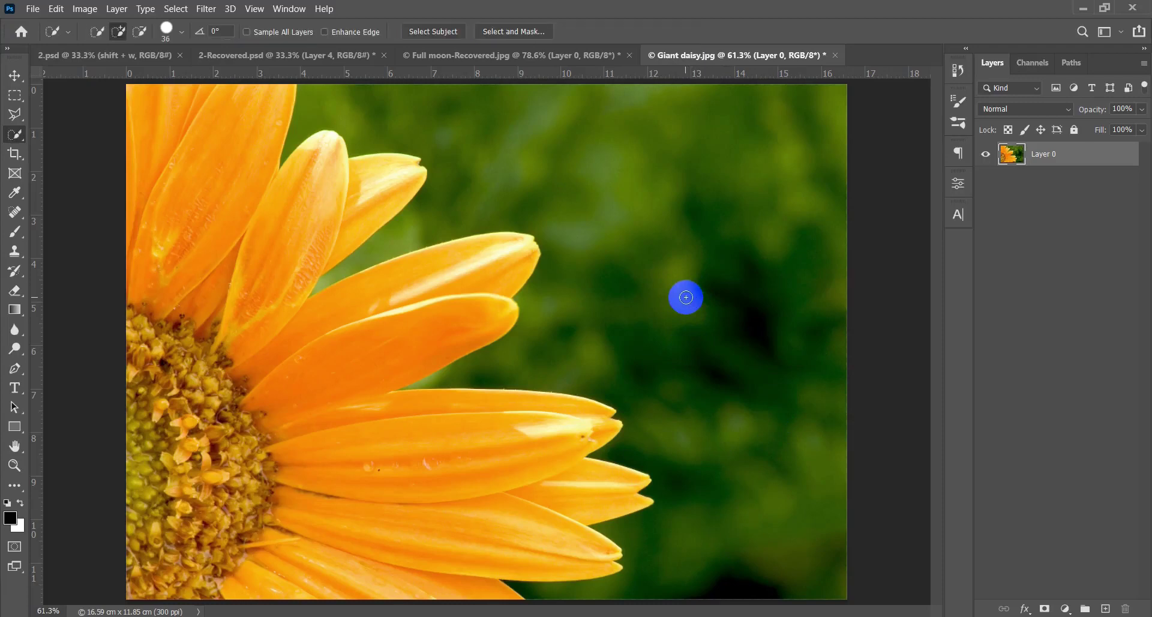
right_click(711, 268, "alt")
scroll(712, 267, "down", 1)
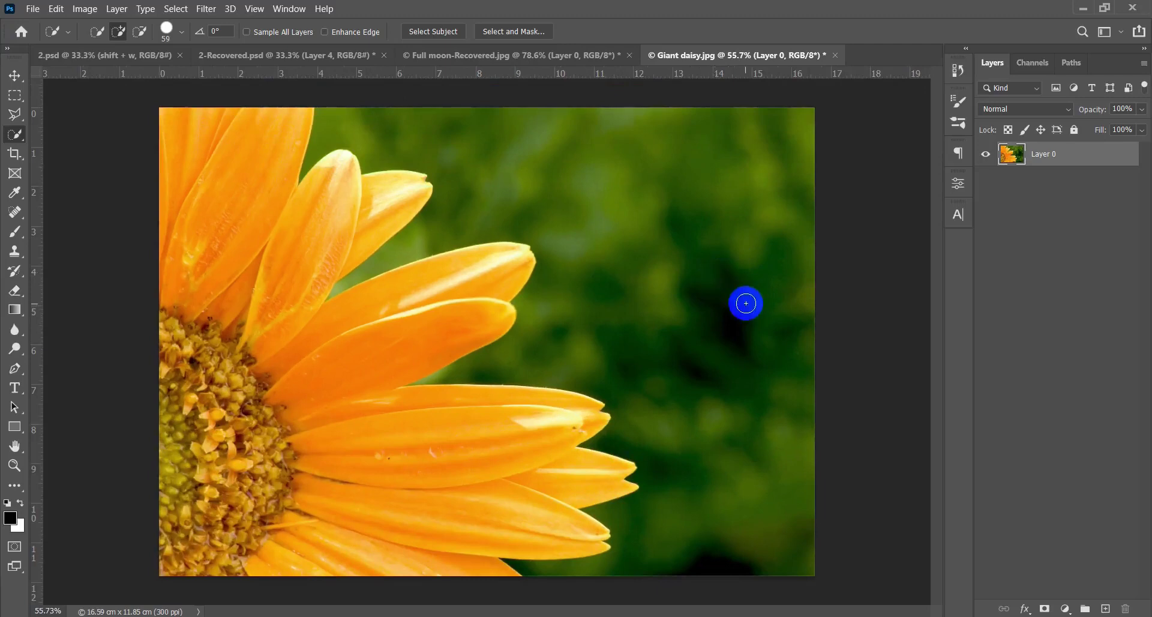
mouse_move(758, 322)
left_mouse_down()
mouse_move(753, 236)
mouse_move(726, 192)
mouse_move(647, 167)
left_mouse_up()
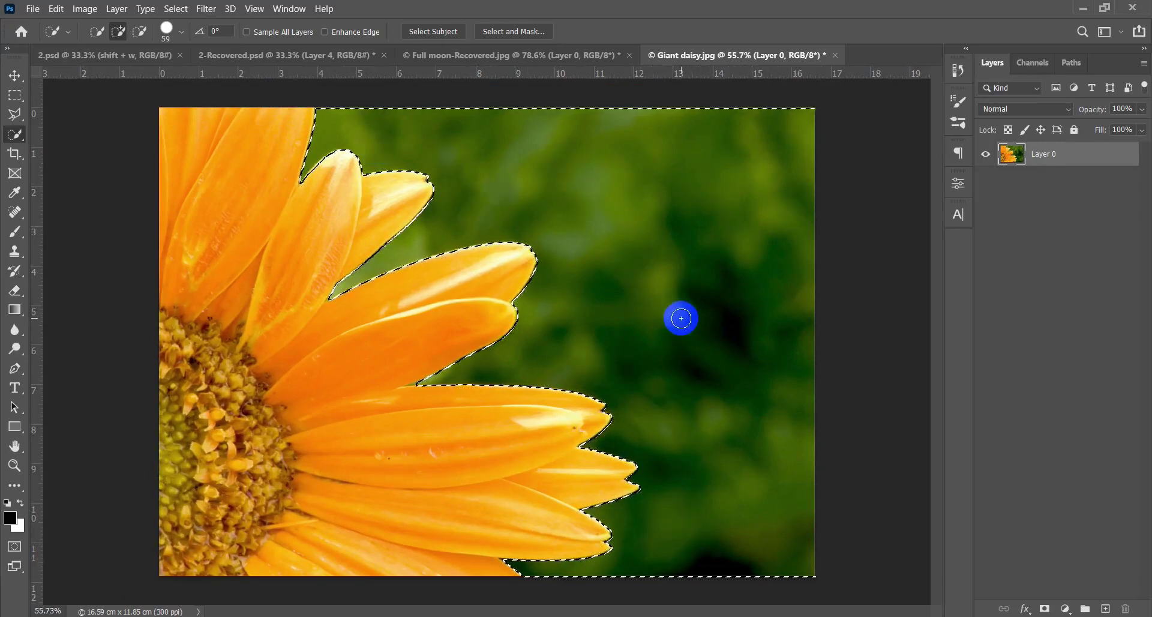
key("Delete")
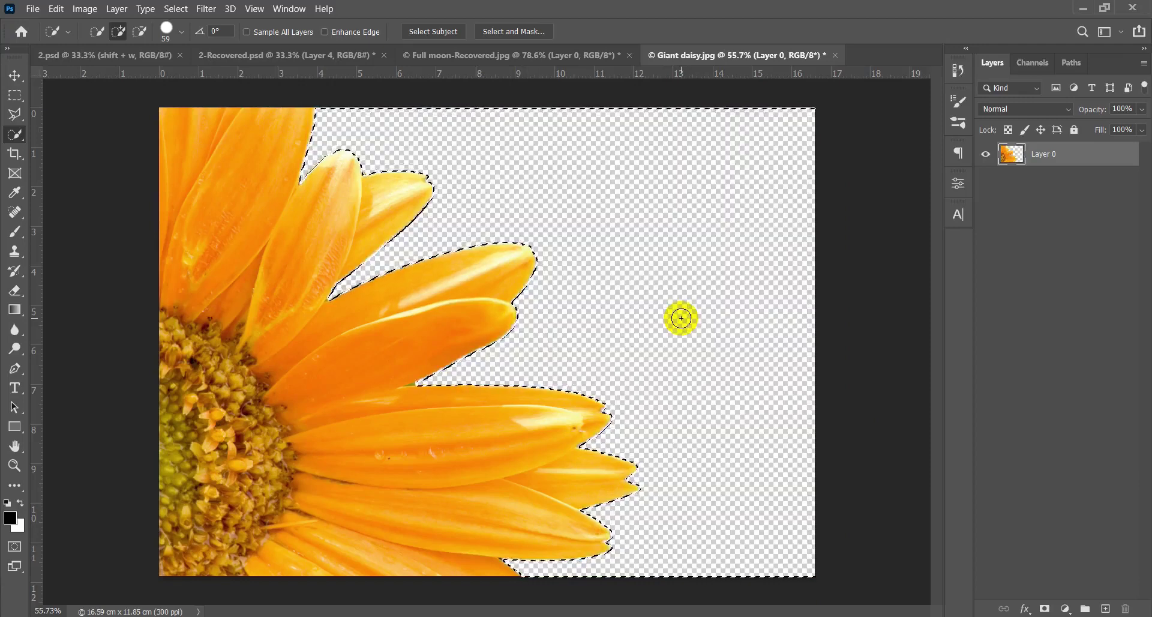
key("ctrl+d")
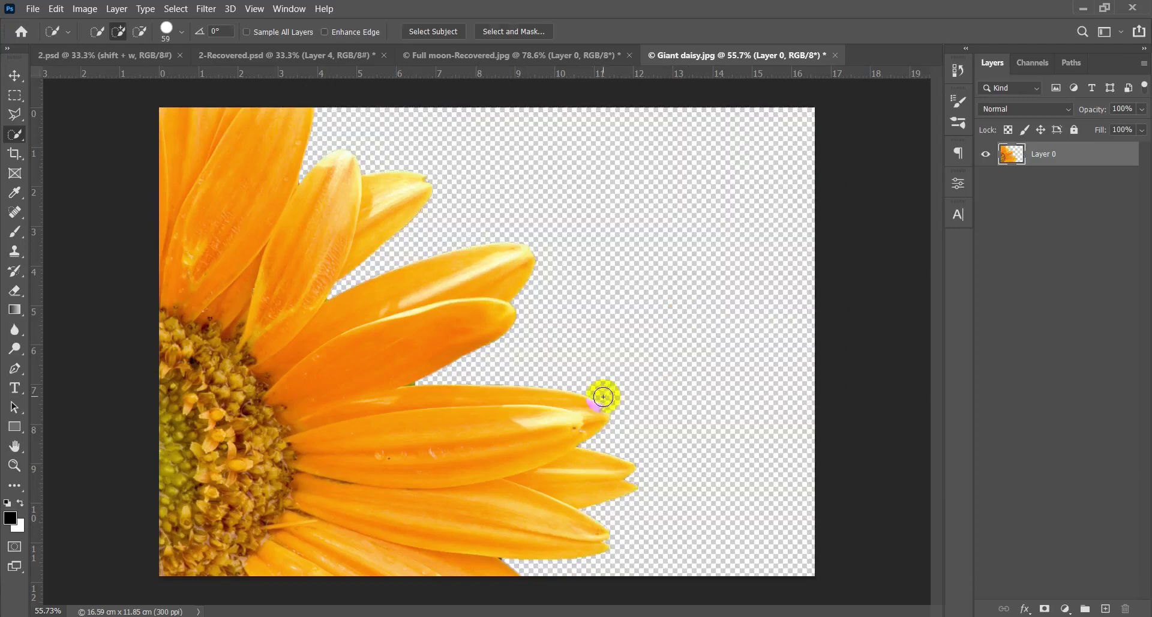
Step: Move the daisy cutout toward the middle of its canvas, and undo the move
key("v")
mouse_move(489, 425)
left_mouse_down()
mouse_move(607, 439)
mouse_move(524, 527)
mouse_move(350, 414)
mouse_move(481, 427)
mouse_move(393, 372)
mouse_move(507, 409)
left_mouse_up()
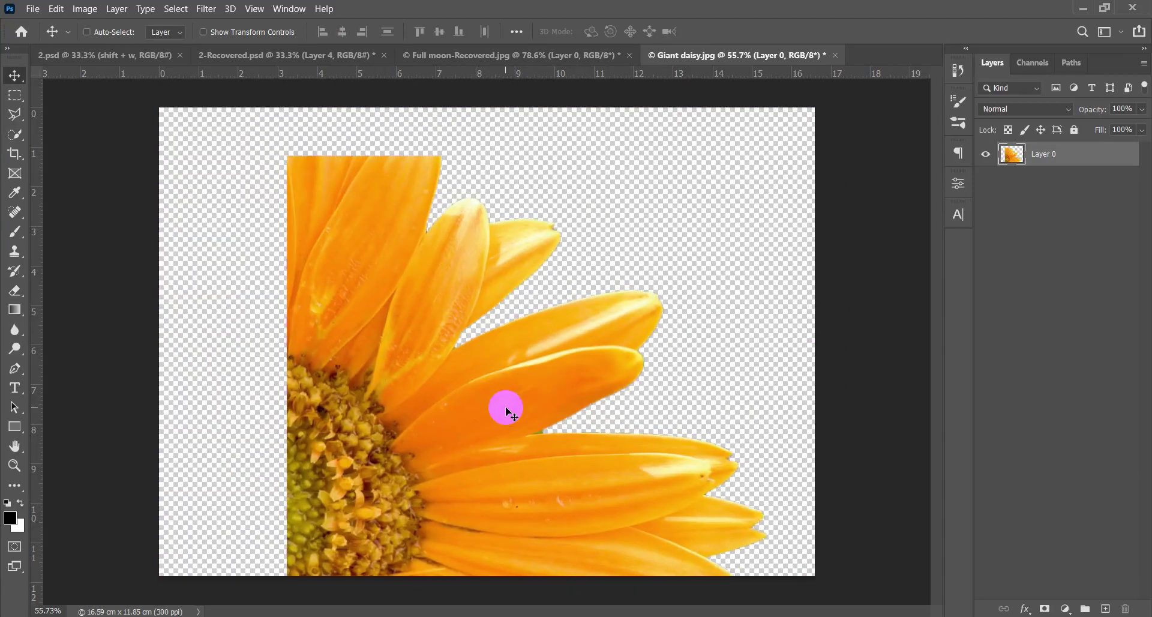
key("ctrl+z")
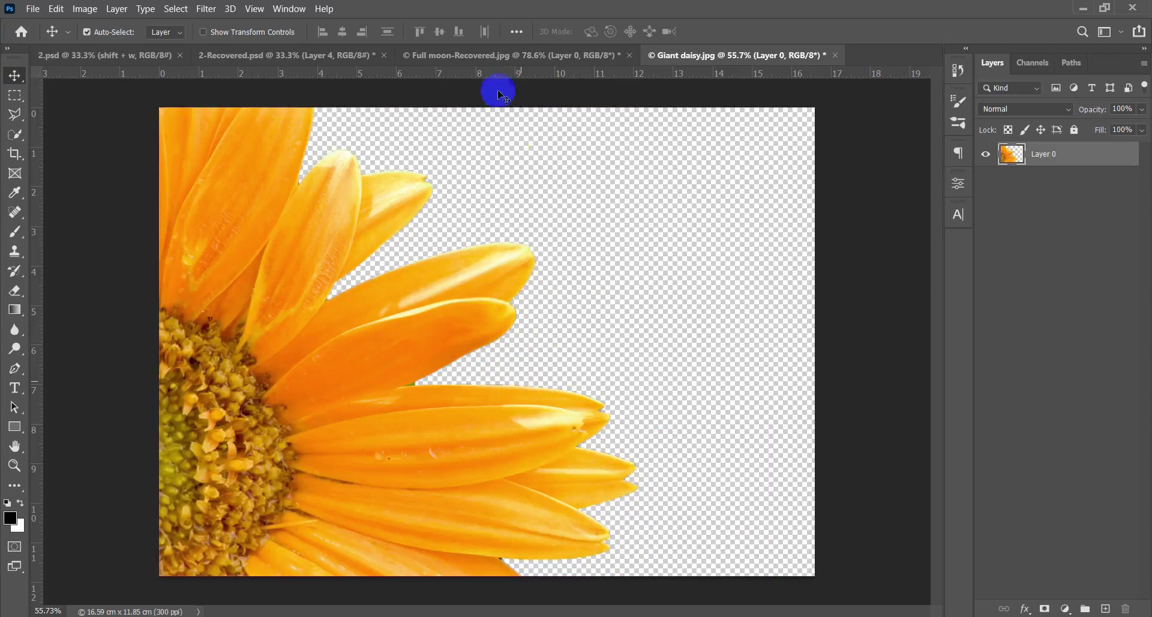
left_click(498, 59)
left_click(717, 56)
left_click(540, 57)
left_click(737, 56)
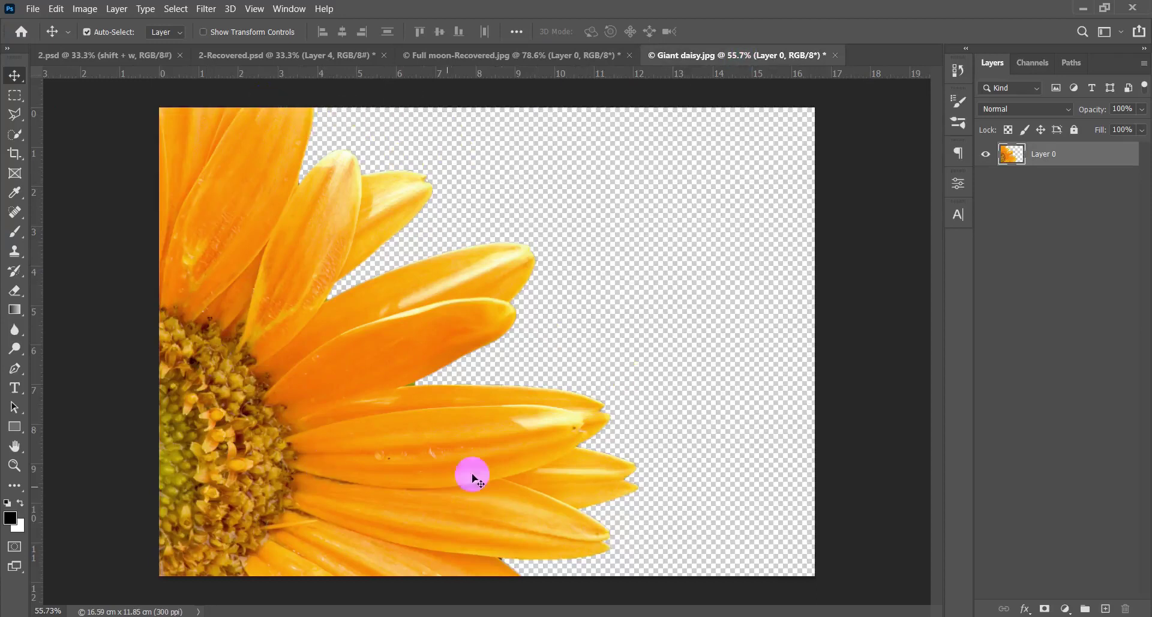
left_click(557, 55)
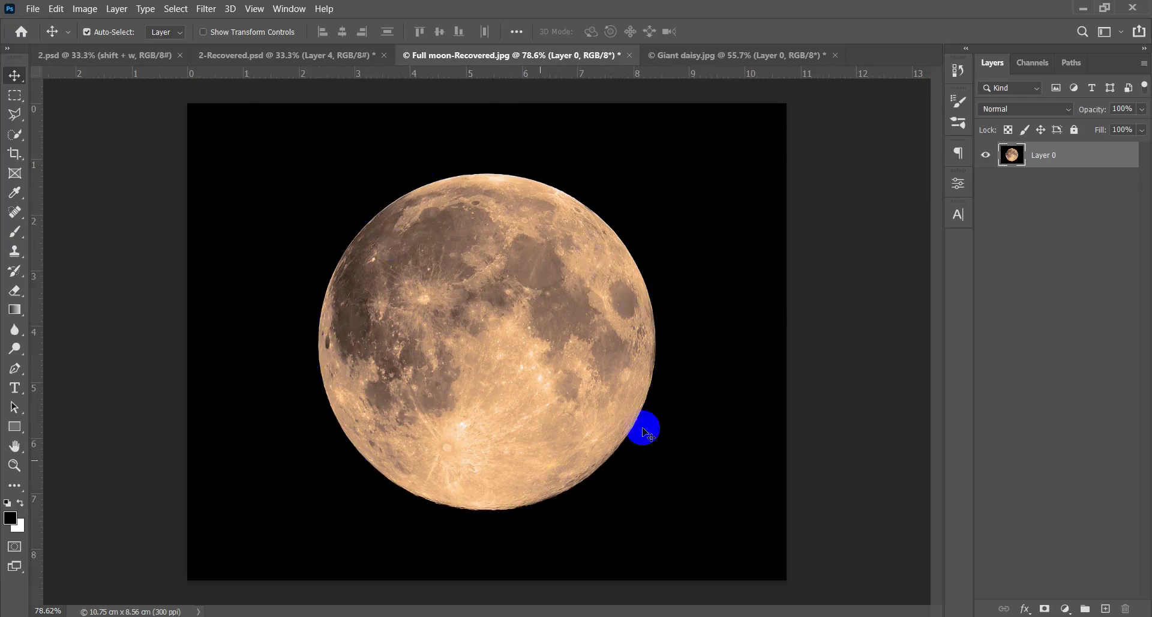
Step: Copy the daisy cutout into the Full moon document as a layer above the moon, and undo it
left_click(728, 55)
left_click_drag(321, 407, 513, 345)
left_click_drag(513, 345, 445, 312)
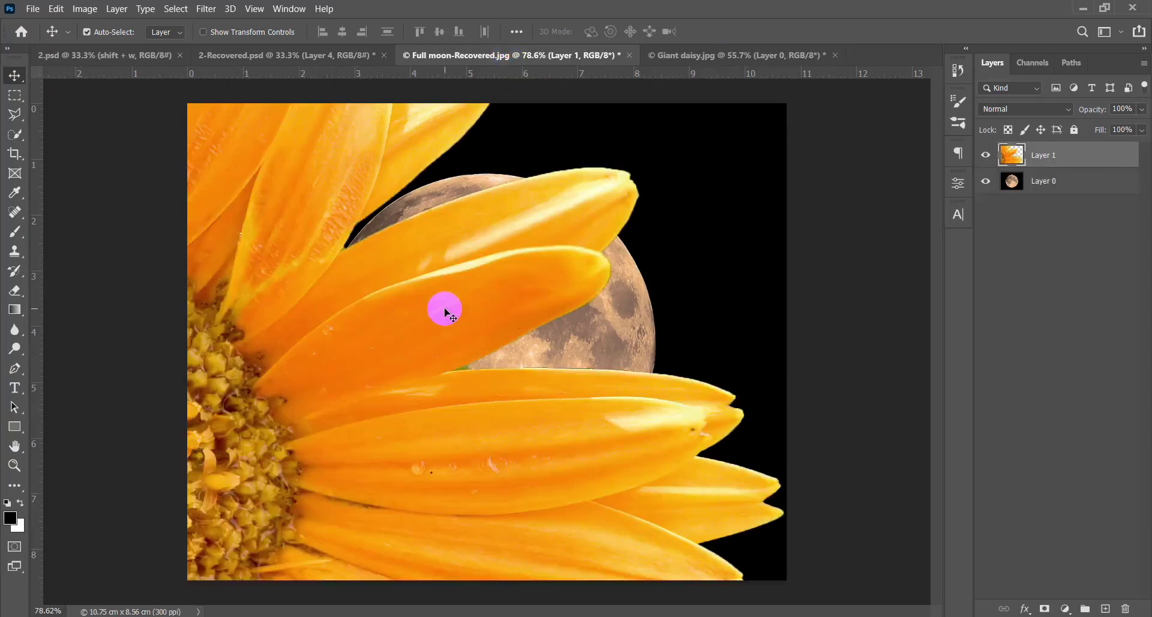
key("ctrl+z")
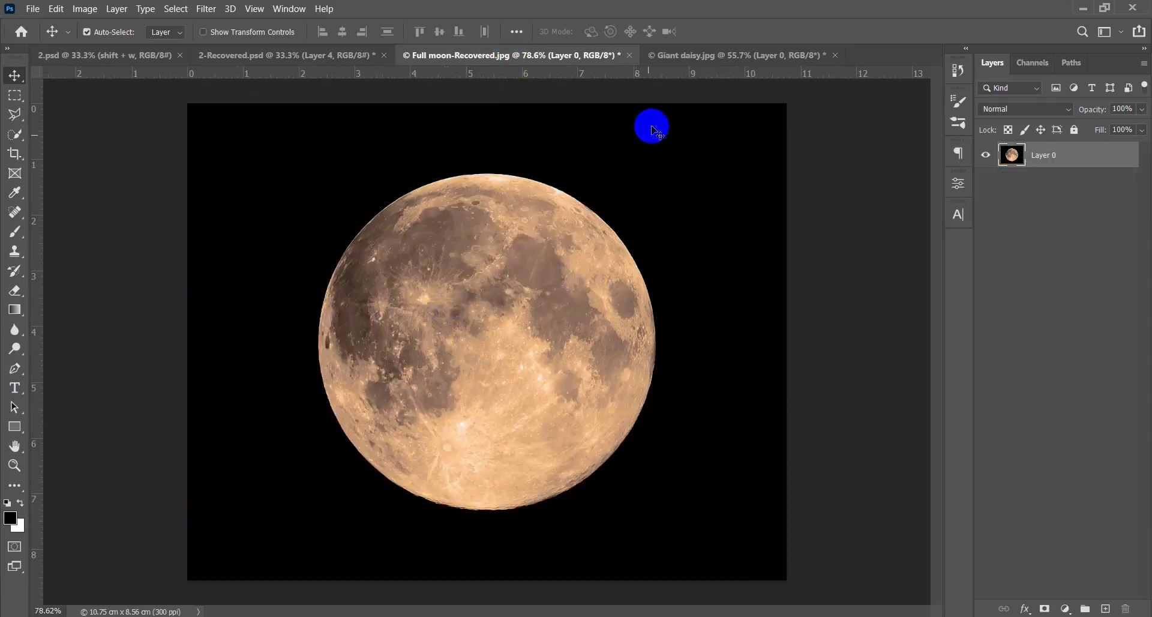
Step: Copy the daisy cutout from Giant daisy.jpg into the Full moon document and position it over the moon along the canvas's left edge
left_click(712, 55)
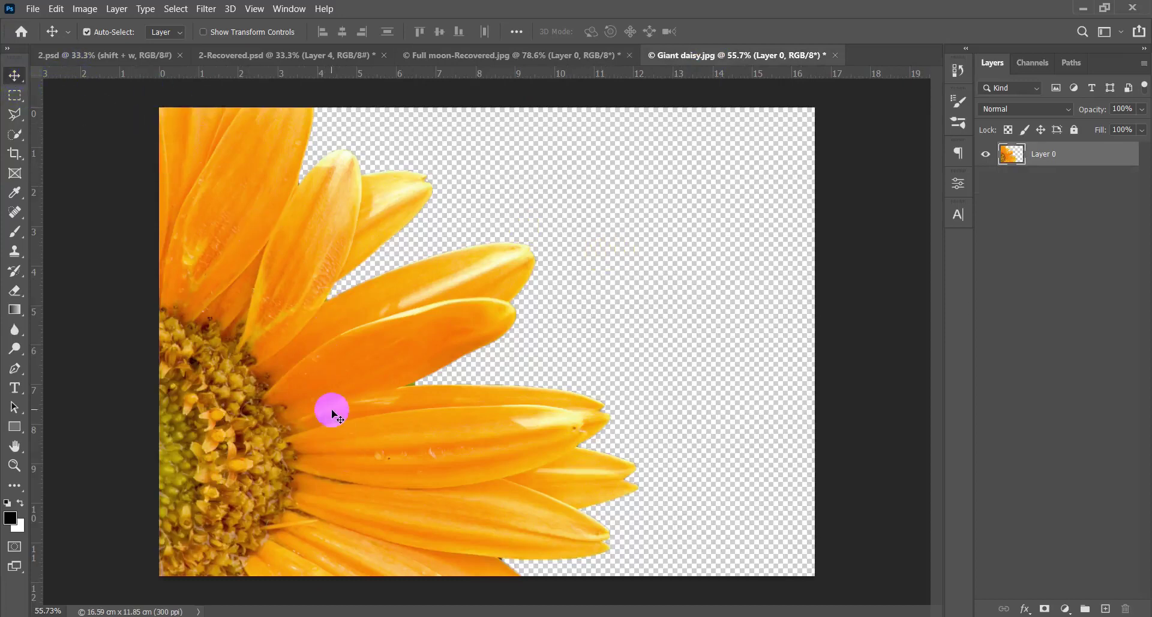
left_click_drag(329, 397, 495, 58)
left_click_drag(478, 362, 414, 369)
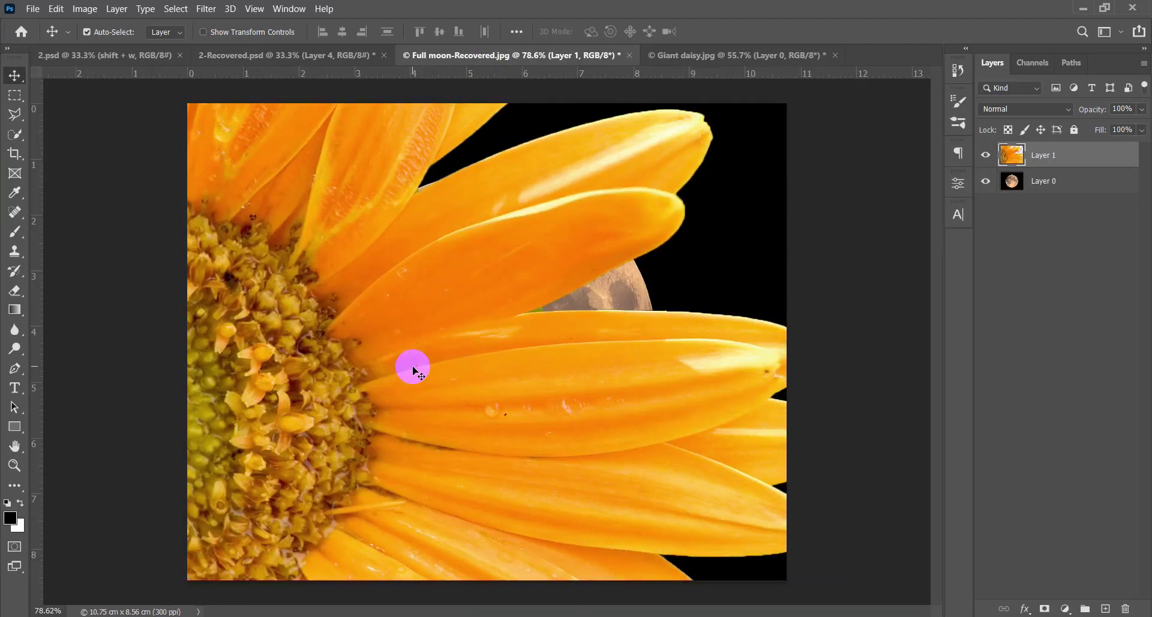
key("ctrl")
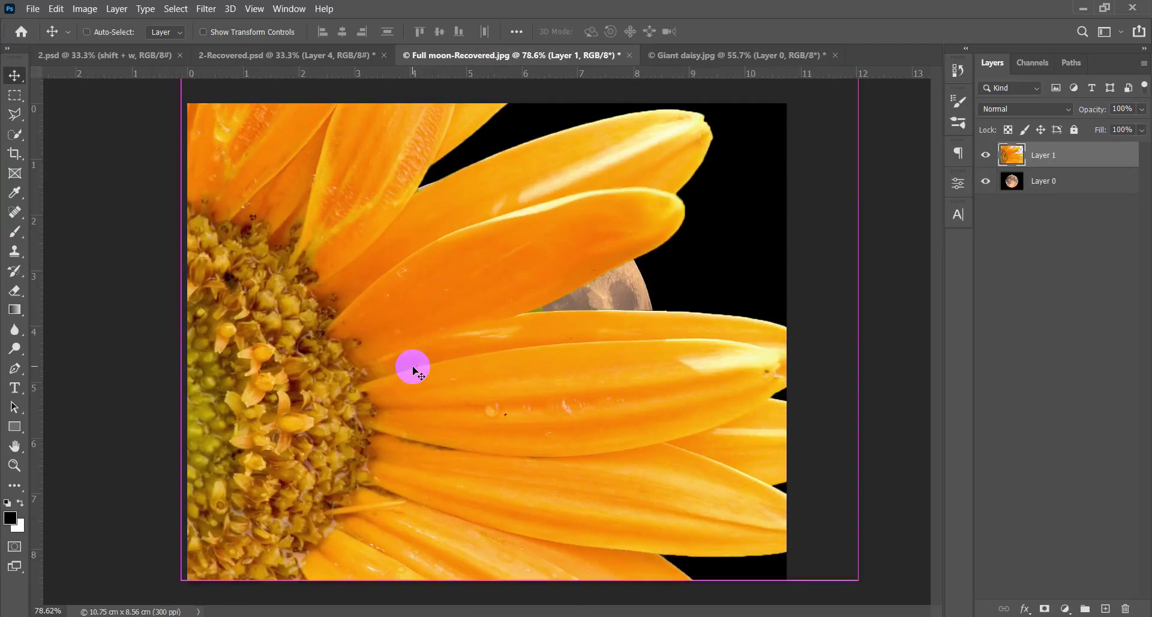
Step: Scale the daisy cutout on Layer 1 to about 49.56% and position it over the moon's lower-left part
key("ctrl+t")
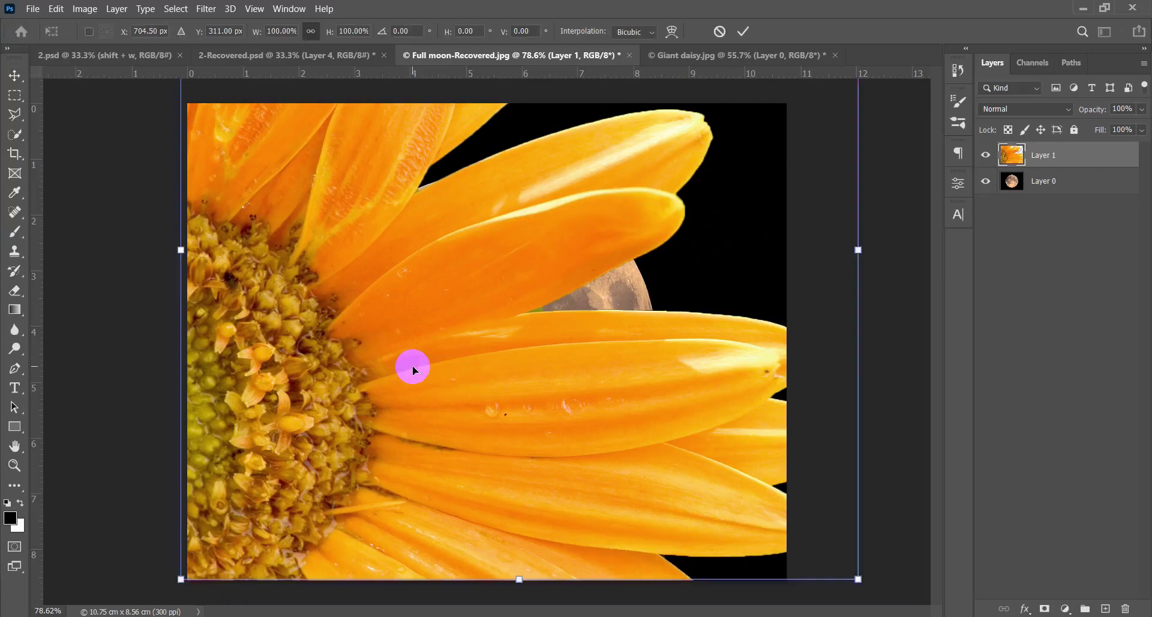
key("ctrl+0")
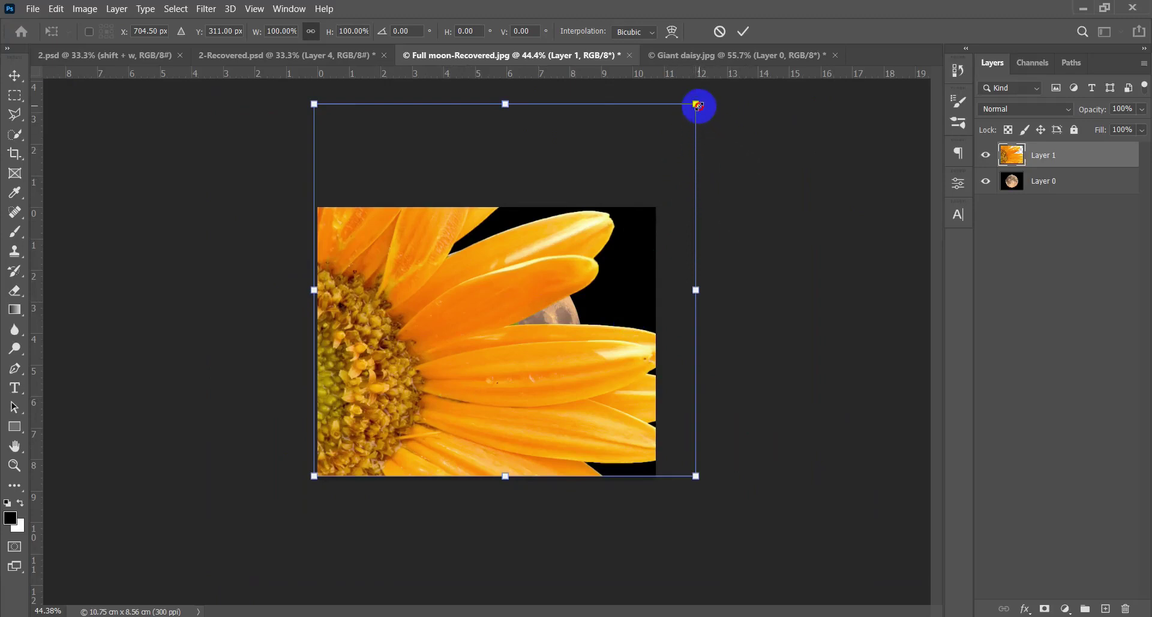
left_click_drag(698, 105, 482, 312)
left_click_drag(412, 396, 467, 348)
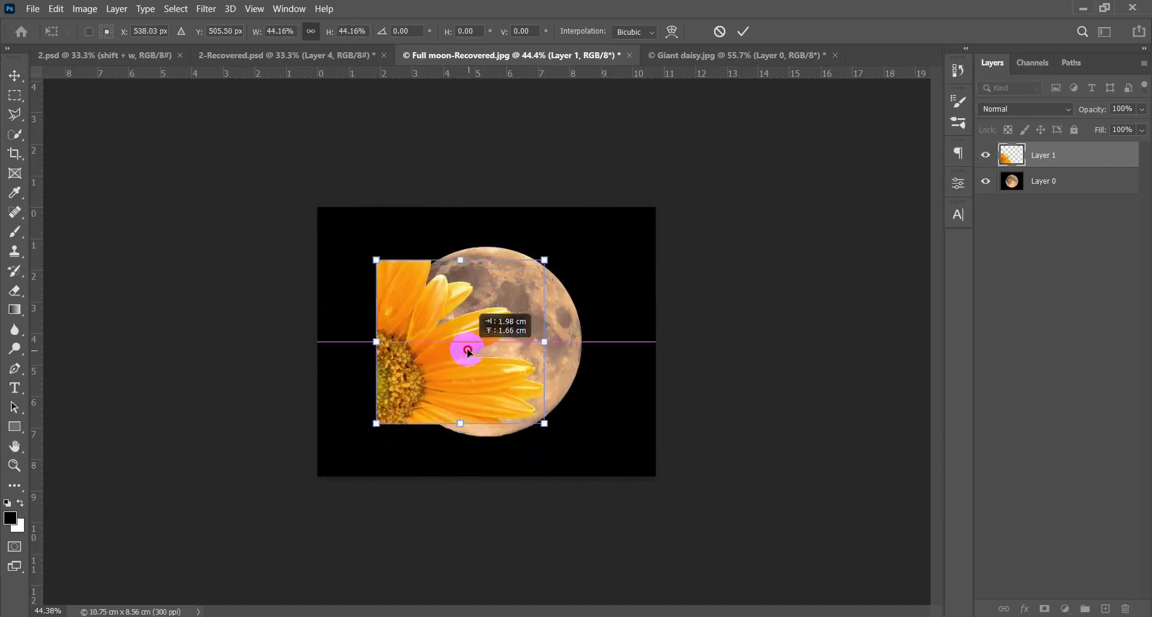
left_click_drag(544, 424, 560, 450)
left_click_drag(524, 394, 524, 397)
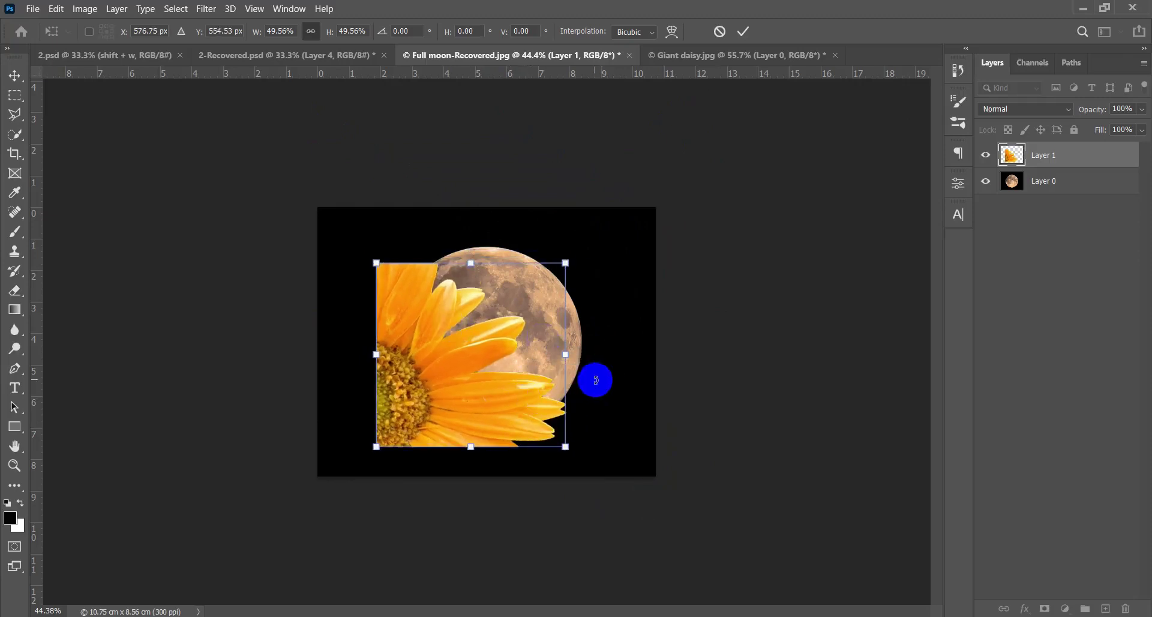
key("Return")
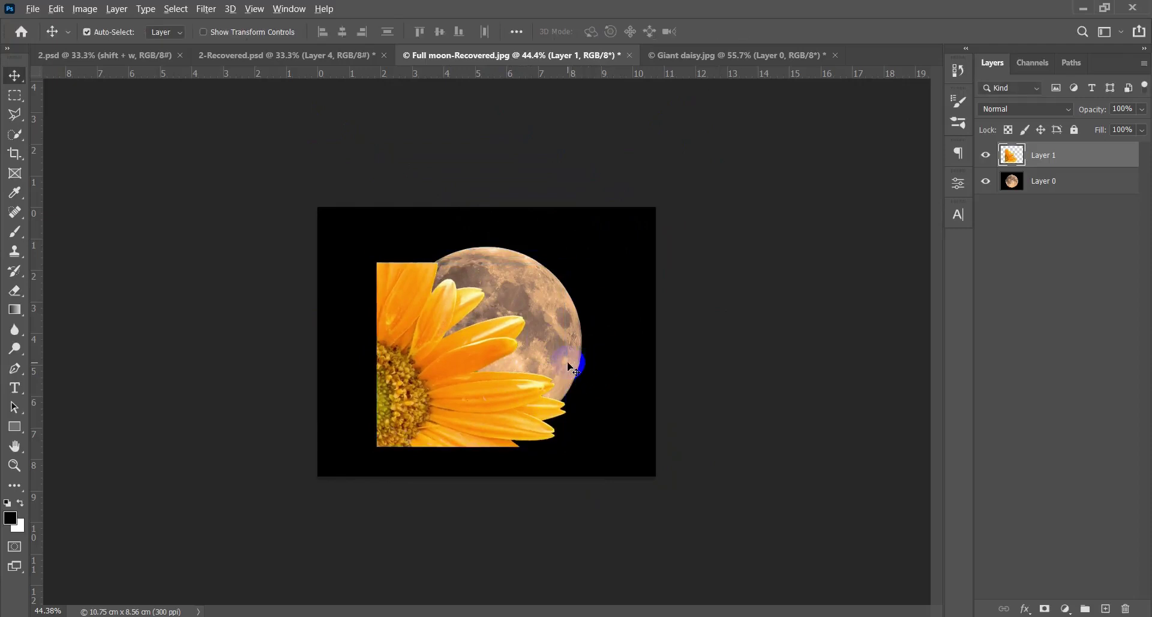
Step: Check the daisy's overlap with the moon at 39% opacity, restore 100%, and shift the daisy slightly to the left
scroll(570, 368, "up", 4)
scroll(582, 365, "up", 1)
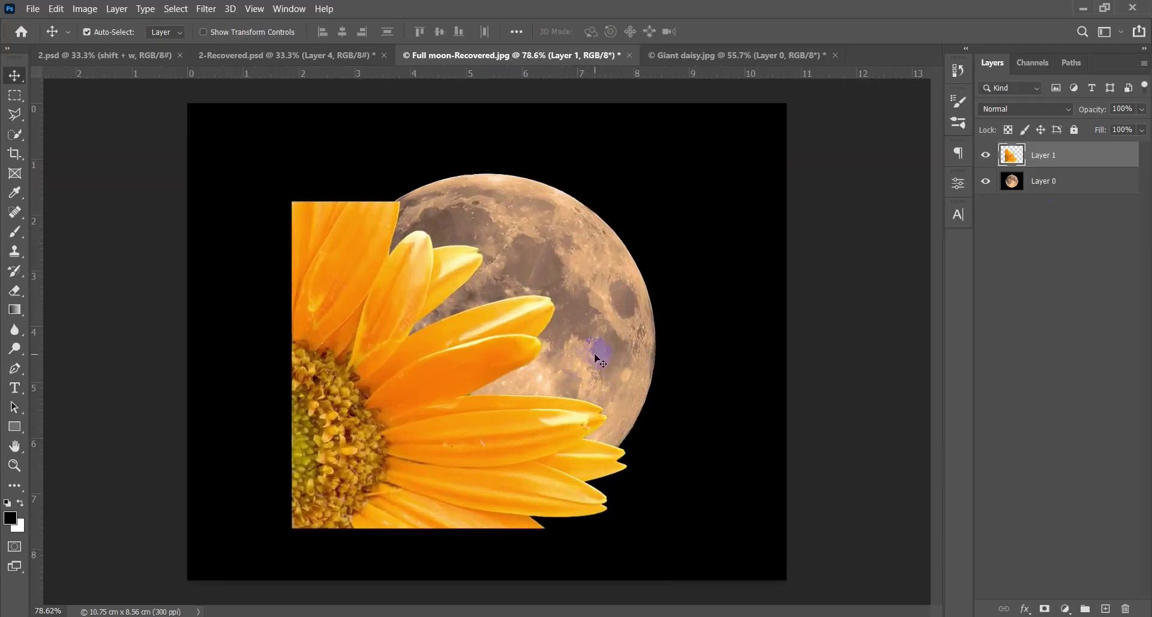
left_click_drag(1090, 111, 1073, 109)
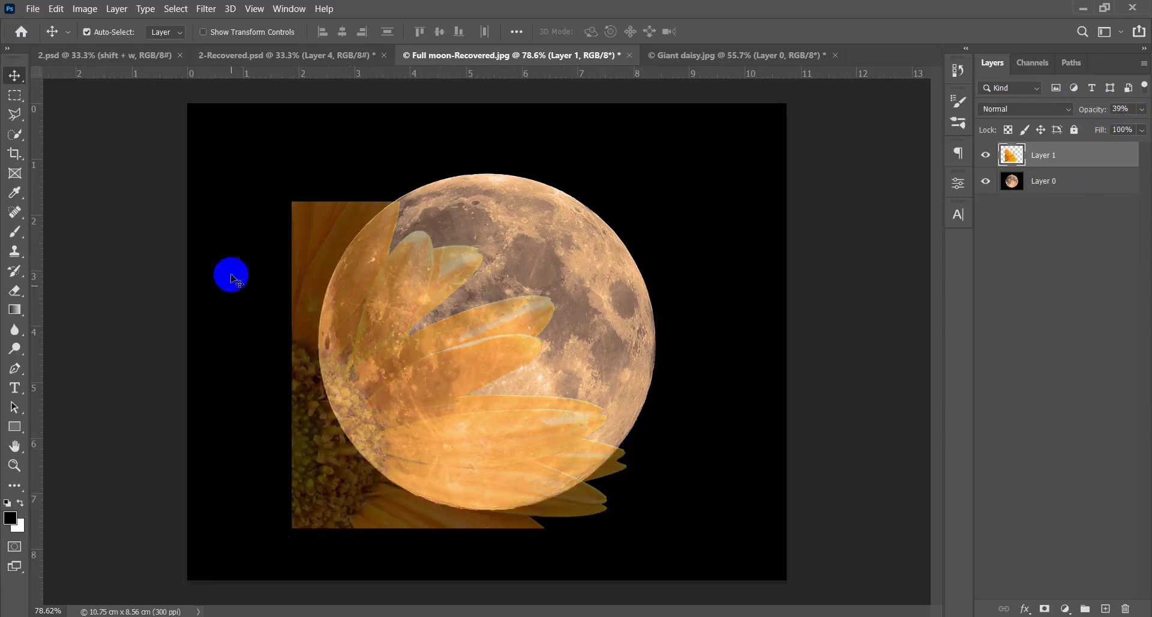
left_click_drag(1087, 110, 1146, 107)
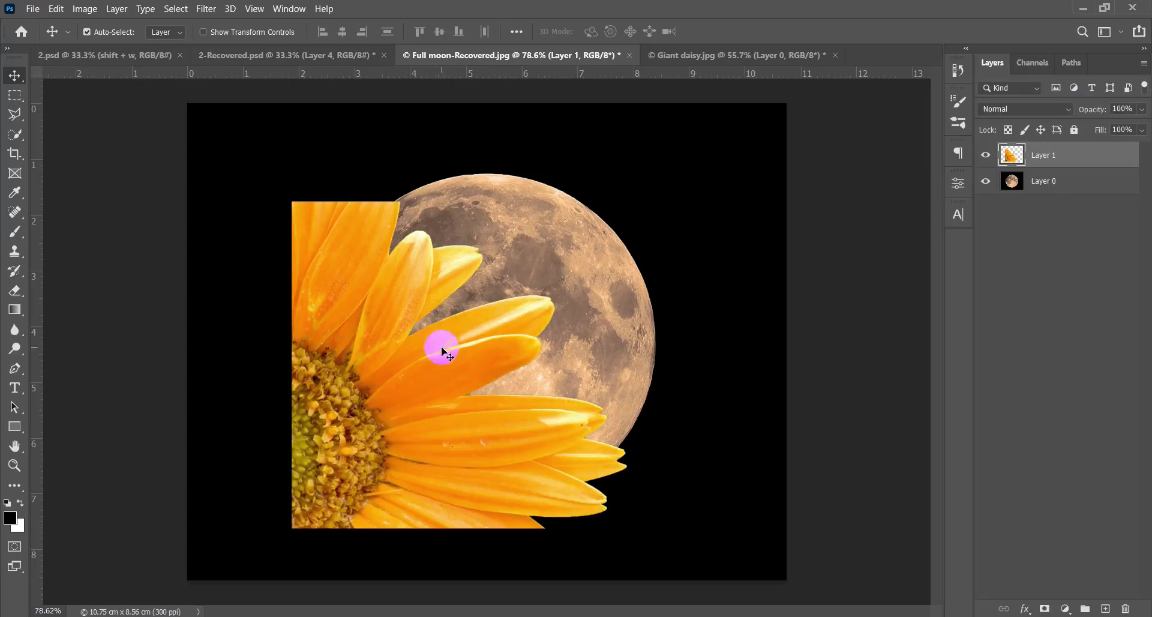
left_click_drag(475, 363, 467, 362)
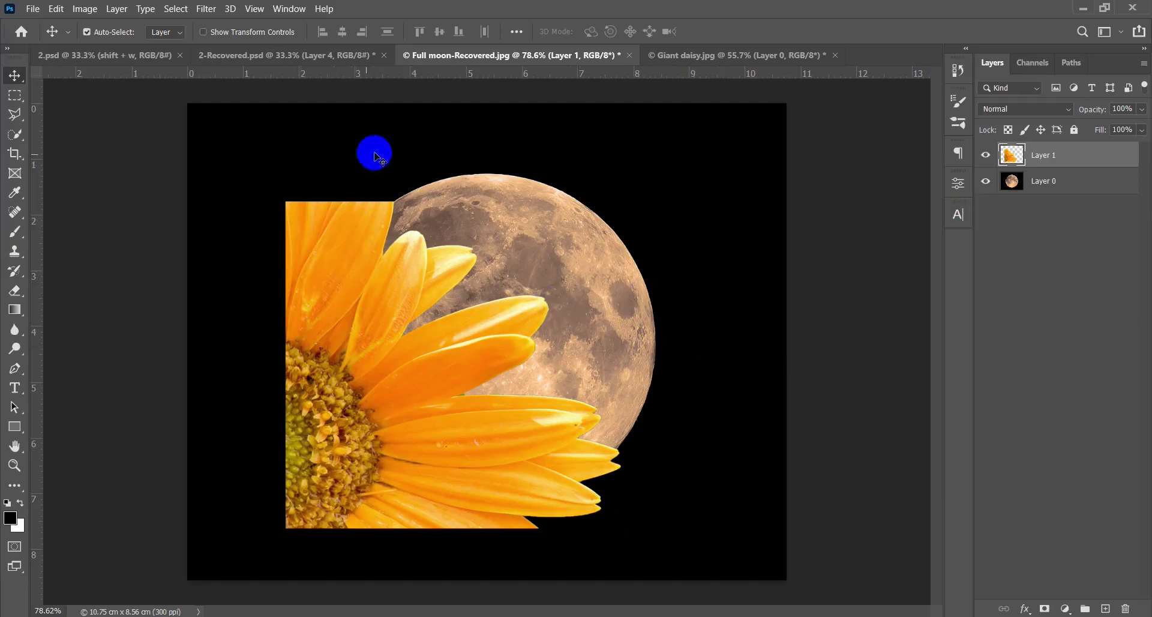
Step: Try erasing at the moon's right edge on Layer 0 with the Eraser tool, and undo it
left_click(1129, 185)
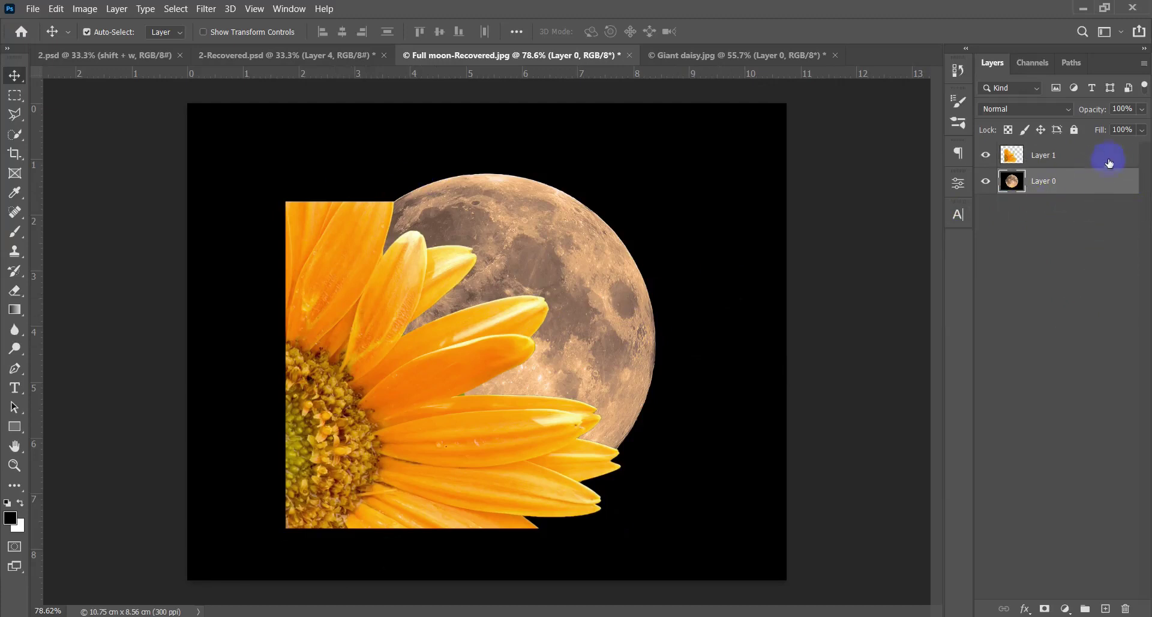
key("e")
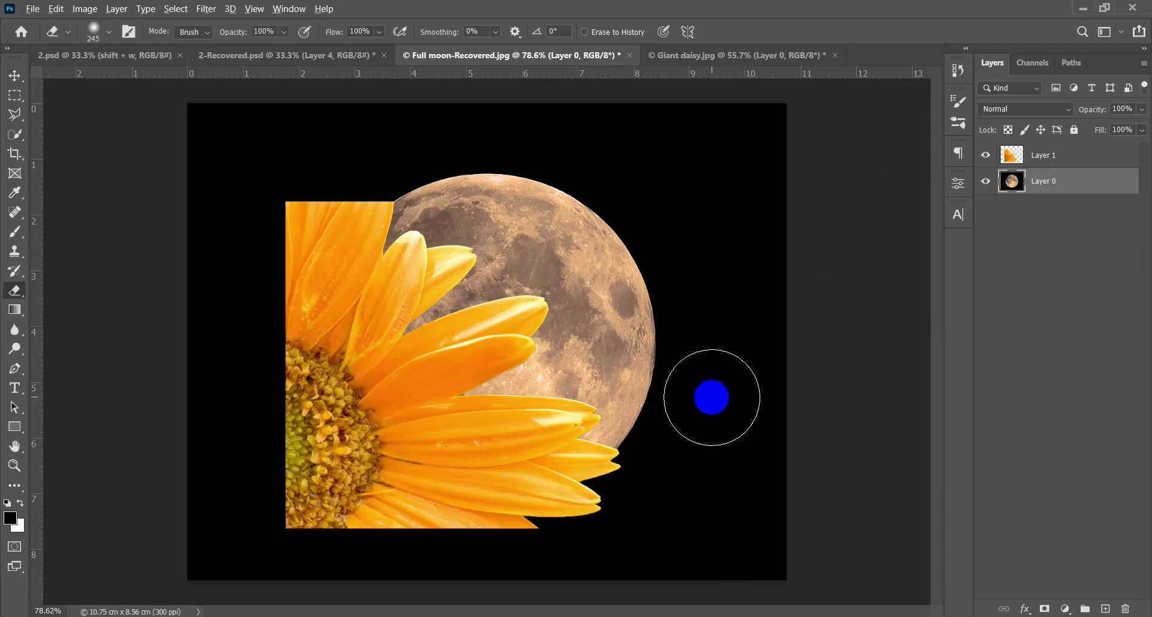
mouse_move(699, 344)
left_mouse_down()
mouse_move(560, 547)
mouse_move(730, 249)
mouse_move(706, 201)
mouse_move(581, 350)
mouse_move(604, 316)
left_mouse_up()
key("ctrl+z")
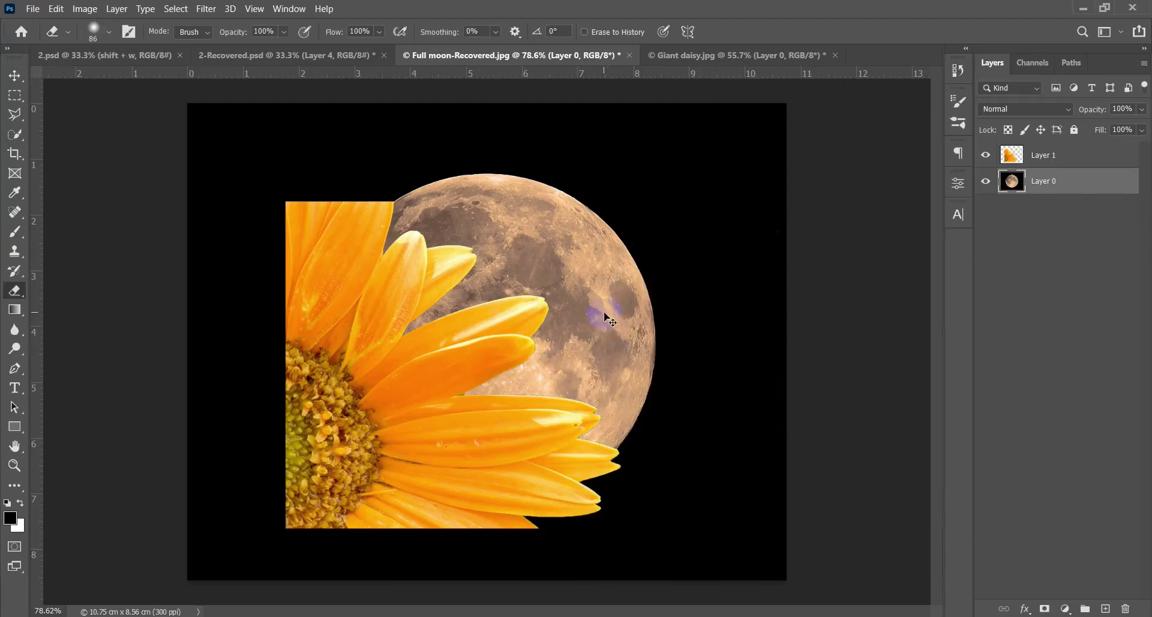
Step: Try erasing the daisy's lower petals on Layer 1 with the Eraser at size 86, and undo the stroke
left_click(1087, 164)
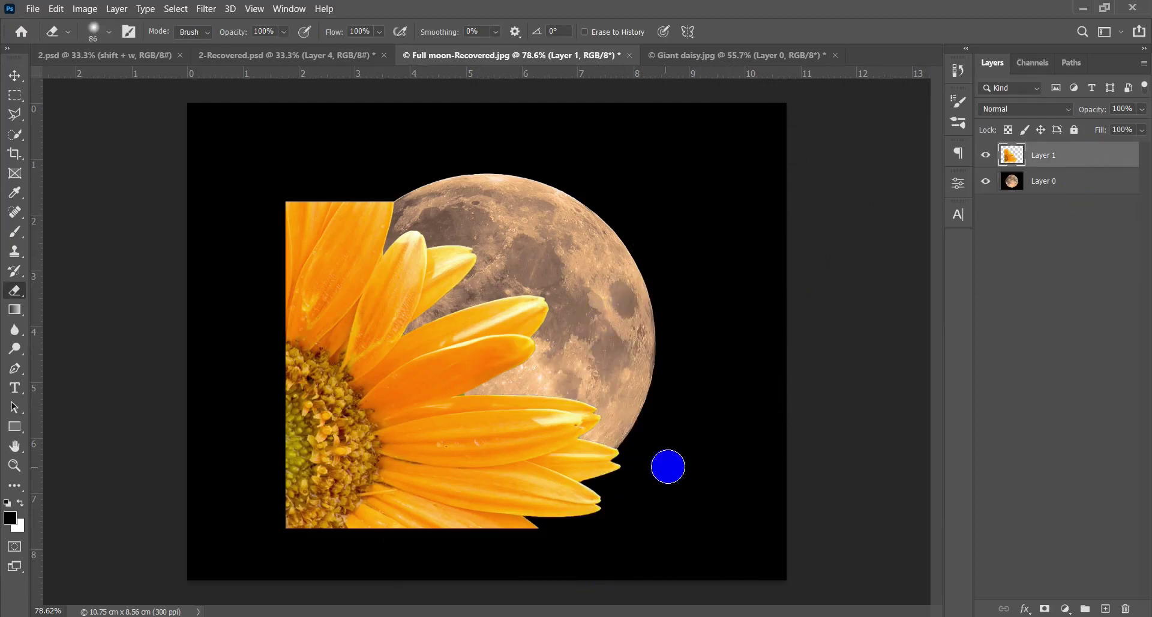
mouse_move(640, 491)
left_mouse_down()
mouse_move(583, 526)
mouse_move(436, 552)
mouse_move(542, 517)
mouse_move(654, 443)
mouse_move(534, 518)
mouse_move(381, 534)
mouse_move(409, 547)
mouse_move(297, 325)
mouse_move(288, 133)
mouse_move(296, 351)
mouse_move(408, 192)
mouse_move(359, 168)
mouse_move(290, 270)
mouse_move(260, 361)
mouse_move(307, 345)
mouse_move(318, 551)
mouse_move(308, 514)
mouse_move(305, 536)
mouse_move(350, 529)
left_mouse_up()
key("ctrl+z")
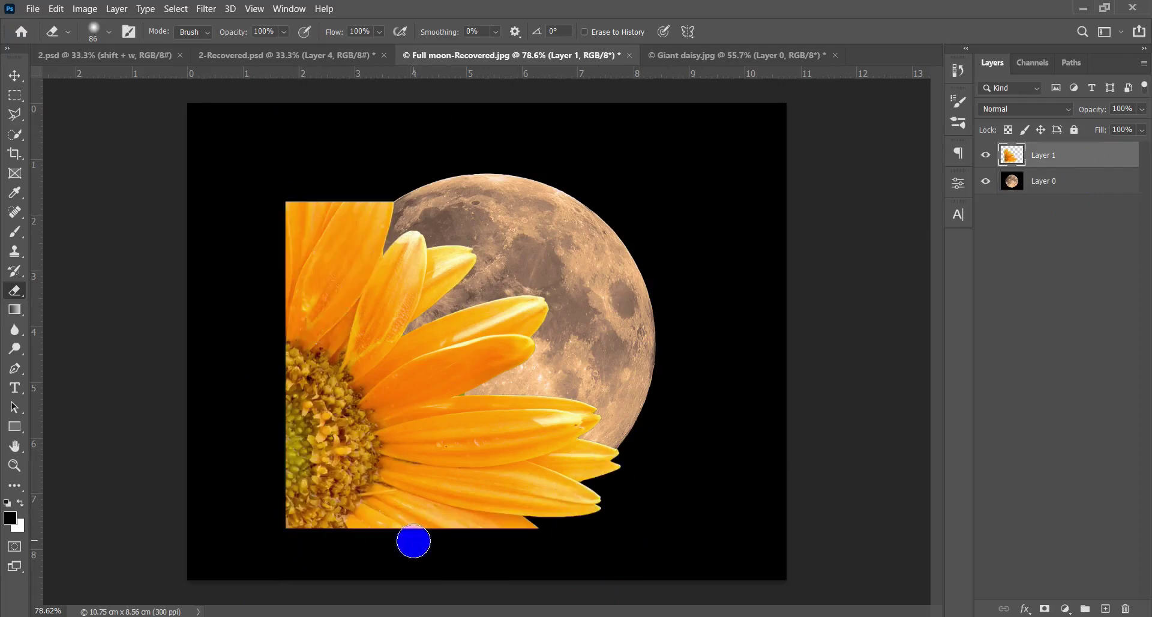
Step: Set the daisy layer's opacity to 50%, and hide and reshow the daisy to compare it with the moon beneath
key("v")
scroll(509, 457, "down", 2)
scroll(502, 450, "up", 2)
scroll(521, 454, "up", 1)
scroll(724, 365, "down", 1)
left_click_drag(1106, 115, 1088, 114)
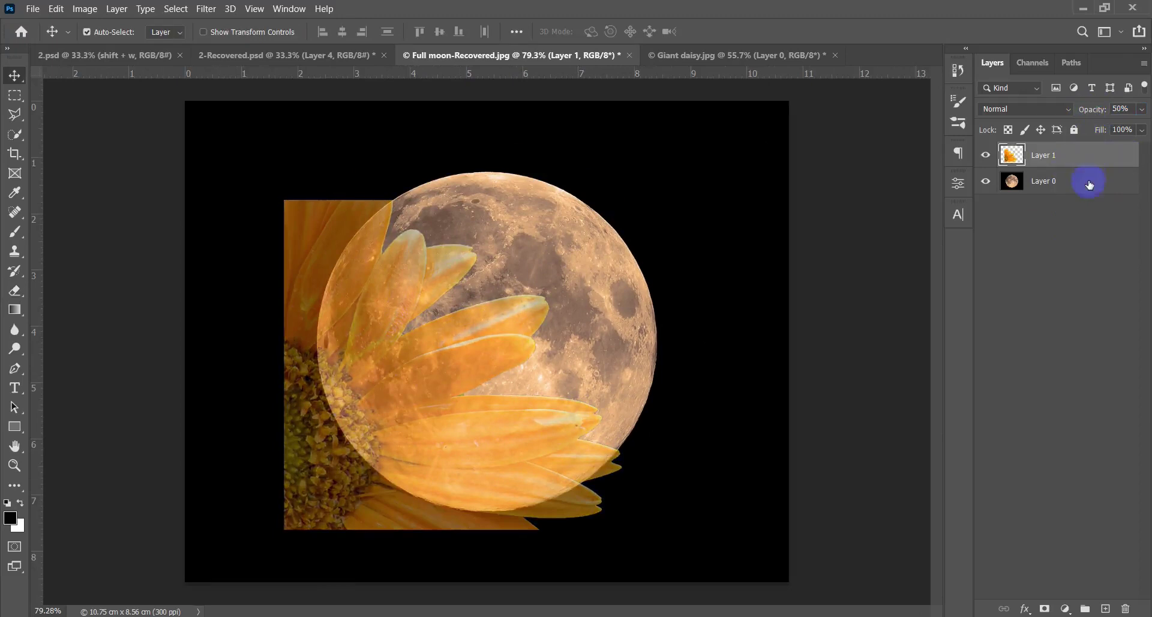
left_click(1088, 184)
left_click(984, 155)
left_click(984, 156)
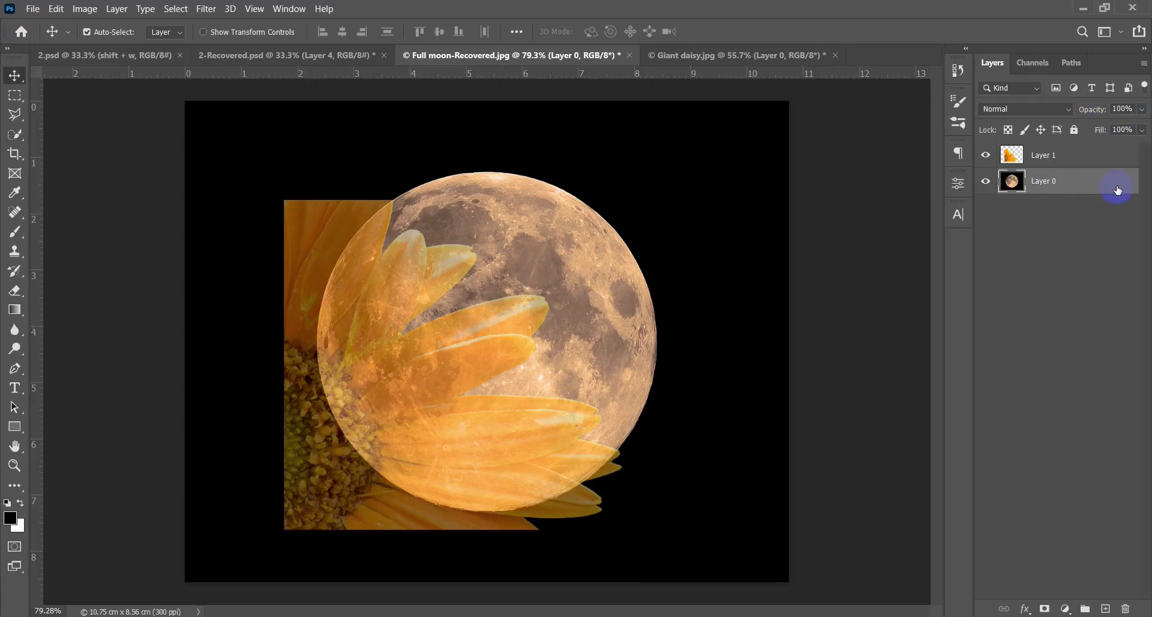
Step: Select the black background on Layer 0 with the Magic Wand at tolerance 50, and clear the selection
key("w")
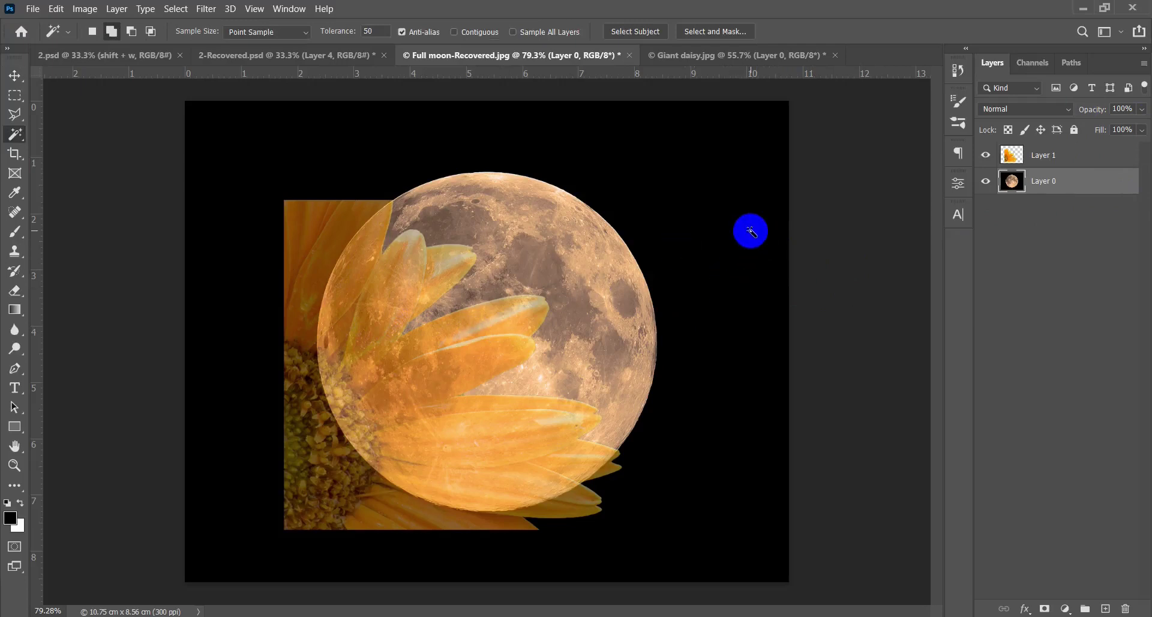
left_click(750, 231)
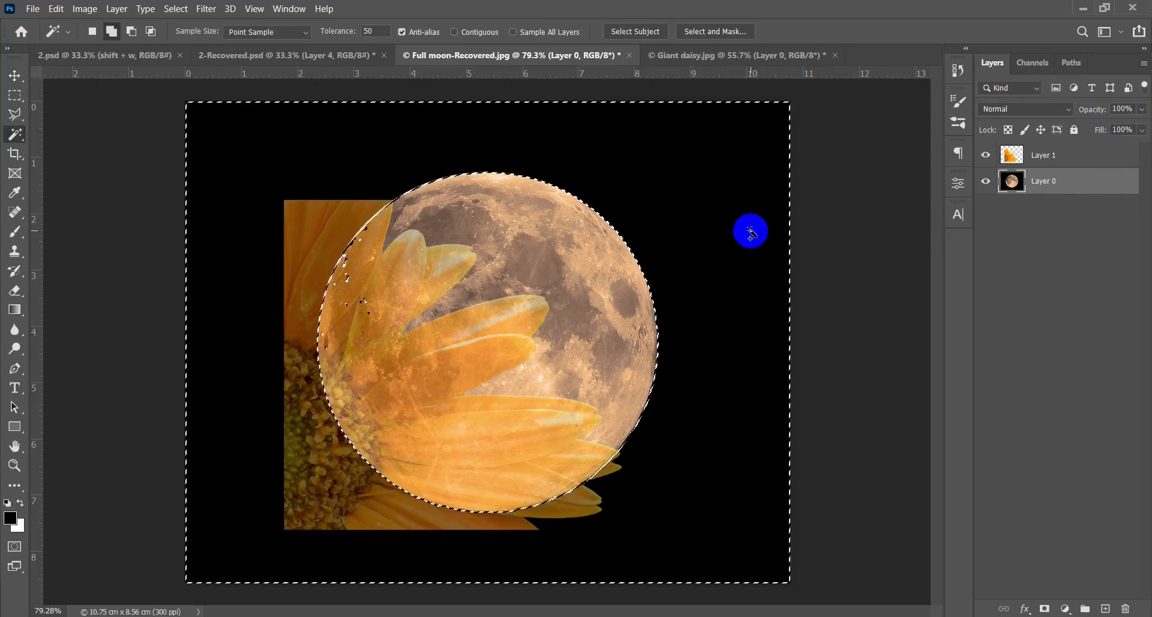
key("ctrl+d")
Step: Select the black background around the moon on Layer 0 with the Quick Selection tool at brush size 59
key("shift+w")
key("shift+w")
mouse_move(725, 206)
left_mouse_down()
mouse_move(735, 294)
mouse_move(719, 465)
mouse_move(662, 527)
mouse_move(505, 554)
mouse_move(334, 545)
left_mouse_up()
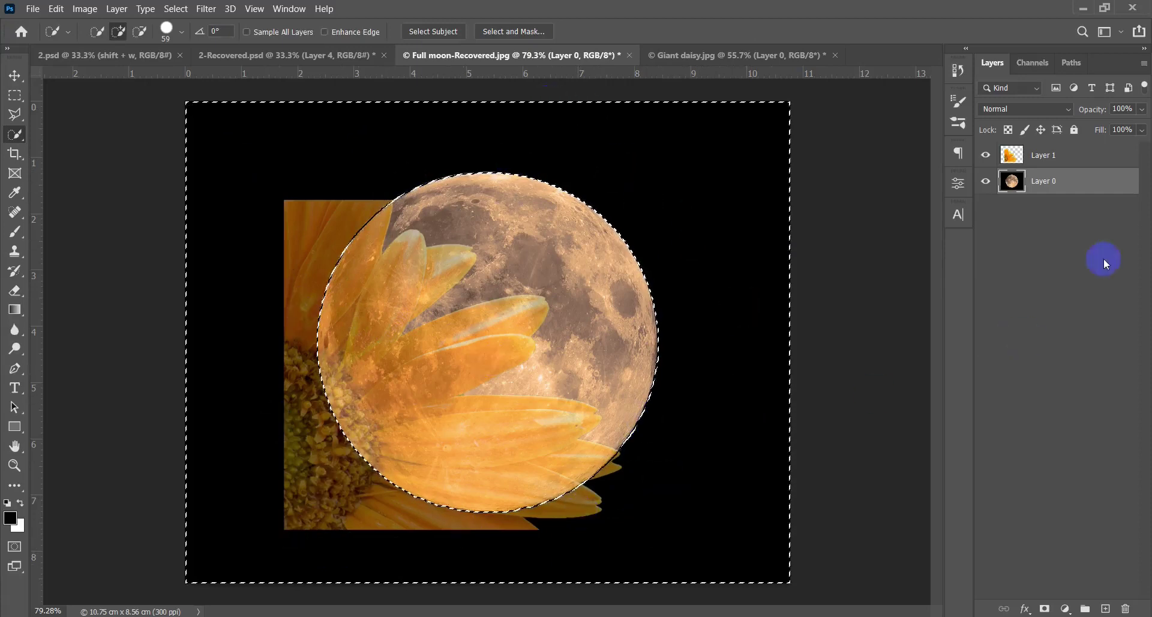
Step: Restore Layer 1's opacity to 100%, delete the daisy parts lying outside the moon, and clear the selection
left_click(1111, 161)
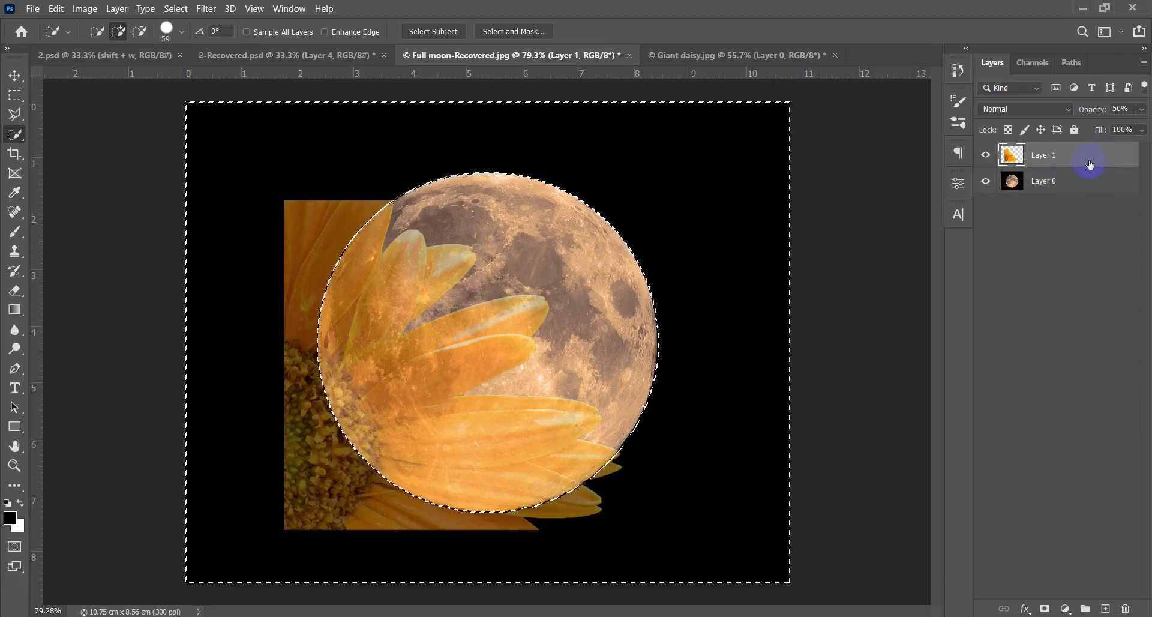
left_click_drag(1083, 110, 1120, 109)
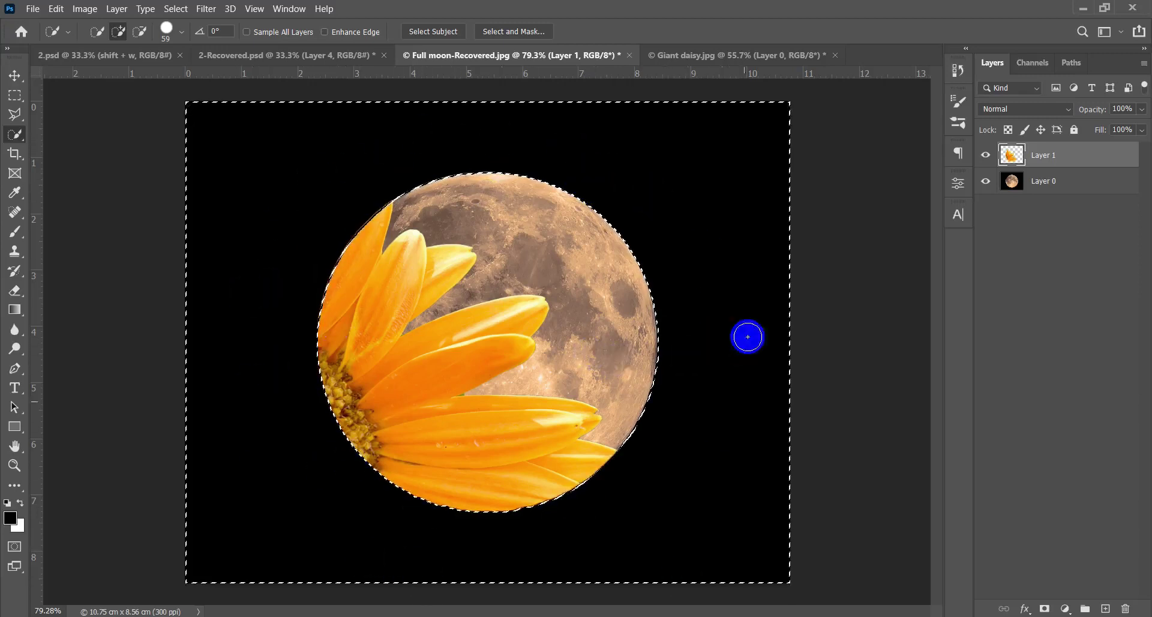
key("v")
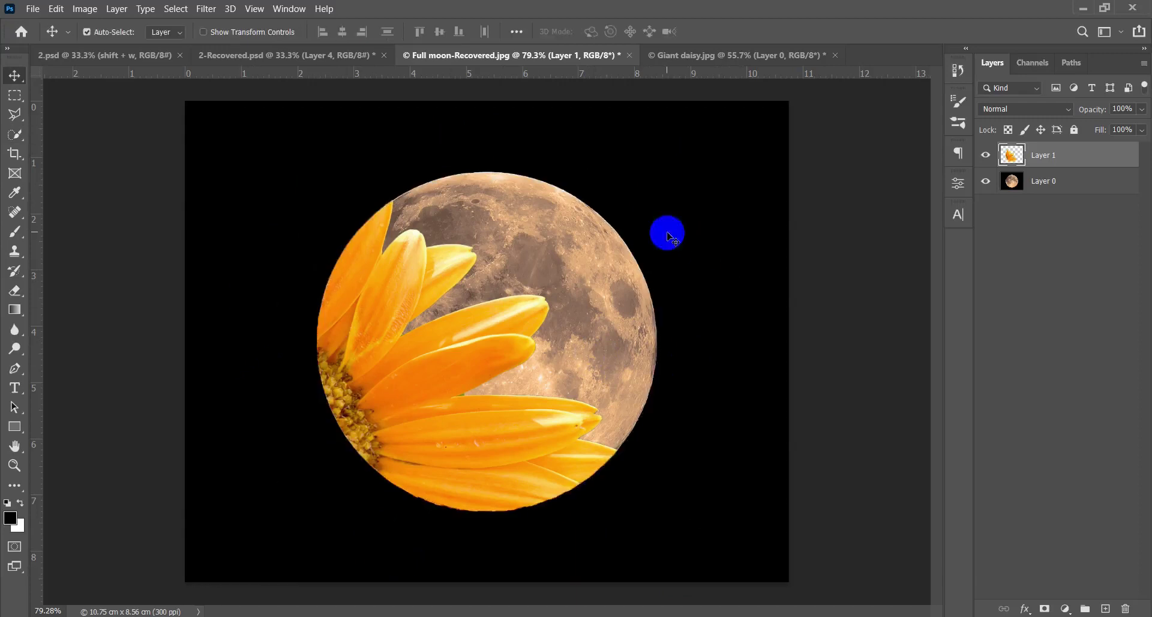
Step: Undo the deletion of the daisy parts outside the moon and clear the restored selection
scroll(664, 232, "down", 5)
scroll(618, 360, "up", 5)
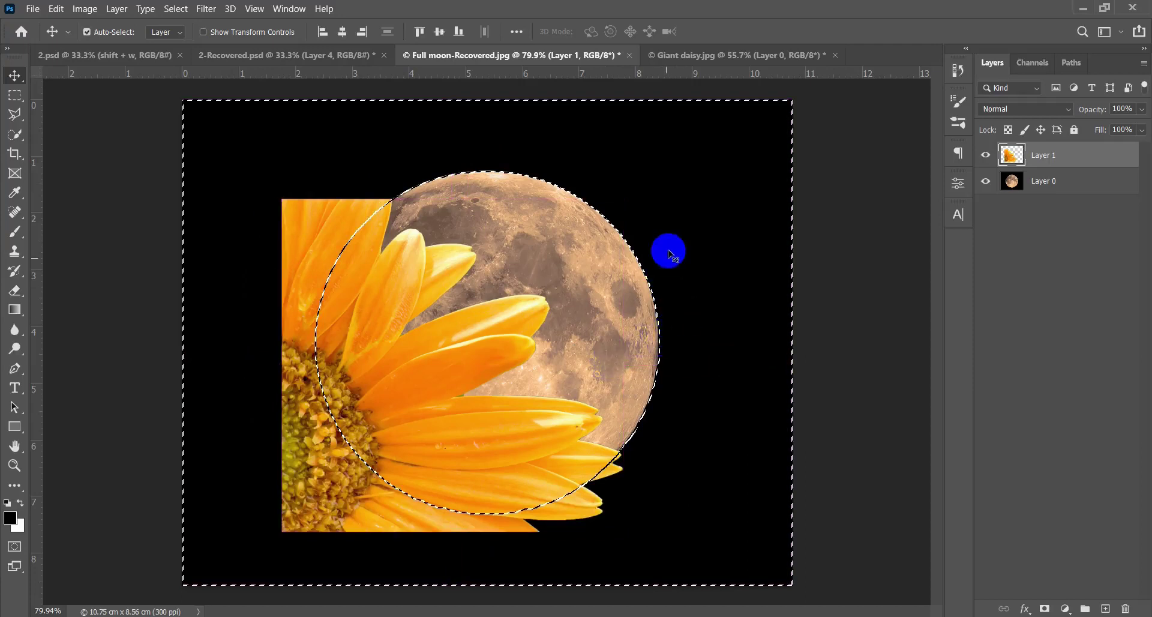
left_click(1057, 185)
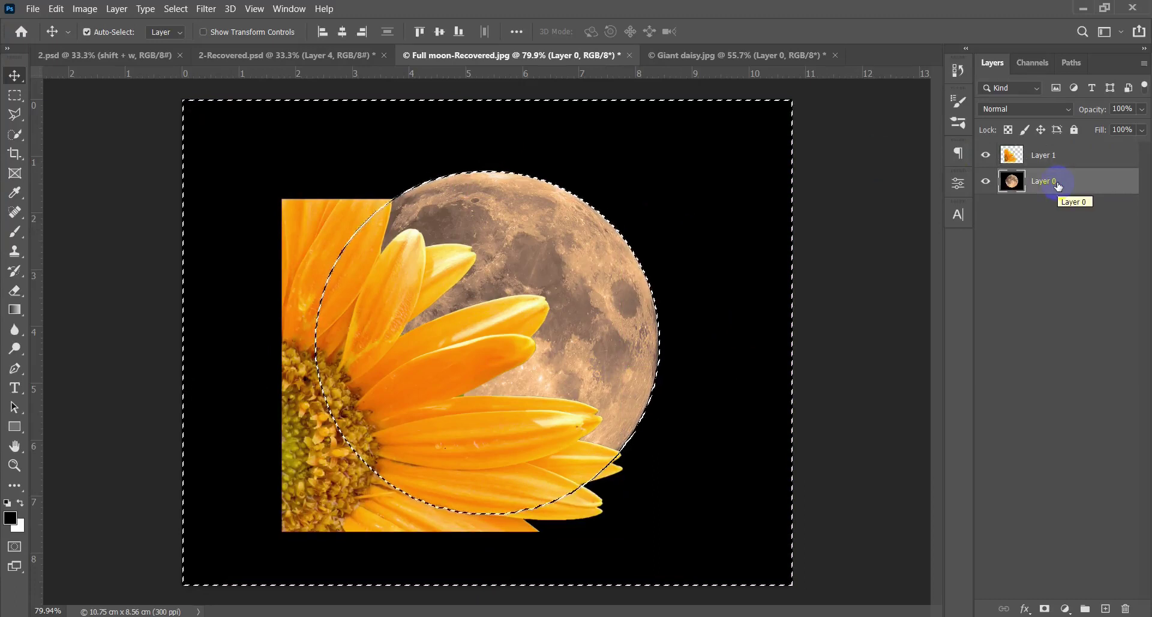
left_click(1078, 158)
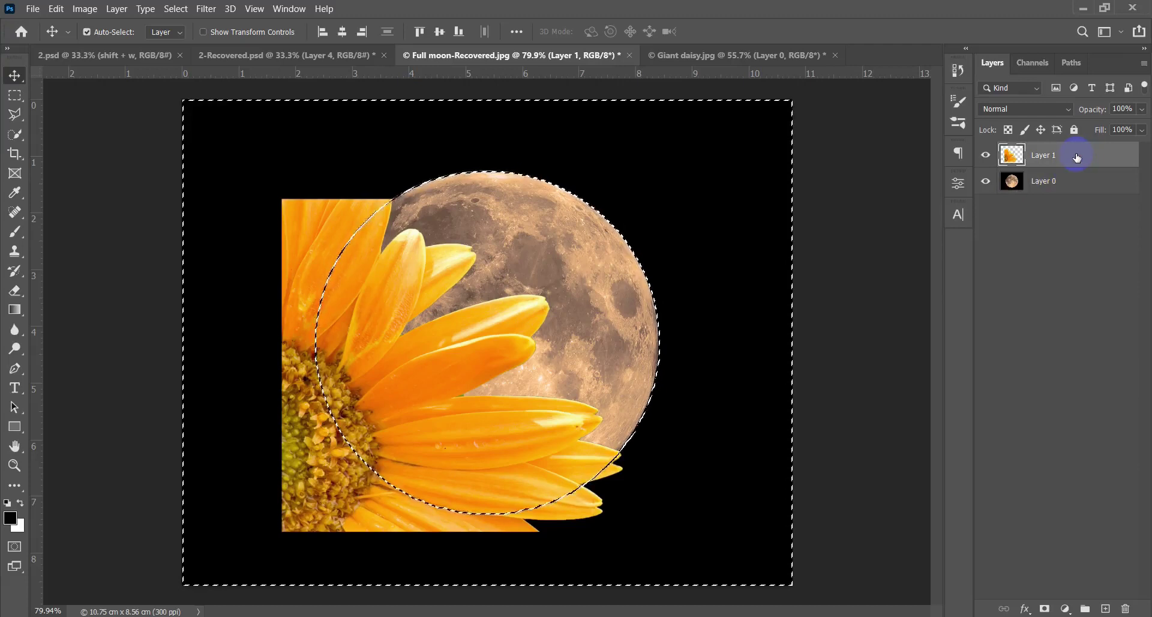
key("ctrl+d")
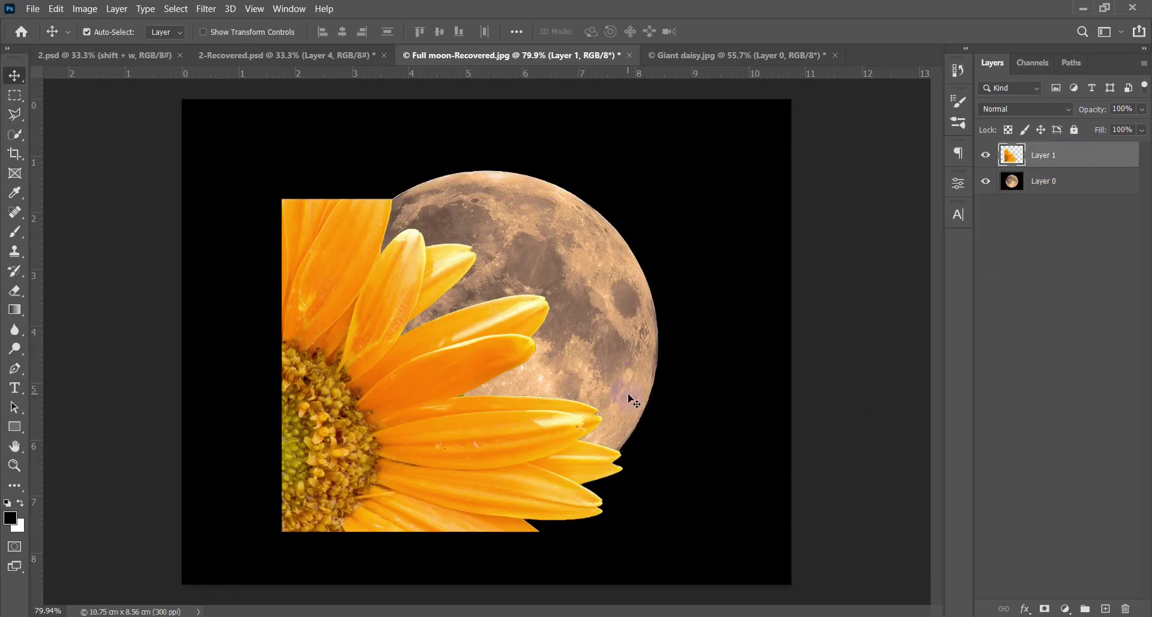
Step: Select the black background on Layer 0 again with the Quick Selection tool, and clear that selection
left_click(1080, 183)
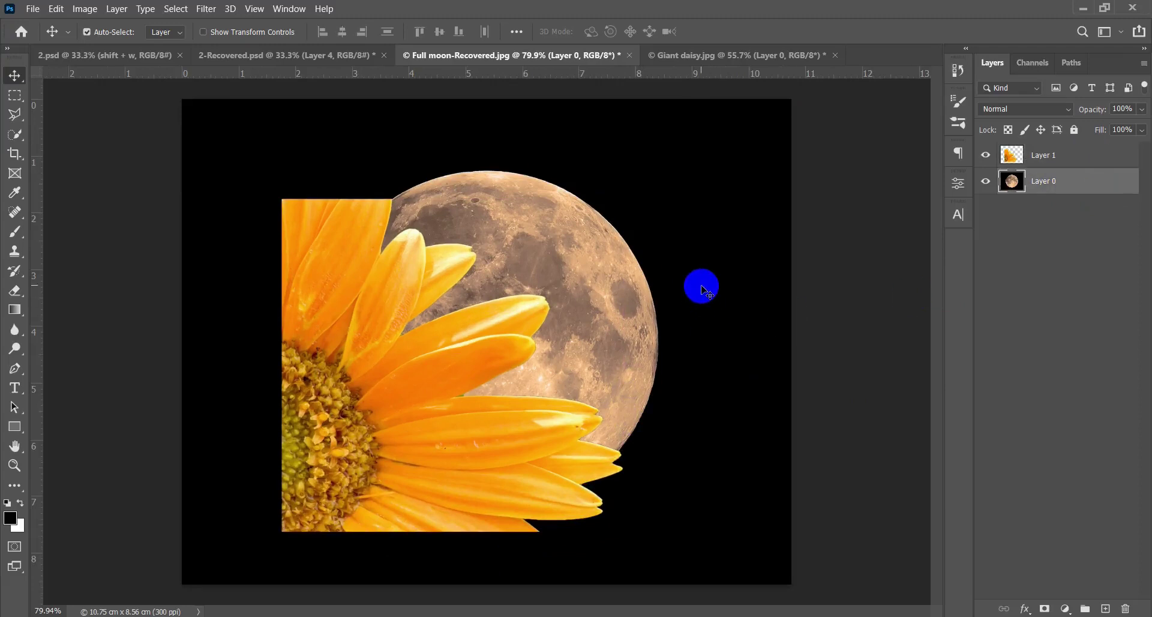
left_click(1057, 194)
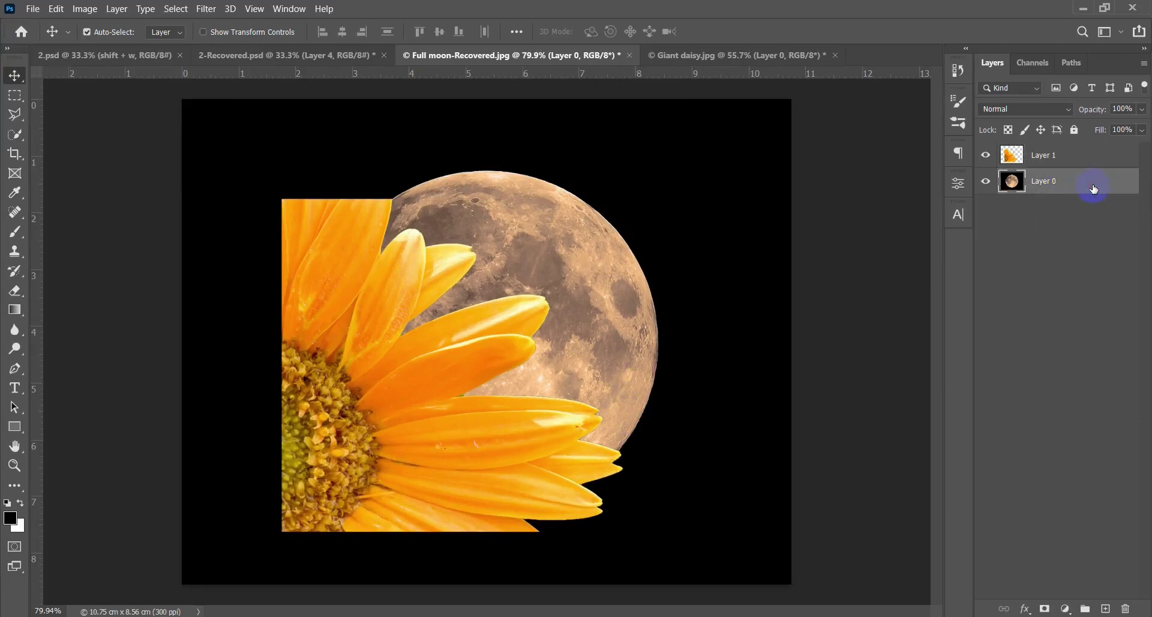
key("w")
mouse_move(687, 243)
left_mouse_down()
mouse_move(694, 216)
mouse_move(694, 507)
mouse_move(442, 563)
mouse_move(326, 560)
mouse_move(640, 437)
mouse_move(638, 420)
left_mouse_up()
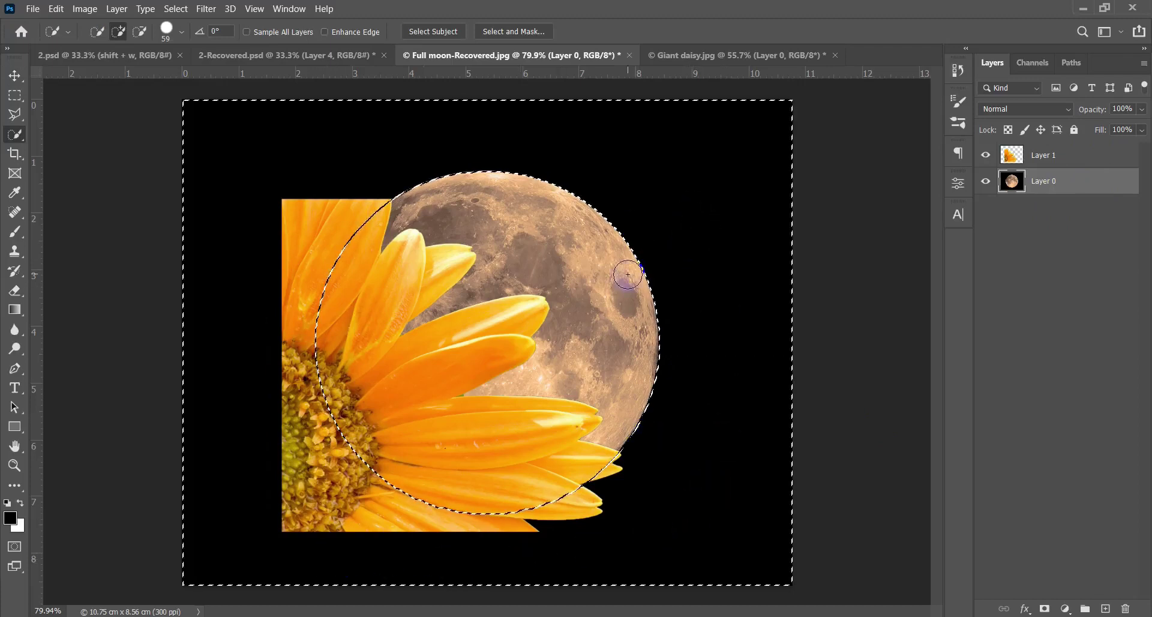
key("ctrl+d")
Step: Select the moon on Layer 0 with the Quick Selection tool, activate the daisy's Layer 1, and invert the selection
mouse_move(624, 290)
left_mouse_down()
mouse_move(553, 257)
mouse_move(394, 262)
left_mouse_up()
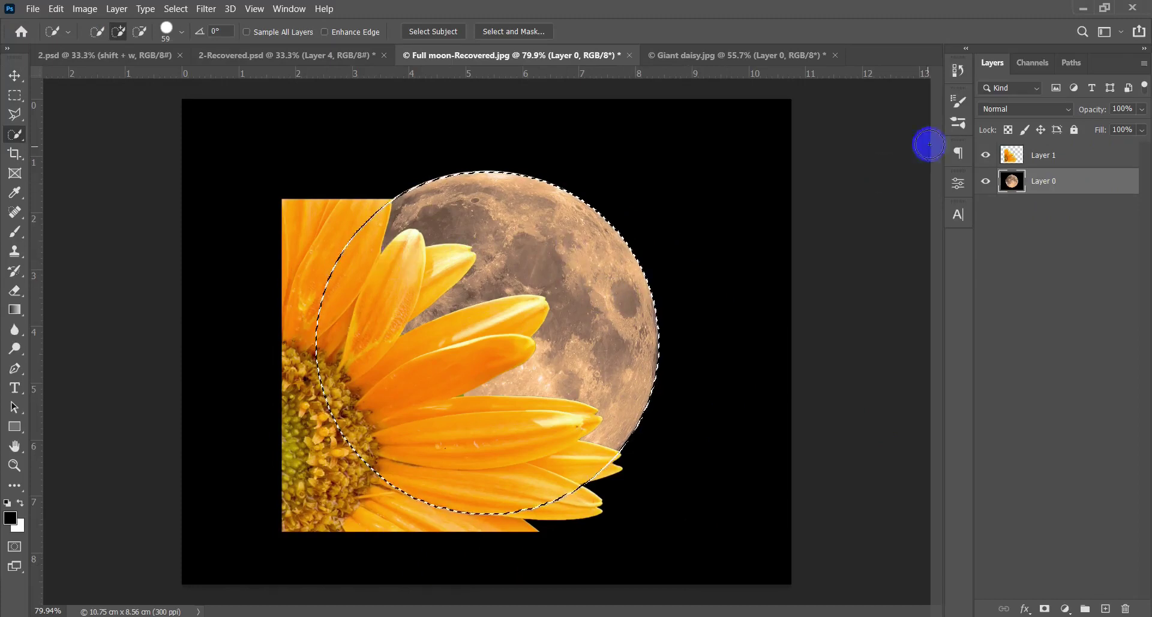
left_click(1098, 167)
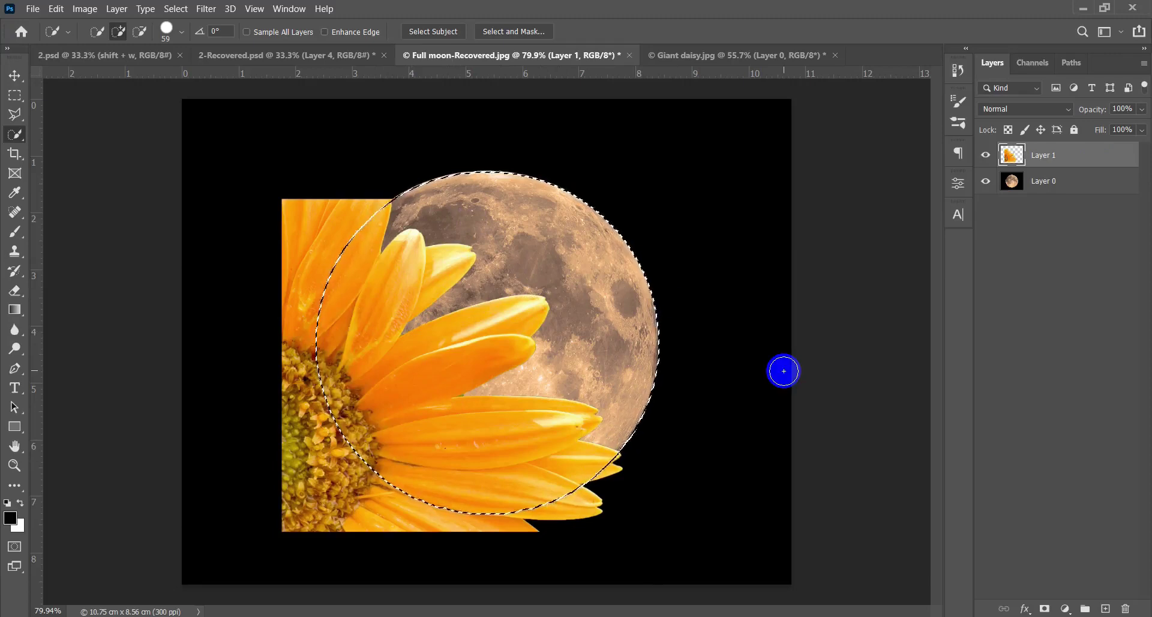
left_click(501, 337)
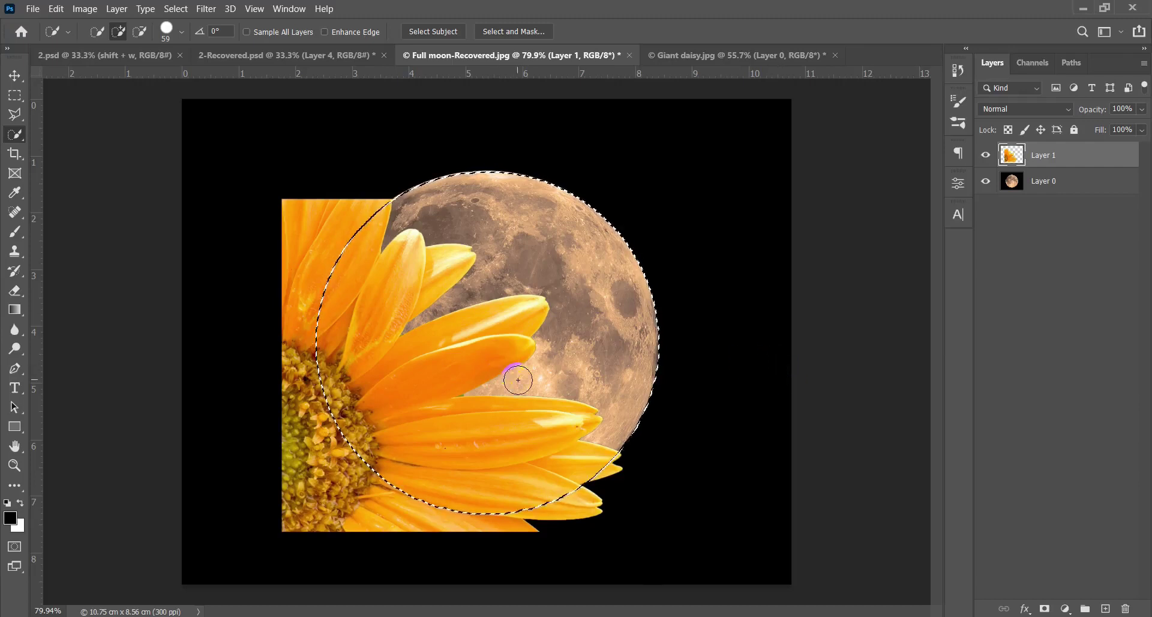
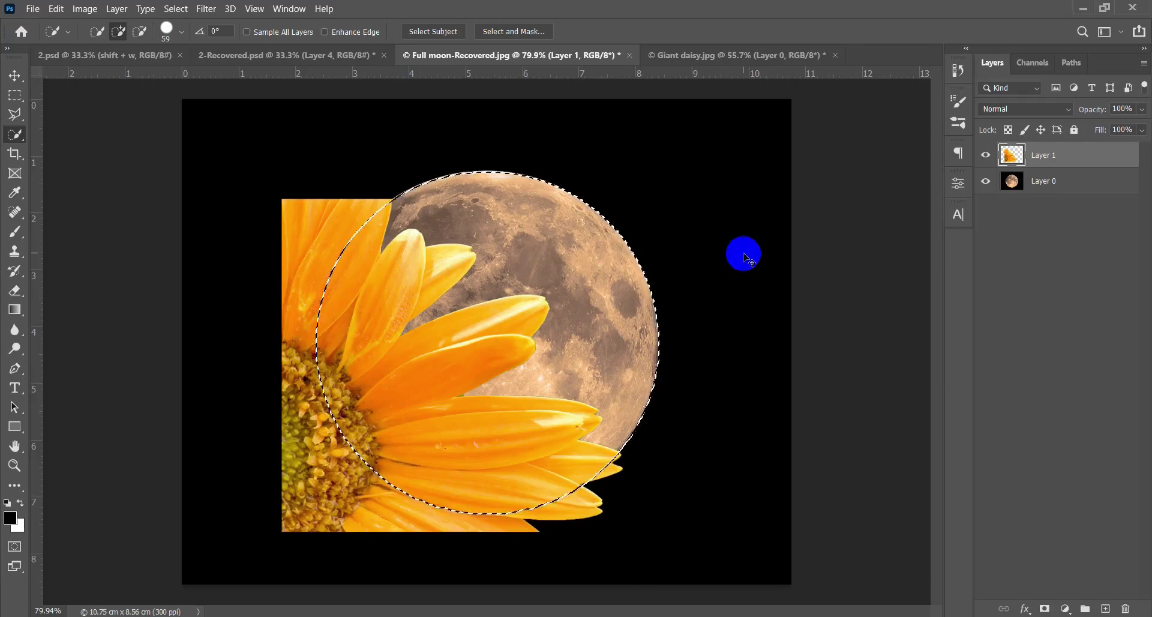
left_click(744, 257)
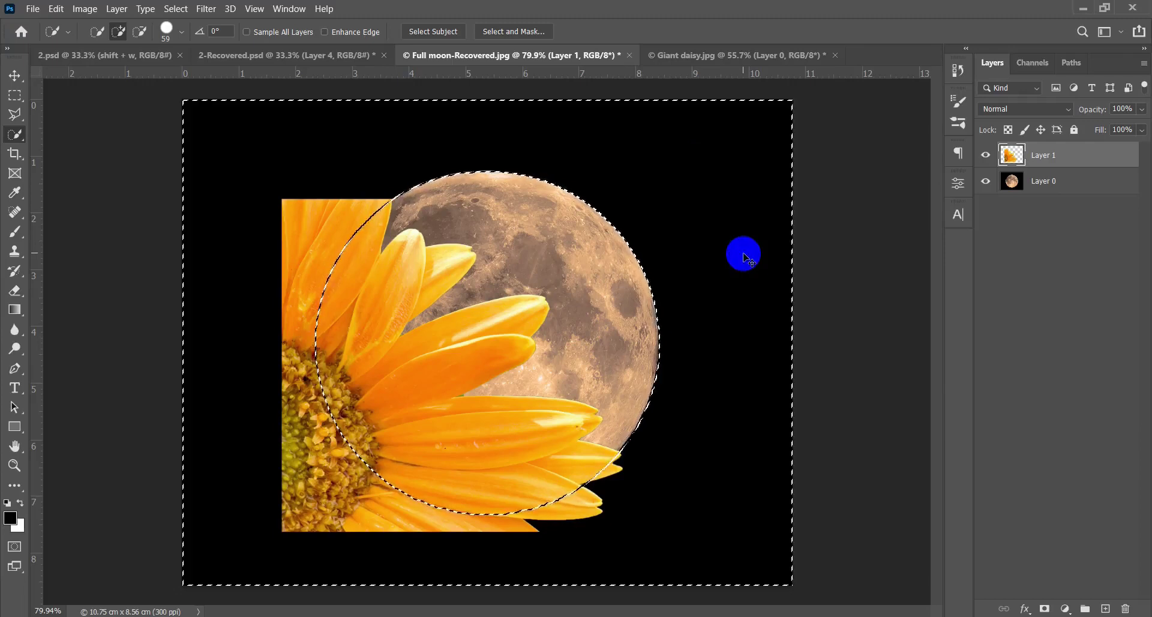
key("c")
key("v")
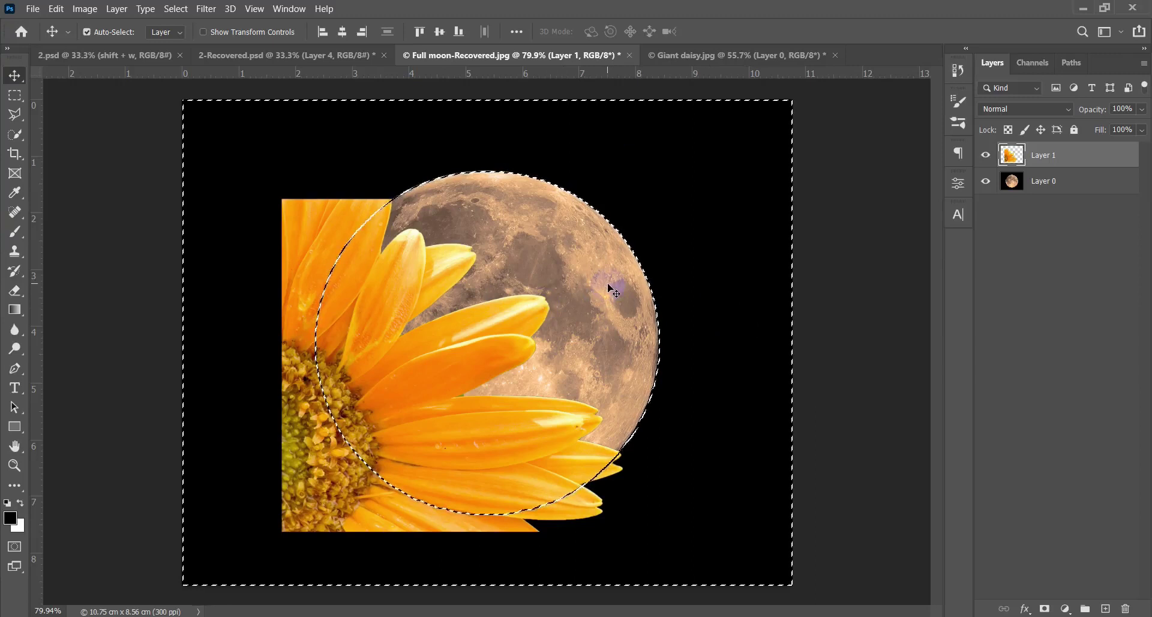
Step: Delete the parts of the daisy on Layer 1 that lie outside the moon, and clear the selection
key("Delete")
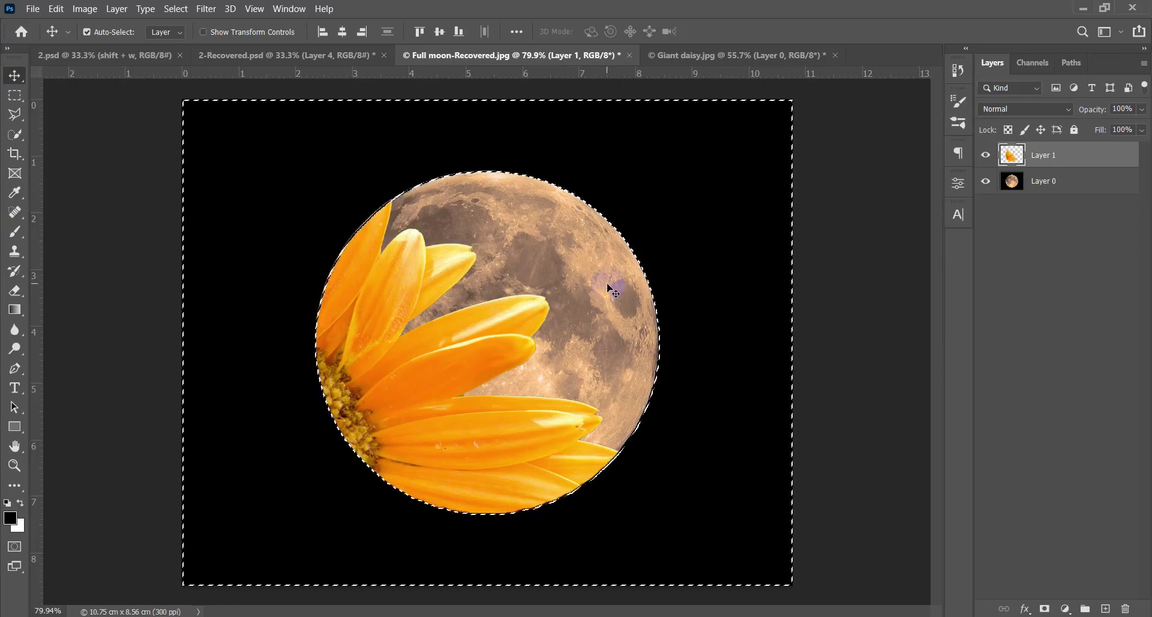
key("ctrl")
key("ctrl+d")
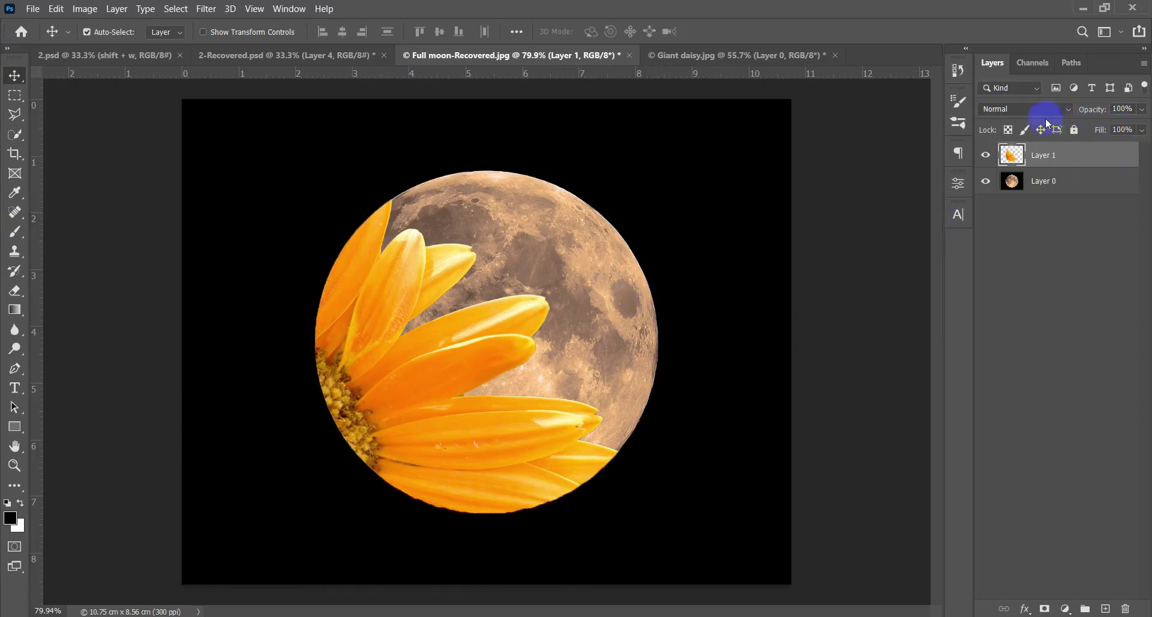
Step: Set the daisy layer's blend mode to Multiply so it merges with the moon below
left_click(1029, 111)
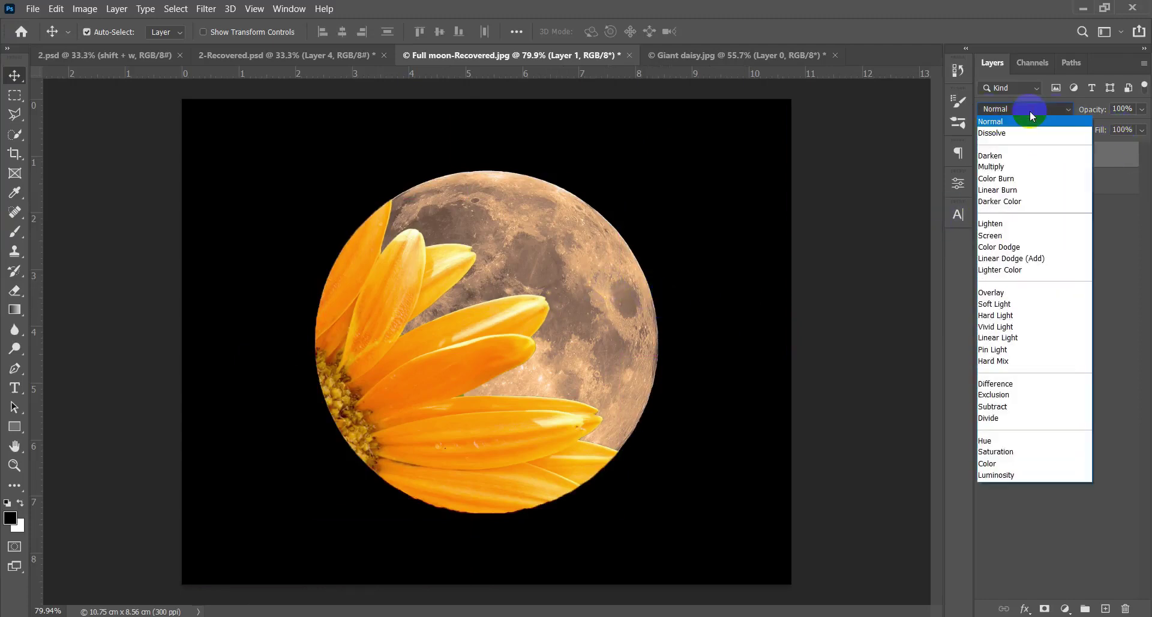
left_click(1013, 155)
key("Down")
key("Down")
key("Up")
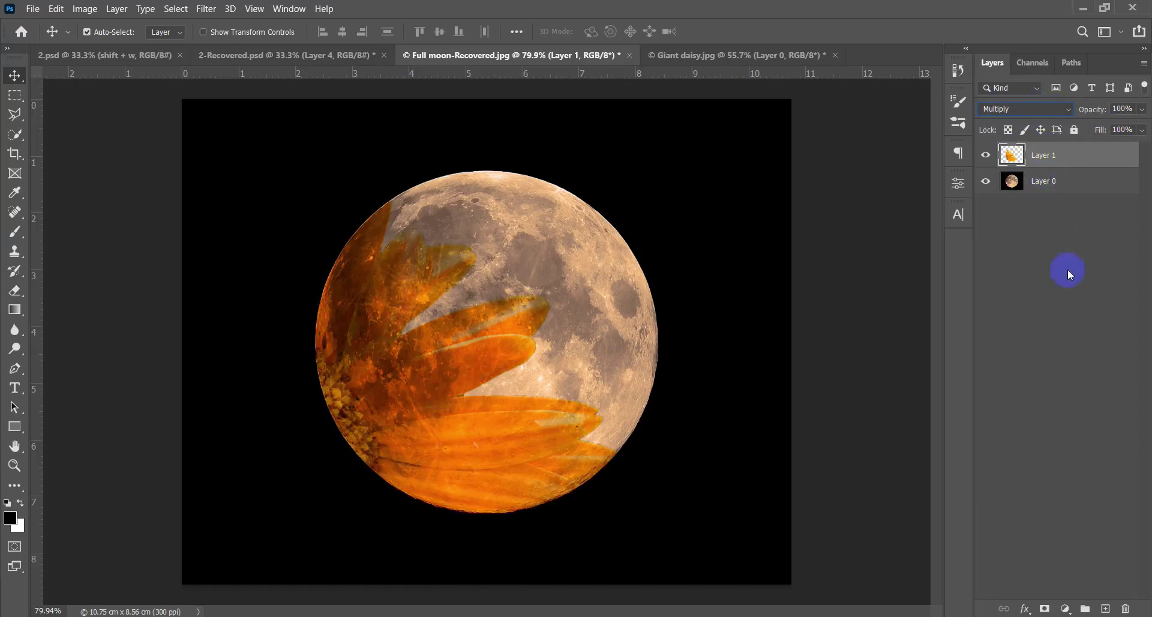
mouse_move(508, 355)
left_mouse_down()
mouse_move(478, 356)
mouse_move(505, 335)
left_mouse_up()
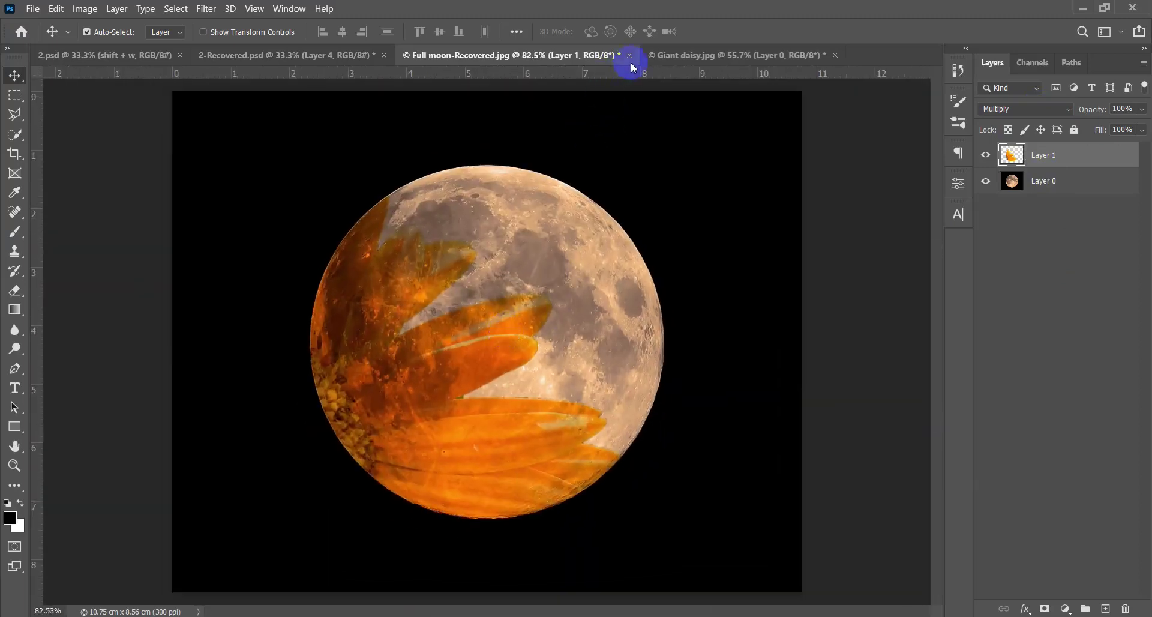
Step: Close Full moon-Recovered.jpg and Giant daisy.jpg without saving the changes
left_click(629, 55)
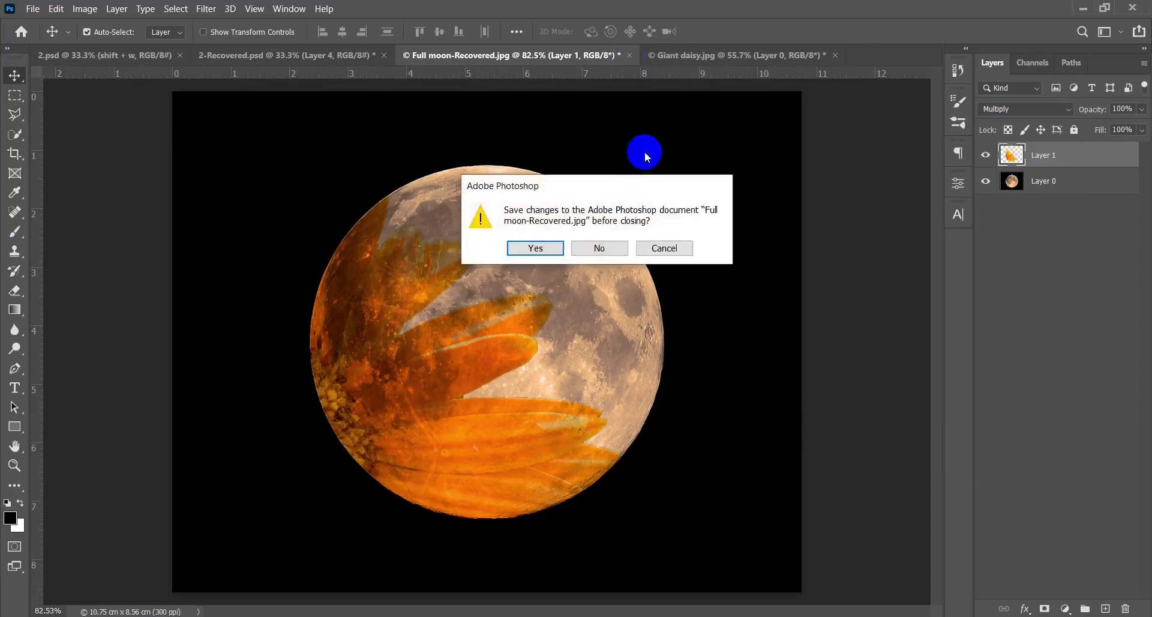
left_click(610, 255)
left_click(589, 55)
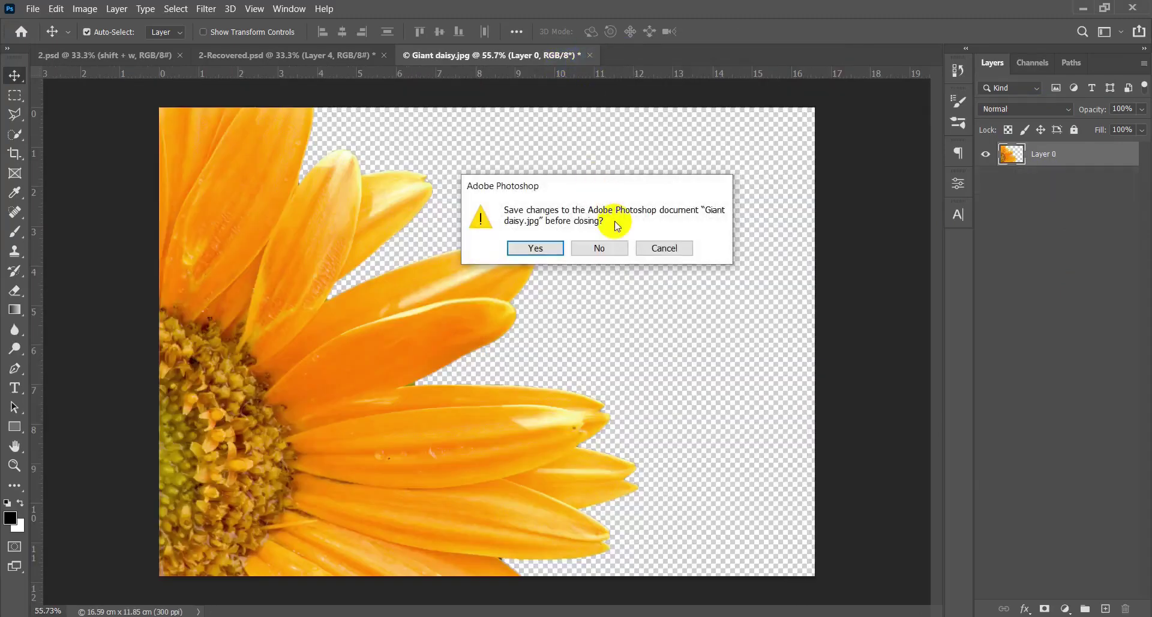
left_click(609, 246)
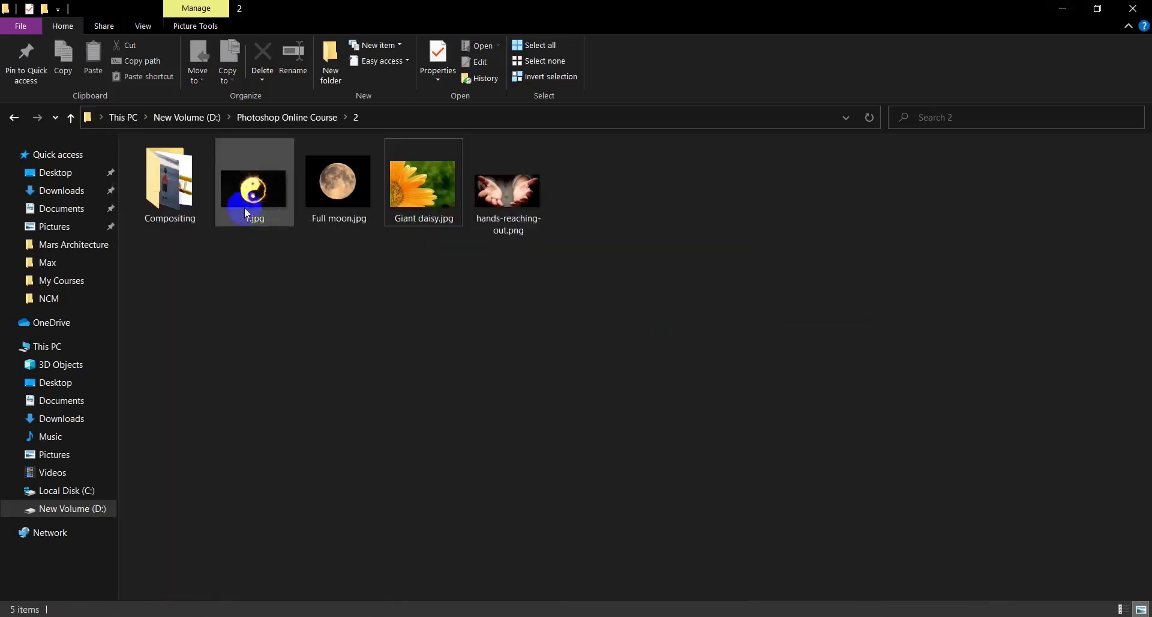
Step: From File Explorer's Compositing folder, open the man-in-red-jacket cave photo as a new Photoshop document and unlock its Background layer
double_click(170, 186)
left_click_drag(655, 376, 175, 170)
left_click(502, 369)
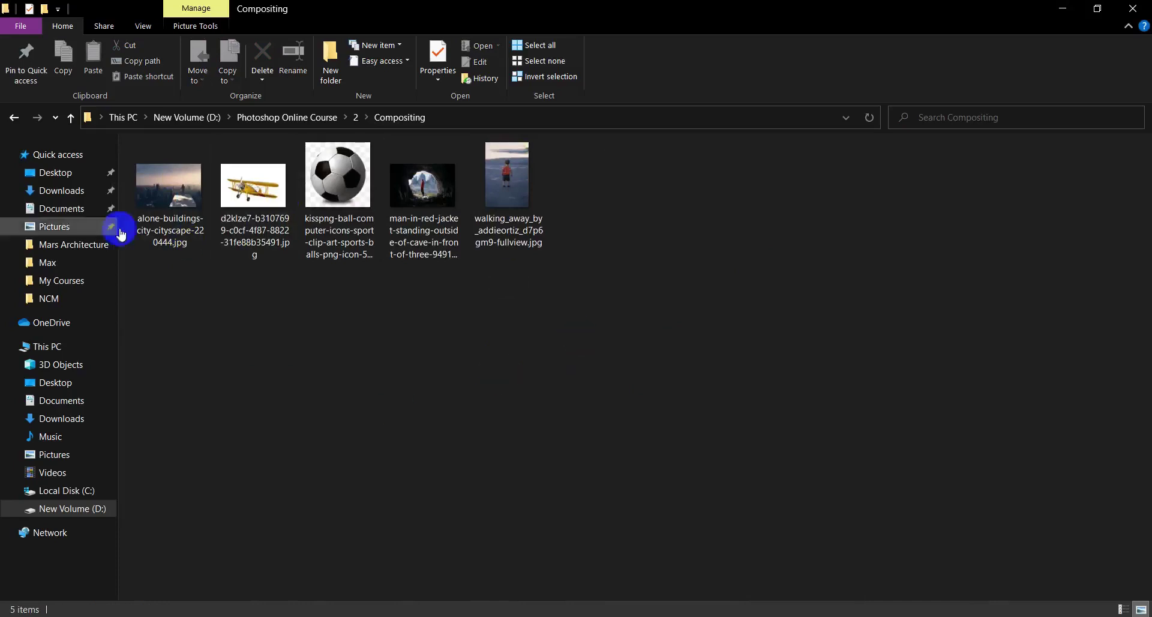
left_click_drag(657, 375, 439, 375)
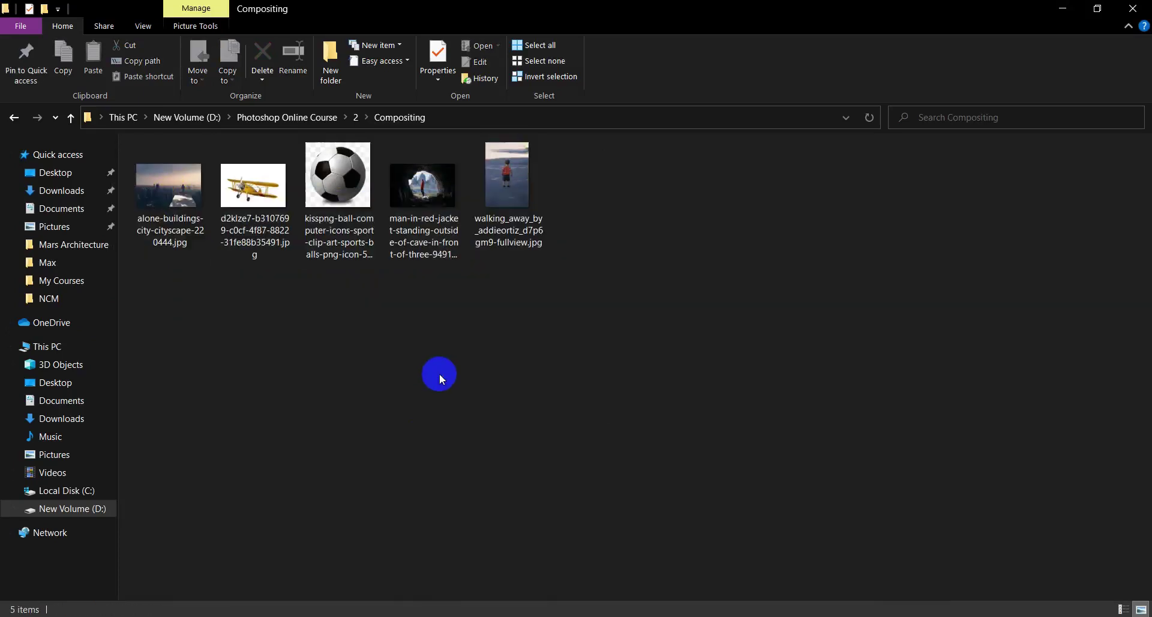
left_click(423, 183)
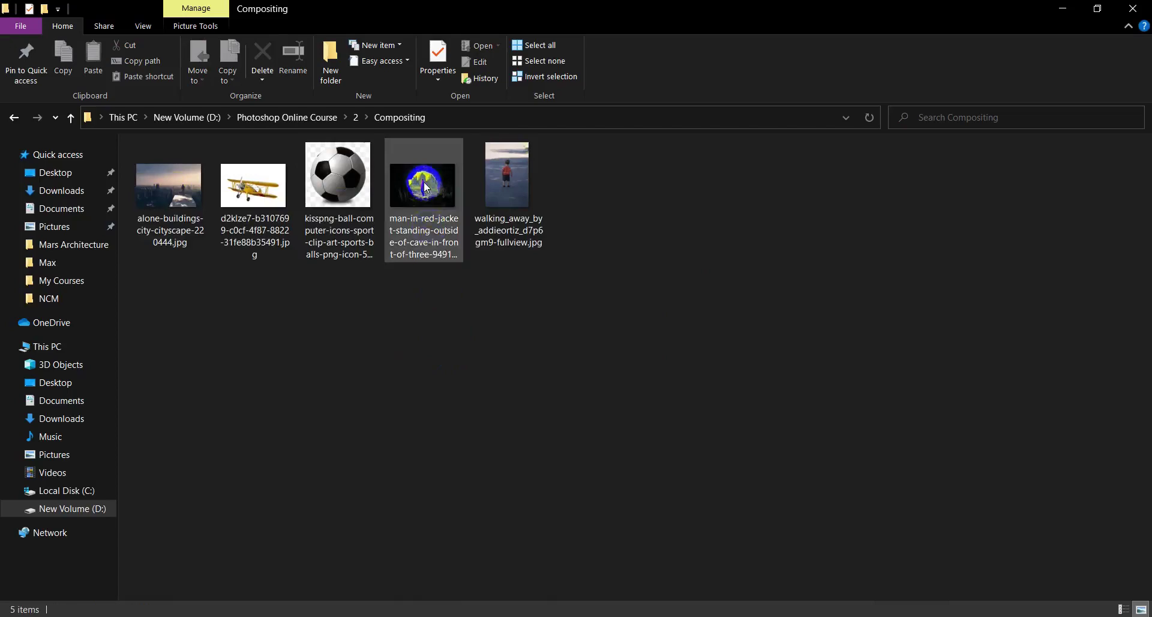
left_click_drag(422, 183, 510, 45)
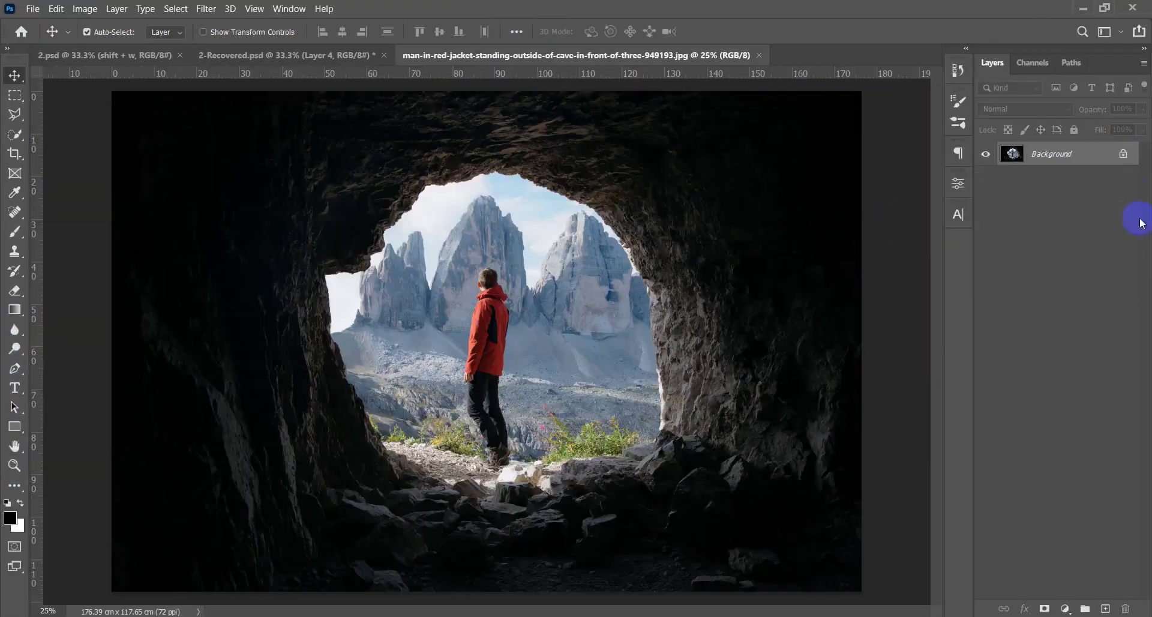
left_click(1122, 153)
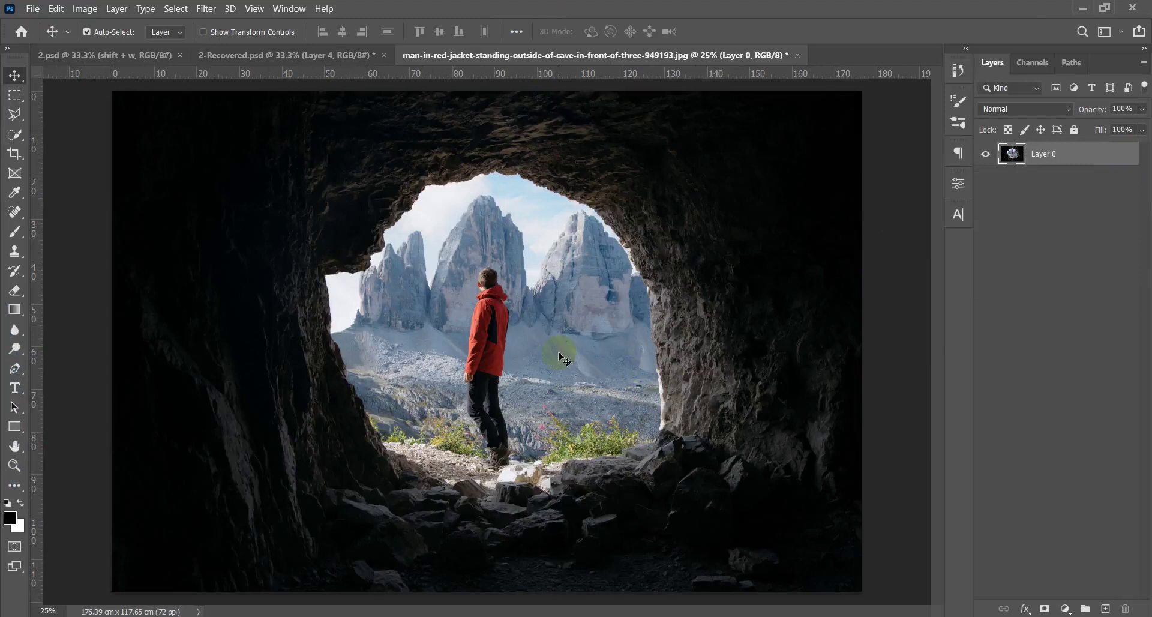
Step: Select the whole cave opening, including the sky, mountains and man, with the Quick Selection tool at brush size 145
scroll(559, 359, "up", 3)
scroll(540, 335, "down", 5)
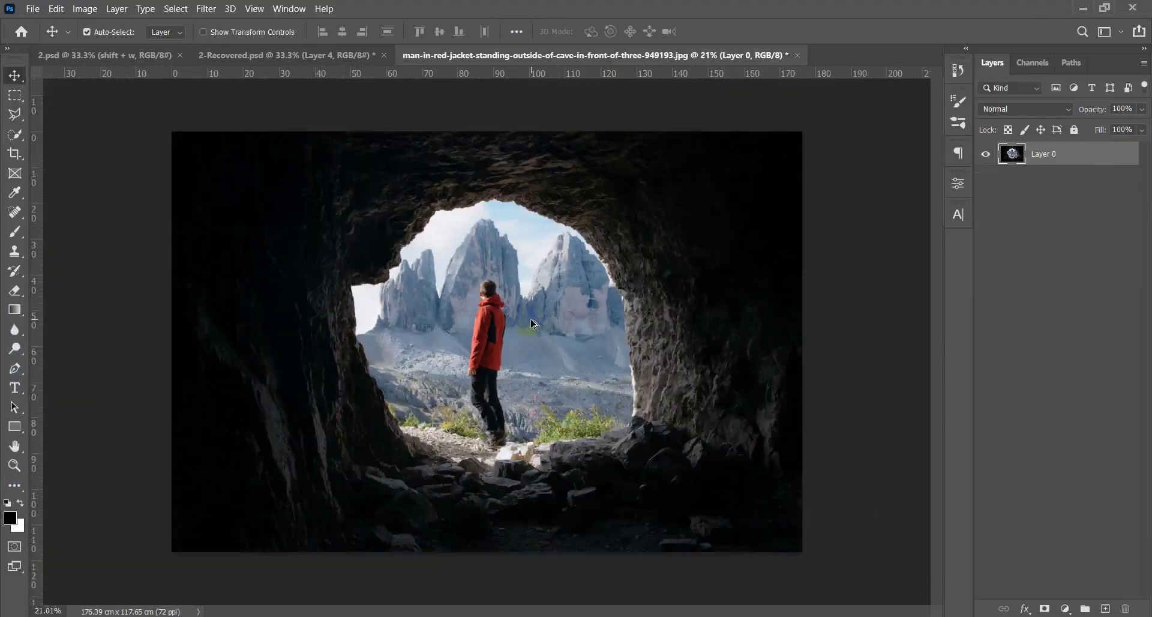
scroll(532, 324, "up", 2)
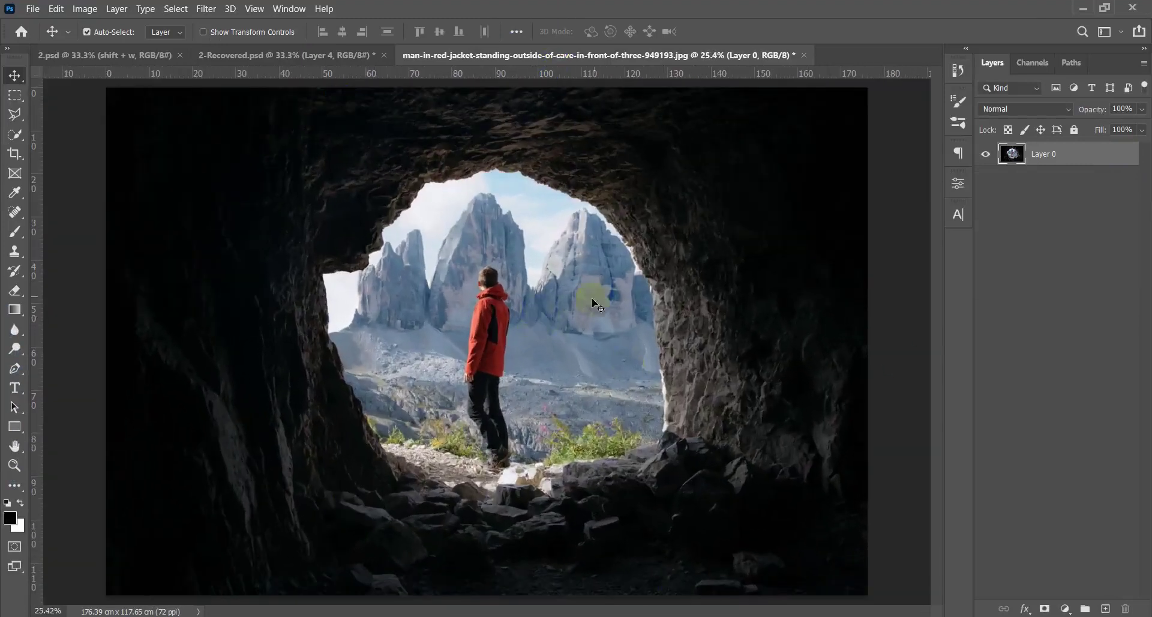
scroll(591, 373, "up", 3)
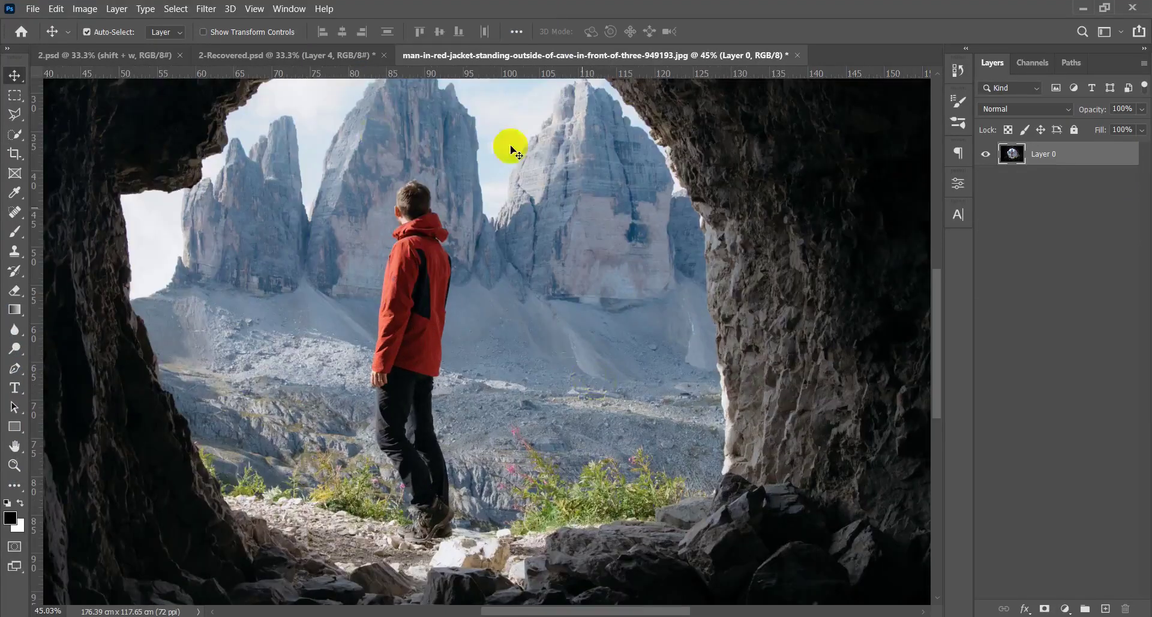
scroll(571, 375, "down", 3)
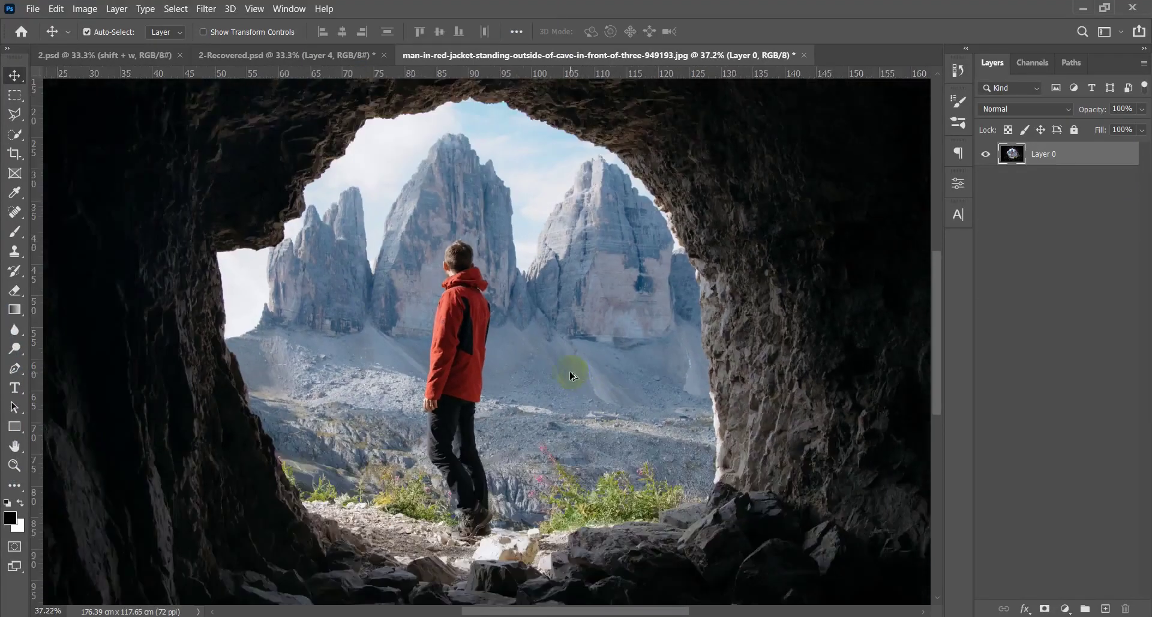
scroll(572, 376, "down", 1)
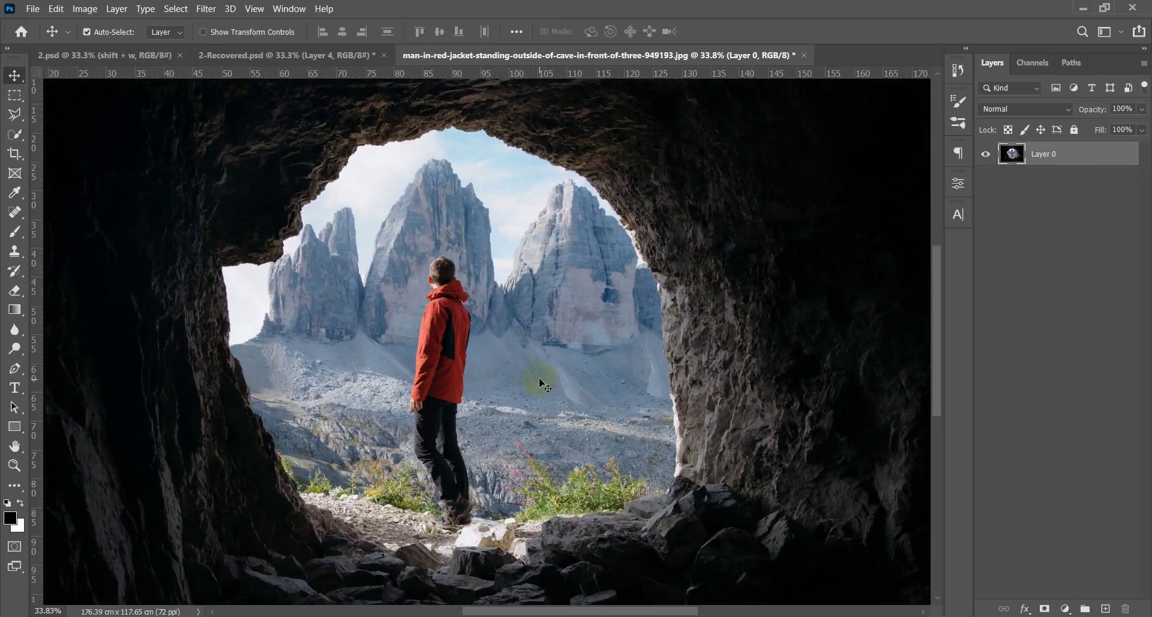
key("w")
key("shift+w")
key("shift+w")
key("shift+w")
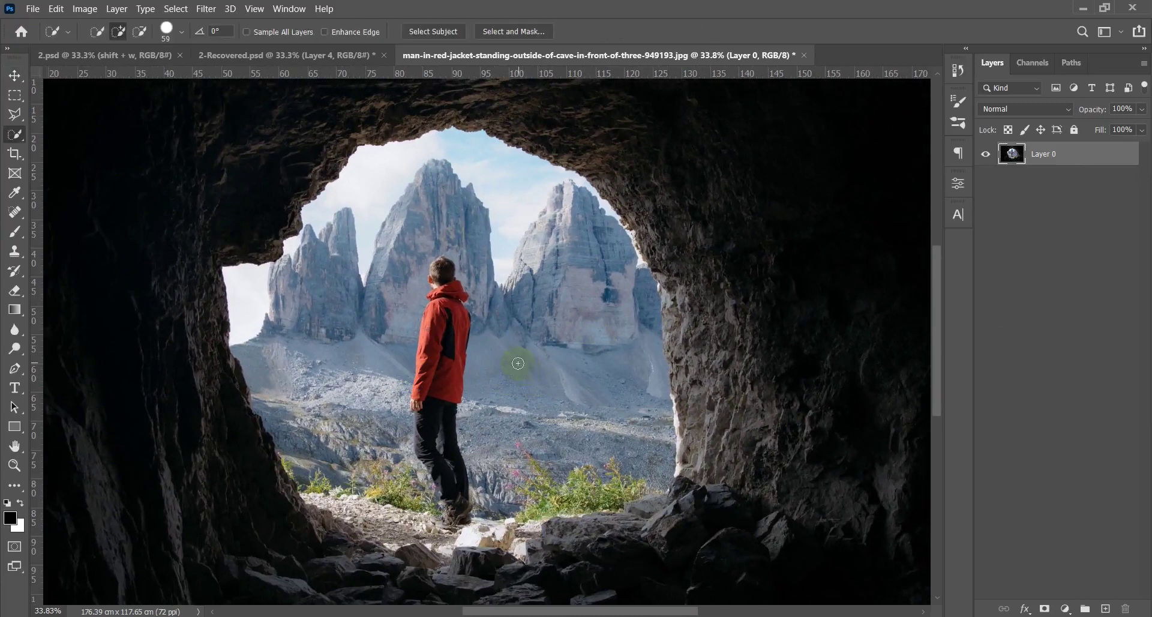
left_click_drag(458, 322, 474, 315)
mouse_move(577, 366)
left_mouse_down()
mouse_move(566, 234)
mouse_move(544, 197)
mouse_move(509, 186)
mouse_move(401, 186)
mouse_move(348, 255)
mouse_move(262, 302)
mouse_move(345, 475)
mouse_move(376, 510)
mouse_move(443, 509)
mouse_move(564, 429)
left_mouse_up()
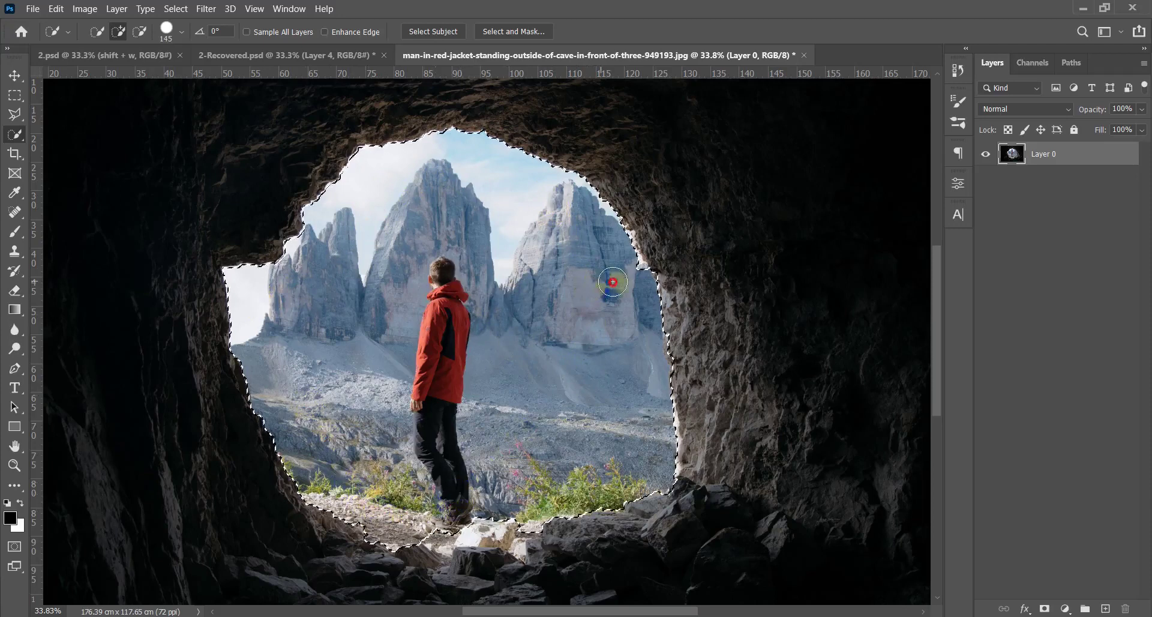
left_click_drag(630, 276, 621, 252)
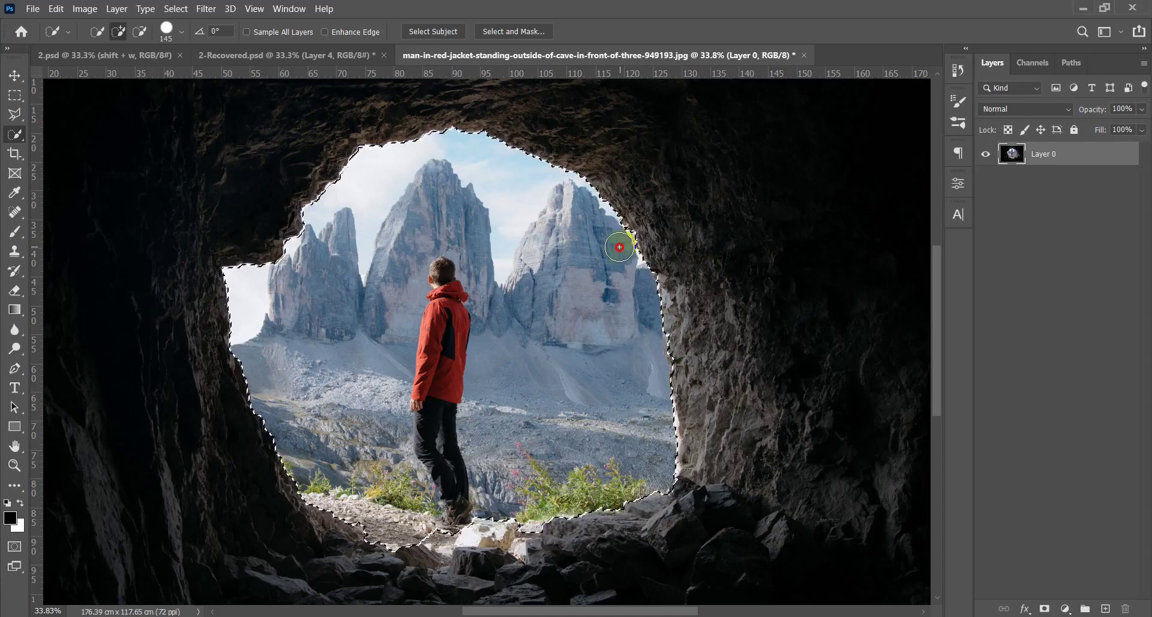
Step: Reduce the Quick Selection brush to size 63 and subtract the bright rock beside the man's feet from the selection
scroll(314, 185, "up", 5)
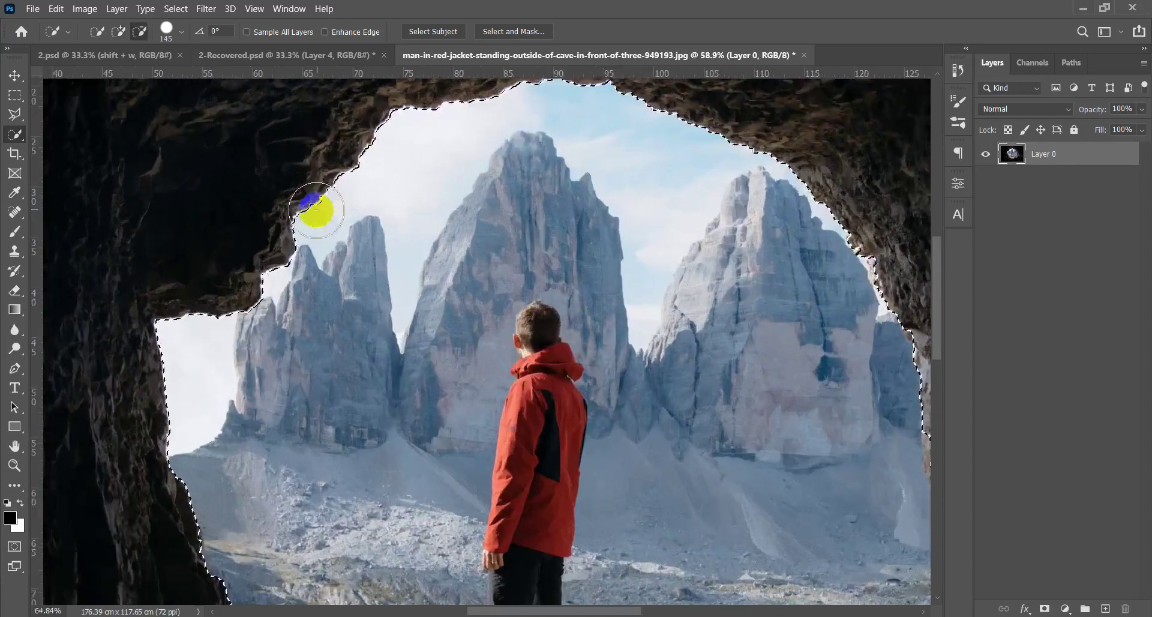
scroll(334, 237, "down", 8)
scroll(484, 147, "up", 3)
scroll(494, 445, "up", 3)
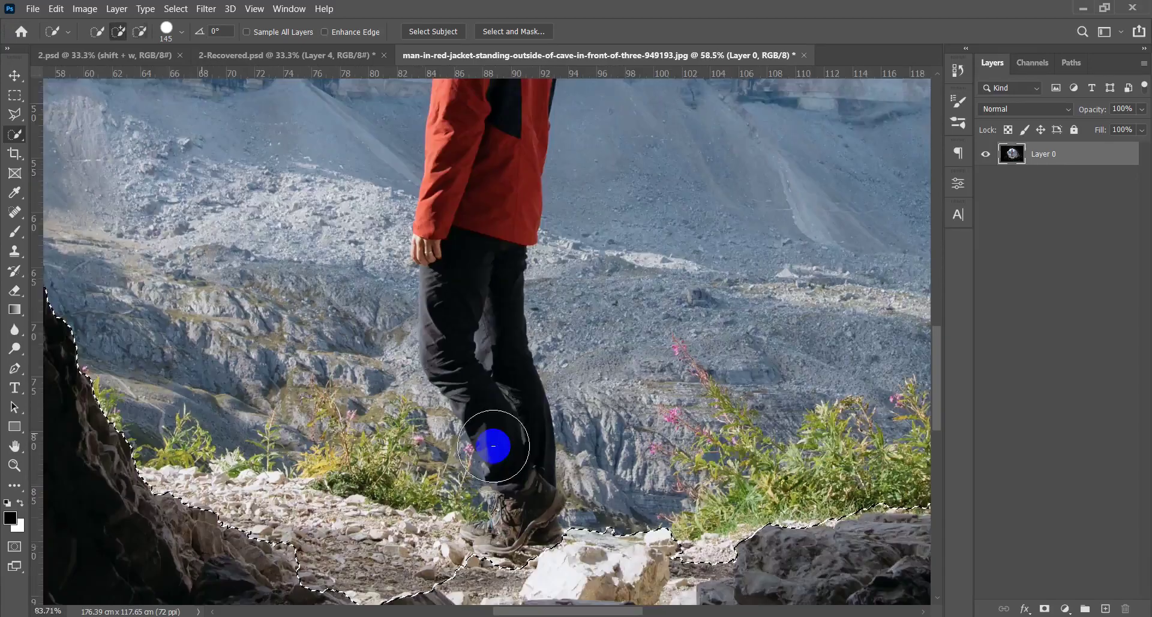
mouse_move(503, 405)
left_mouse_down()
mouse_move(476, 244)
mouse_move(505, 317)
left_mouse_up()
right_click(496, 250, "alt")
left_click(689, 399)
left_click(547, 337)
left_click(549, 351)
left_click(504, 347)
left_click(586, 360)
left_click(488, 373)
left_click(495, 457)
left_click(479, 410)
left_click(567, 412)
left_click(586, 433)
left_click(488, 478)
left_click(586, 444)
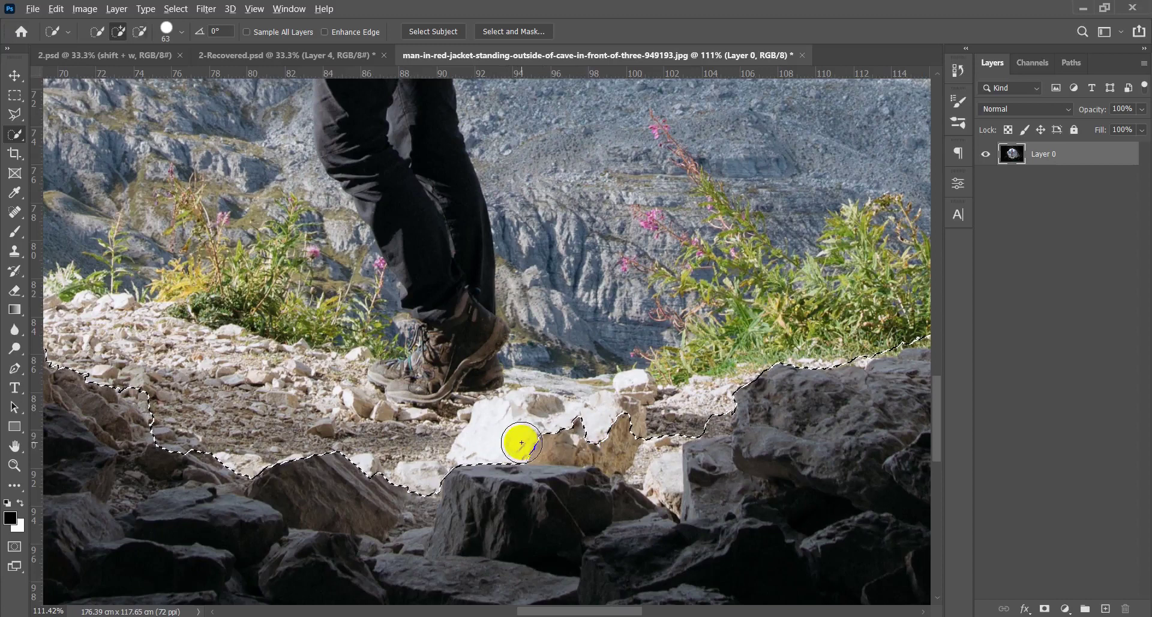
left_click(517, 473, "alt")
left_click(495, 455, "alt")
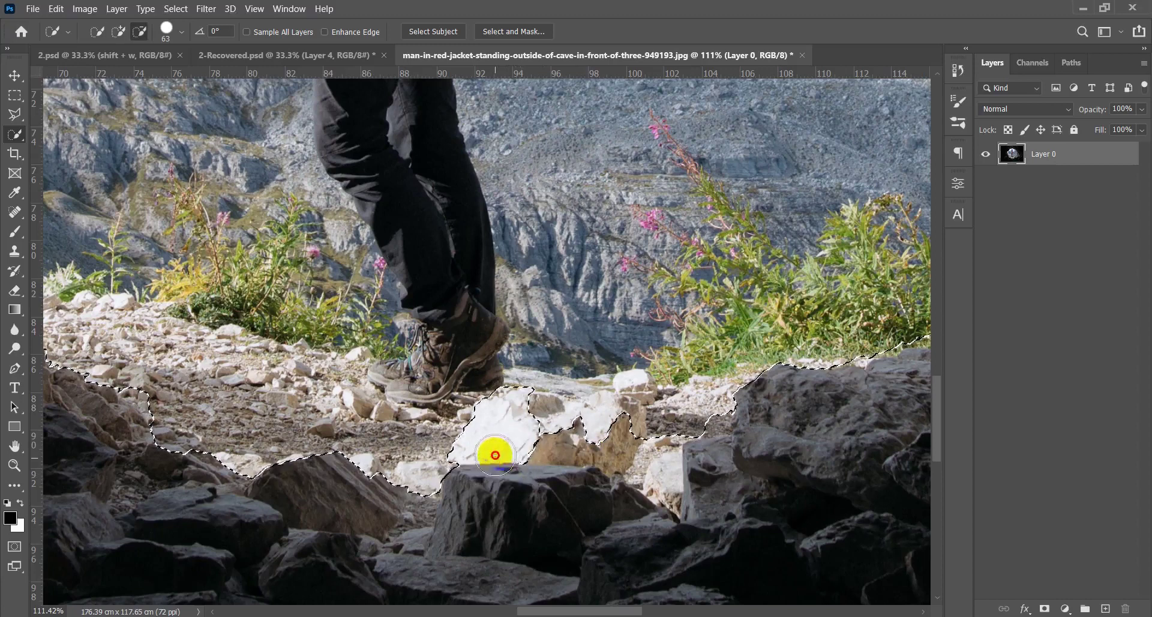
mouse_move(538, 434)
left_mouse_down()
mouse_move(543, 419)
mouse_move(561, 416)
mouse_move(616, 430)
left_mouse_up()
Step: Delete the selected view through the cave opening from Layer 0 and clear the selection
key("v")
scroll(555, 438, "down", 5)
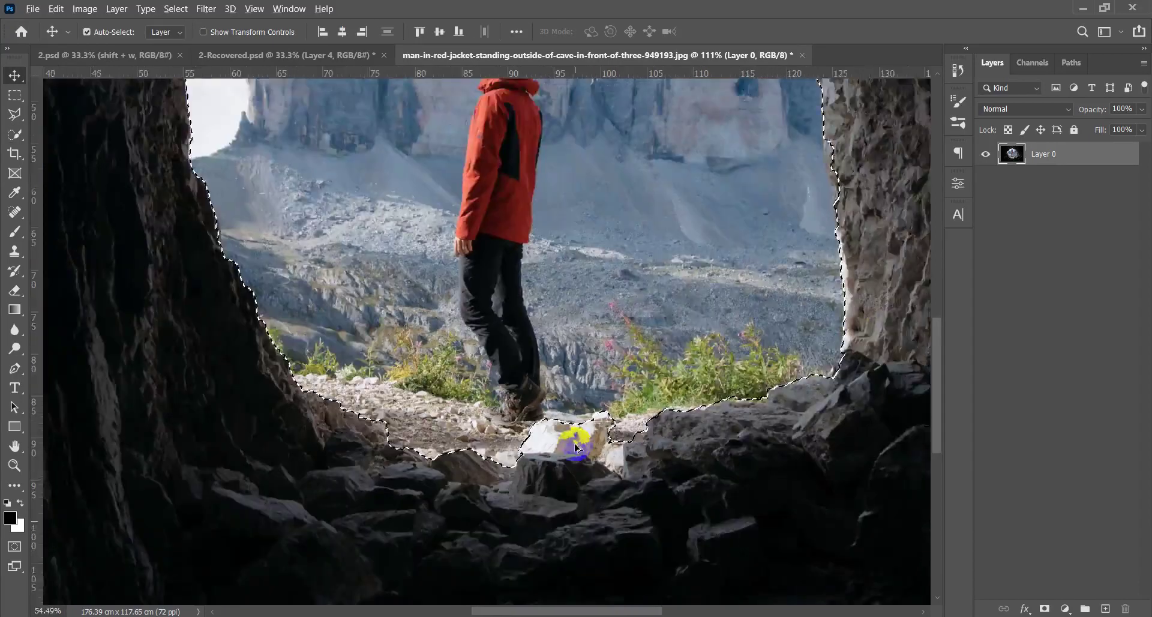
scroll(558, 442, "down", 1)
scroll(546, 433, "up", 2)
scroll(534, 426, "down", 1)
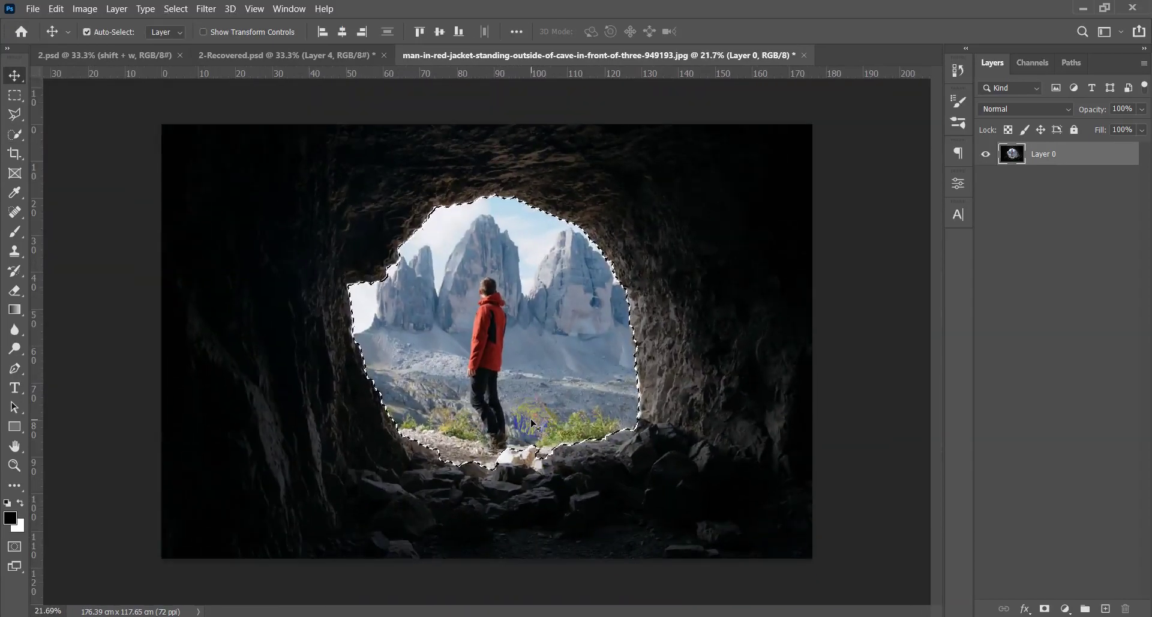
key("Delete")
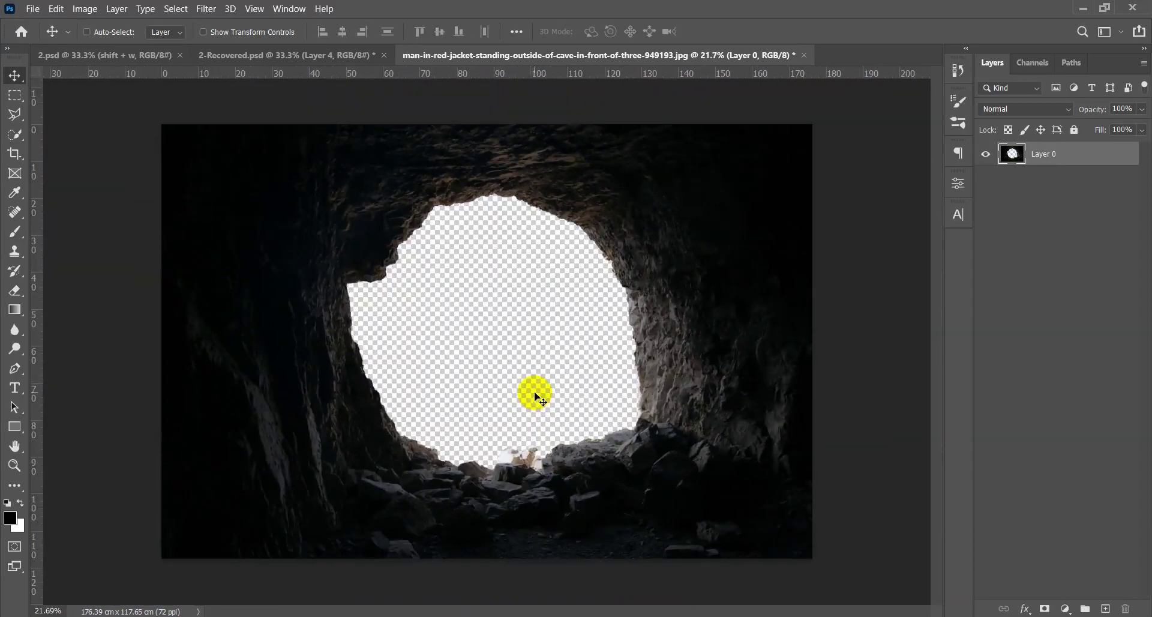
scroll(536, 390, "down", 1)
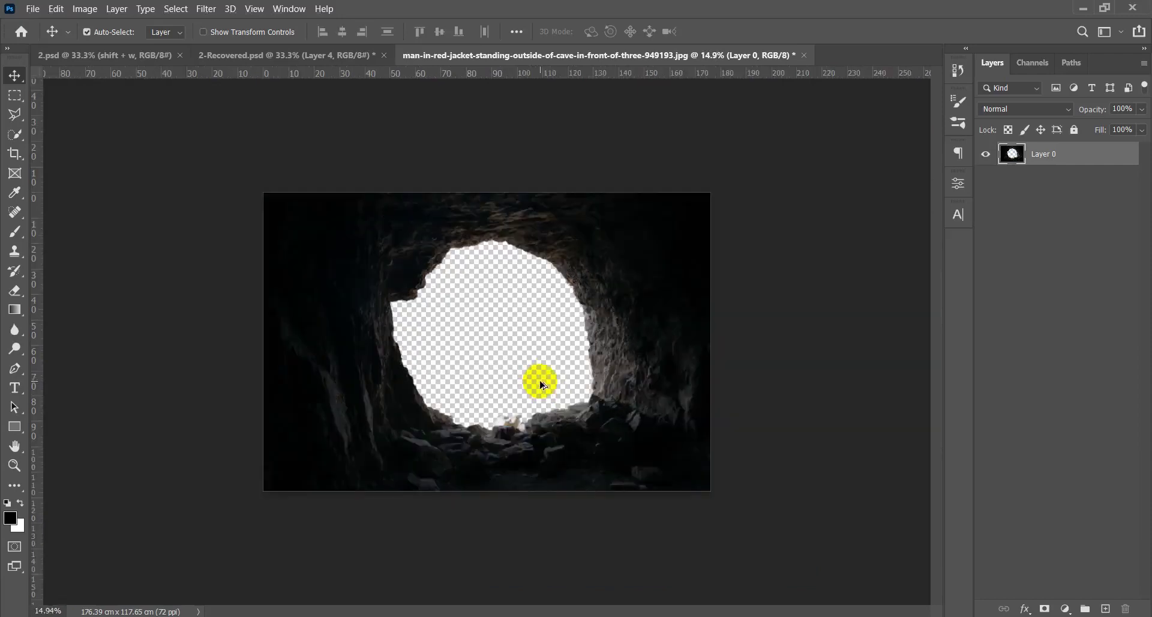
scroll(537, 380, "up", 2)
scroll(547, 376, "down", 1)
left_click(654, 367)
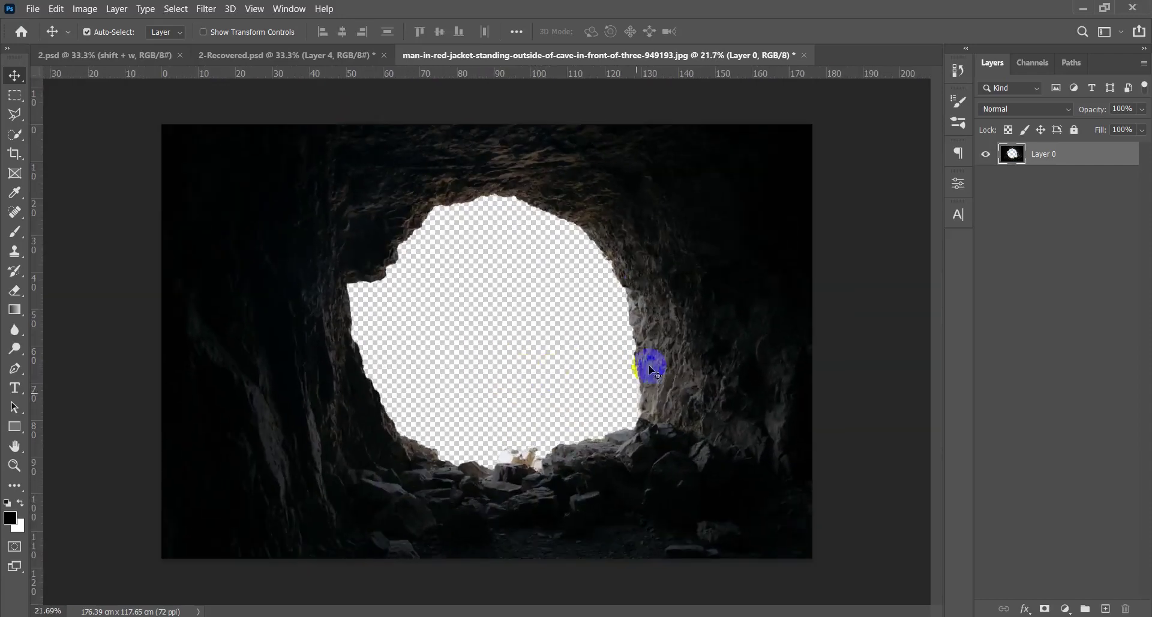
Step: Place the alone-buildings cityscape photo from the Compositing folder into the cave document and enlarge it to about 229% to span the cave opening
left_click(1082, 9)
left_click_drag(192, 243, 538, 376)
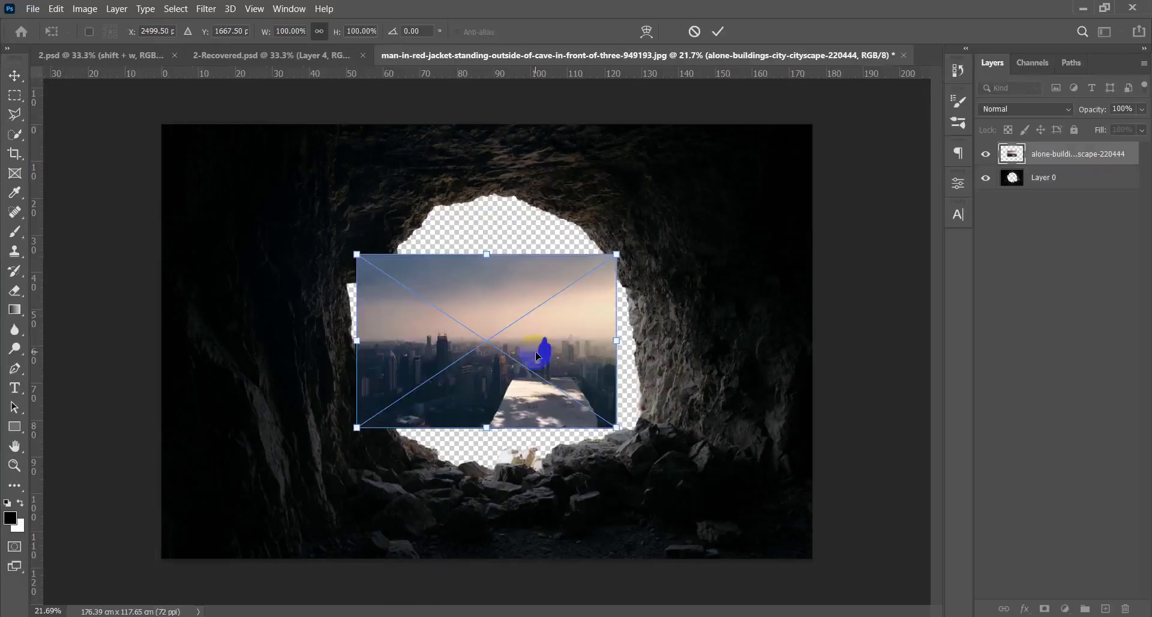
mouse_move(616, 427)
left_mouse_down()
mouse_move(636, 444)
mouse_move(600, 423)
mouse_move(612, 430)
left_mouse_up()
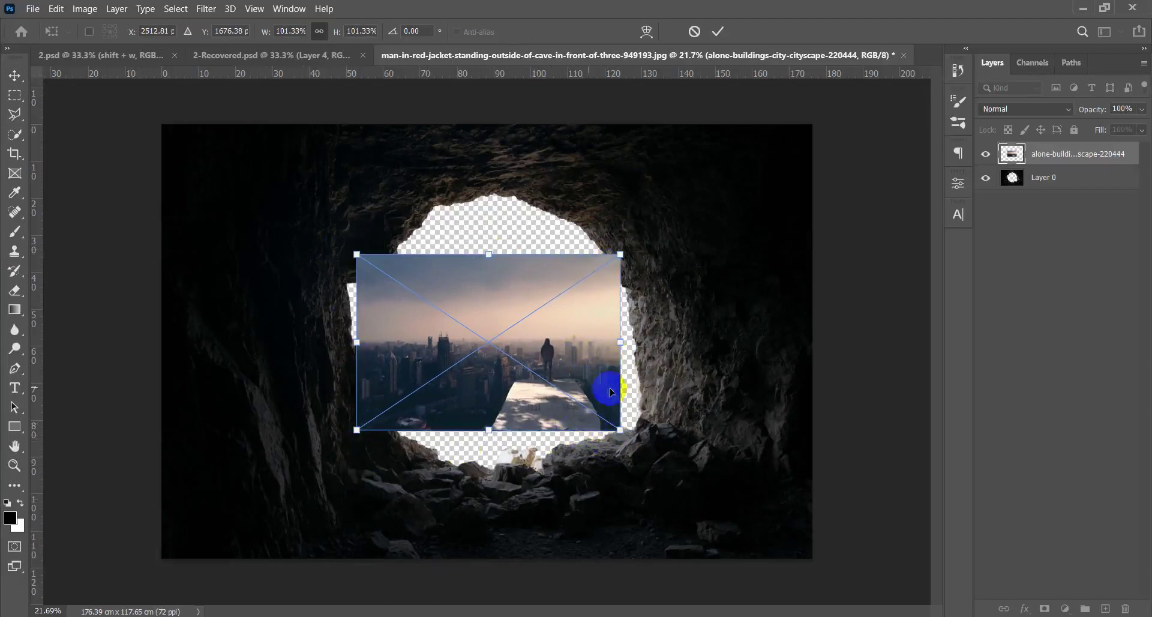
mouse_move(356, 254)
left_mouse_down()
mouse_move(336, 238)
mouse_move(353, 252)
left_mouse_up()
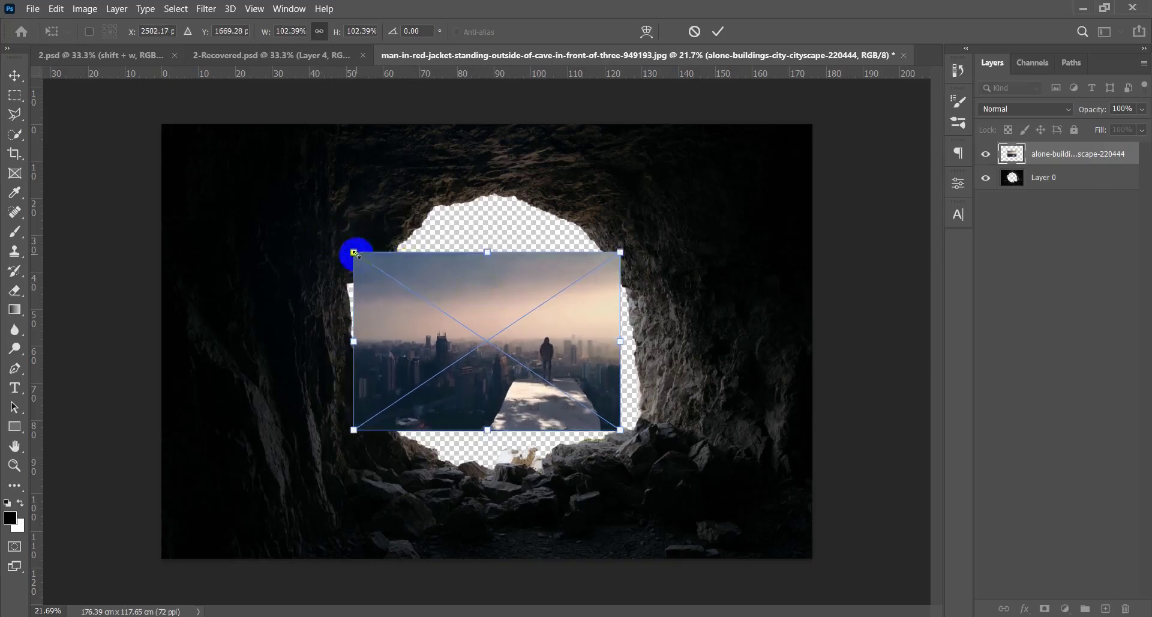
left_click_drag(355, 254, 257, 189)
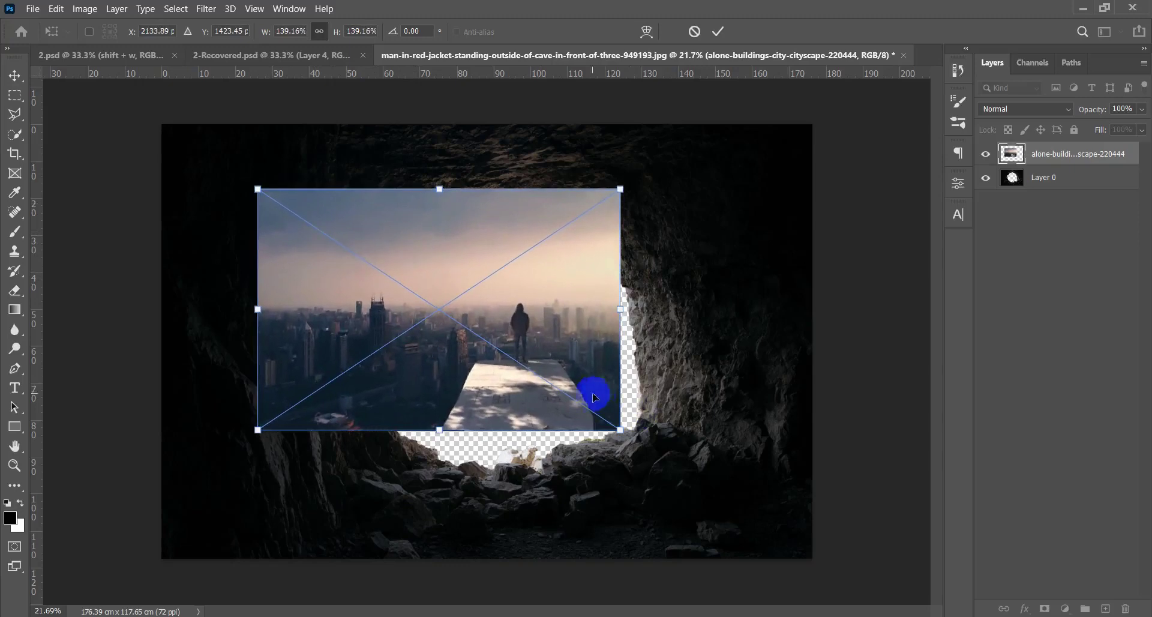
left_click_drag(620, 429, 755, 547)
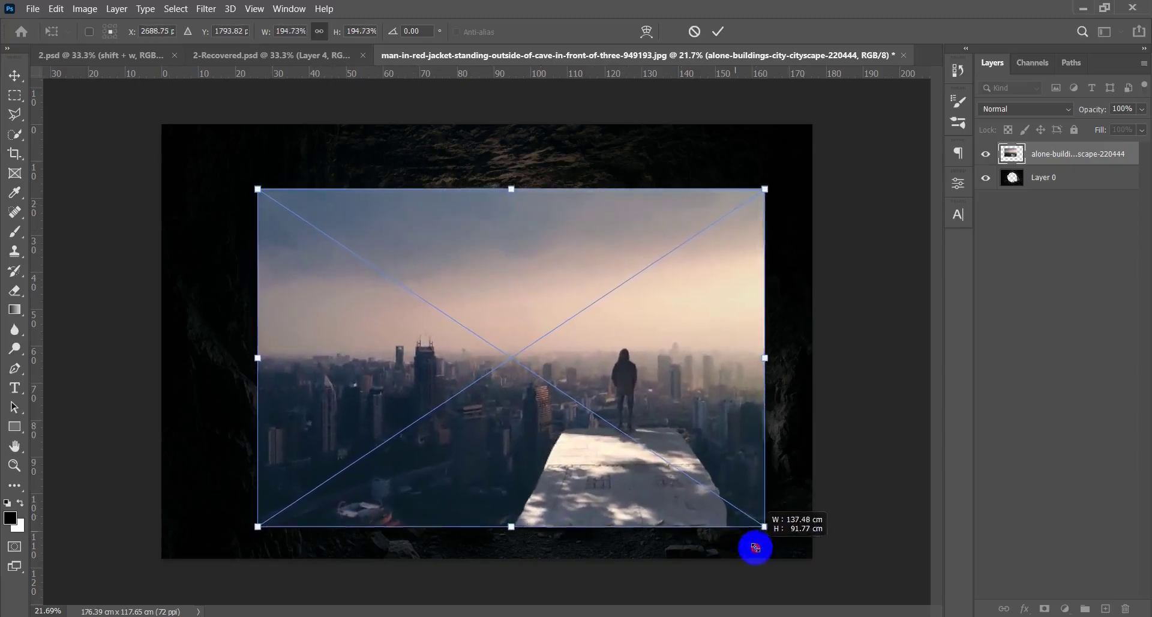
left_click_drag(669, 424, 666, 411)
left_click_drag(758, 536, 796, 559)
left_click_drag(249, 169, 249, 170)
left_click_drag(231, 162, 206, 139)
double_click(499, 286)
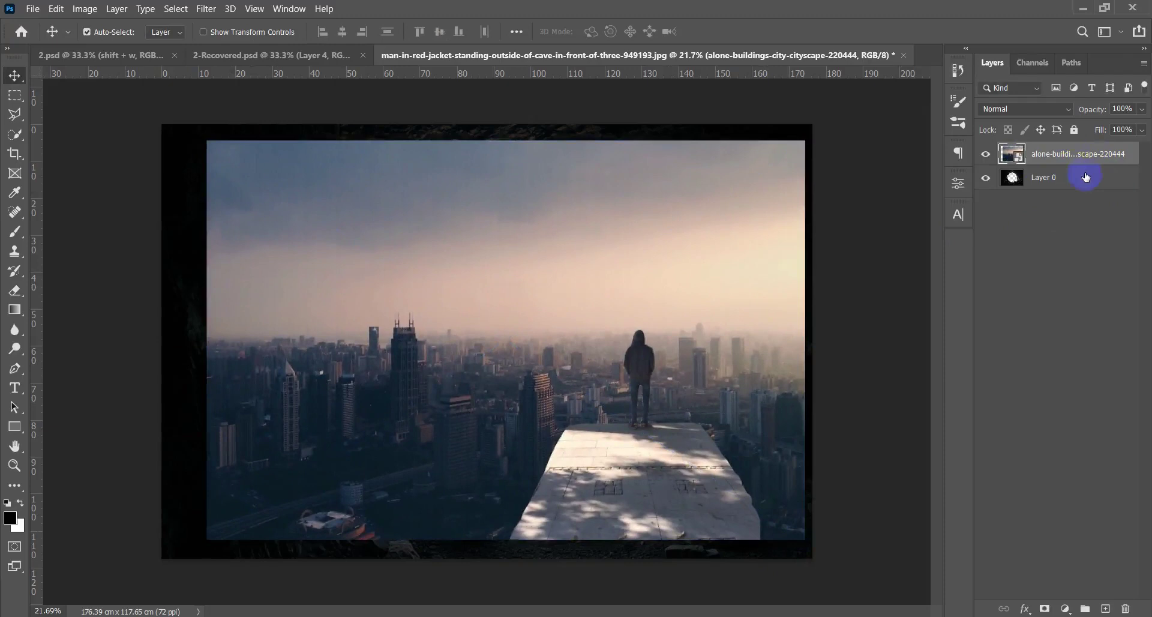
Step: Move the cityscape layer beneath Layer 0 so the city sits behind the cave opening
left_click_drag(1086, 157, 1090, 192)
left_click(759, 330)
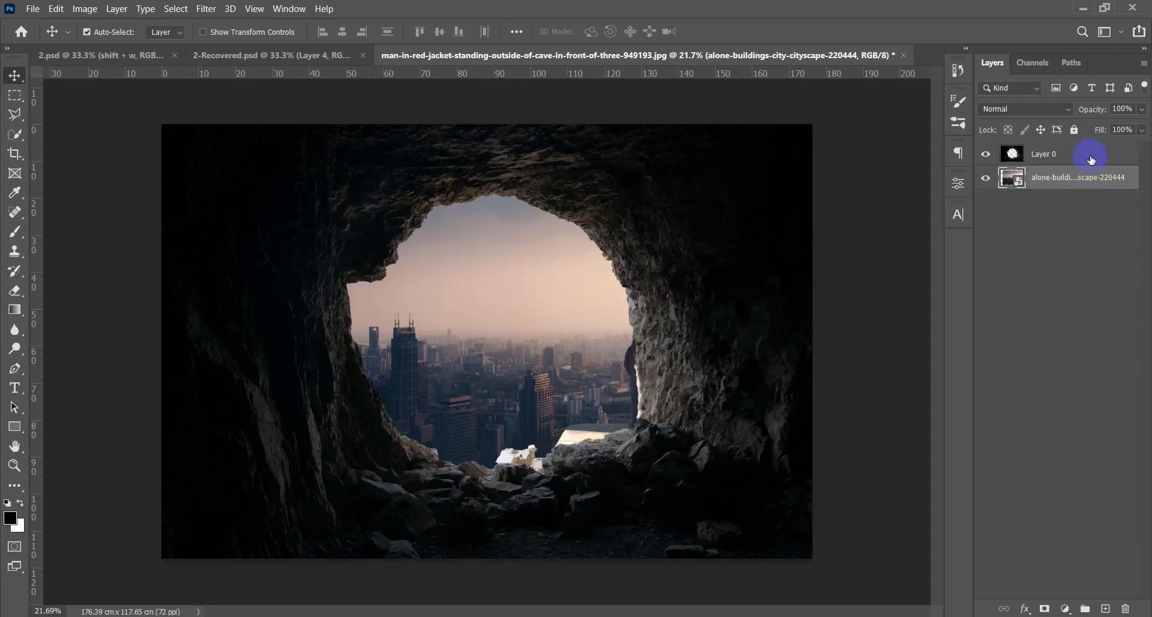
left_click_drag(561, 324, 514, 326)
key("ctrl+bracketright")
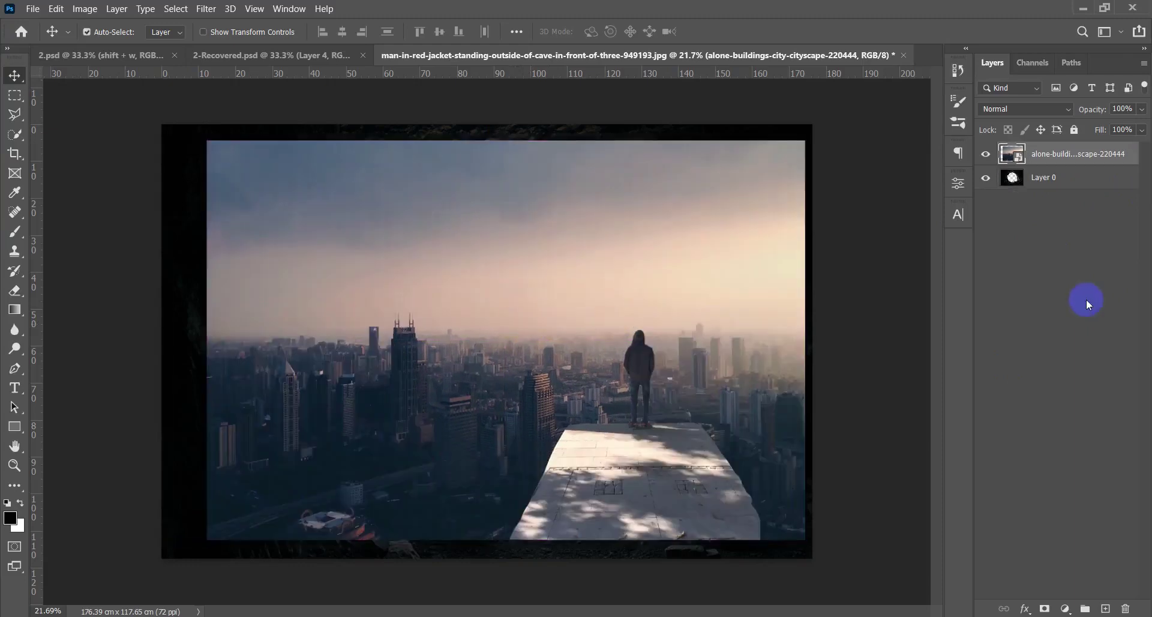
left_click_drag(1093, 161, 1092, 190)
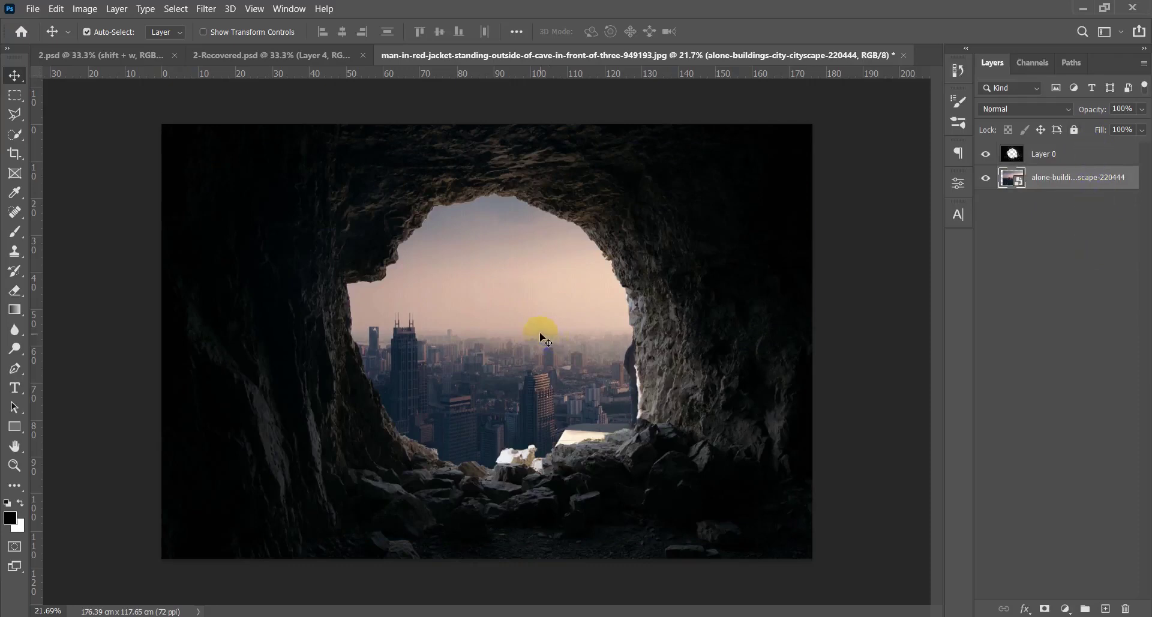
Step: Try different positions for the cityscape behind the cave opening, moving the standing person in and out of the view
left_click_drag(538, 350, 498, 372)
left_click_drag(549, 326, 563, 326)
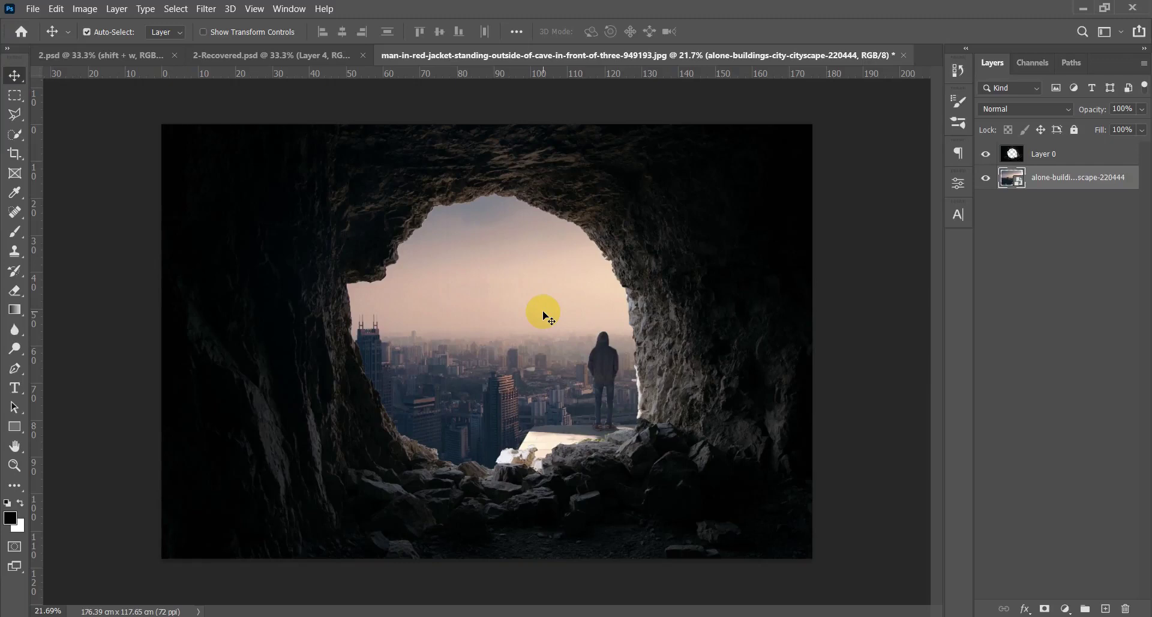
left_click_drag(527, 372, 487, 341)
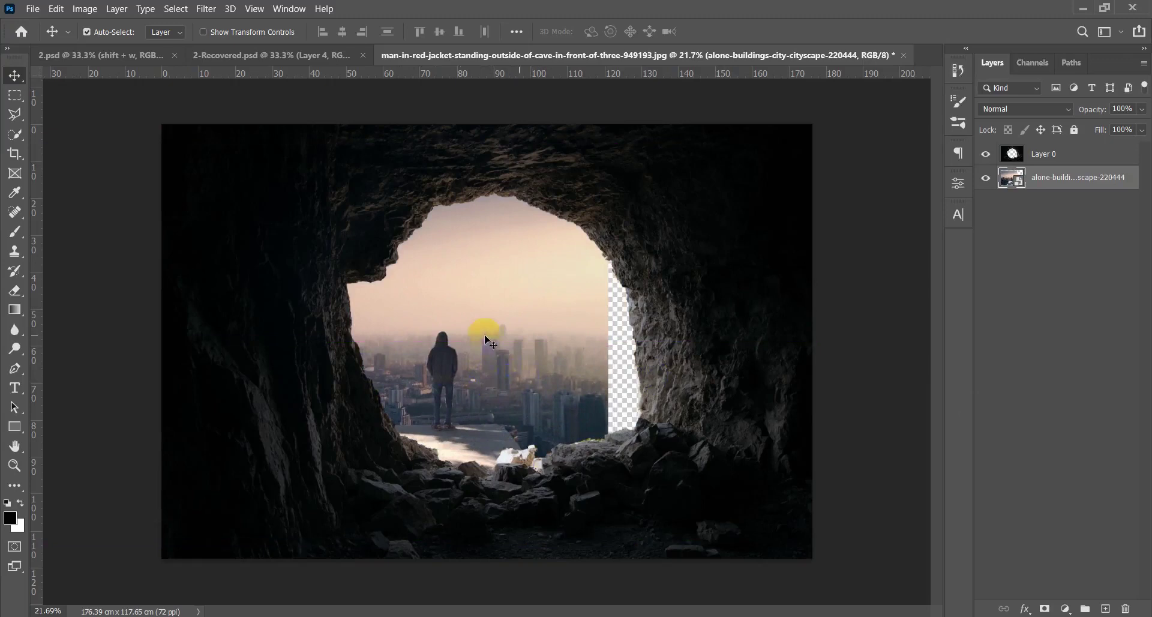
left_click_drag(520, 399, 716, 451)
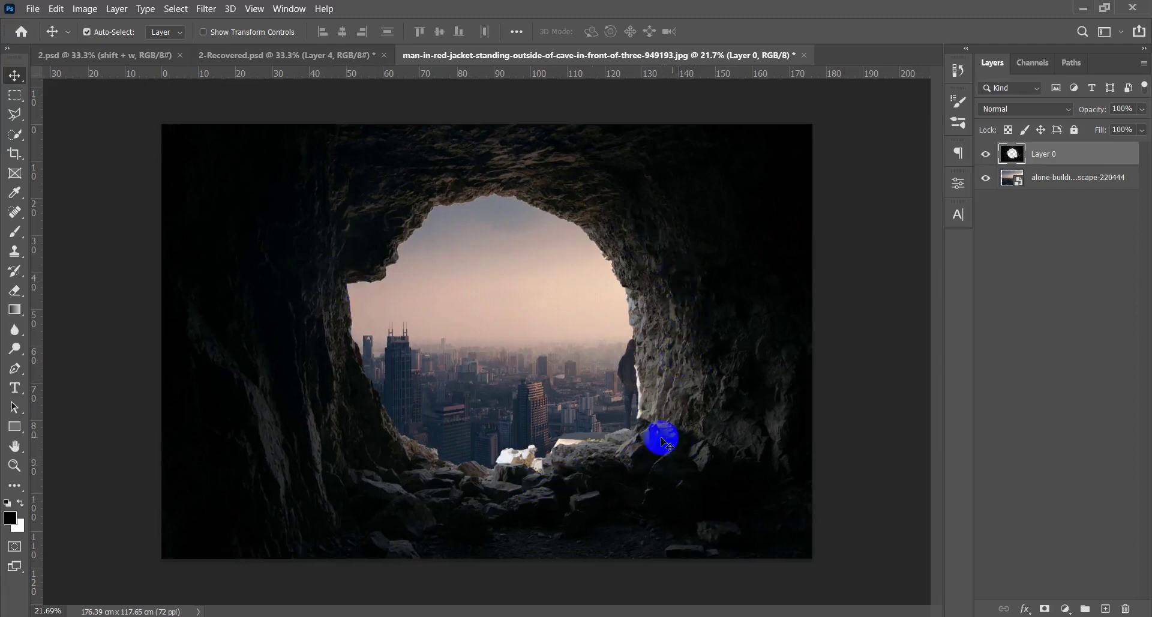
left_click(424, 278)
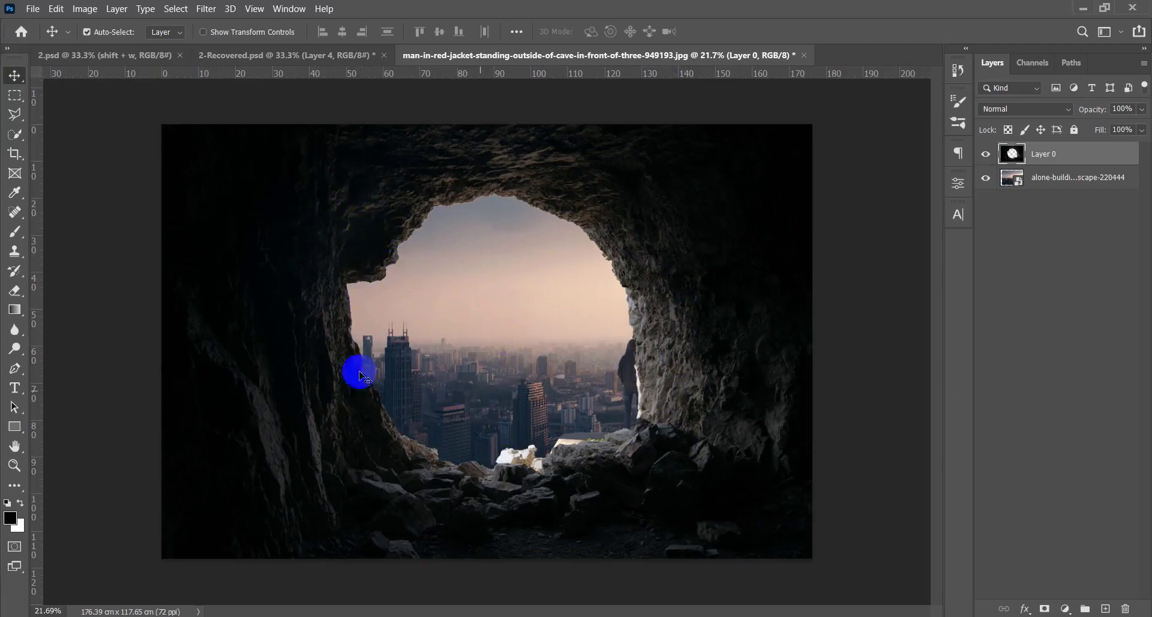
mouse_move(529, 386)
left_mouse_down()
mouse_move(555, 386)
mouse_move(516, 334)
mouse_move(526, 363)
mouse_move(530, 334)
mouse_move(547, 379)
left_mouse_up()
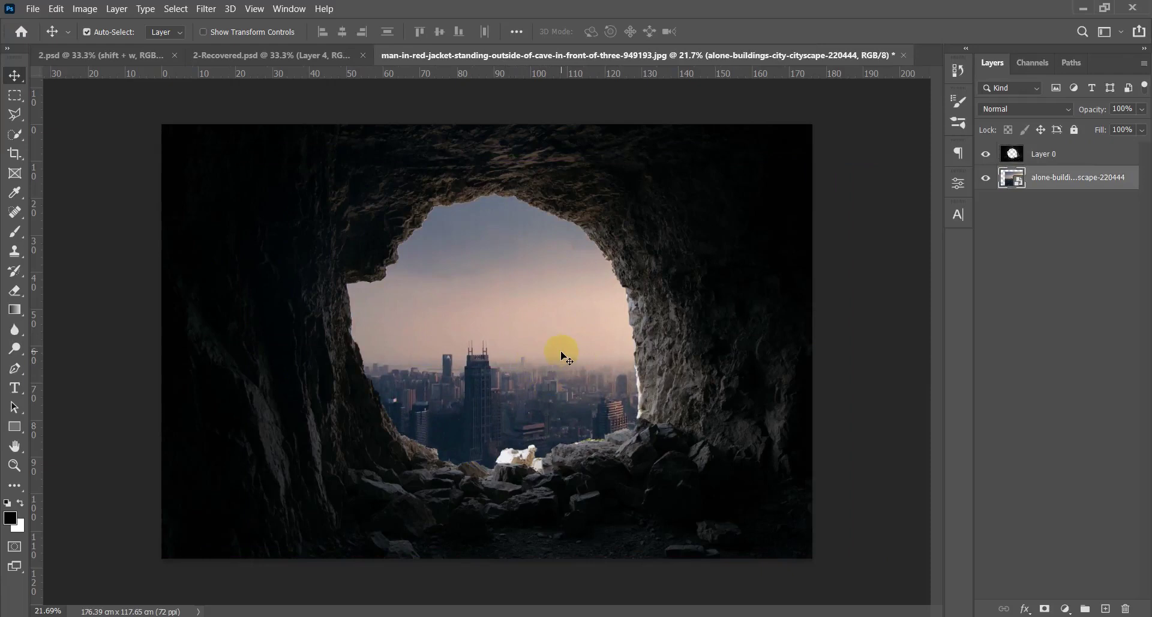
key("ctrl+t")
key("Escape")
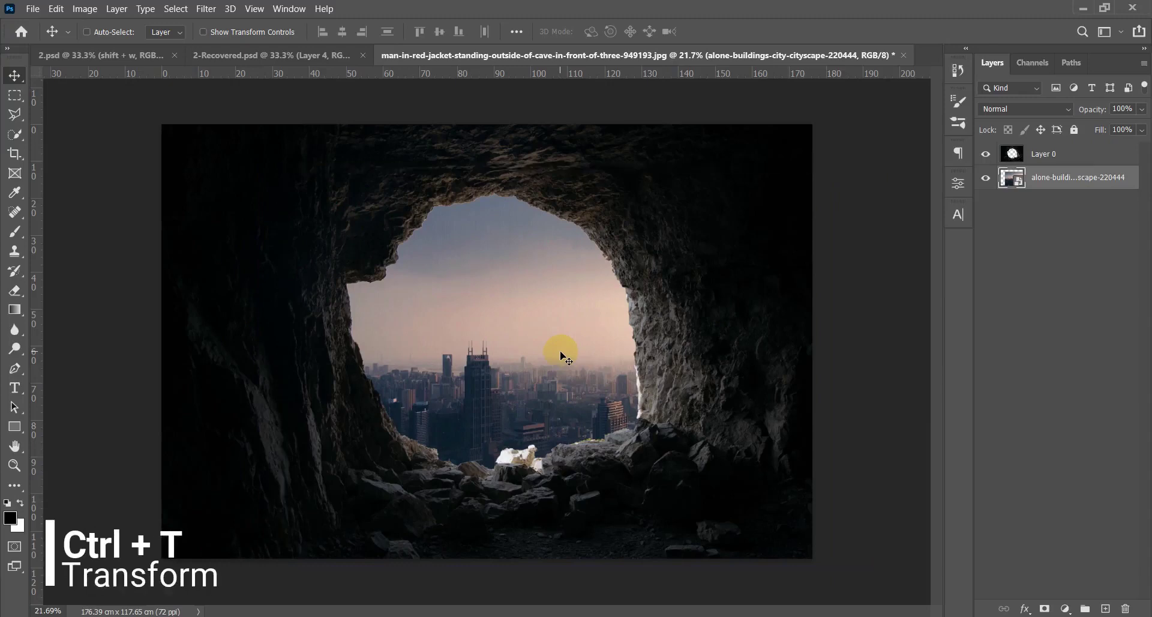
key("ctrl")
key("t")
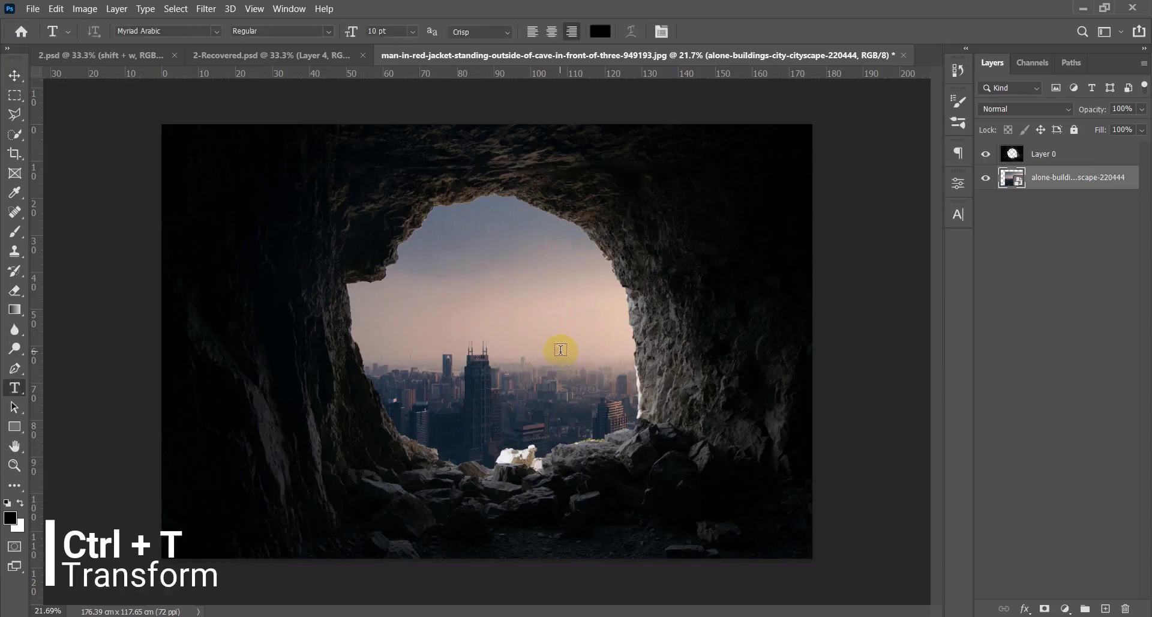
Step: Flip the cityscape horizontally with Free Transform and shift it so the cave wall hides the standing person, keeping the Move tool active
key("ctrl+t")
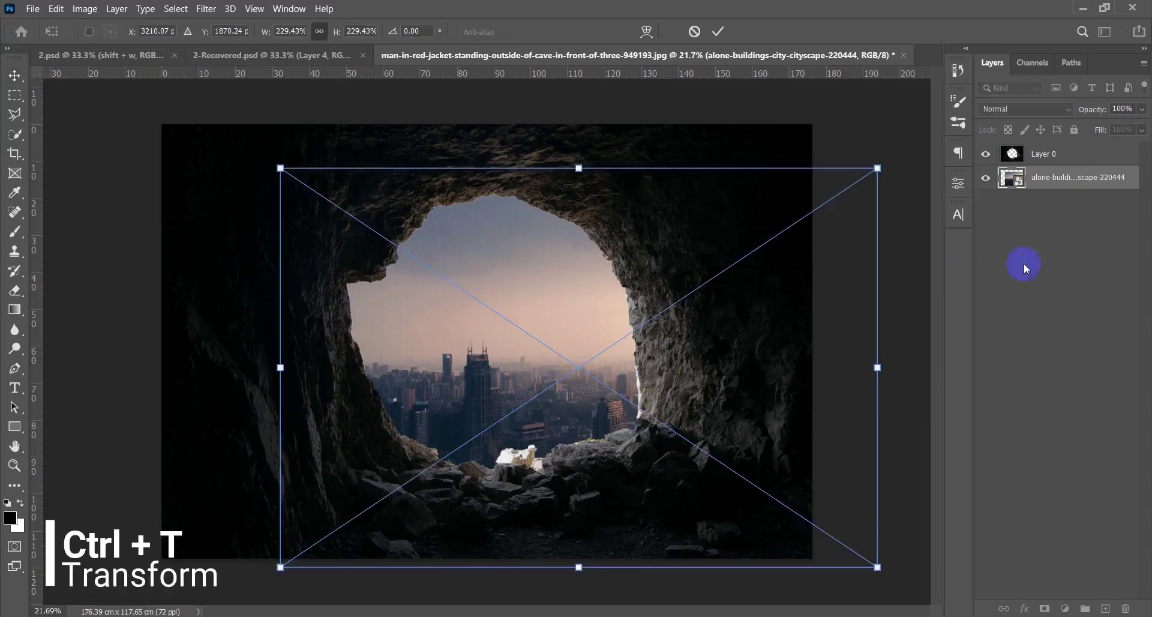
left_click_drag(555, 339, 481, 328)
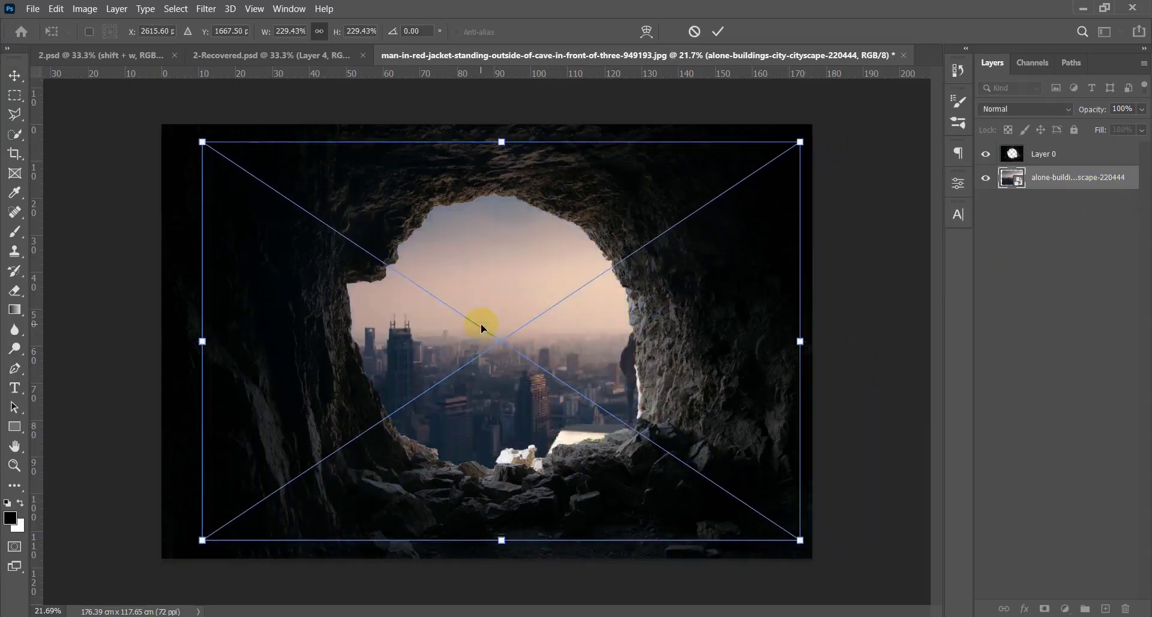
right_click(535, 339)
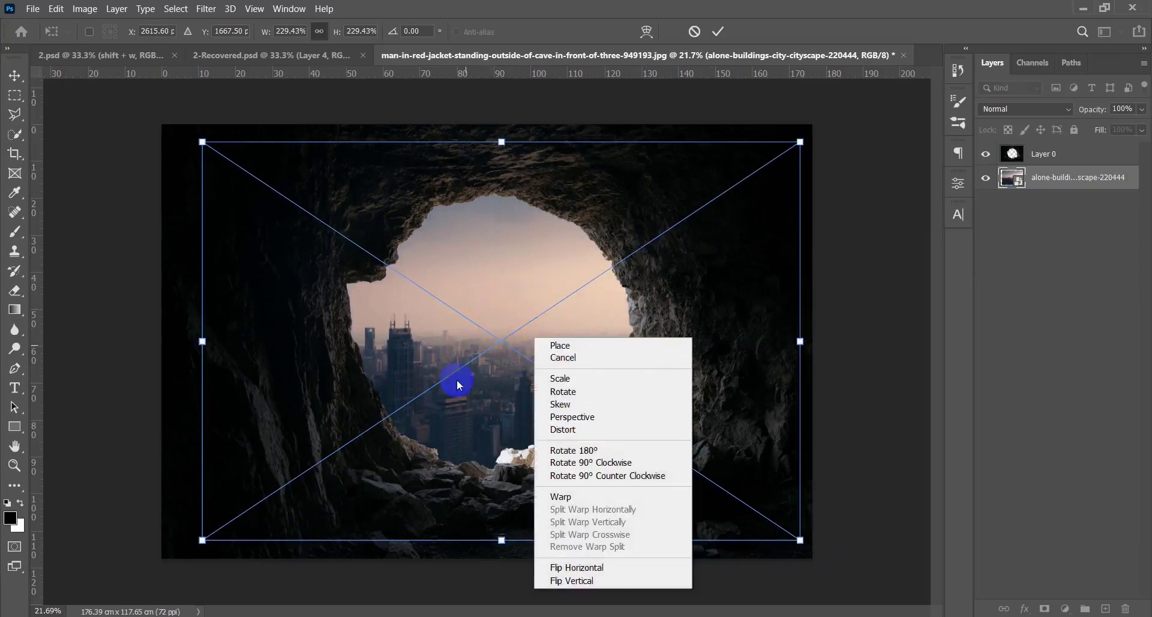
left_click(616, 570)
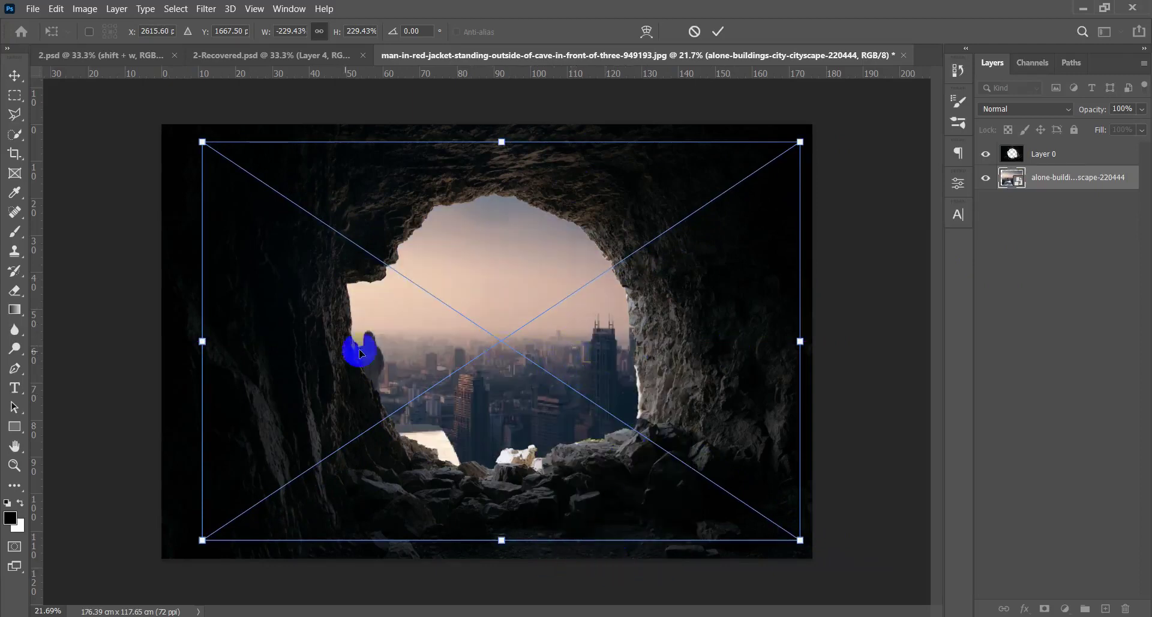
left_click_drag(551, 353, 515, 388)
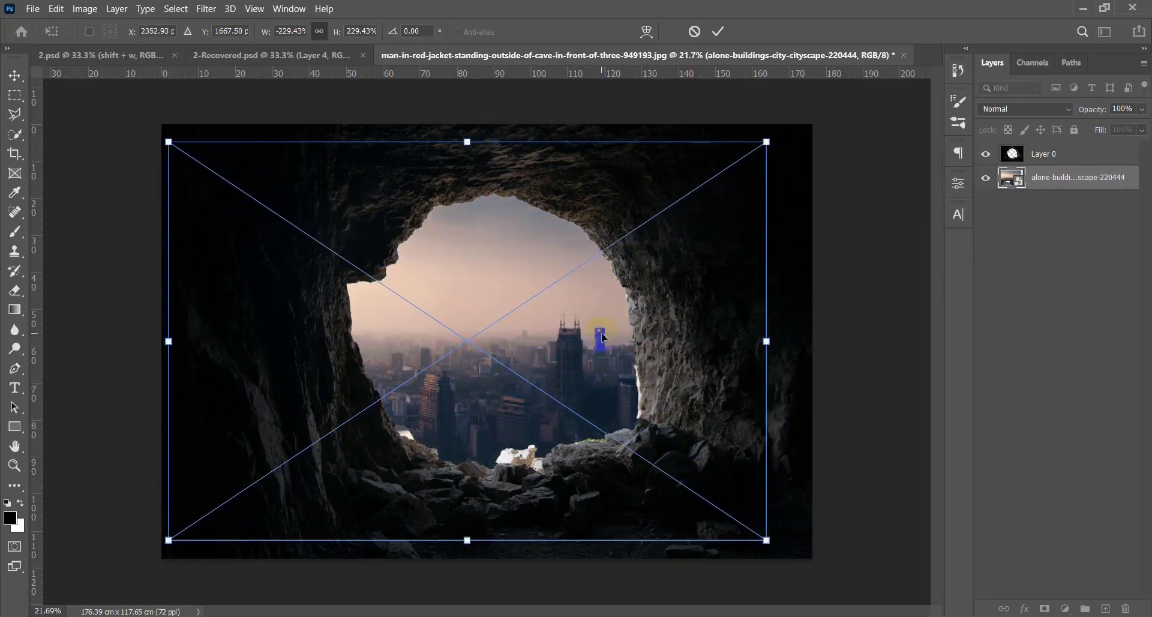
key("Return")
key("t")
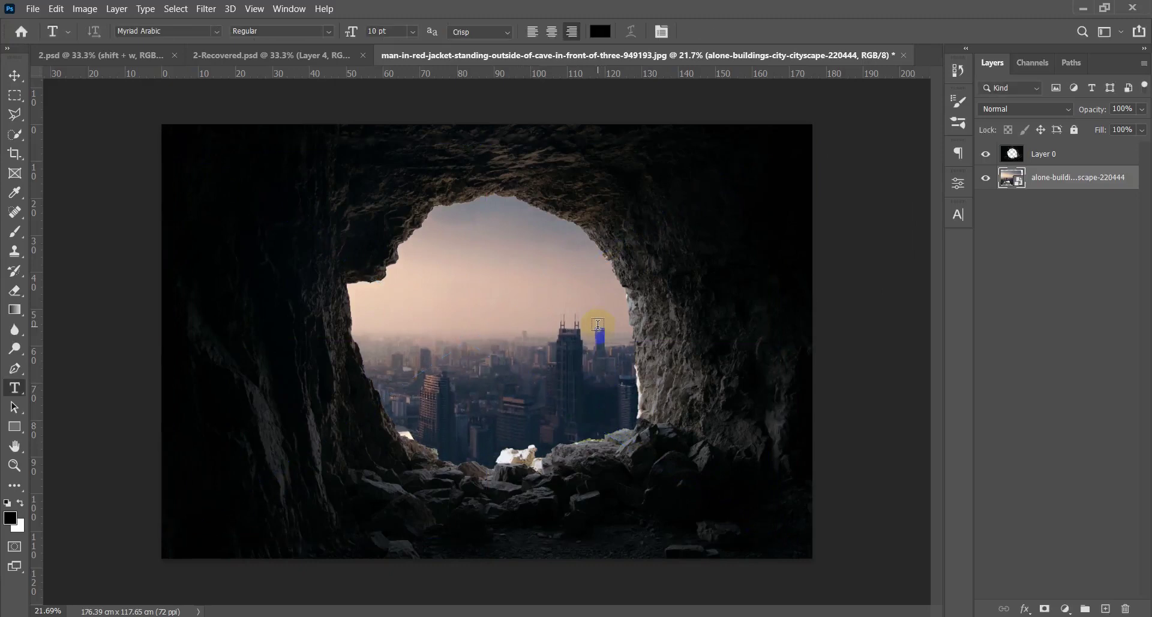
key("v")
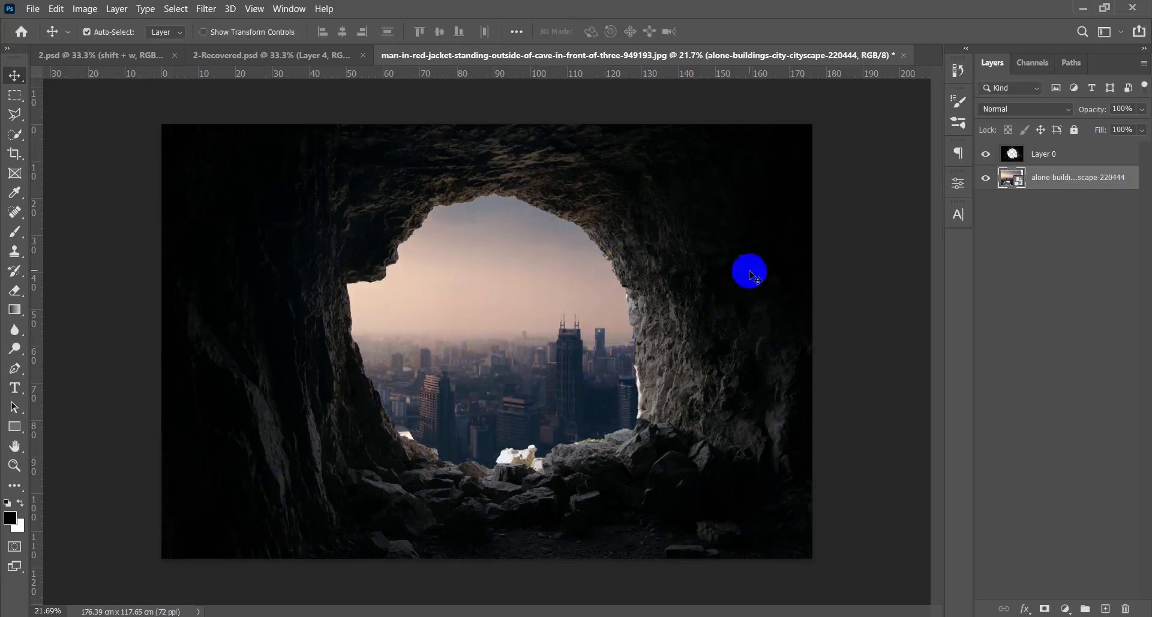
Step: Rename Layer 0 as Cave and the cityscape layer as BG
left_click(1079, 162)
left_click(1072, 180)
left_click(1075, 160)
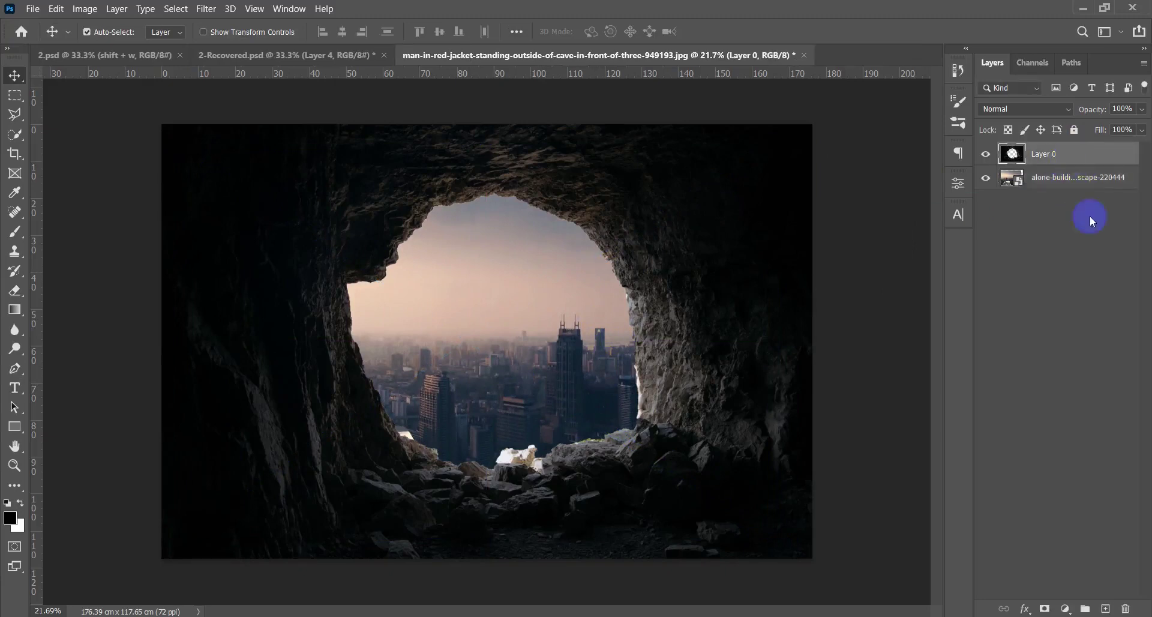
left_click(1092, 180)
left_click(1091, 156)
left_click(1094, 178)
left_click(1094, 161)
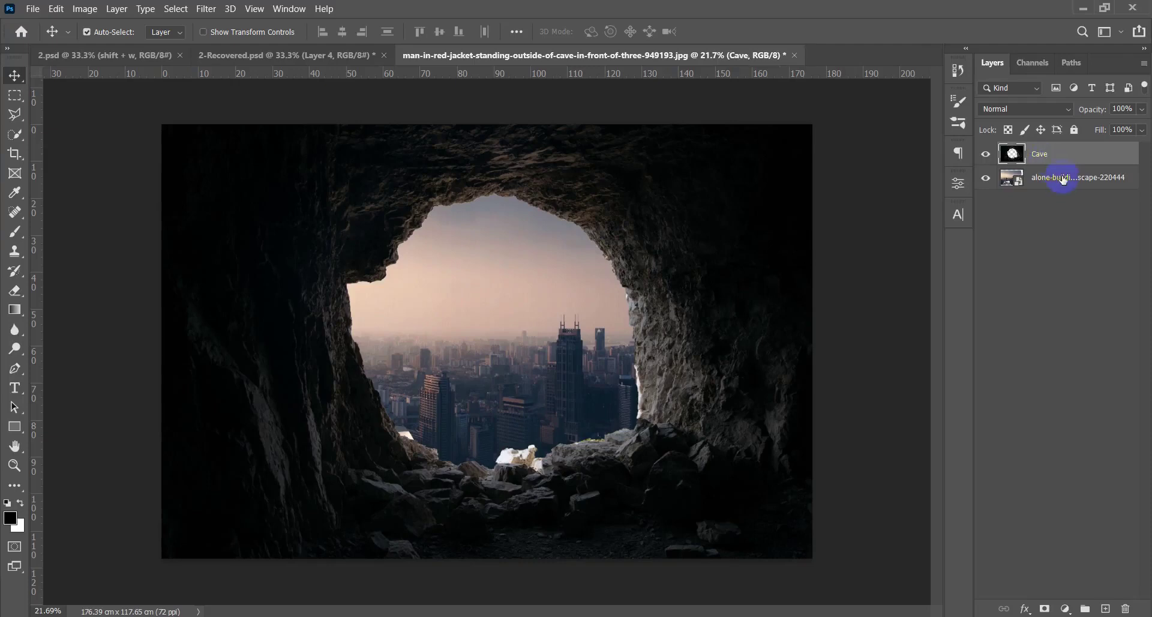
double_click(1063, 178)
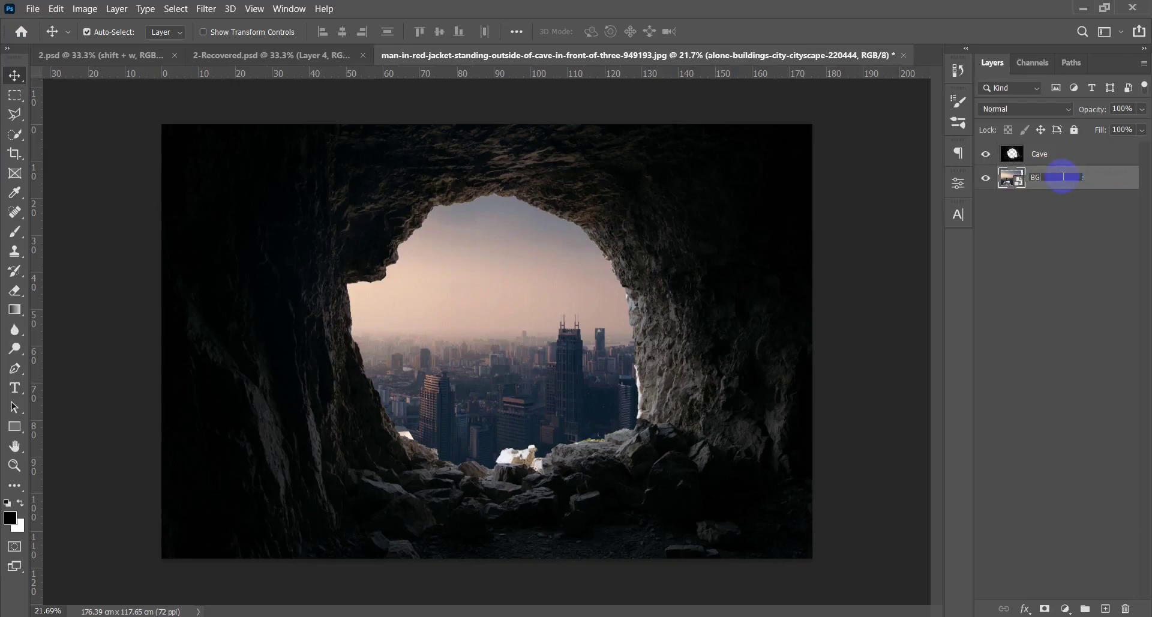
type("BG")
left_click(1063, 178)
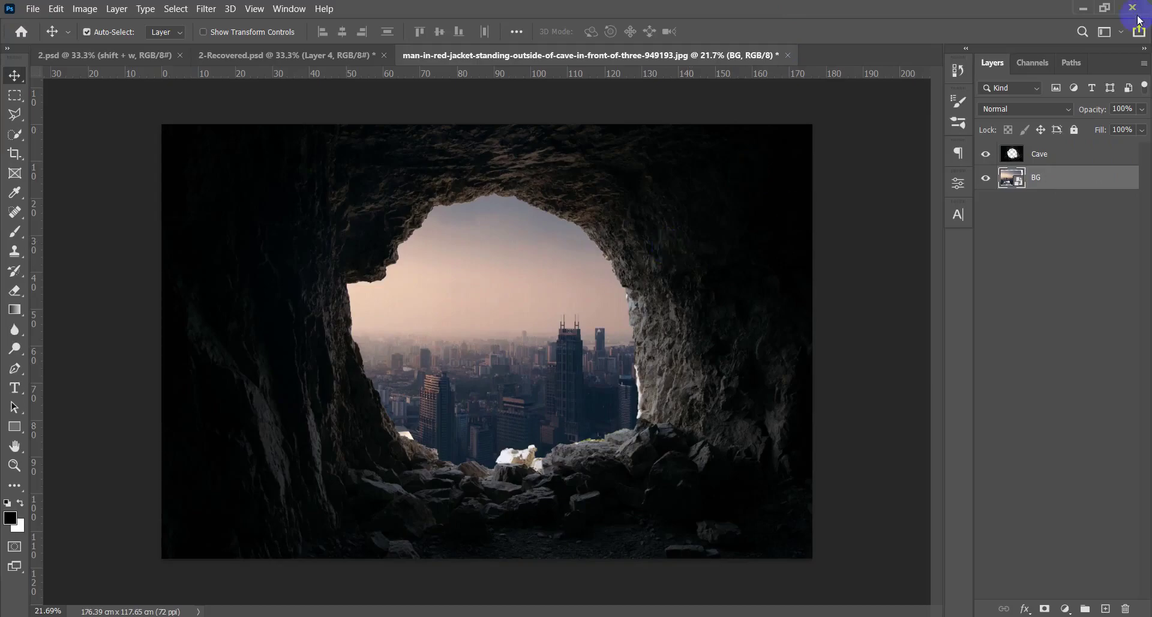
Step: Place the walking_away photo of the boy from the Compositing folder and enlarge it to fill most of the cave opening
left_click(1088, 7)
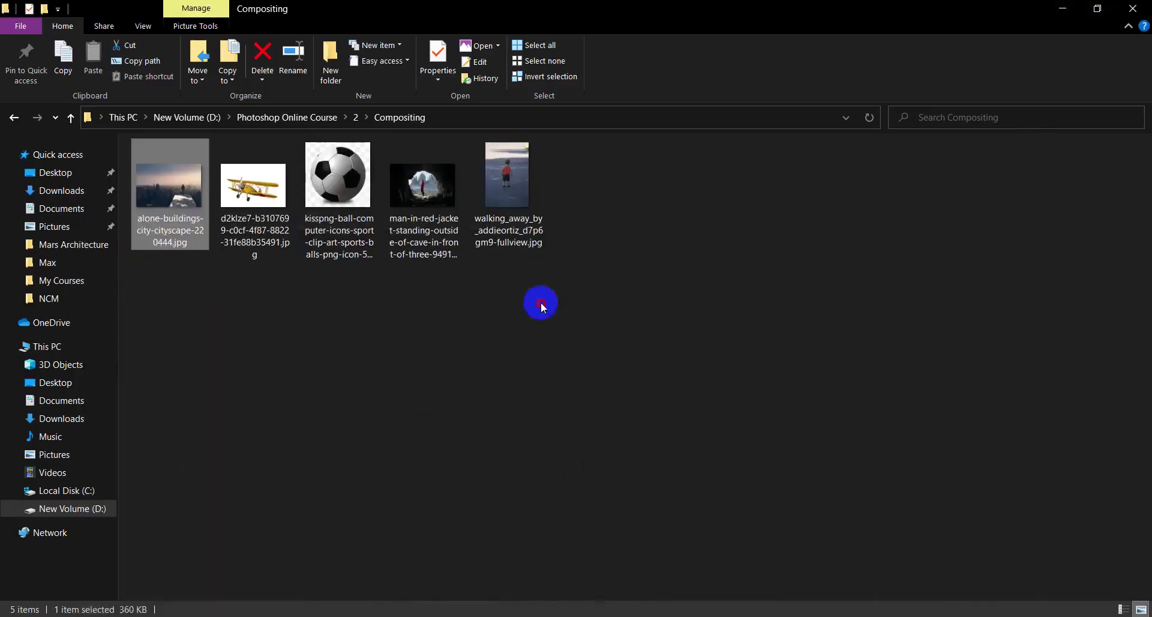
left_click(492, 199)
left_click_drag(506, 226, 614, 441)
left_click_drag(633, 396, 630, 399)
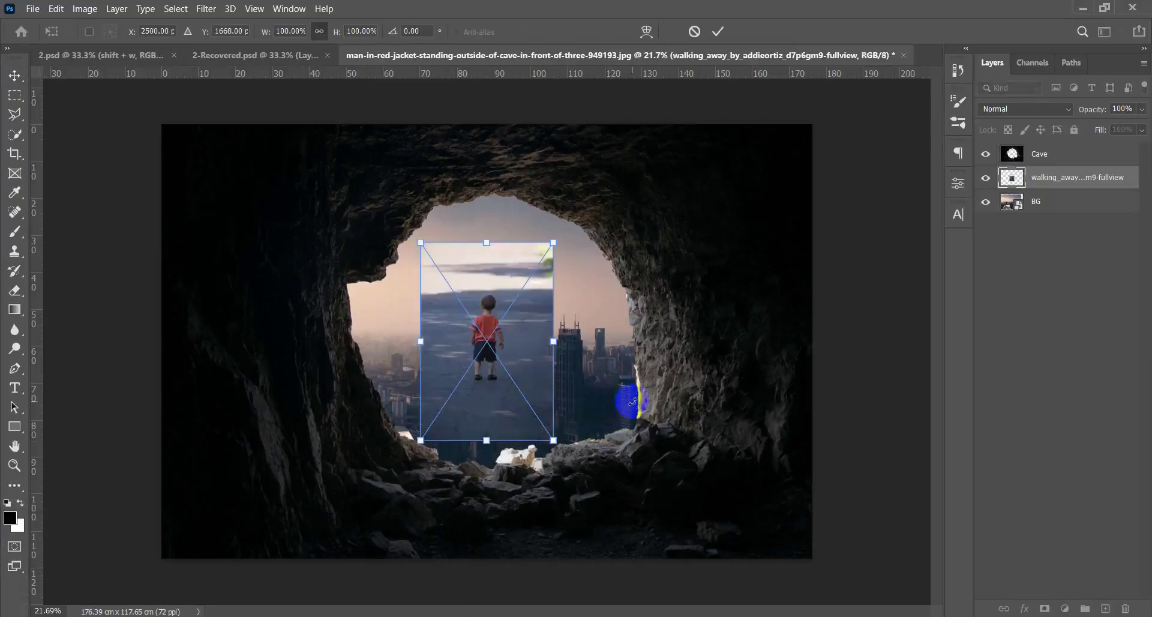
left_click_drag(531, 381, 535, 345)
left_click_drag(563, 411, 664, 552)
left_click_drag(617, 452, 539, 375)
key("Return")
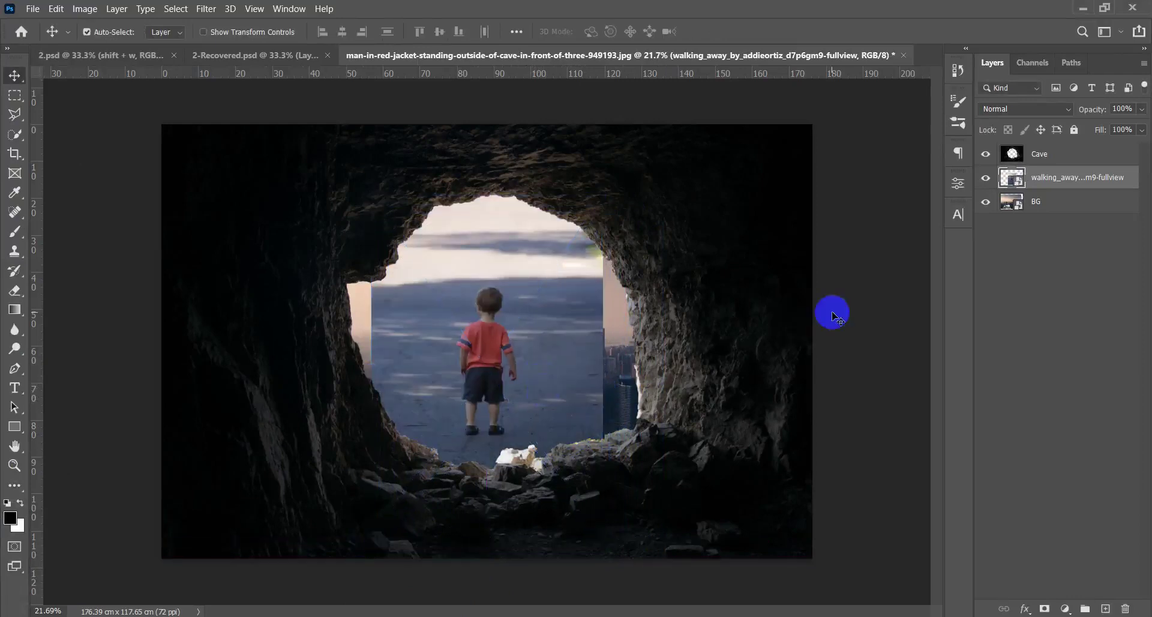
Step: Move the boy's photo layer above the Cave layer and rename it Kid
left_click_drag(1117, 183, 1112, 148)
double_click(1076, 154)
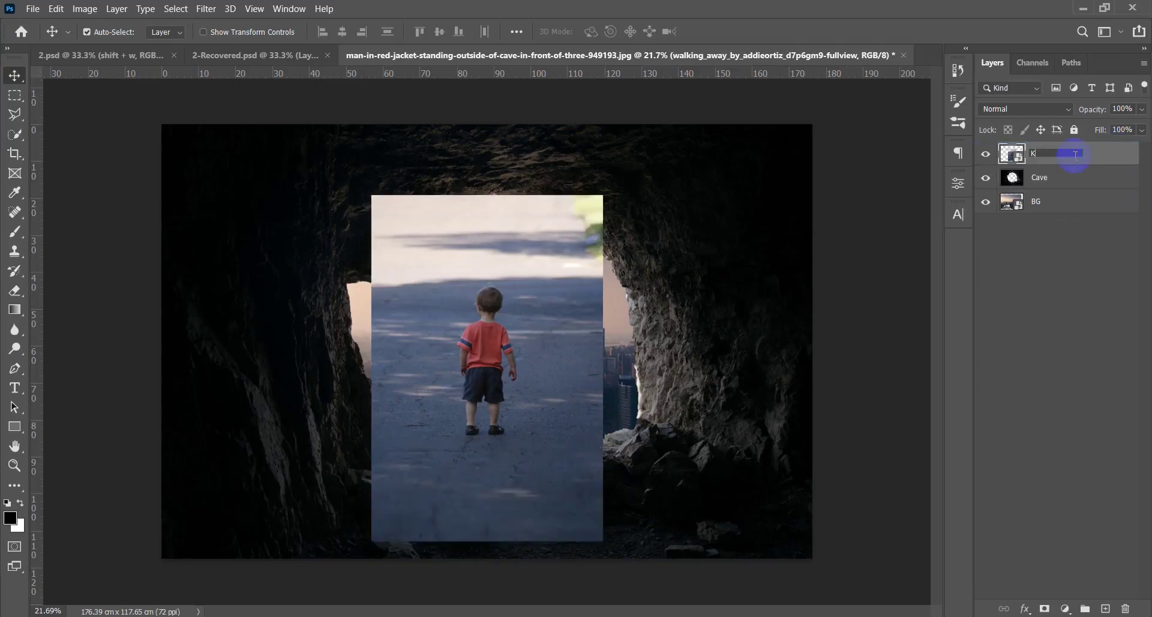
type("Kif")
key("Return")
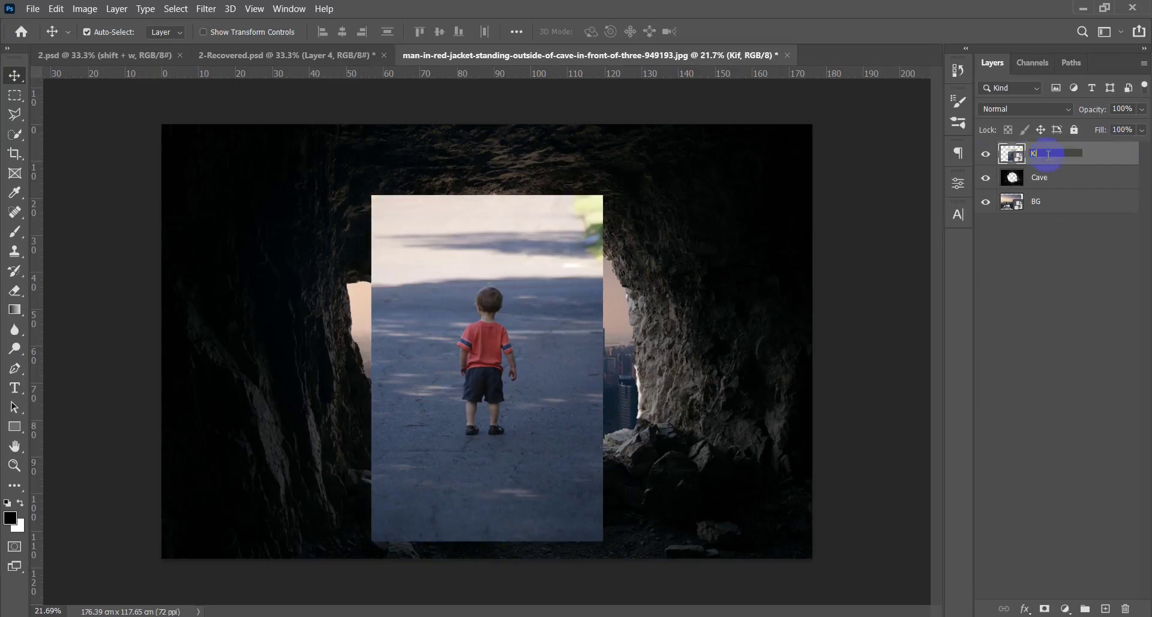
left_click(1046, 153)
type("Kid")
key("Return")
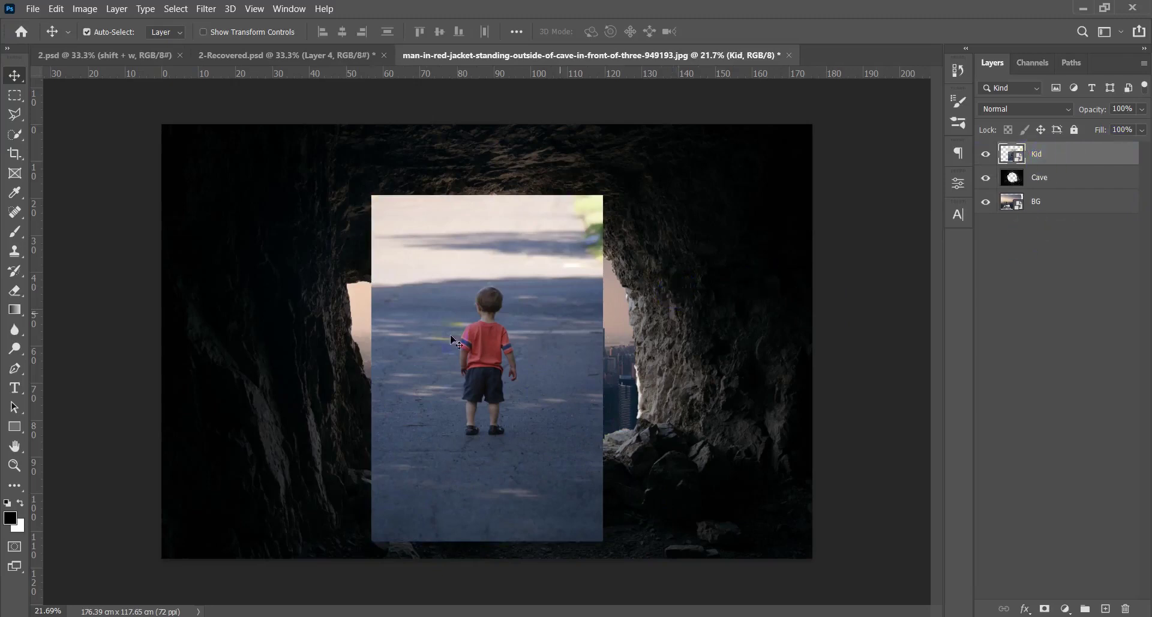
Step: Select the boy's head, shirt, arms and shorts with Quick Selection, and exclude the gap beside his right arm with a 12 px brush
left_click_drag(471, 355, 418, 343)
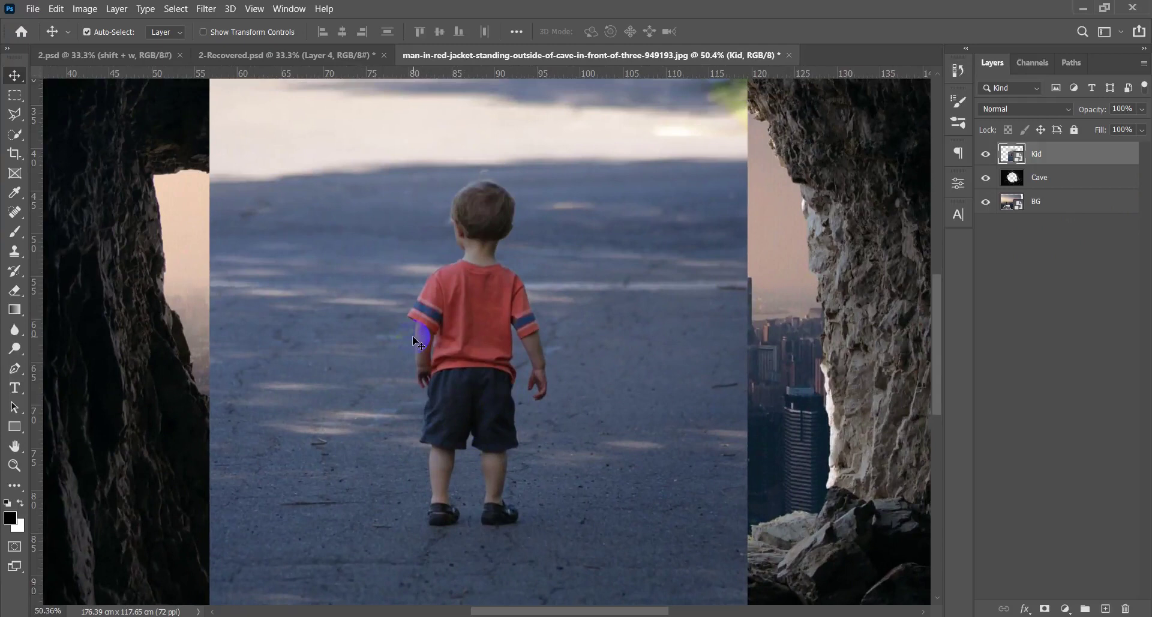
key("w")
scroll(504, 371, "down", 5)
scroll(504, 371, "up", 7)
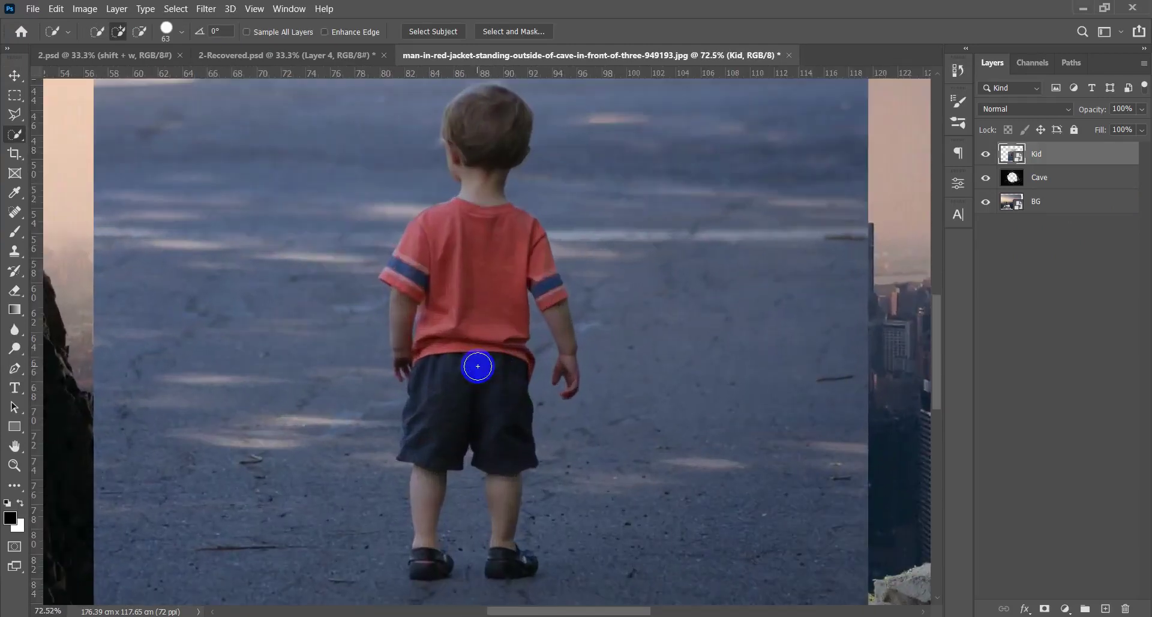
right_click(478, 365, "alt")
mouse_move(507, 378)
left_mouse_down()
mouse_move(512, 115)
mouse_move(500, 111)
mouse_move(483, 135)
left_mouse_up()
mouse_move(482, 176)
left_mouse_down()
mouse_move(475, 126)
mouse_move(513, 106)
mouse_move(486, 306)
mouse_move(437, 309)
mouse_move(432, 341)
mouse_move(525, 282)
mouse_move(540, 252)
mouse_move(581, 340)
mouse_move(589, 398)
left_mouse_up()
right_click(562, 399, "alt")
right_click(562, 398, "alt")
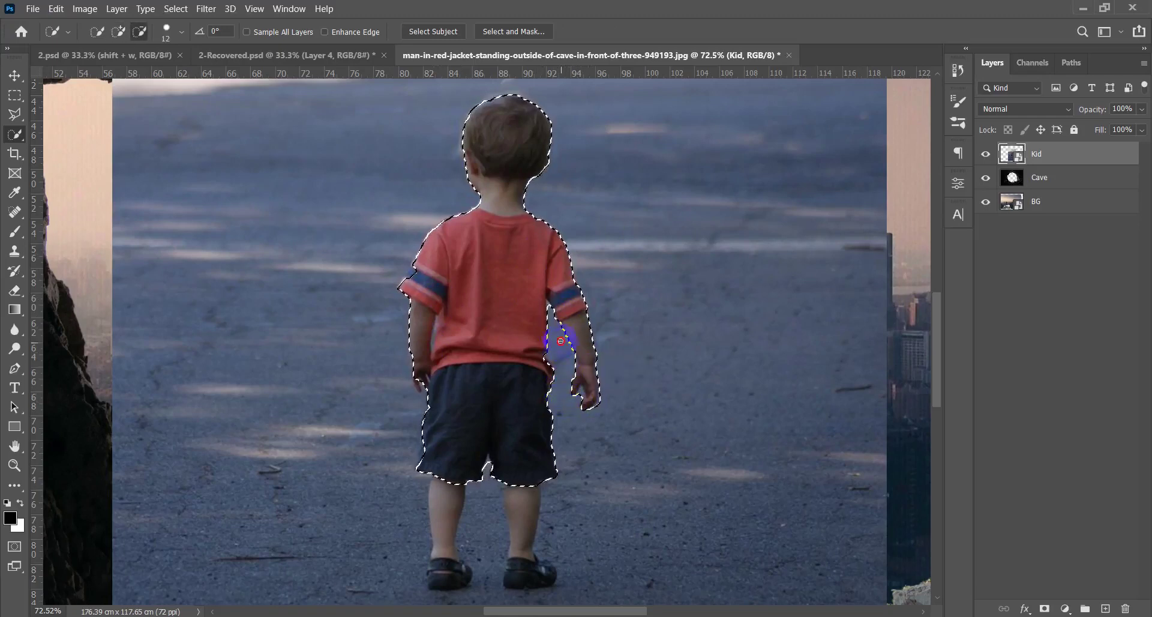
Step: Add the boy's legs and shoes to the selection and subtract the pavement between his legs
left_click_drag(507, 436, 488, 342)
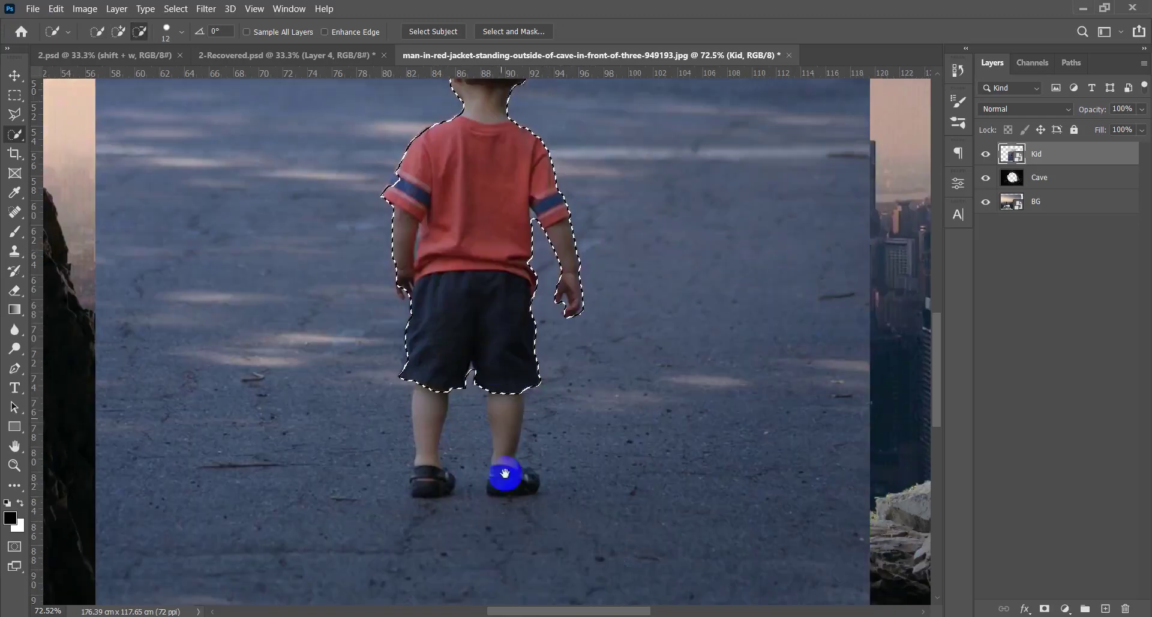
scroll(505, 480, "up", 2)
scroll(504, 496, "up", 3)
mouse_move(488, 318)
left_mouse_down()
mouse_move(506, 467)
mouse_move(555, 453)
left_mouse_up()
mouse_move(366, 317)
left_mouse_down()
mouse_move(347, 274)
mouse_move(330, 468)
mouse_move(312, 451)
left_mouse_up()
left_click_drag(411, 503, 363, 498)
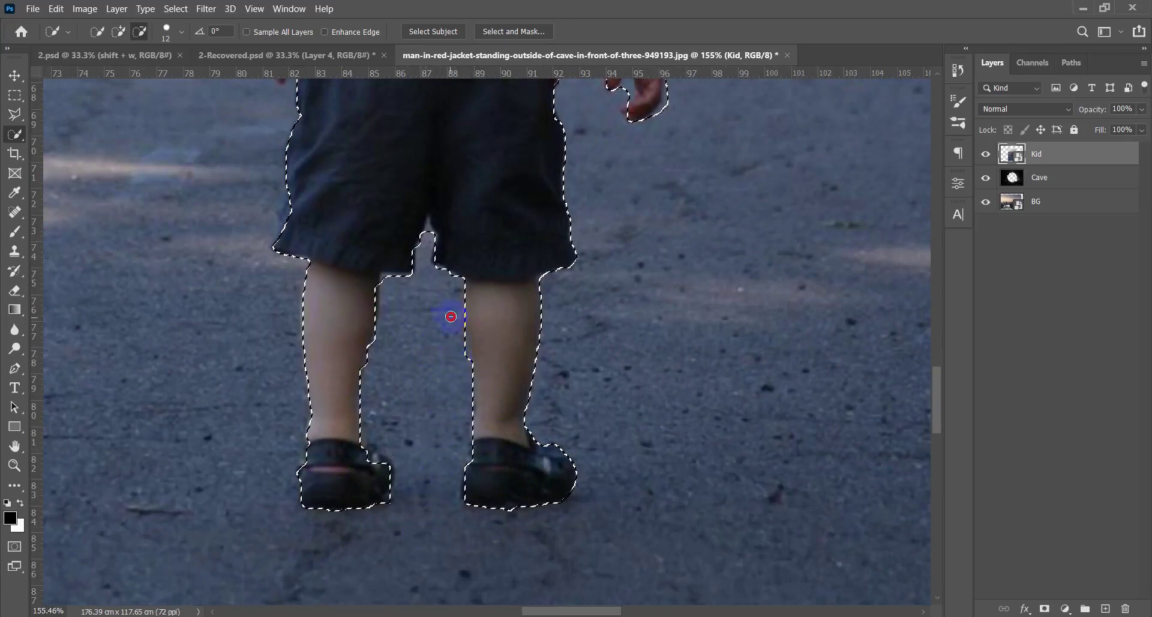
left_click(446, 307, "alt")
Step: Examine the selection outline around the boy's legs, hands, shirt and head for inaccurate edges
scroll(448, 306, "down", 5)
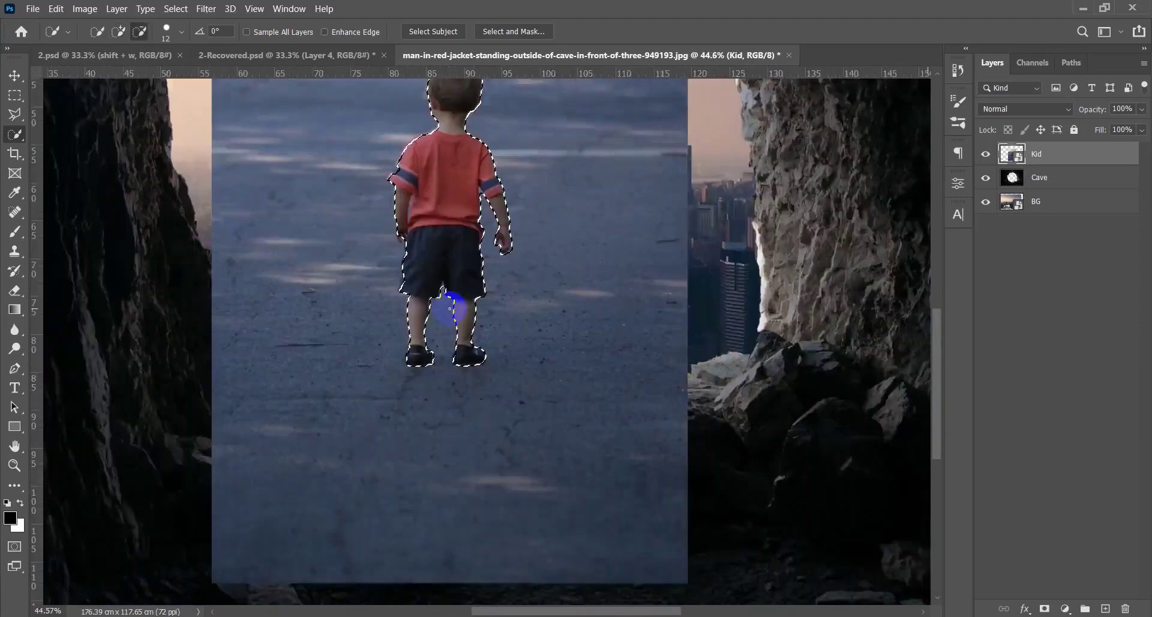
scroll(510, 444, "up", 5)
scroll(515, 414, "up", 2)
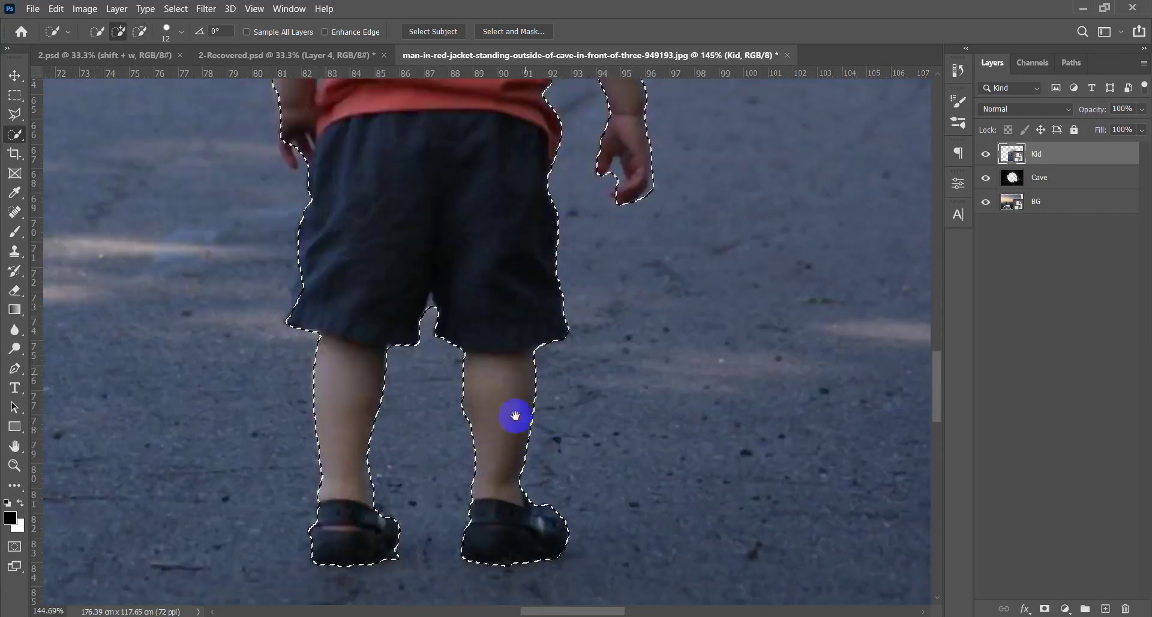
scroll(478, 528, "up", 3)
scroll(522, 415, "down", 3)
scroll(522, 416, "down", 3)
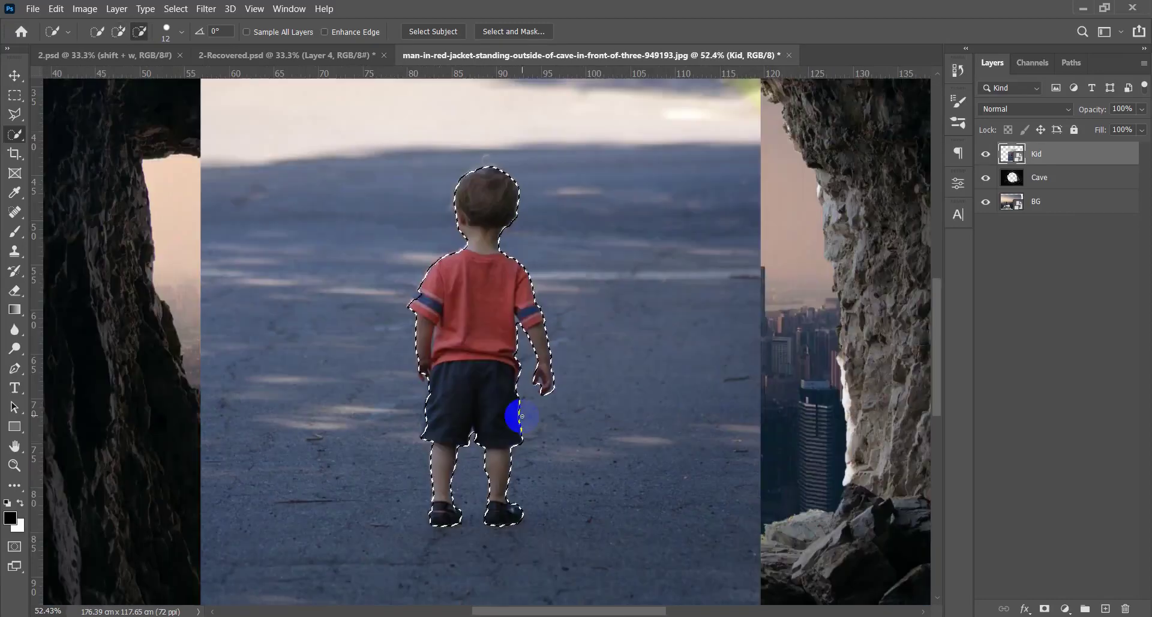
scroll(522, 415, "up", 4)
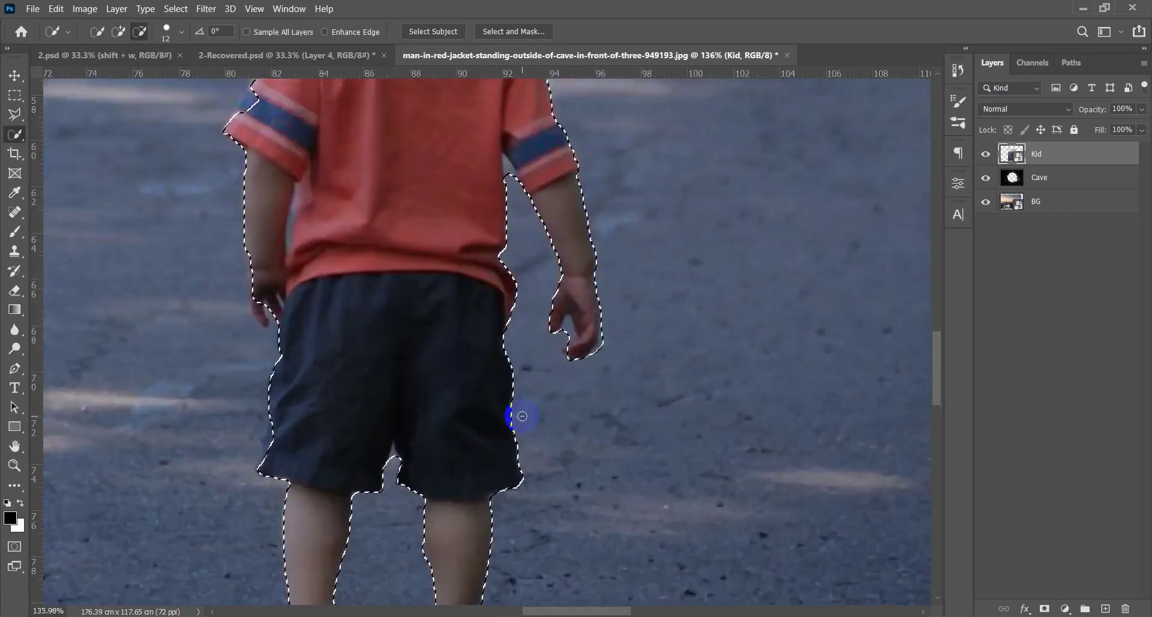
scroll(521, 416, "down", 3)
scroll(522, 415, "up", 3)
scroll(522, 415, "up", 1)
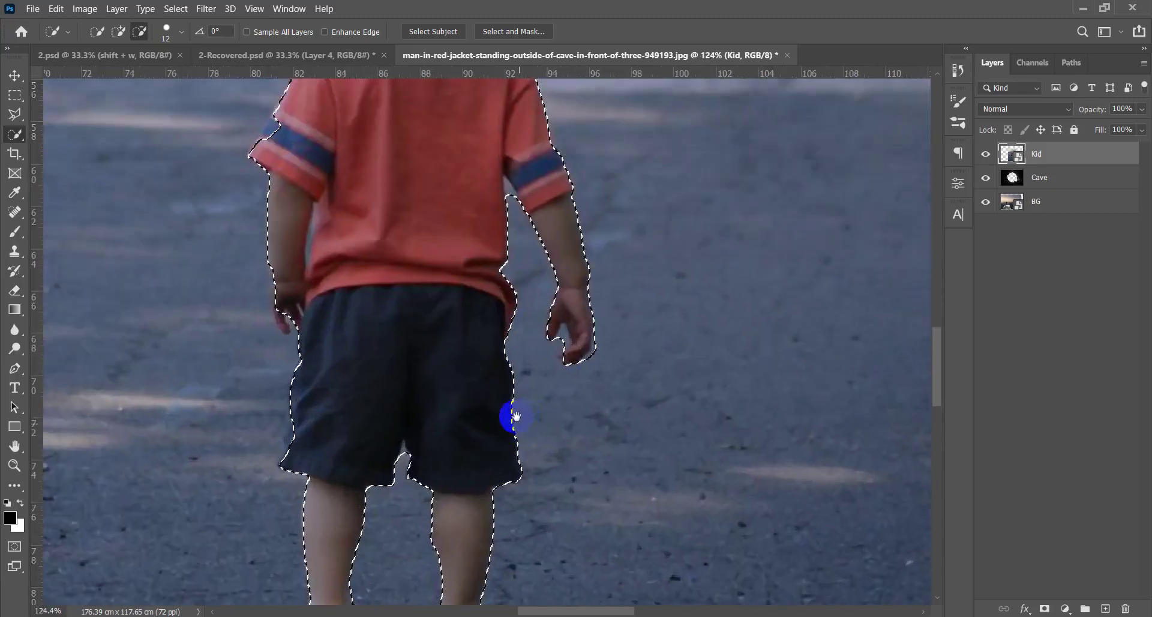
left_click_drag(514, 417, 472, 475)
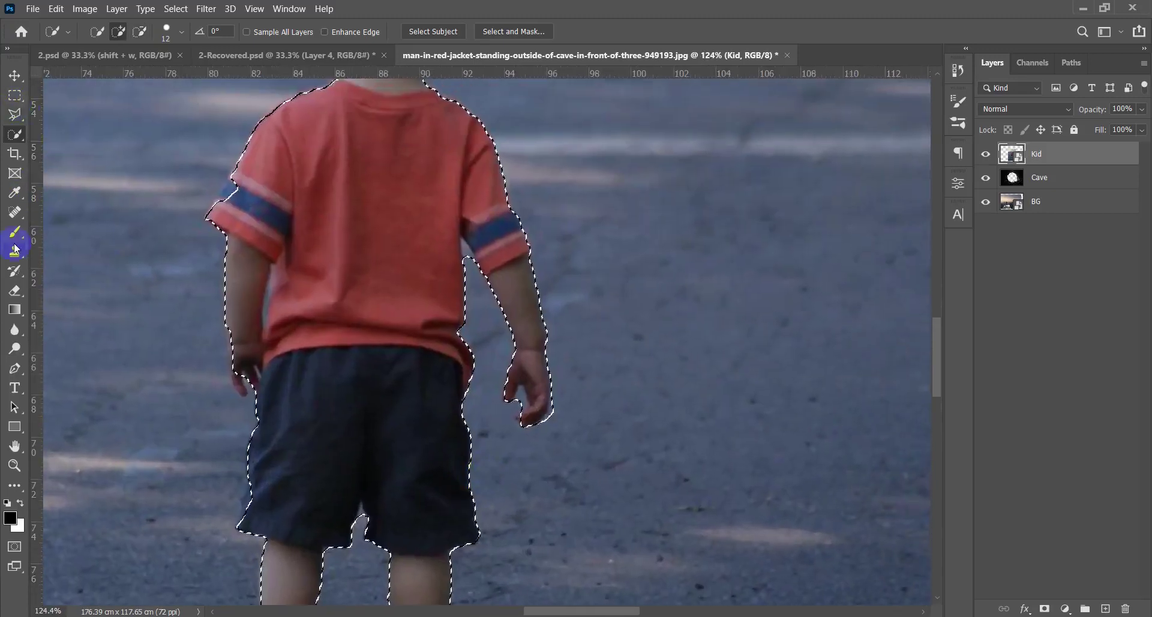
scroll(402, 341, "down", 4)
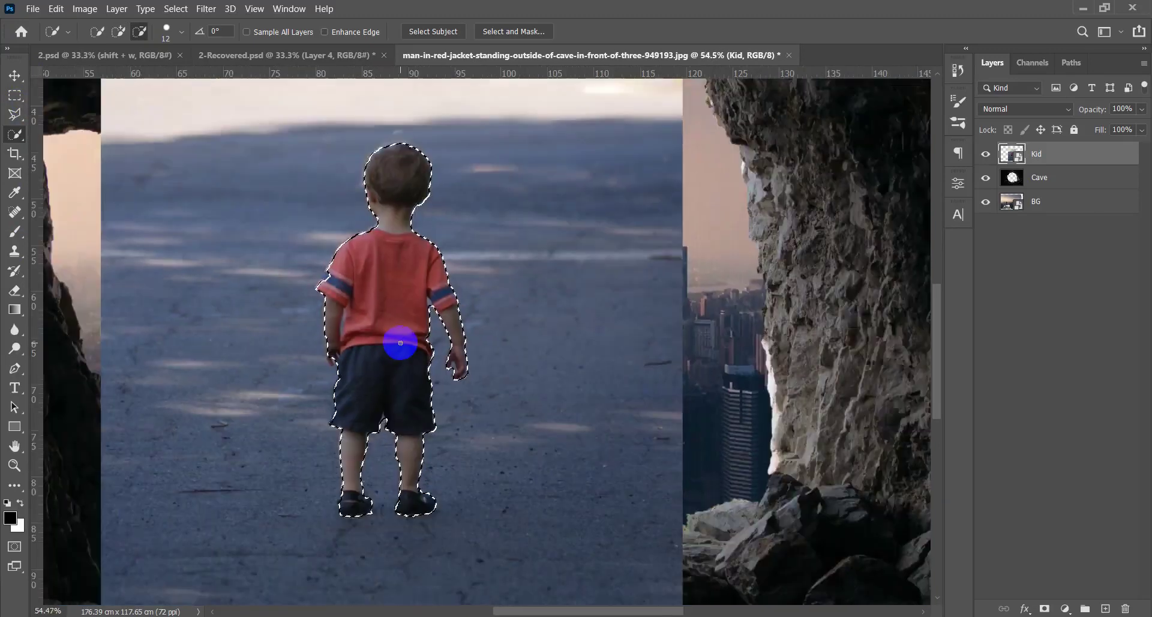
scroll(401, 341, "up", 3)
scroll(360, 269, "up", 2)
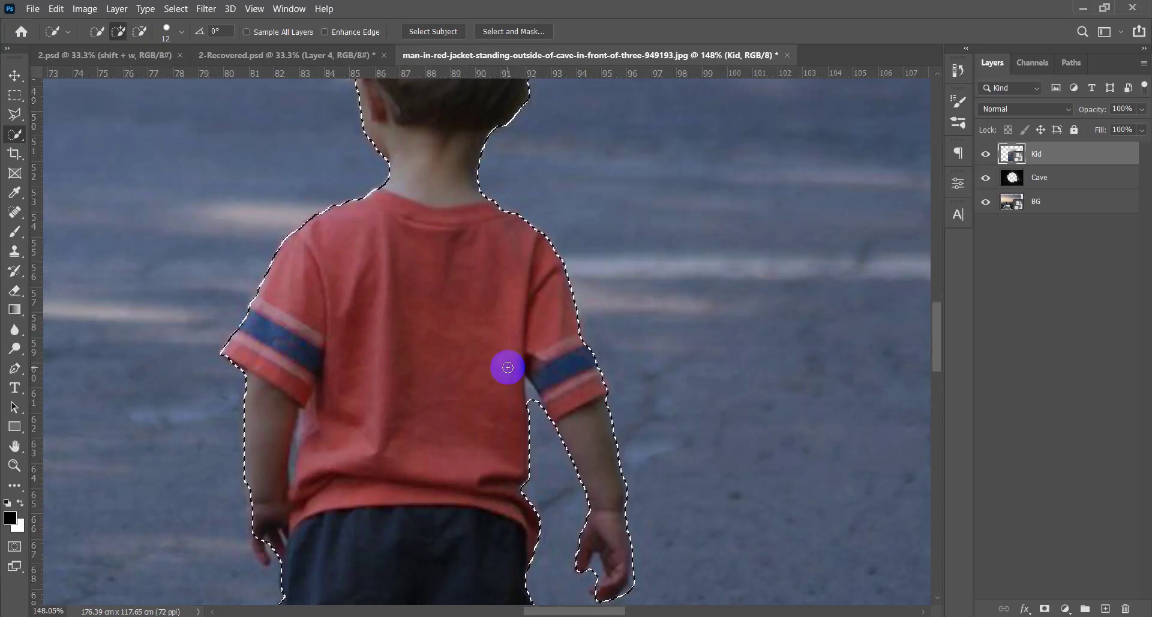
scroll(373, 352, "down", 4)
scroll(452, 334, "up", 3)
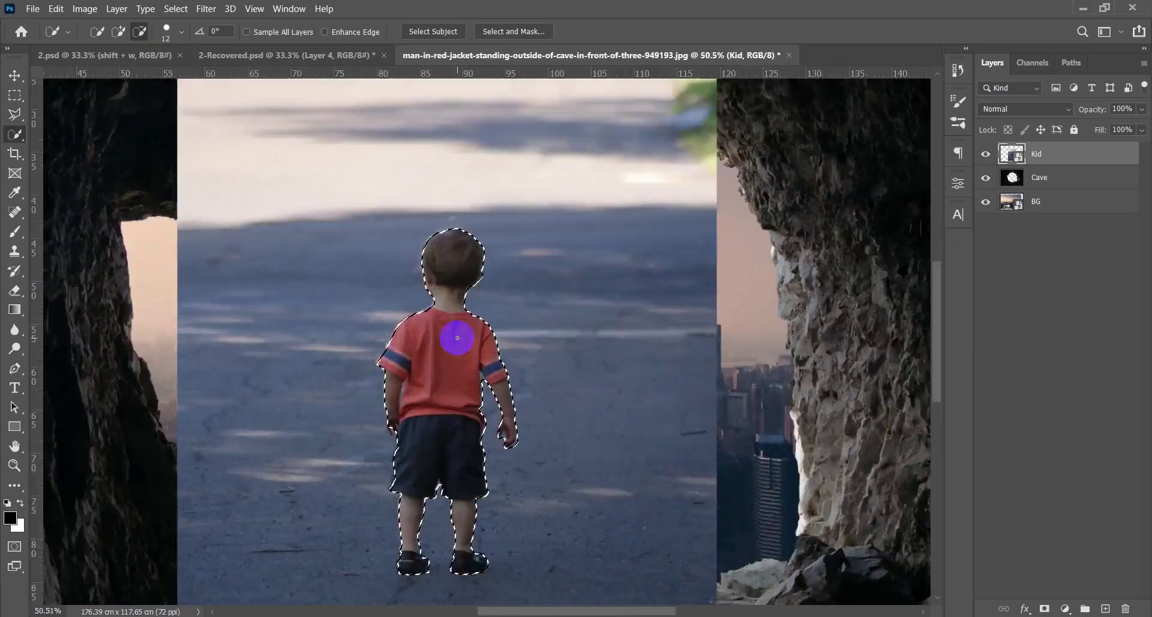
scroll(528, 282, "down", 2)
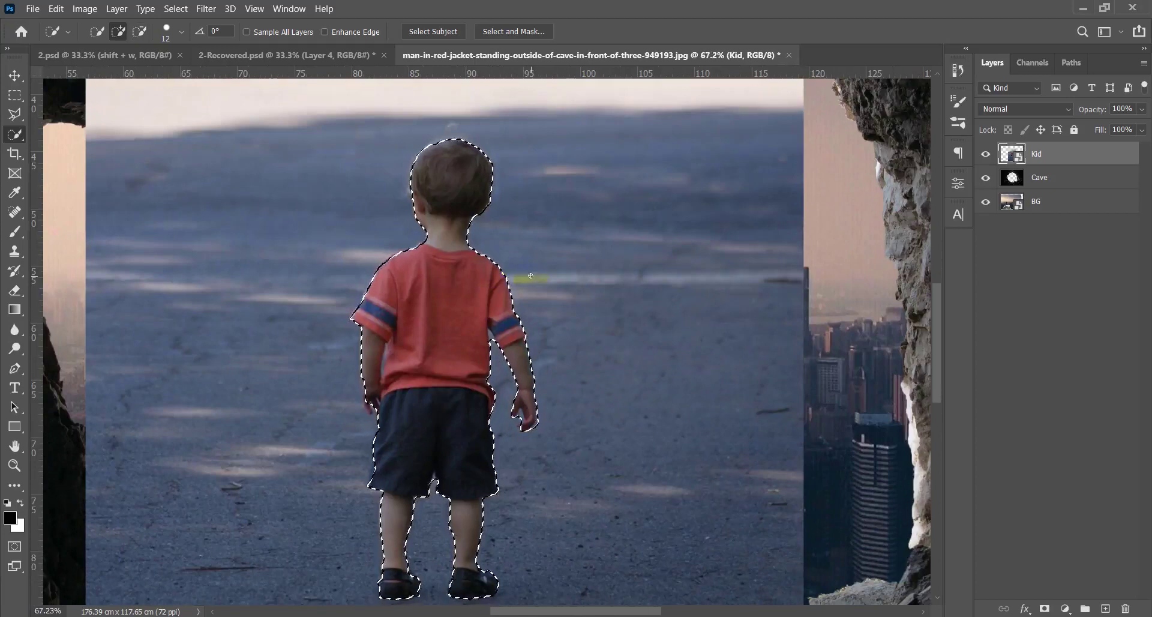
scroll(531, 275, "up", 5)
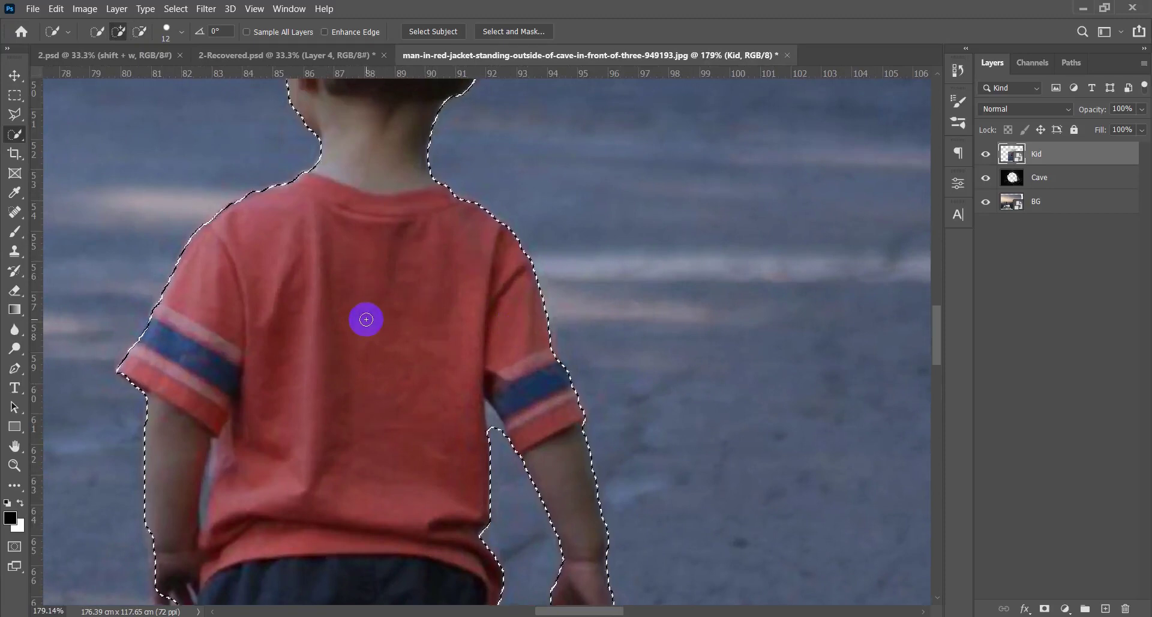
Step: Subtract the small background gap under the boy's right sleeve from the selection with the Polygonal Lasso
key("l")
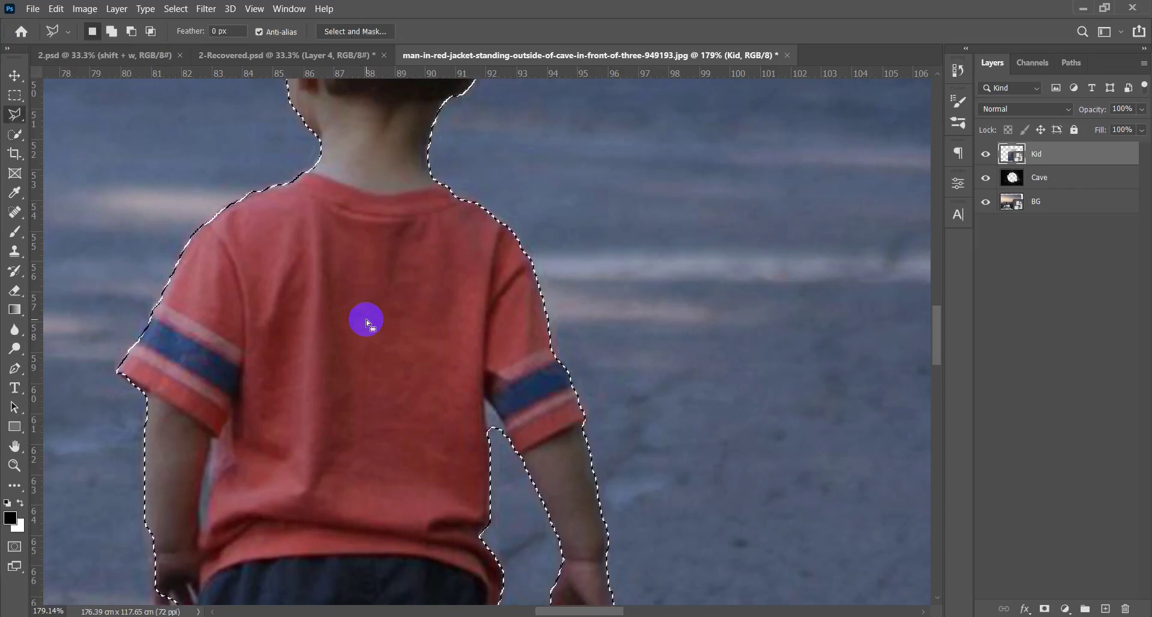
scroll(433, 420, "up", 5)
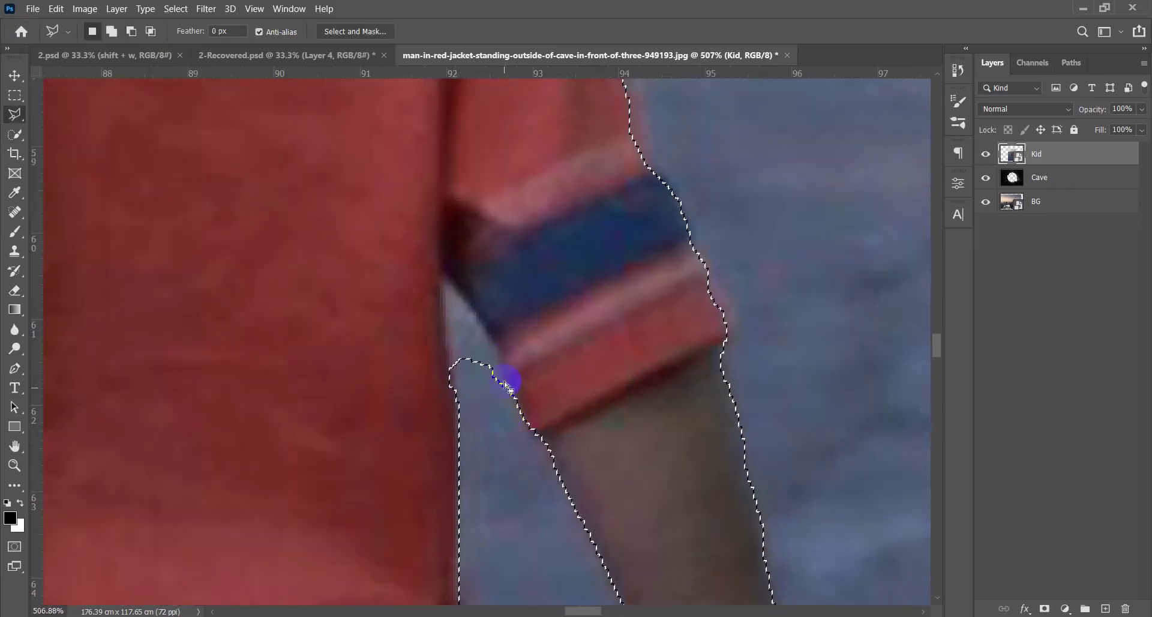
left_click(528, 436, "alt")
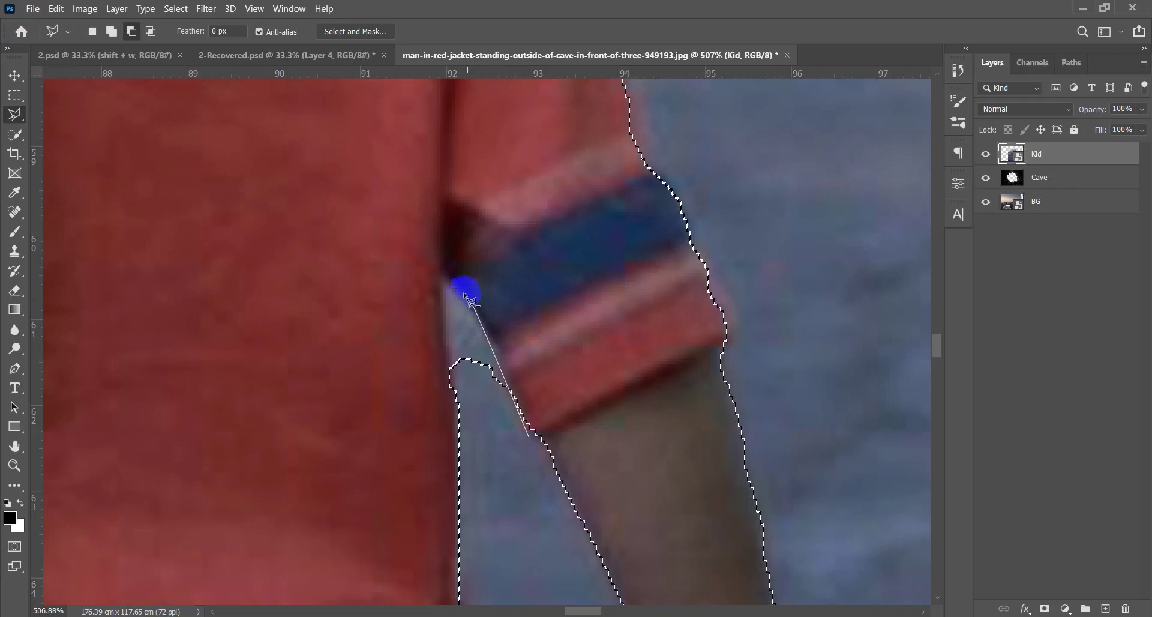
double_click(492, 491)
scroll(492, 491, "down", 10)
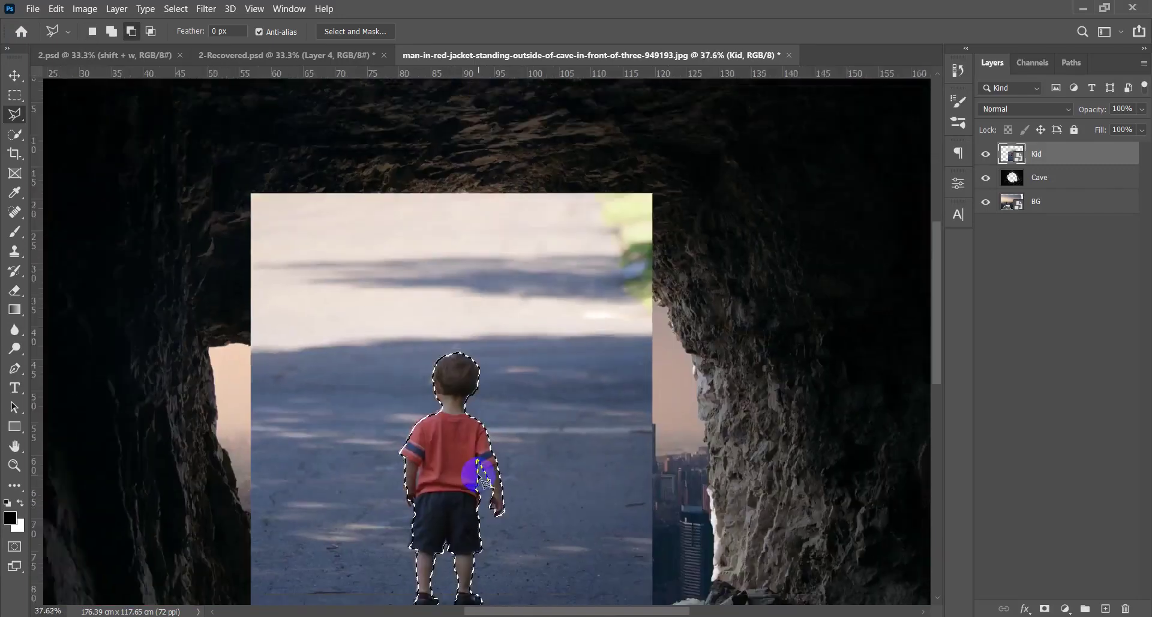
Step: Invert the selection and try to delete the pavement around the boy on the Kid layer
scroll(480, 477, "down", 3)
scroll(501, 450, "up", 4)
scroll(502, 457, "down", 5)
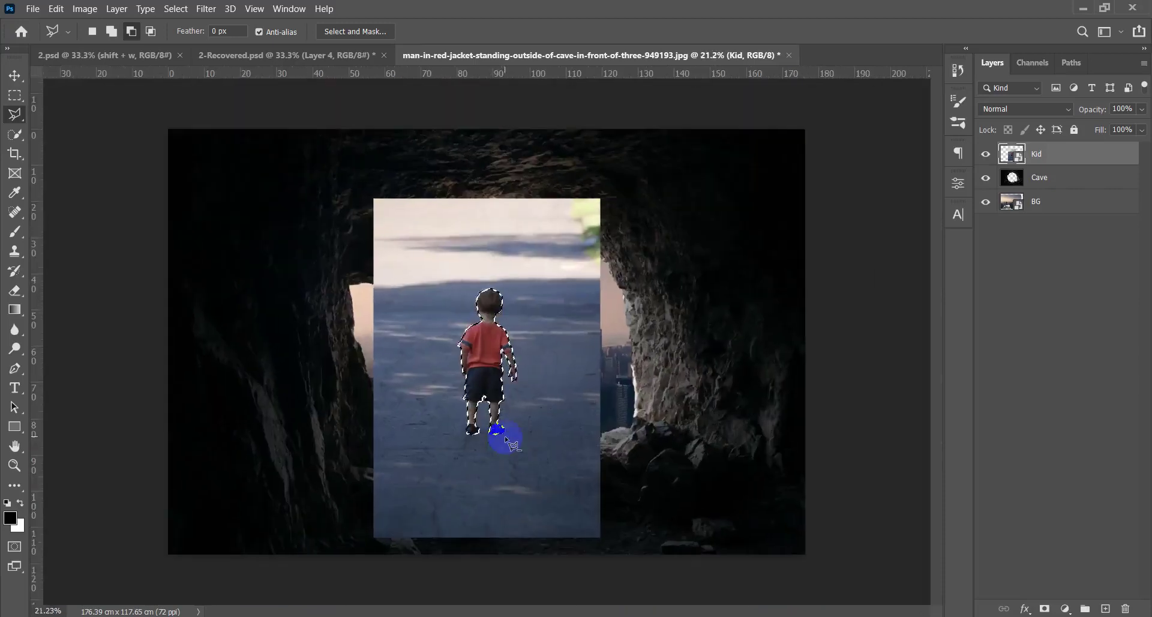
key("v")
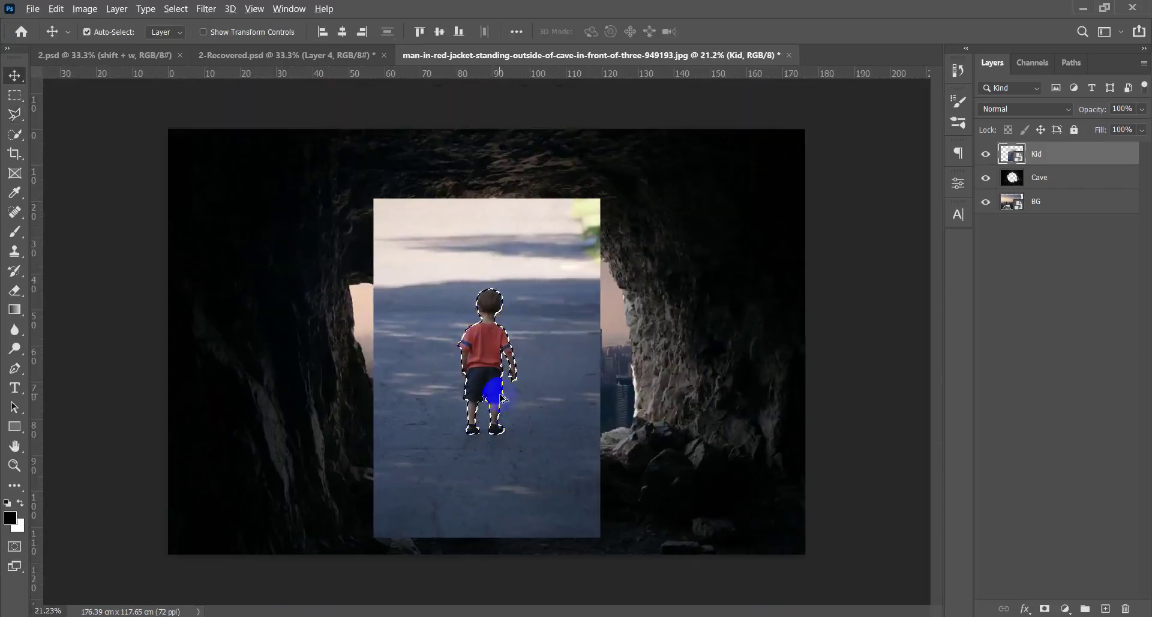
scroll(498, 393, "up", 2)
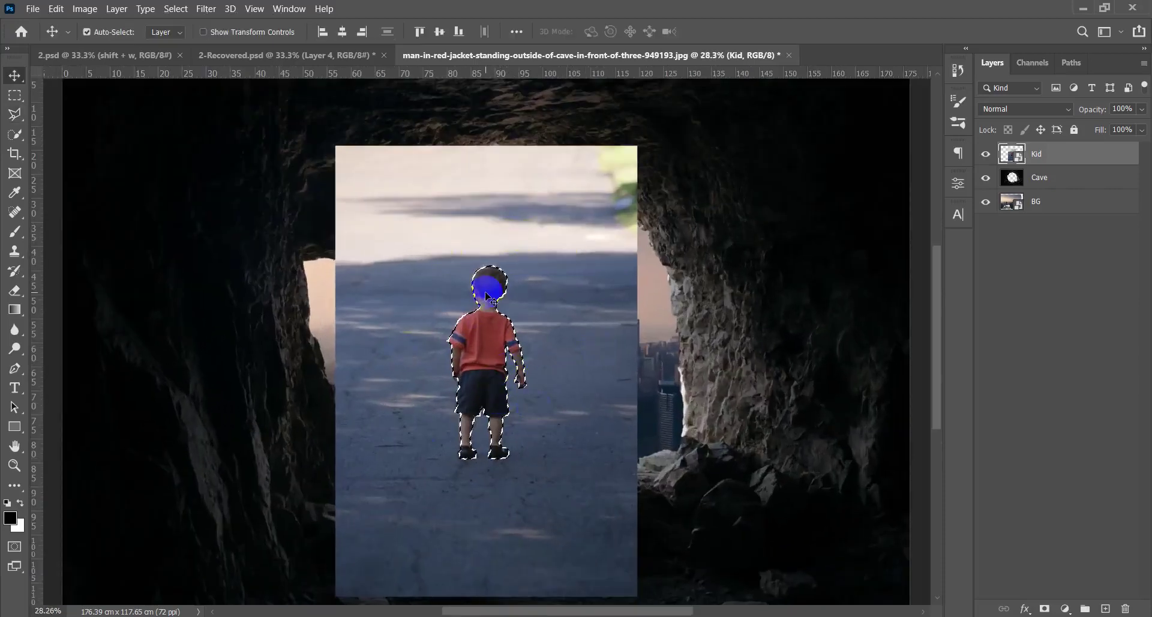
scroll(495, 295, "down", 2)
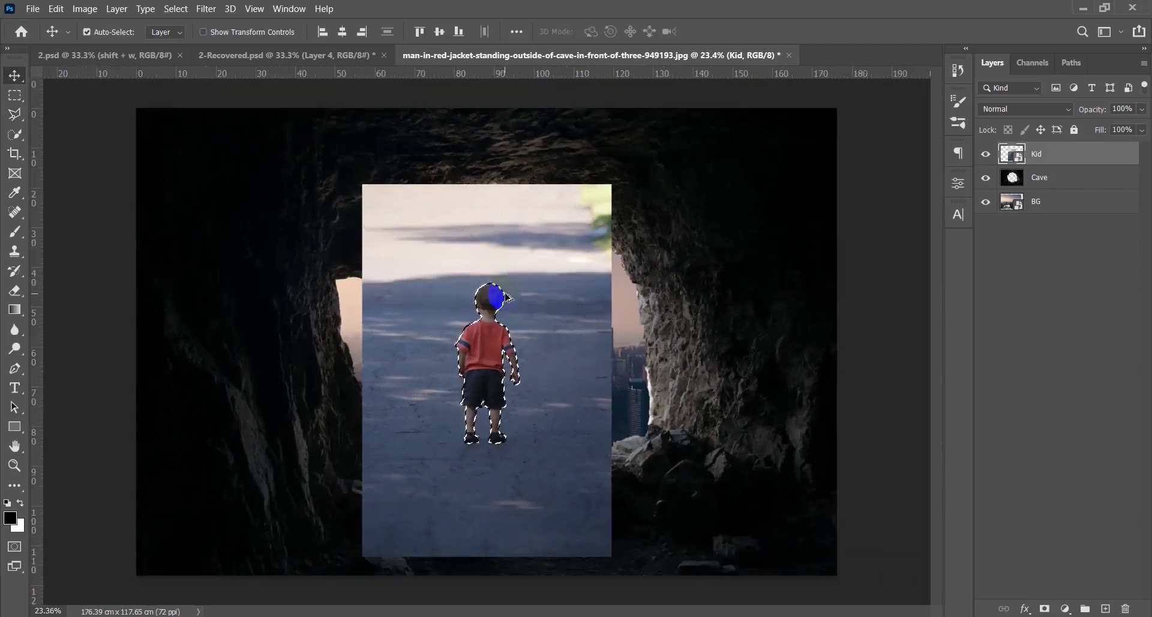
key("ctrl+a")
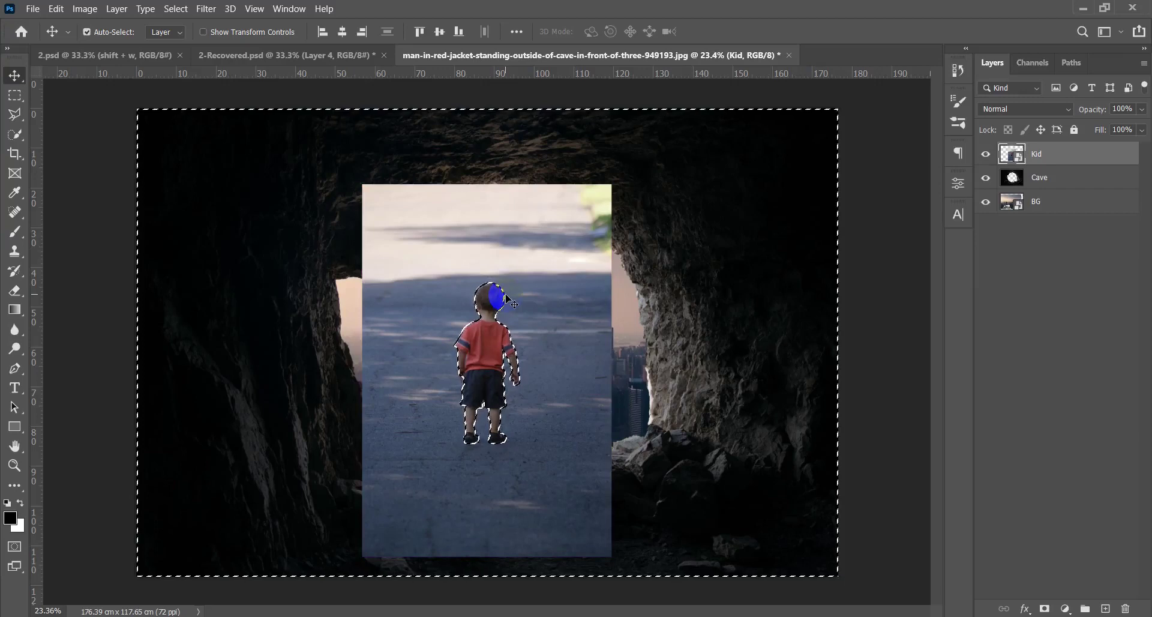
key("Delete")
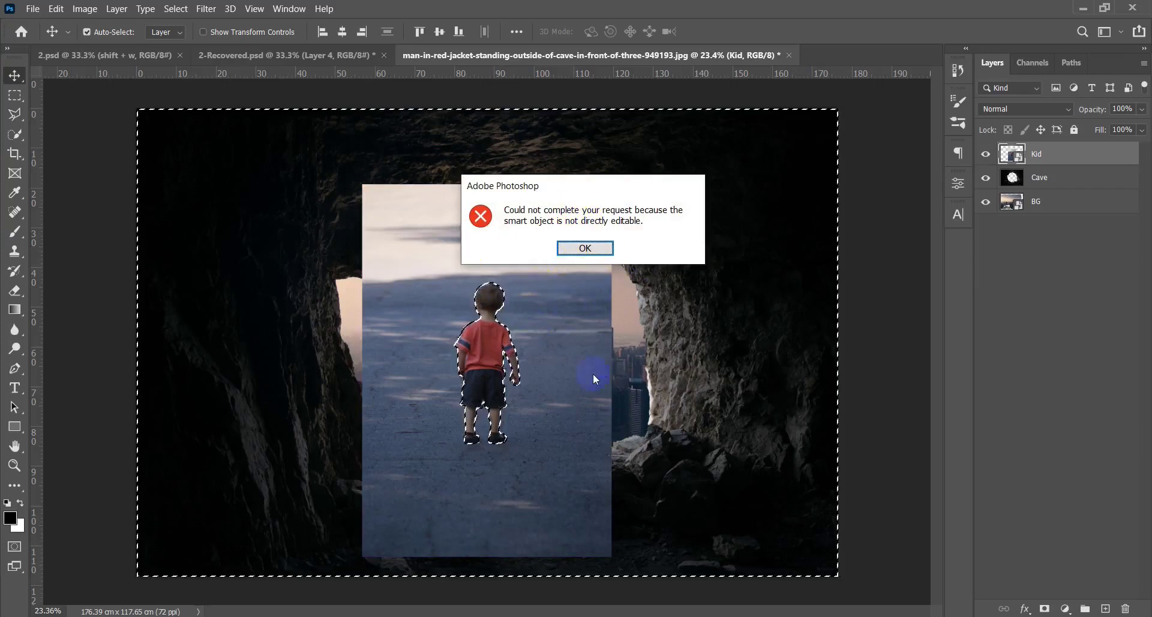
left_click(569, 249)
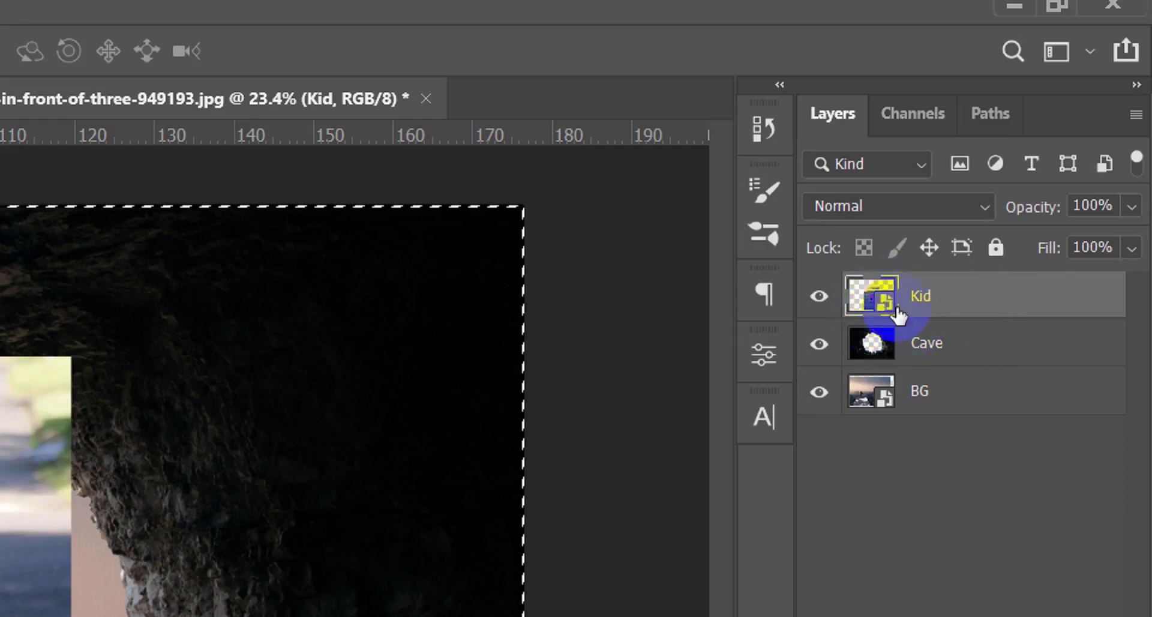
Step: Rasterize the Kid smart object layer, keeping the inverted selection active
right_click(973, 308)
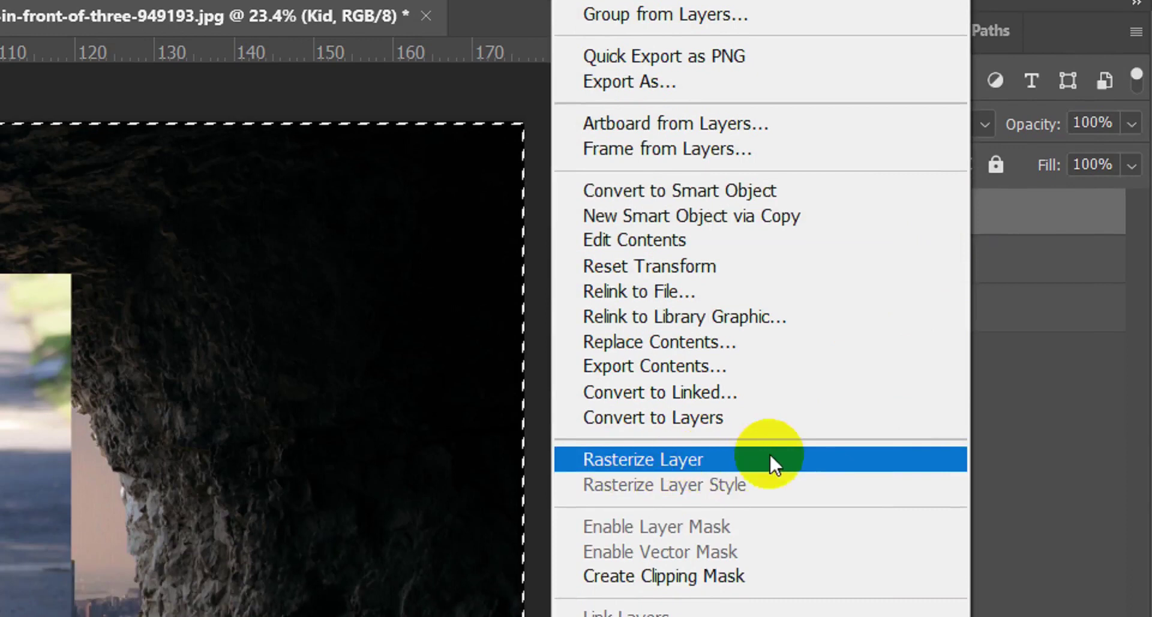
left_click(769, 459)
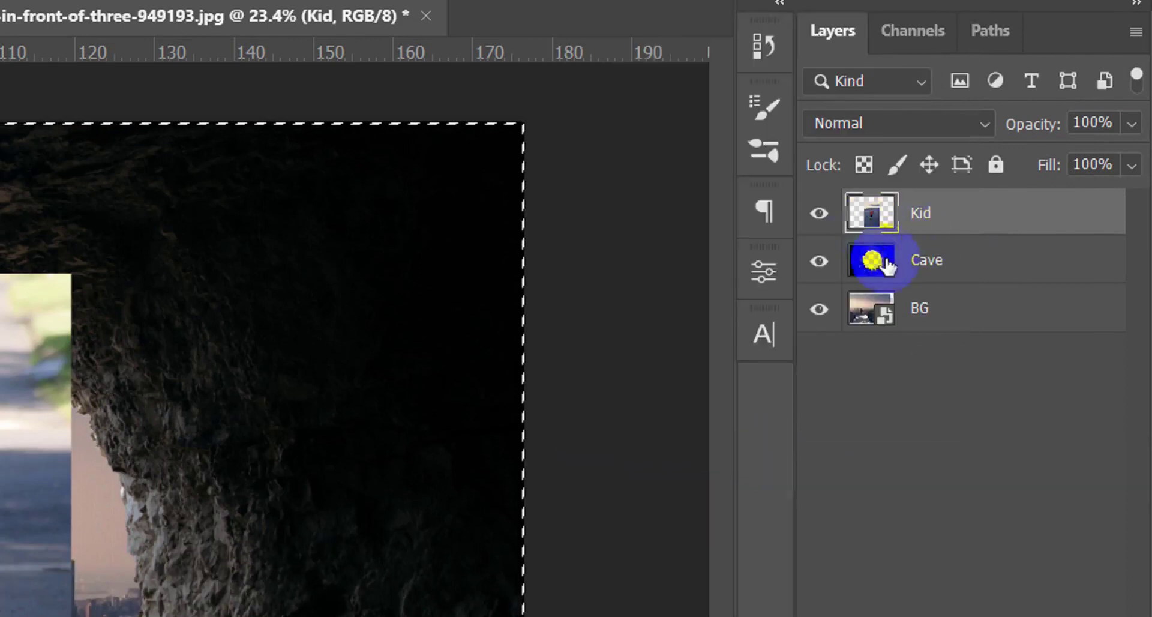
left_click(885, 214, "ctrl")
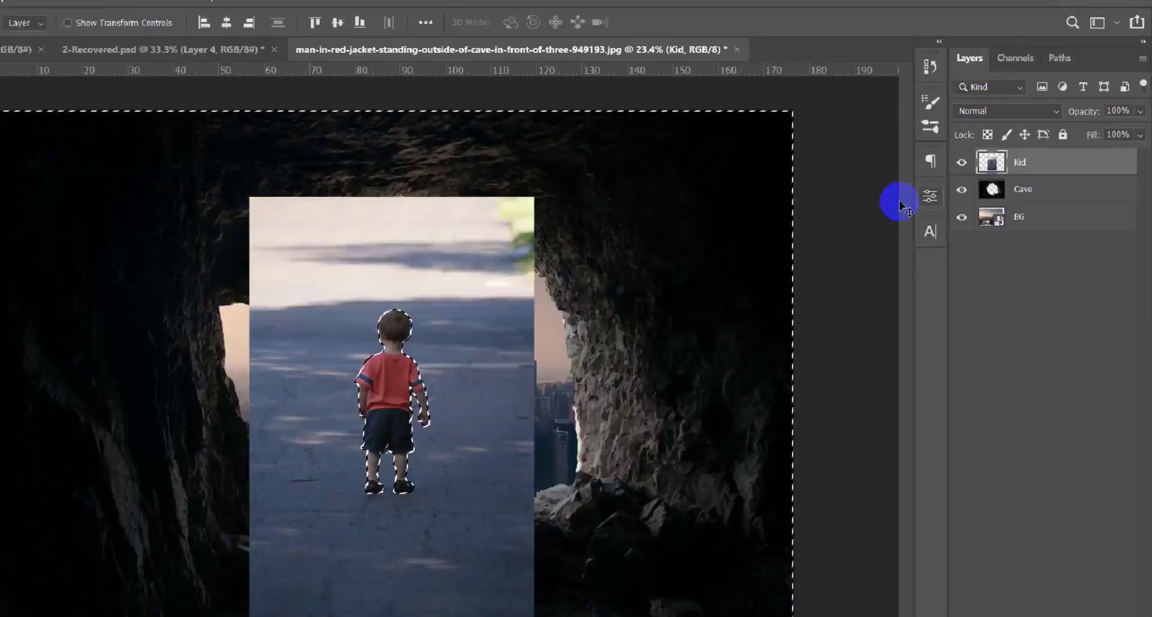
left_click(469, 366)
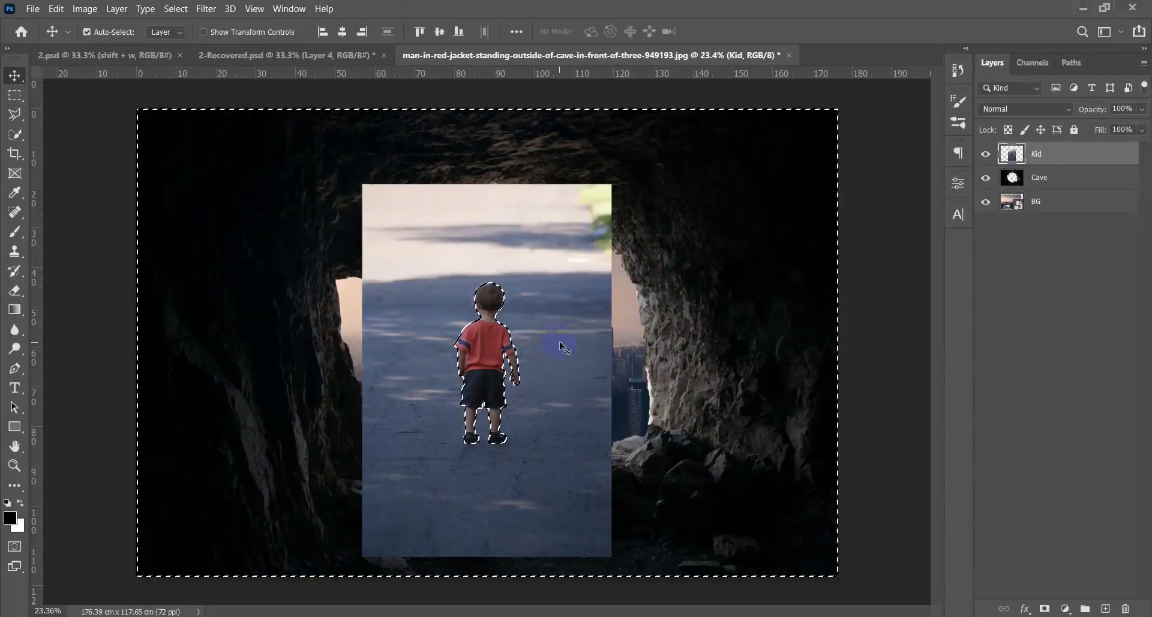
Step: Delete the pavement surrounding the boy from the Kid layer and deselect
key("Delete")
key("ctrl+d")
scroll(551, 410, "up", 2)
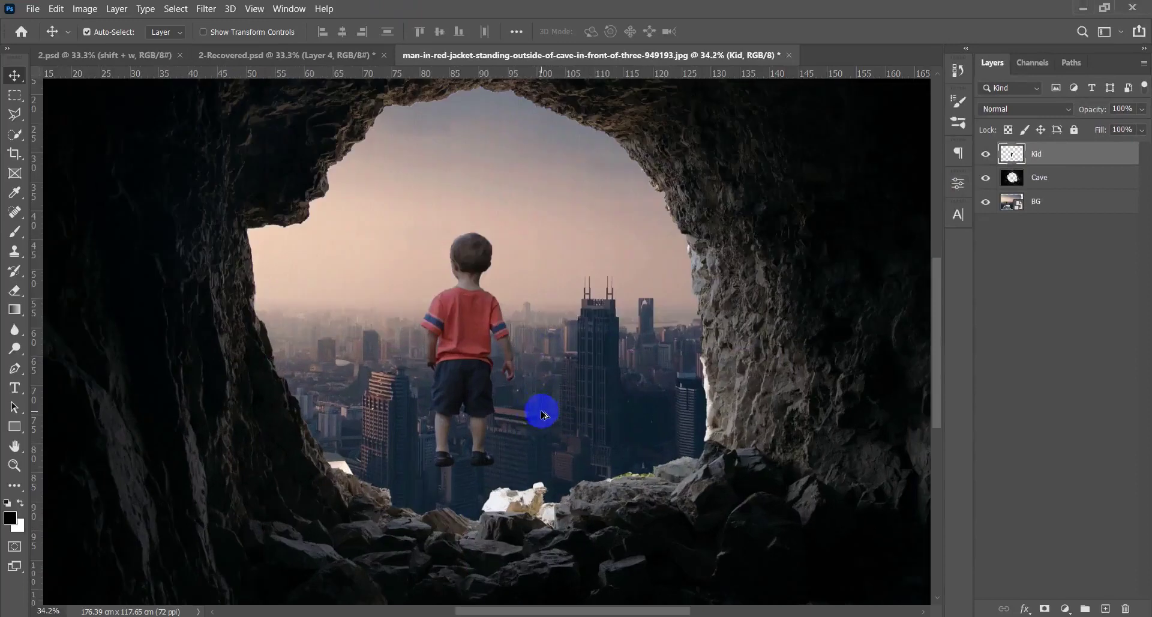
Step: Move the boy down onto the rocks at the cave mouth and scale him to about 81.5% with Free Transform
left_click_drag(463, 364, 501, 440)
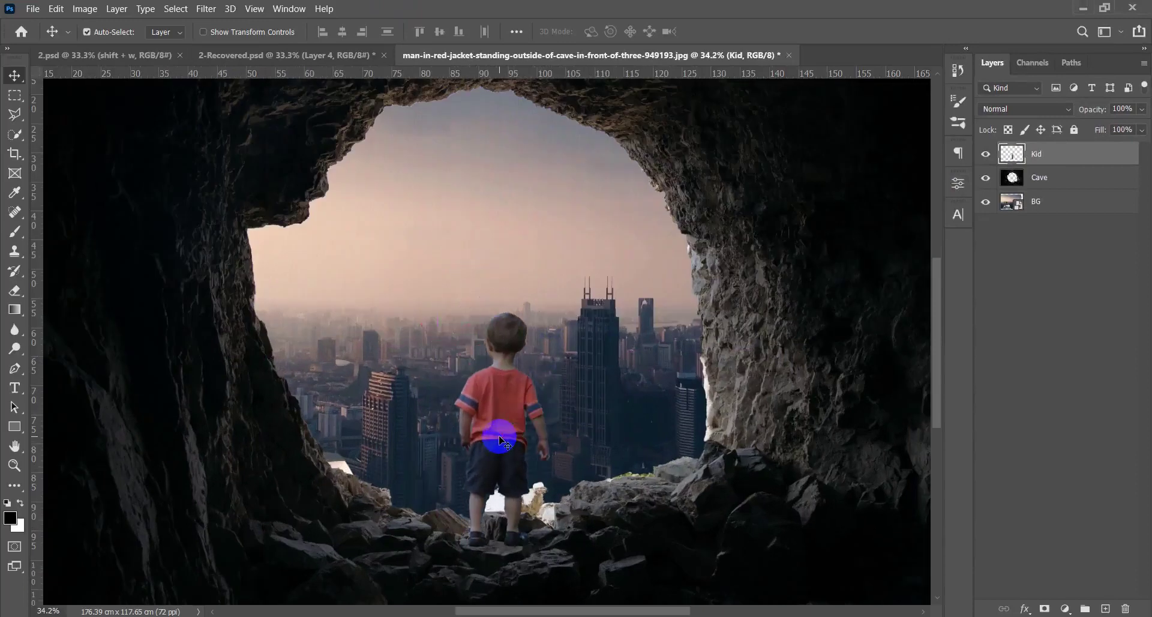
key("ctrl+t")
left_click_drag(551, 315, 531, 356)
mouse_move(490, 448)
left_mouse_down()
mouse_move(491, 393)
mouse_move(484, 437)
mouse_move(506, 583)
mouse_move(488, 535)
mouse_move(487, 451)
left_mouse_up()
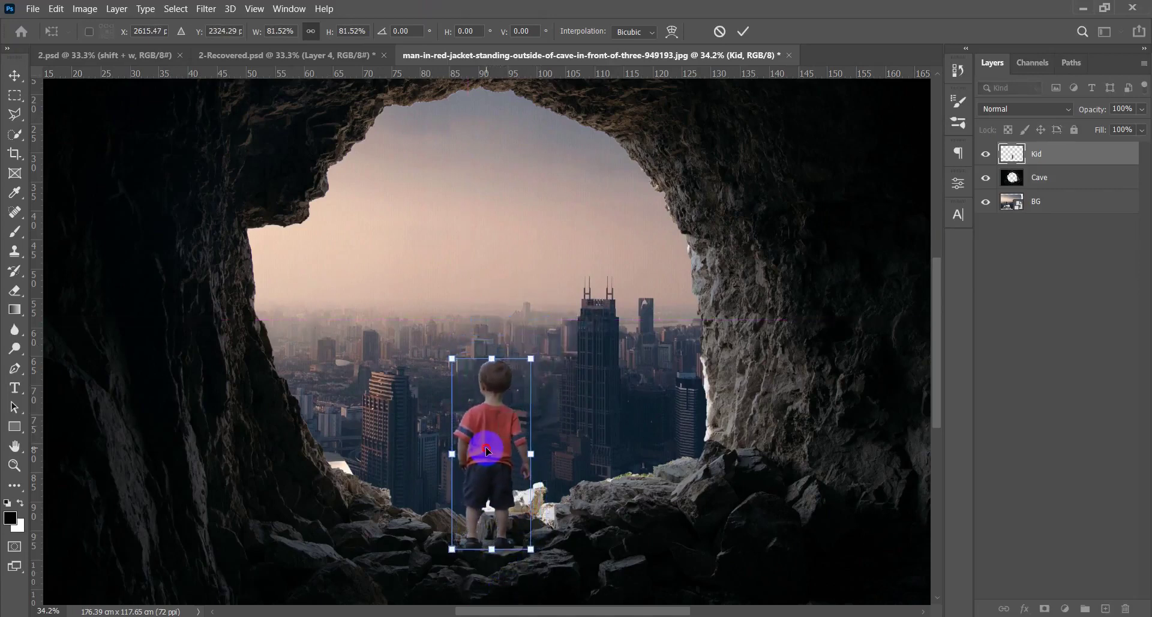
key("Return")
scroll(503, 533, "up", 6)
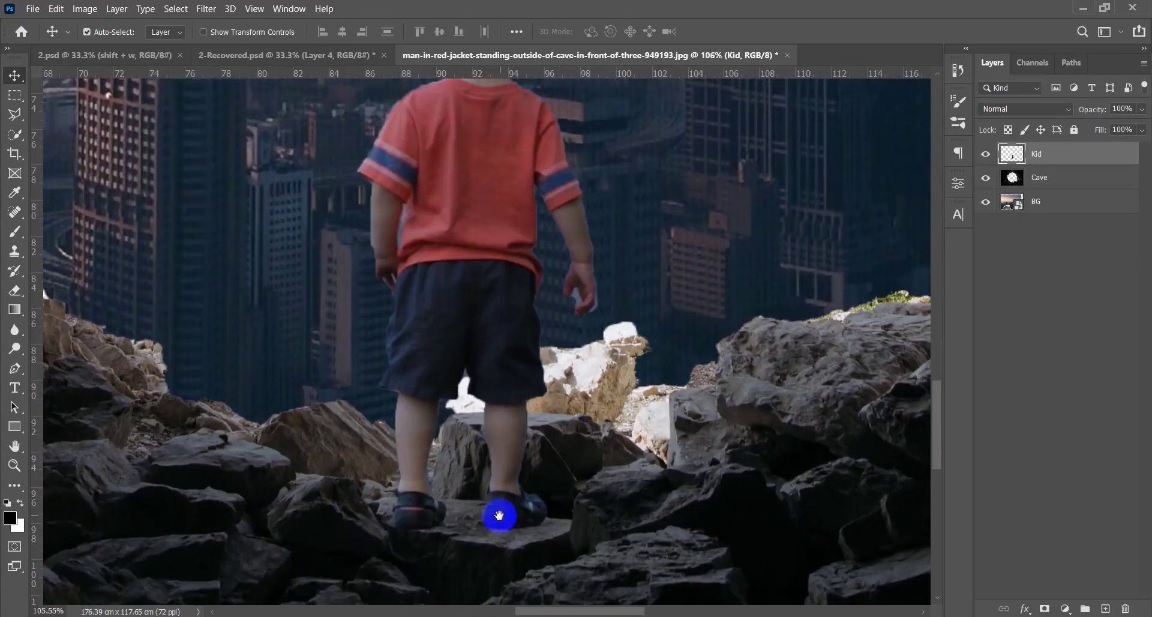
scroll(480, 297, "down", 4)
left_click_drag(488, 308, 504, 380)
scroll(498, 348, "up", 2)
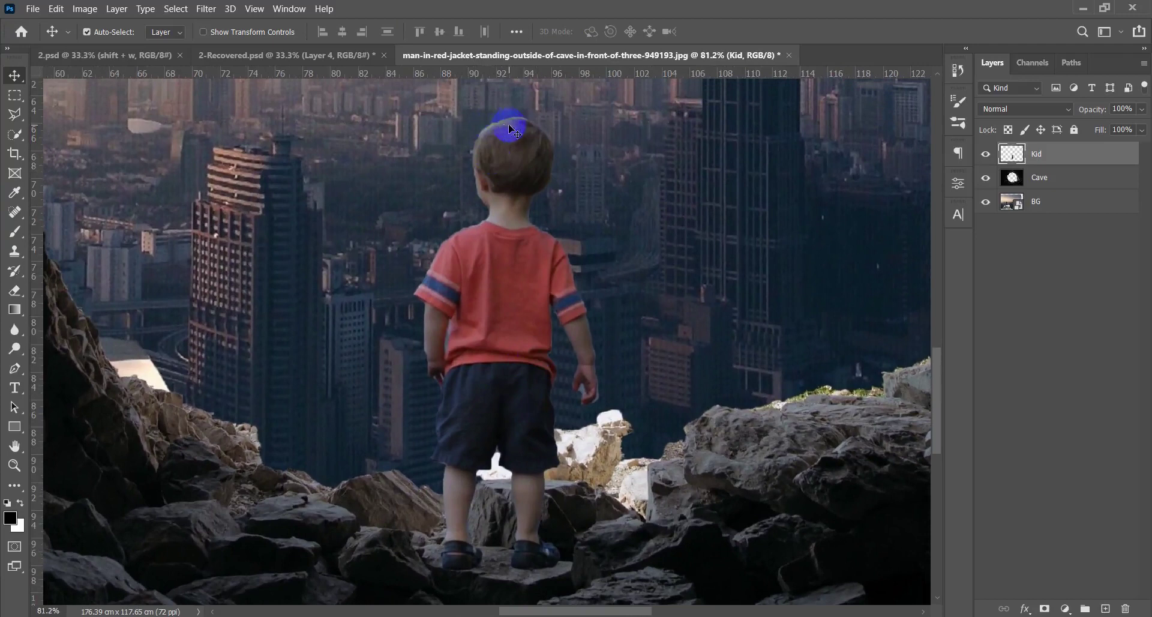
scroll(422, 336, "down", 5)
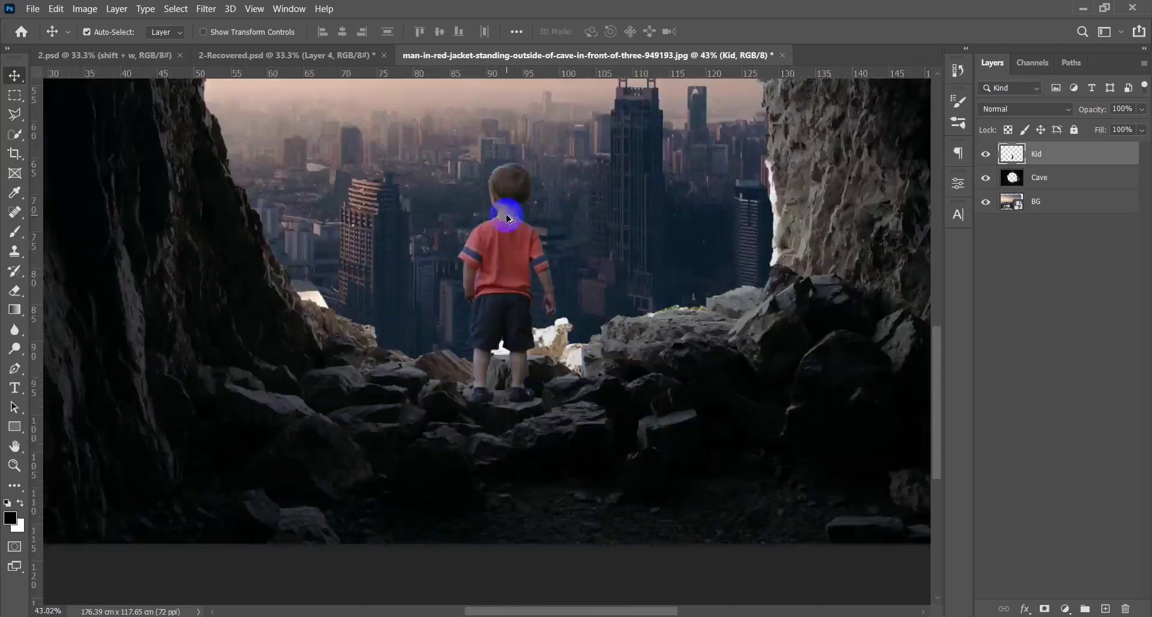
Step: Place the soccer ball image file in the cave composite, scaled to 148.09% and positioned above and to the right of the boy
left_click(1083, 8)
left_click_drag(337, 177, 610, 403)
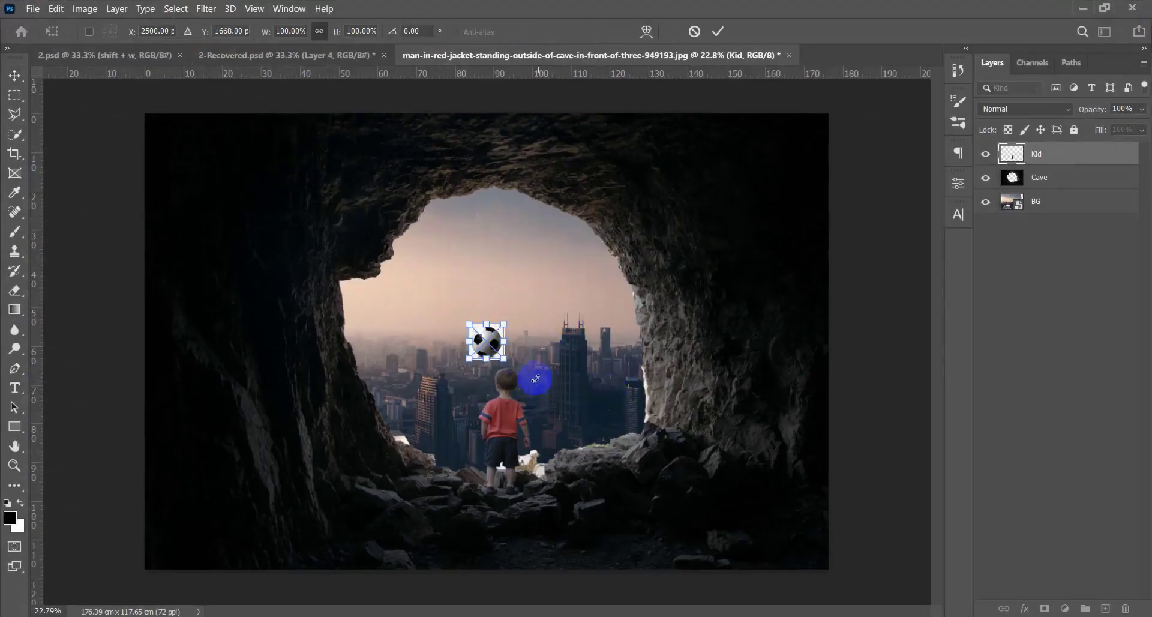
left_click_drag(507, 362, 552, 348)
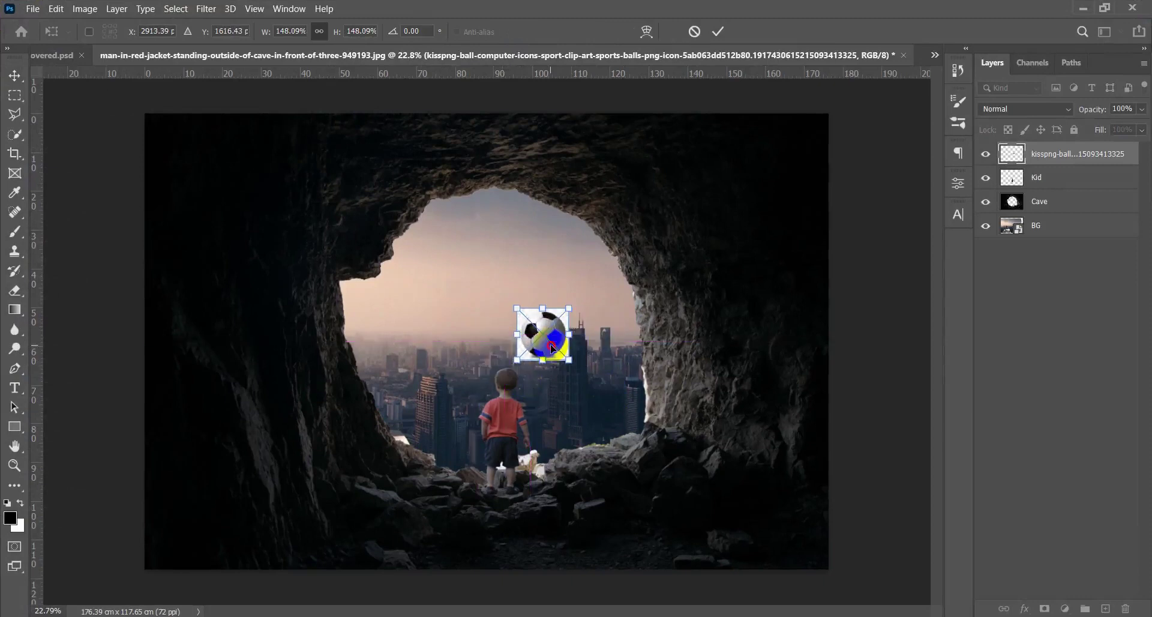
key("Return")
Step: Rasterize the placed soccer ball layer and rename it Ball
scroll(567, 353, "up", 3)
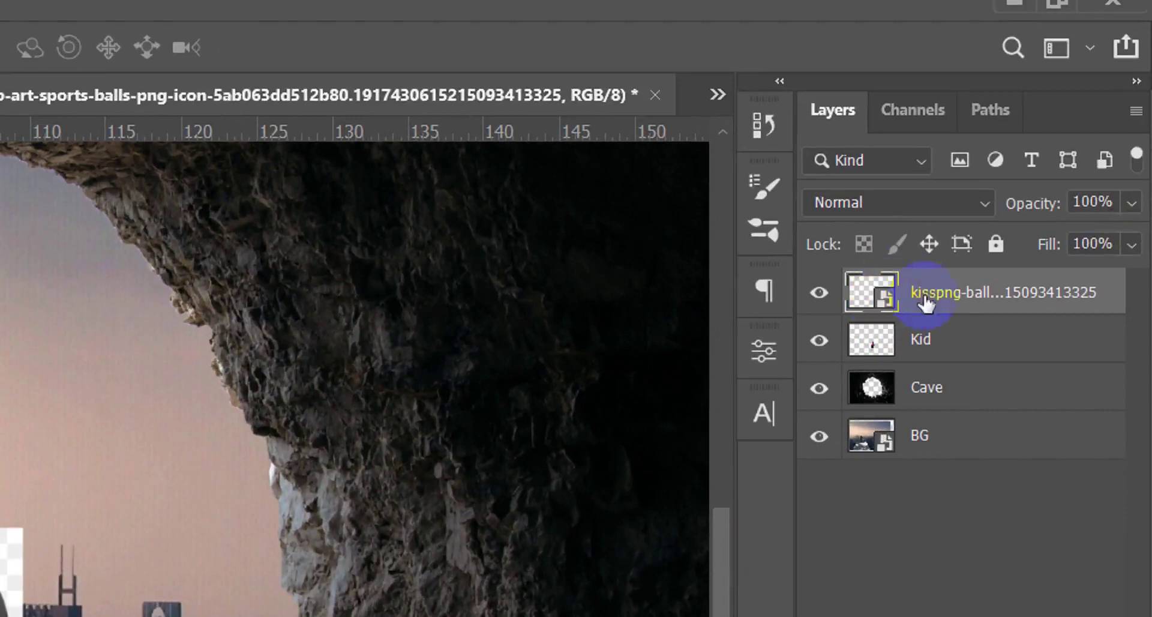
right_click(960, 293)
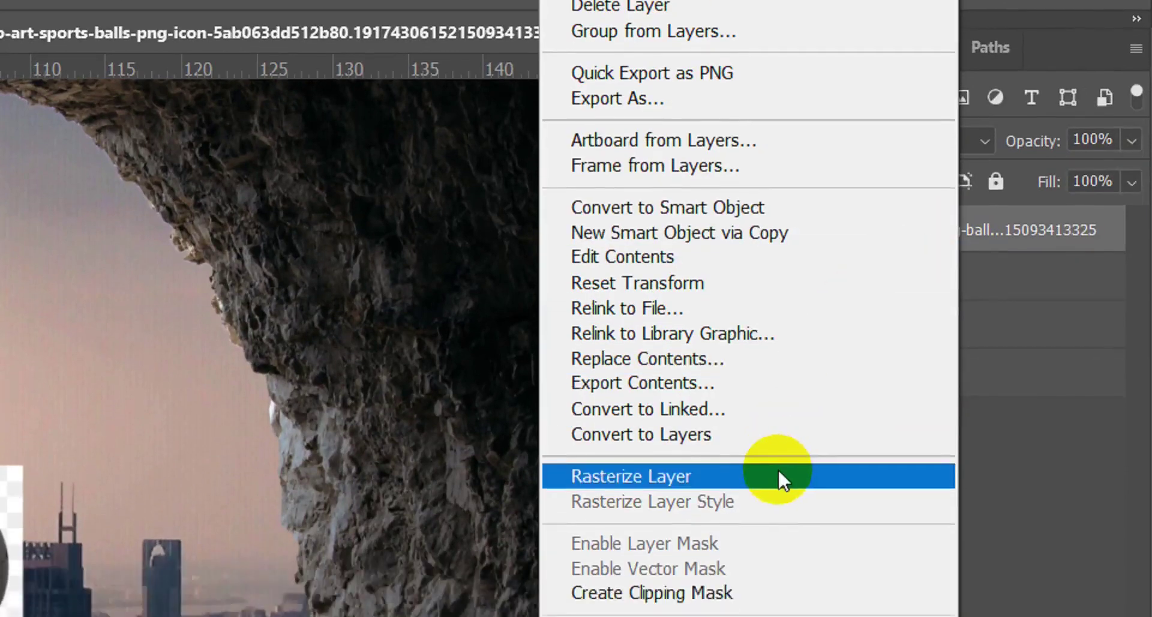
left_click(778, 477)
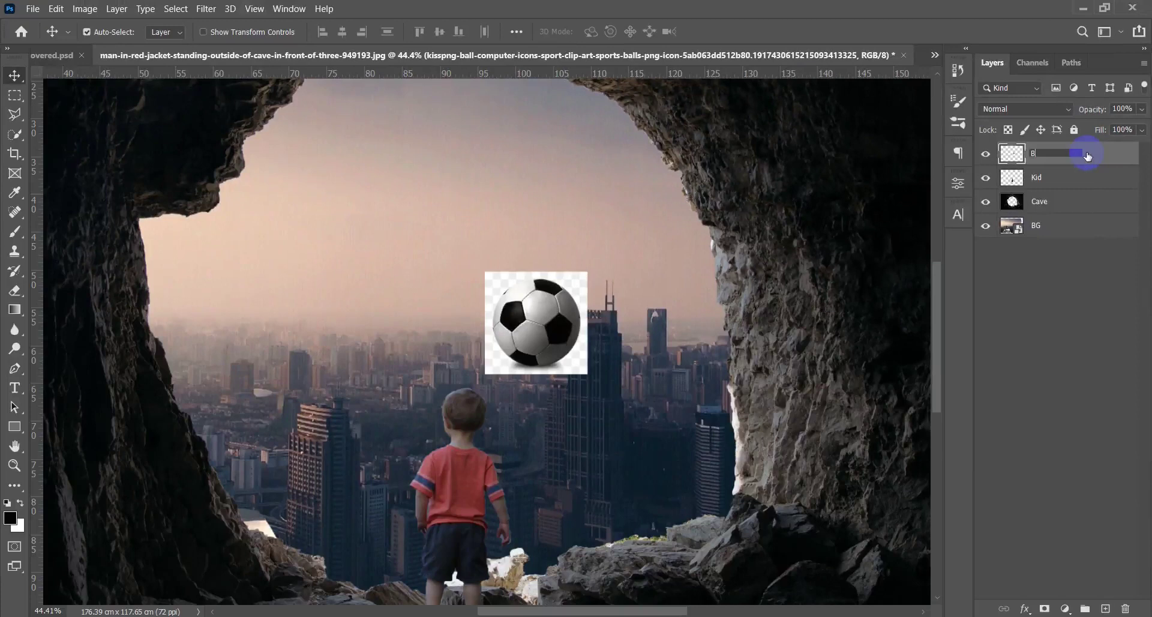
type("ll")
key("Return")
Step: Outline the soccer ball with a circular selection using the Elliptical Marquee tool
left_click_drag(525, 327, 520, 329)
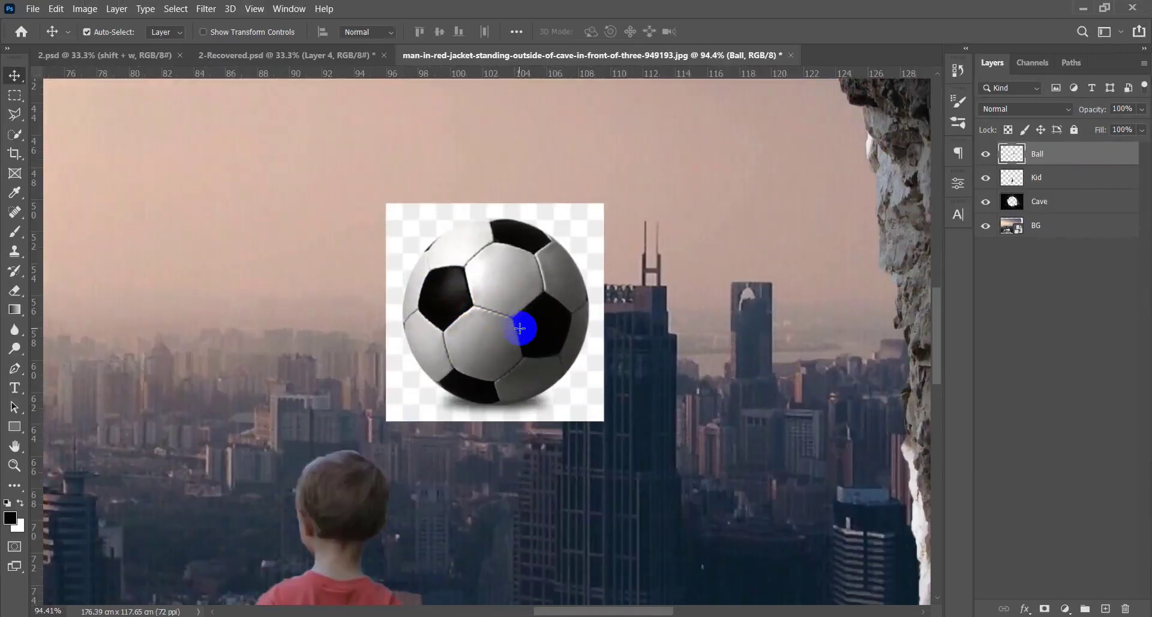
key("m")
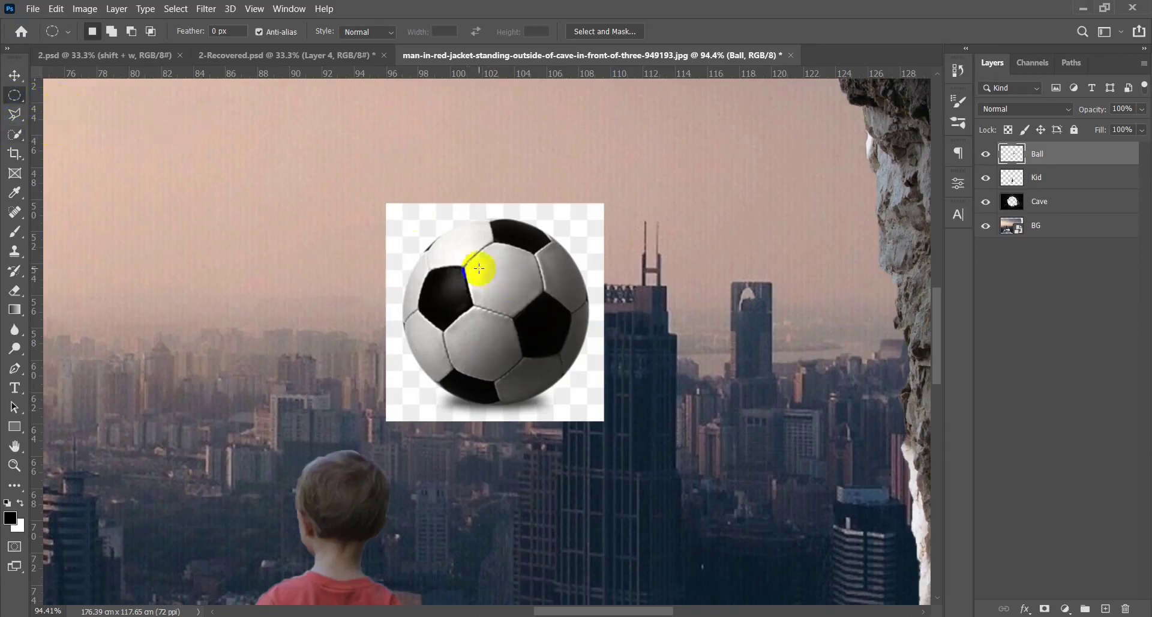
left_click_drag(444, 250, 607, 404)
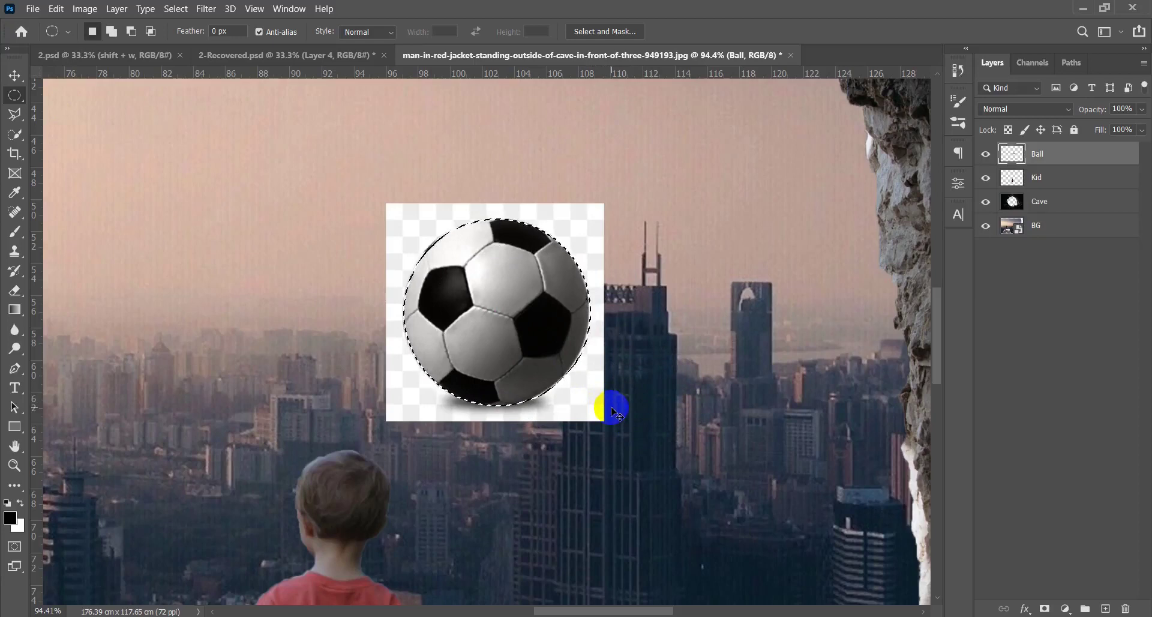
Step: Invert the circular selection, delete the checkered background around the ball and deselect
scroll(613, 406, "down", 5)
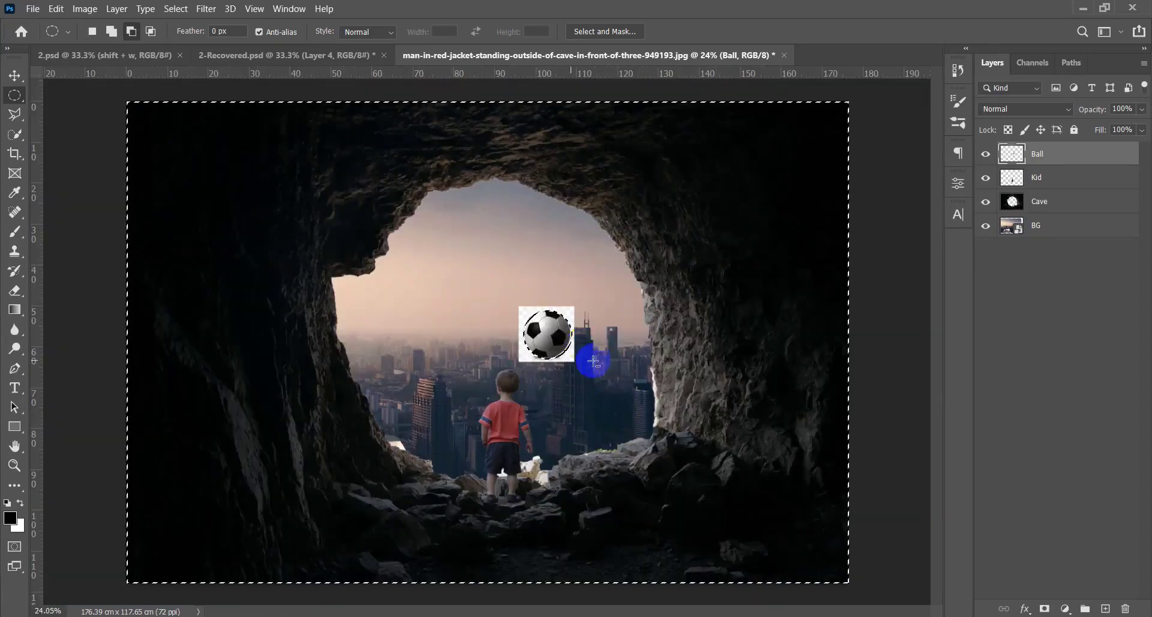
key("Delete")
key("ctrl+d")
Step: Move the ball down onto the dark cave floor to the right of the boy and scale it down with Free Transform
key("v")
left_click_drag(549, 345, 633, 560)
key("ctrl+t")
left_click_drag(648, 491, 640, 510)
key("Return")
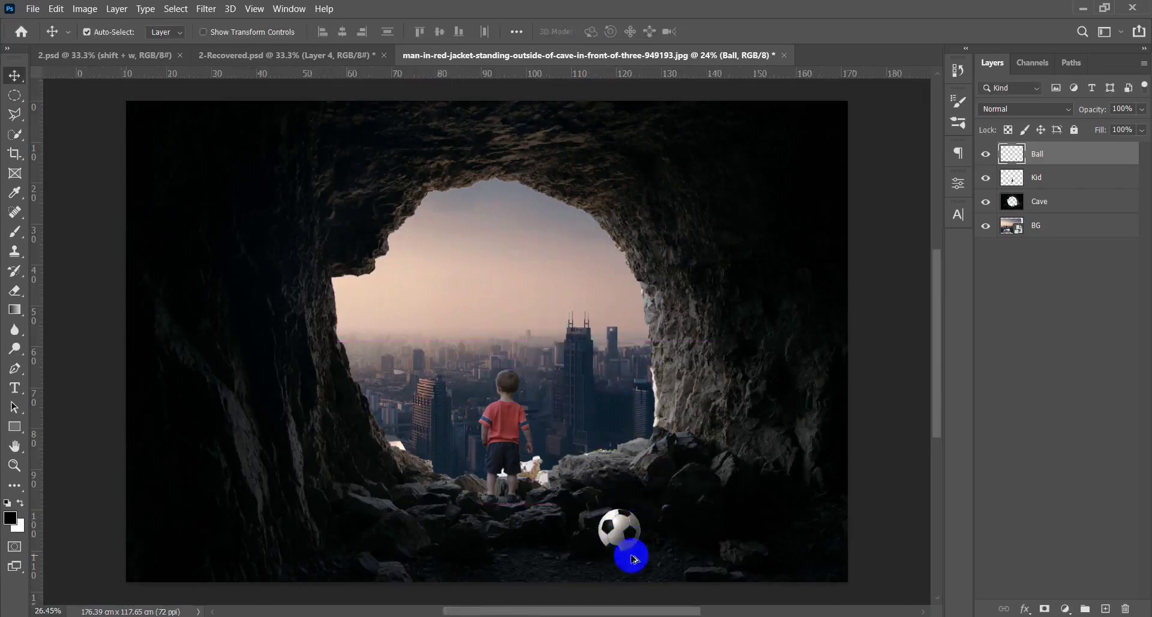
scroll(625, 539, "up", 5)
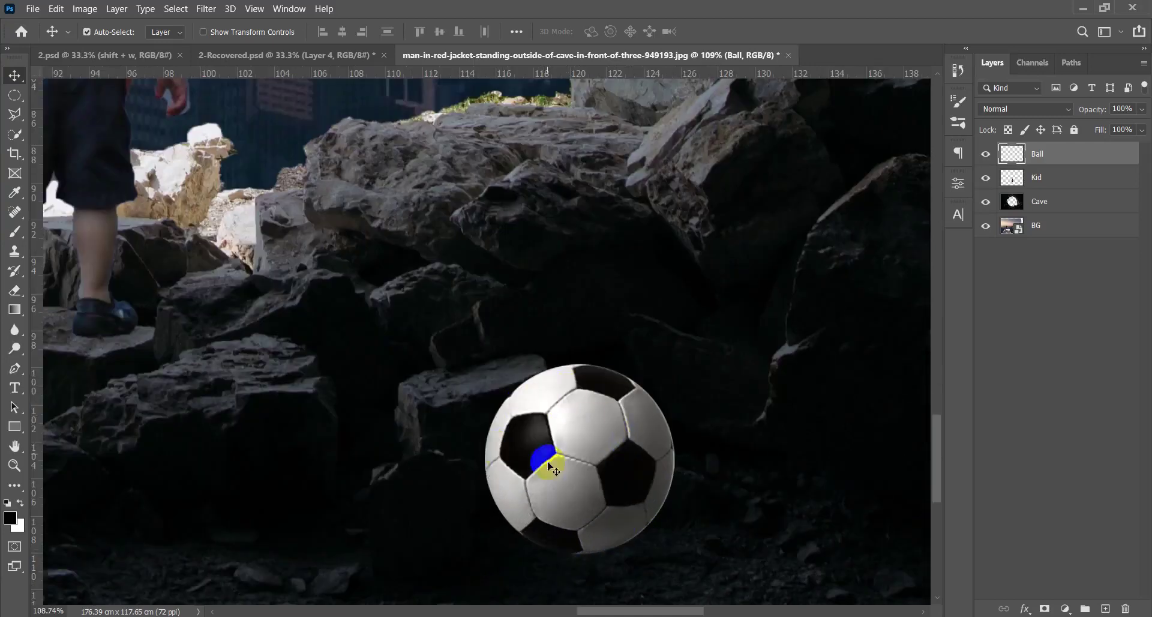
scroll(573, 401, "down", 5)
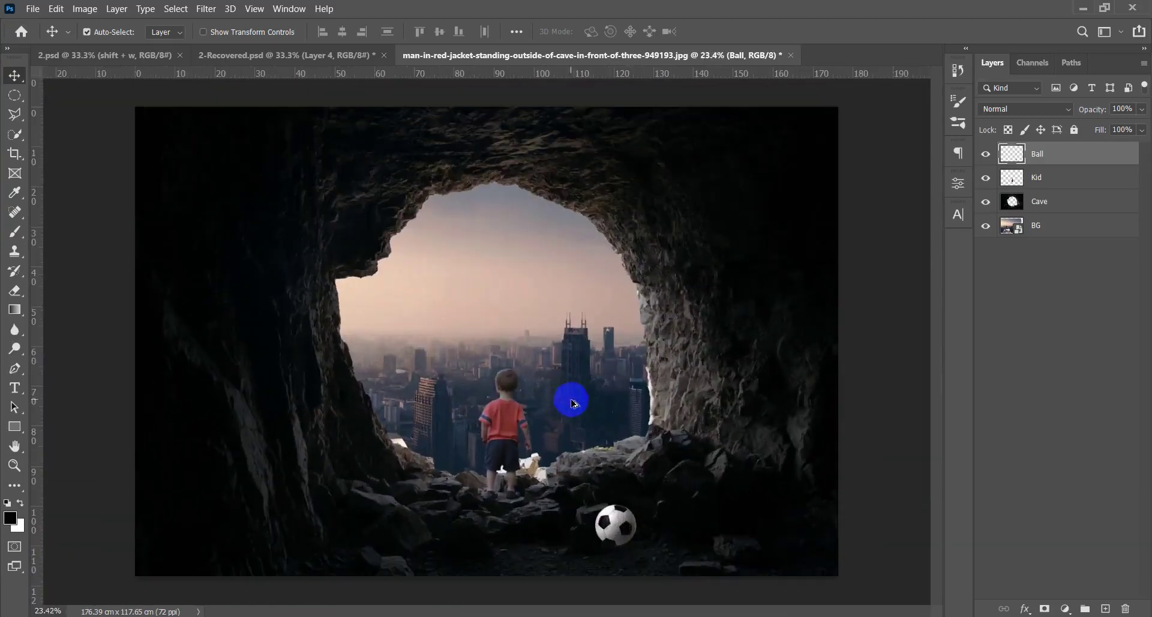
left_click_drag(597, 540, 604, 552)
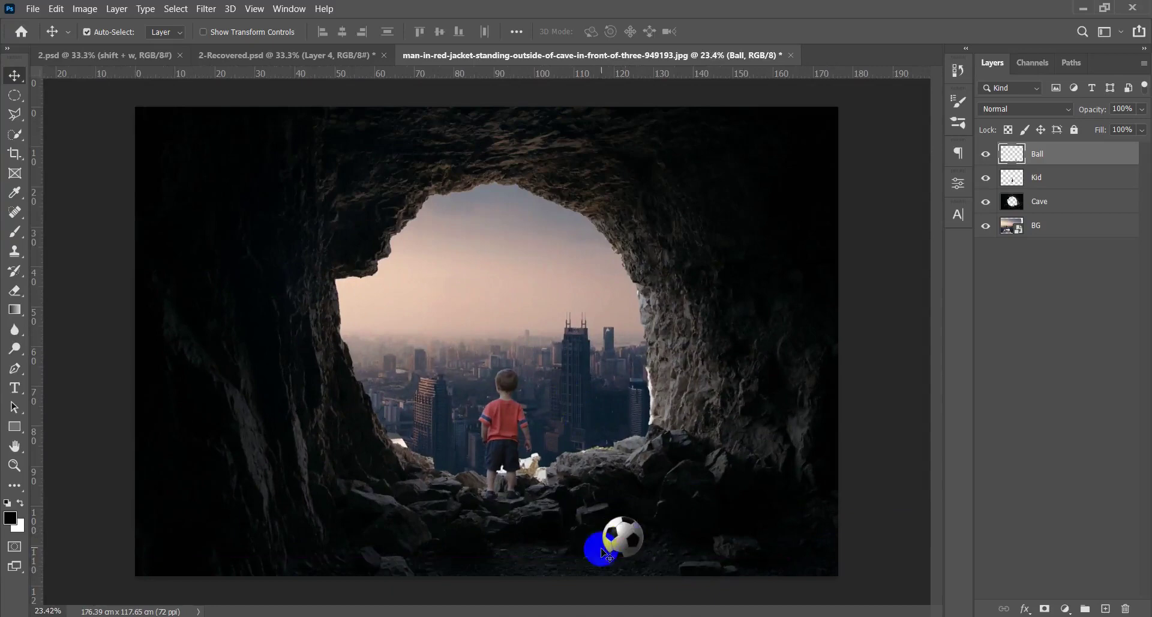
Step: Place the yellow biplane image file in the composite, scaled to 366.76% over the cave opening
left_click(1083, 8)
left_click_drag(263, 186, 530, 308)
left_click_drag(553, 360, 577, 330)
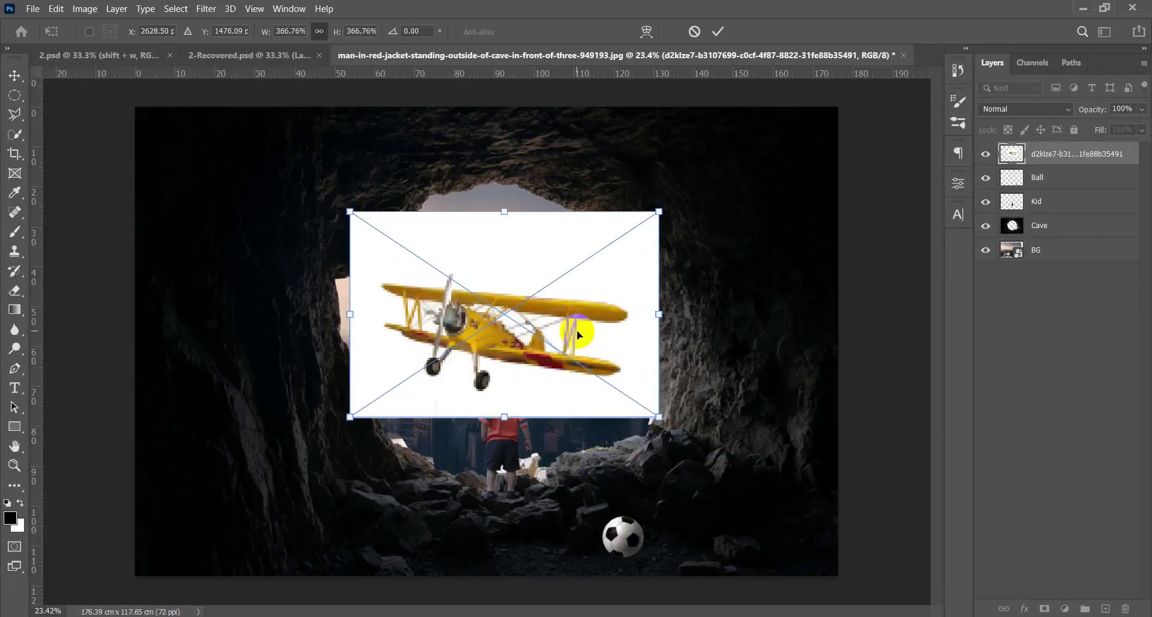
key("Return")
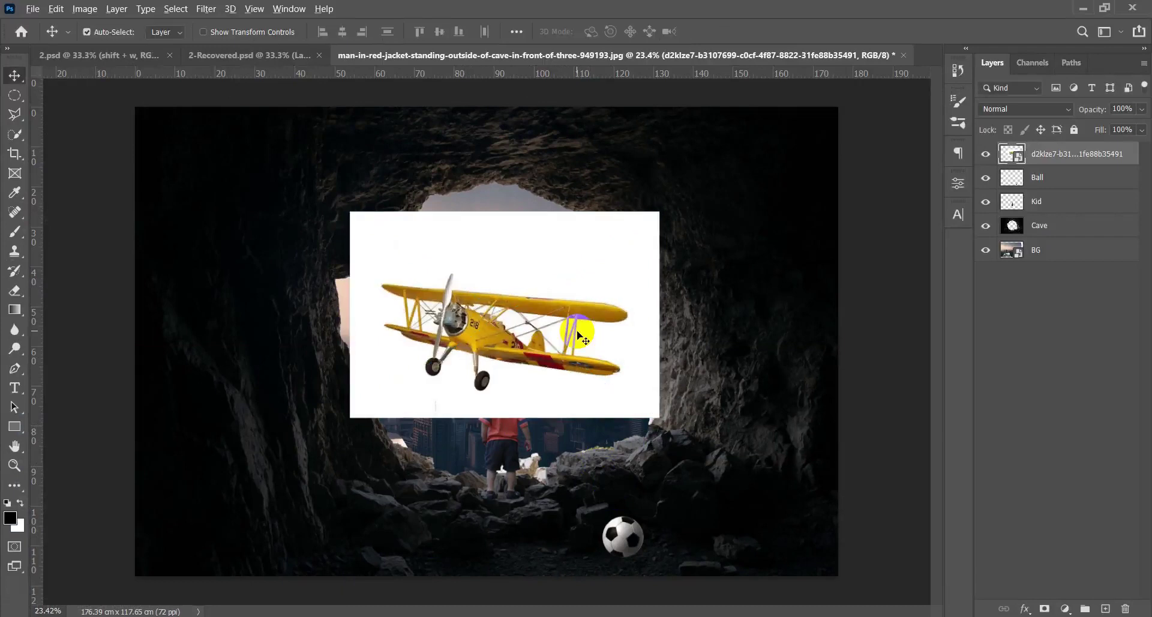
Step: Rasterize the placed biplane layer and shift it slightly to the left
scroll(577, 336, "up", 2)
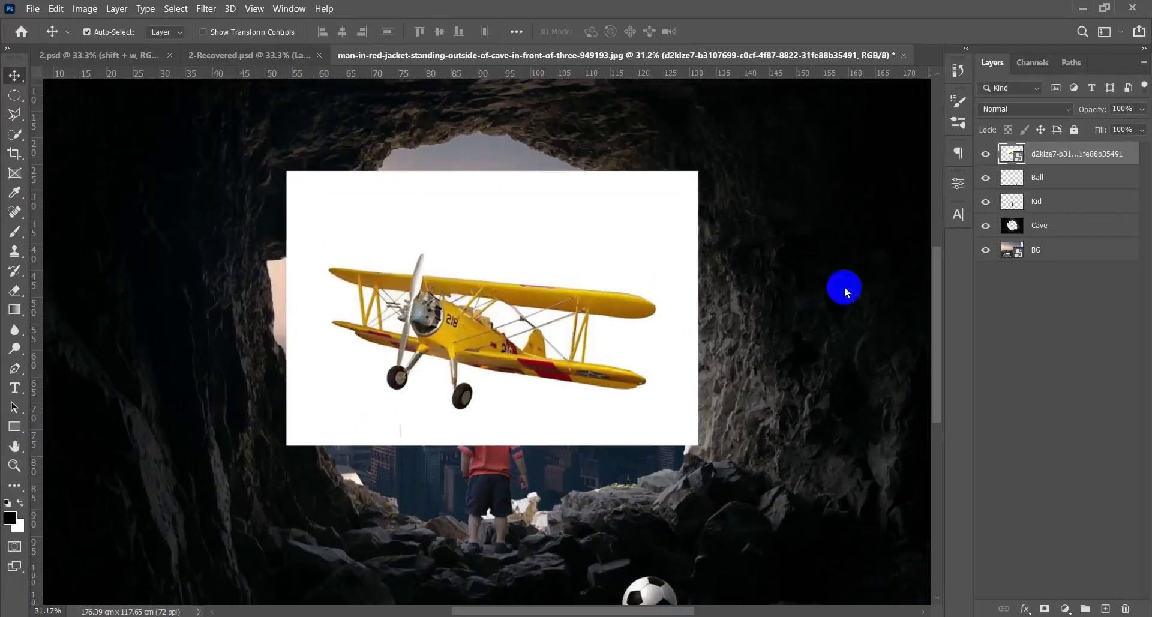
right_click(1072, 155)
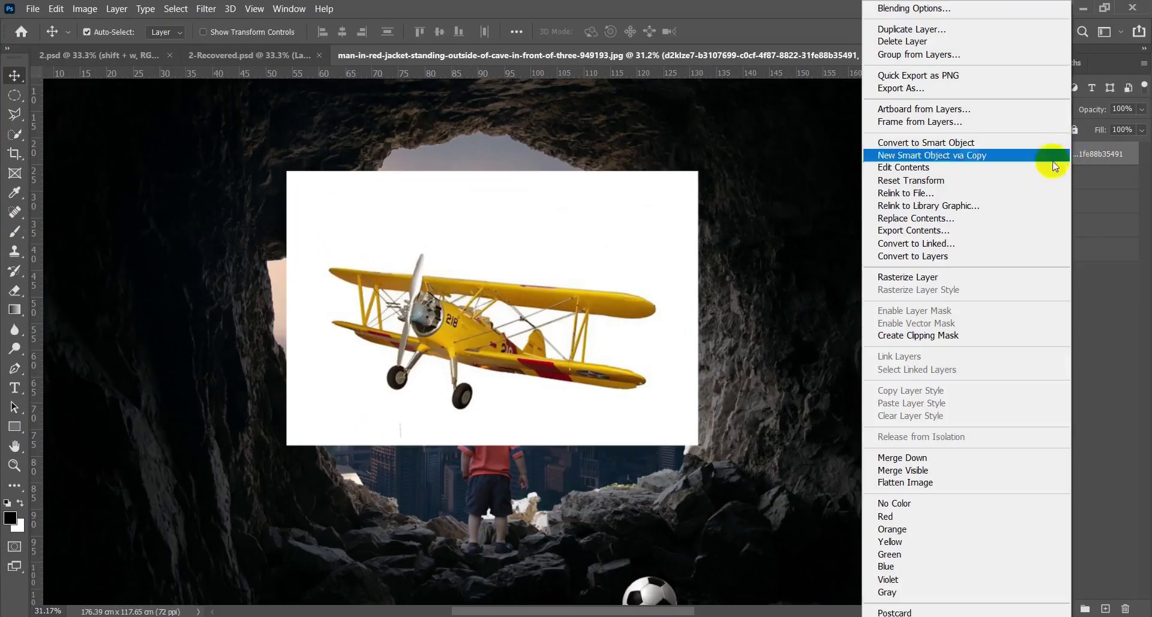
left_click(966, 277)
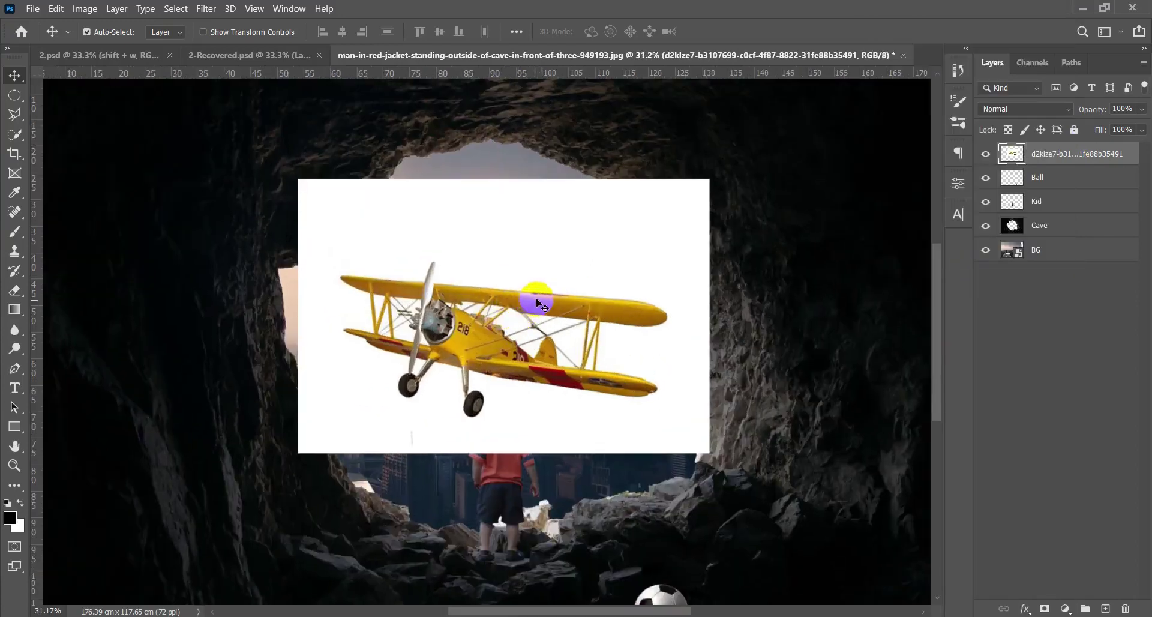
scroll(539, 277, "up", 3)
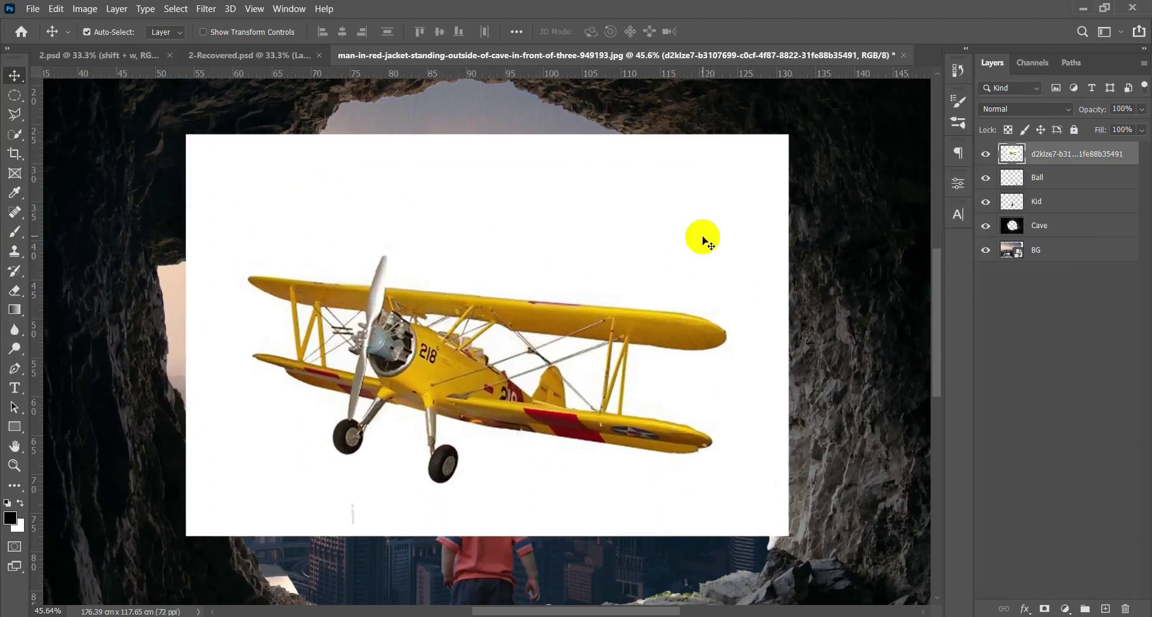
left_click_drag(699, 204, 682, 224)
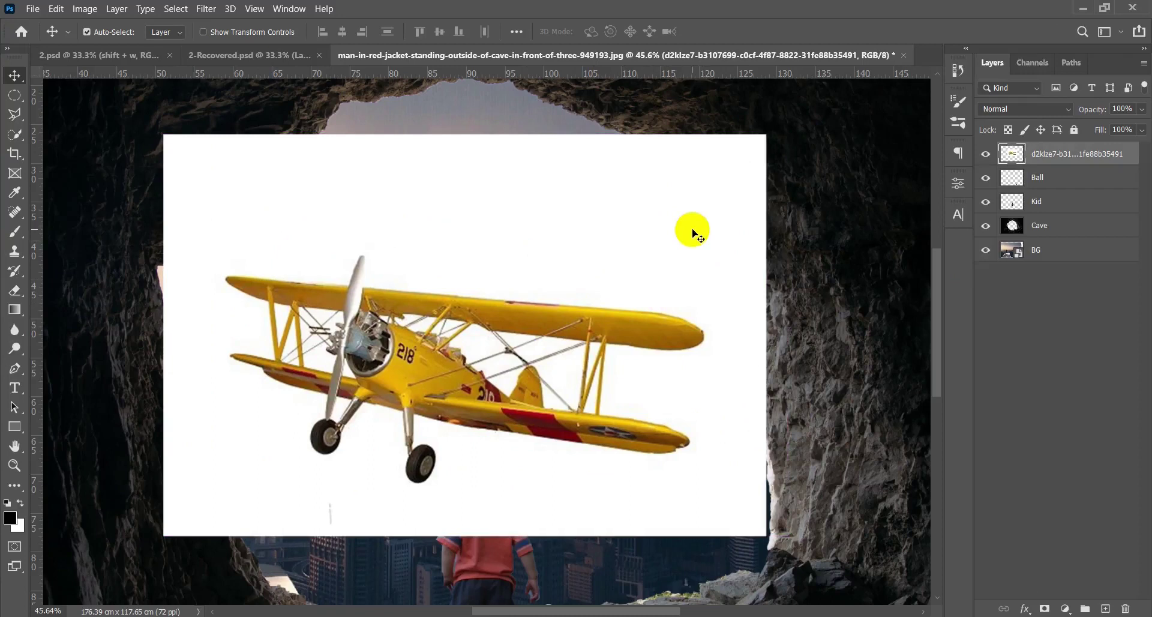
Step: Select the biplane's white background with the Magic Wand at tolerance 50 with Contiguous off, delete it and deselect
key("w")
key("shift+w")
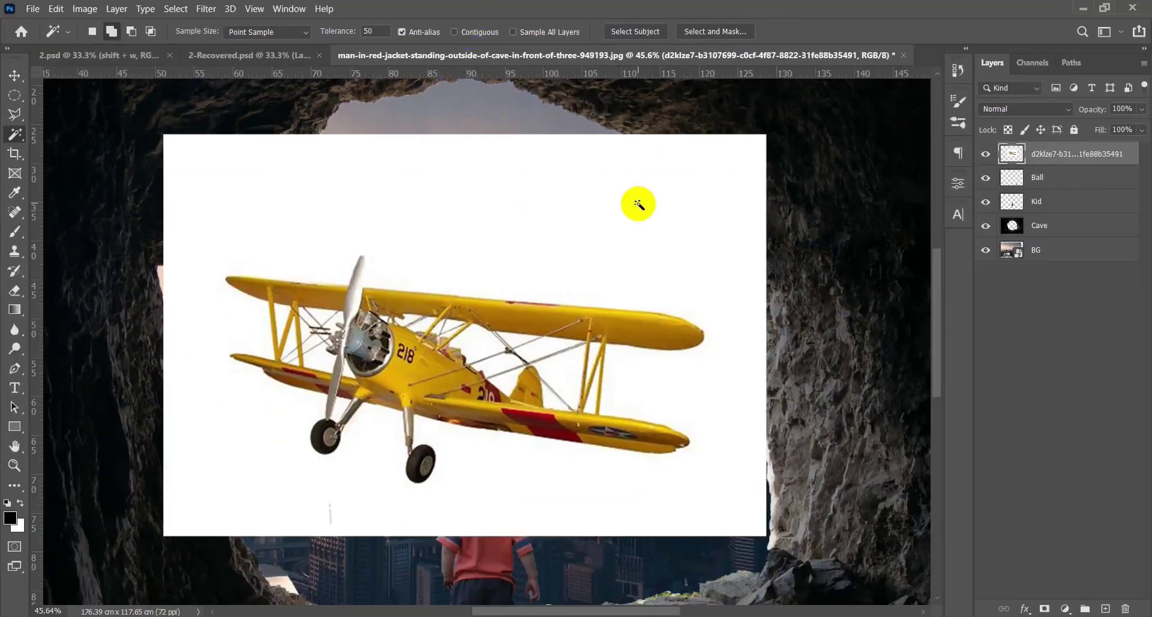
left_click(637, 203)
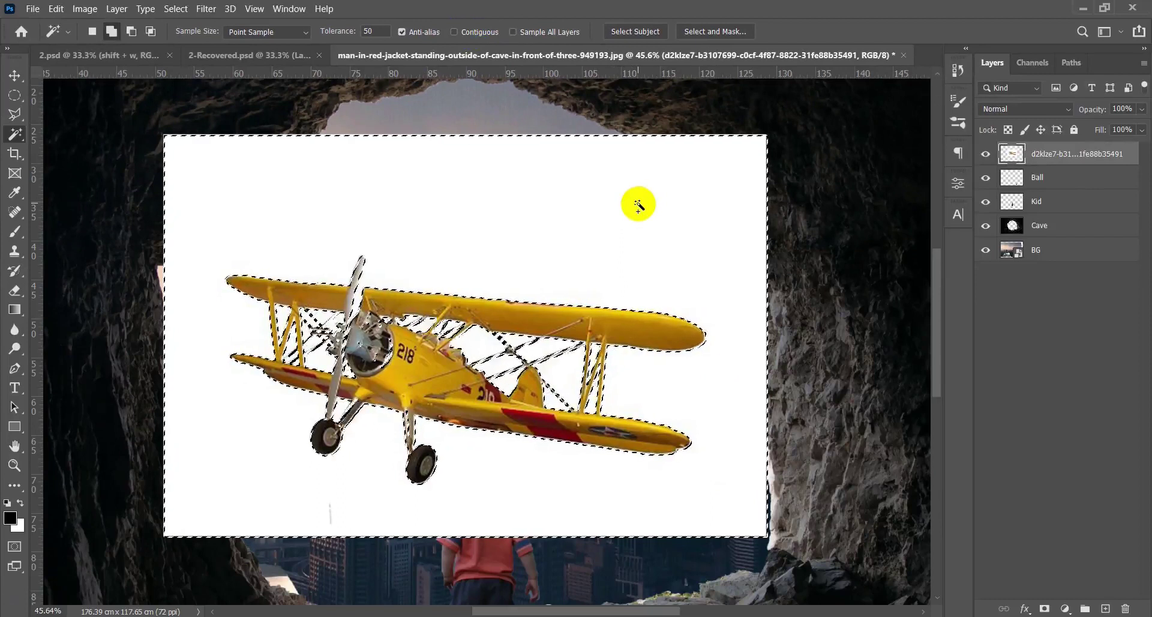
key("Delete")
key("ctrl+d")
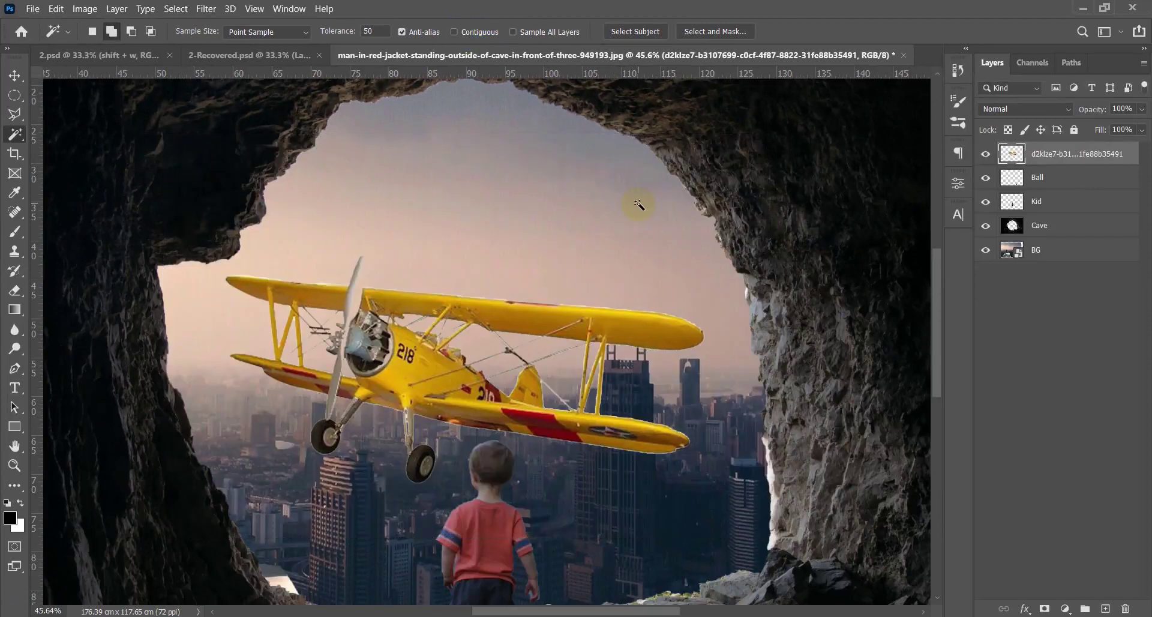
Step: Shrink the biplane with Free Transform and position it in the sky near the left edge of the cave opening
key("ctrl+t")
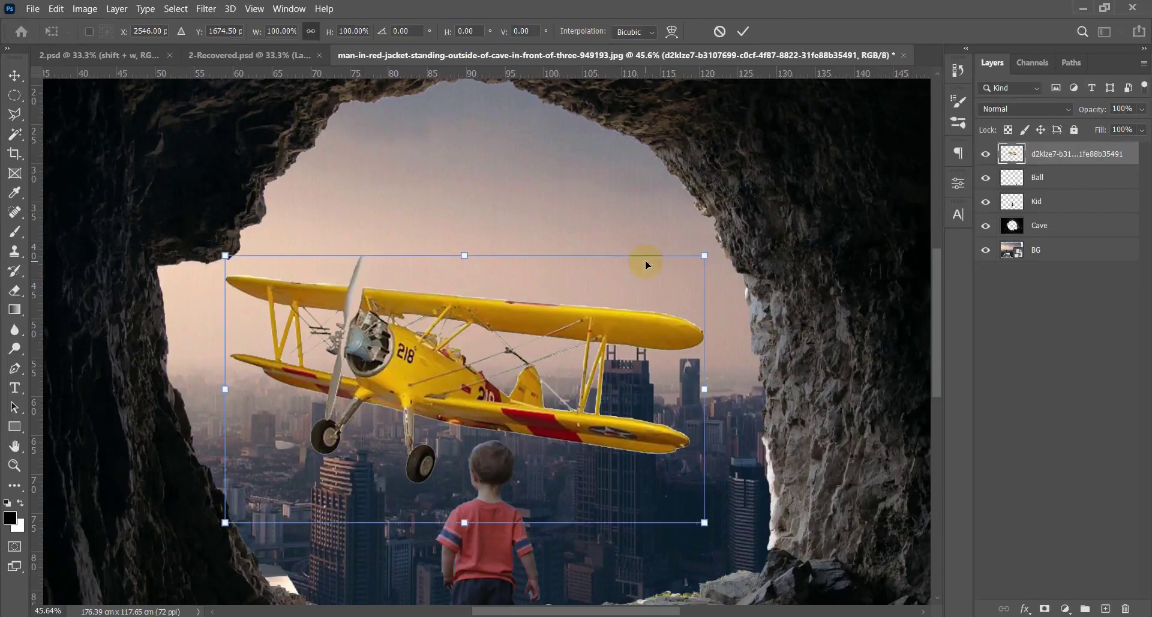
scroll(646, 260, "down", 3)
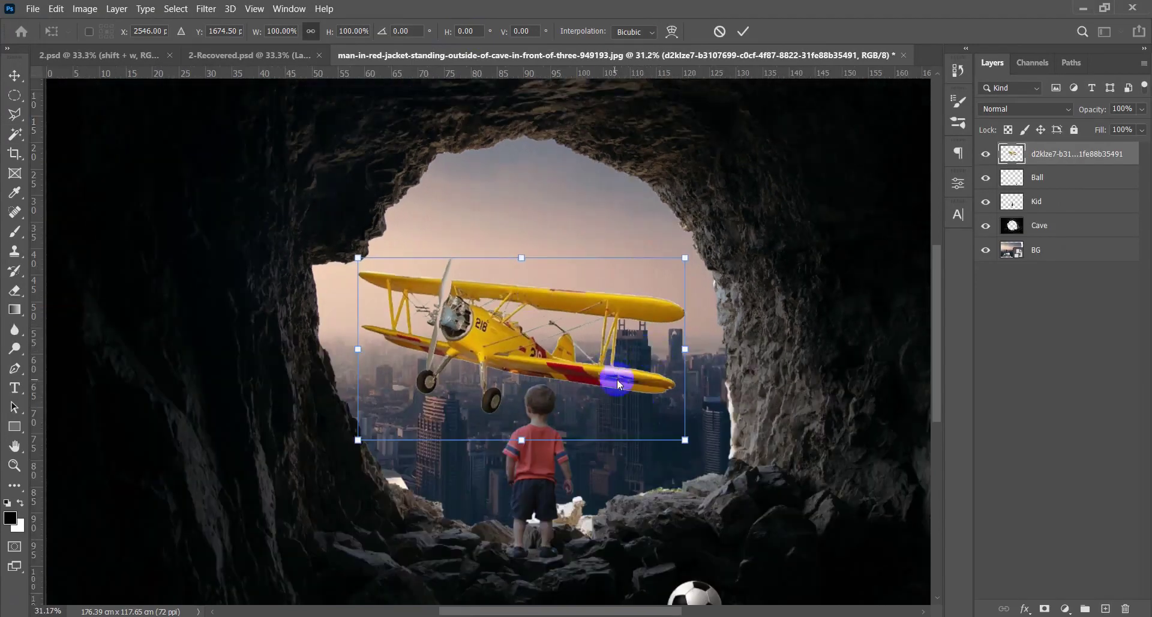
left_click_drag(684, 440, 425, 280)
key("Return")
key("w")
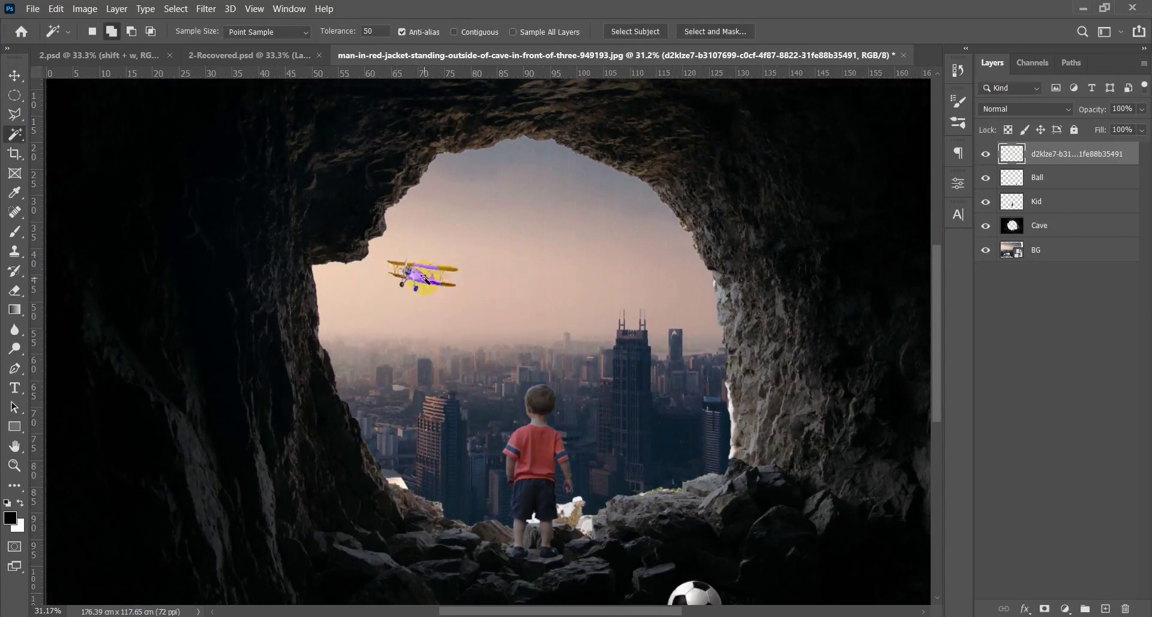
Step: Examine the finished cave composite with the boy, ball, biplane and cityscape, both as a whole and close up
scroll(487, 310, "down", 1)
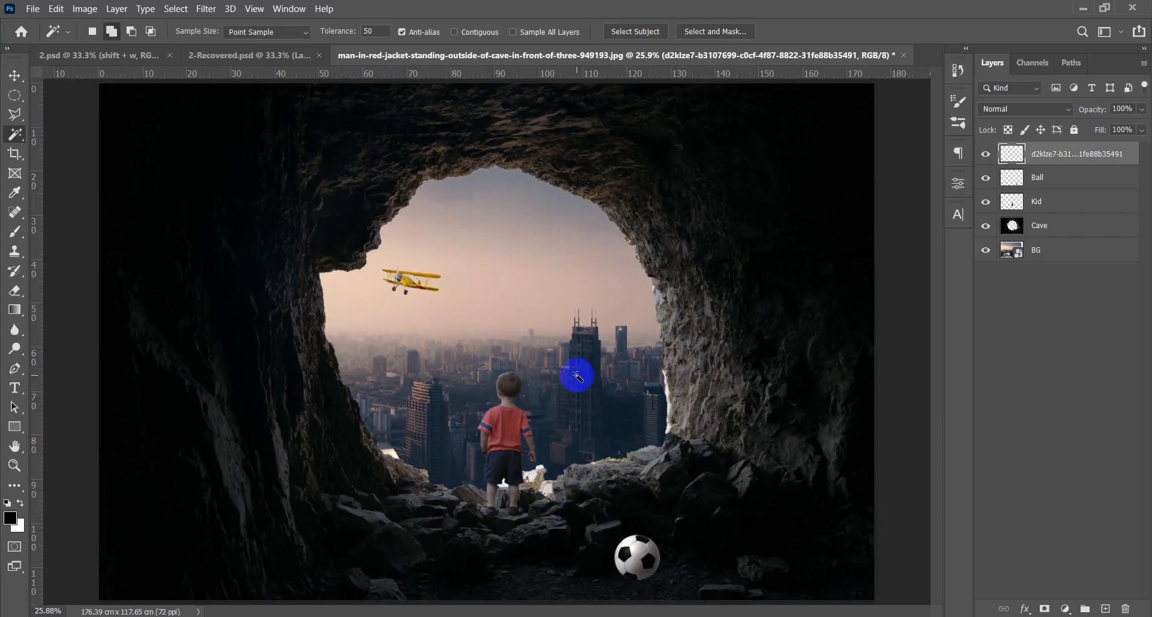
key("v")
scroll(570, 377, "down", 3)
scroll(573, 372, "up", 2)
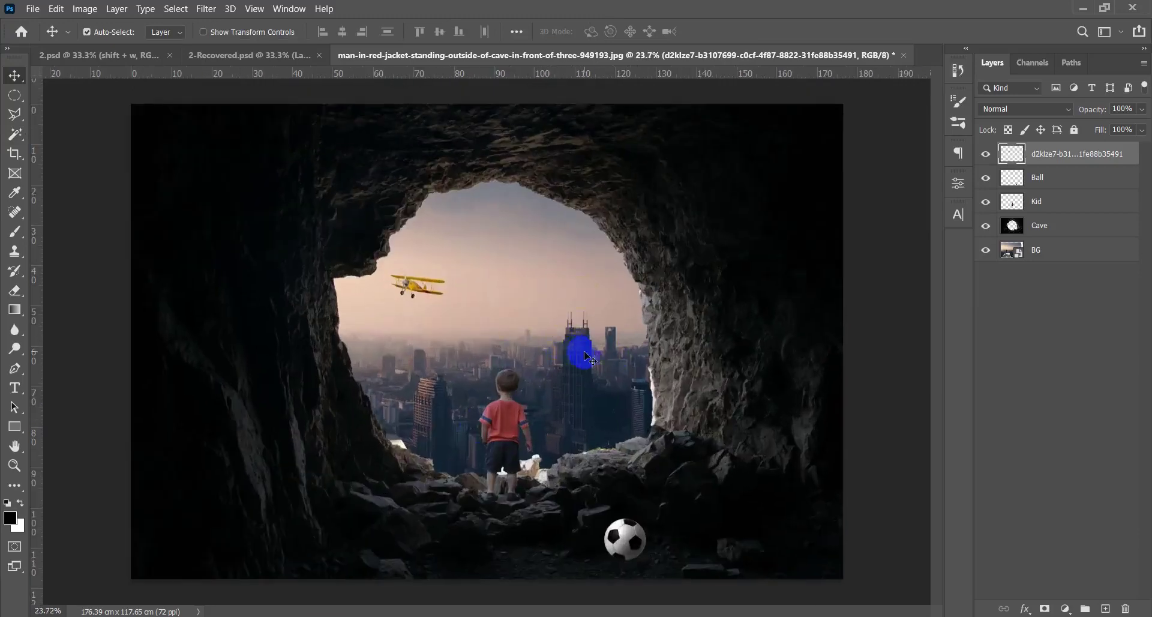
scroll(618, 360, "down", 1)
scroll(617, 360, "up", 1)
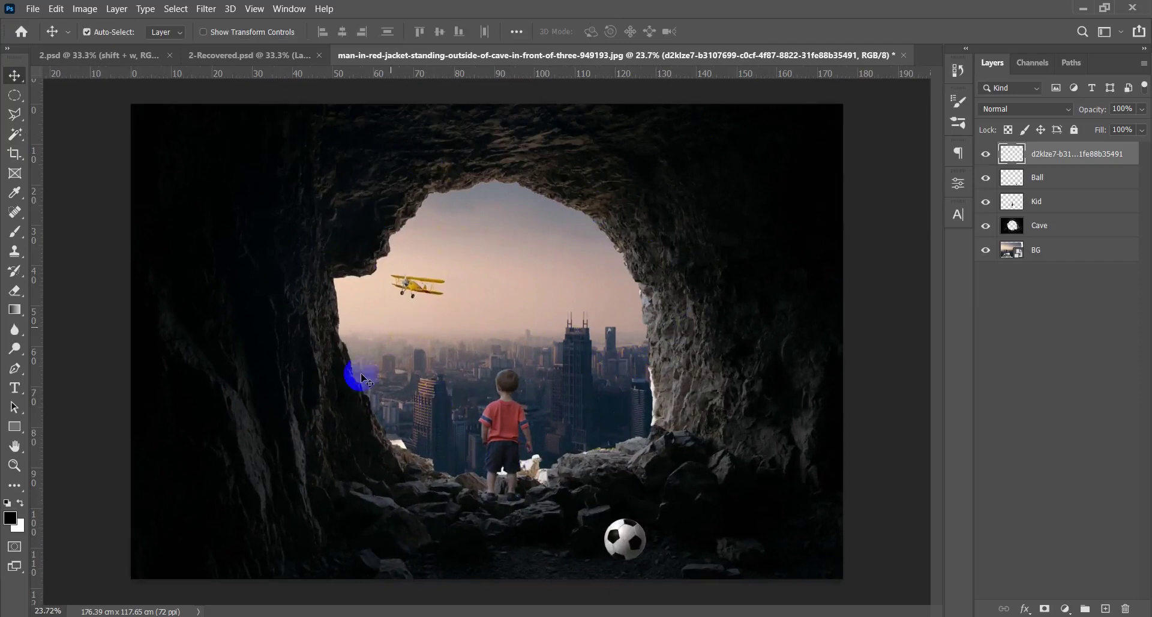
scroll(588, 473, "up", 4)
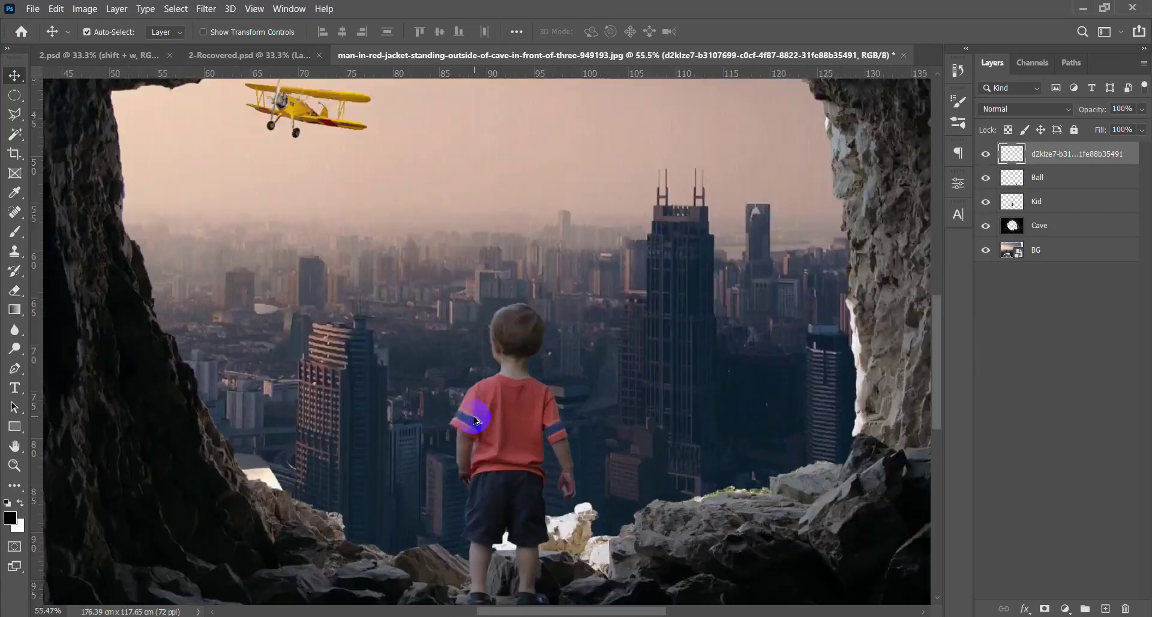
scroll(381, 397, "down", 4)
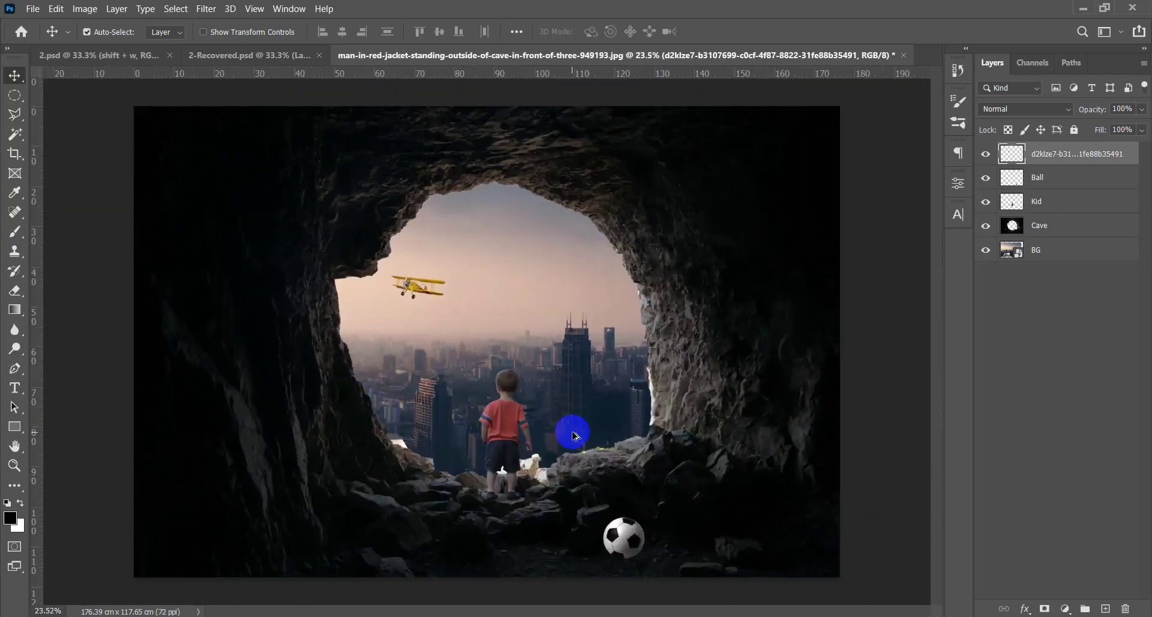
scroll(573, 433, "up", 1)
scroll(572, 433, "down", 1)
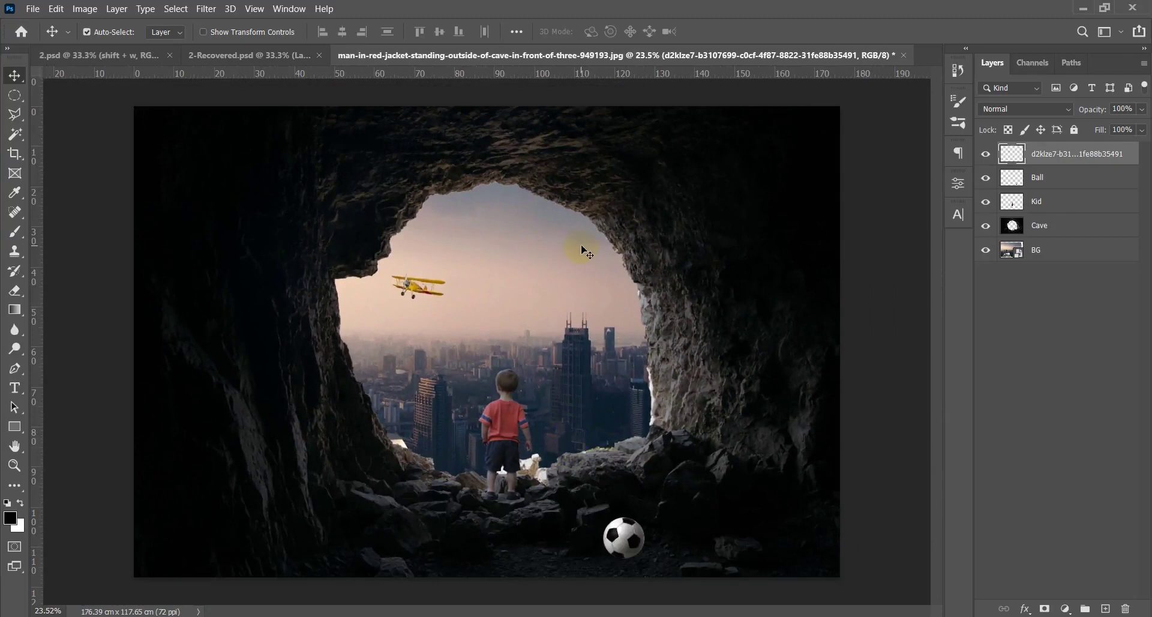
left_click(599, 404)
left_click(688, 429)
left_click(436, 367)
left_click(580, 382)
left_click(503, 416)
left_click(502, 394)
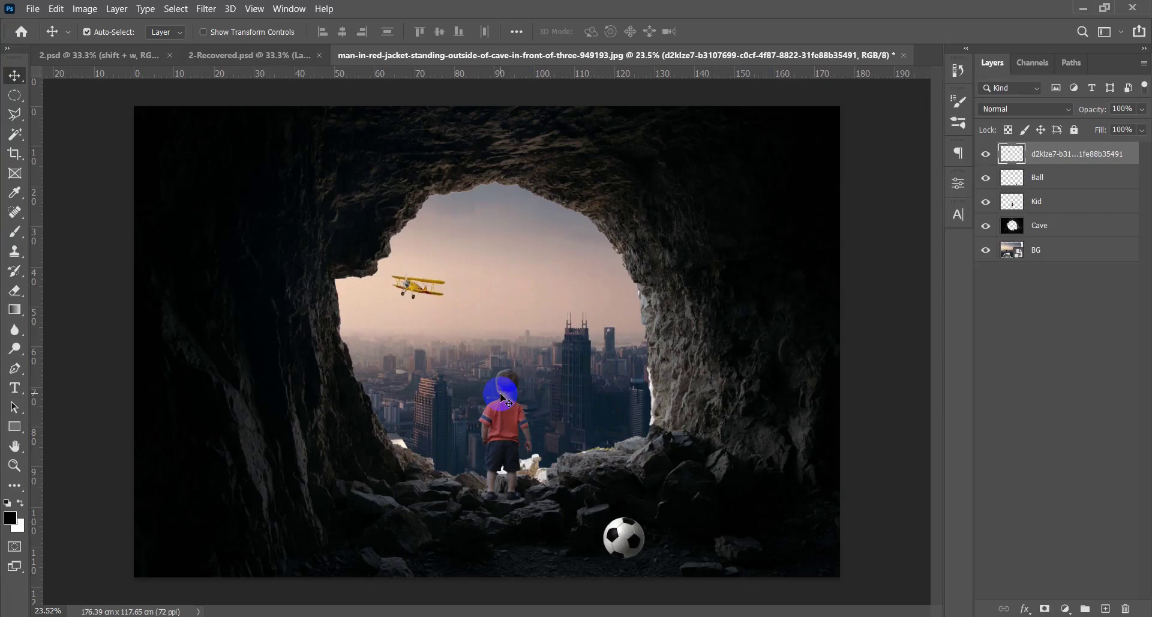
left_click(612, 348)
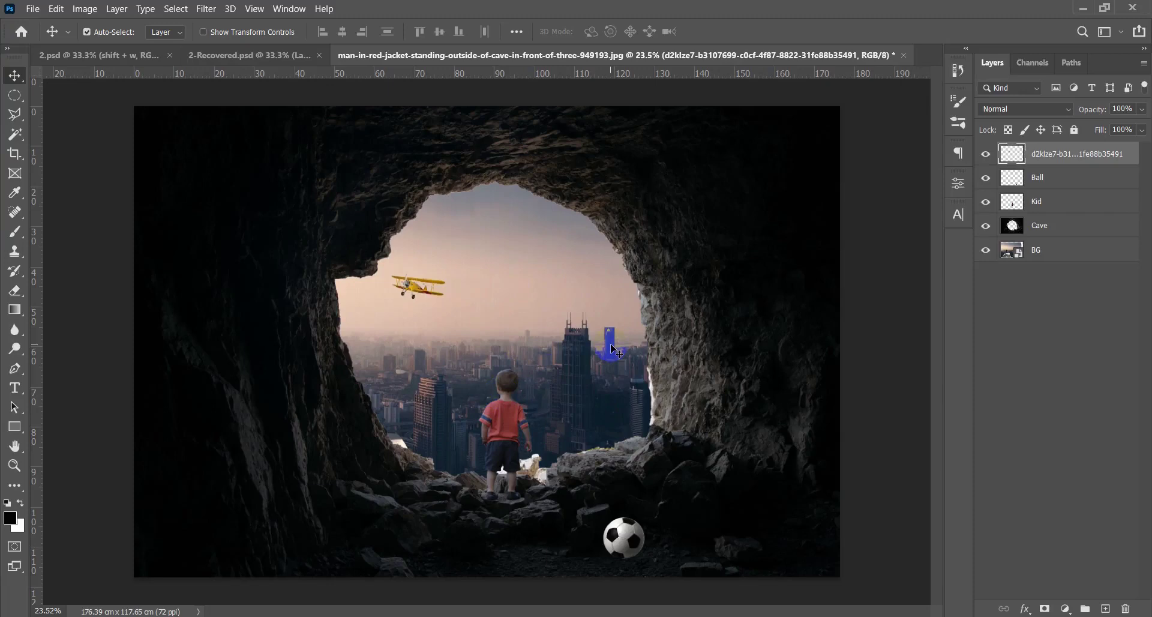
scroll(598, 342, "up", 1)
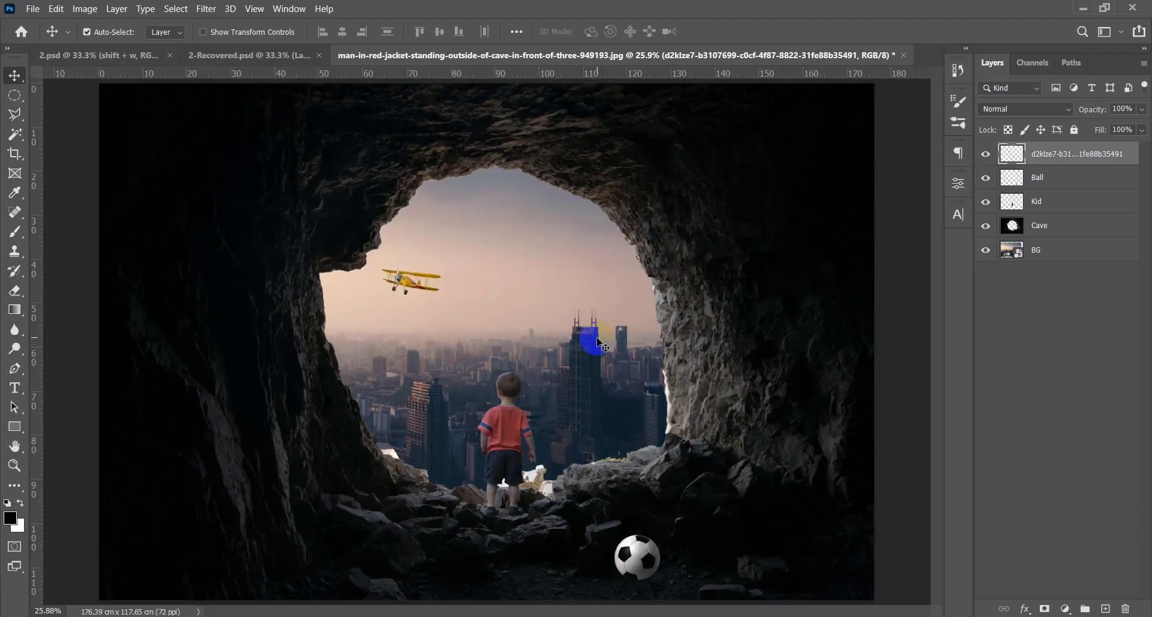